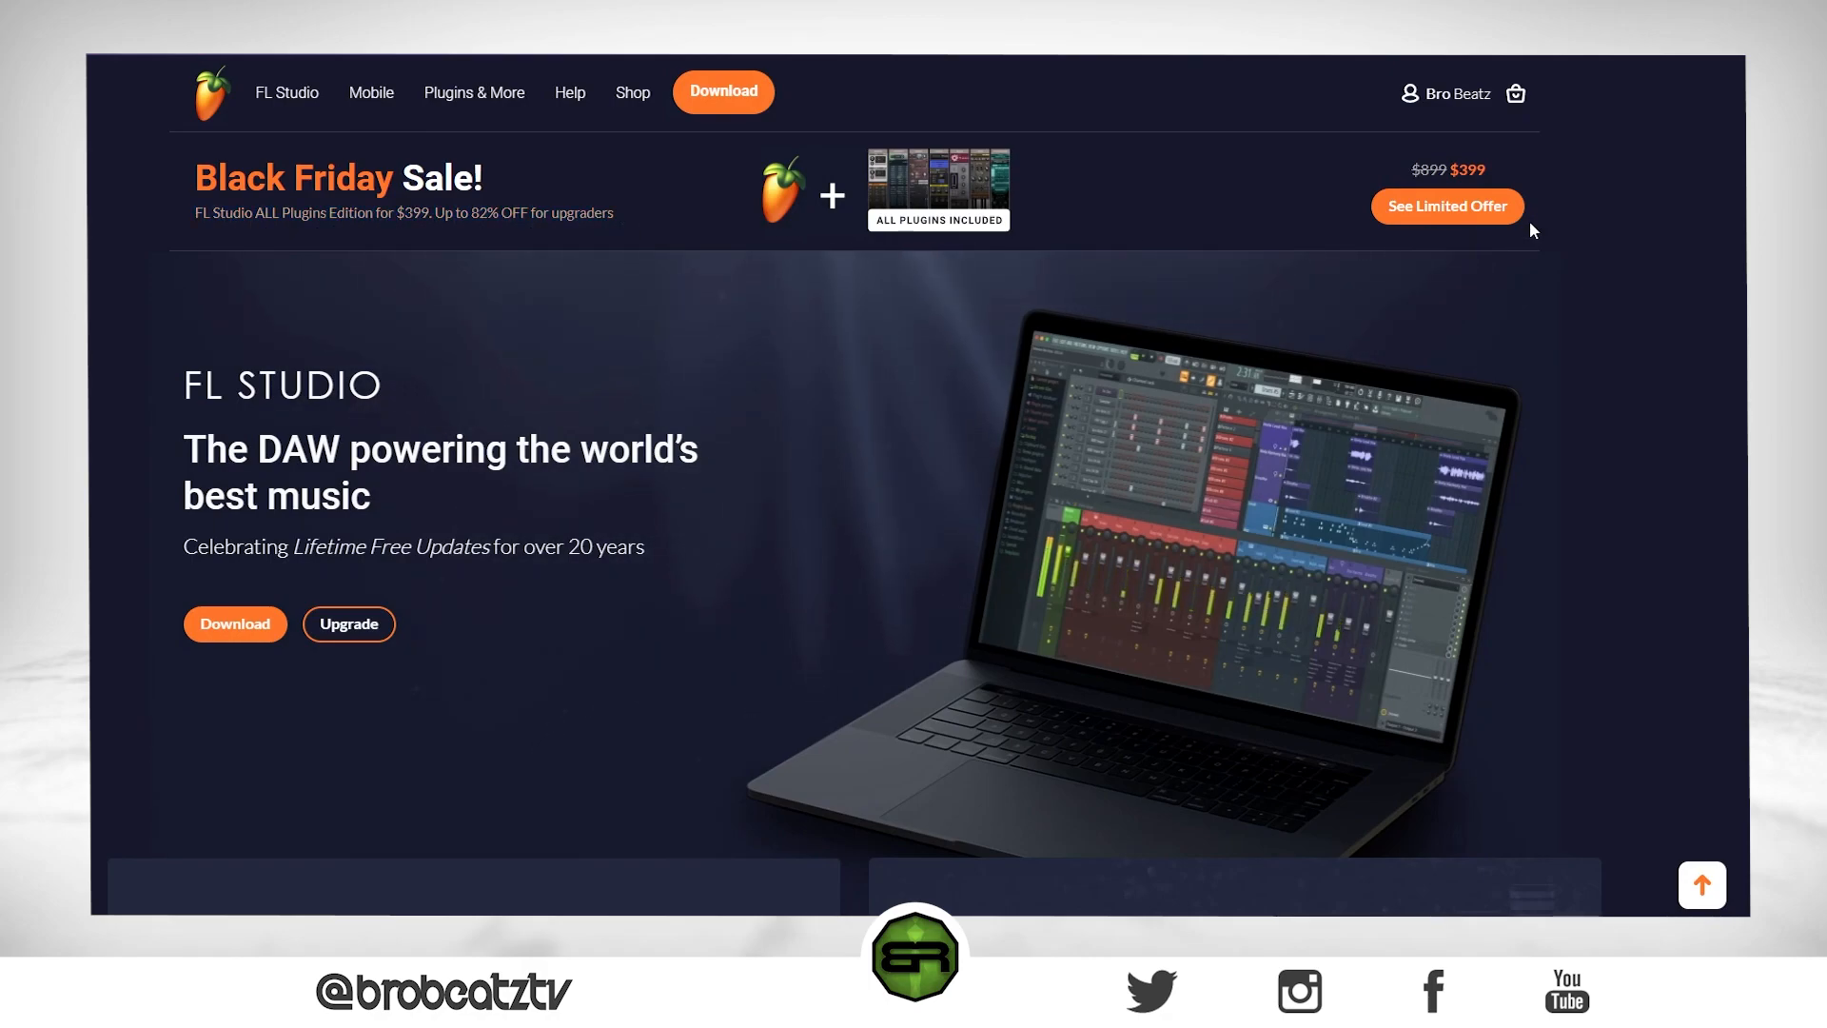
# Step: Look through the FL Studio home page from the Black Friday offer down to the recent stories
pyautogui.scroll(-4, 855, 523)
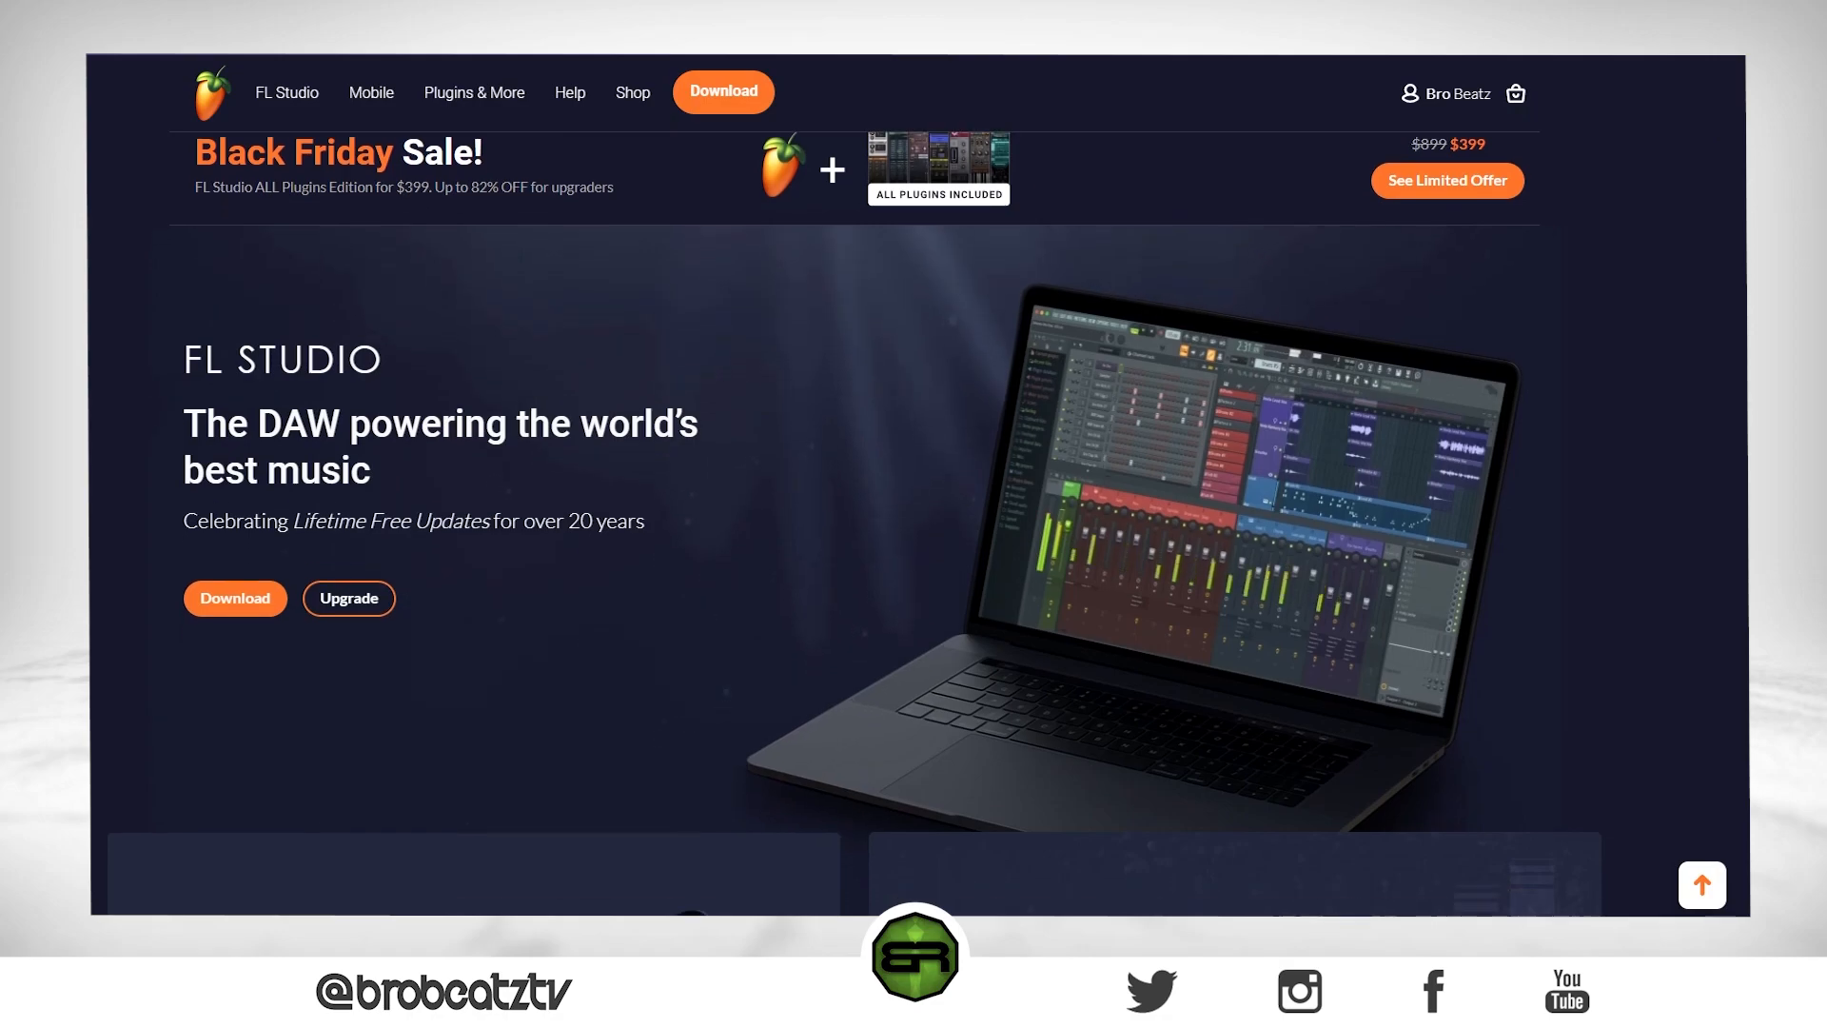
pyautogui.scroll(-5, 855, 523)
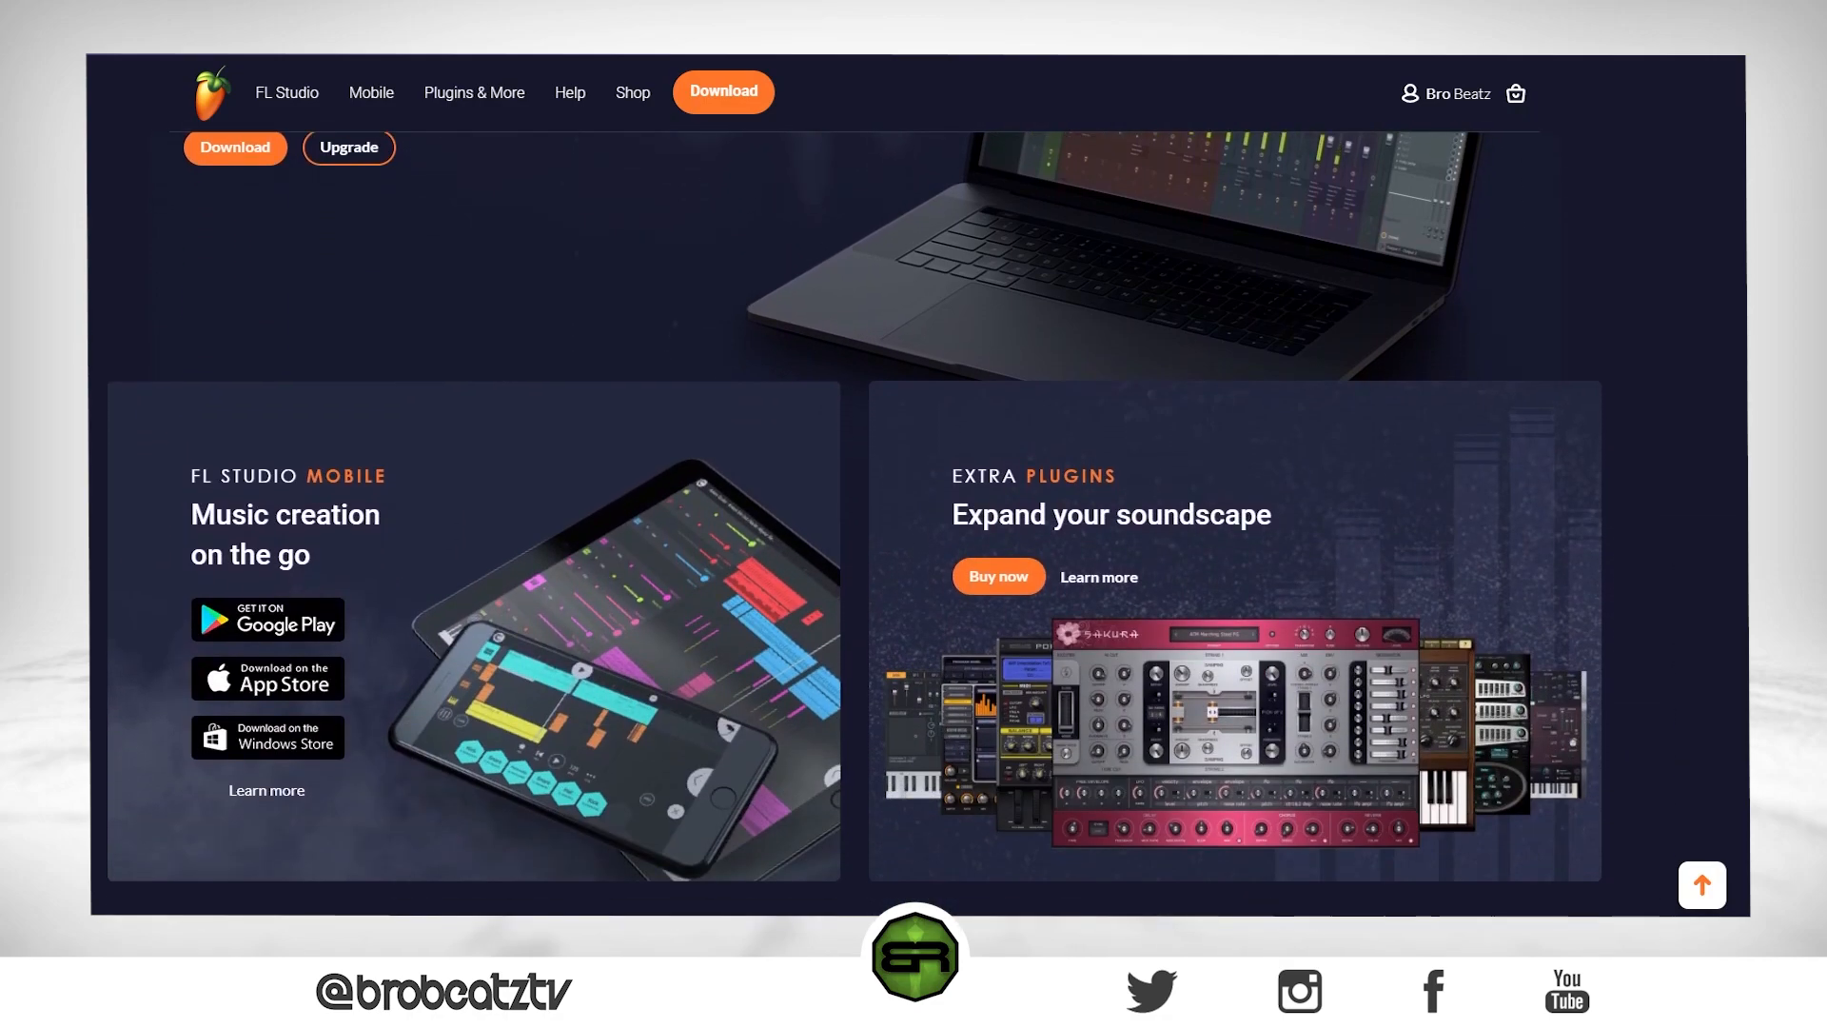
pyautogui.scroll(-6, 854, 523)
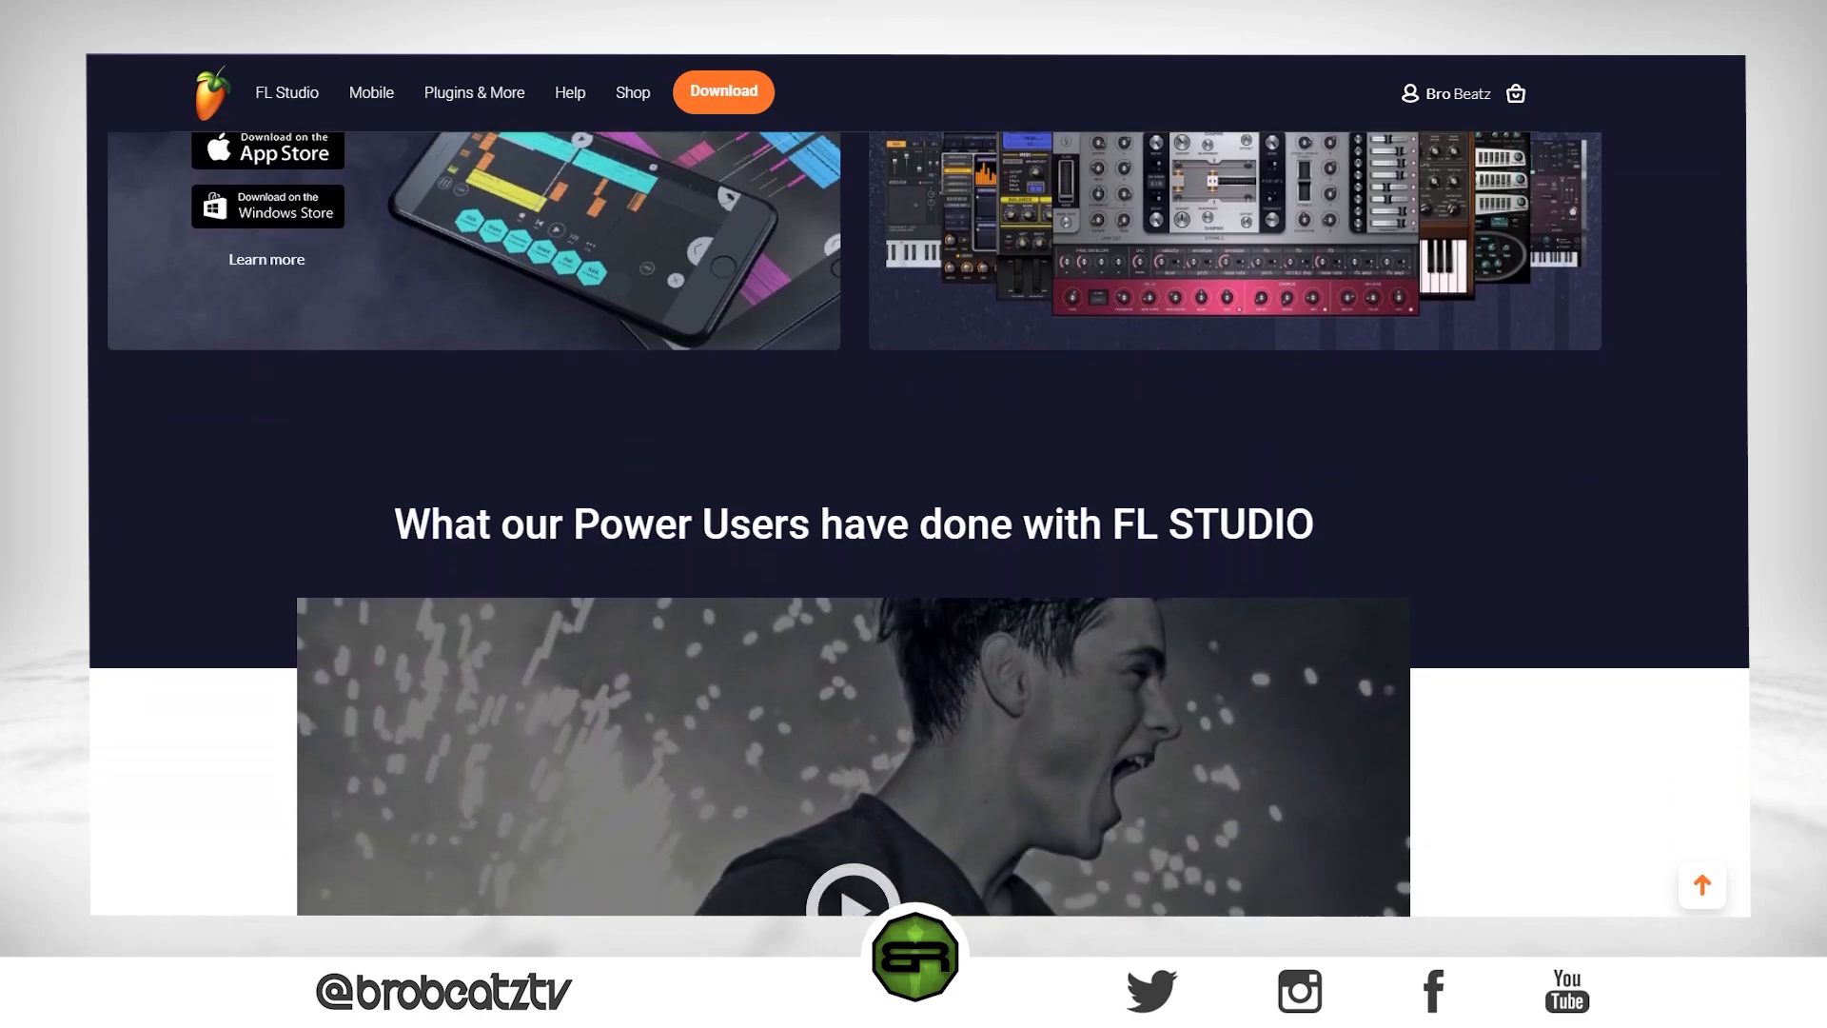
pyautogui.scroll(-6, 1746, 451)
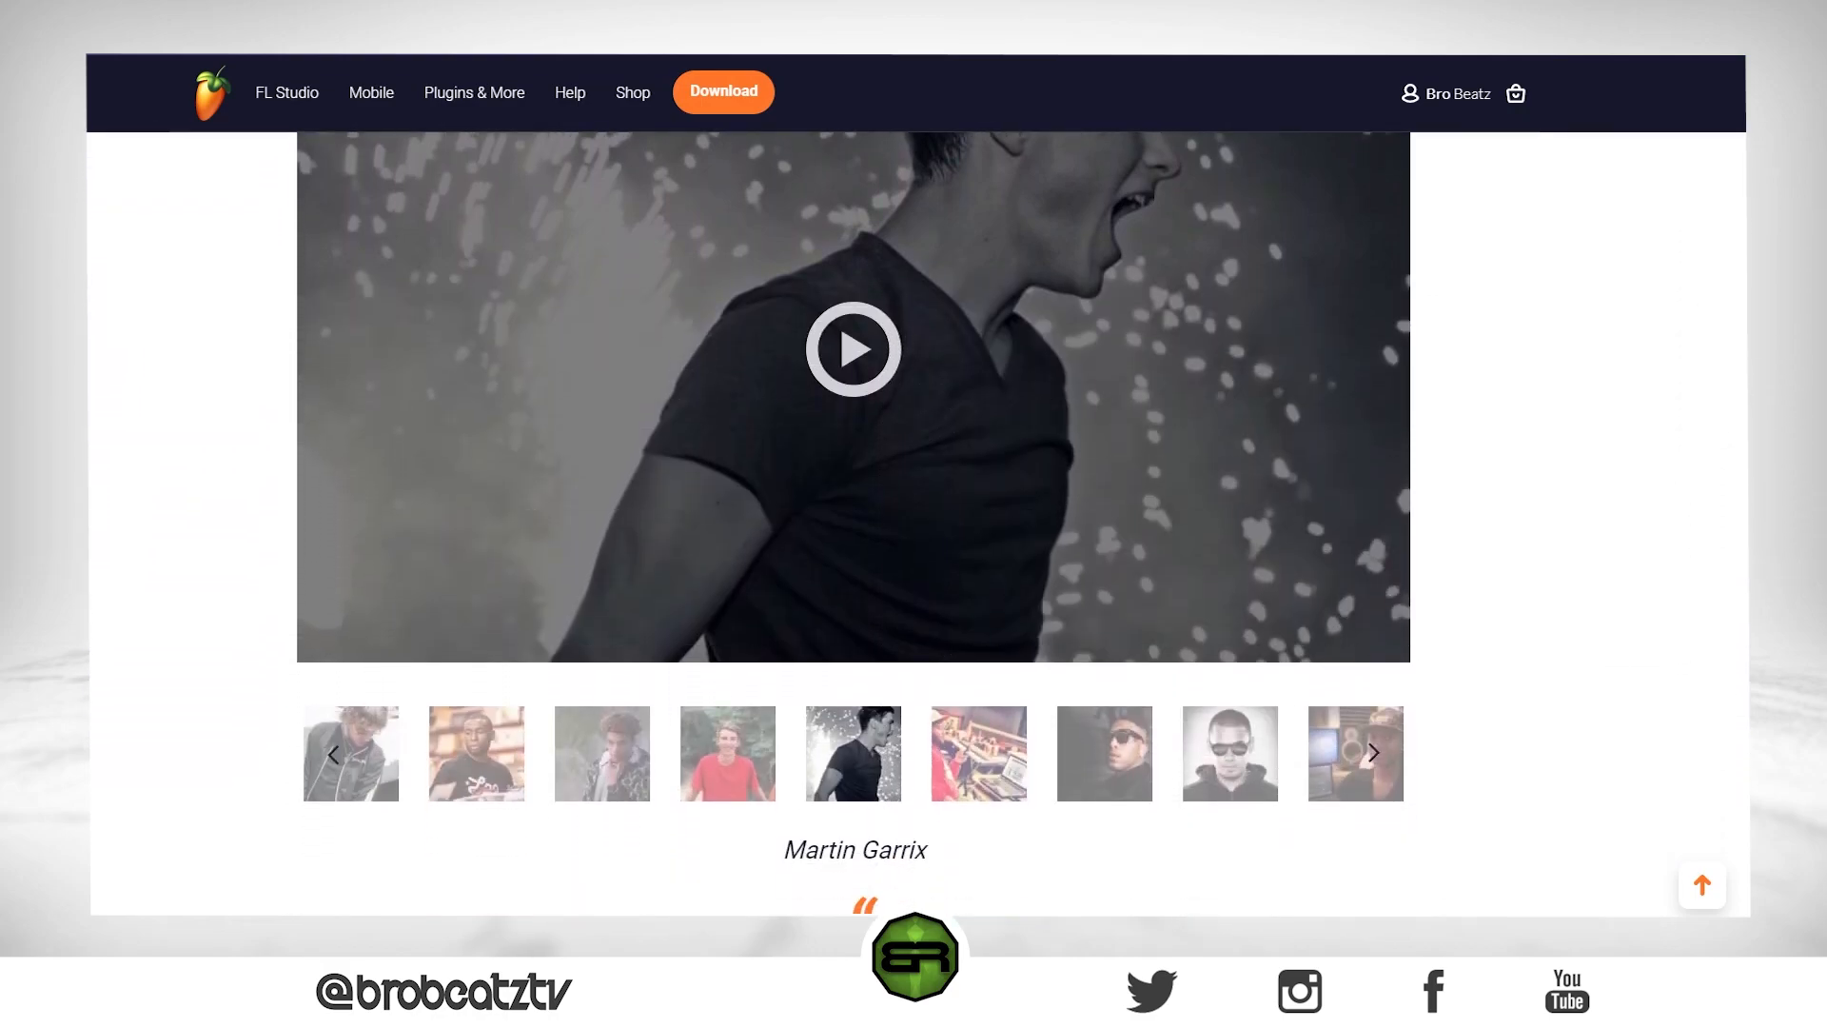
pyautogui.scroll(-6, 1747, 451)
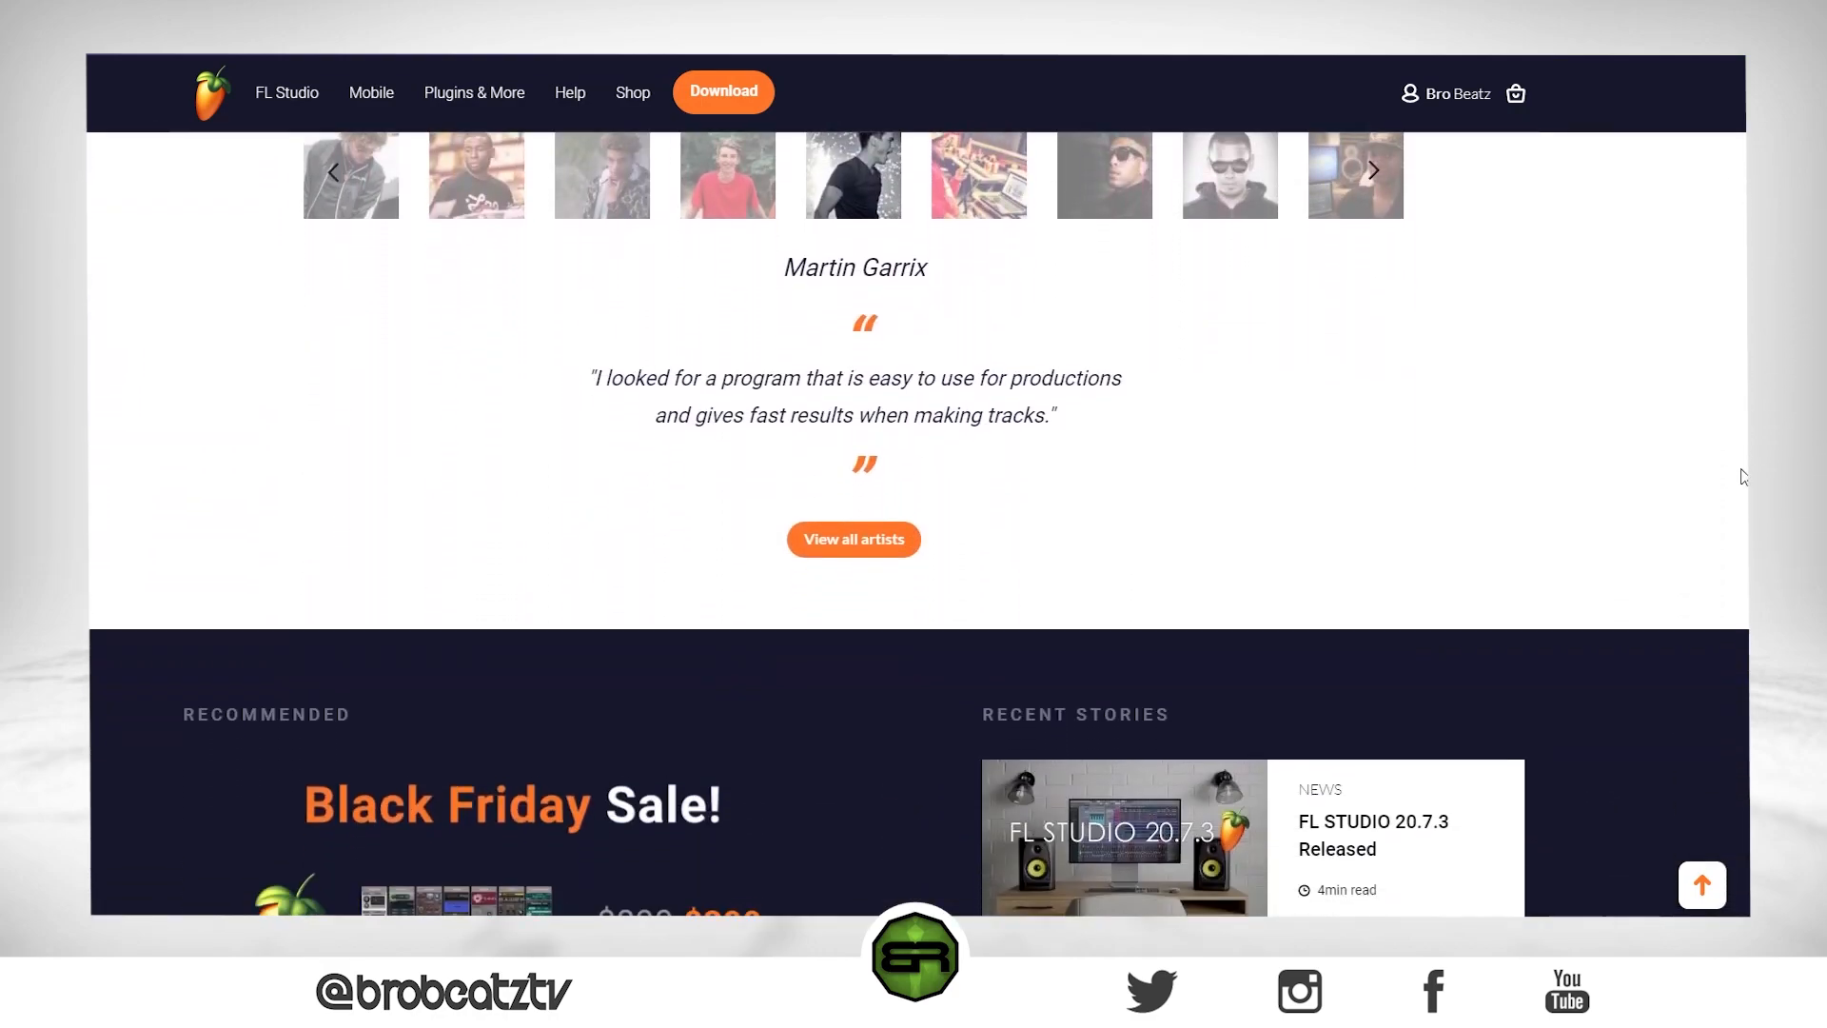
pyautogui.scroll(-1, 1725, 550)
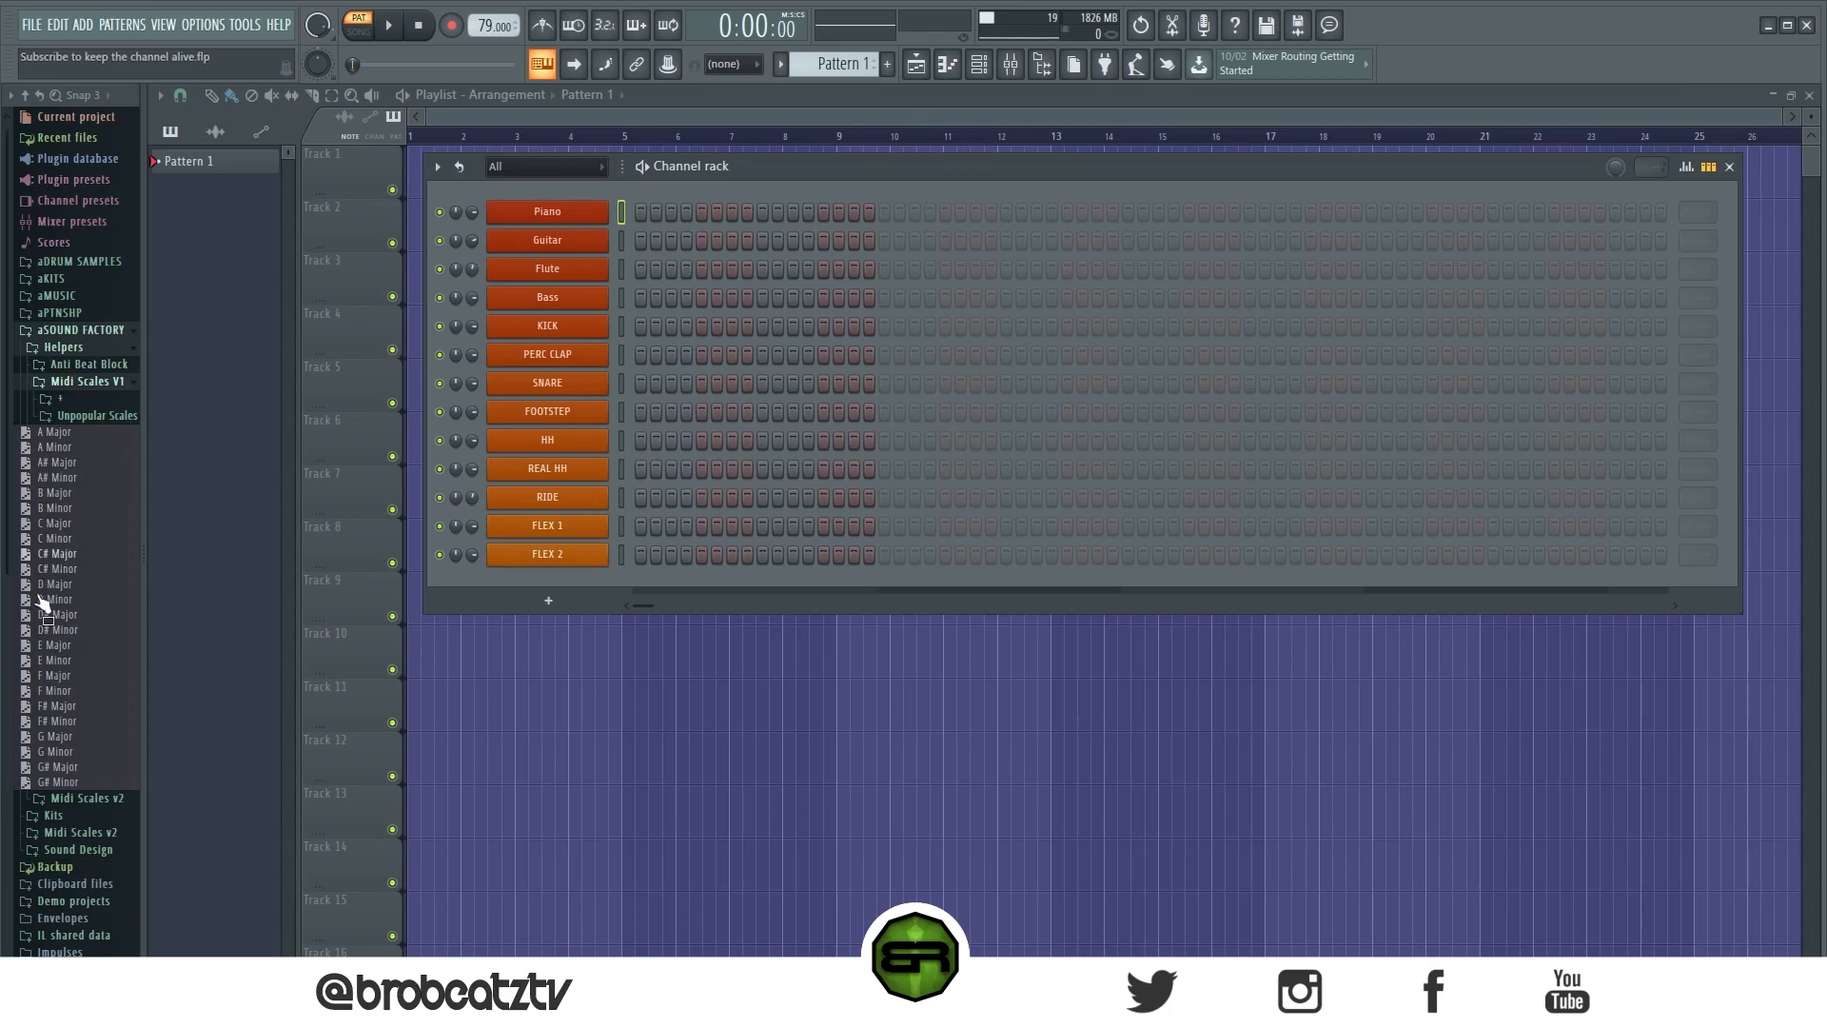
# Step: Load the E Major MIDI scale as a new channel above Piano and collapse the aSOUND FACTORY folder
pyautogui.moveTo(59, 646); pyautogui.dragTo(558, 183)
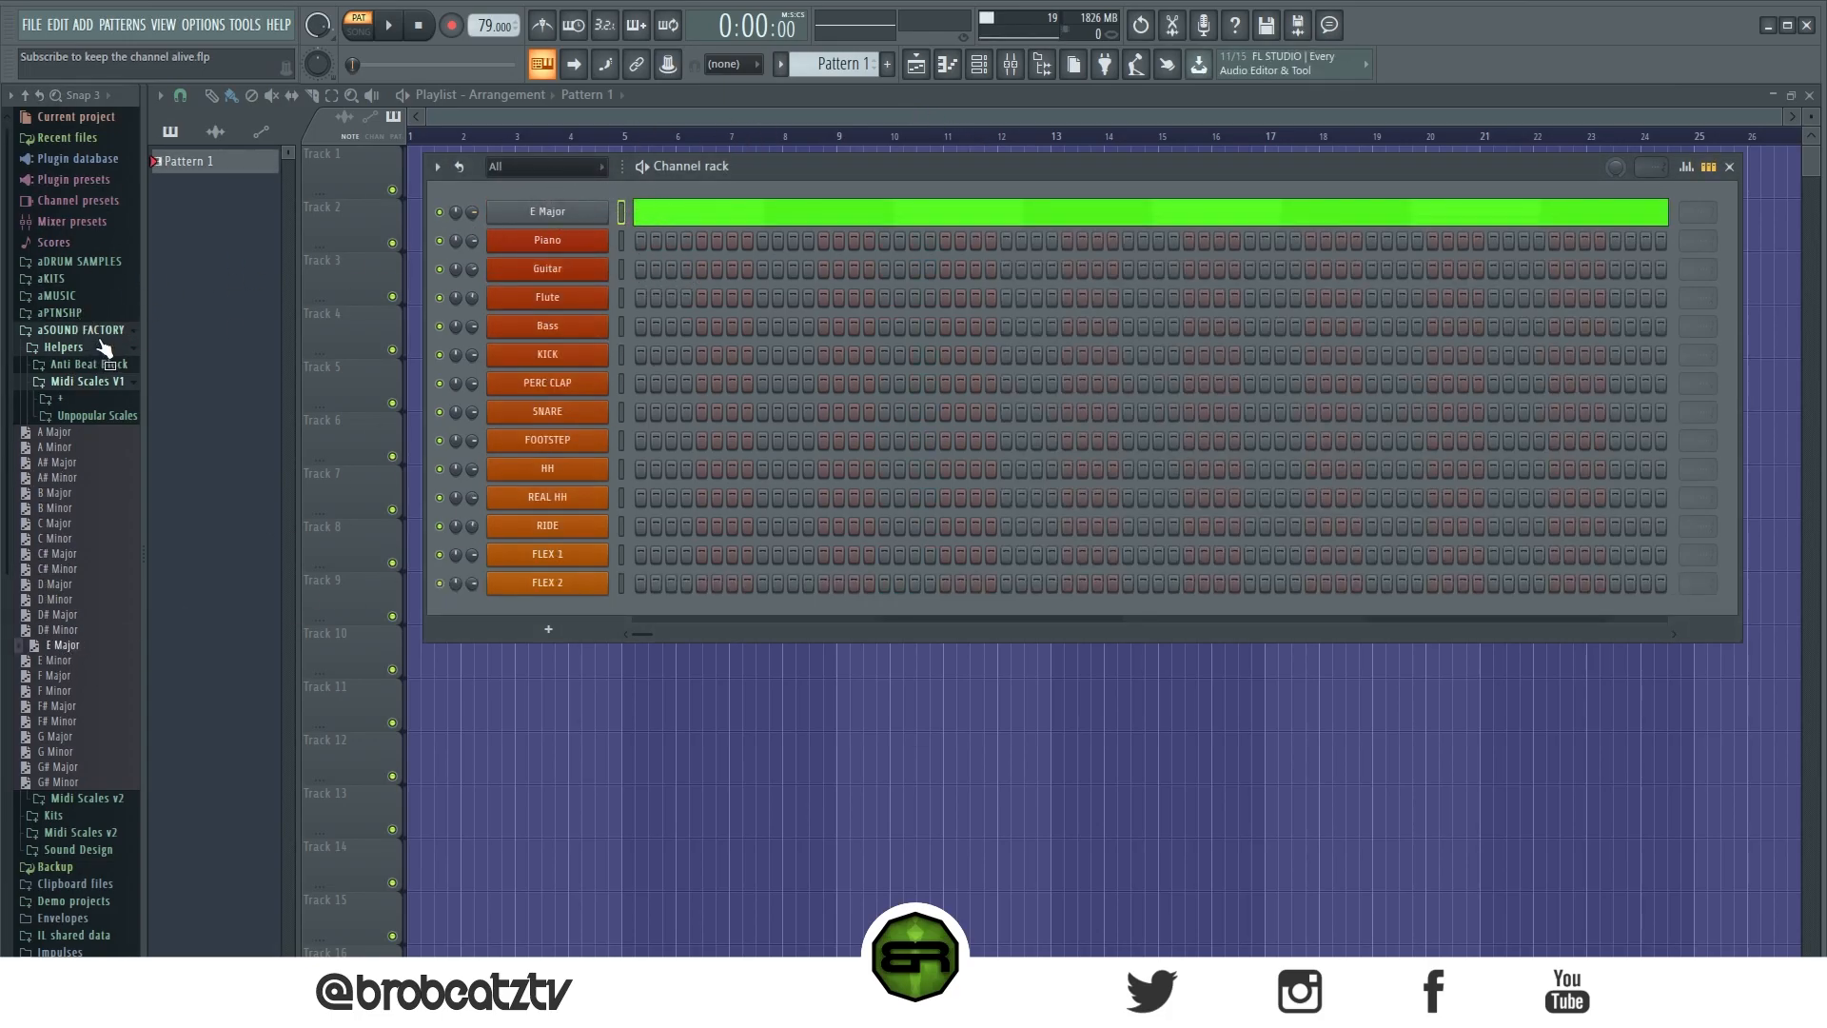
pyautogui.click(133, 329)
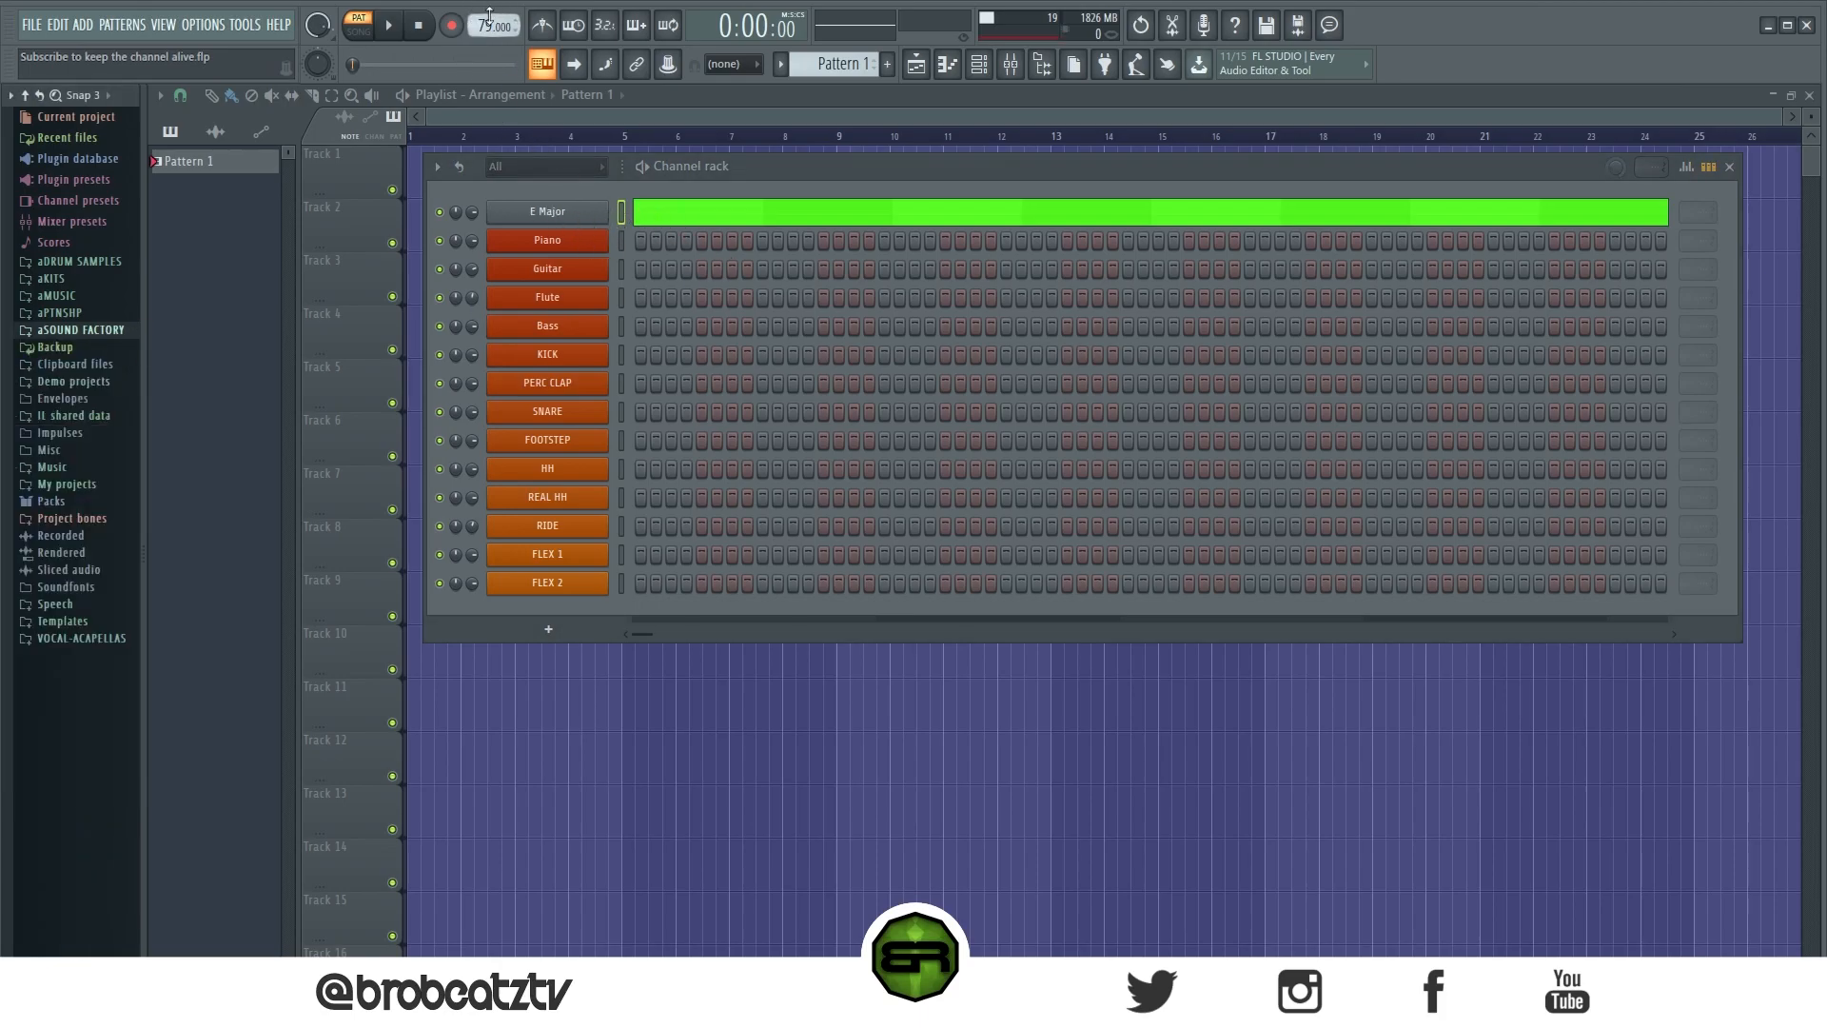
# Step: Try a slow beat with kicks on steps 1 and 13 and snares on steps 9 and 25, and play it
pyautogui.click(762, 326)
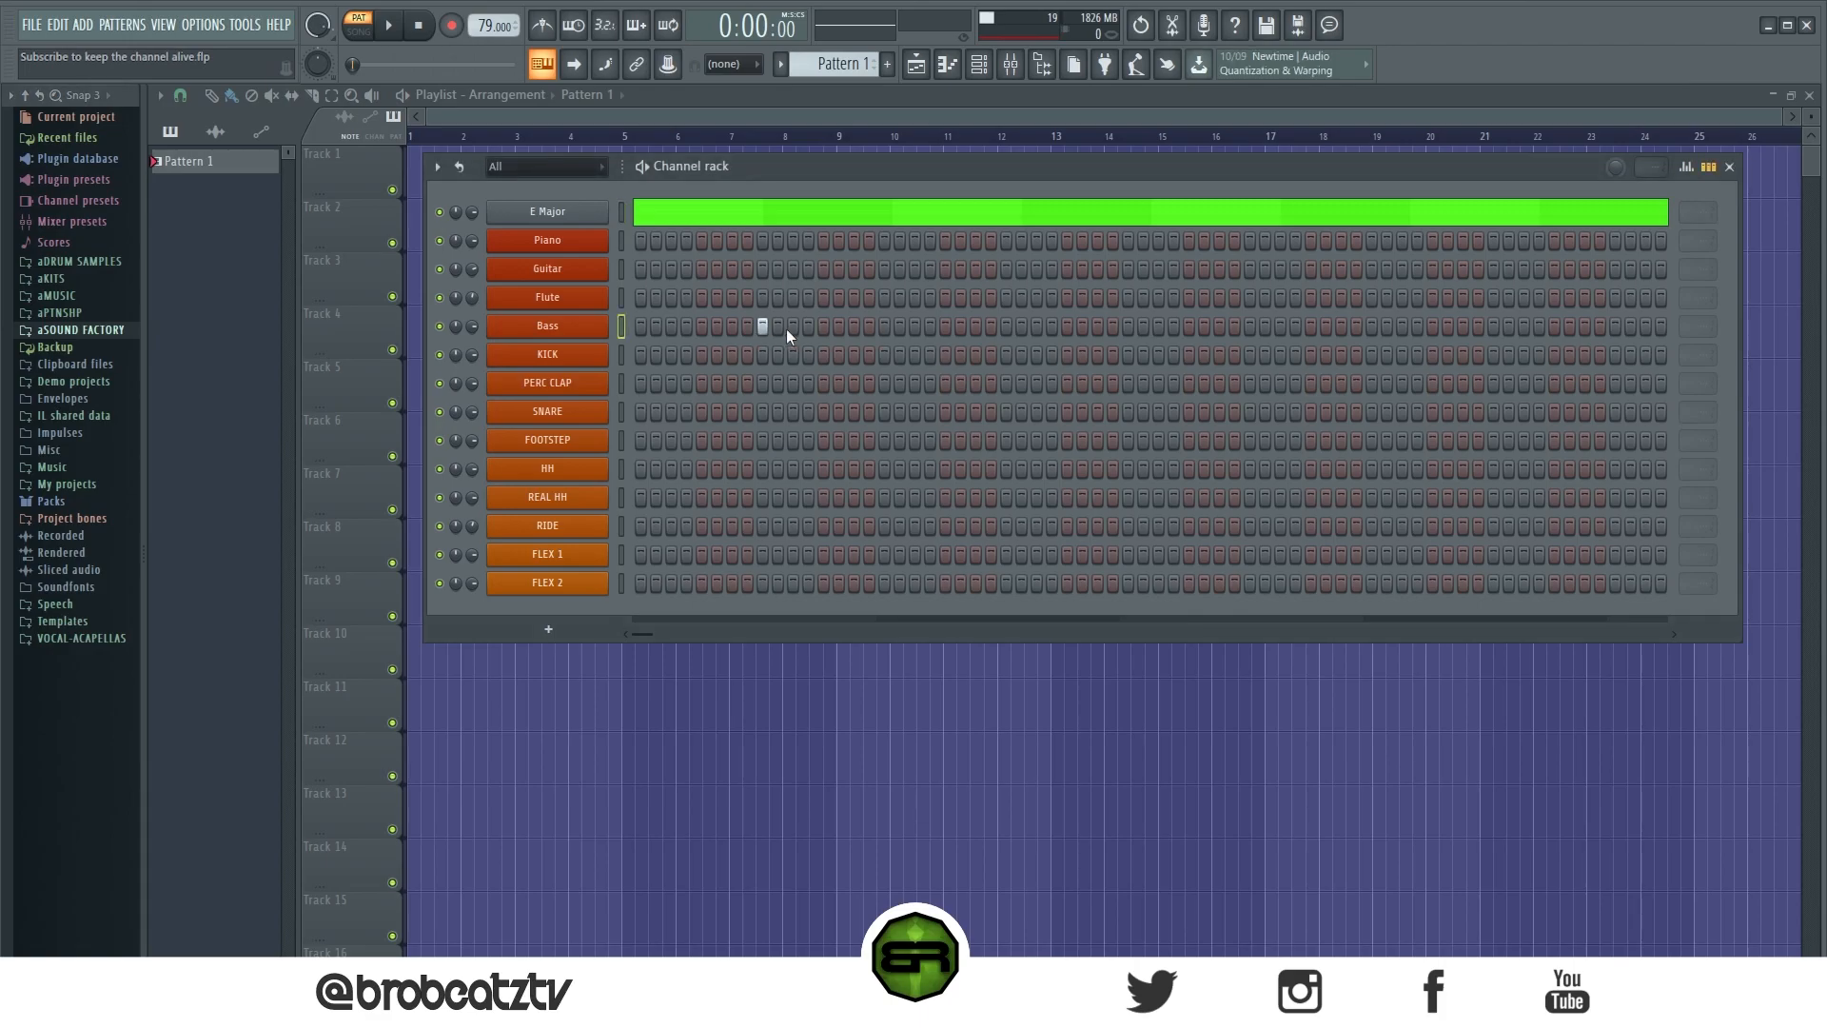
pyautogui.click(763, 412)
pyautogui.click(642, 355)
pyautogui.press('space')
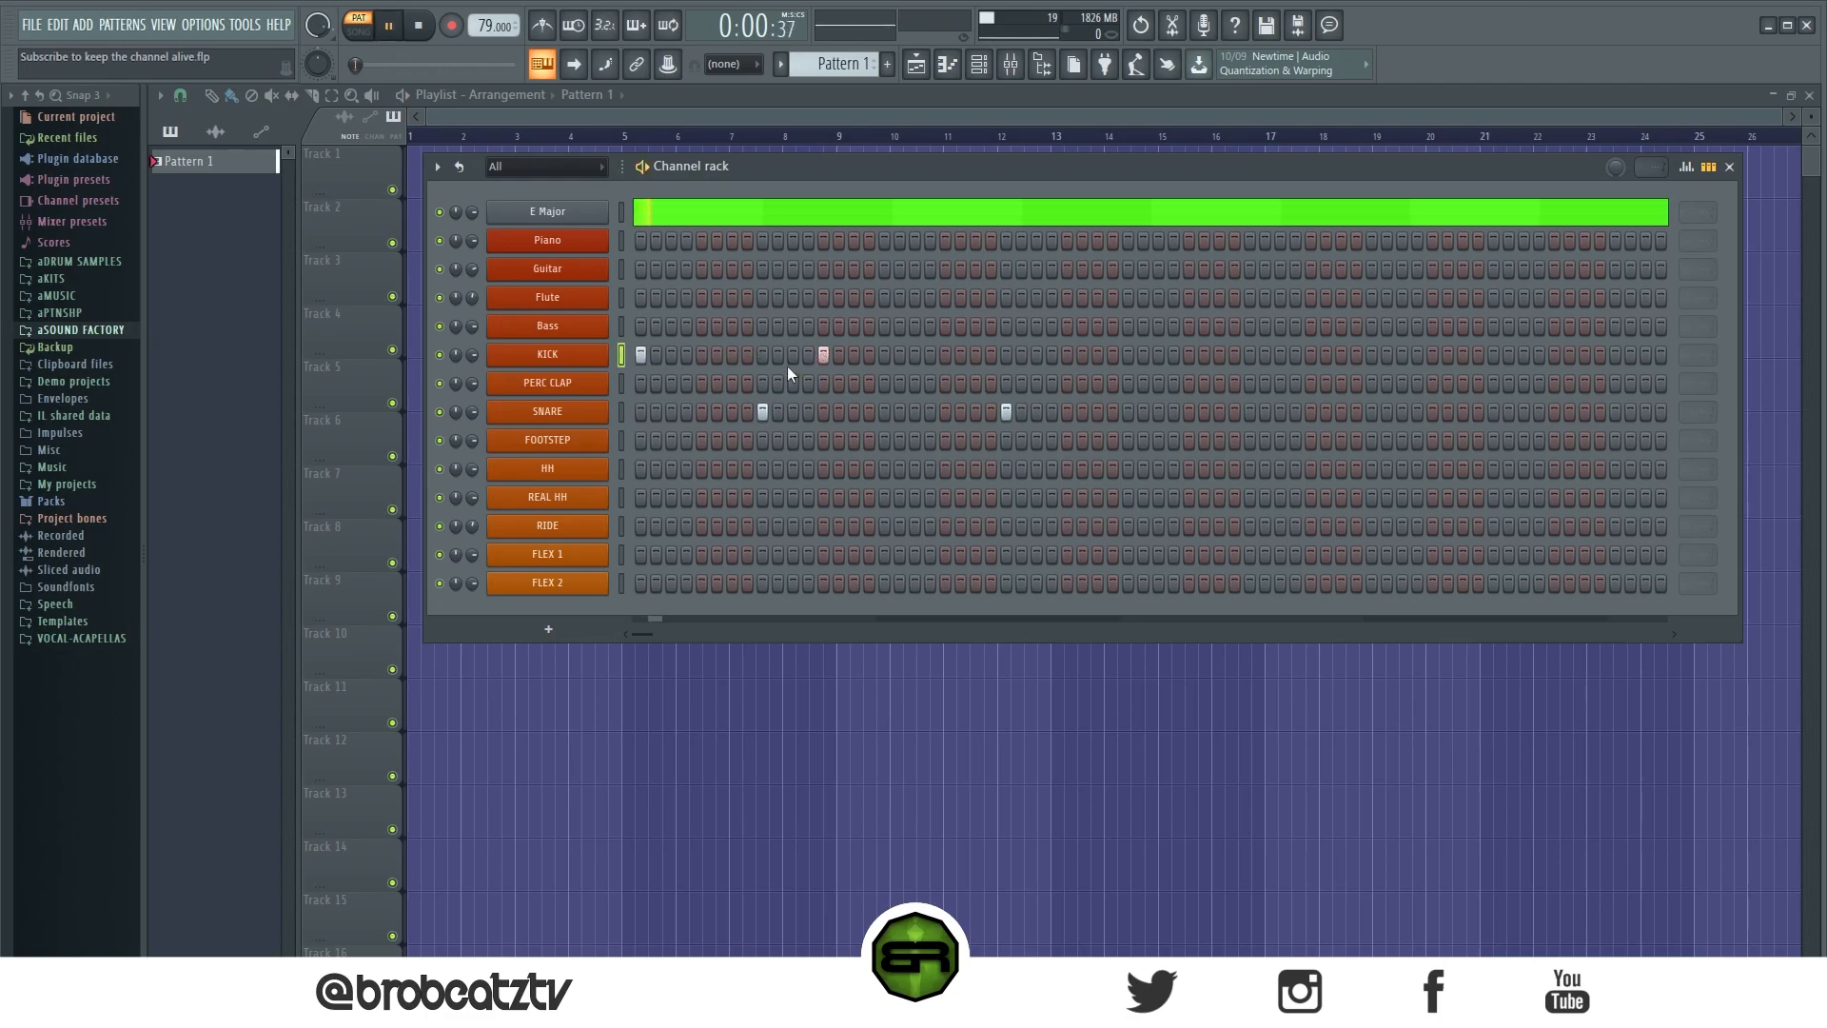
pyautogui.click(419, 25)
# Step: Try a faster beat with kicks on steps 1 and 7 and snares on steps 5 and 13, and clear all hits after playback
pyautogui.click(1016, 411)
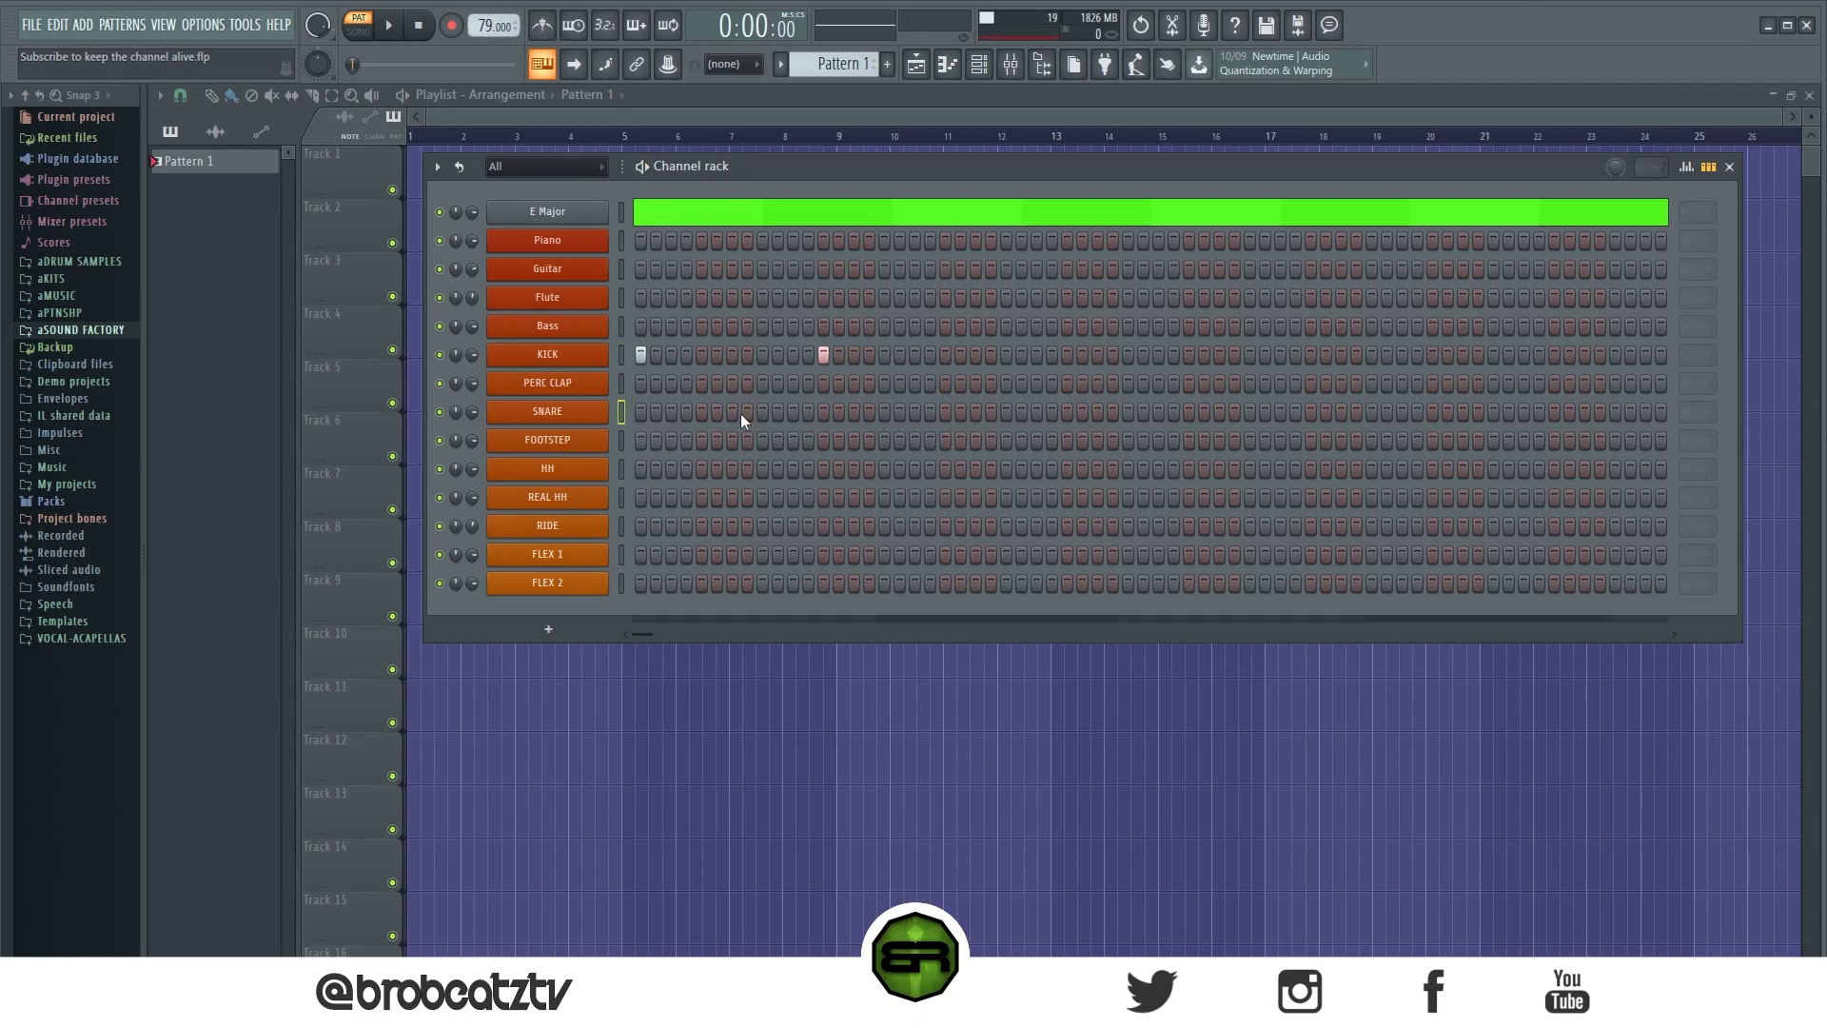
pyautogui.click(826, 354)
pyautogui.press('space')
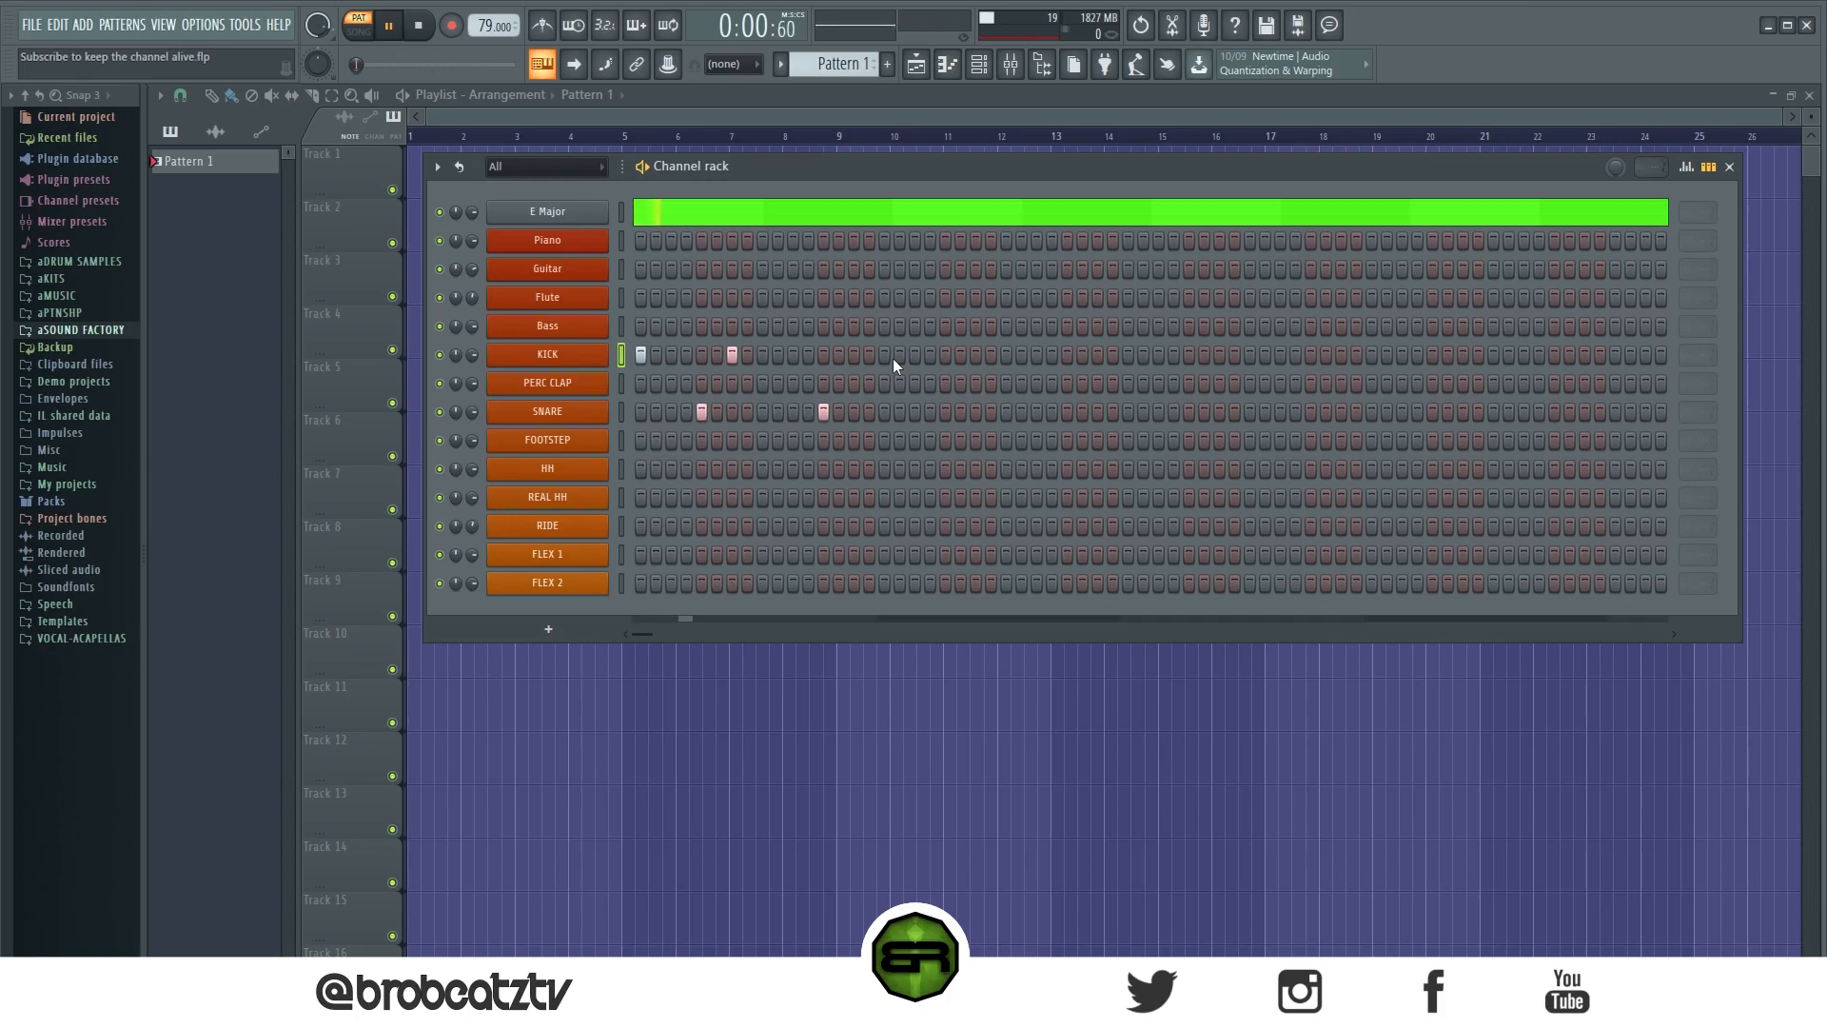
pyautogui.press('space')
pyautogui.rightClick(824, 411)
pyautogui.rightClick(701, 412)
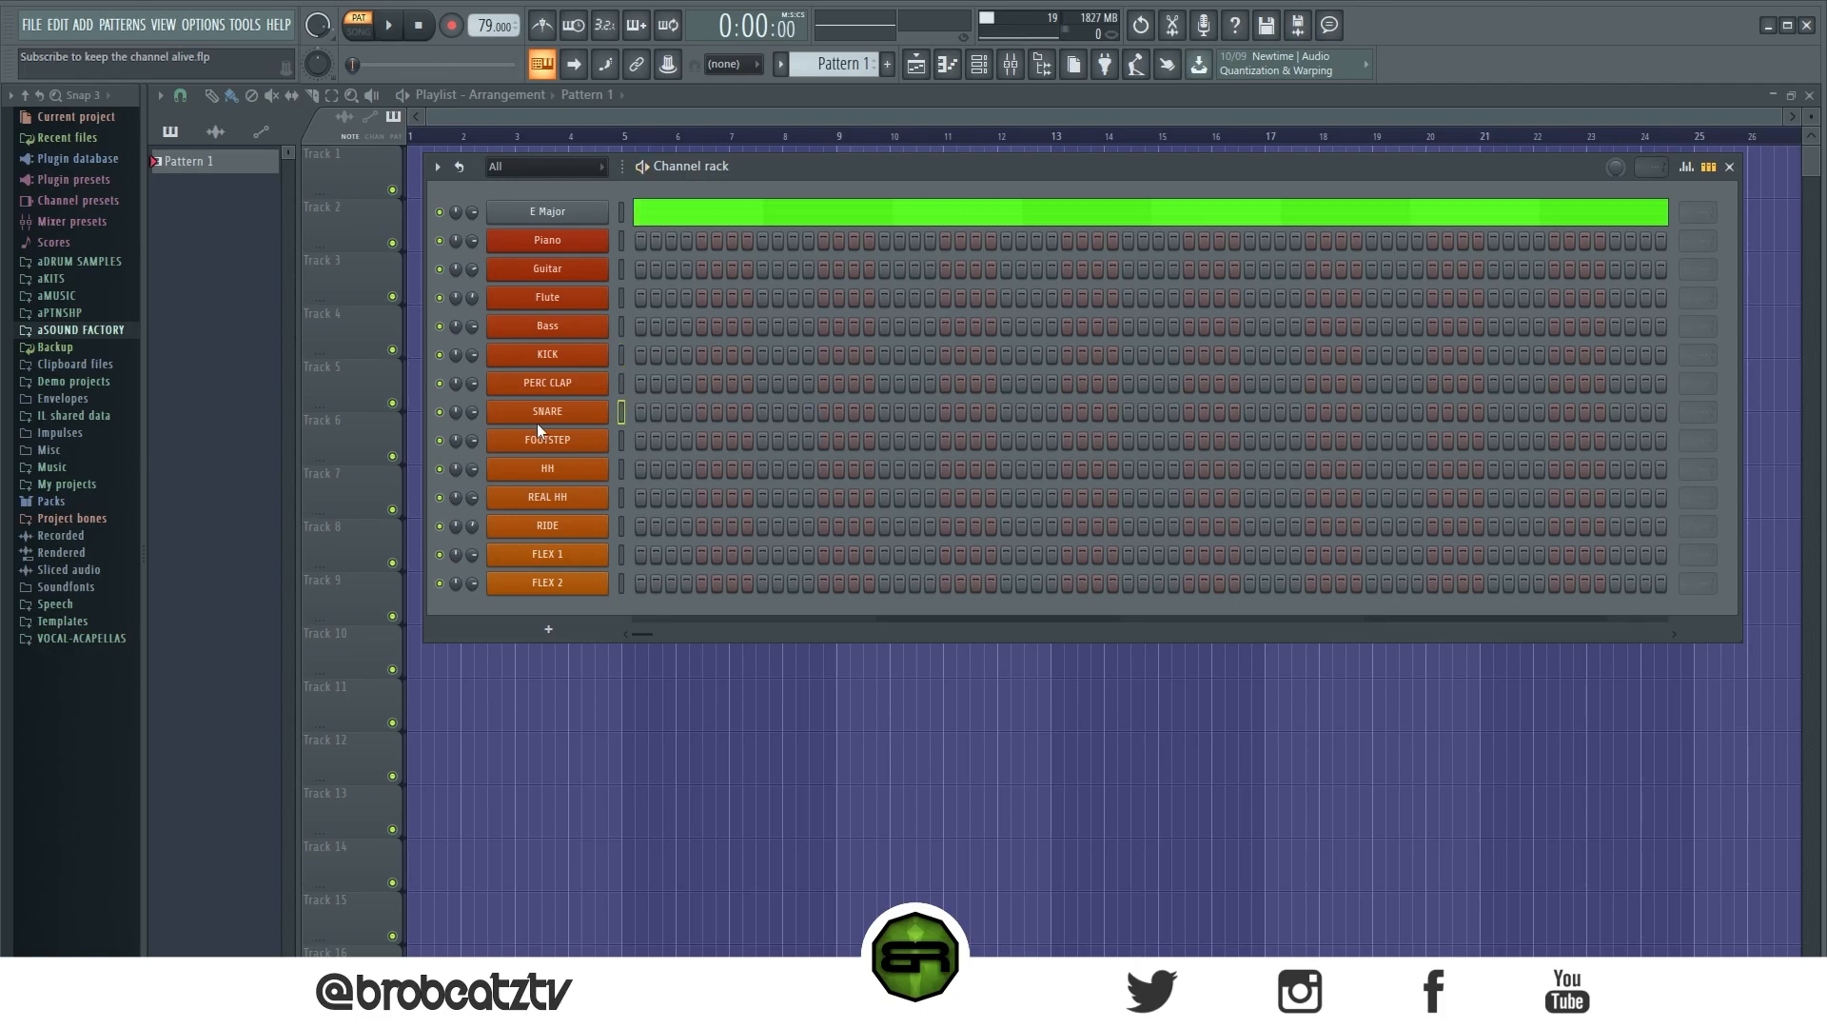
# Step: Inspect the instrument plugins loaded on the Piano, Guitar, Flute and Bass channels one after another
pyautogui.click(590, 247)
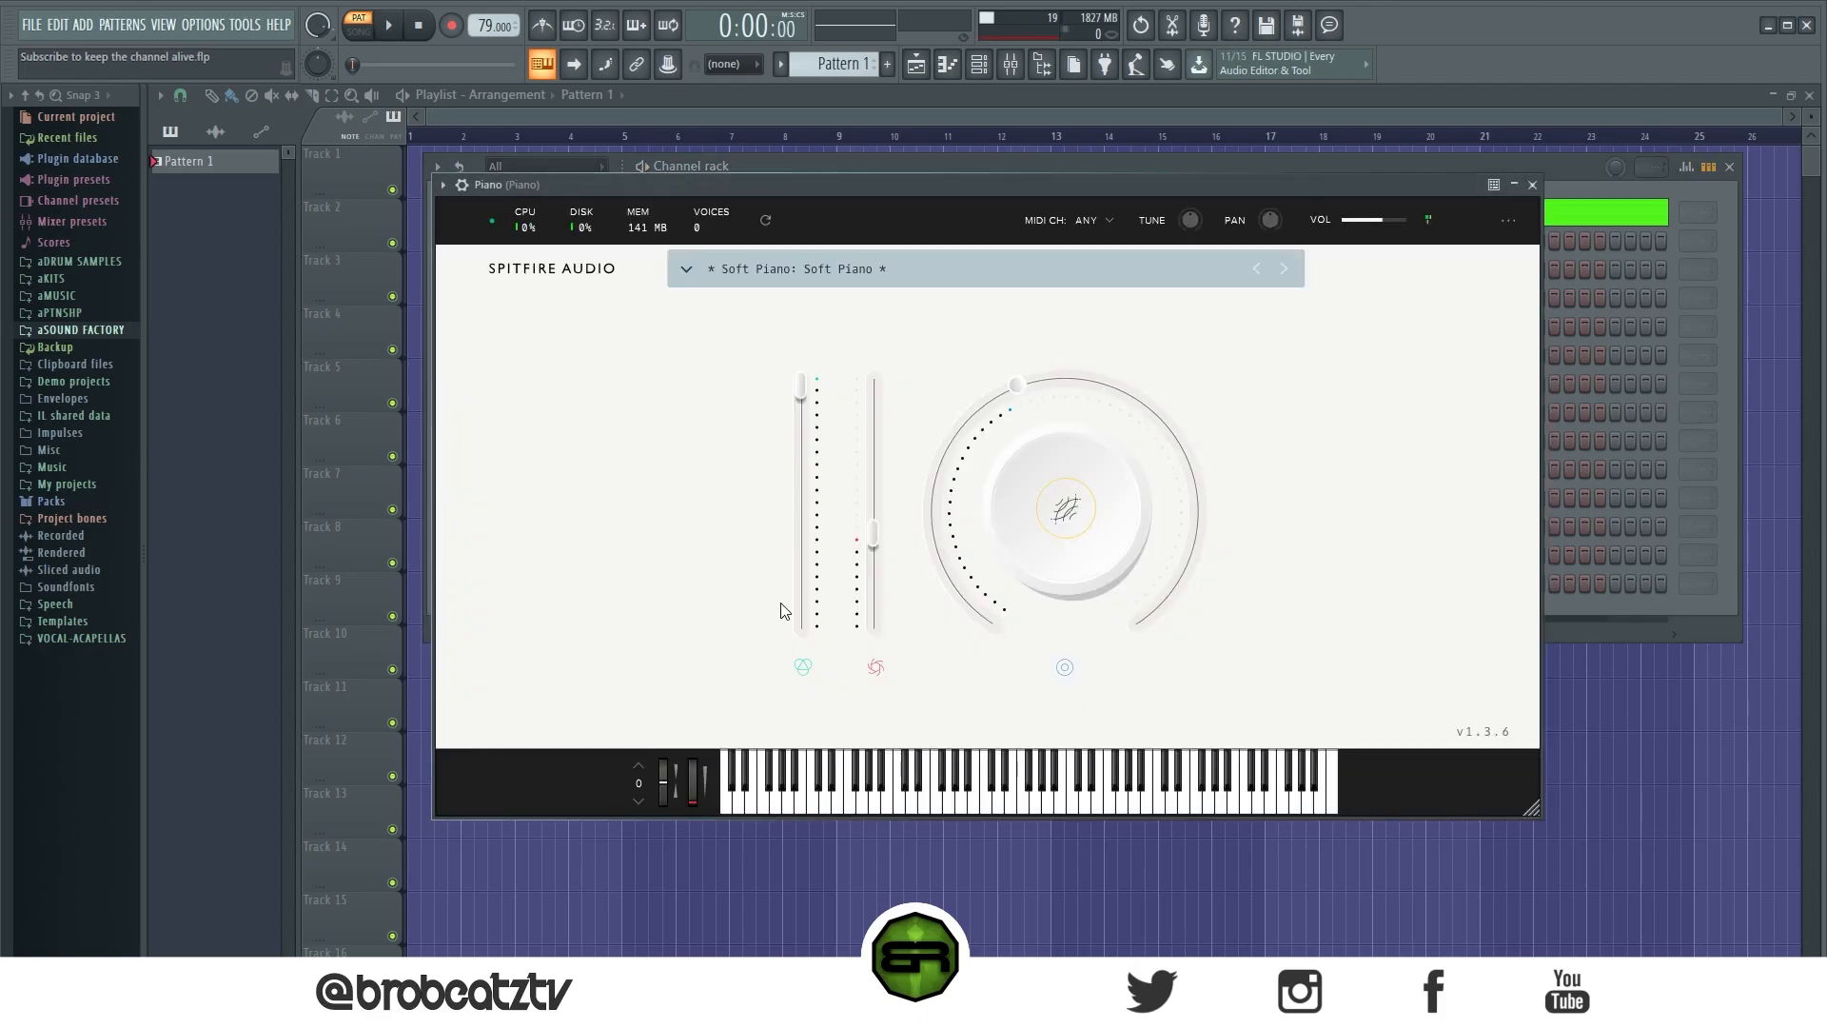
pyautogui.click(1533, 185)
pyautogui.click(568, 270)
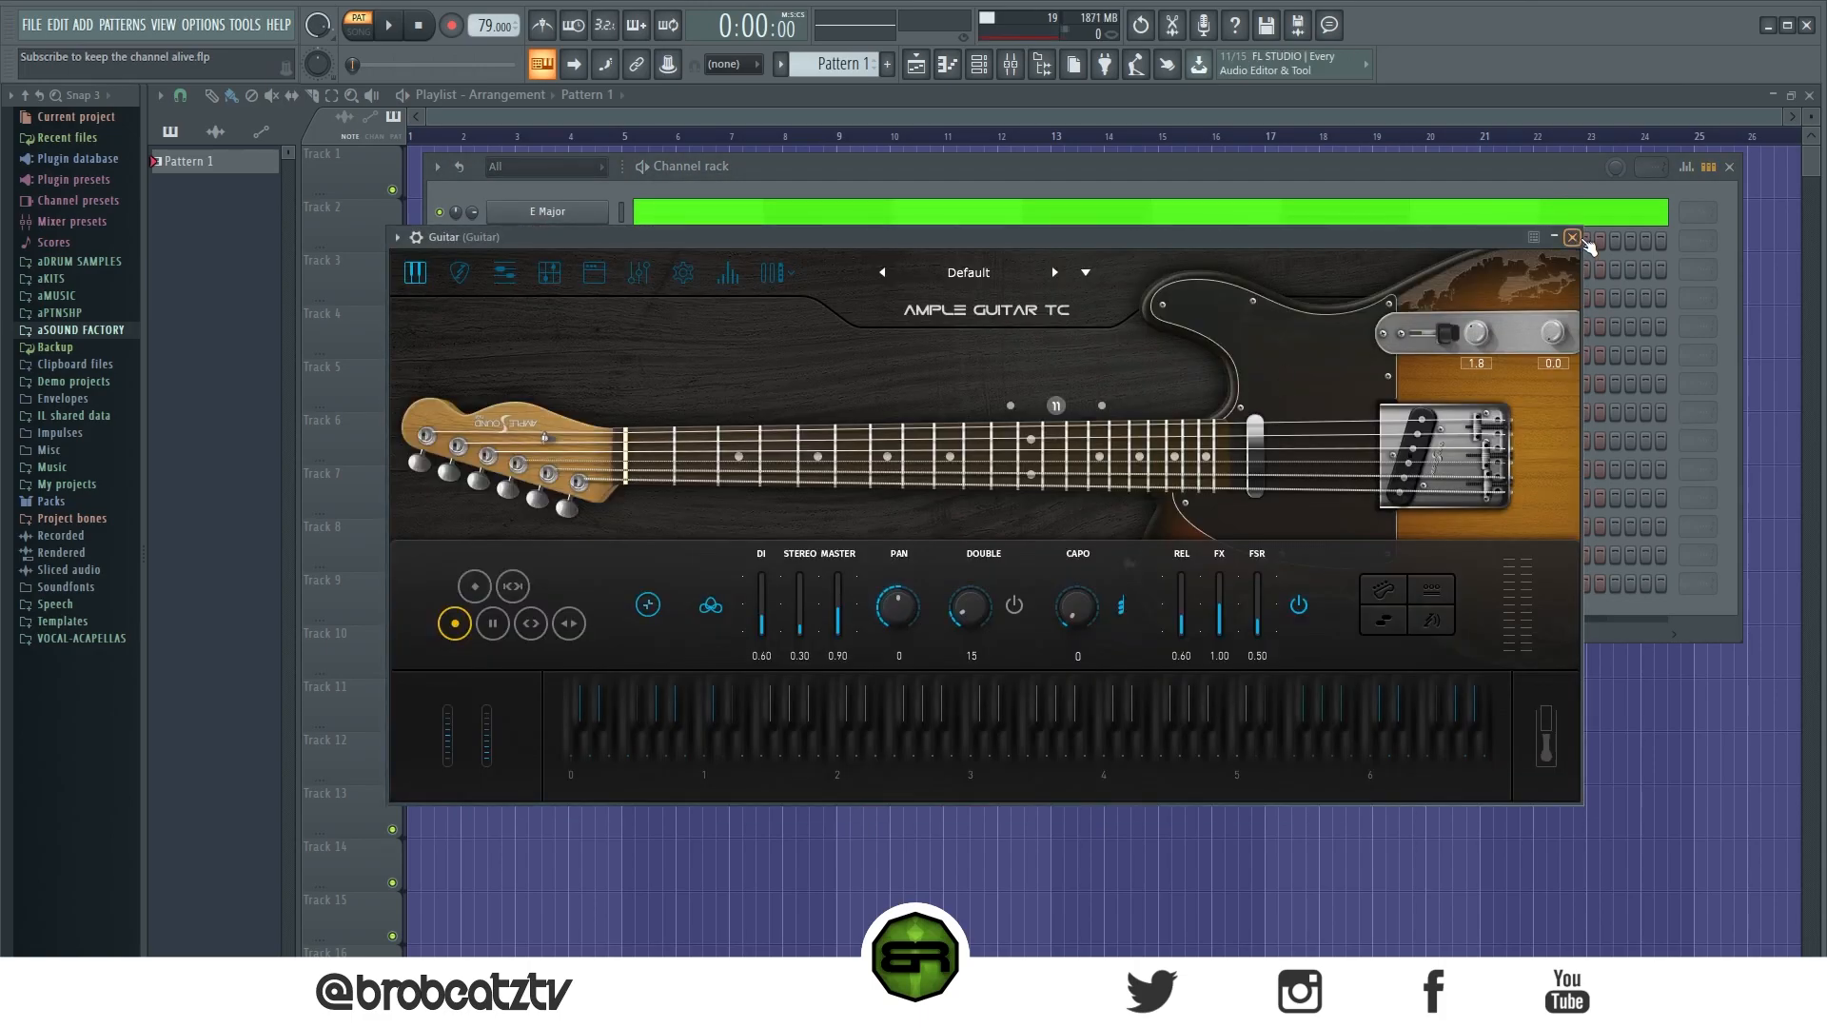
pyautogui.click(1573, 238)
pyautogui.click(559, 299)
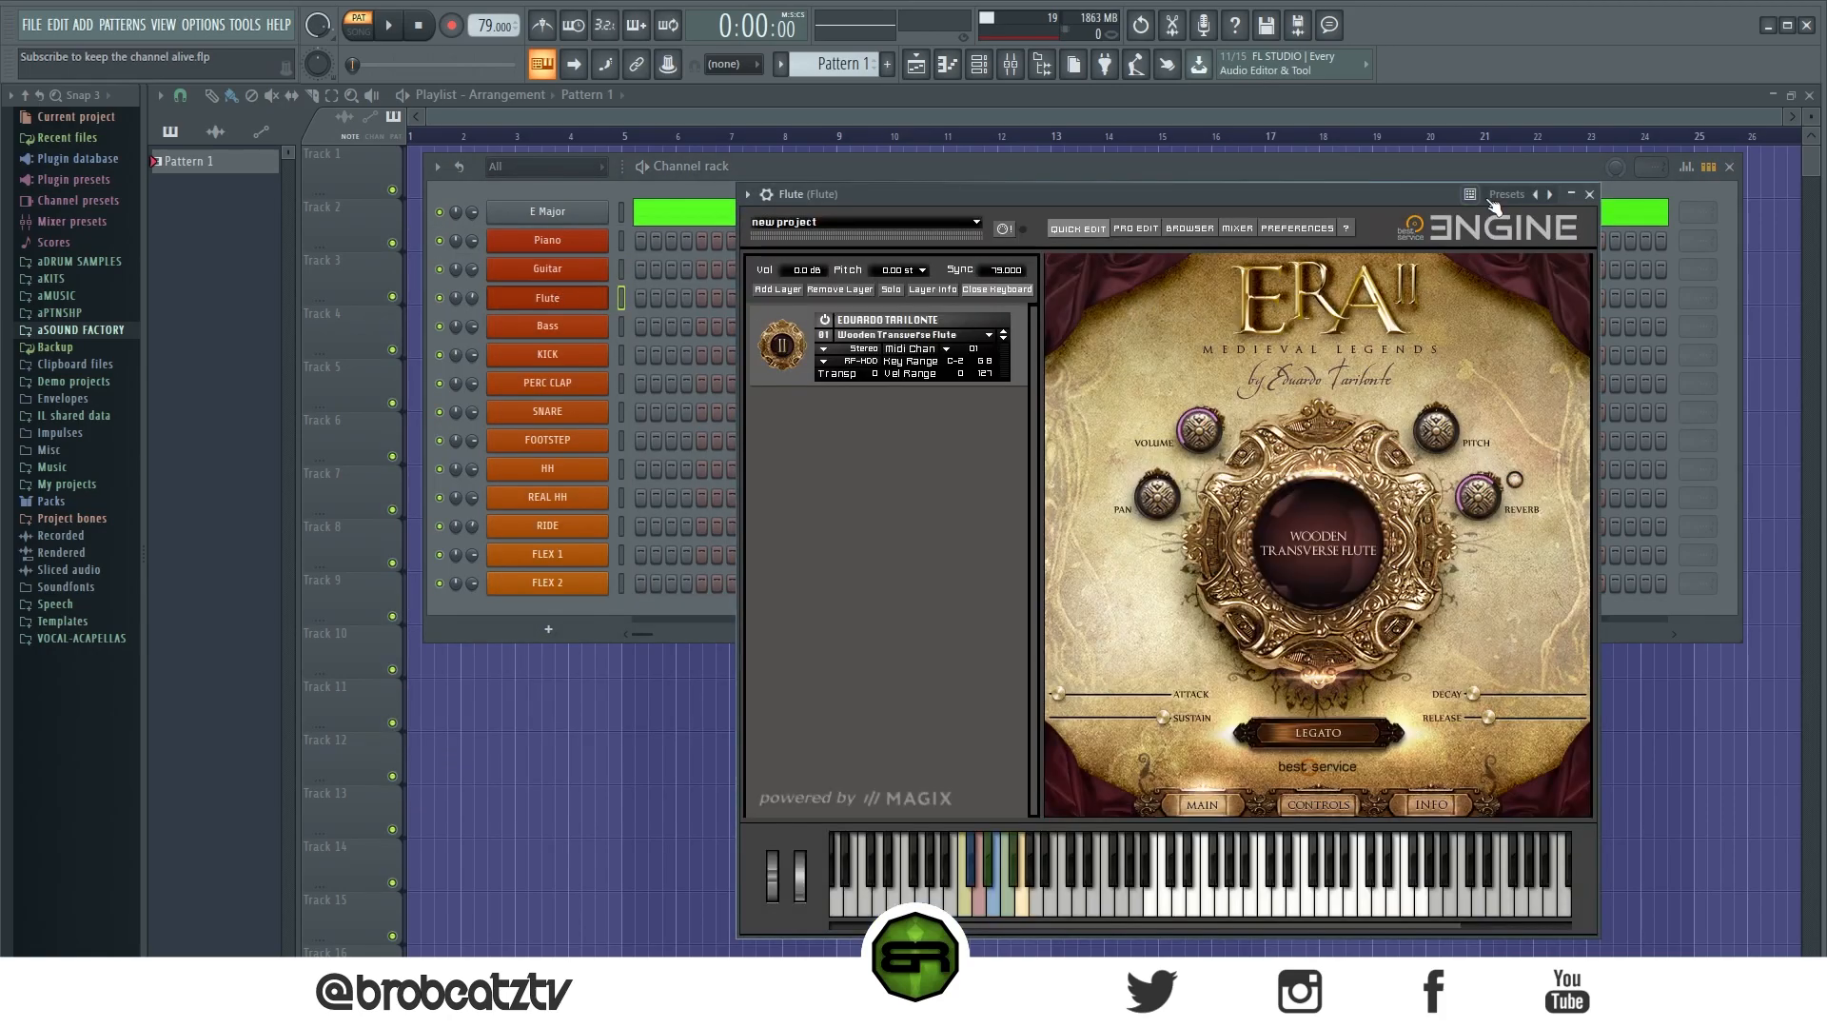
pyautogui.click(1589, 195)
pyautogui.click(550, 329)
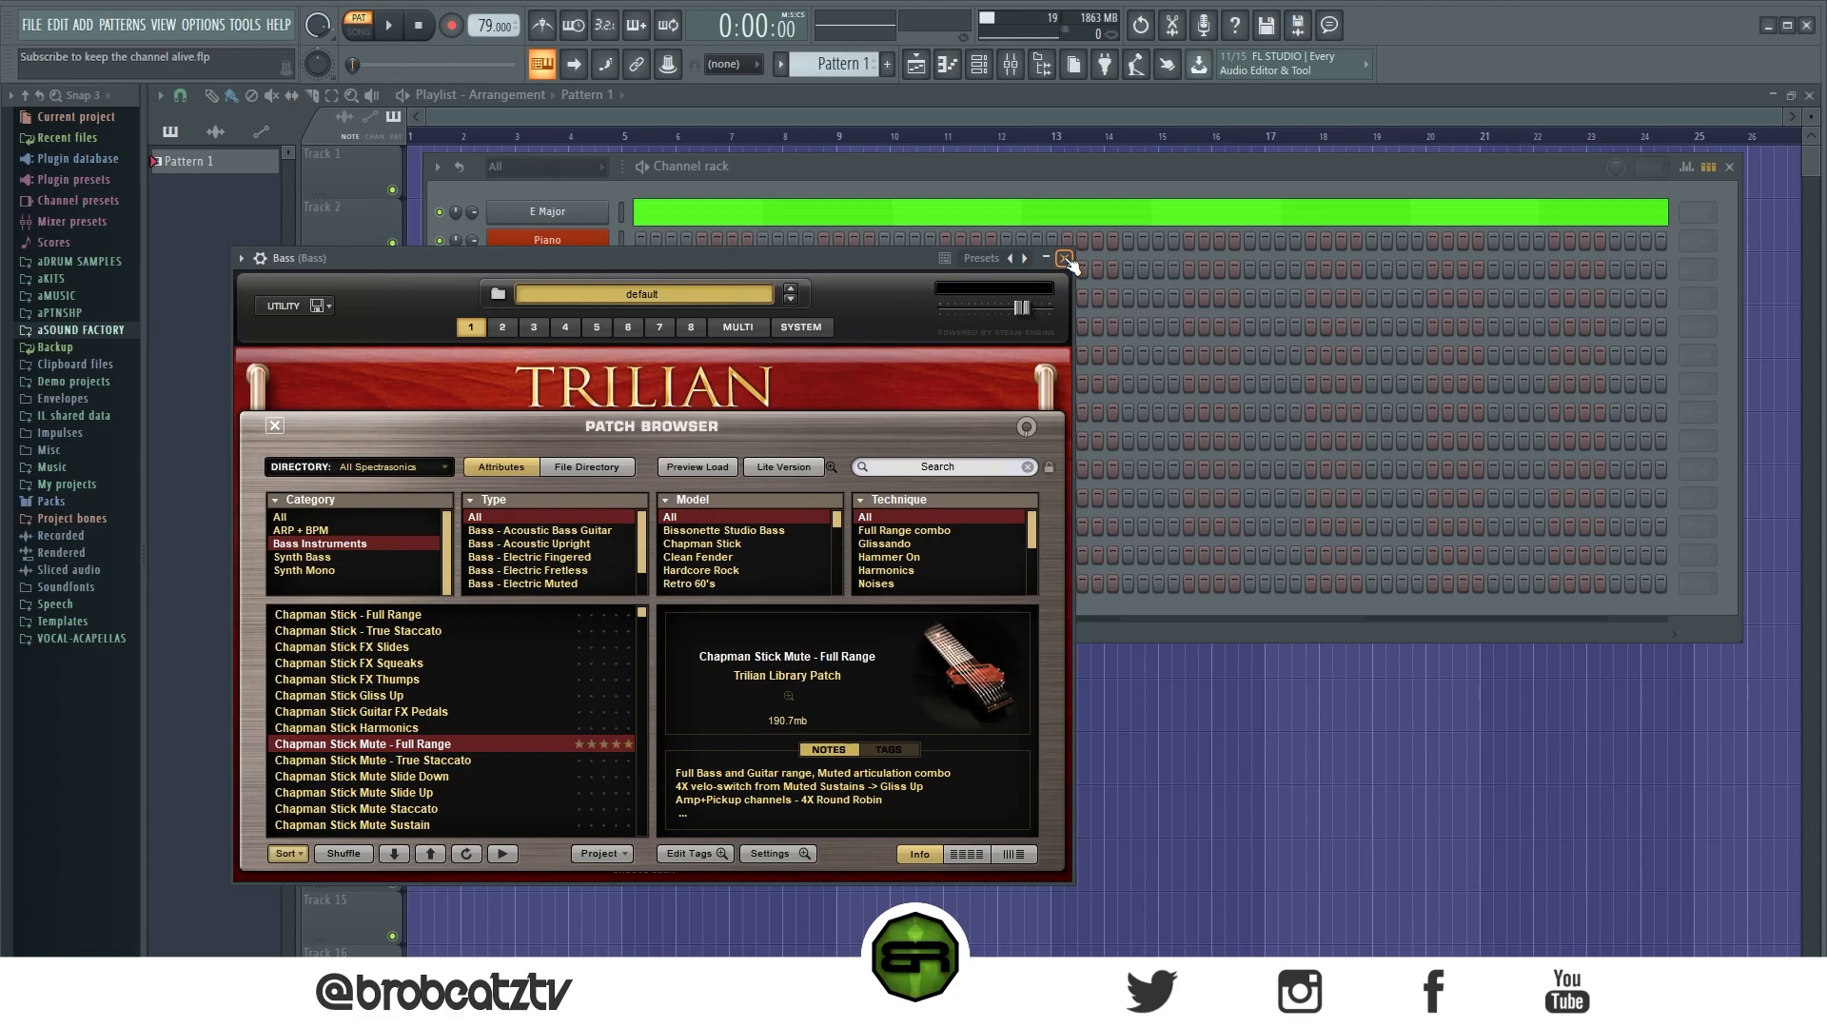
pyautogui.click(1065, 258)
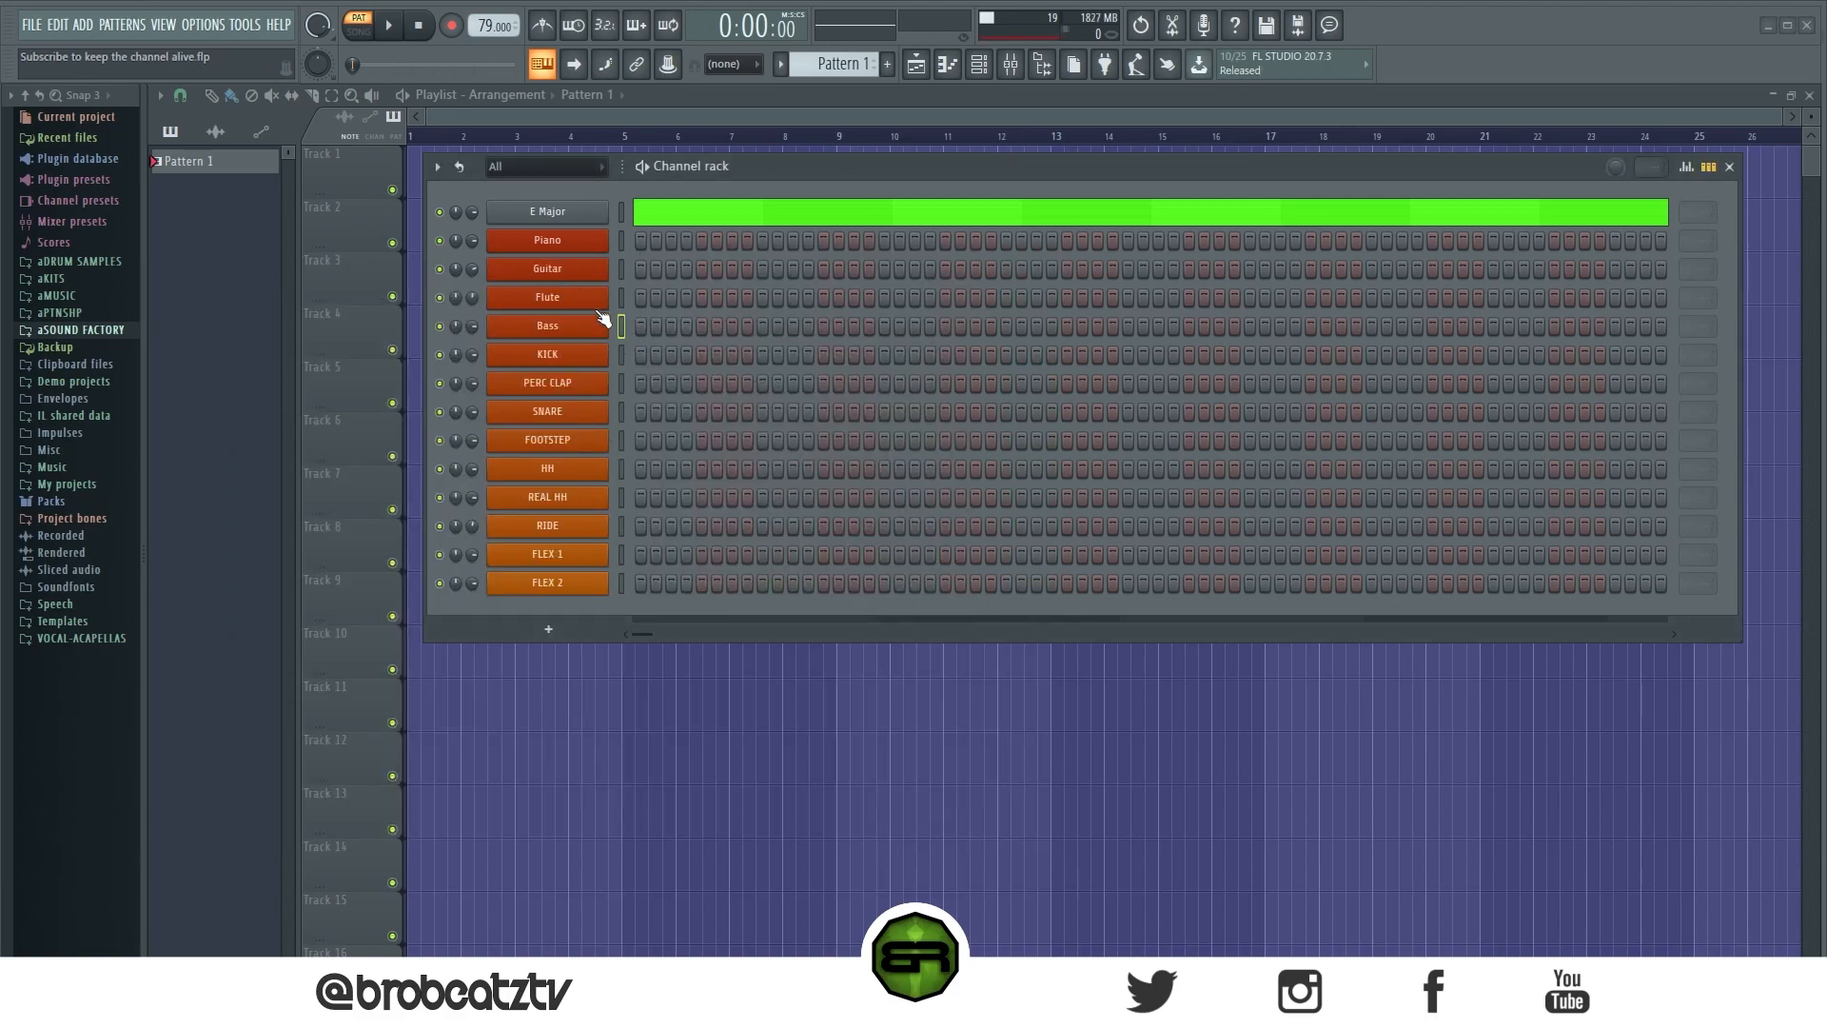
# Step: Open the Piano channel's piano roll and place an A5 note in the second half of bar 1
pyautogui.rightClick(589, 245)
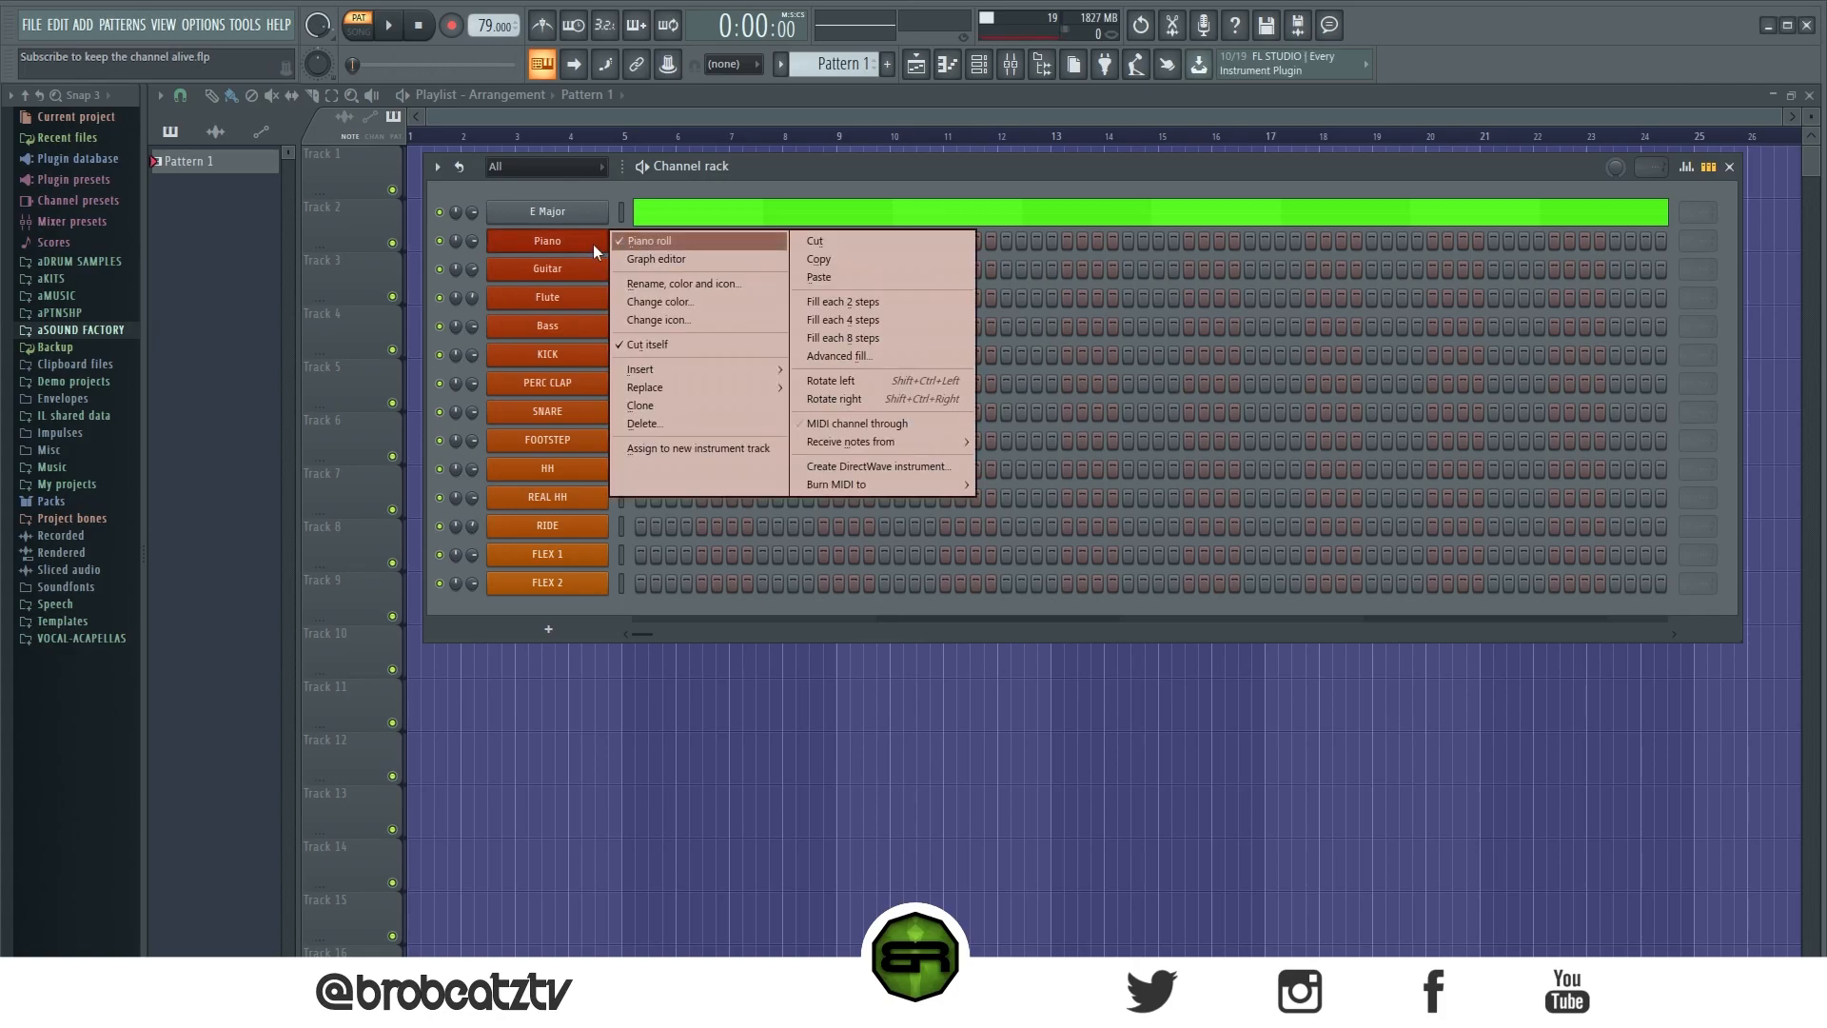
pyautogui.click(647, 241)
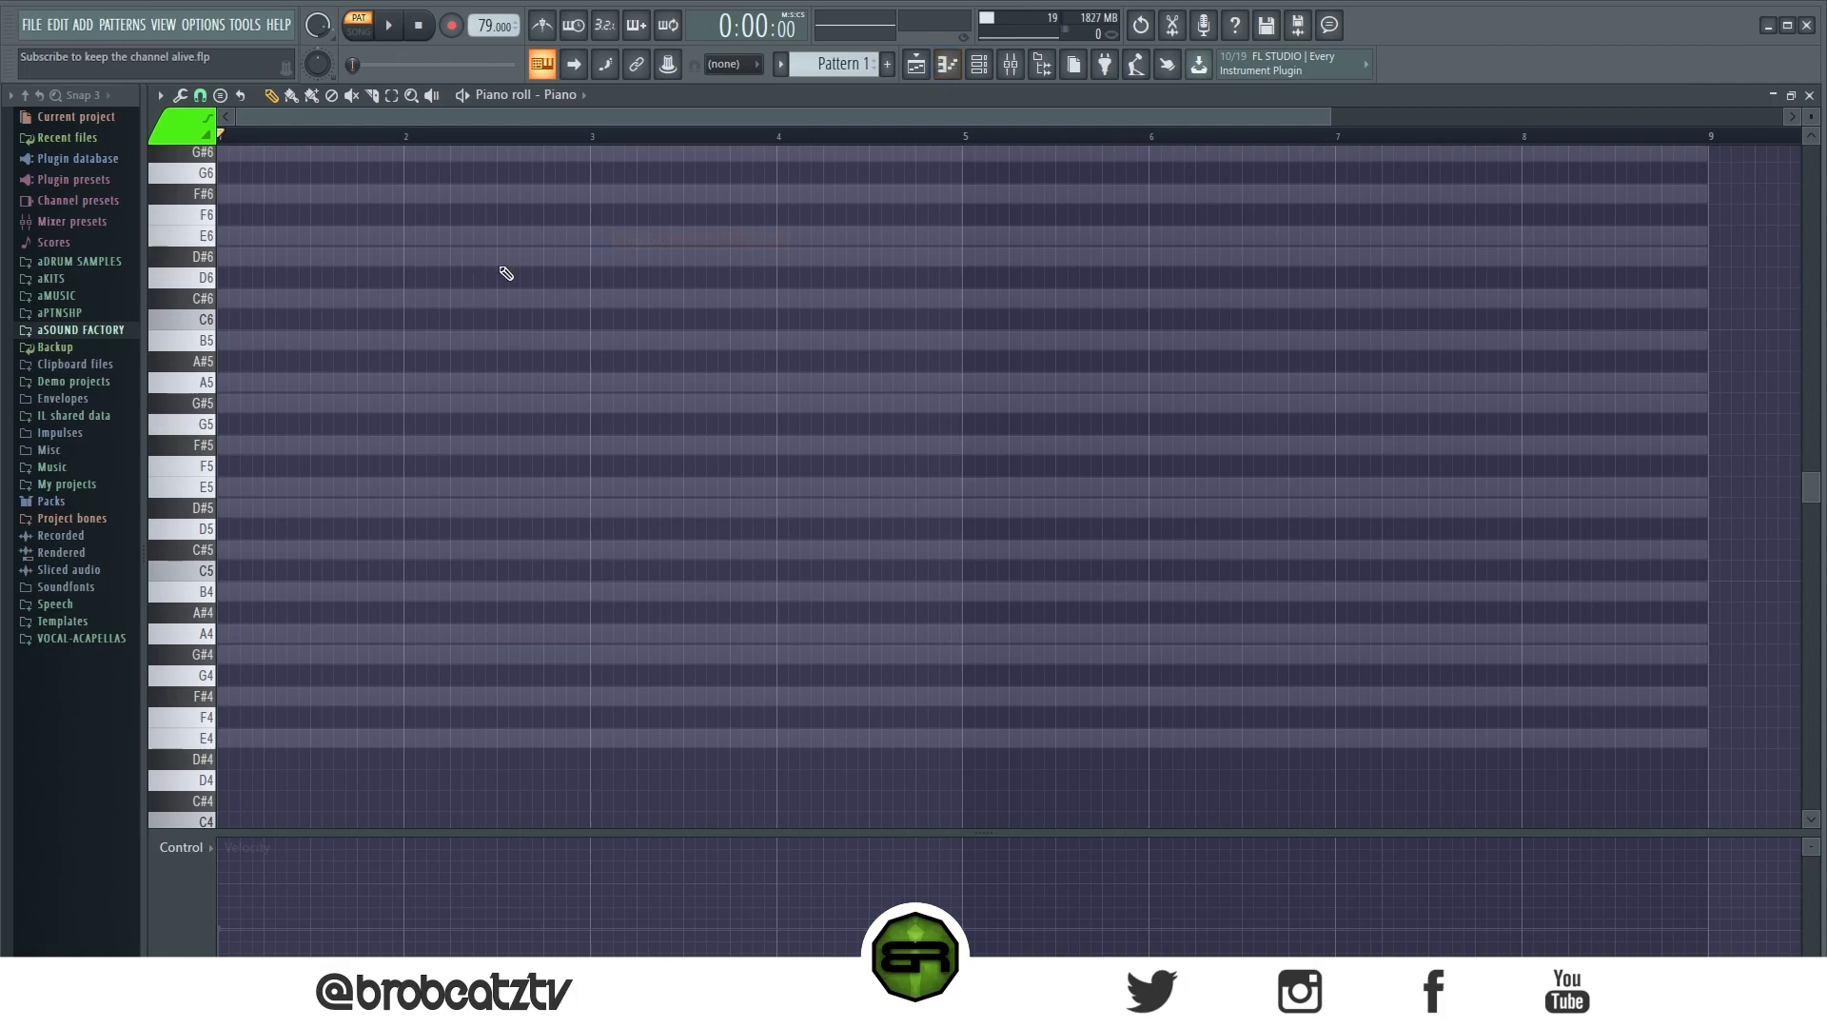
pyautogui.moveTo(1812, 117); pyautogui.dragTo(1811, 90)
pyautogui.moveTo(1328, 116); pyautogui.dragTo(757, 145)
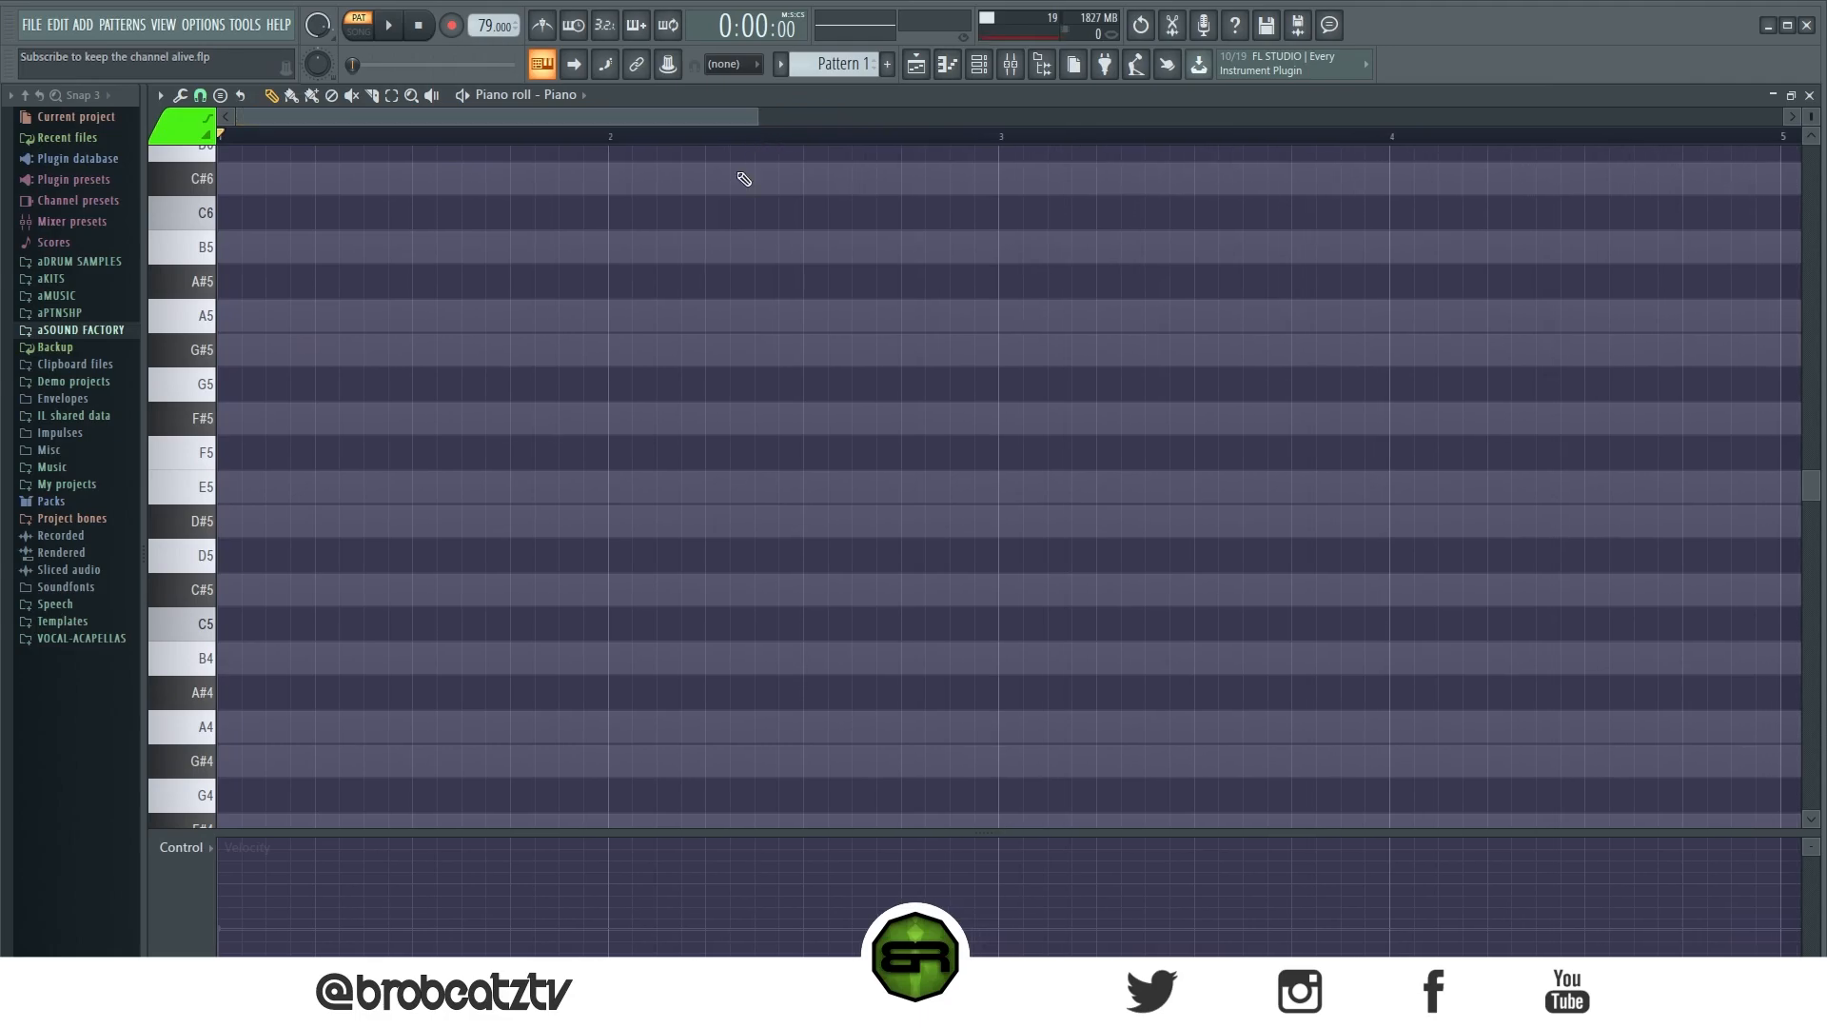
pyautogui.scroll(3, 600, 310)
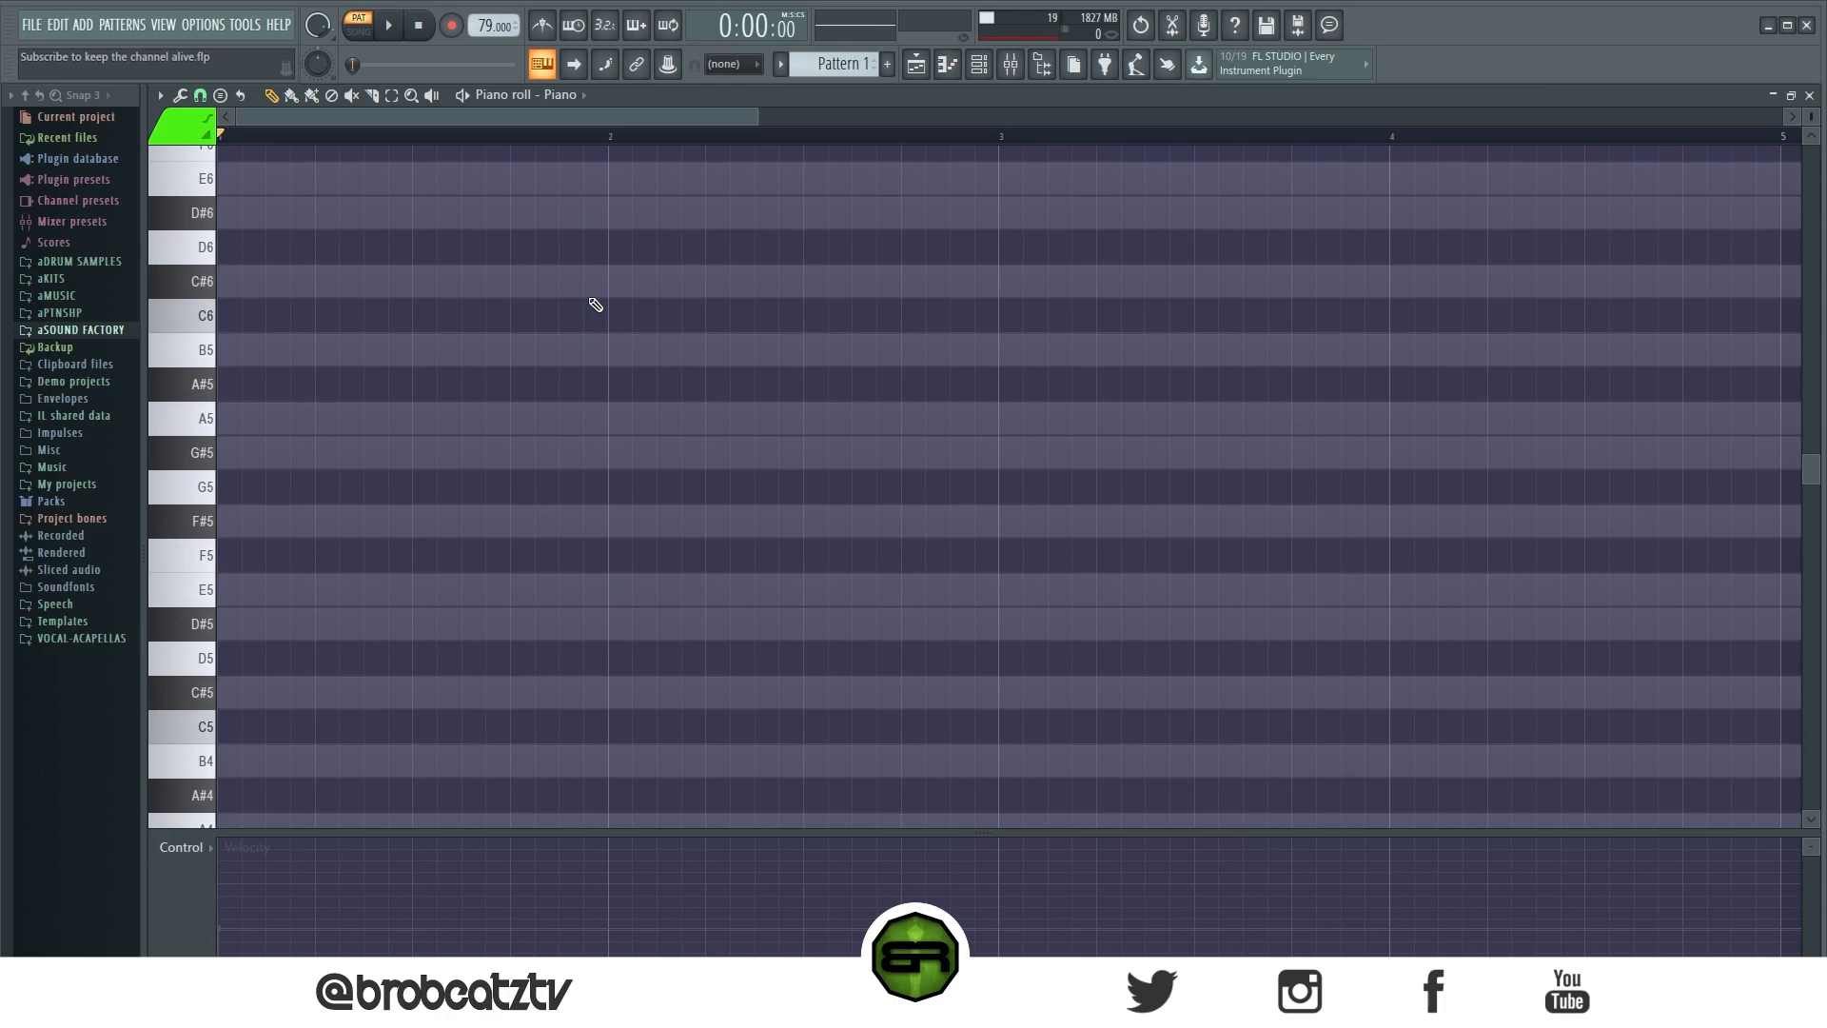
pyautogui.scroll(-3, 465, 337)
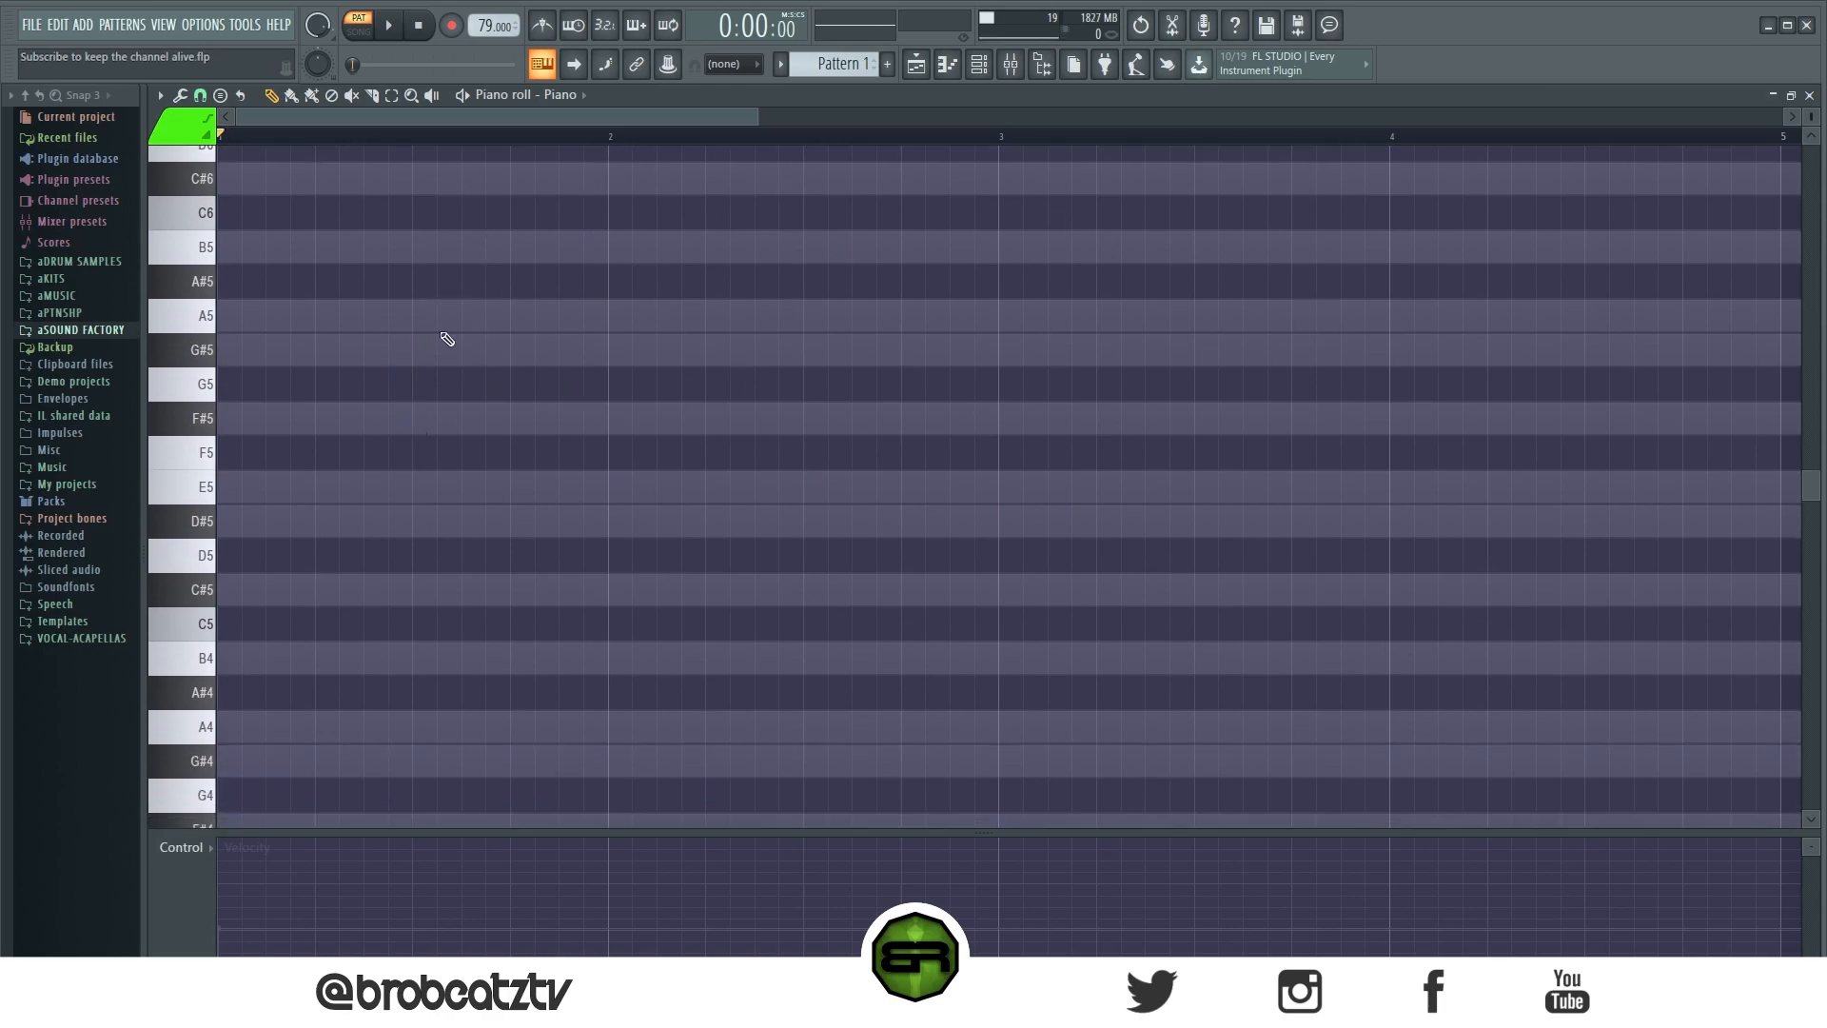
pyautogui.click(514, 315)
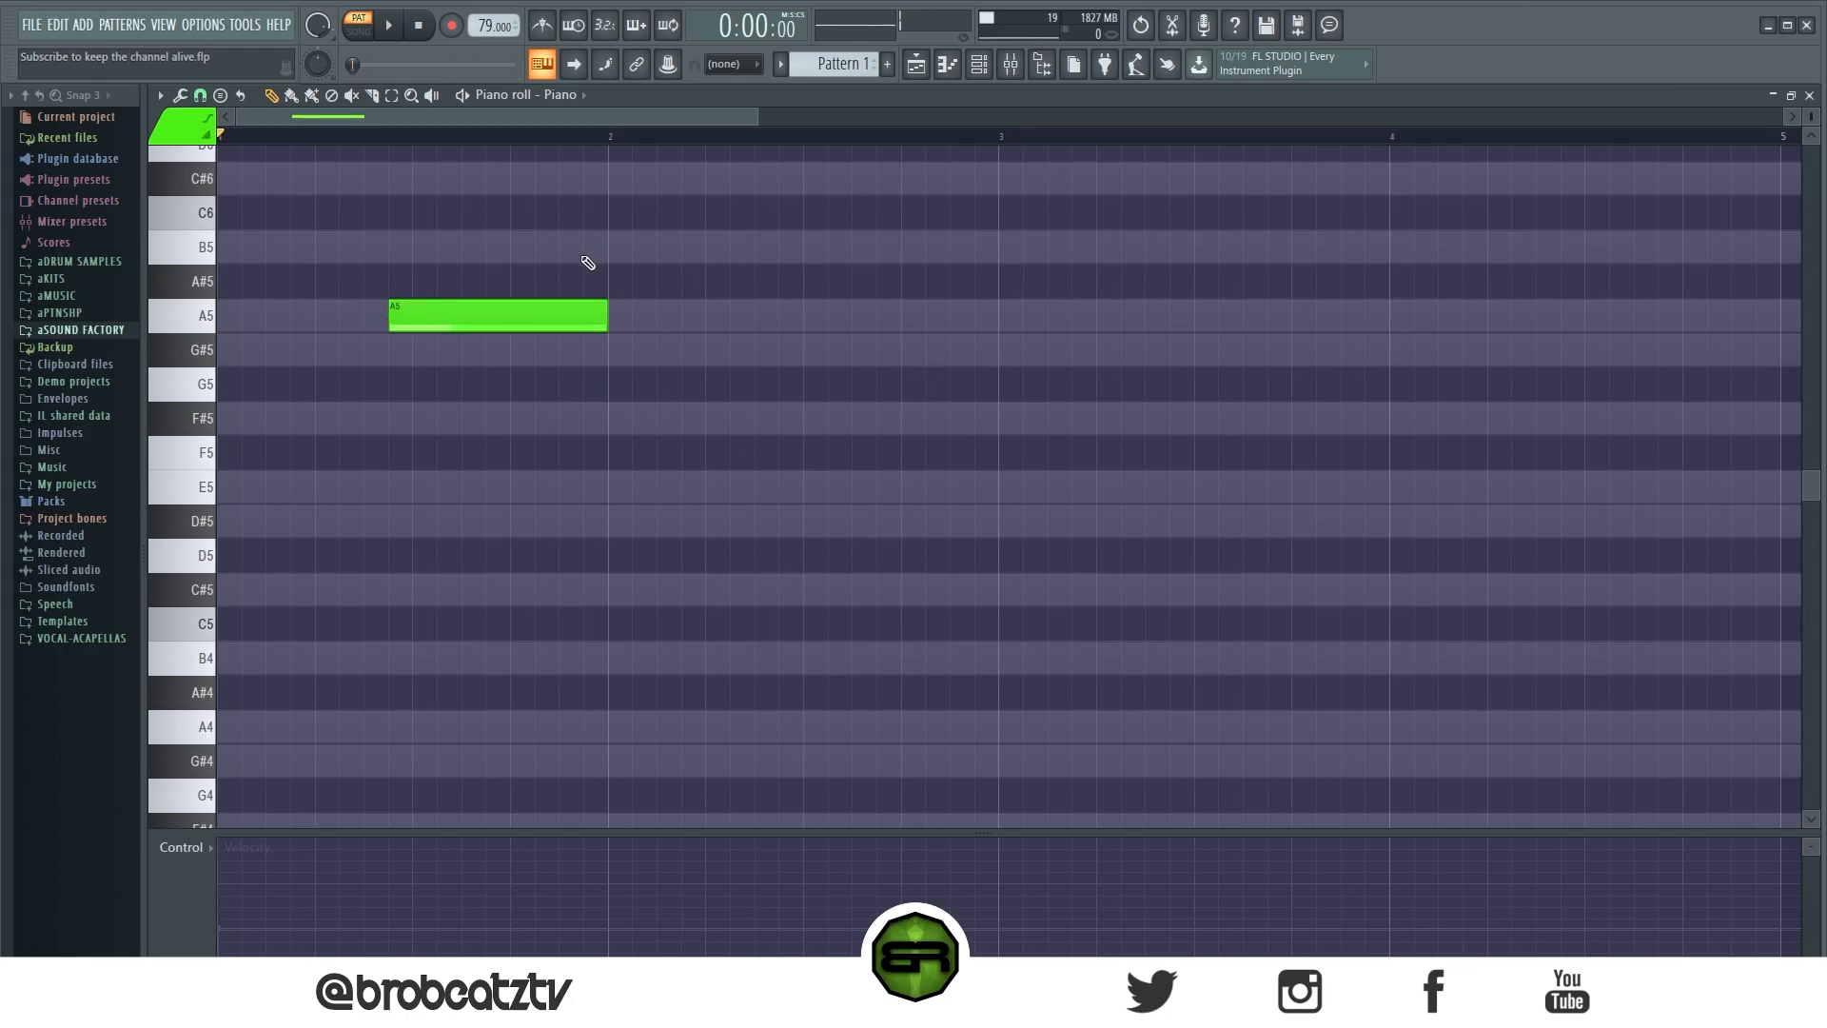
# Step: Raise the A5 note's velocity and move the note to the start of bar 1
pyautogui.scroll(-3, 599, 388)
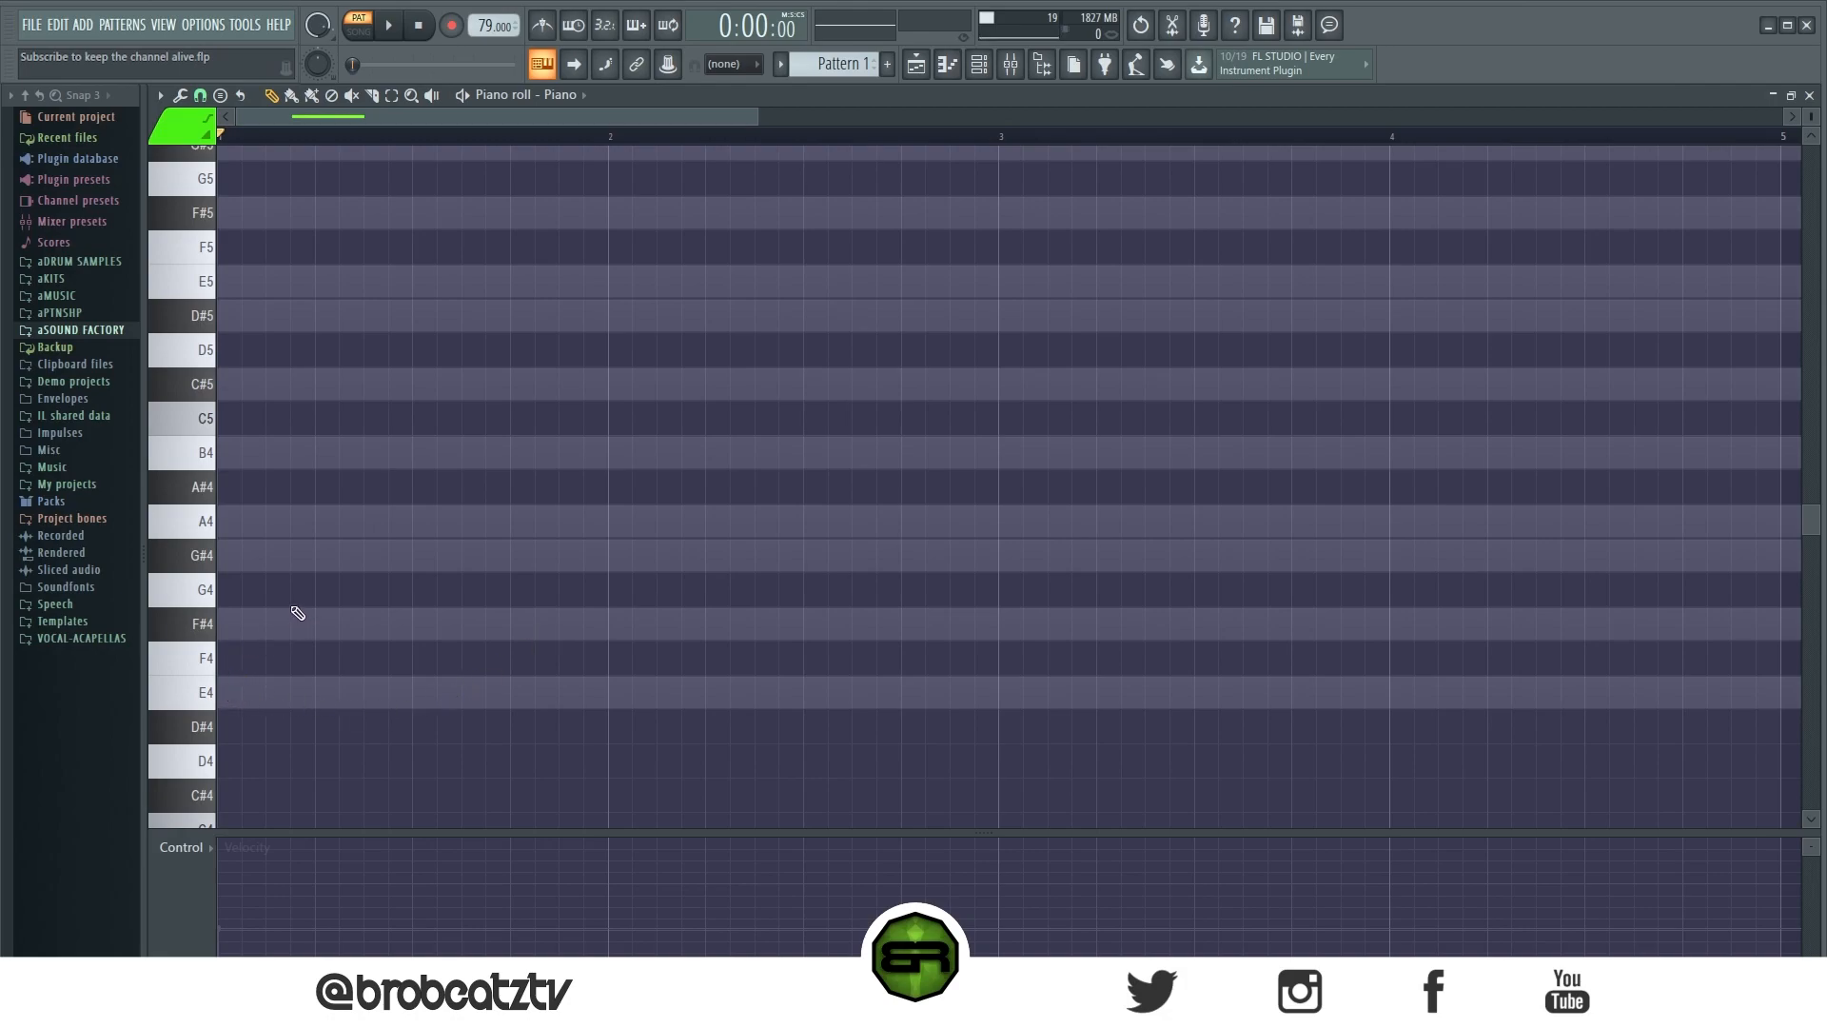
pyautogui.scroll(2, 314, 590)
pyautogui.scroll(1, 457, 438)
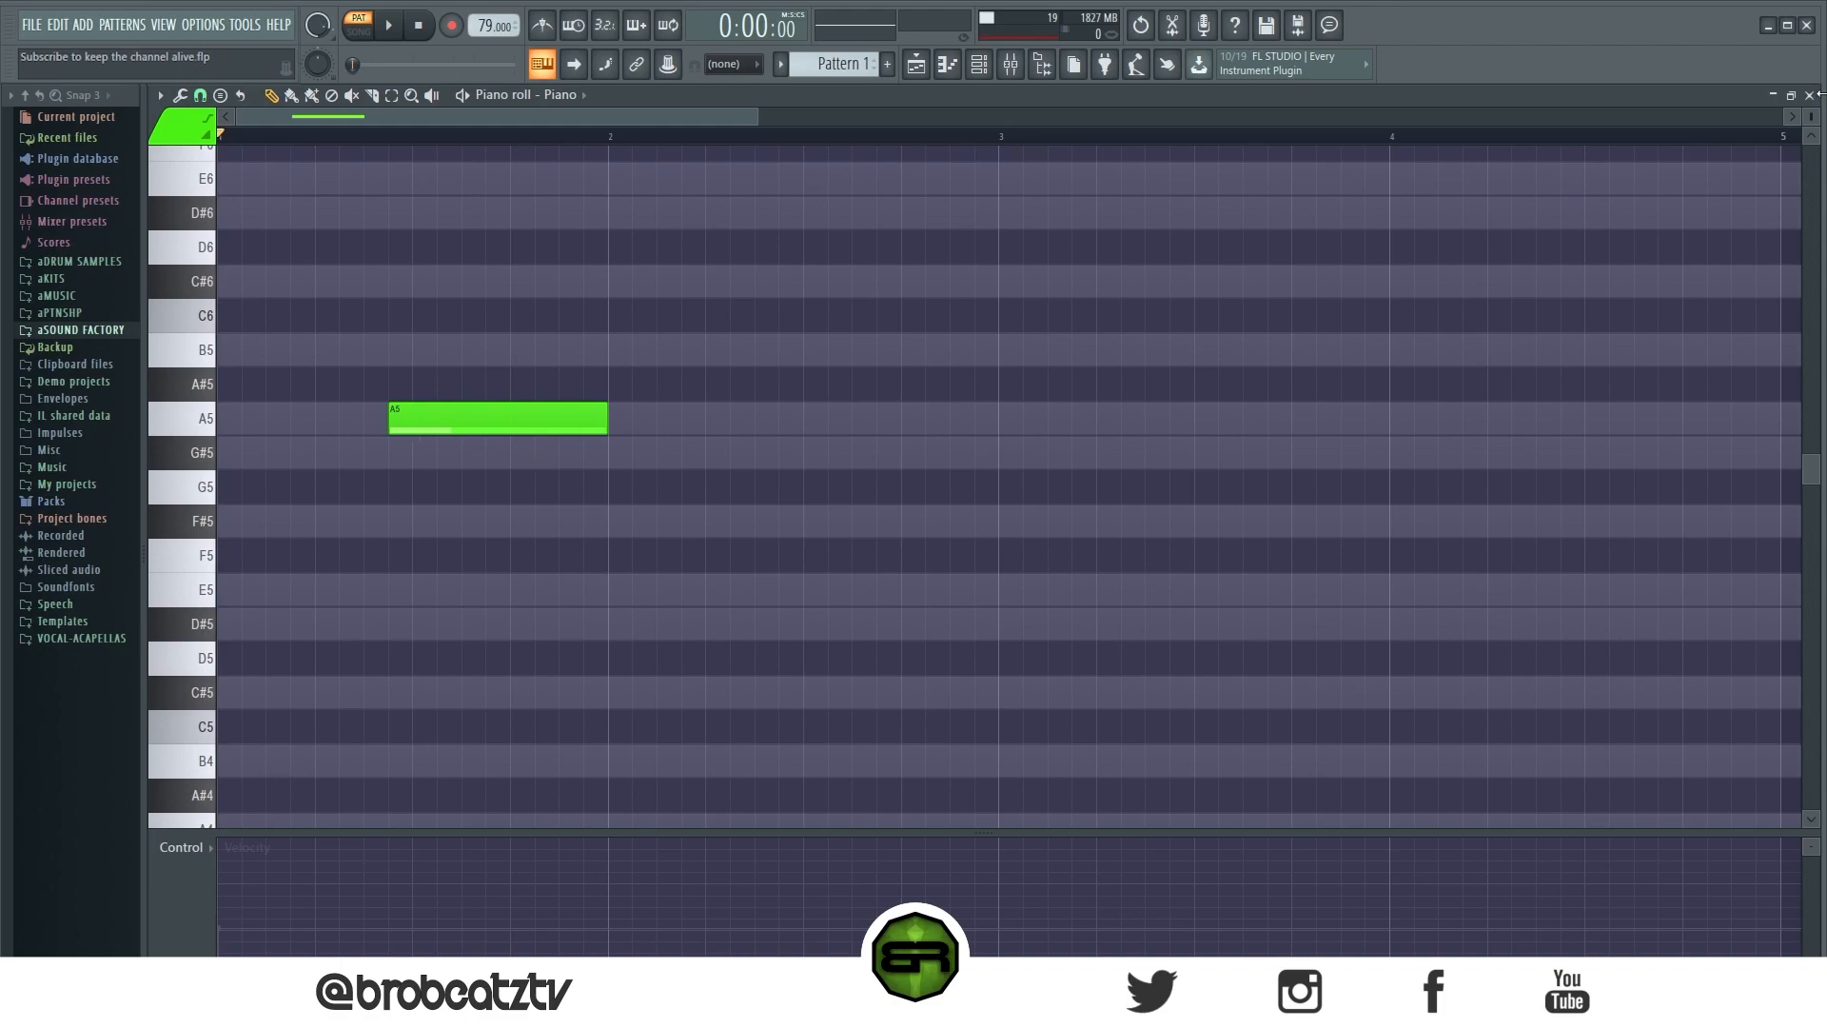
pyautogui.moveTo(1812, 120); pyautogui.dragTo(1812, 111)
pyautogui.scroll(1, 742, 565)
pyautogui.scroll(1, 668, 555)
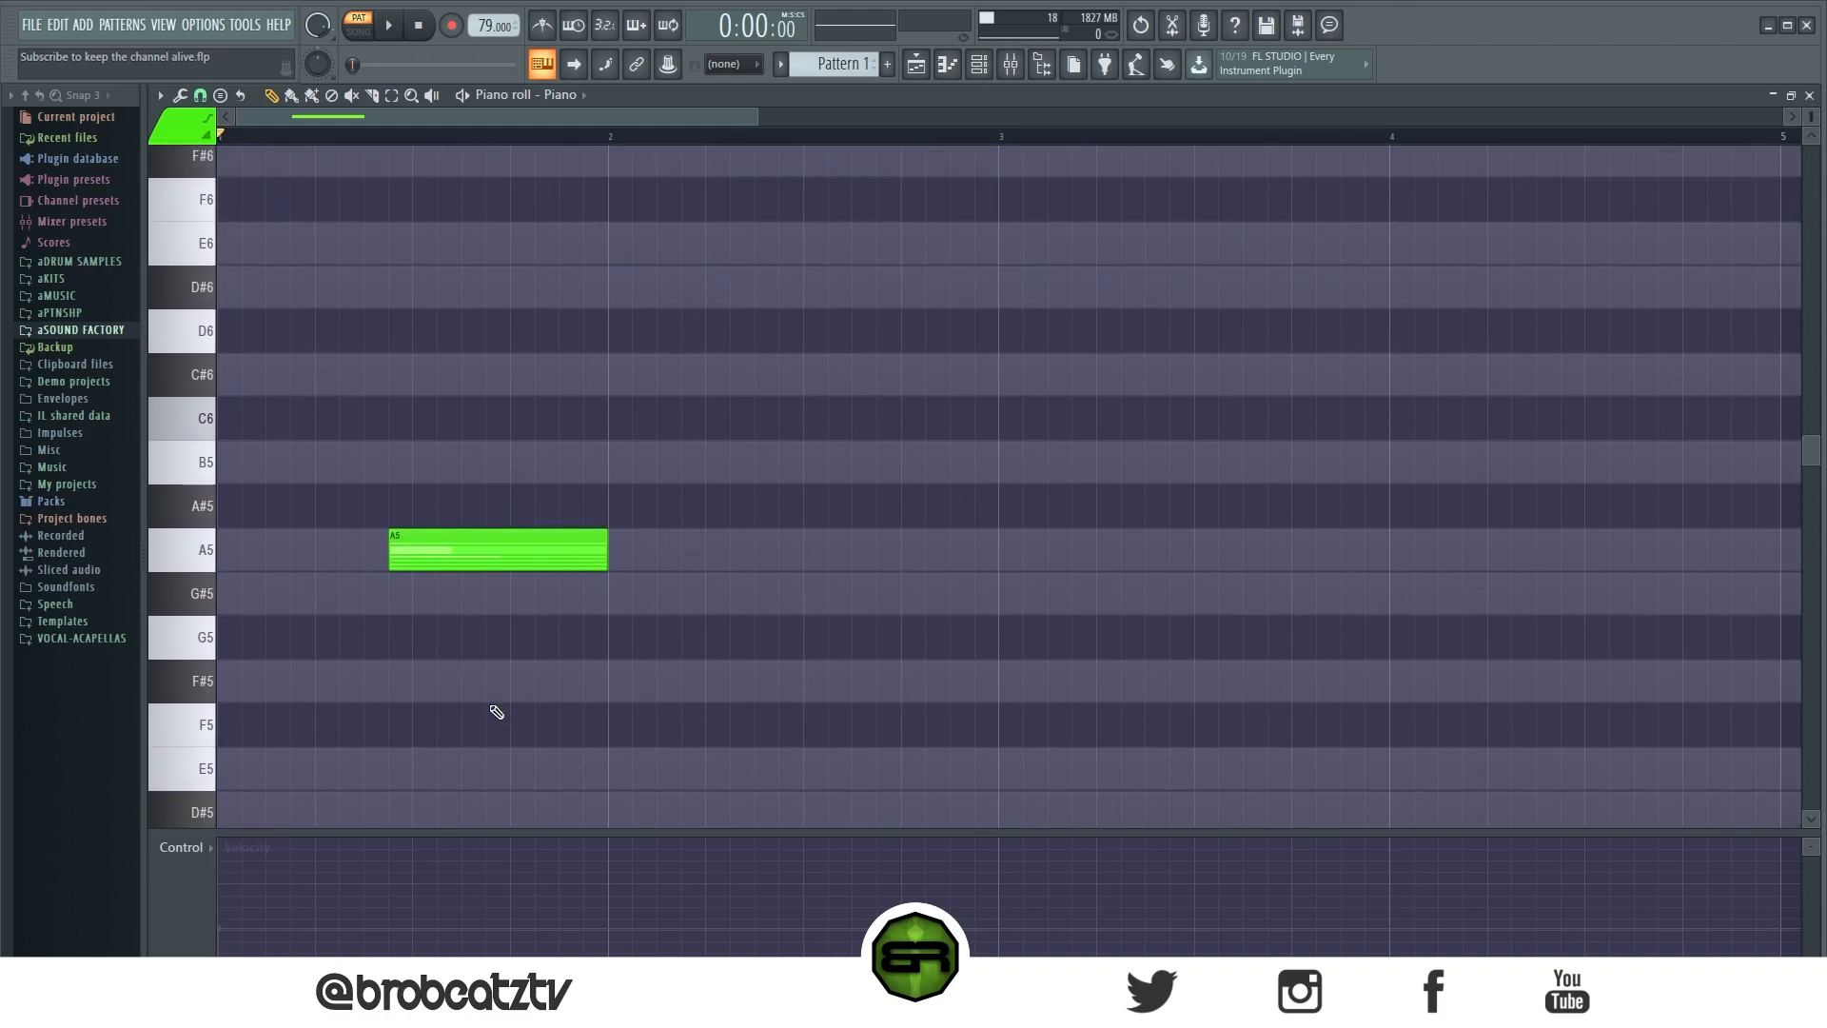
pyautogui.moveTo(392, 954); pyautogui.dragTo(394, 923)
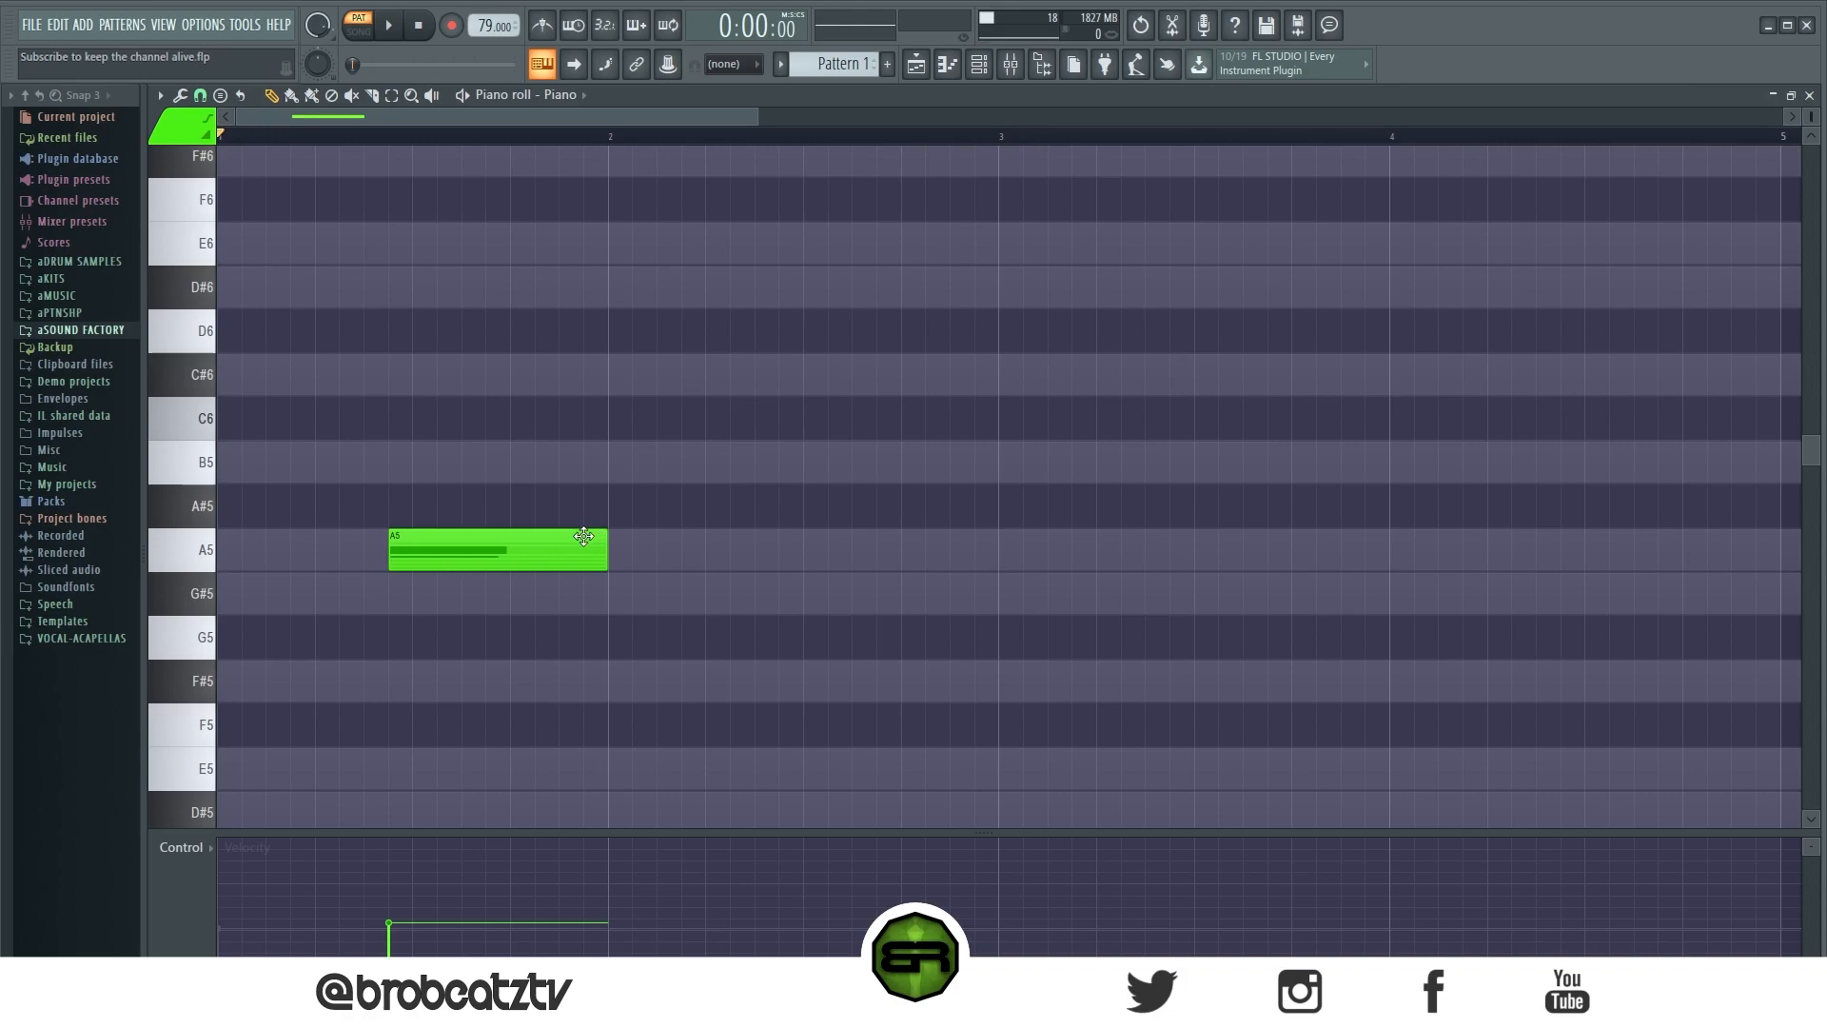
pyautogui.moveTo(584, 536); pyautogui.dragTo(295, 557)
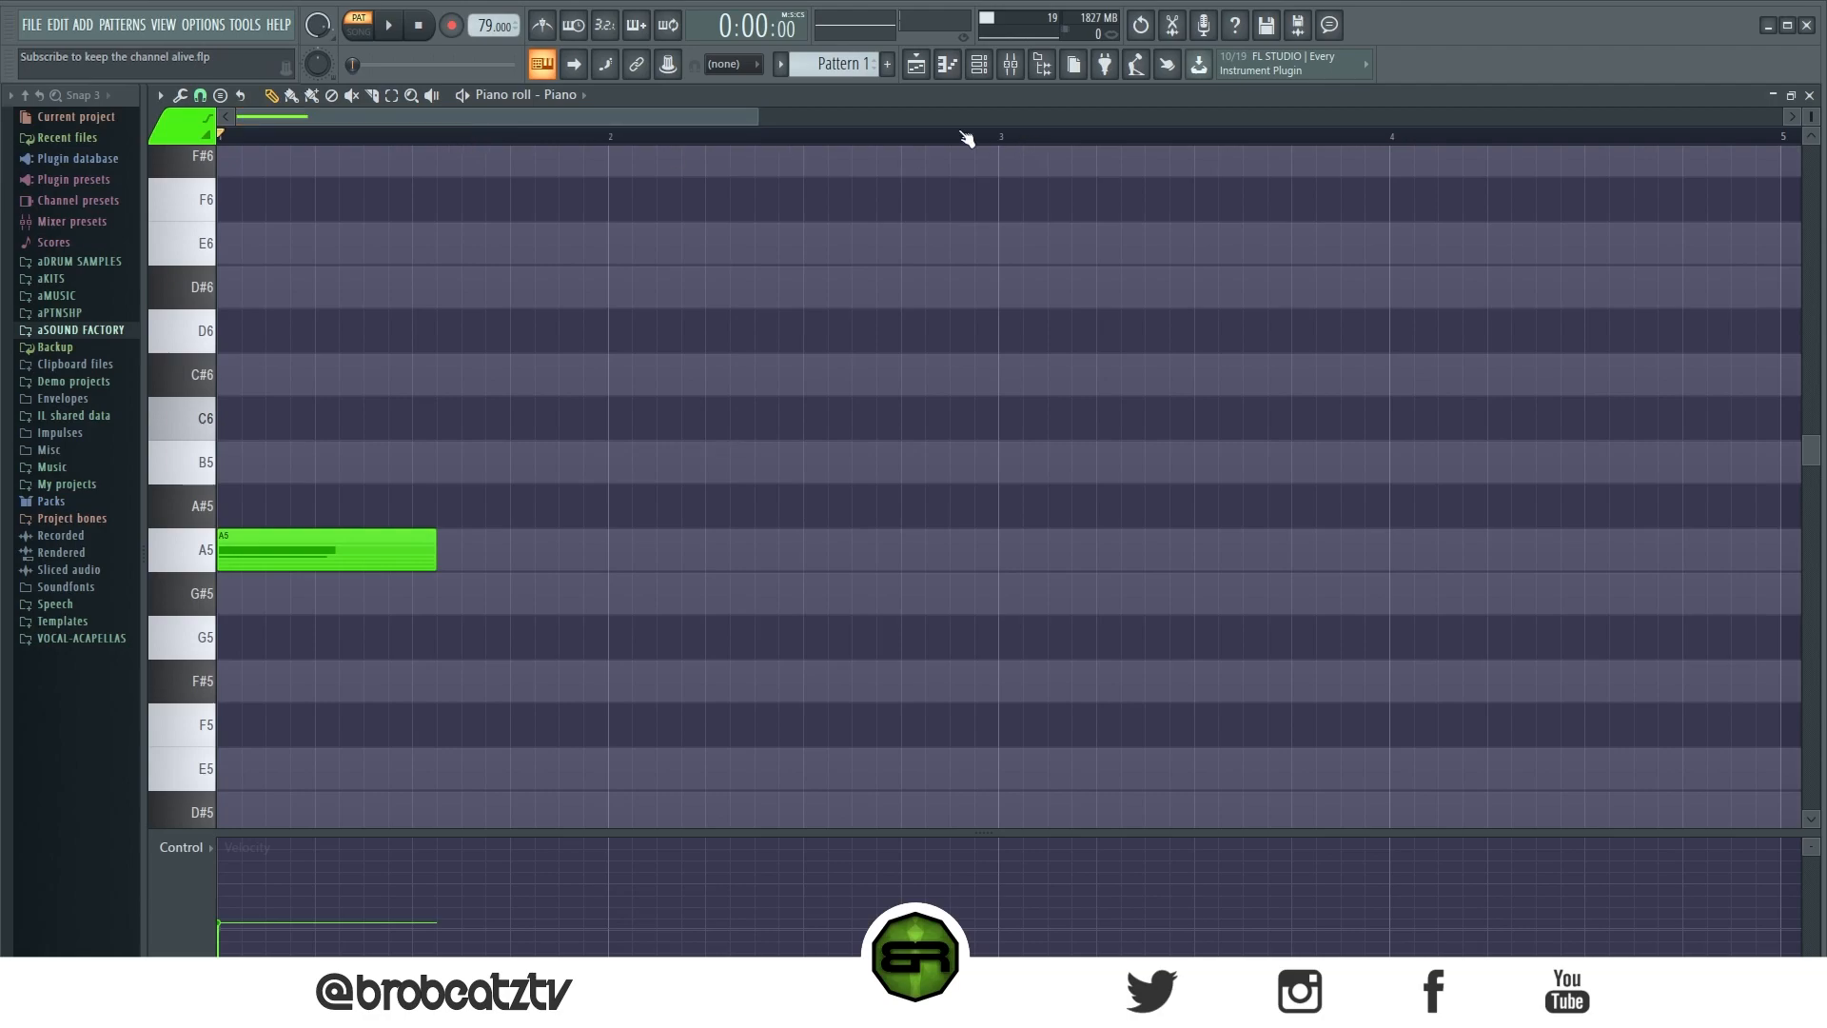
# Step: Lengthen the A5 note so it fills the whole first bar
pyautogui.moveTo(761, 118); pyautogui.dragTo(624, 286)
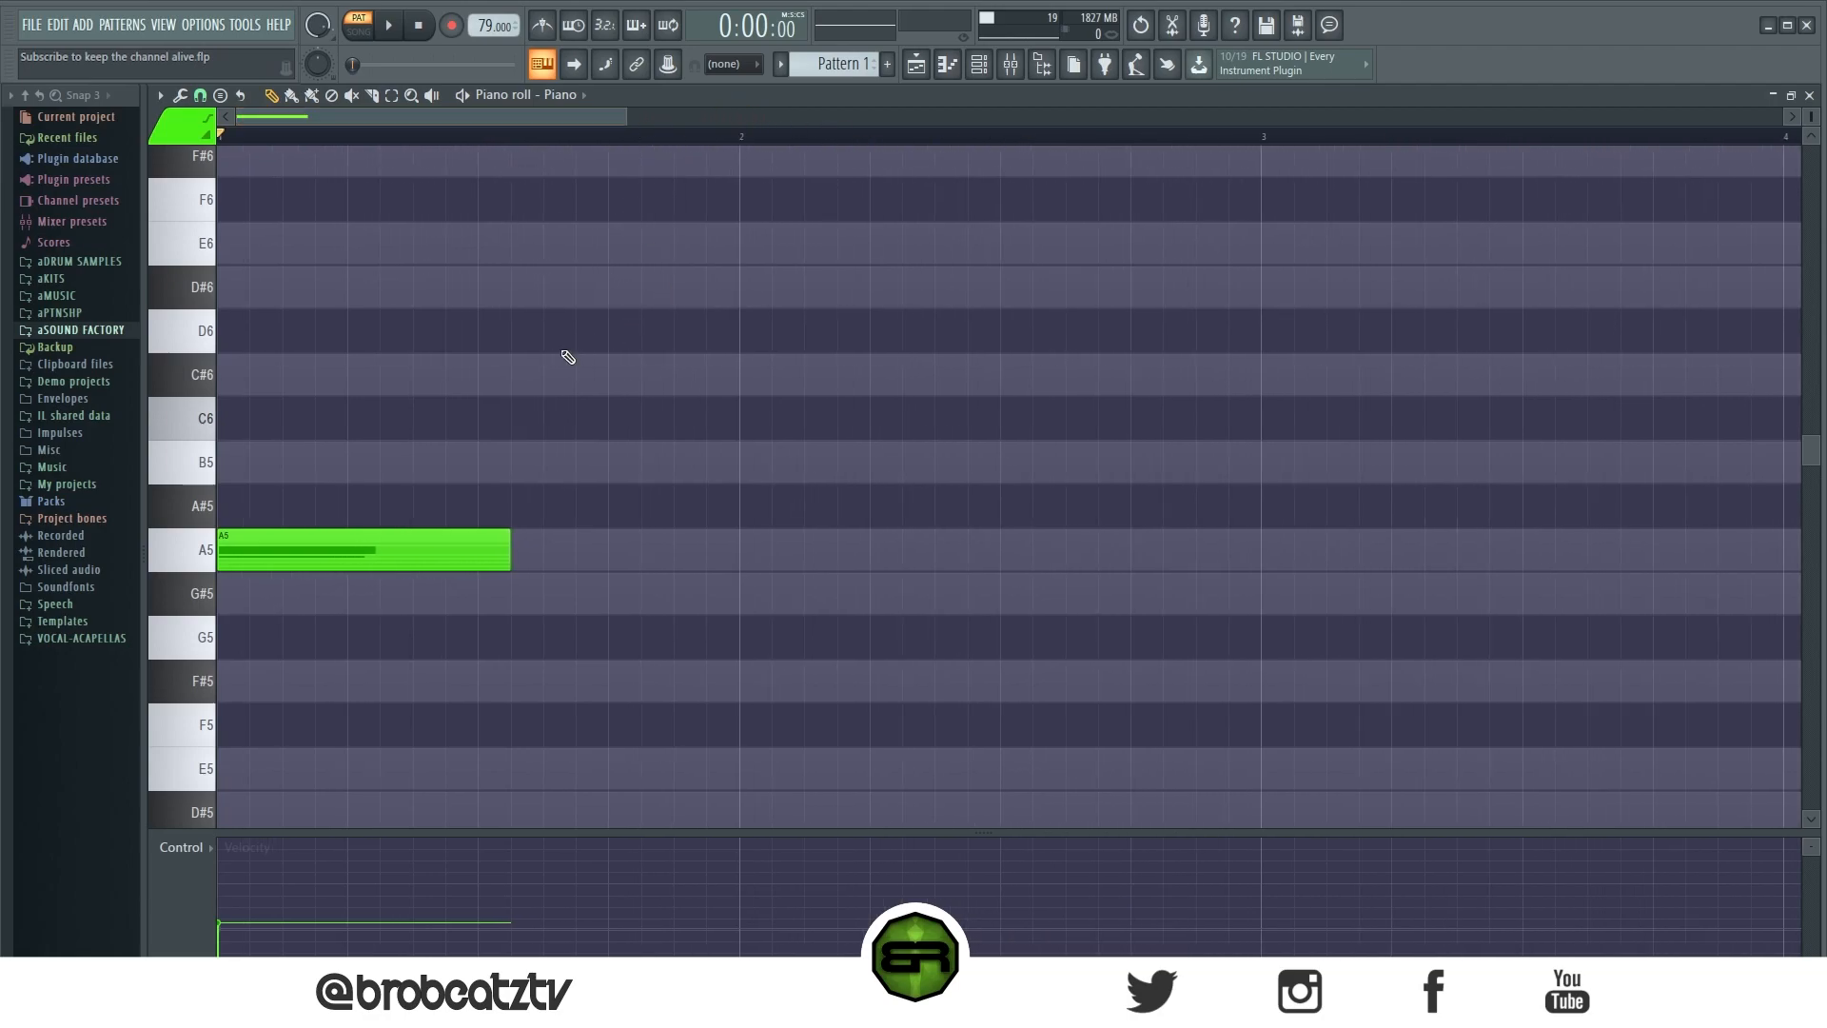
pyautogui.scroll(3, 512, 417)
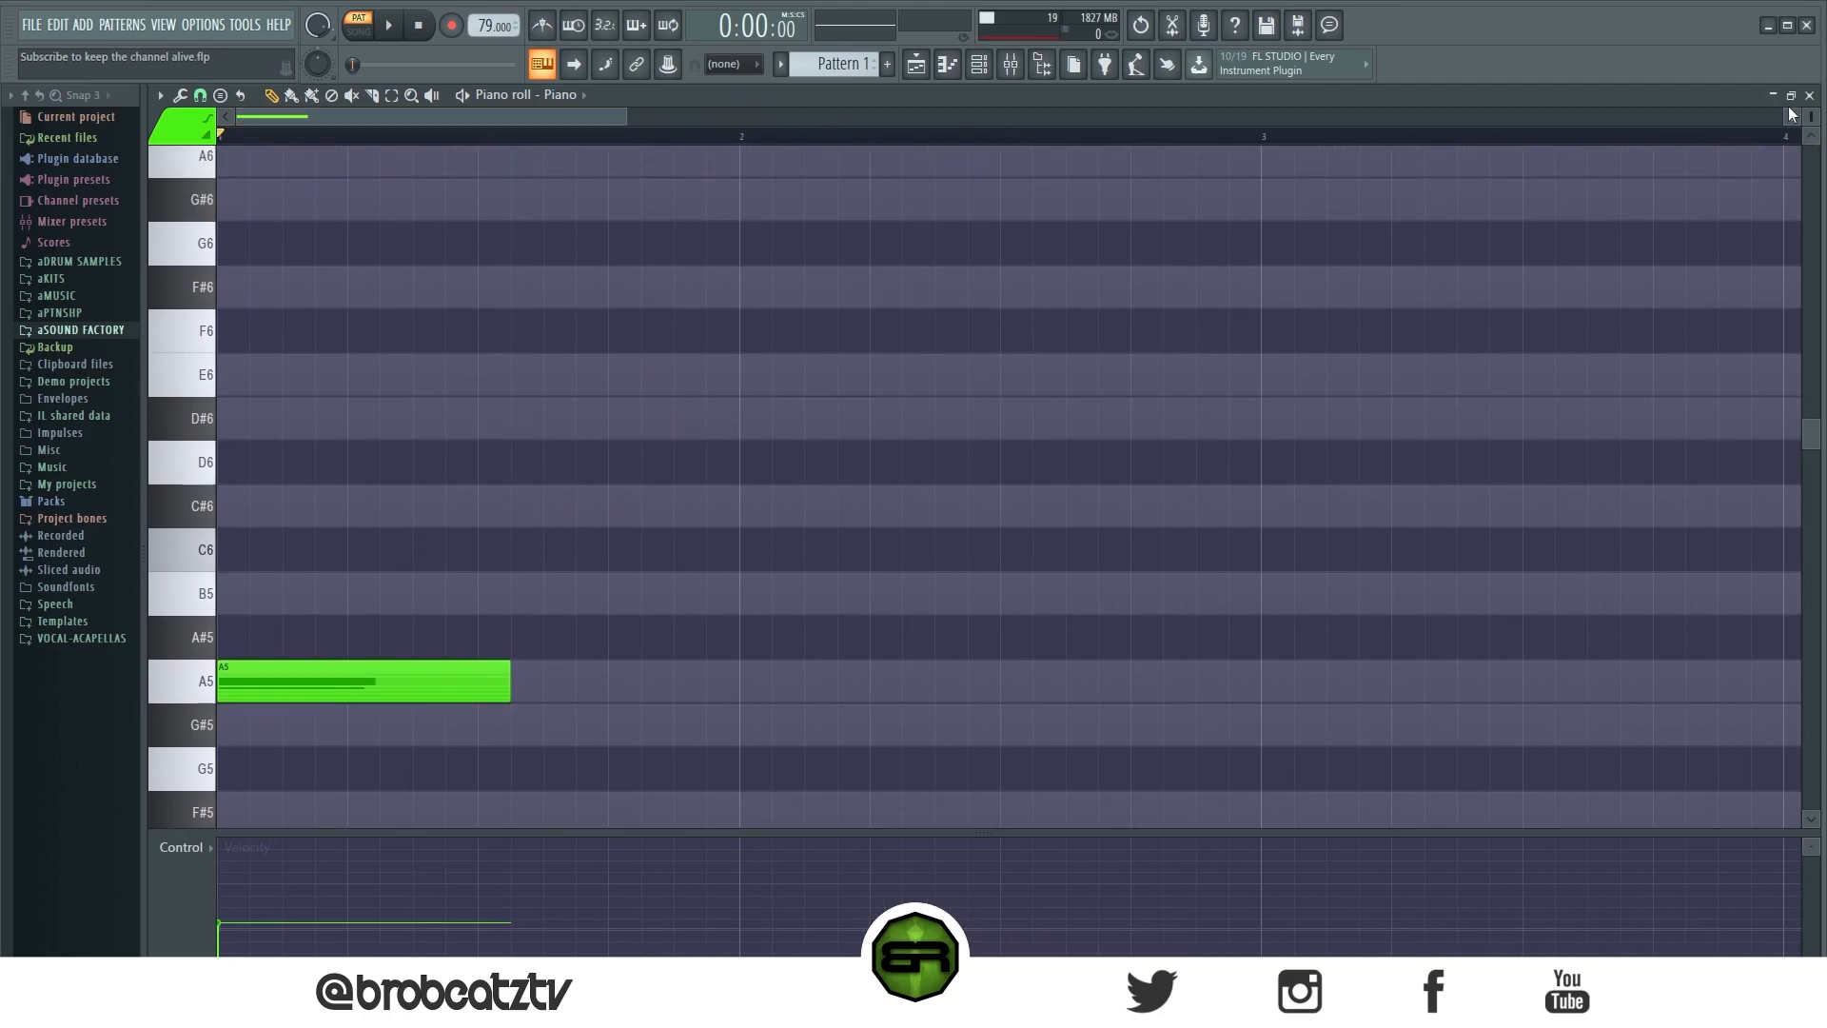
pyautogui.moveTo(1818, 118); pyautogui.dragTo(1817, 125)
pyautogui.click(507, 683)
pyautogui.moveTo(507, 683); pyautogui.dragTo(735, 683)
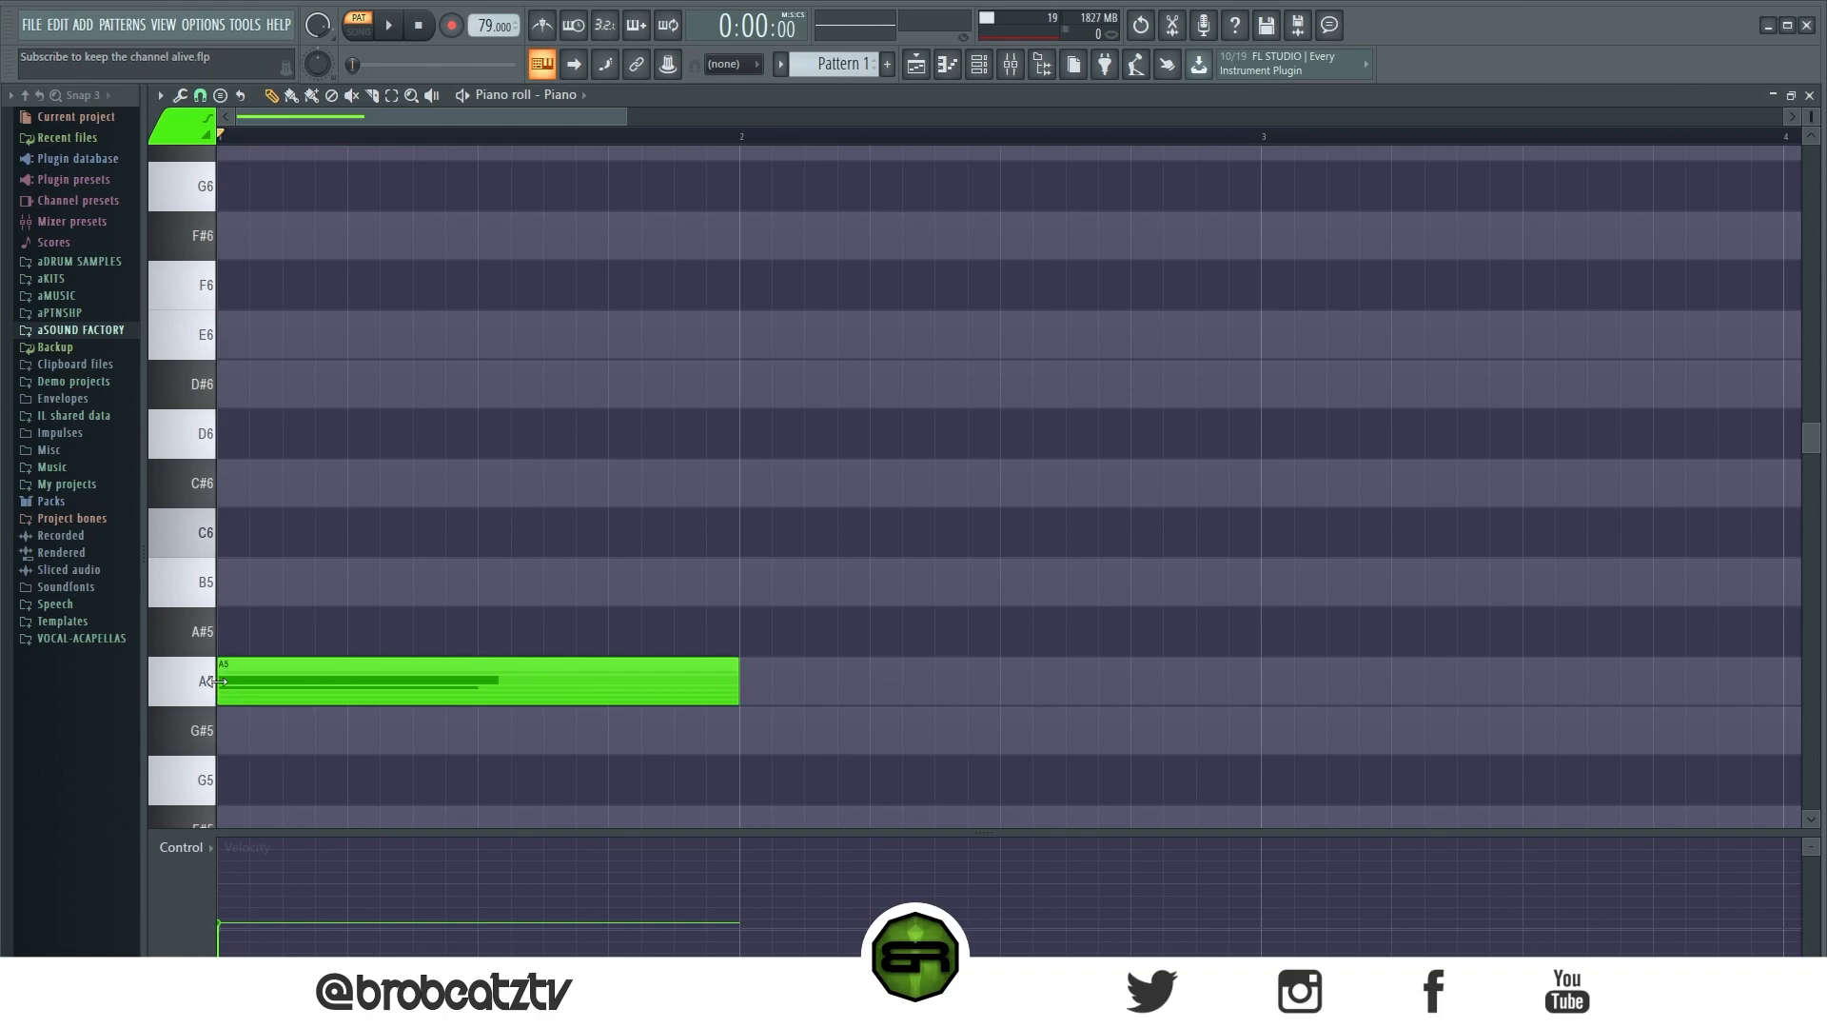
# Step: Stack full-bar C#6, E6 and G#6 notes above A5 in bar 1 to build a seventh chord
pyautogui.click(313, 490)
pyautogui.click(308, 353)
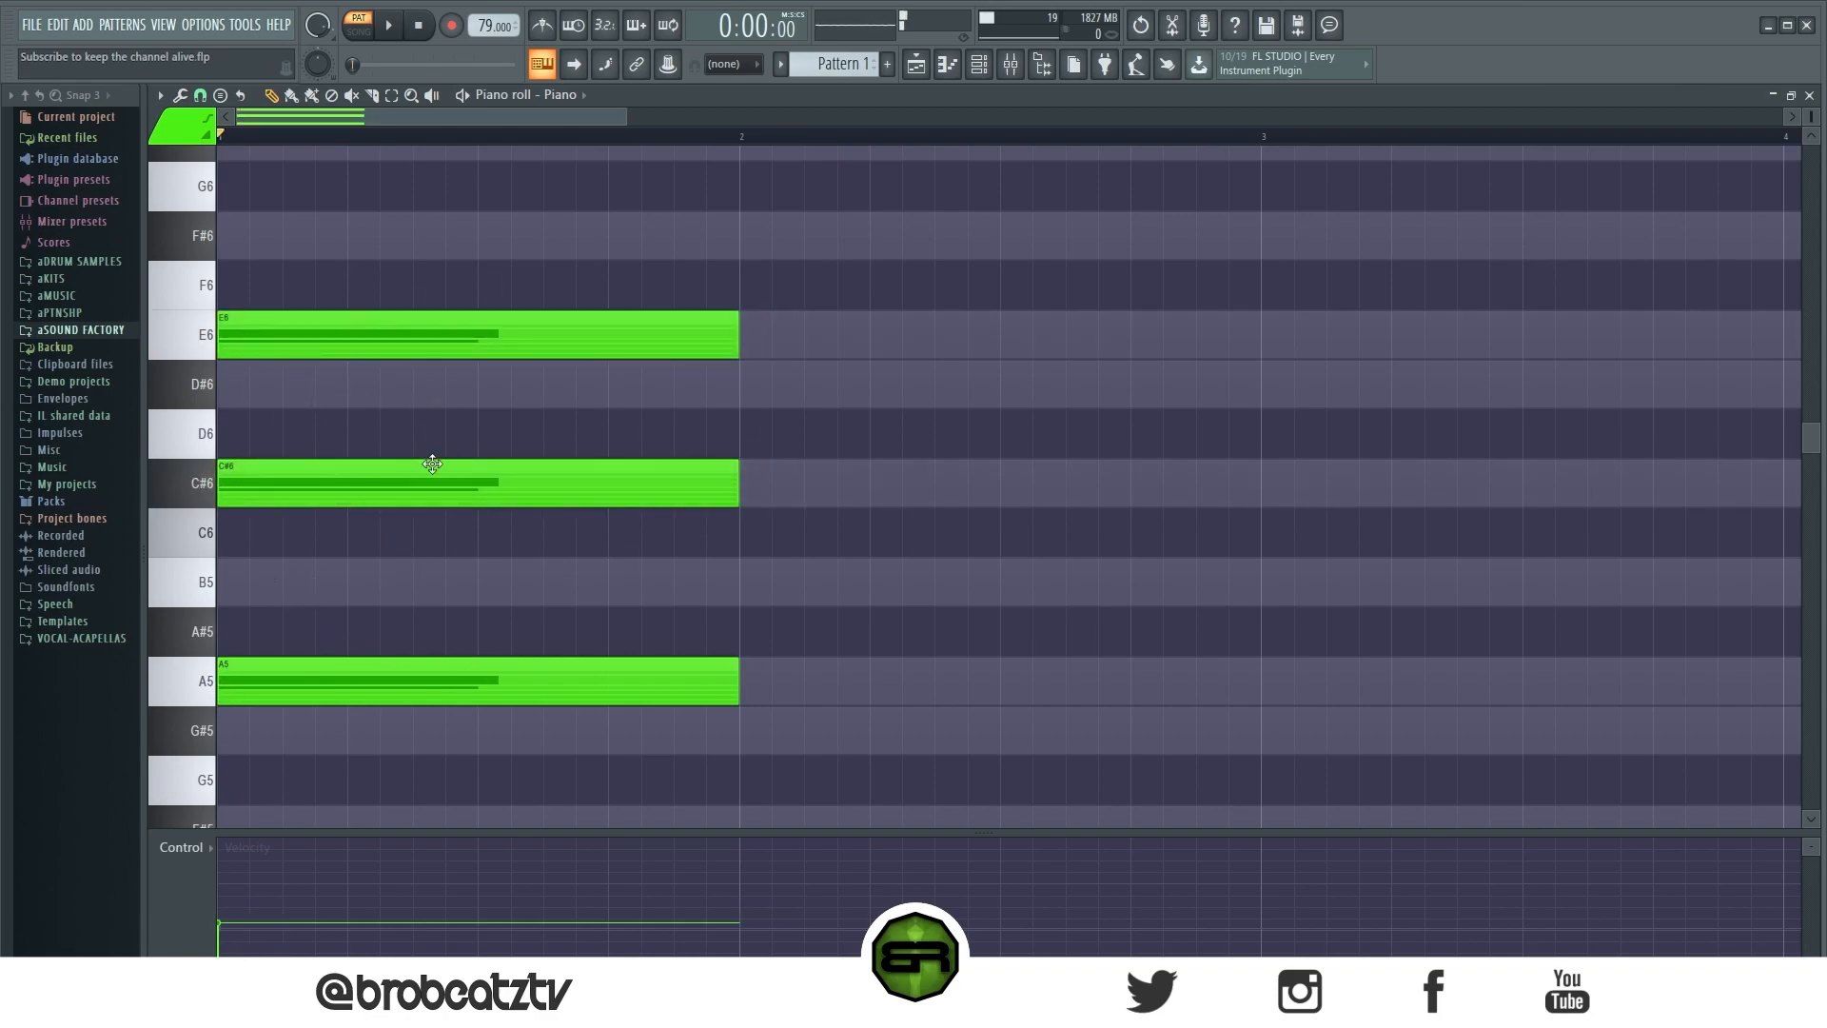
pyautogui.scroll(3, 434, 463)
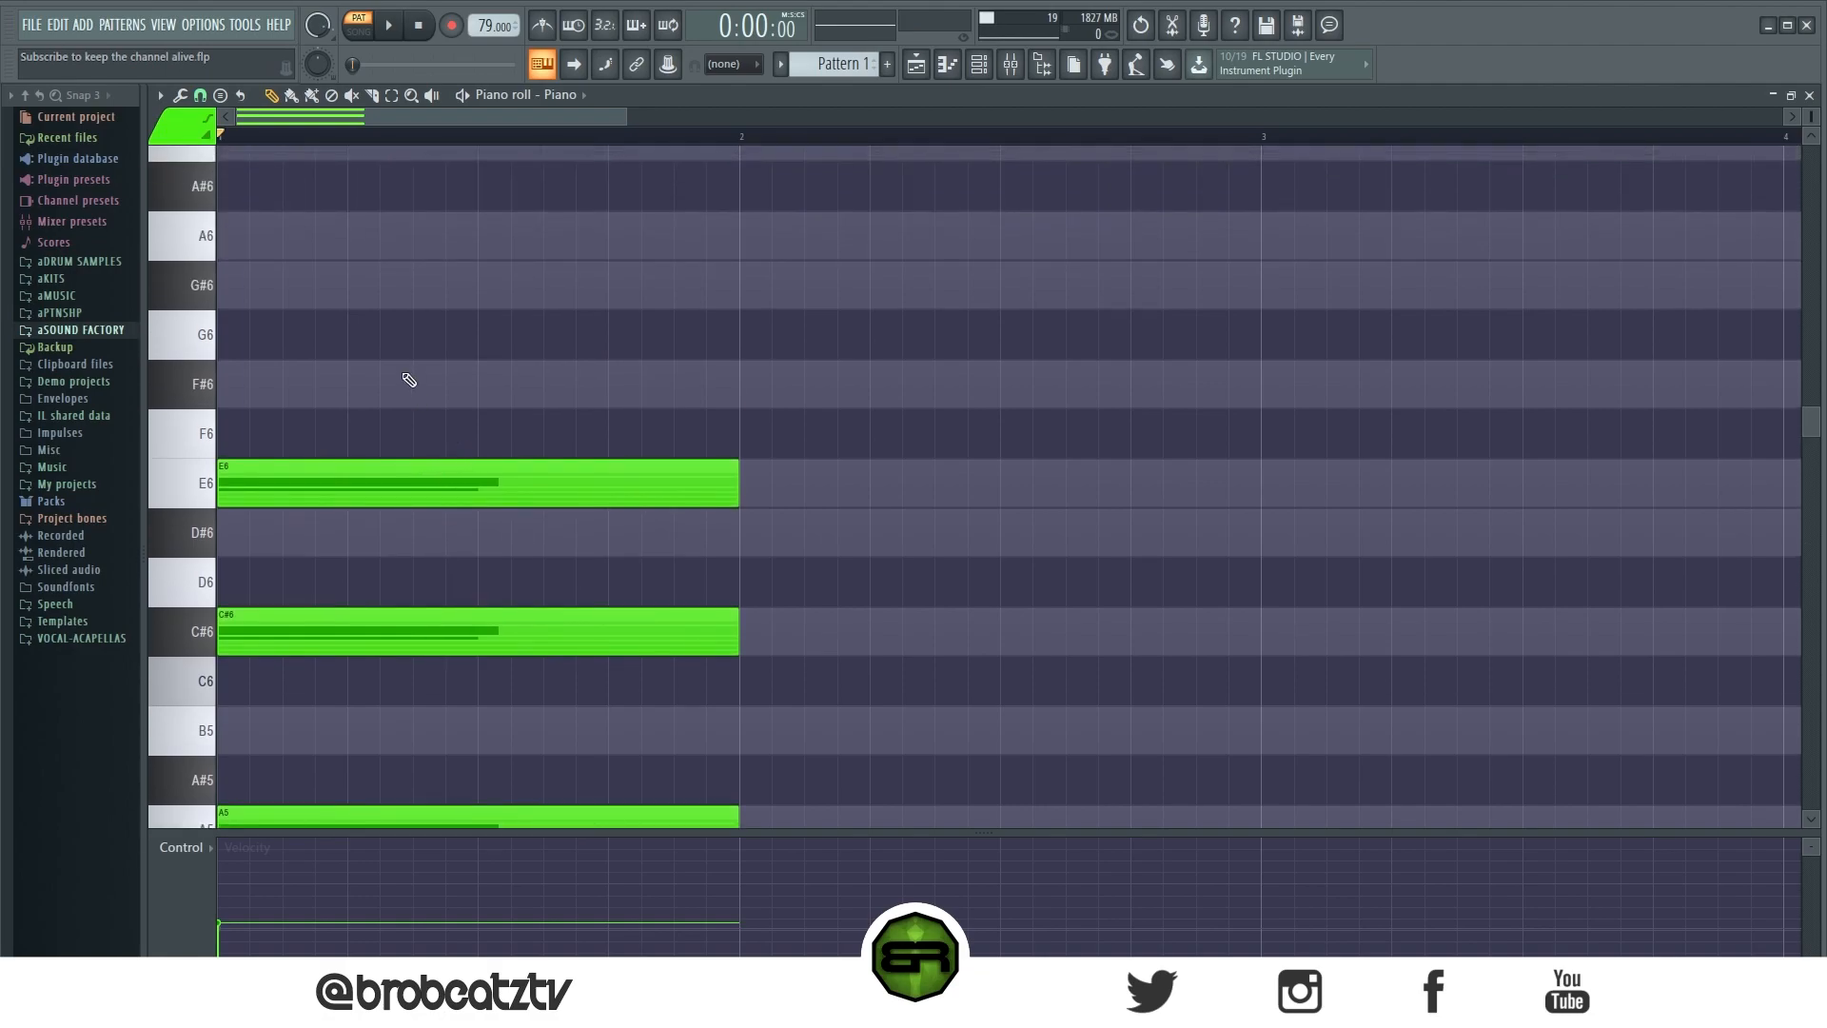
pyautogui.click(271, 286)
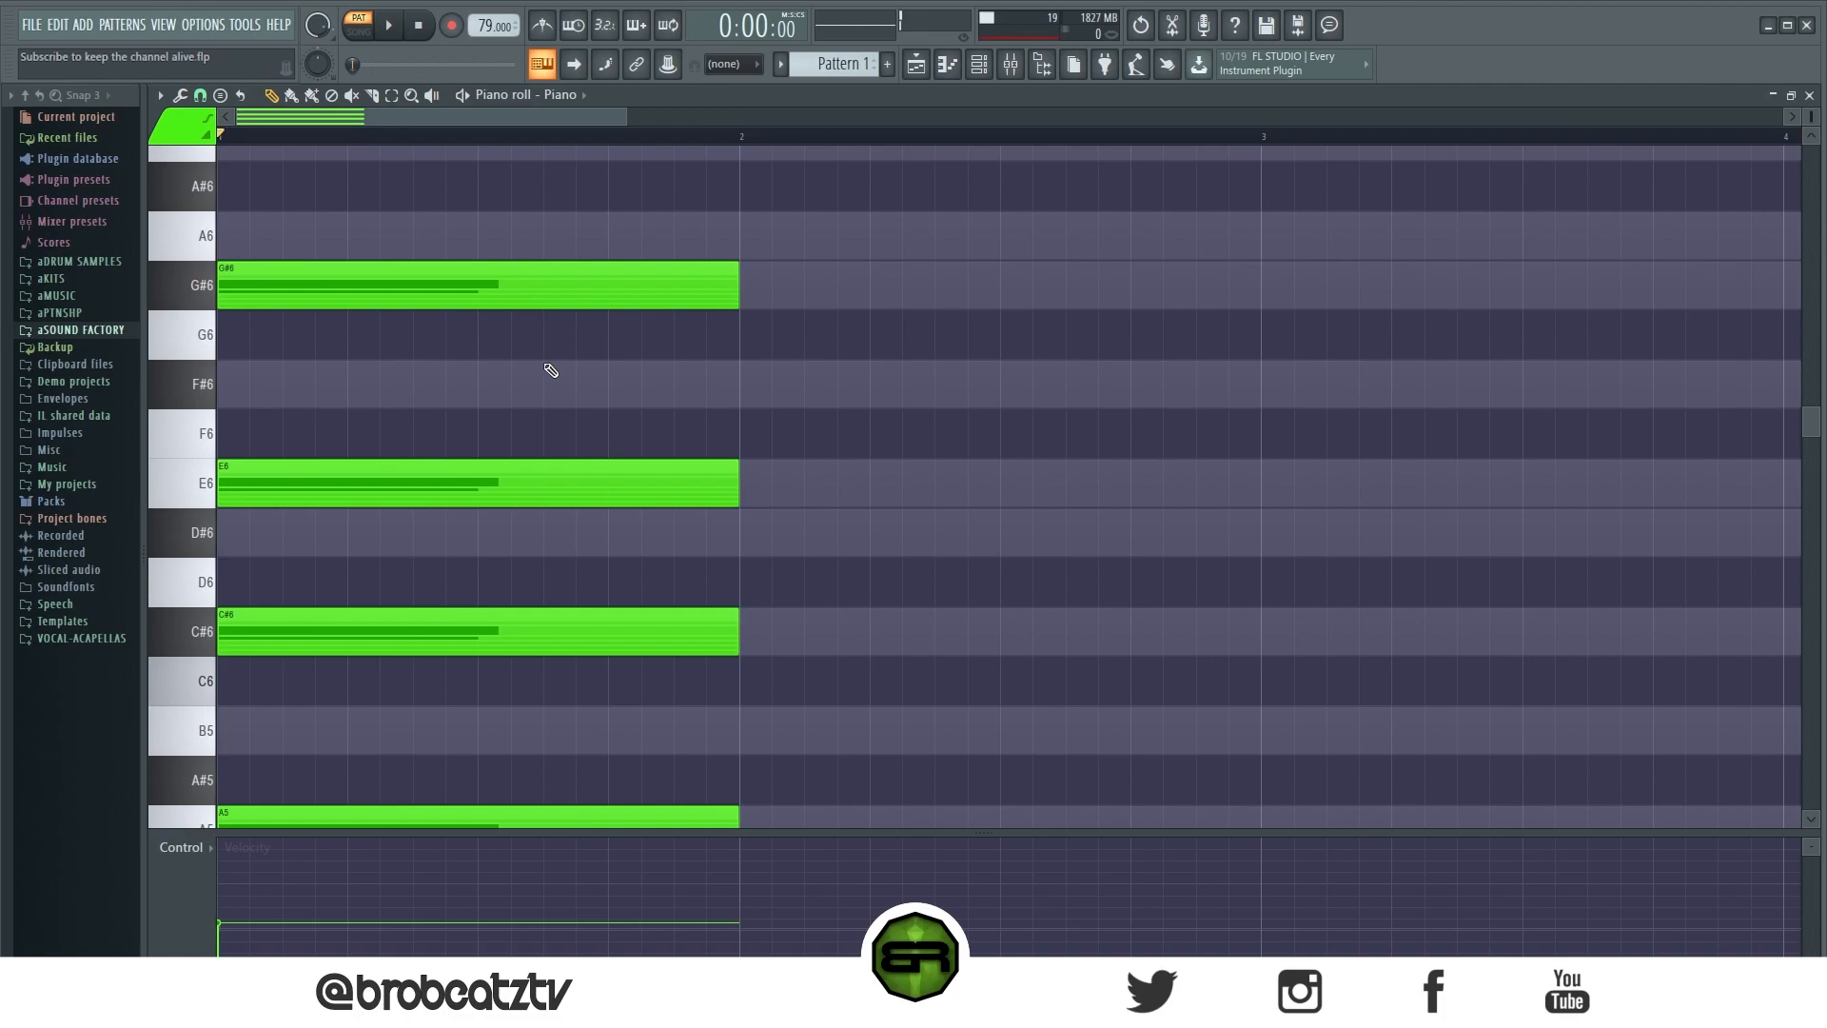
# Step: Try a full-bar B6 note on top of the bar 1 chord and delete it again
pyautogui.scroll(6, 547, 367)
pyautogui.click(477, 429)
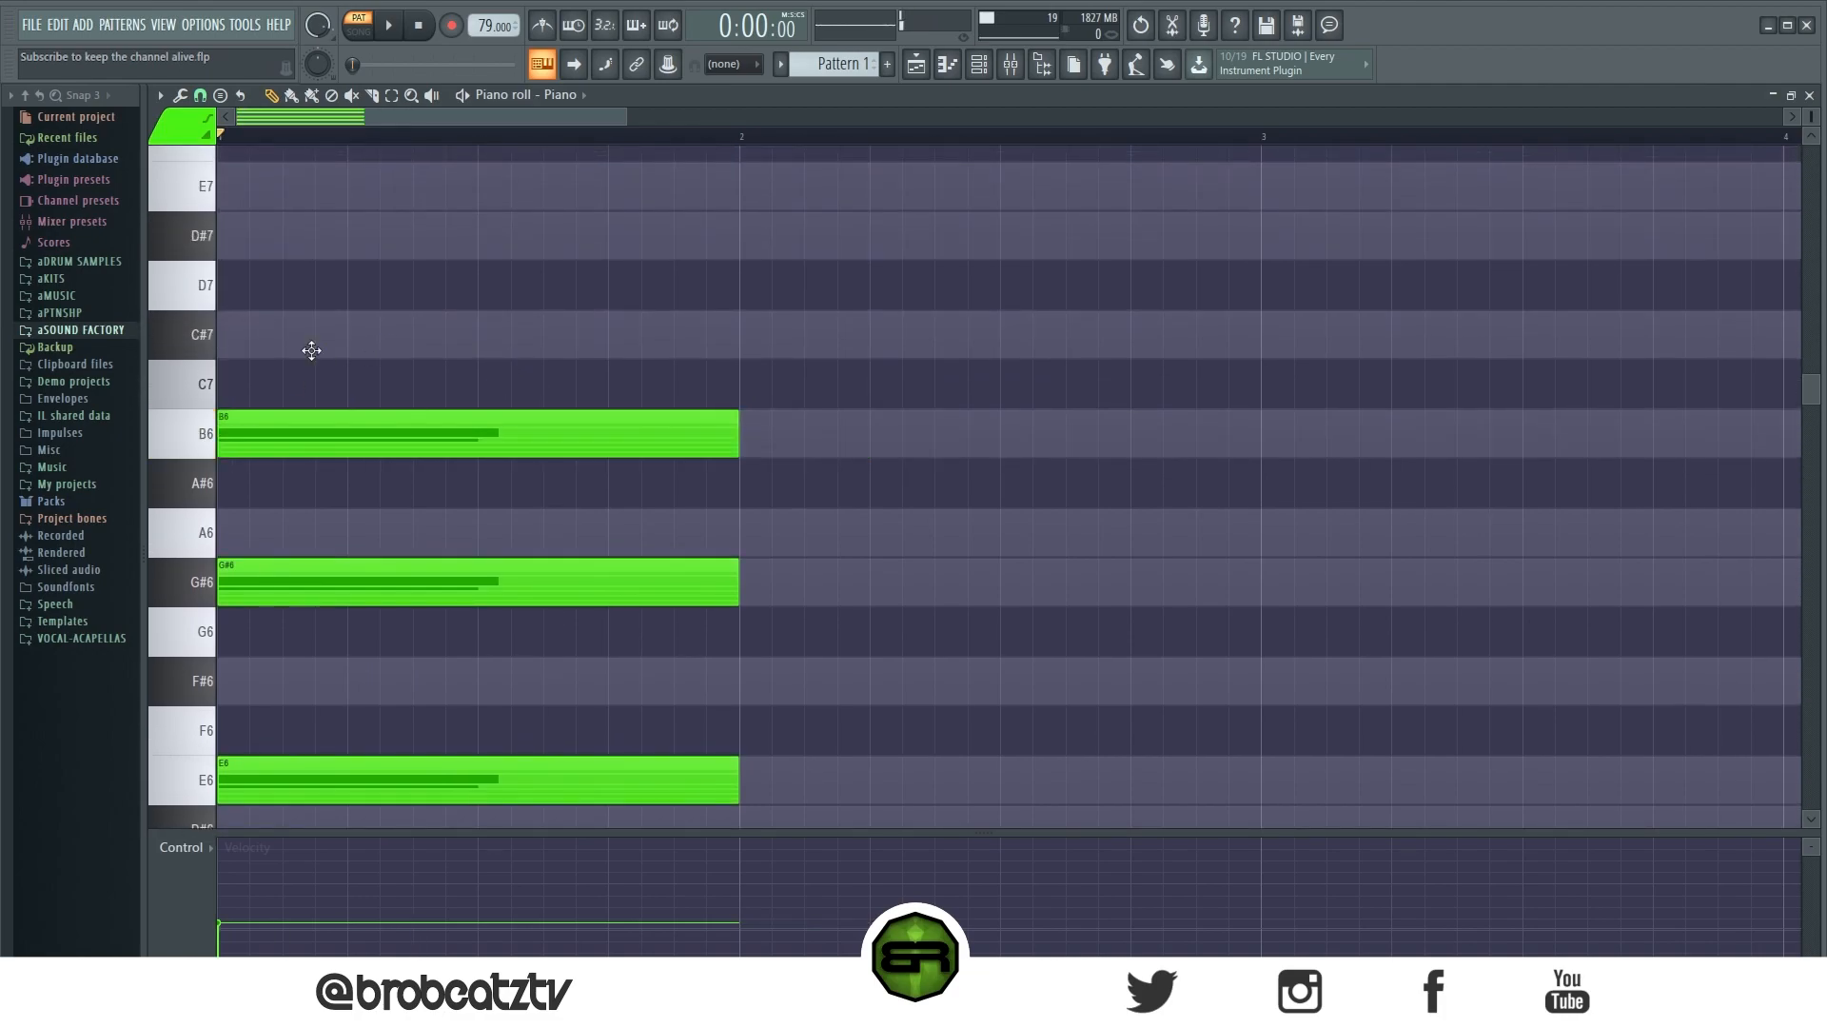
pyautogui.moveTo(339, 351); pyautogui.dragTo(232, 222)
pyautogui.rightClick(232, 222)
pyautogui.scroll(-5, 609, 419)
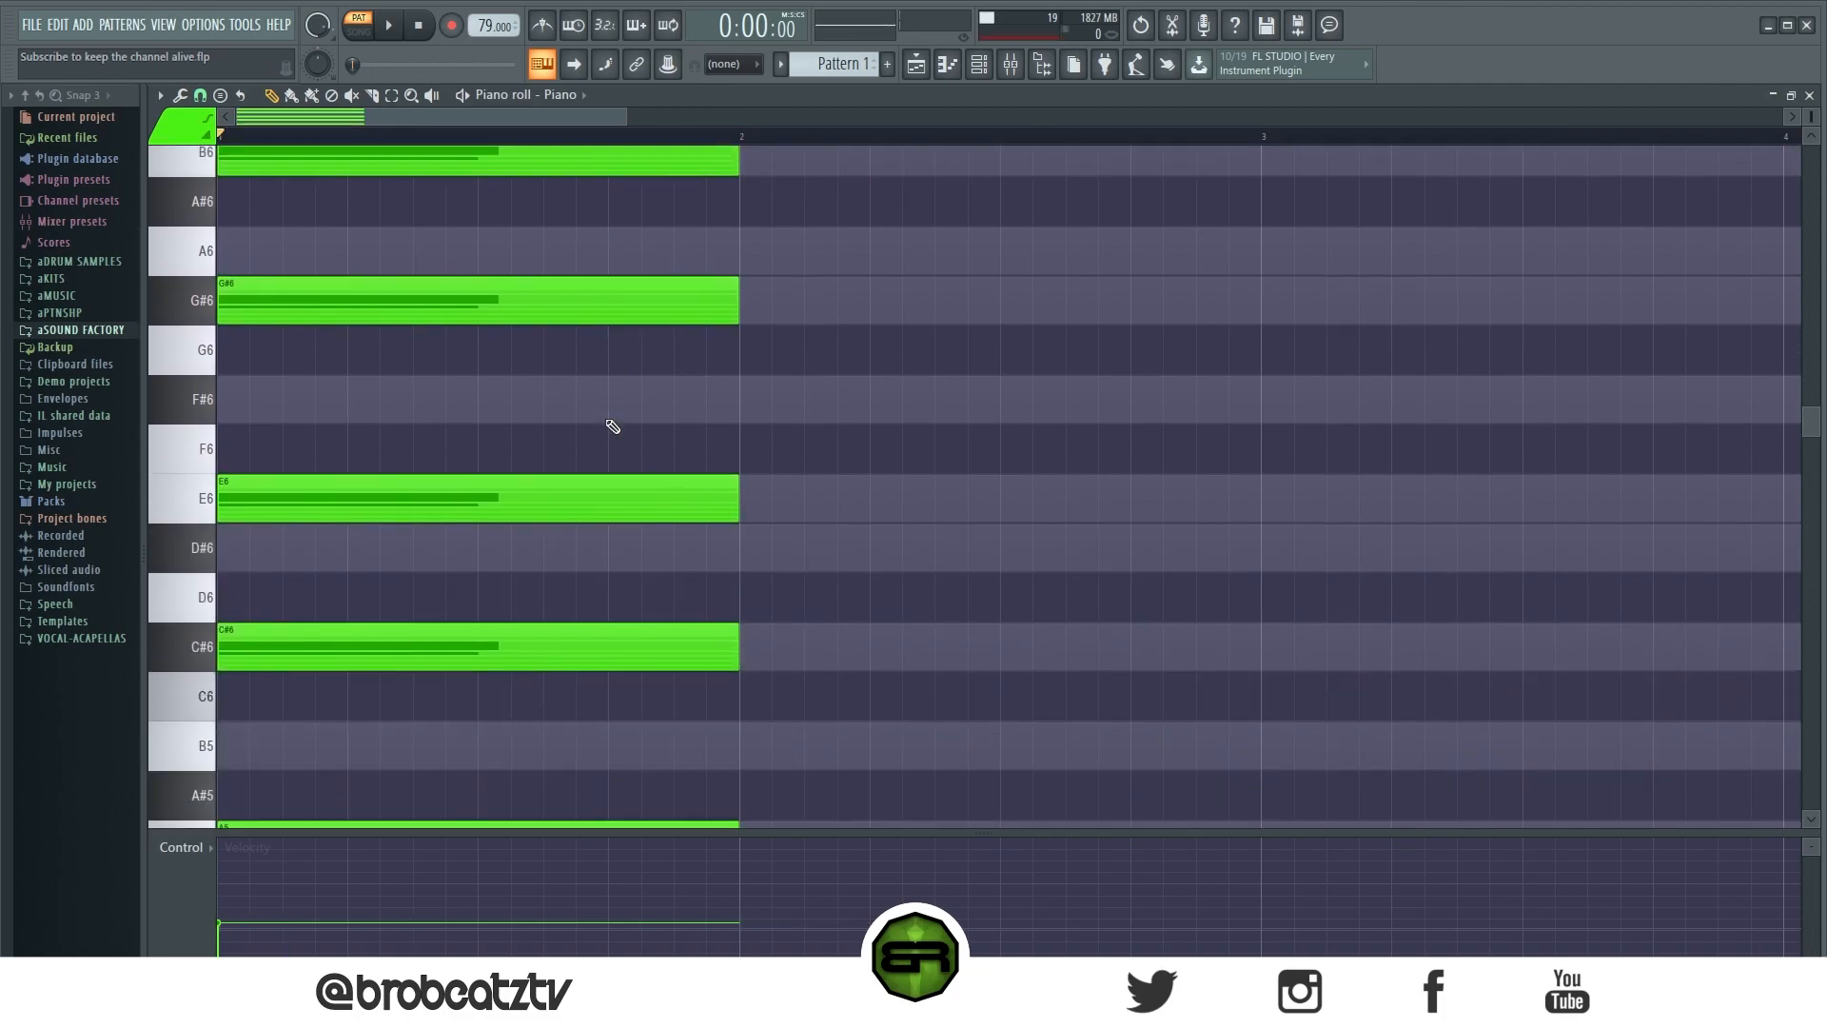
pyautogui.scroll(1, 590, 371)
pyautogui.scroll(-2, 567, 319)
pyautogui.rightClick(558, 301)
pyautogui.scroll(5, 538, 309)
pyautogui.rightClick(447, 433)
pyautogui.click(340, 574)
# Step: Play back the four-note chord in bar 1 and stop playback
pyautogui.moveTo(1811, 116); pyautogui.dragTo(1811, 125)
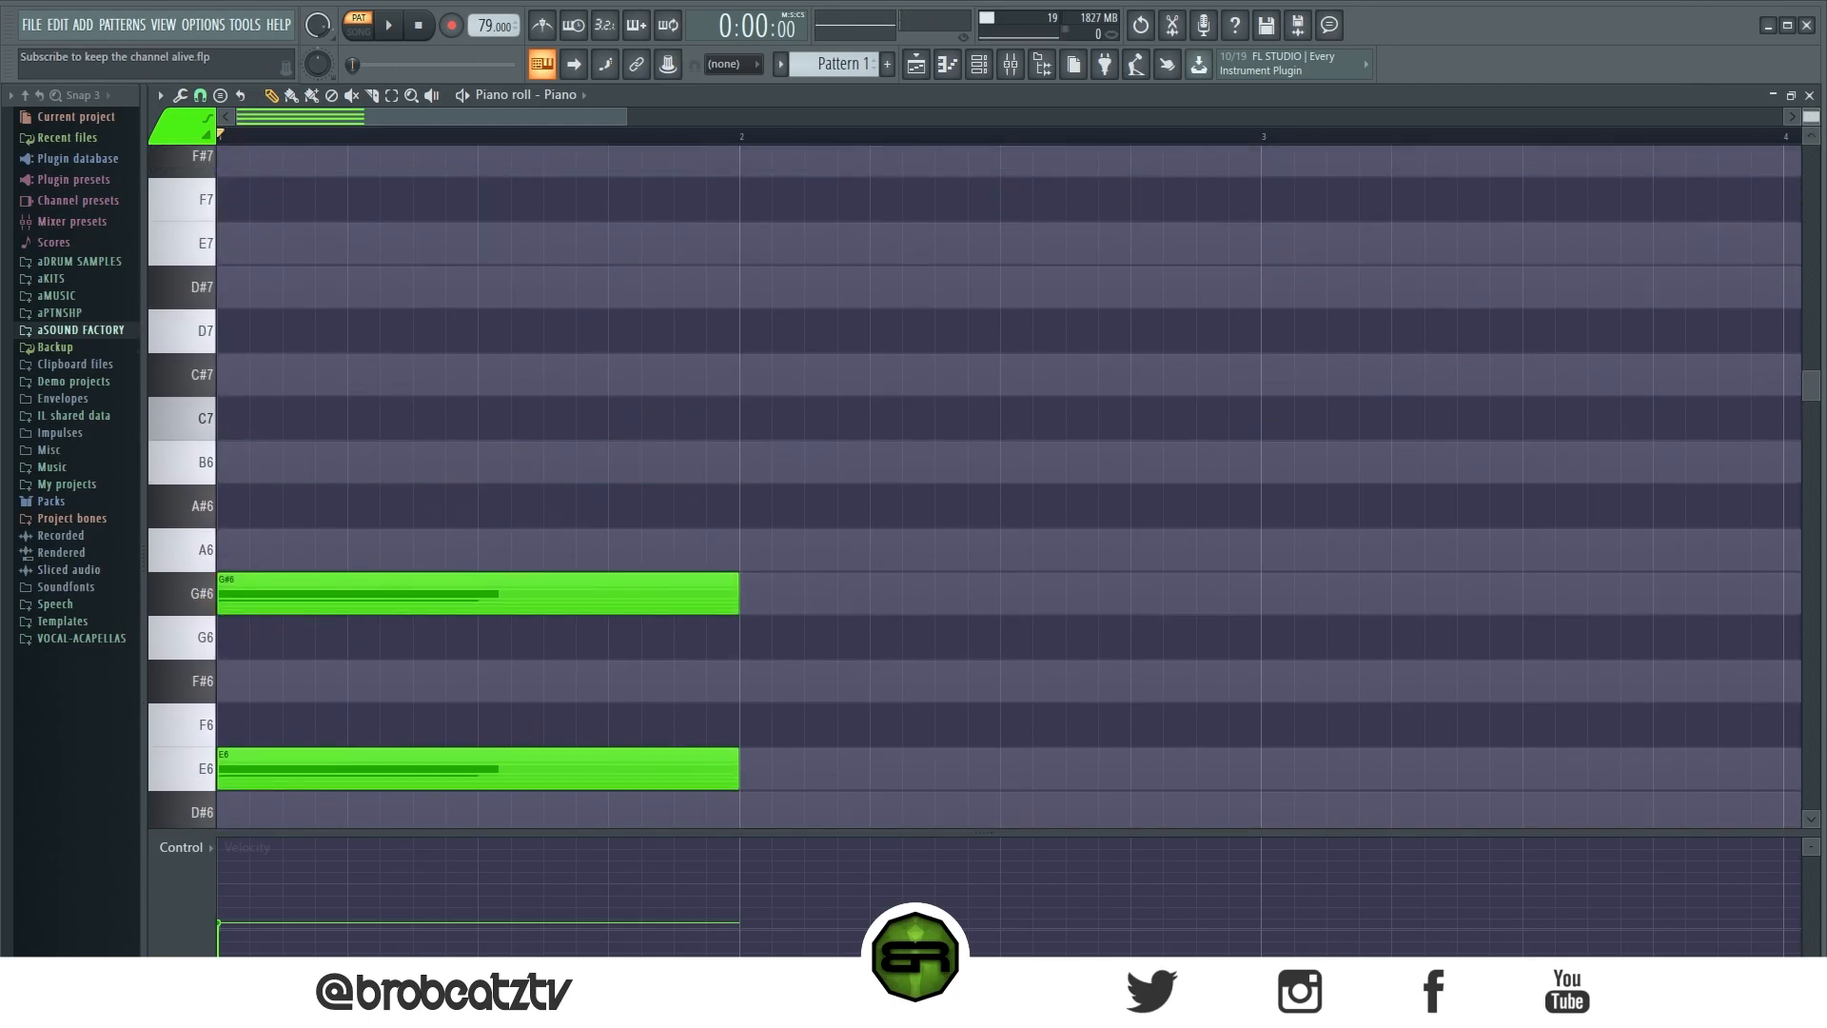
pyautogui.scroll(-5, 1271, 449)
pyautogui.scroll(-3, 1270, 450)
pyautogui.press('space')
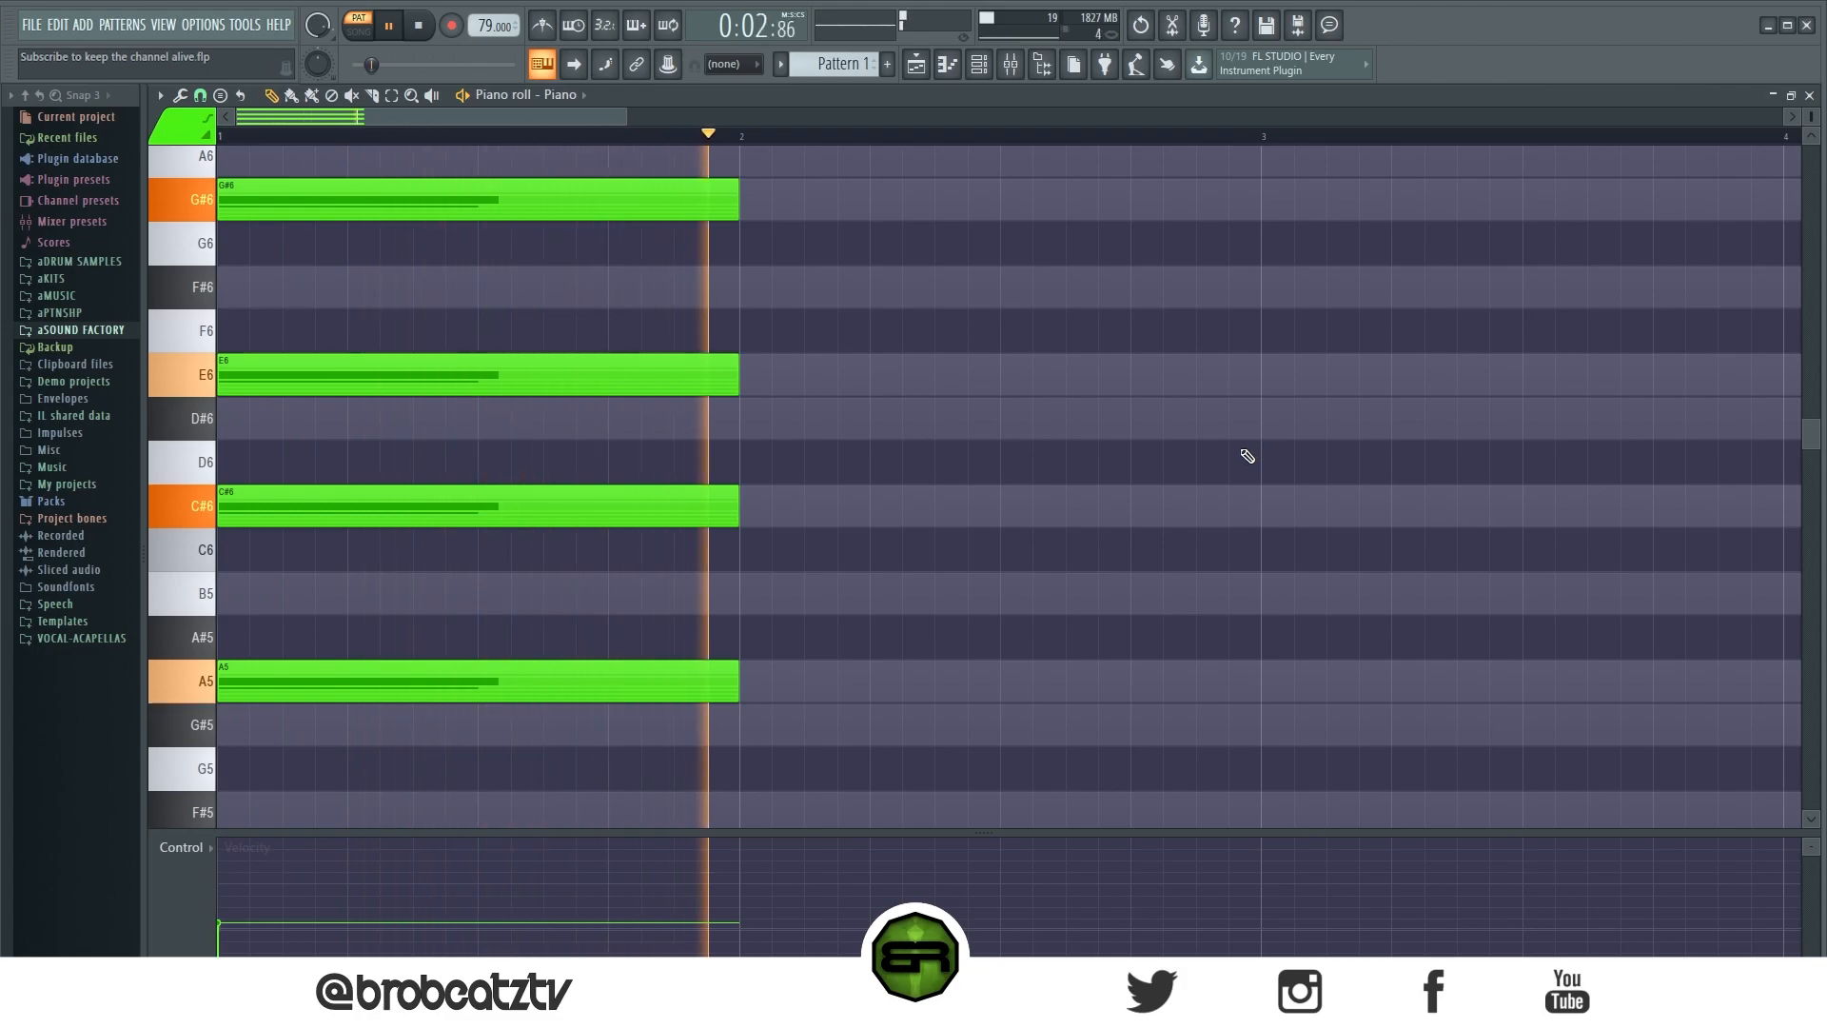
pyautogui.press('space')
# Step: Duplicate the bar 1 chord into bar 2 and lower the copy so its root sits on E5
pyautogui.hotkey('ctrl', 'a')
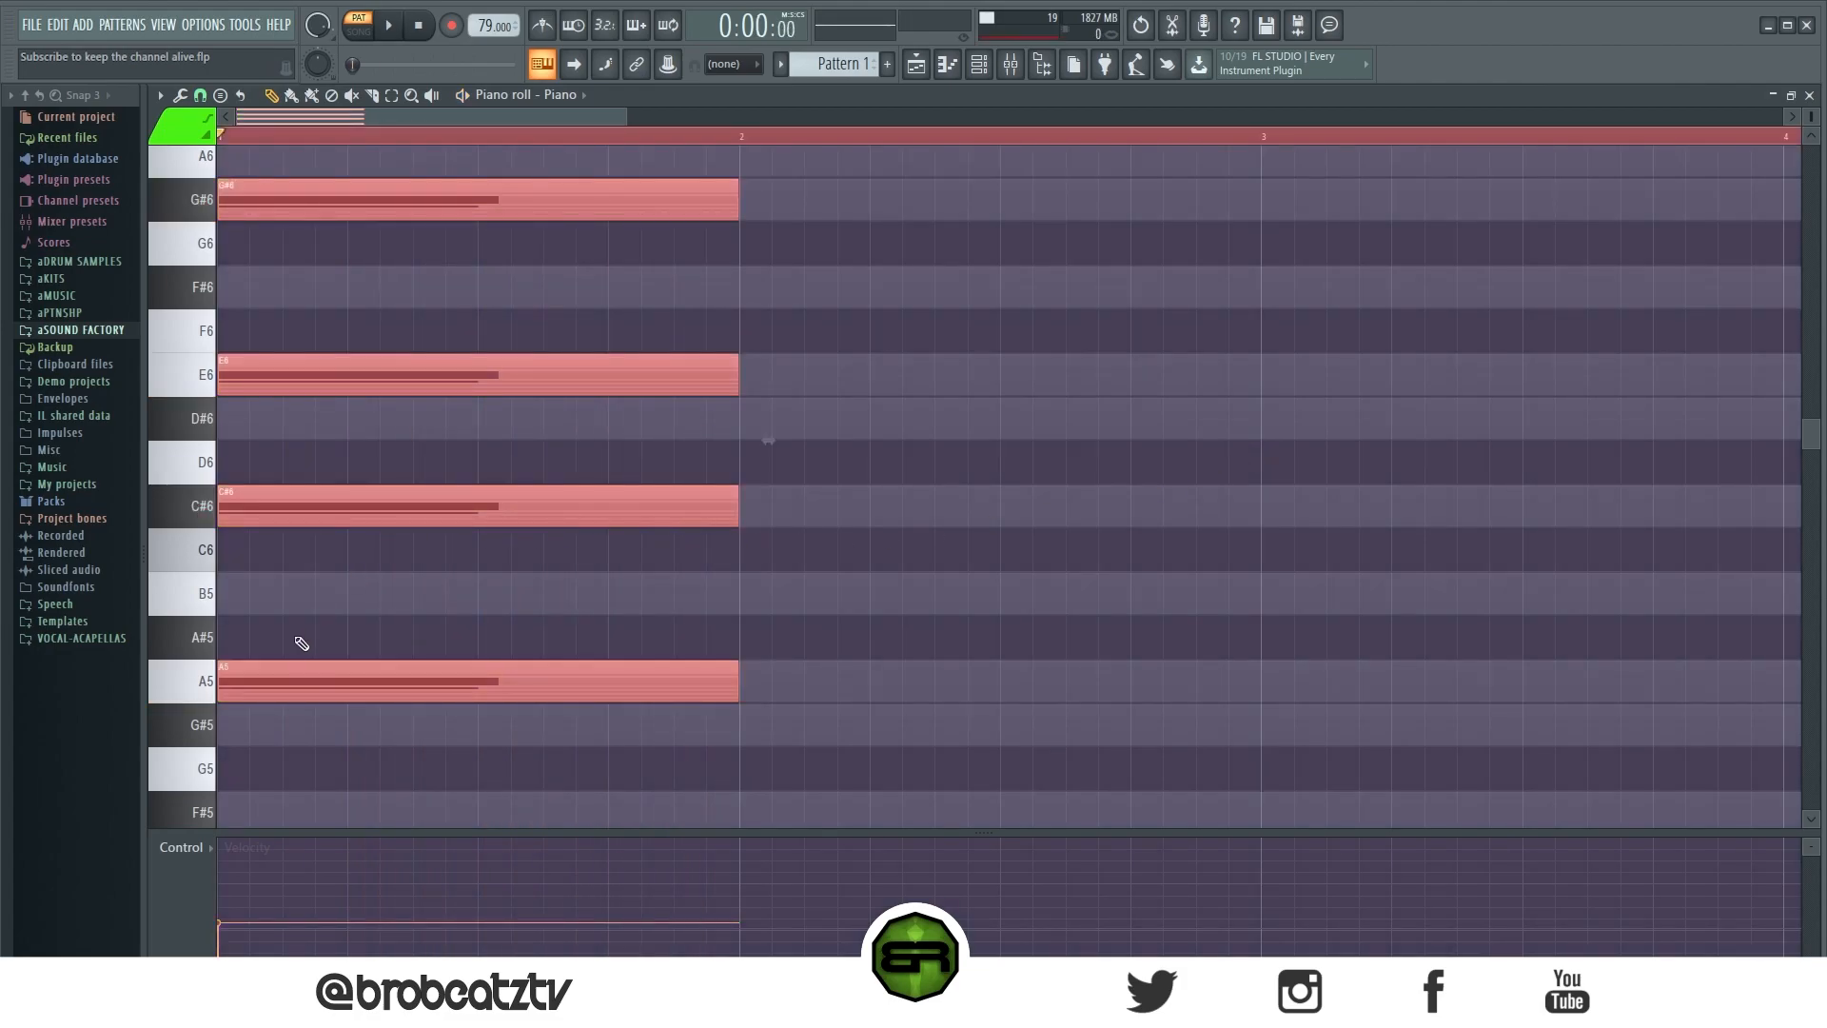
pyautogui.moveTo(276, 680); pyautogui.dragTo(800, 682)
pyautogui.scroll(-1, 812, 687)
pyautogui.scroll(-1, 812, 687)
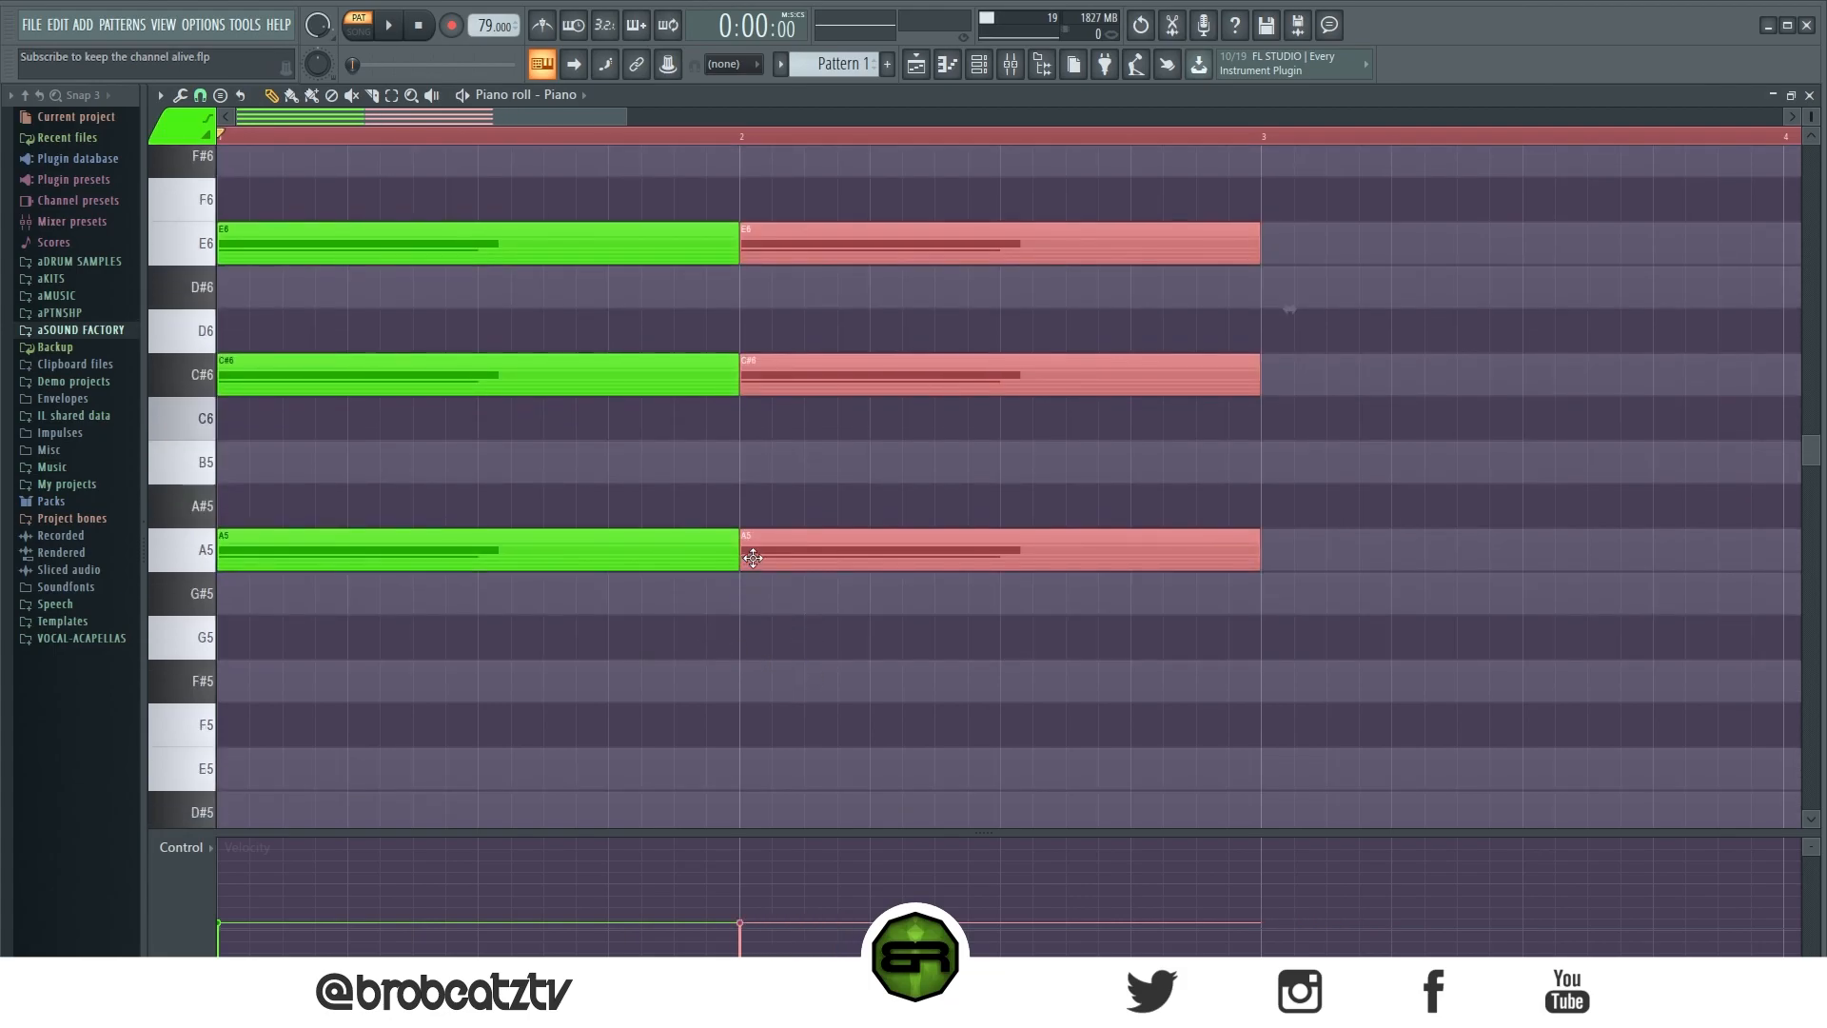
pyautogui.moveTo(789, 544); pyautogui.dragTo(789, 777)
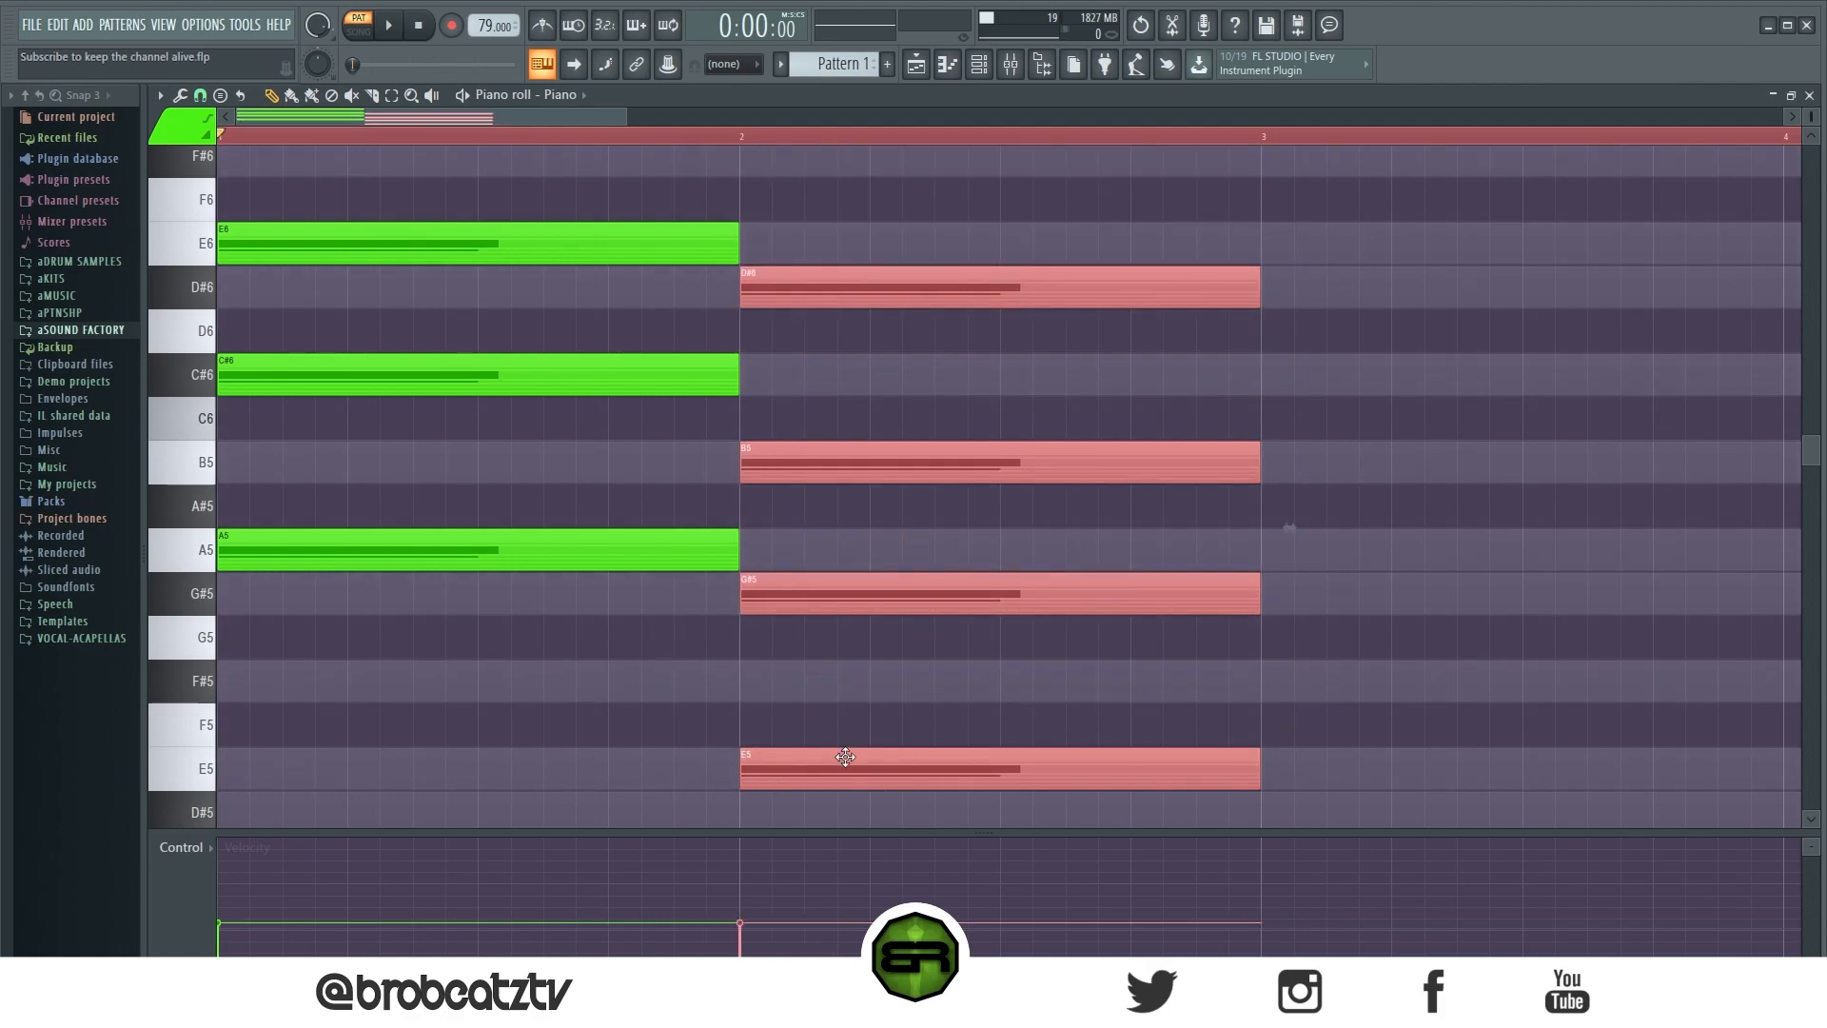
pyautogui.hotkey('ctrl', 'z')
pyautogui.moveTo(857, 523); pyautogui.dragTo(630, 509)
pyautogui.moveTo(470, 669); pyautogui.dragTo(857, 761)
pyautogui.click(745, 721)
pyautogui.scroll(-3, 732, 702)
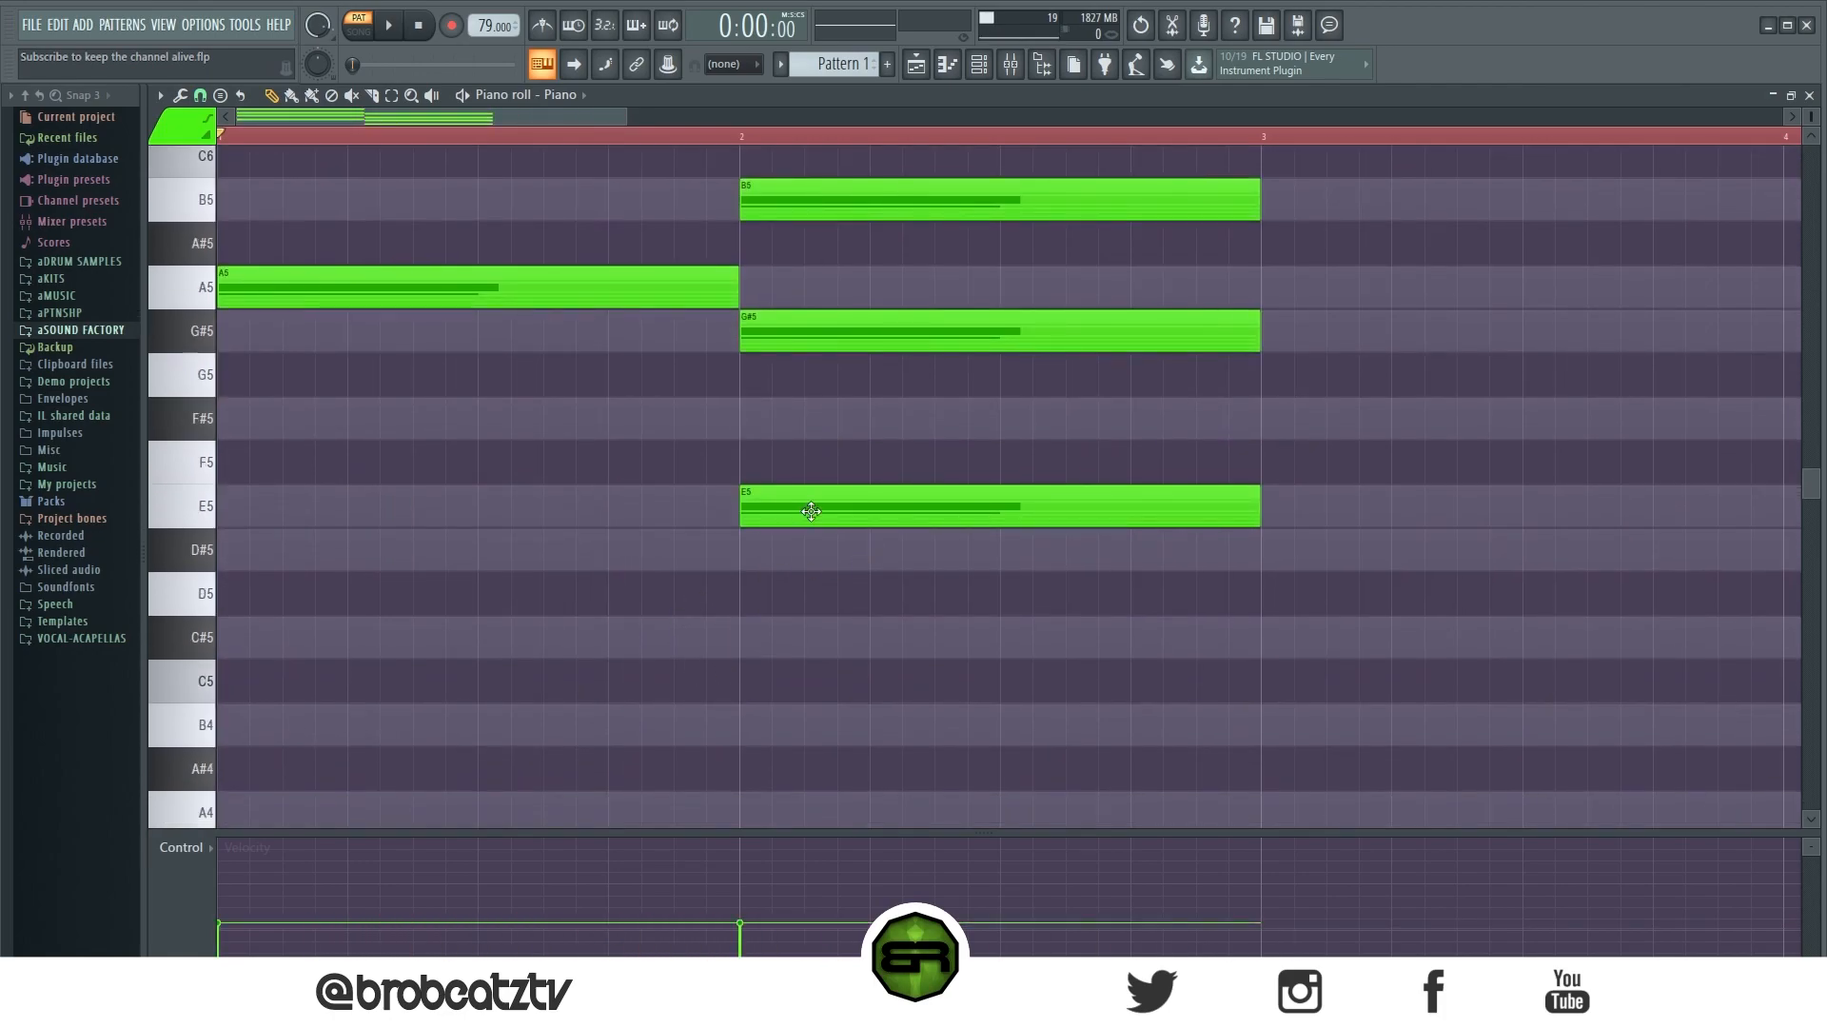
pyautogui.scroll(3, 910, 578)
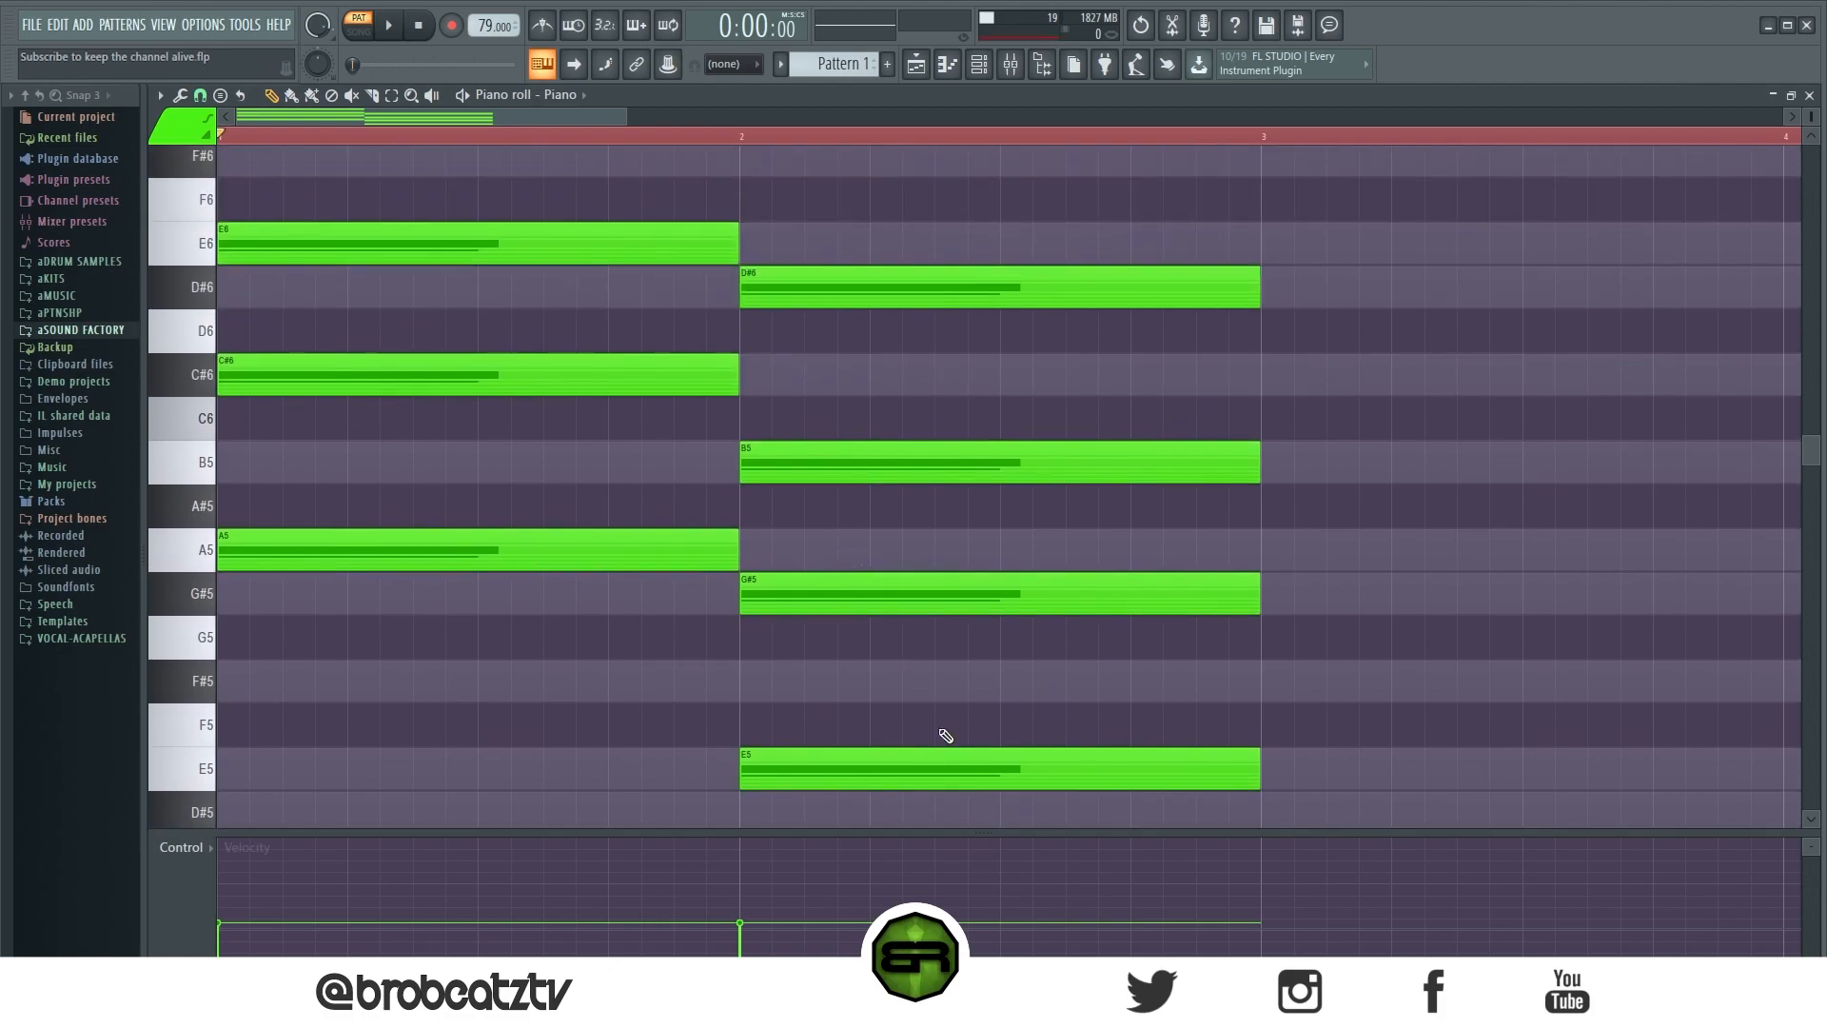
# Step: Try the bar 2 chord with its root on F#5 and return it to E5
pyautogui.moveTo(857, 222); pyautogui.dragTo(907, 658)
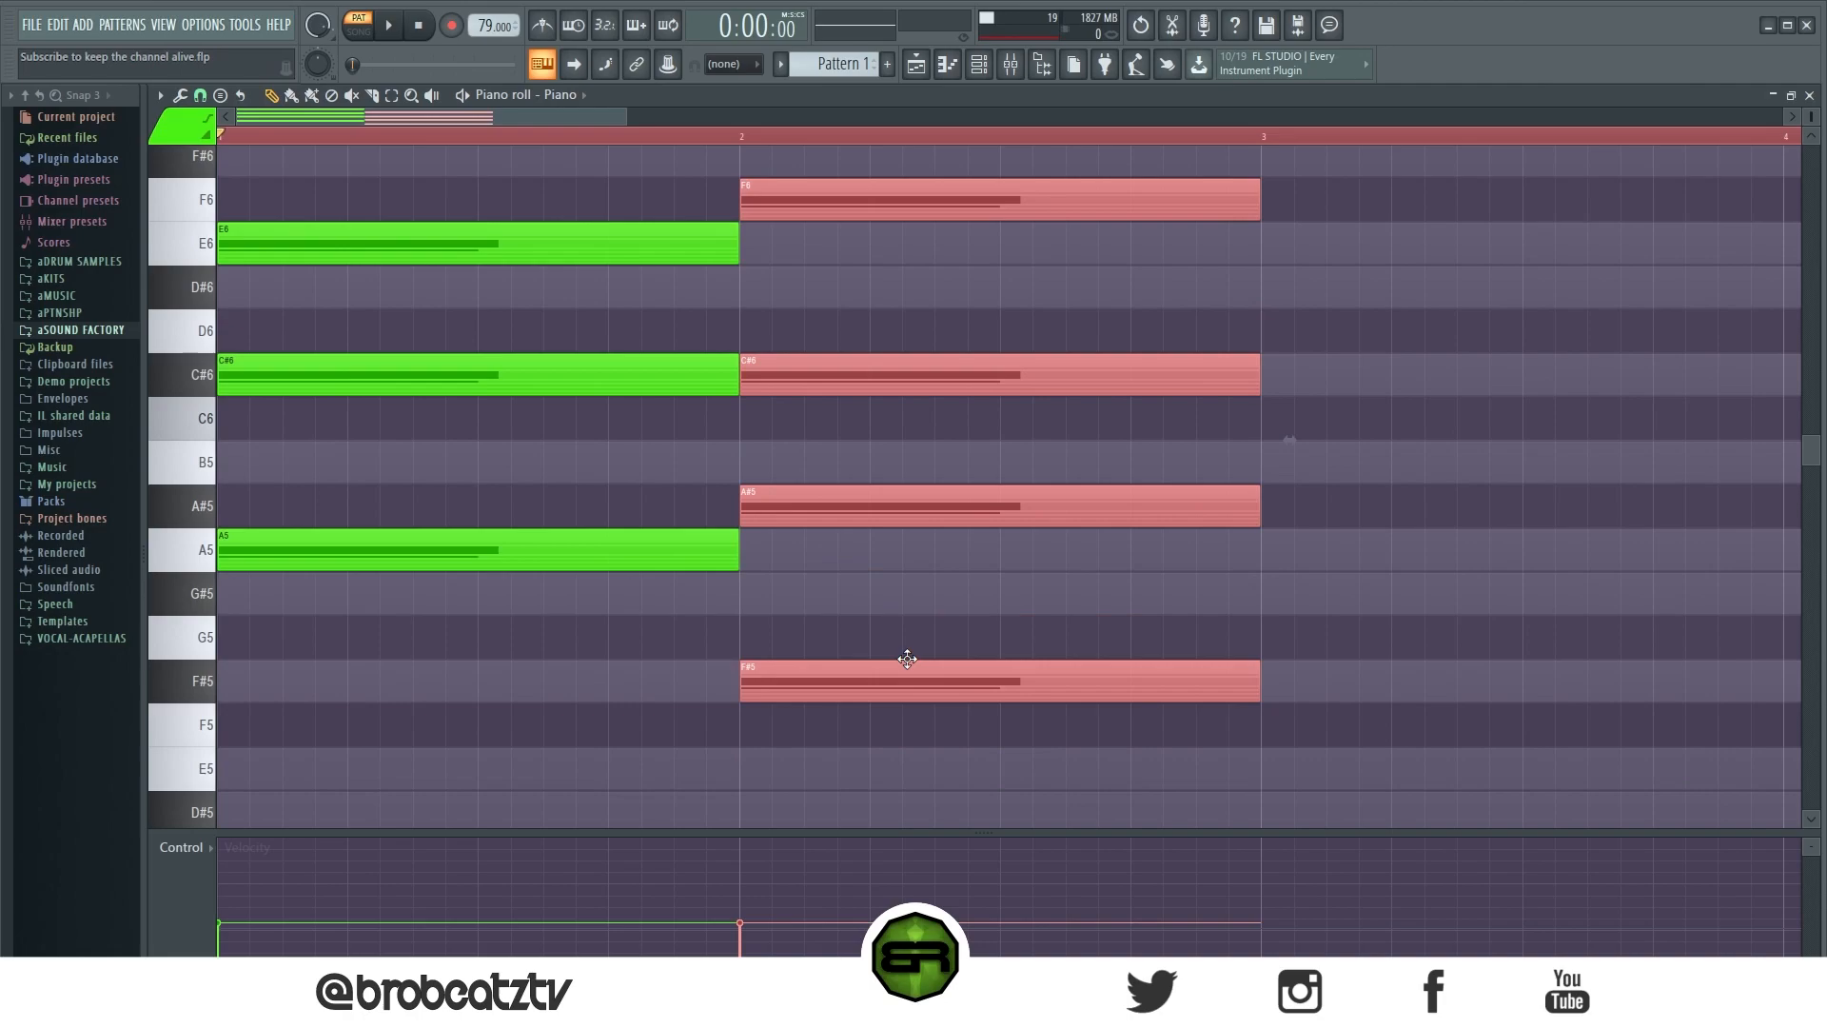
pyautogui.keyDown('ctrl'); pyautogui.click(893, 611); pyautogui.keyUp('ctrl')
pyautogui.moveTo(819, 367)
pyautogui.mouseDown()
pyautogui.moveTo(835, 416)
pyautogui.moveTo(834, 372)
pyautogui.mouseUp()
pyautogui.moveTo(811, 476); pyautogui.dragTo(815, 522)
pyautogui.moveTo(814, 212); pyautogui.dragTo(918, 775)
pyautogui.click(709, 676)
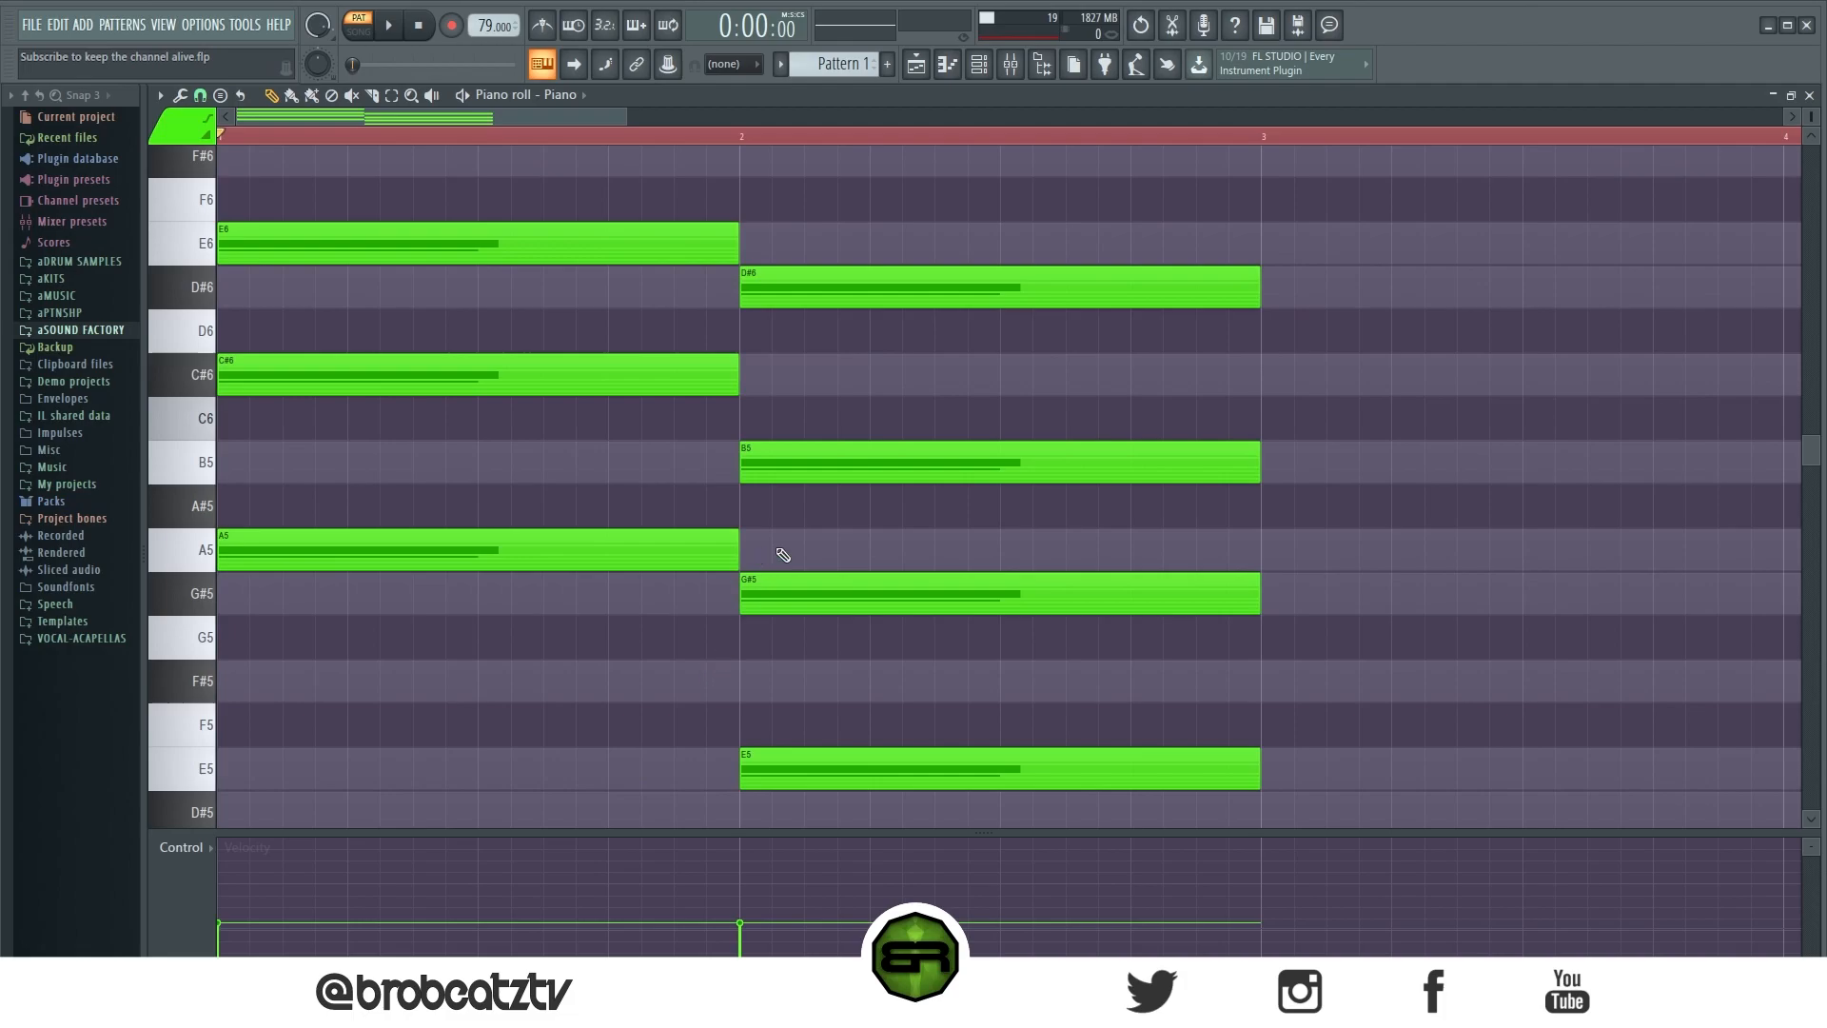
# Step: Play back the two-bar chord progression and stop playback
pyautogui.moveTo(1812, 115); pyautogui.dragTo(1812, 134)
pyautogui.press('space')
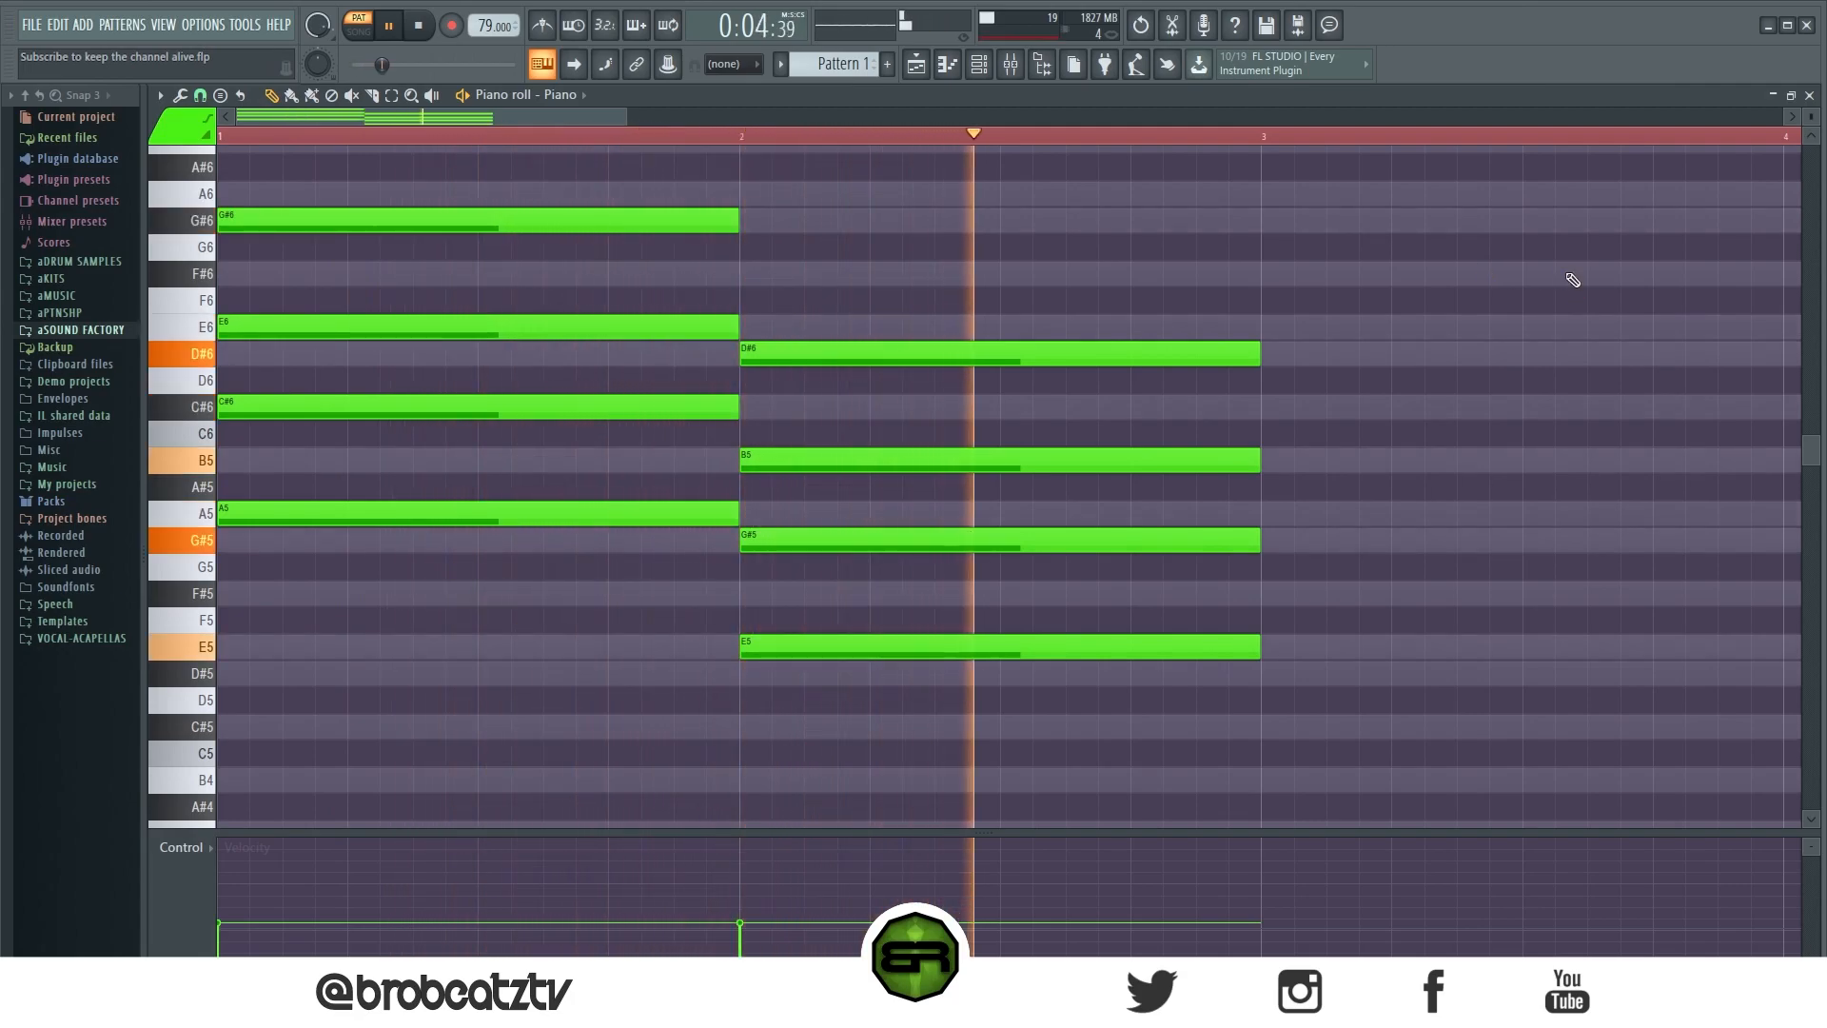
pyautogui.press('space')
# Step: Shorten all notes of both chords so they end slightly before the next bar line
pyautogui.hotkey('ctrl', 'a')
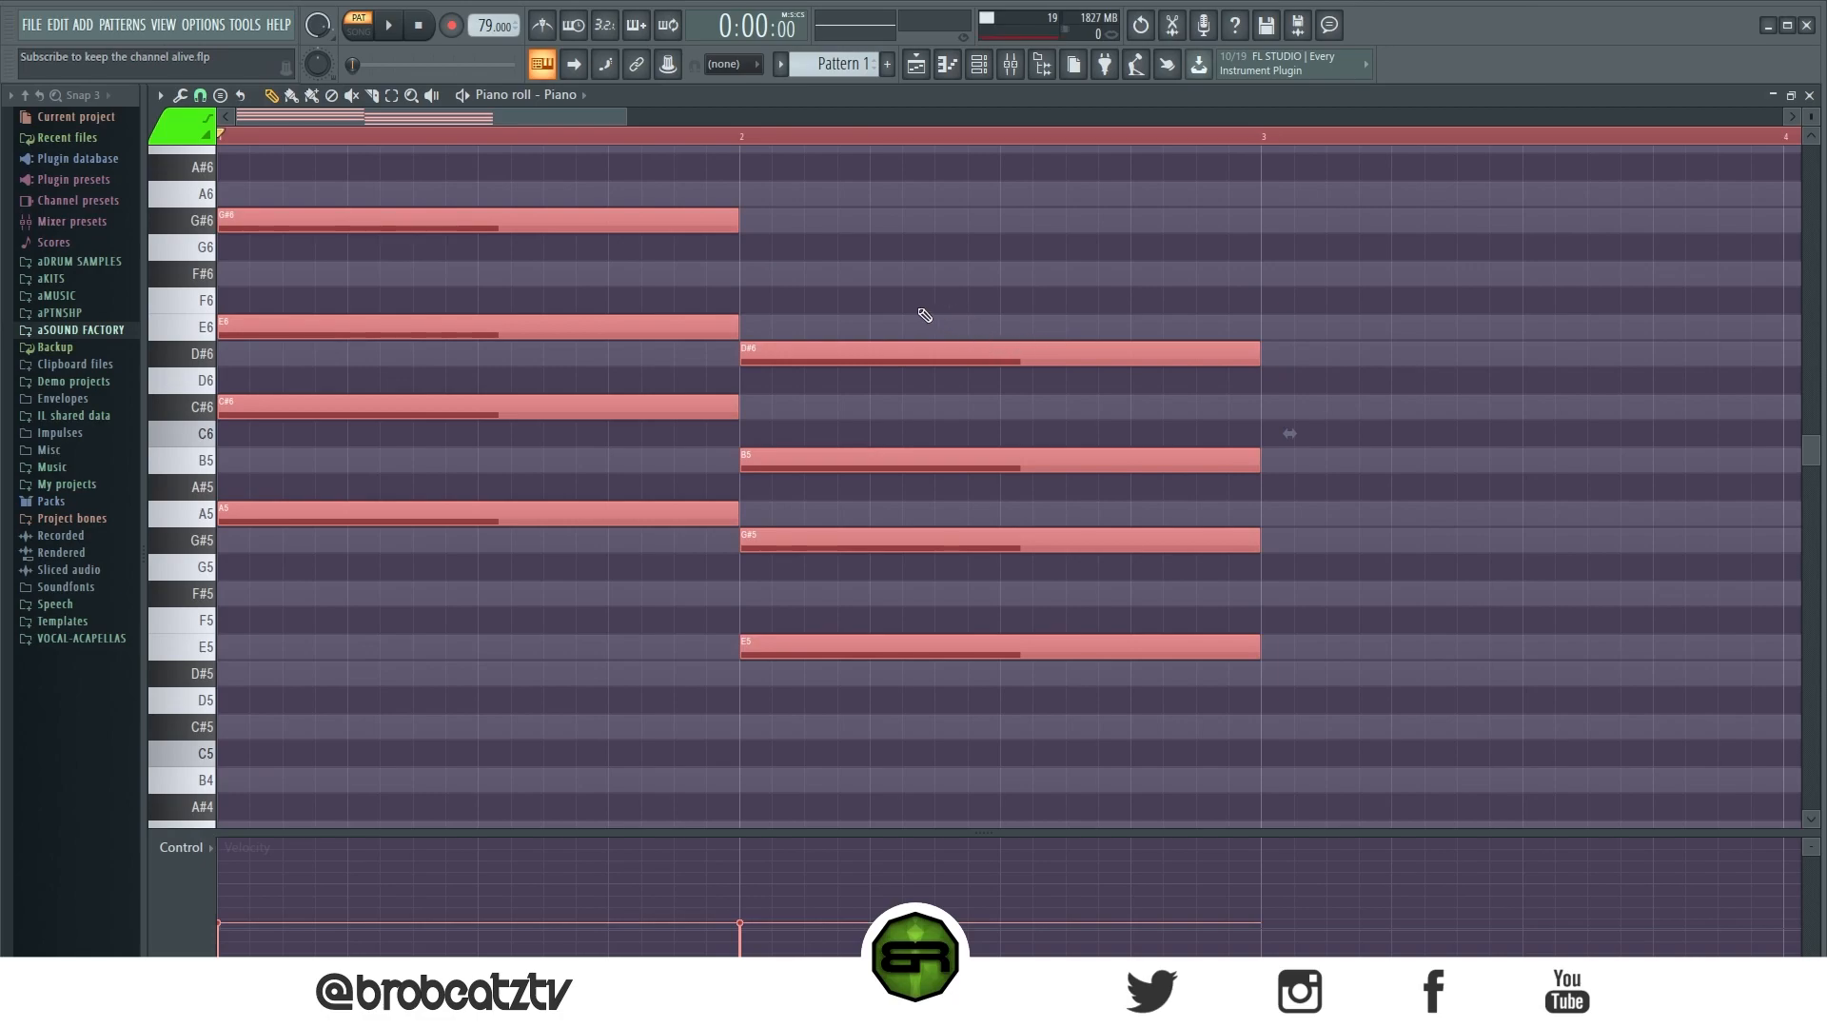
pyautogui.moveTo(740, 226); pyautogui.dragTo(706, 227)
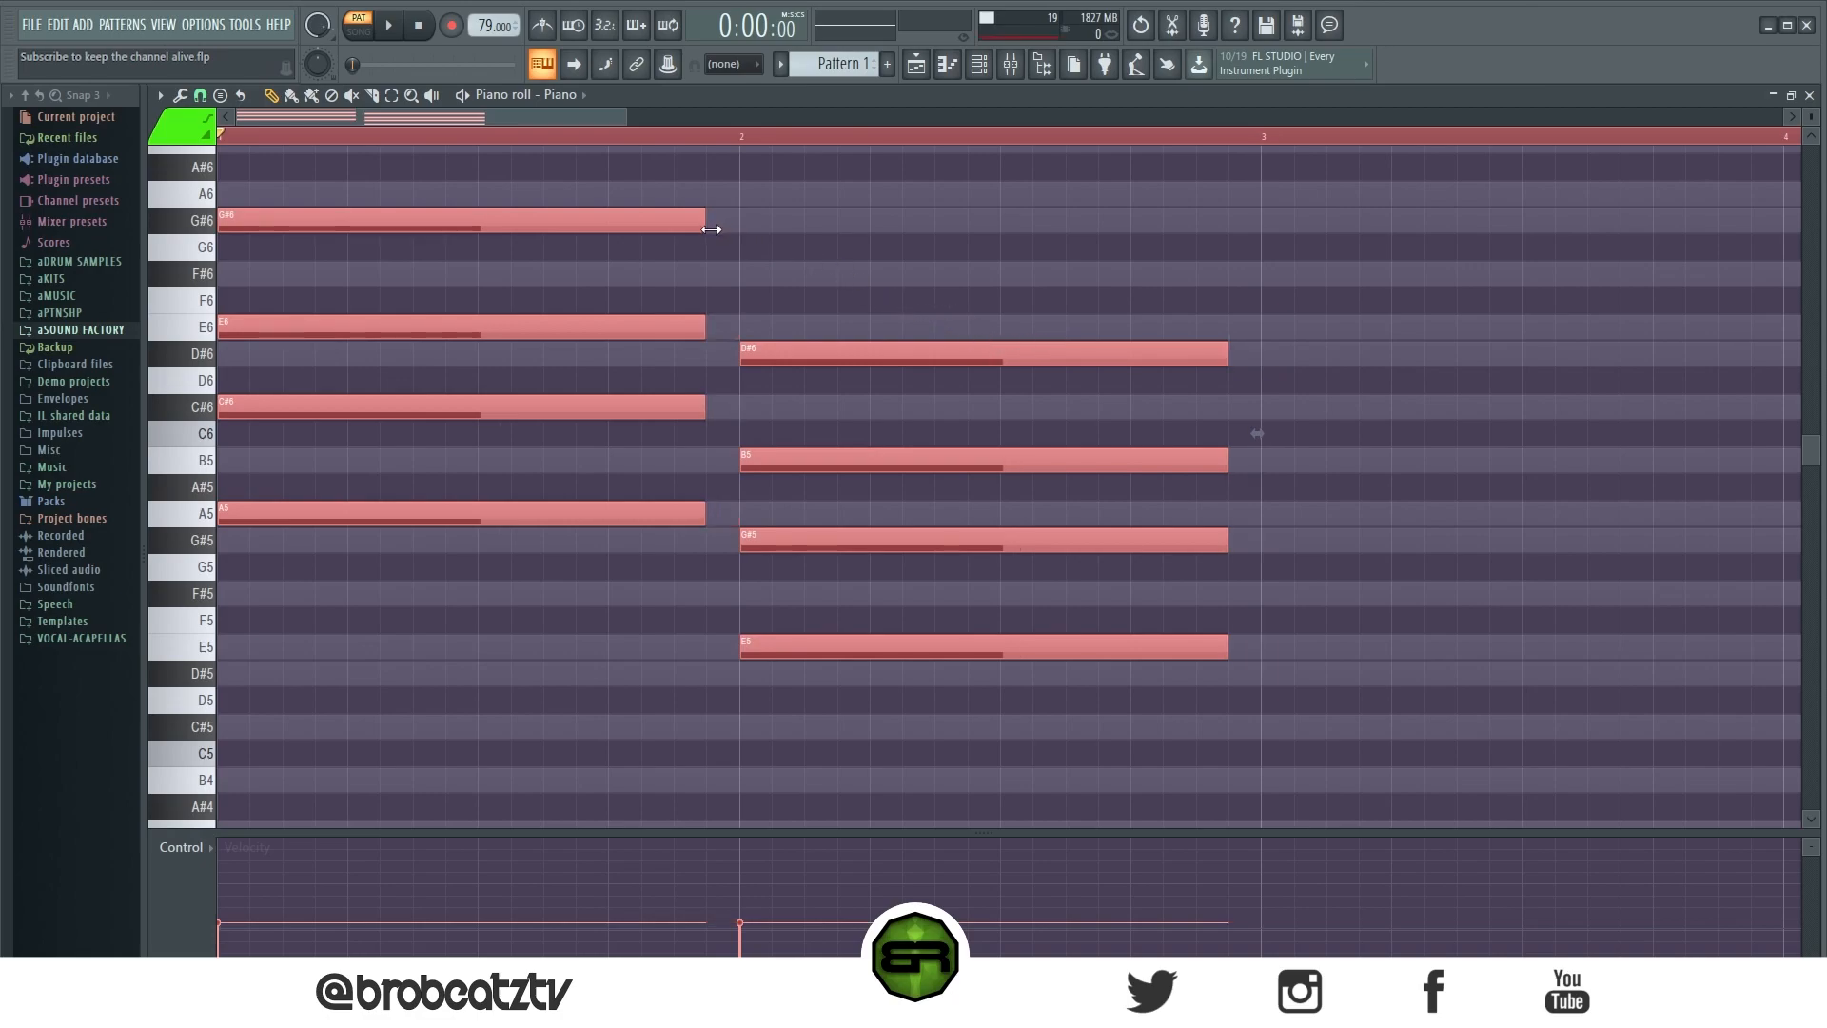
pyautogui.click(925, 317)
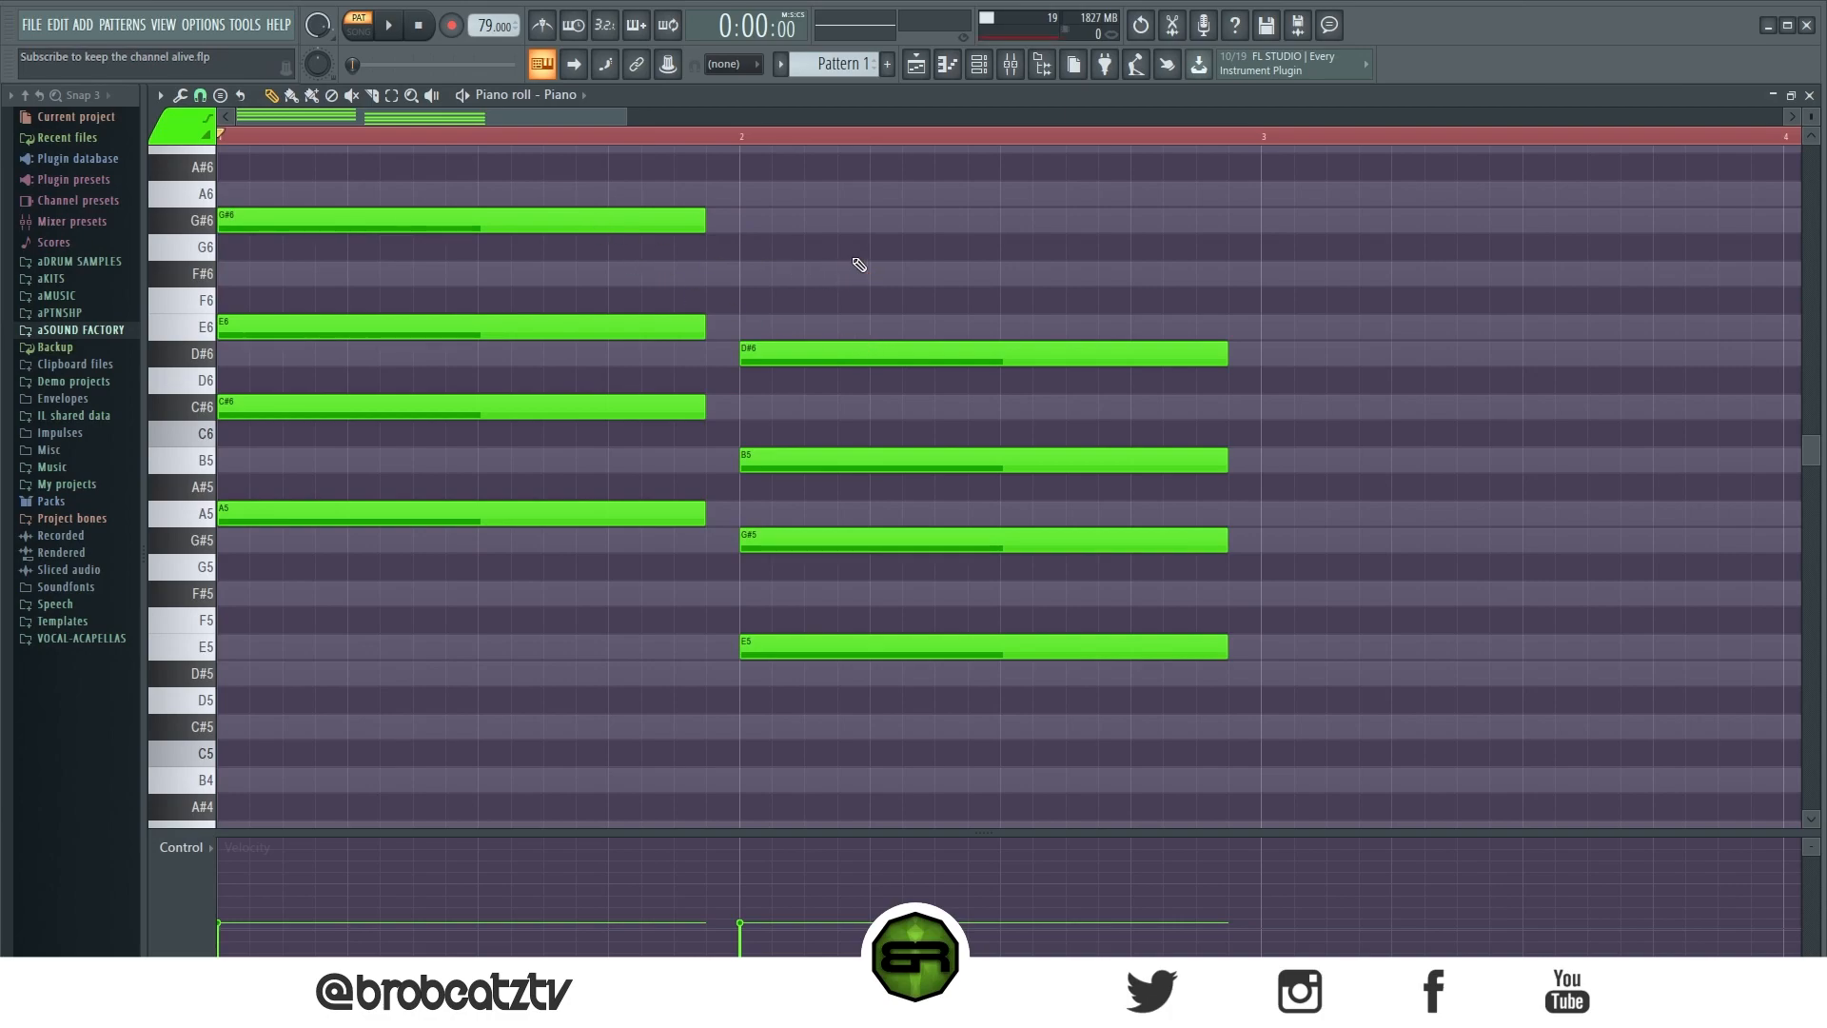
# Step: Trim the beginning of bar 1's E6 note so it enters slightly late, and play the chord from the start
pyautogui.moveTo(1157, 289); pyautogui.dragTo(1271, 740)
pyautogui.rightClick(1292, 689)
pyautogui.moveTo(1258, 738); pyautogui.dragTo(1129, 286)
pyautogui.rightClick(1252, 717)
pyautogui.keyDown('ctrl'); pyautogui.click(1125, 240); pyautogui.keyUp('ctrl')
pyautogui.doubleClick(283, 137)
pyautogui.scroll(1, 377, 248)
pyautogui.scroll(1, 305, 137)
pyautogui.scroll(1, 312, 143)
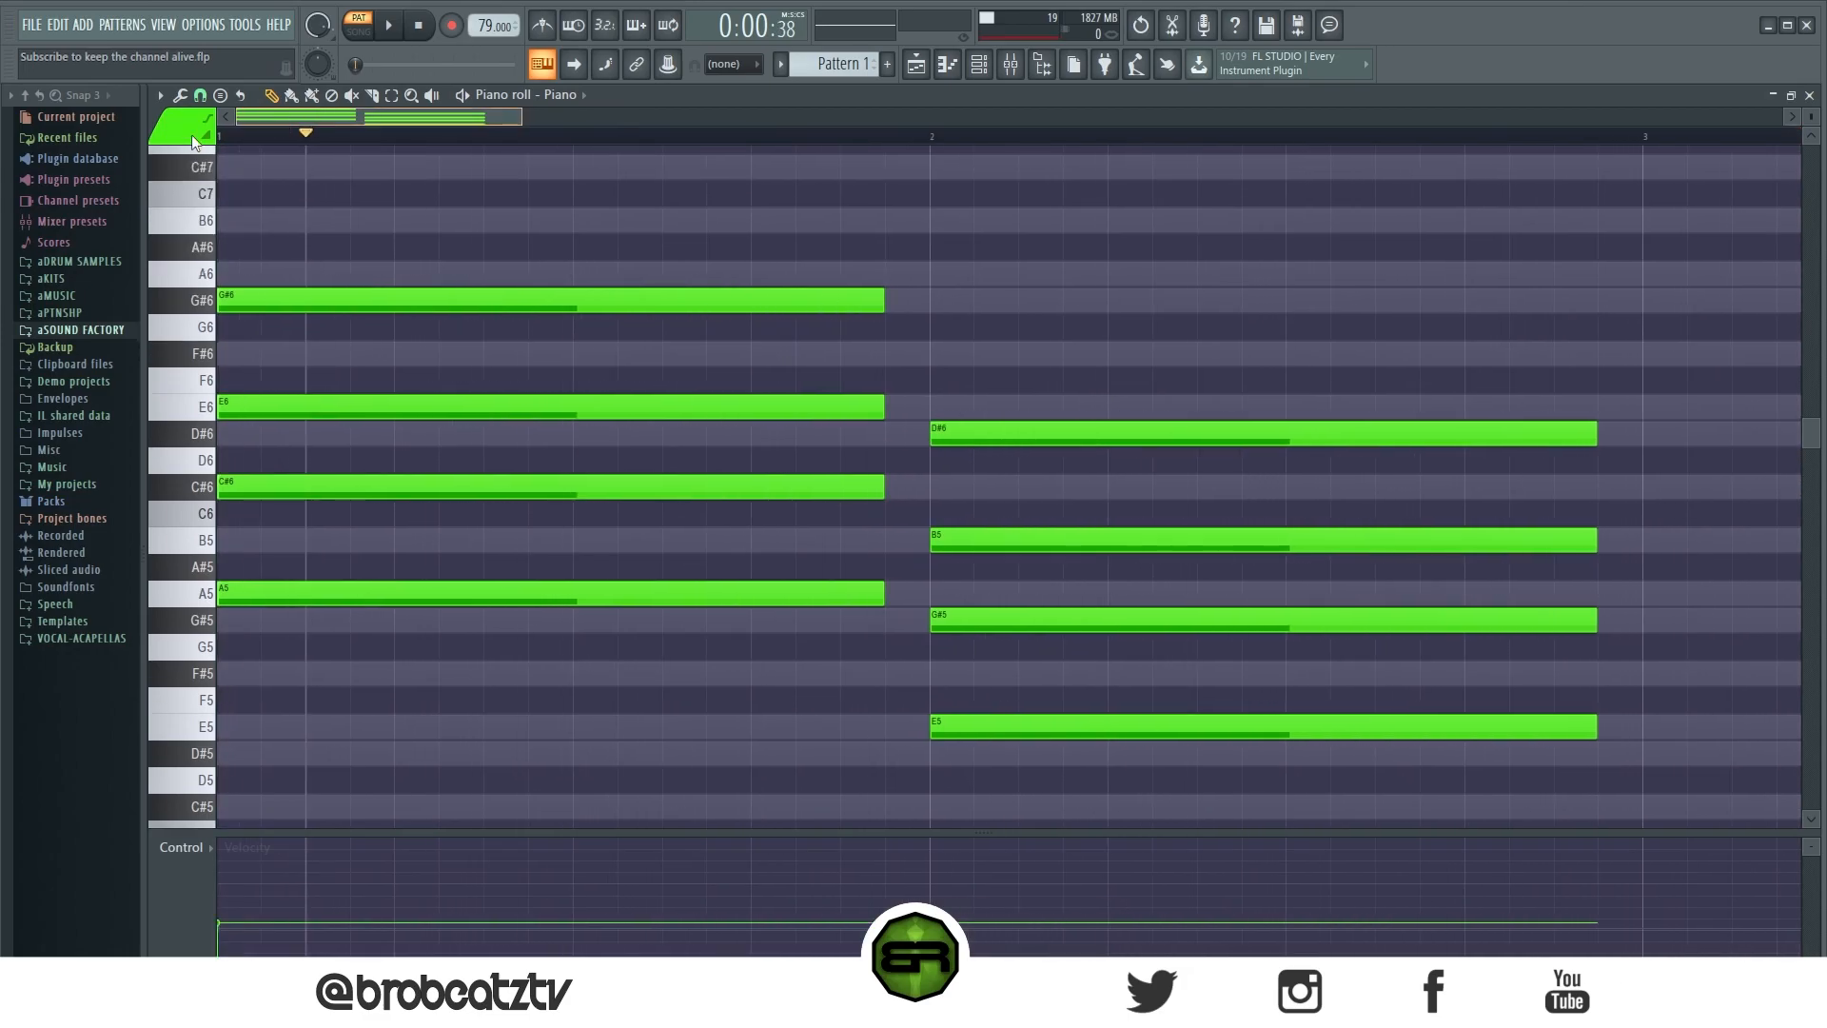
pyautogui.moveTo(223, 409); pyautogui.dragTo(242, 416)
pyautogui.moveTo(306, 138); pyautogui.dragTo(219, 137)
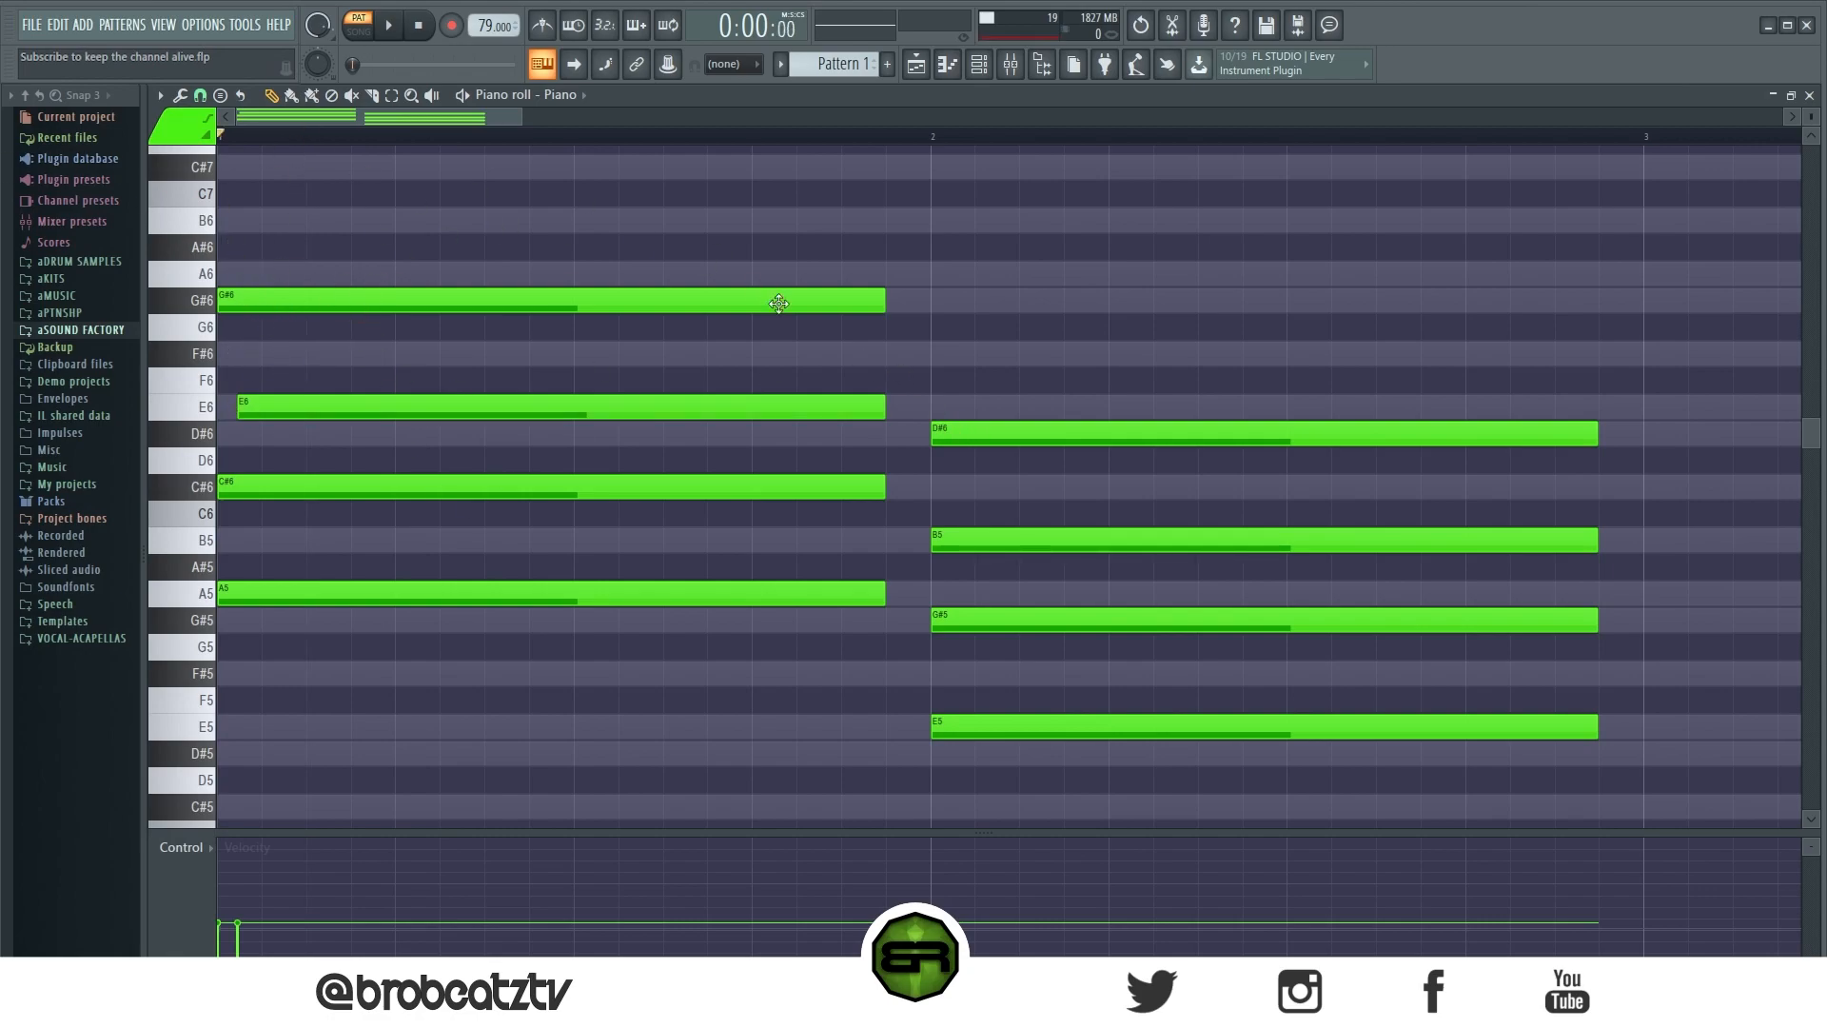
pyautogui.press('space')
pyautogui.press('space')
# Step: Stagger the bar 2 chord by starting G#5 slightly late, B5 later still and D#6 just before the bar, and play it back
pyautogui.moveTo(942, 511); pyautogui.dragTo(938, 647)
pyautogui.moveTo(930, 544); pyautogui.dragTo(974, 542)
pyautogui.moveTo(977, 619); pyautogui.dragTo(946, 625)
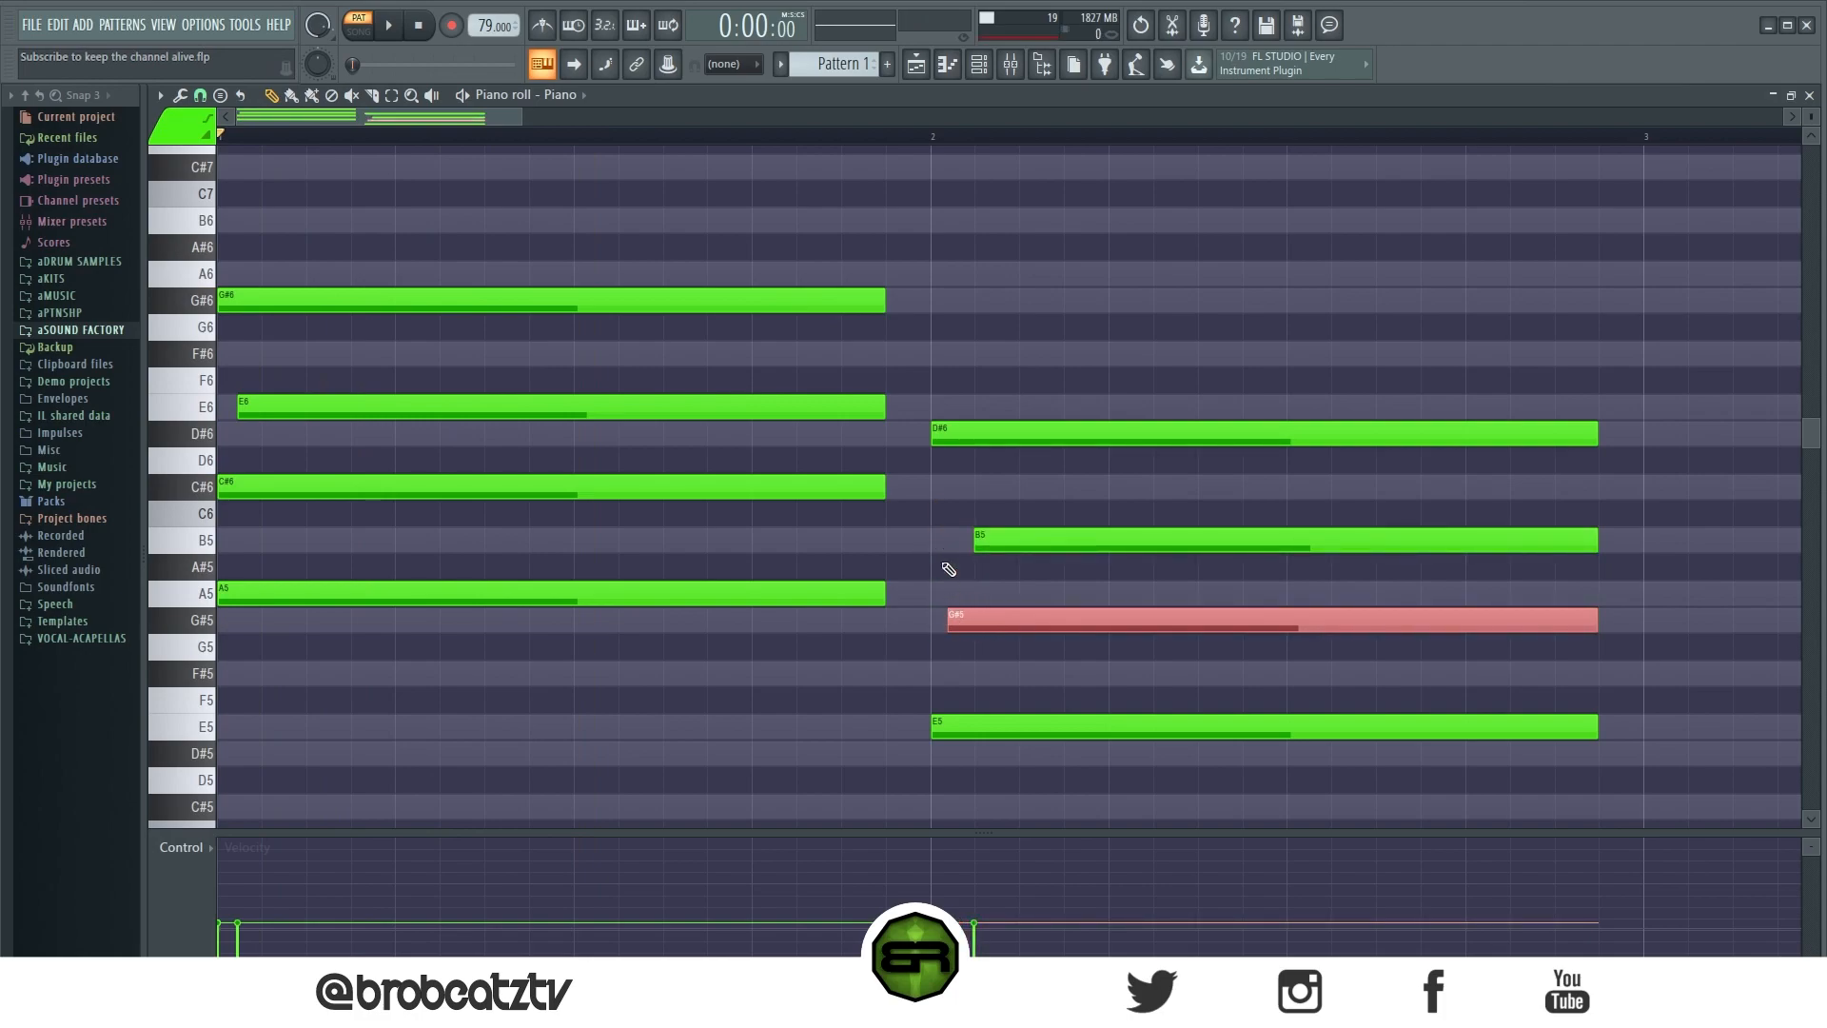
pyautogui.click(938, 481)
pyautogui.moveTo(920, 397); pyautogui.dragTo(959, 466)
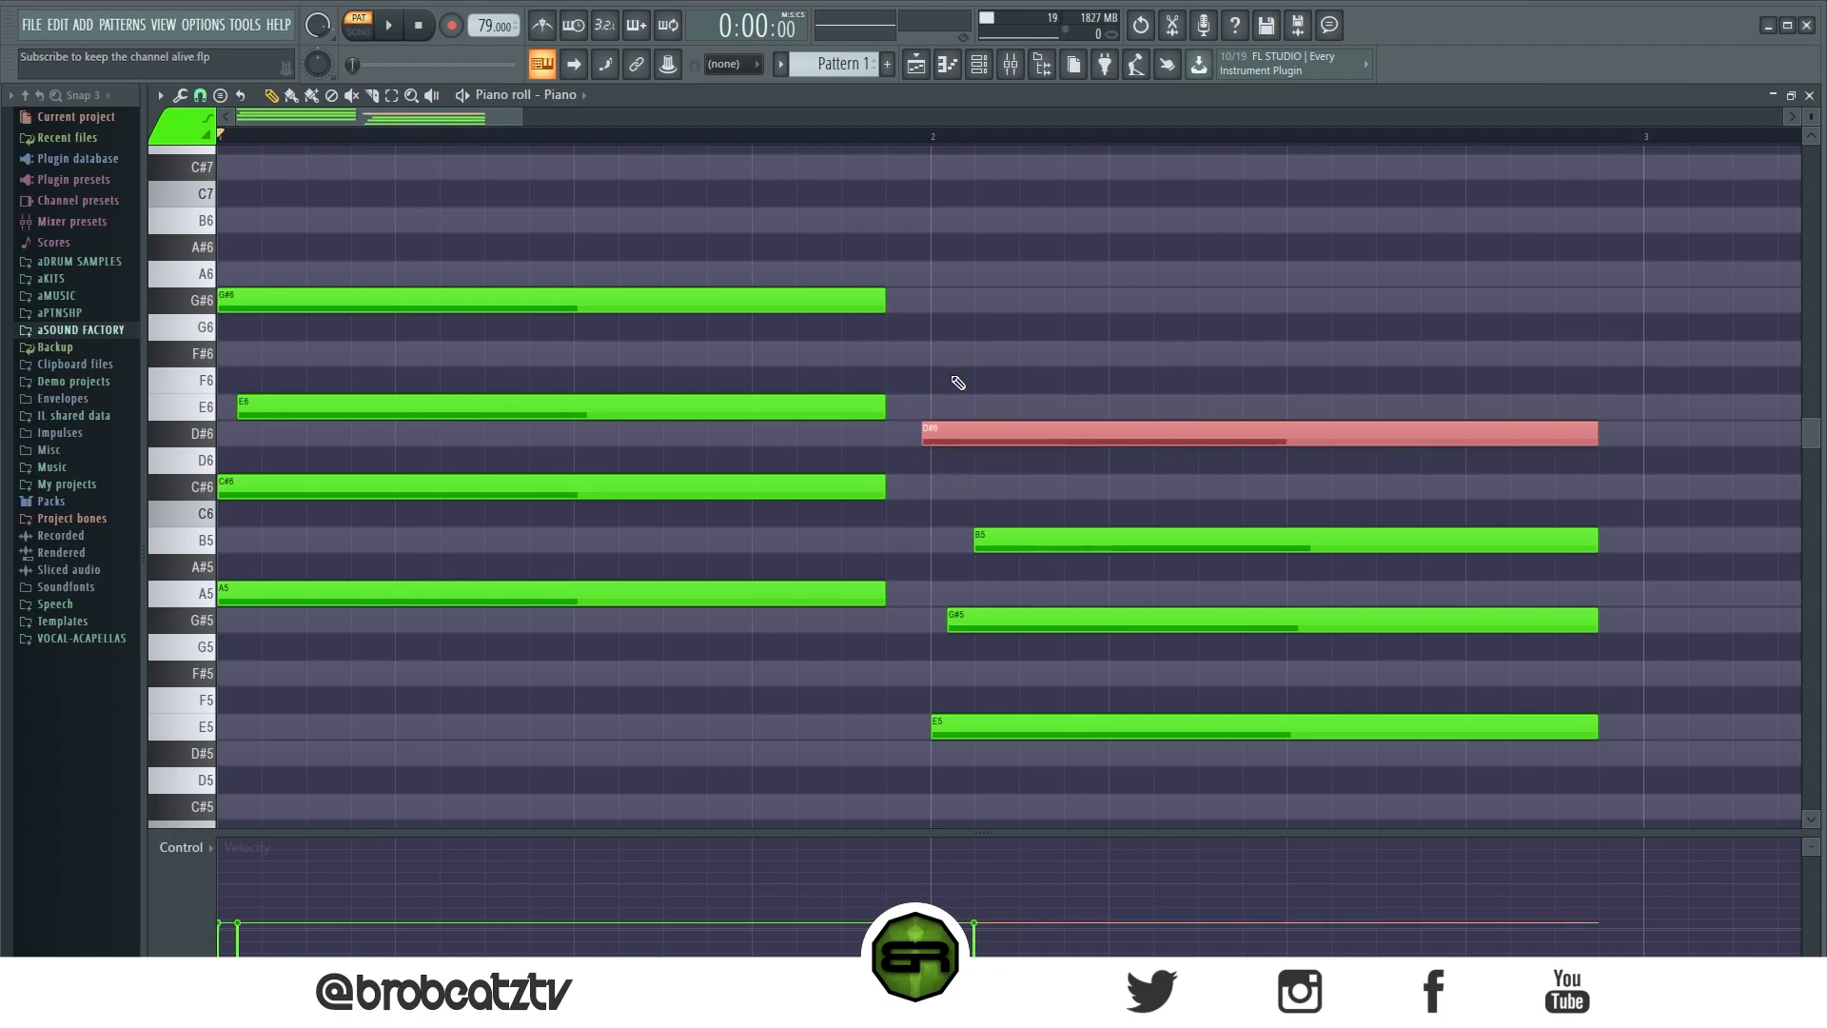
pyautogui.keyDown('ctrl'); pyautogui.click(877, 325); pyautogui.keyUp('ctrl')
pyautogui.press('space')
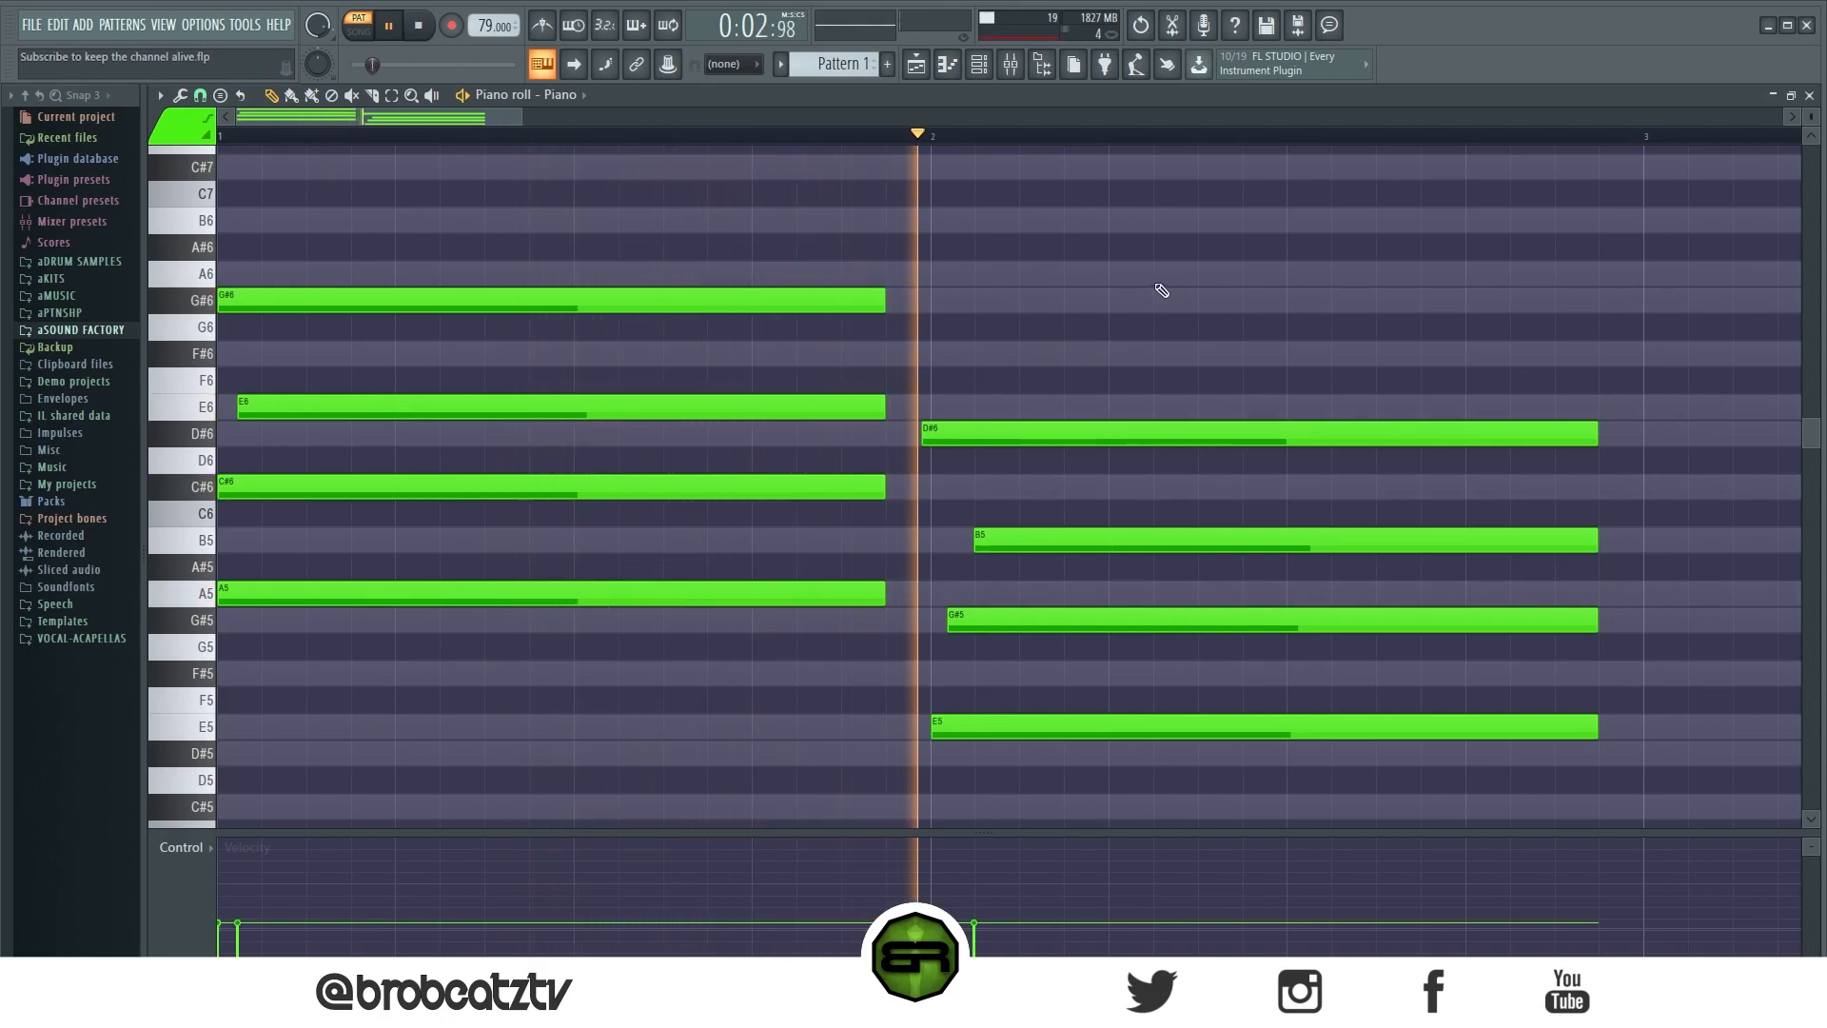
pyautogui.press('space')
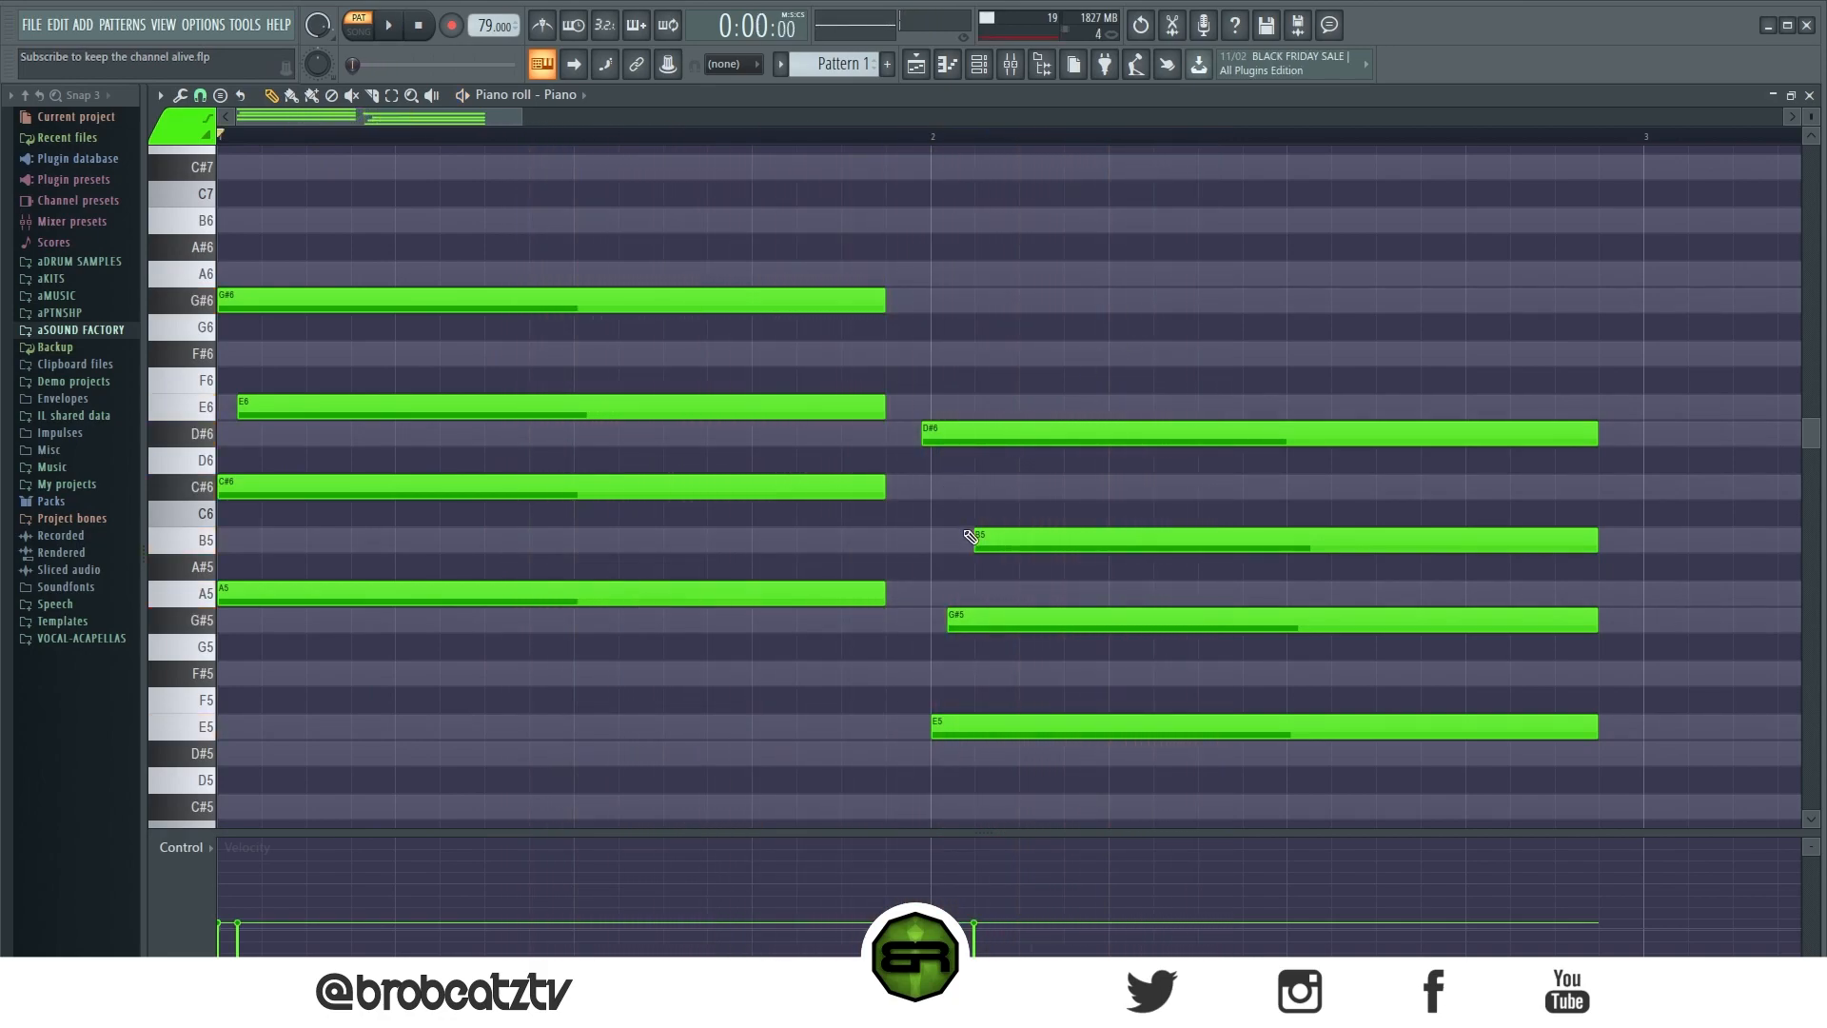
# Step: Start bar 2's B5 and G#5 notes slightly earlier and play the change from late in bar 1
pyautogui.moveTo(976, 540); pyautogui.dragTo(970, 540)
pyautogui.moveTo(956, 620); pyautogui.dragTo(953, 620)
pyautogui.click(847, 138)
pyautogui.press('space')
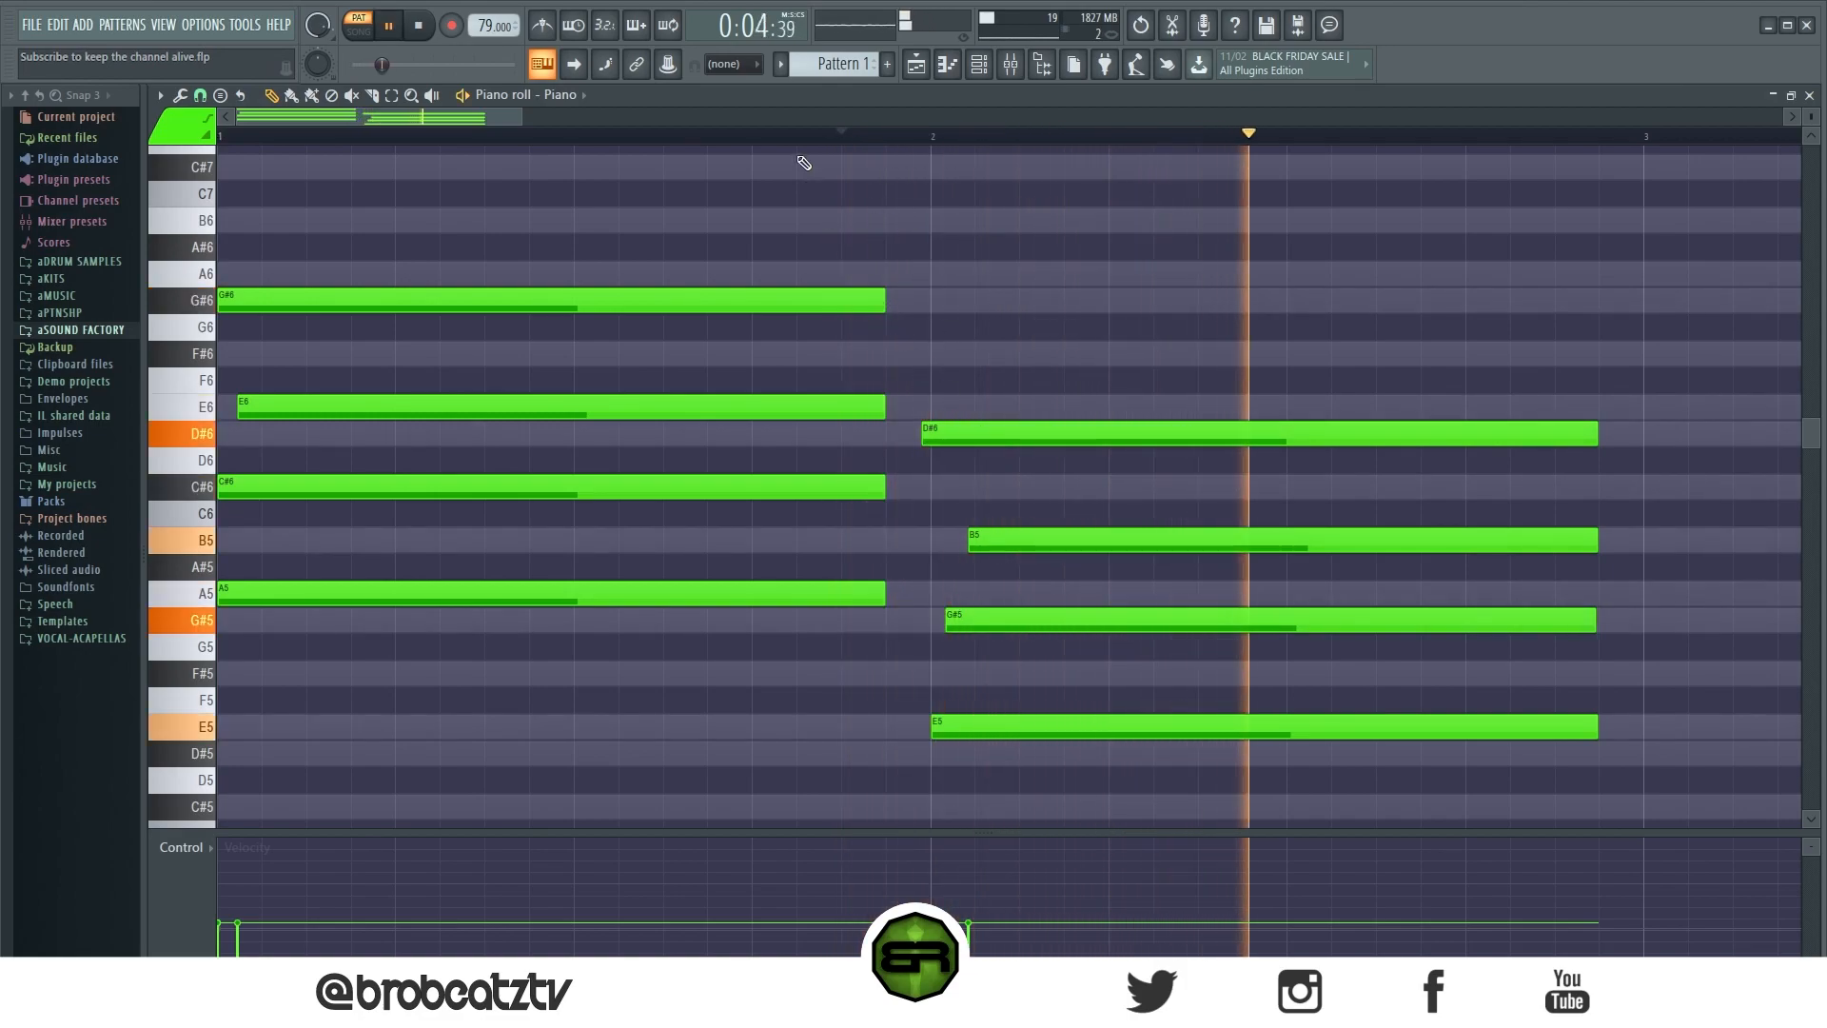
pyautogui.scroll(-2, 800, 157)
pyautogui.press('space')
# Step: Duplicate the two-bar chord progression into bars 3 and 4 and deselect the notes
pyautogui.hotkey('ctrl', 'a')
pyautogui.moveTo(300, 294)
pyautogui.mouseDown()
pyautogui.moveTo(1244, 326)
pyautogui.moveTo(1228, 332)
pyautogui.mouseUp()
pyautogui.moveTo(641, 122); pyautogui.dragTo(804, 163)
pyautogui.scroll(1, 828, 199)
pyautogui.hotkey('ctrl', 'd')
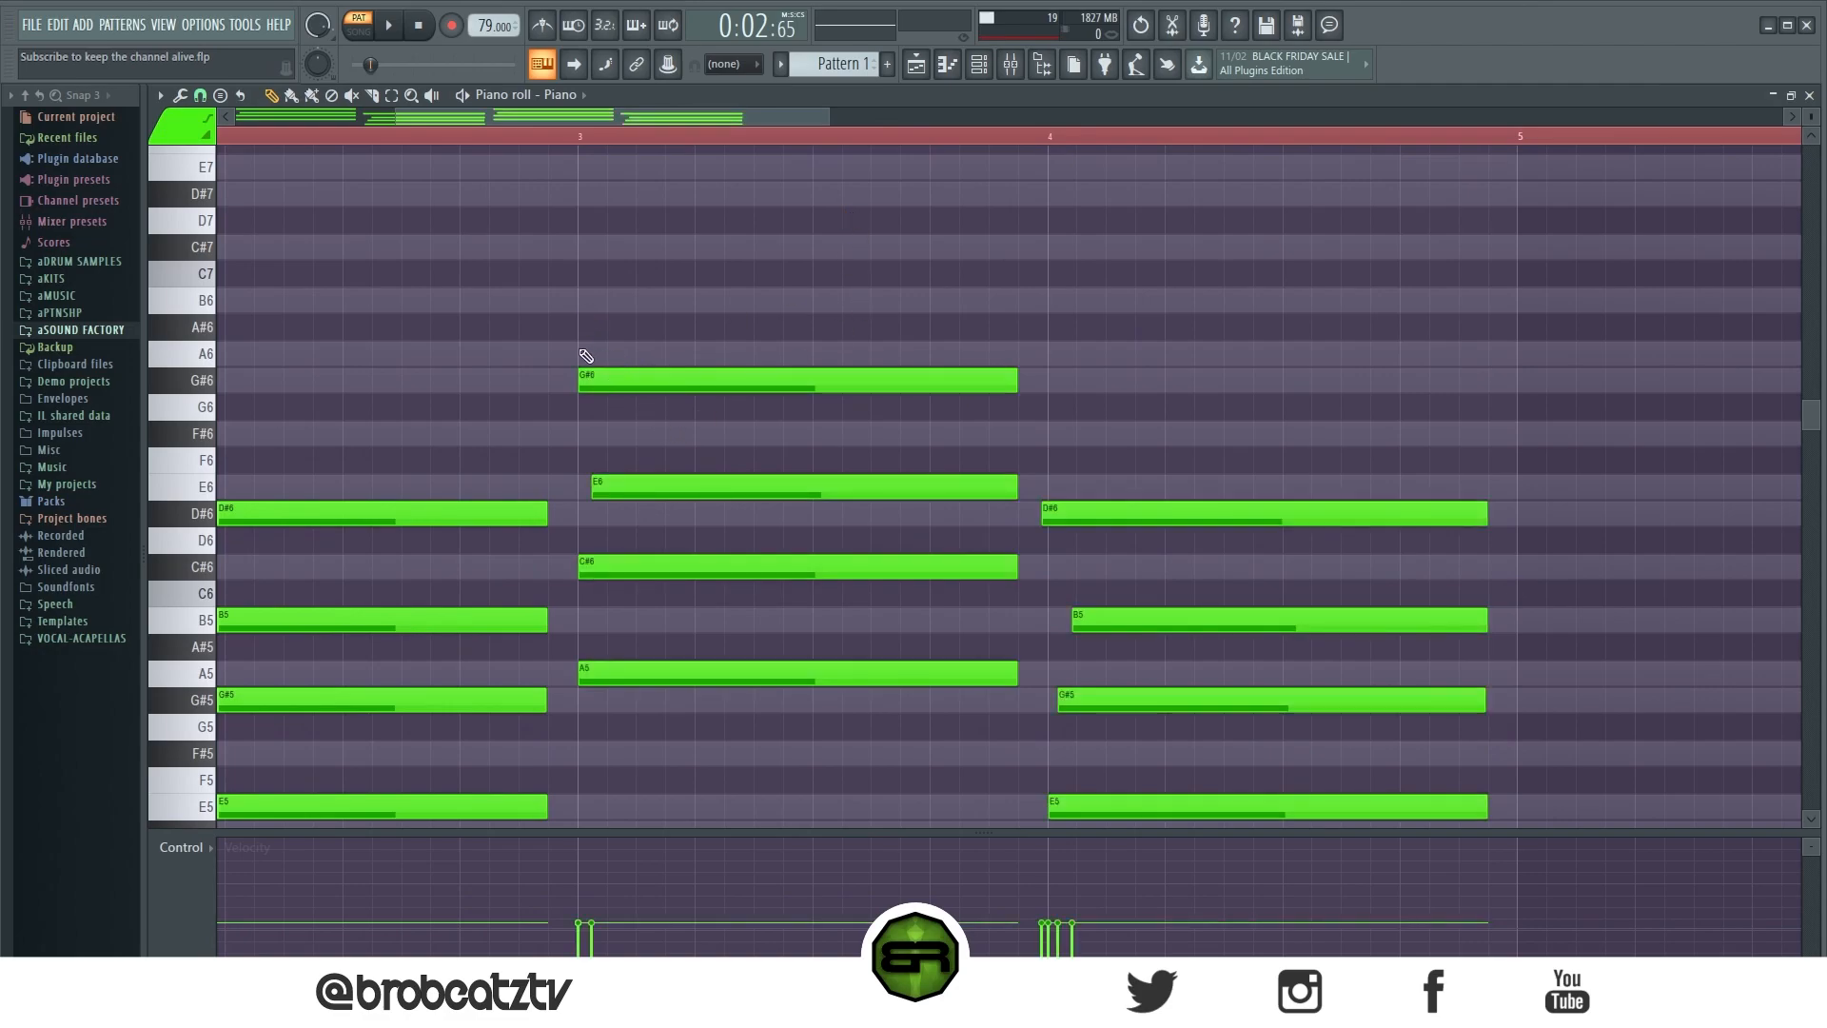
# Step: Add a B6 note on top of the bar 3 chord and copy bar 4's D#6 up to D#7, aligned to the bar start
pyautogui.click(582, 300)
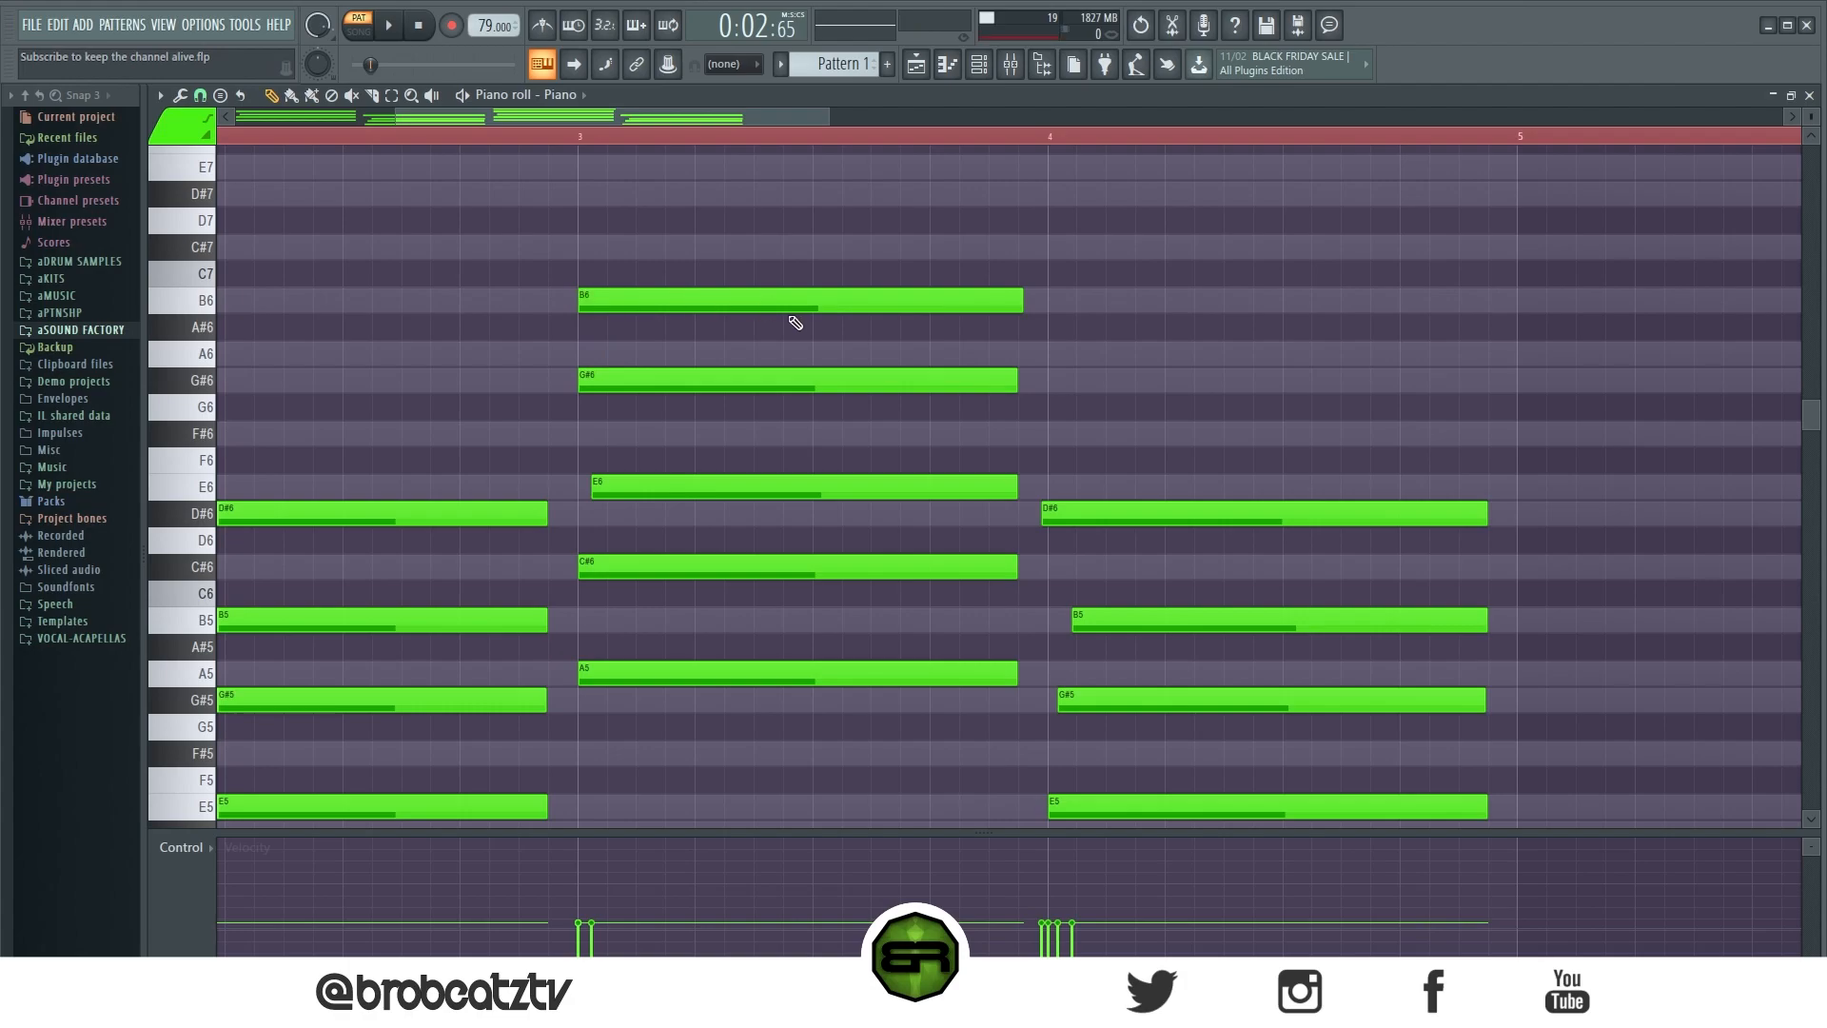
pyautogui.click(1074, 513)
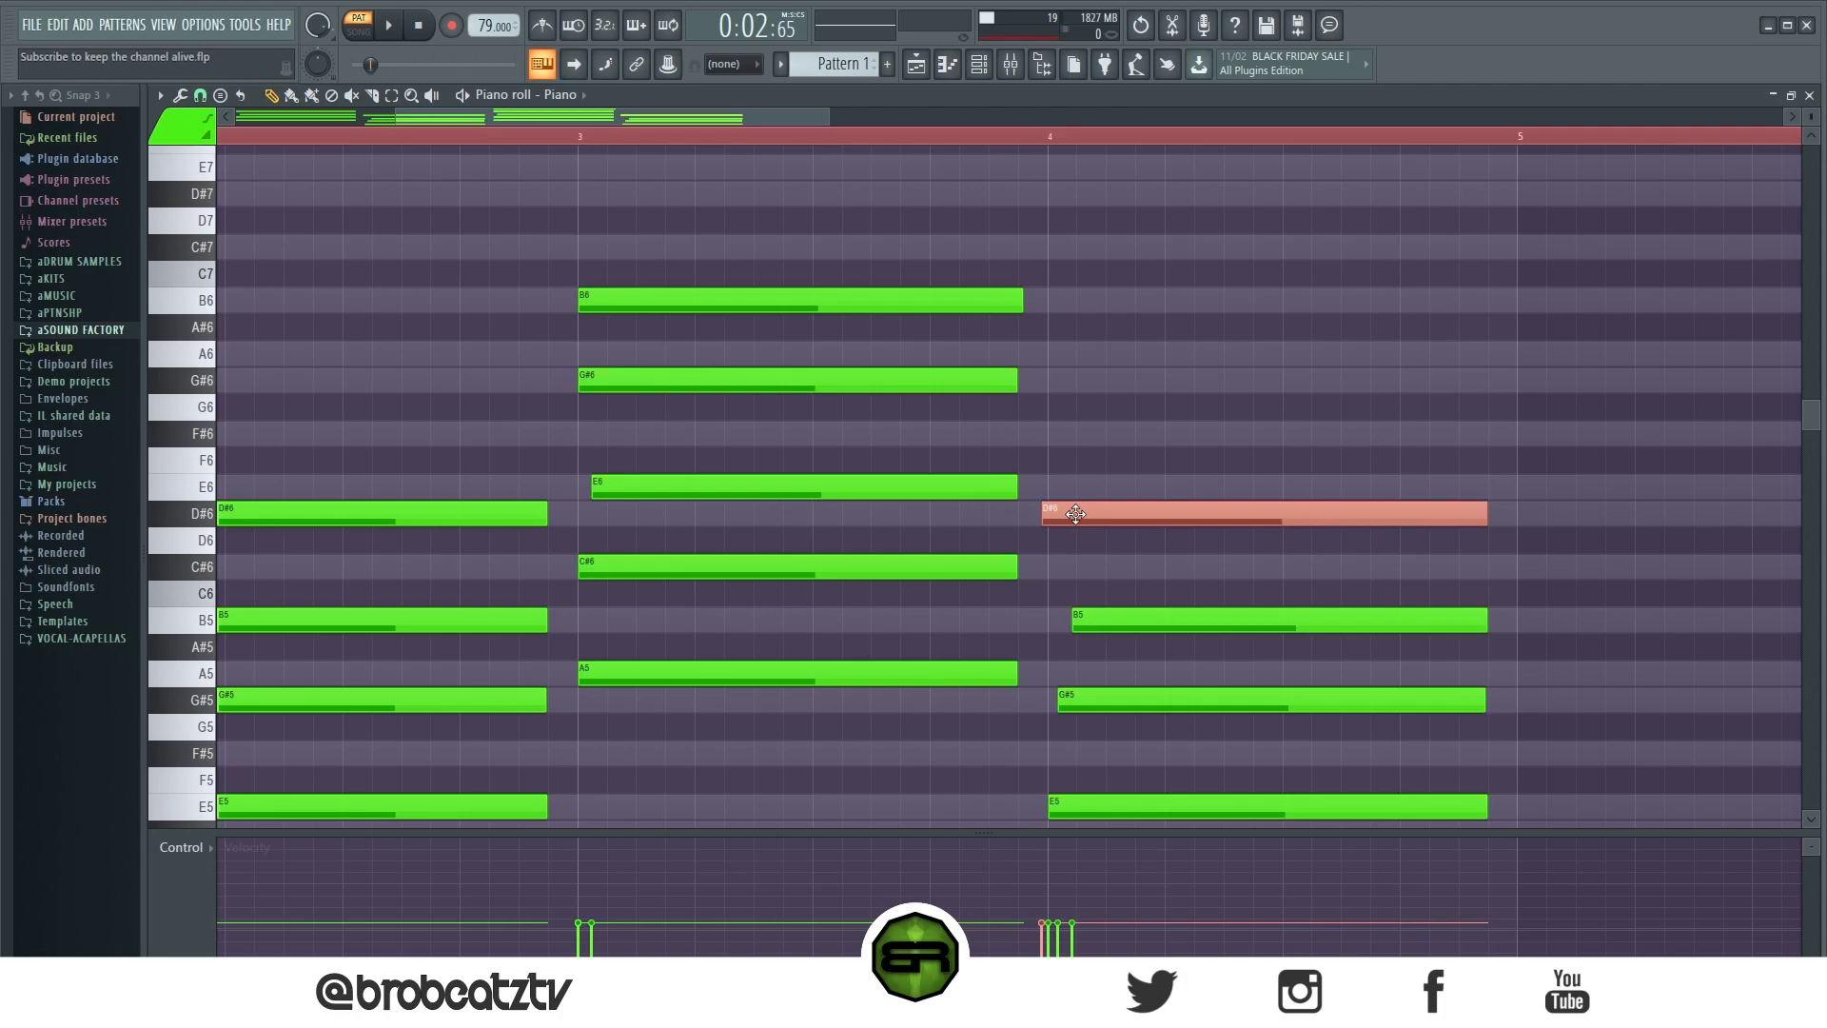
pyautogui.hotkey('ctrl', 'Up')
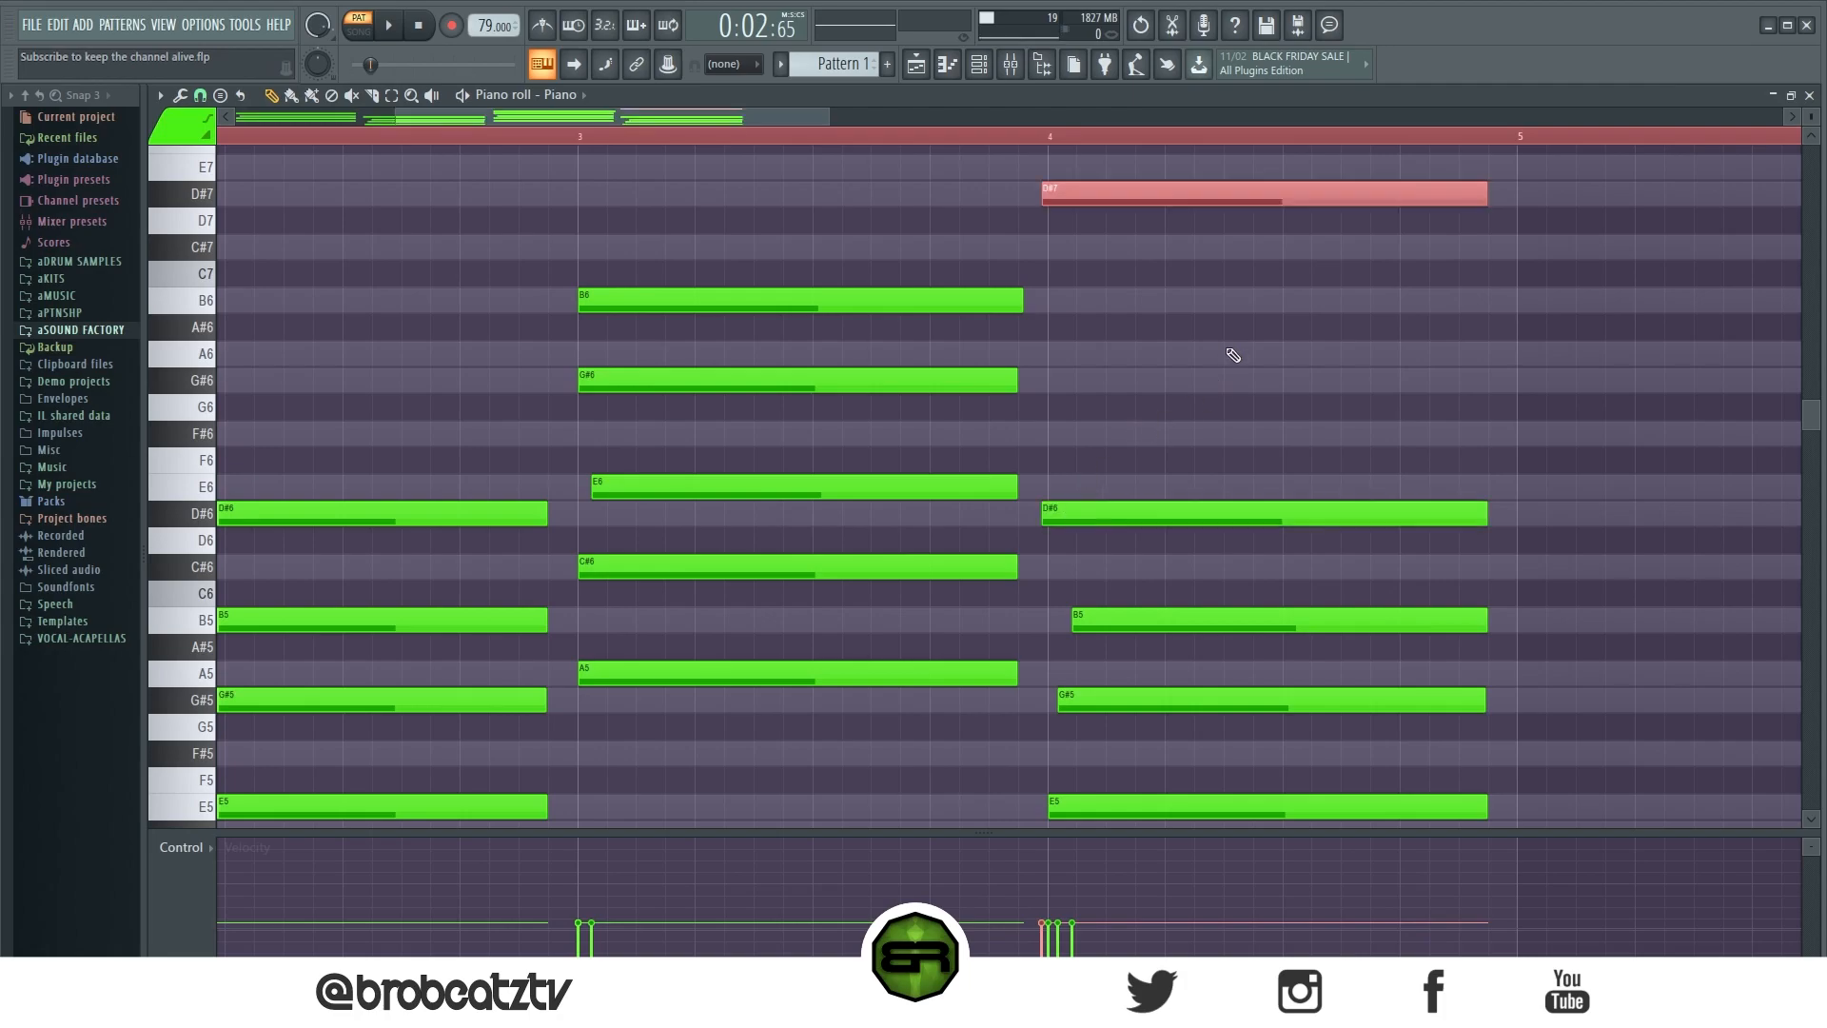
pyautogui.moveTo(1088, 200); pyautogui.dragTo(1095, 195)
pyautogui.rightClick(1106, 258)
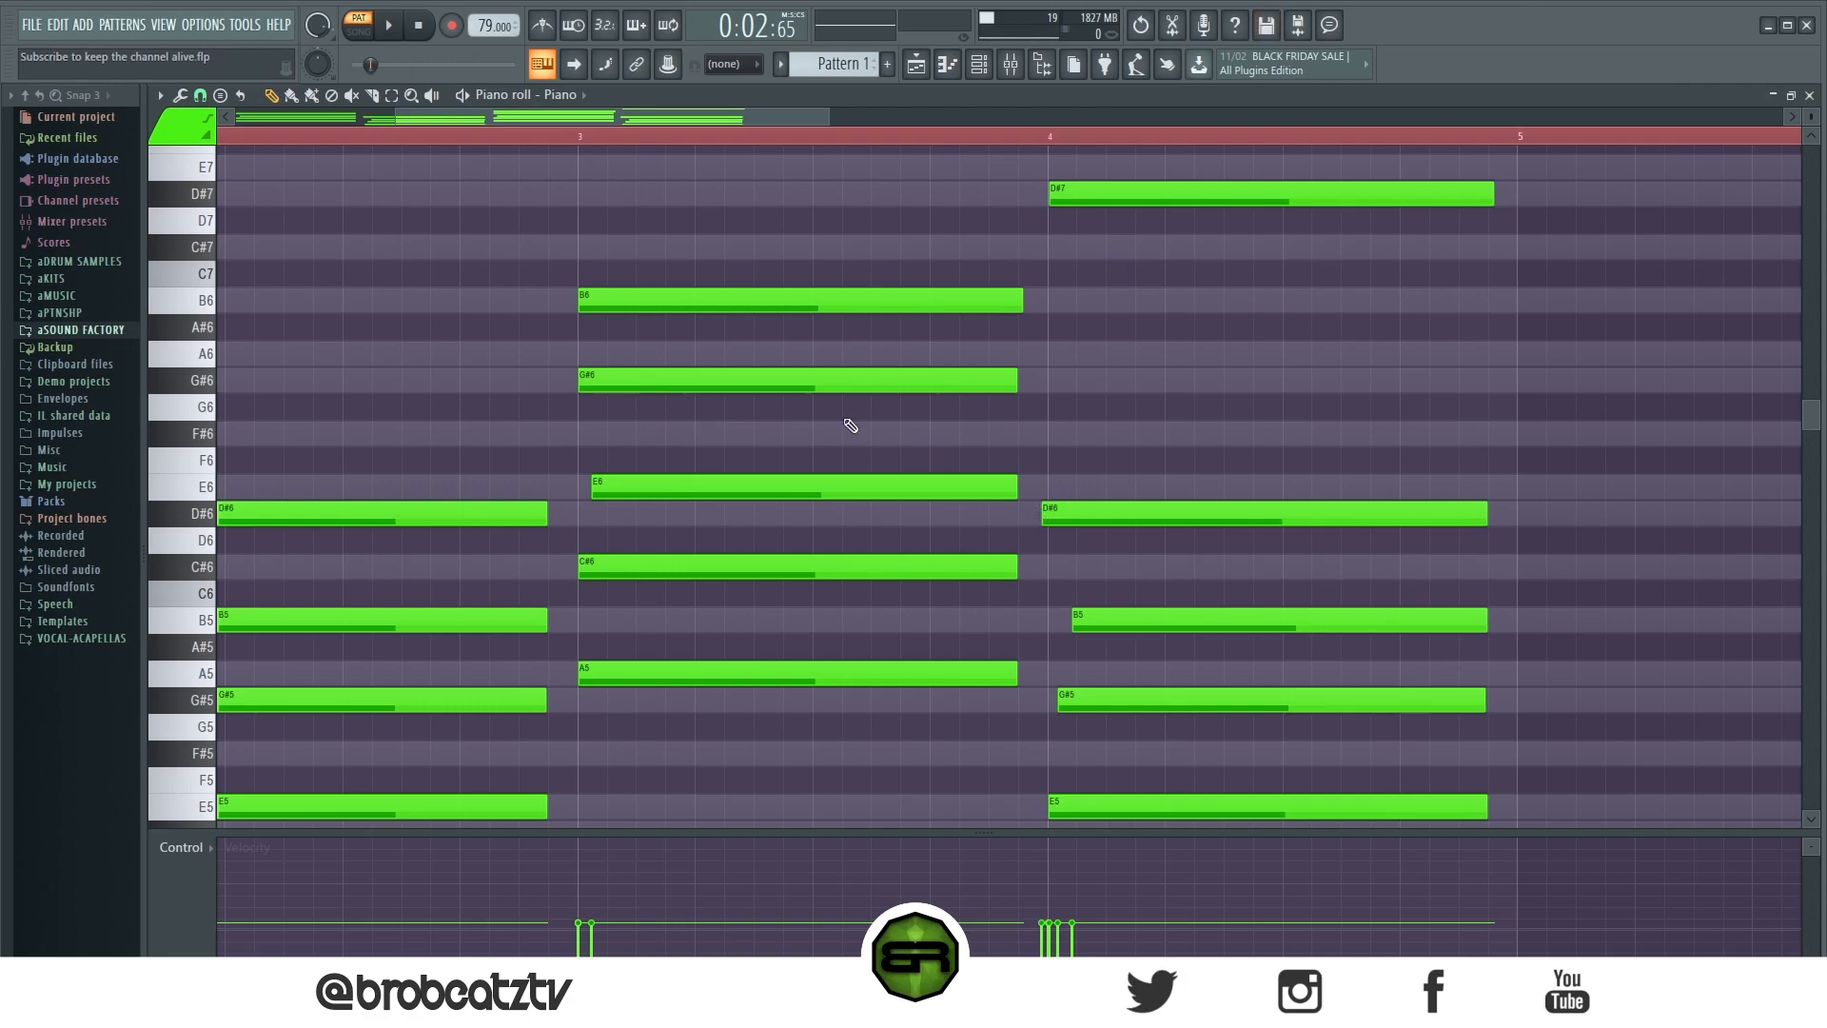
# Step: Stagger the chord entries by delaying bar 3's G#6 and E6 and bar 4's D#6, and starting bar 4's B5 and G#5 slightly earlier
pyautogui.moveTo(576, 387); pyautogui.dragTo(584, 387)
pyautogui.moveTo(592, 486); pyautogui.dragTo(644, 502)
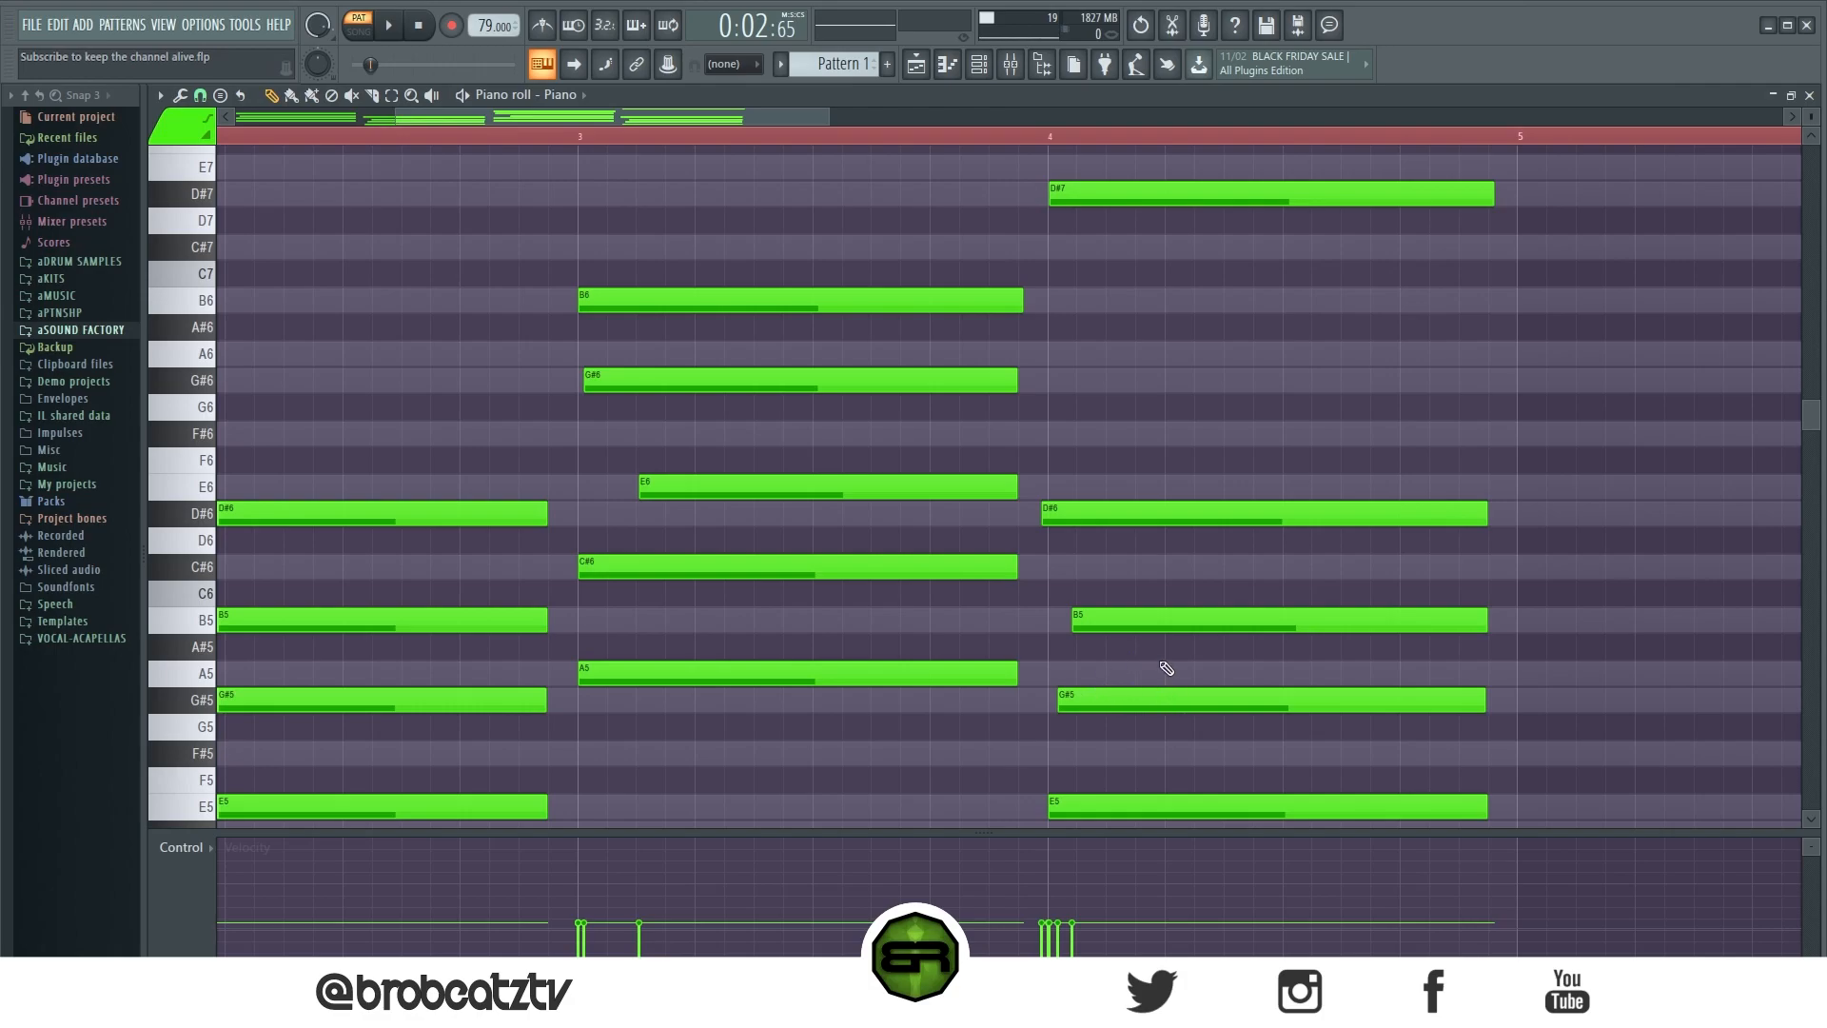
pyautogui.scroll(-3, 1167, 670)
pyautogui.moveTo(1041, 439); pyautogui.dragTo(1113, 462)
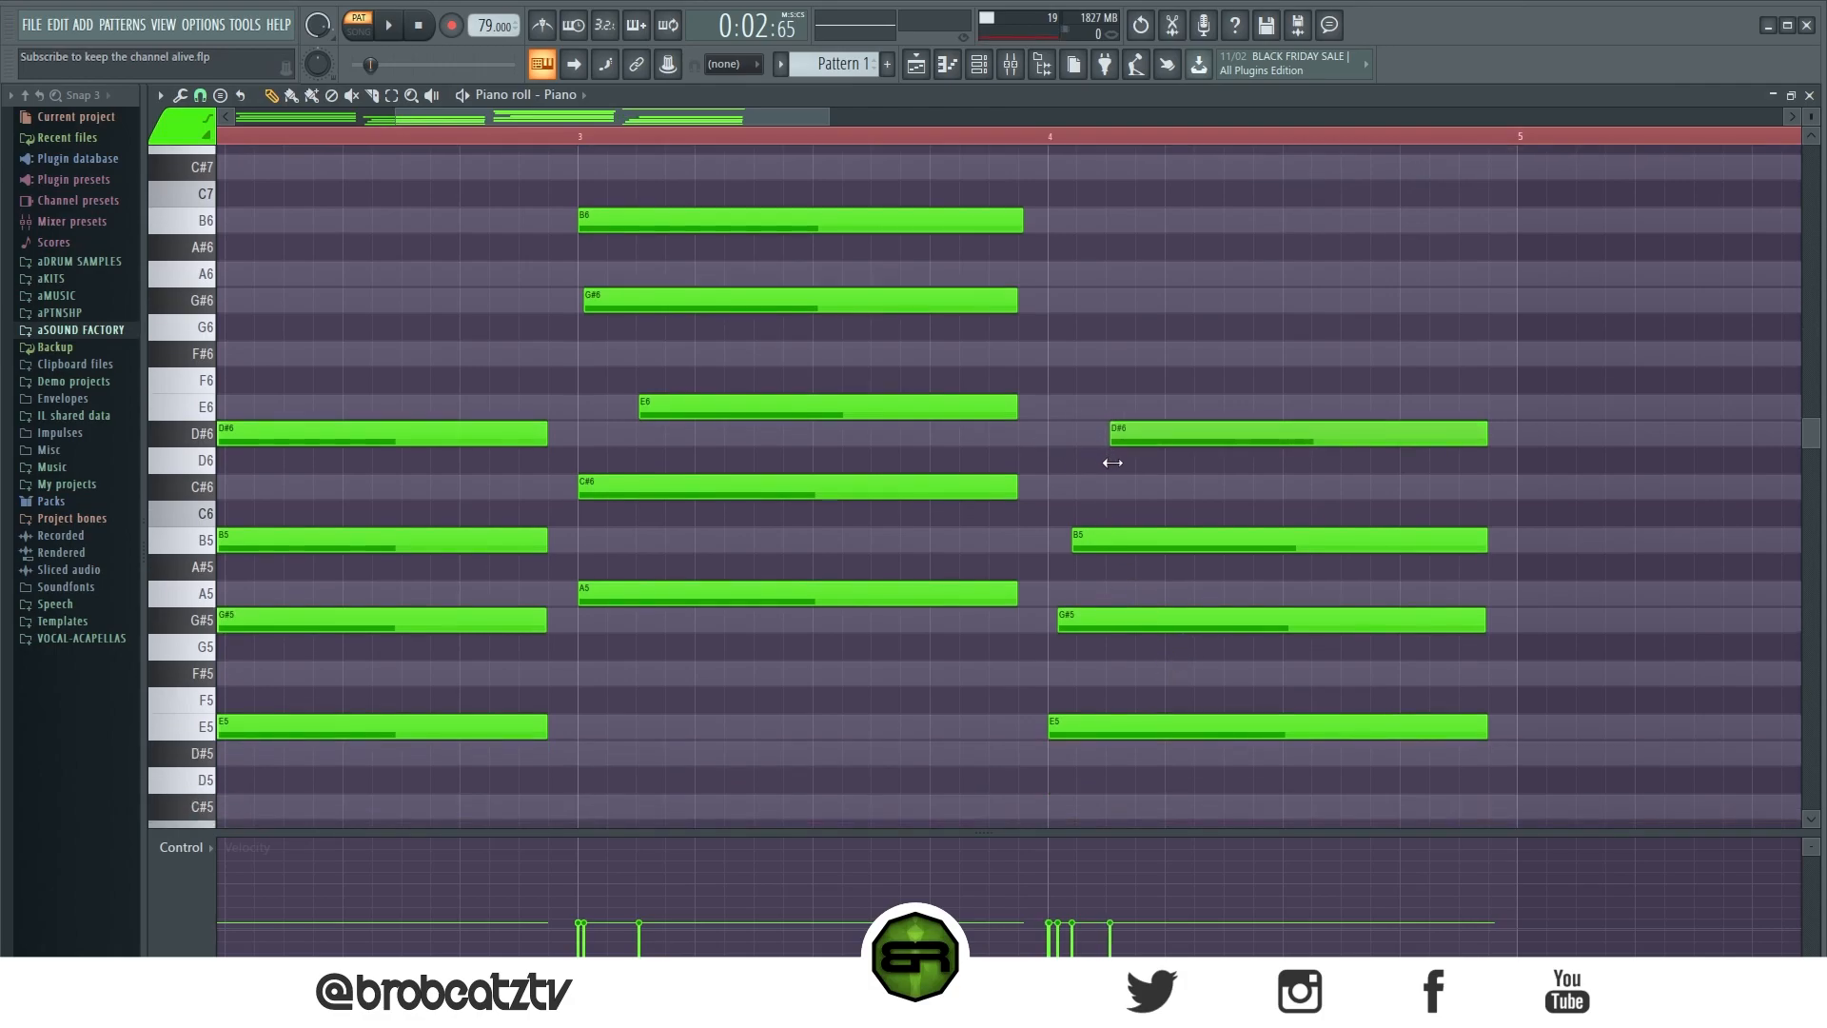
pyautogui.moveTo(1076, 550); pyautogui.dragTo(1070, 549)
pyautogui.moveTo(1063, 628); pyautogui.dragTo(1055, 628)
# Step: Play back the whole four-bar progression from the beginning
pyautogui.keyDown('ctrl'); pyautogui.rightClick(1320, 250); pyautogui.keyUp('ctrl')
pyautogui.press('space')
pyautogui.press('space')
pyautogui.click(233, 141)
pyautogui.press('space')
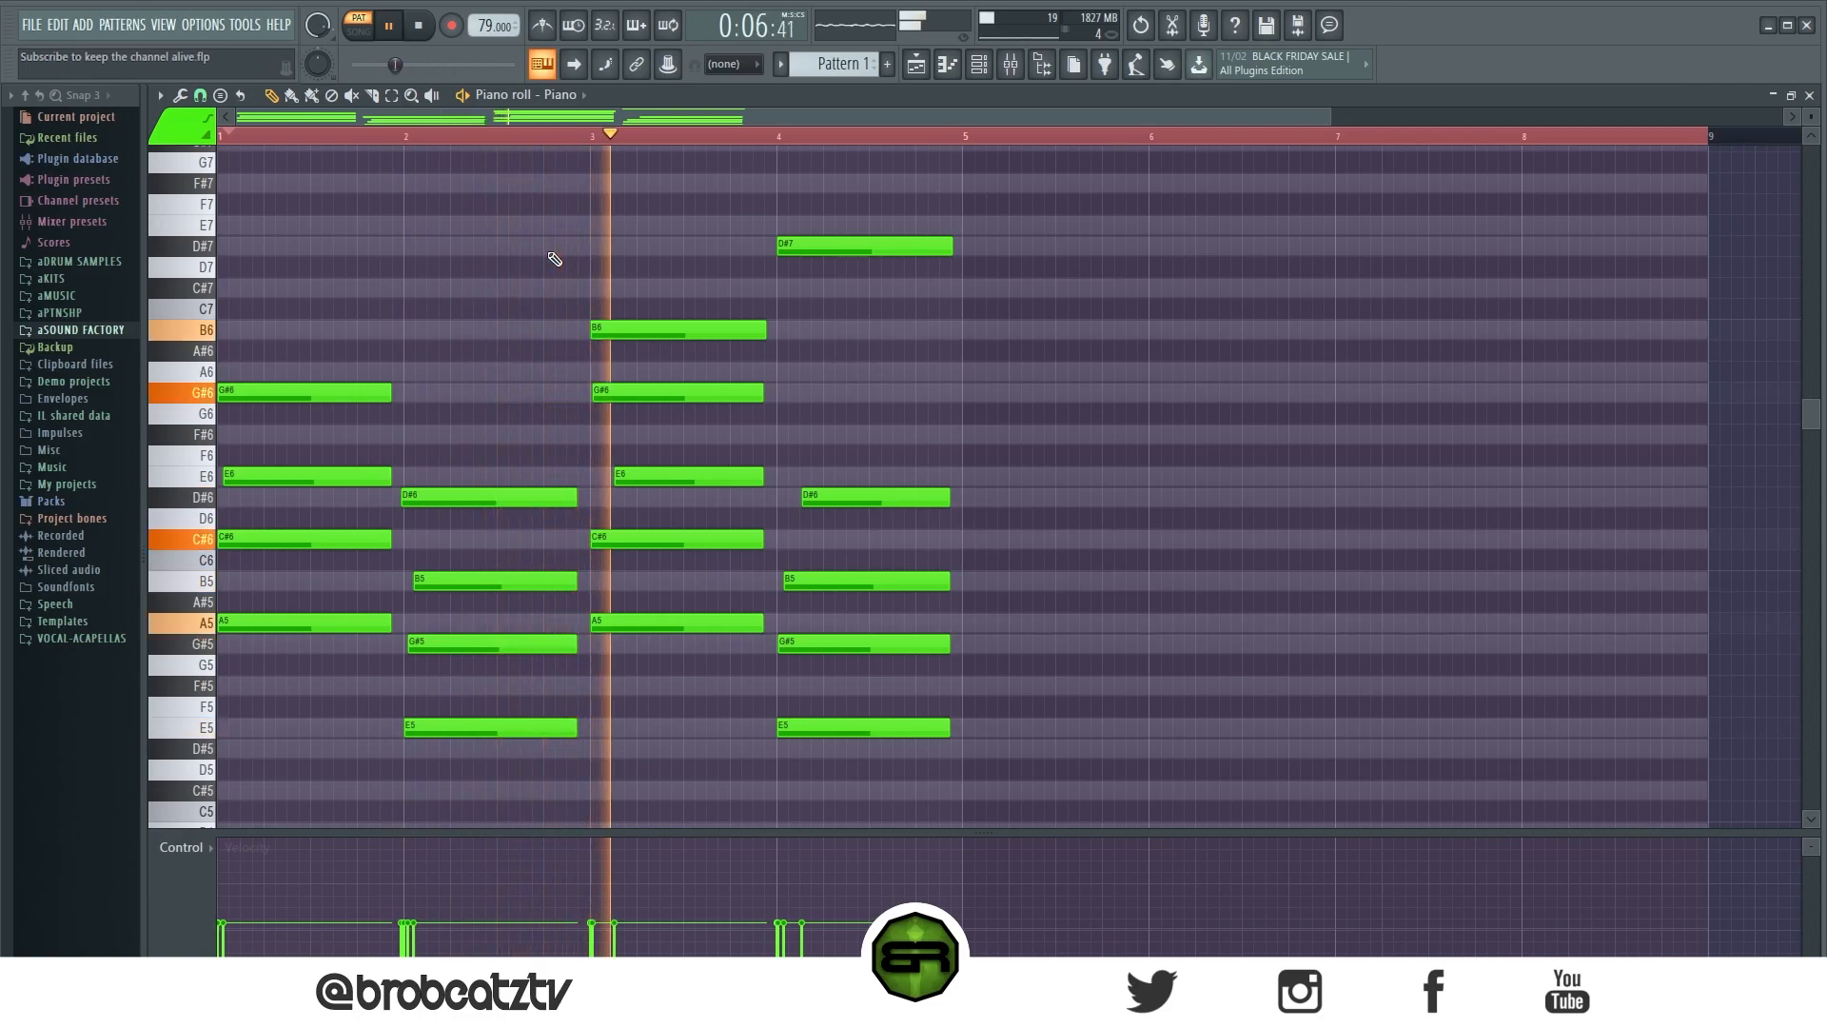
# Step: Start bar 3's E6 and bar 4's D#6 slightly earlier and stop playback
pyautogui.moveTo(630, 475); pyautogui.dragTo(626, 475)
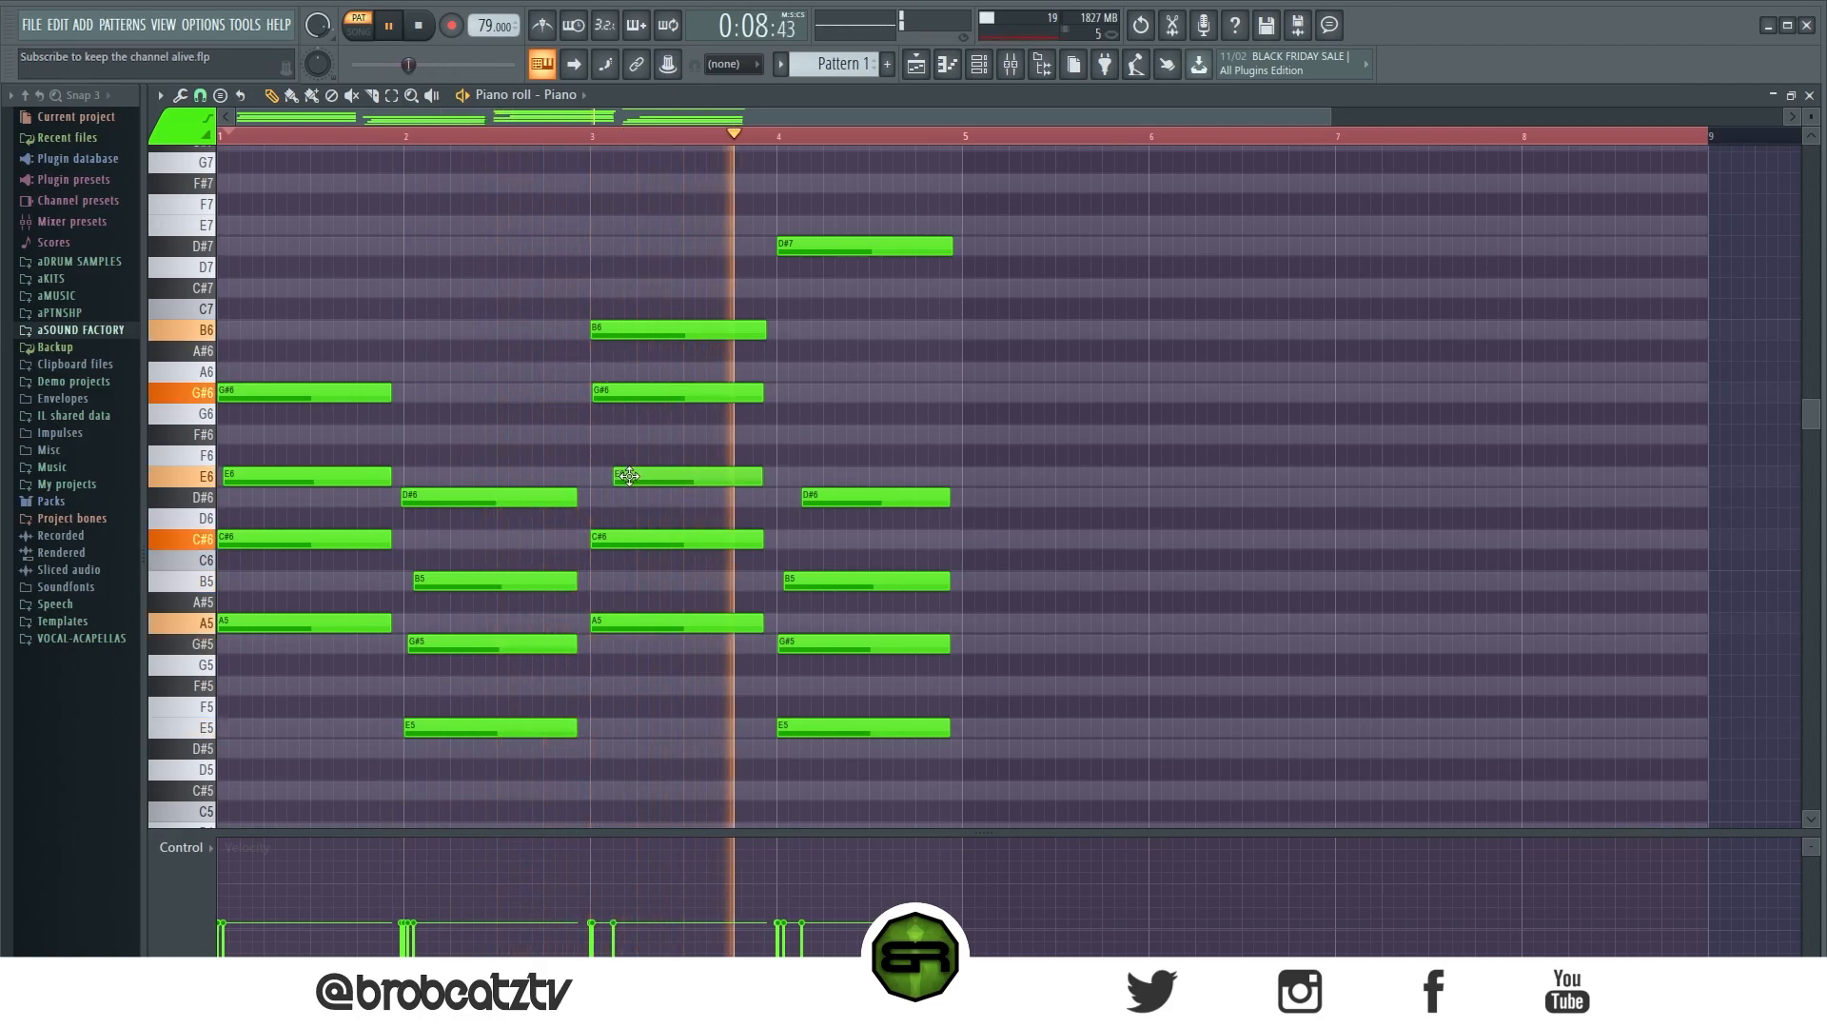
pyautogui.moveTo(805, 506); pyautogui.dragTo(802, 505)
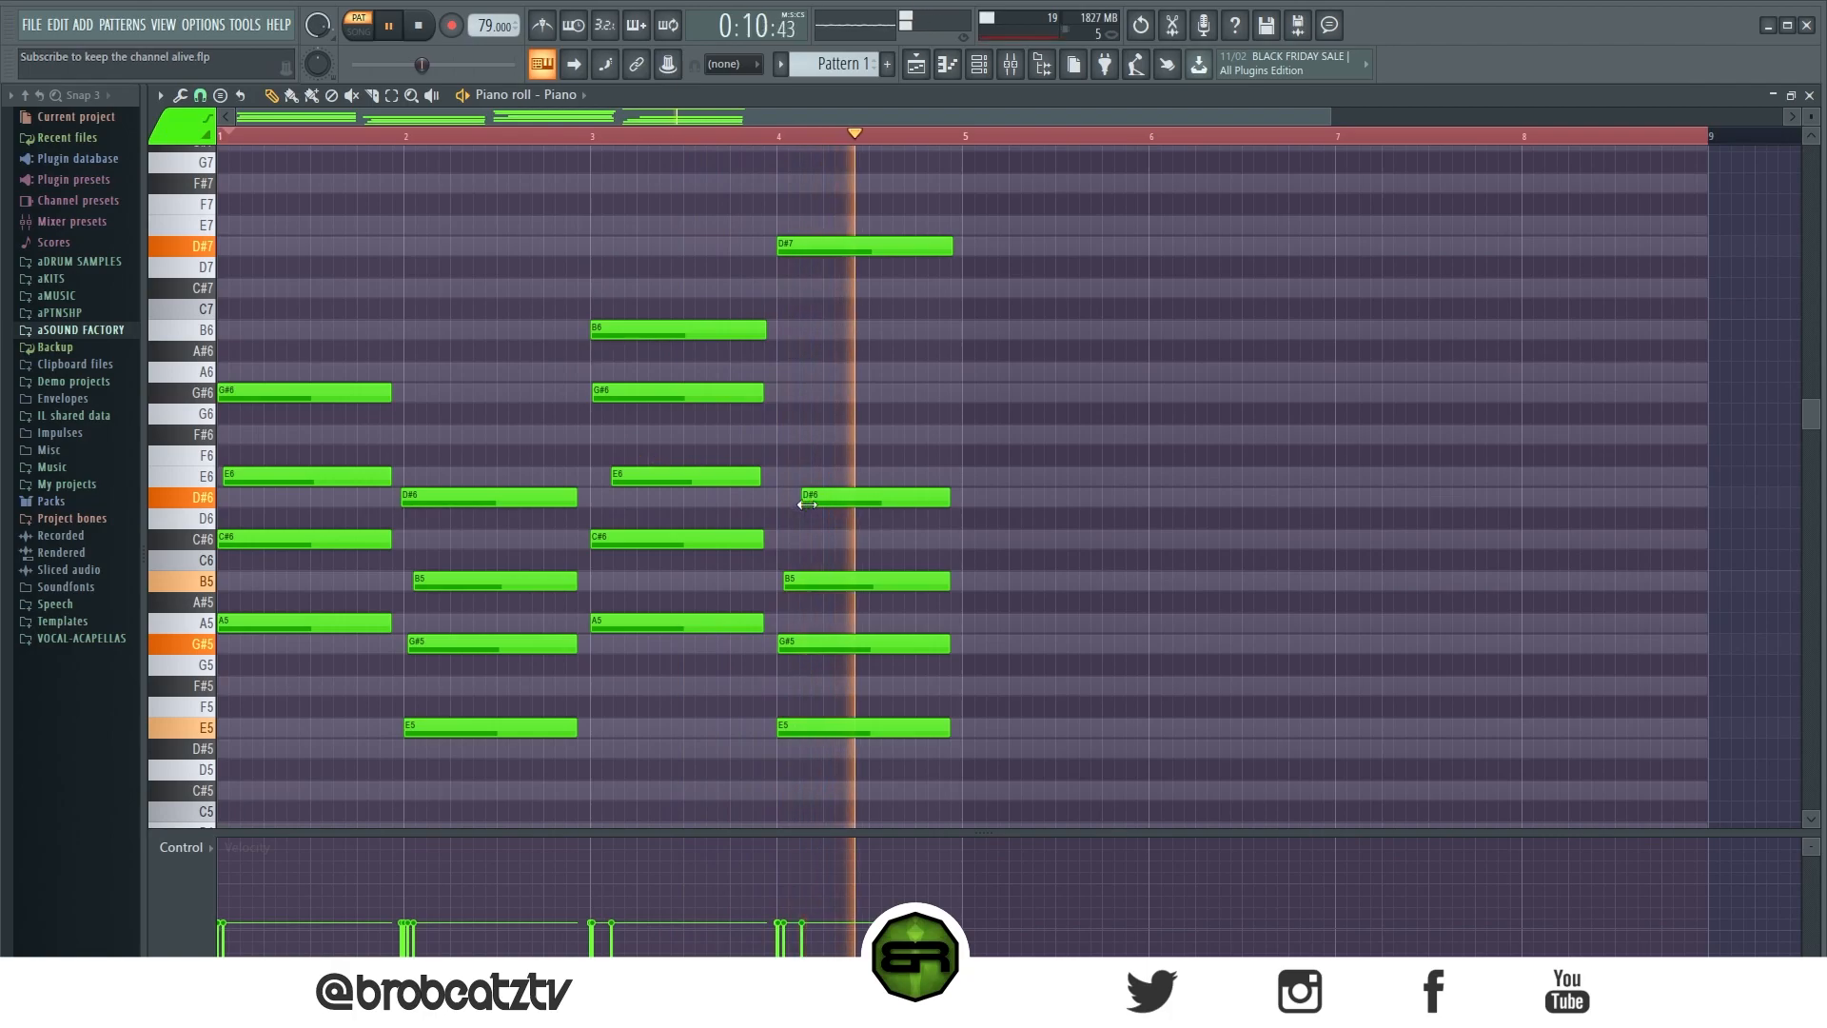
pyautogui.press('space')
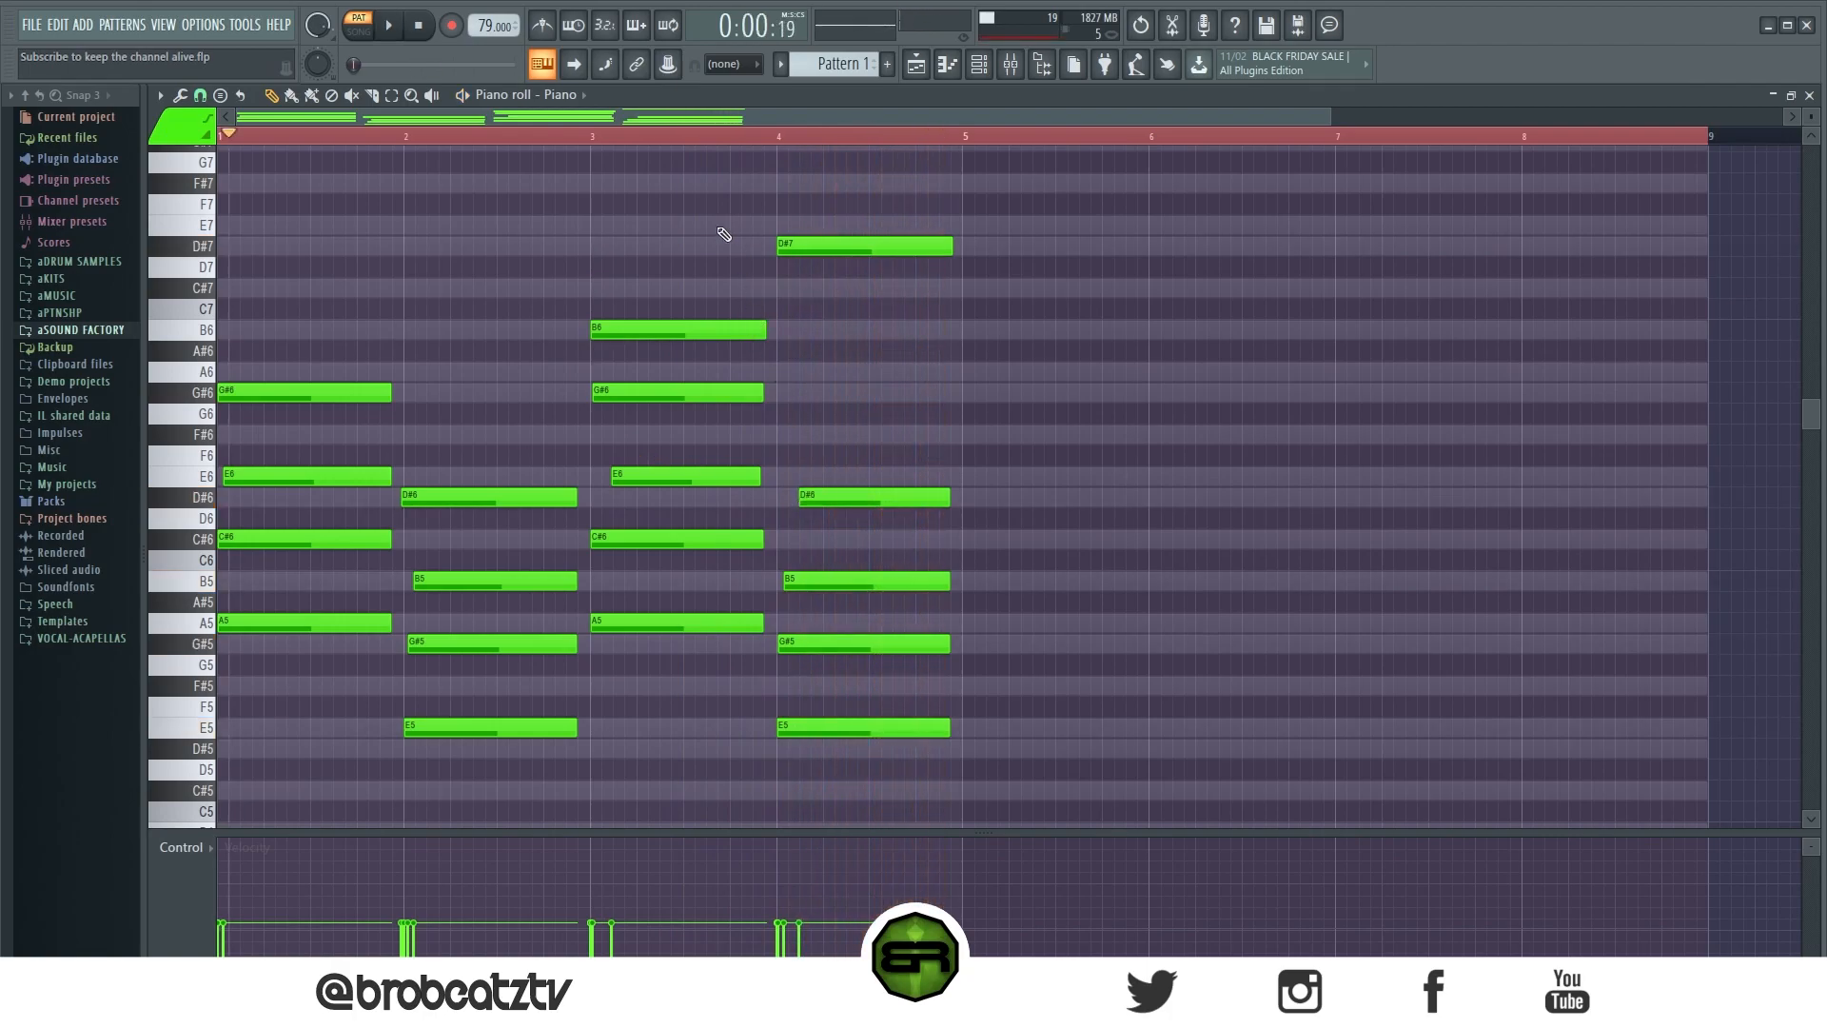
# Step: Duplicate the whole four-bar progression into bars 5 to 8
pyautogui.hotkey('ctrl', 'a')
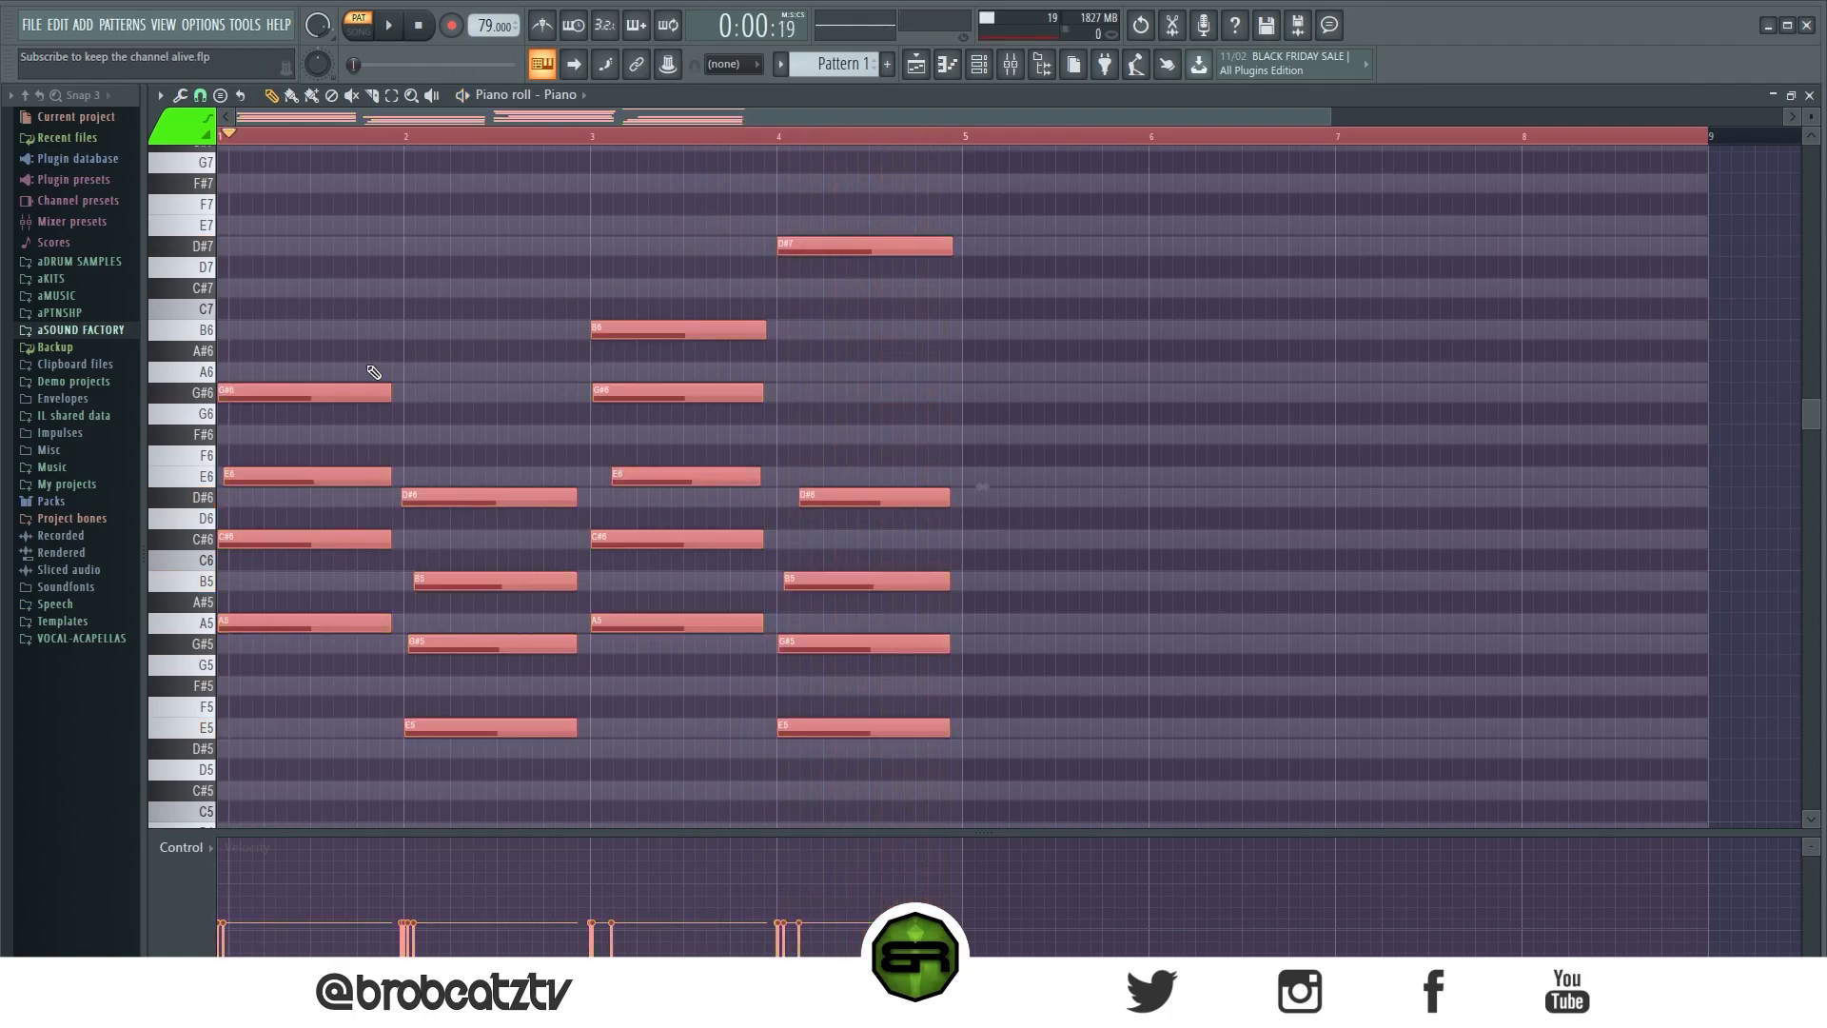
pyautogui.moveTo(315, 385); pyautogui.dragTo(1062, 381)
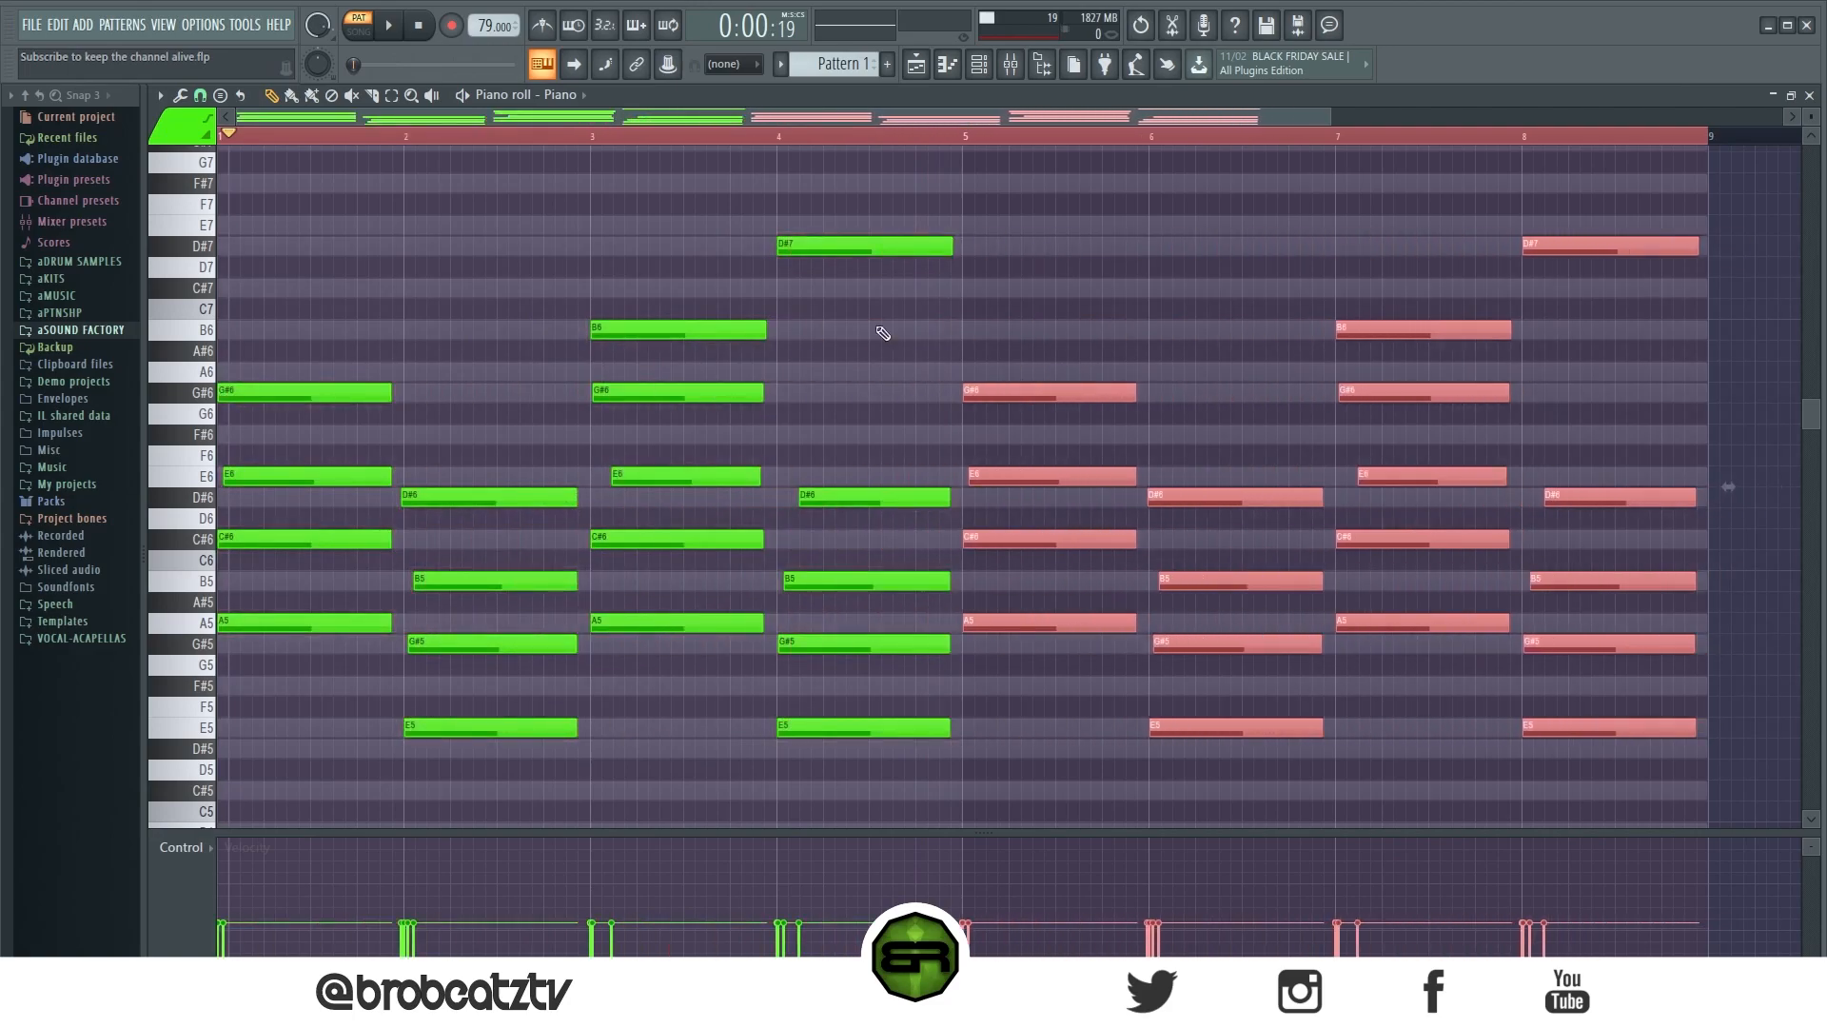
# Step: Deselect the notes and shorten bar 1's G#6 to about one beat
pyautogui.hotkey('ctrl', 'd')
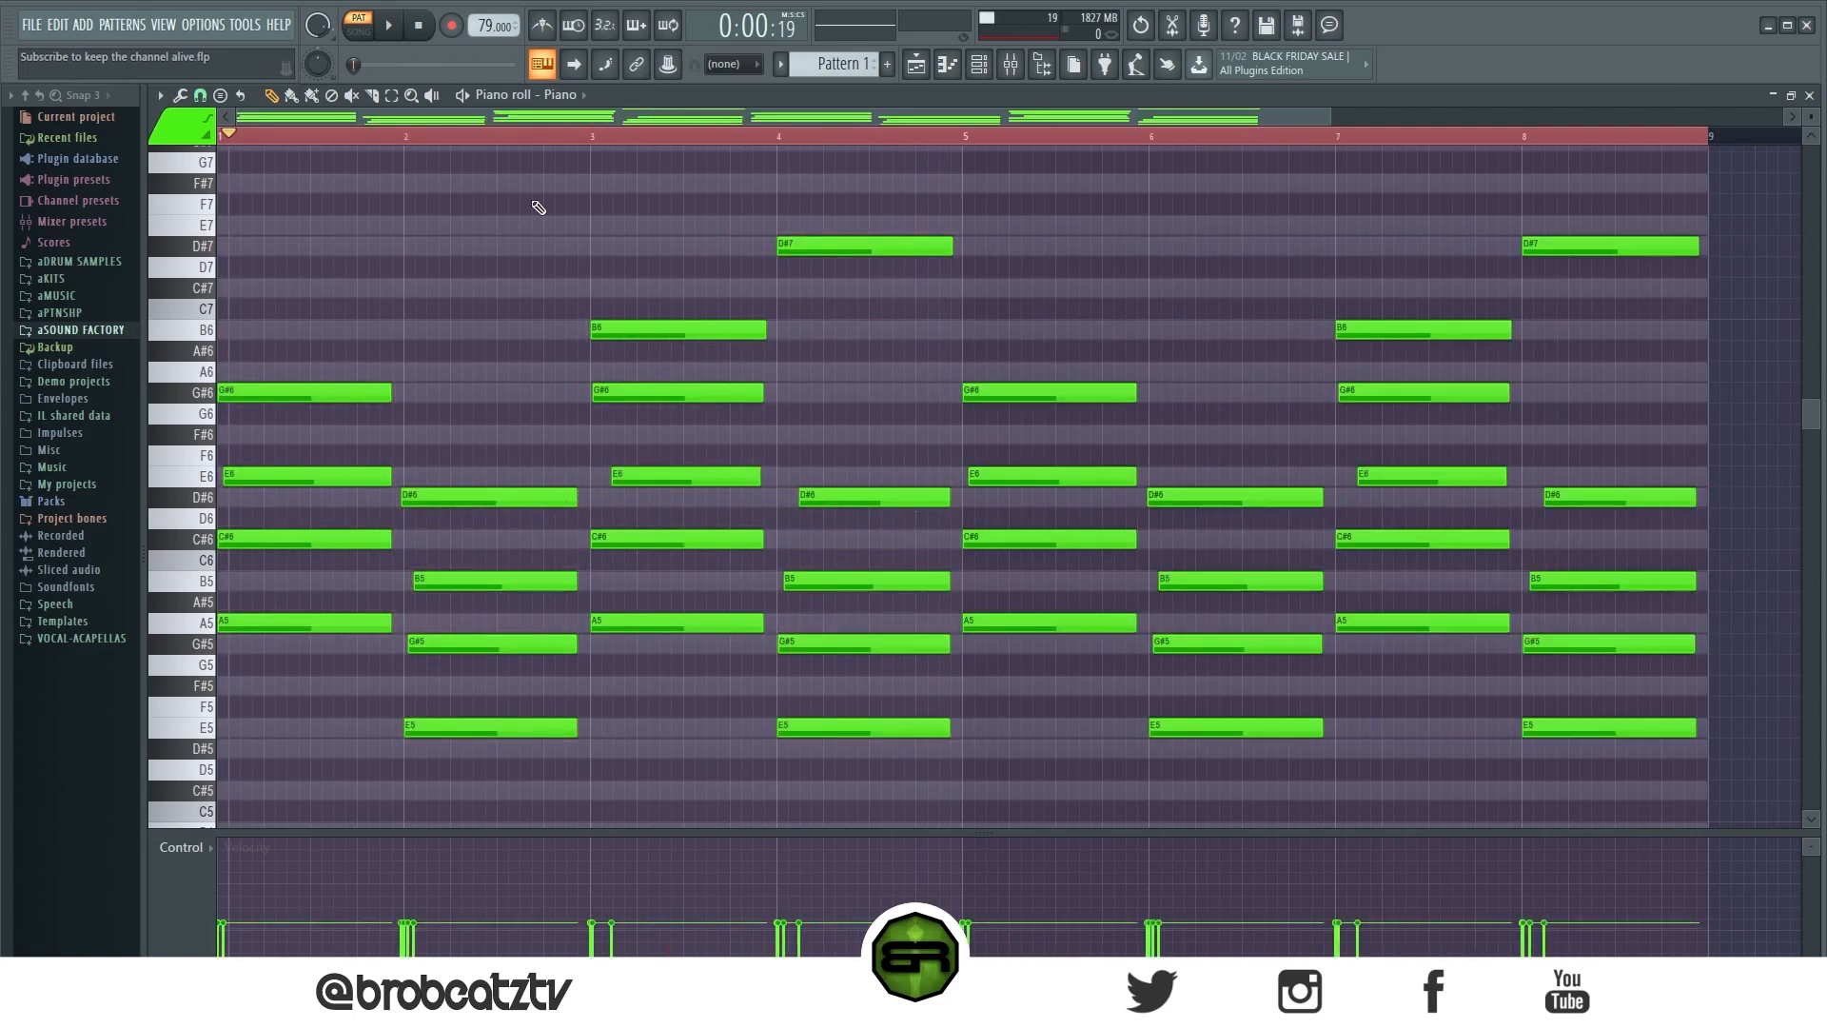
pyautogui.click(438, 136)
pyautogui.scroll(1, 395, 122)
pyautogui.scroll(4, 371, 143)
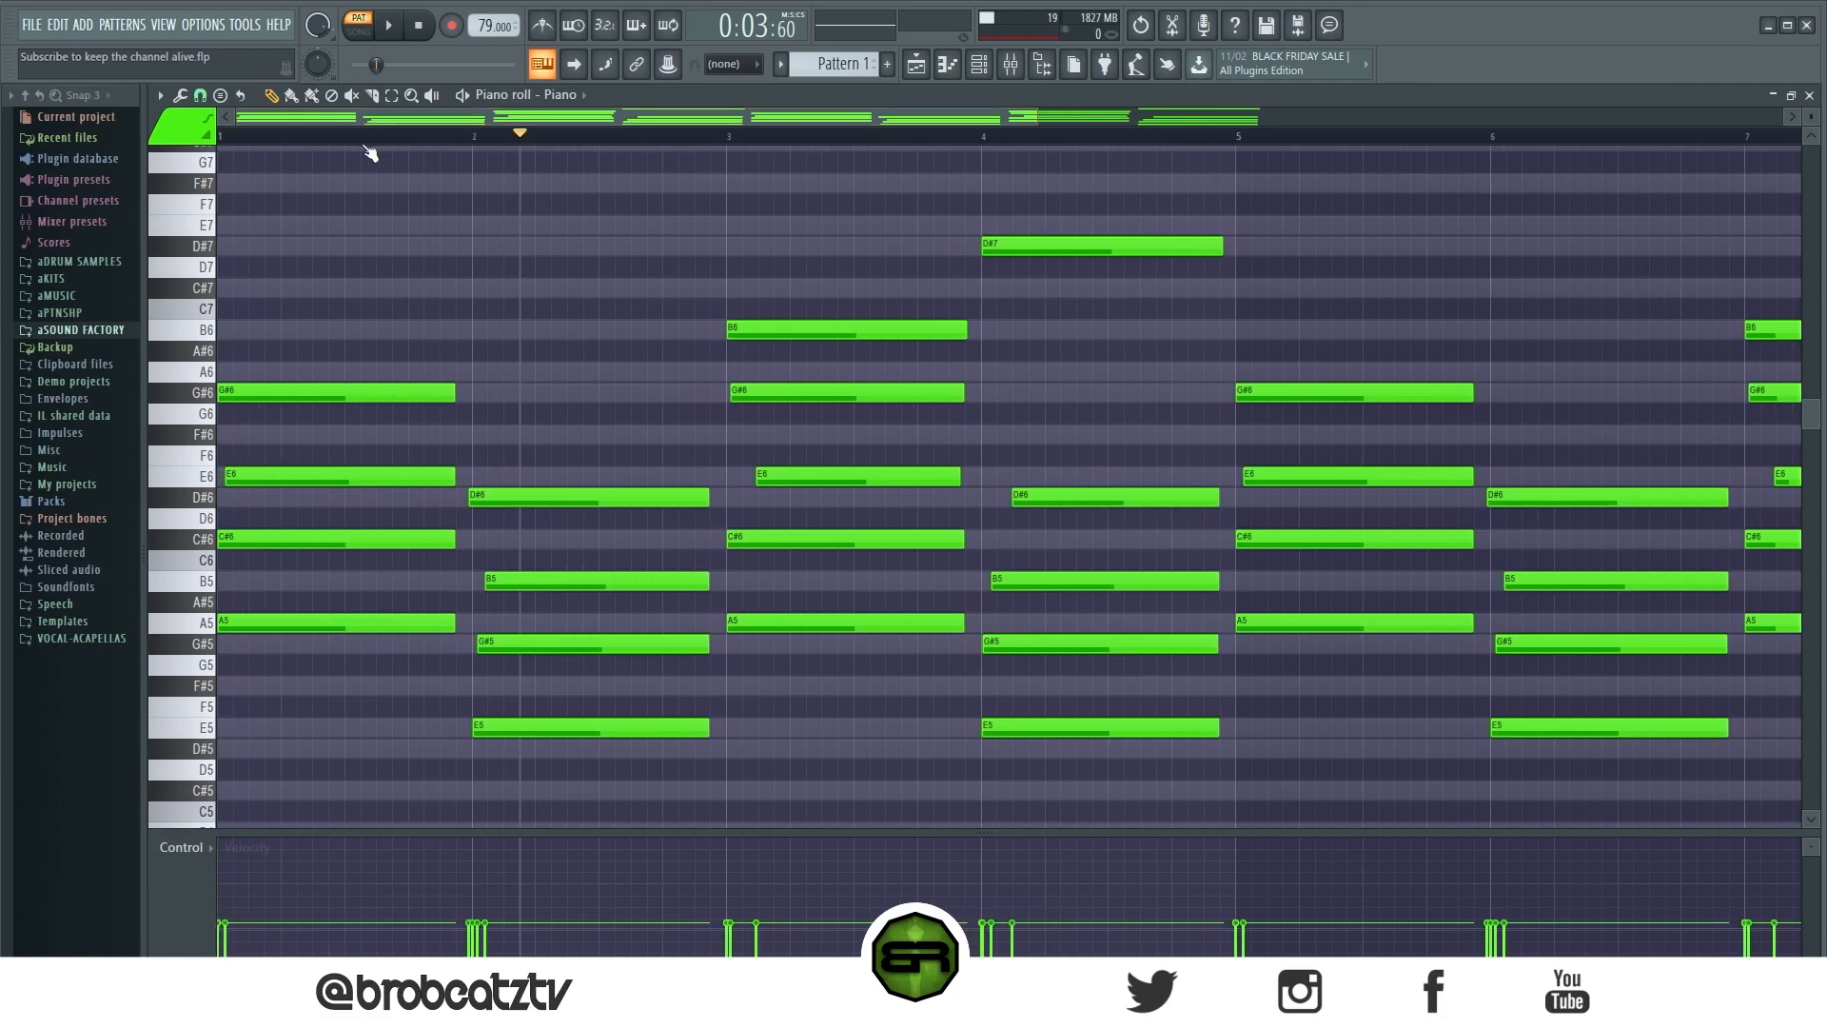
pyautogui.moveTo(543, 396); pyautogui.dragTo(298, 418)
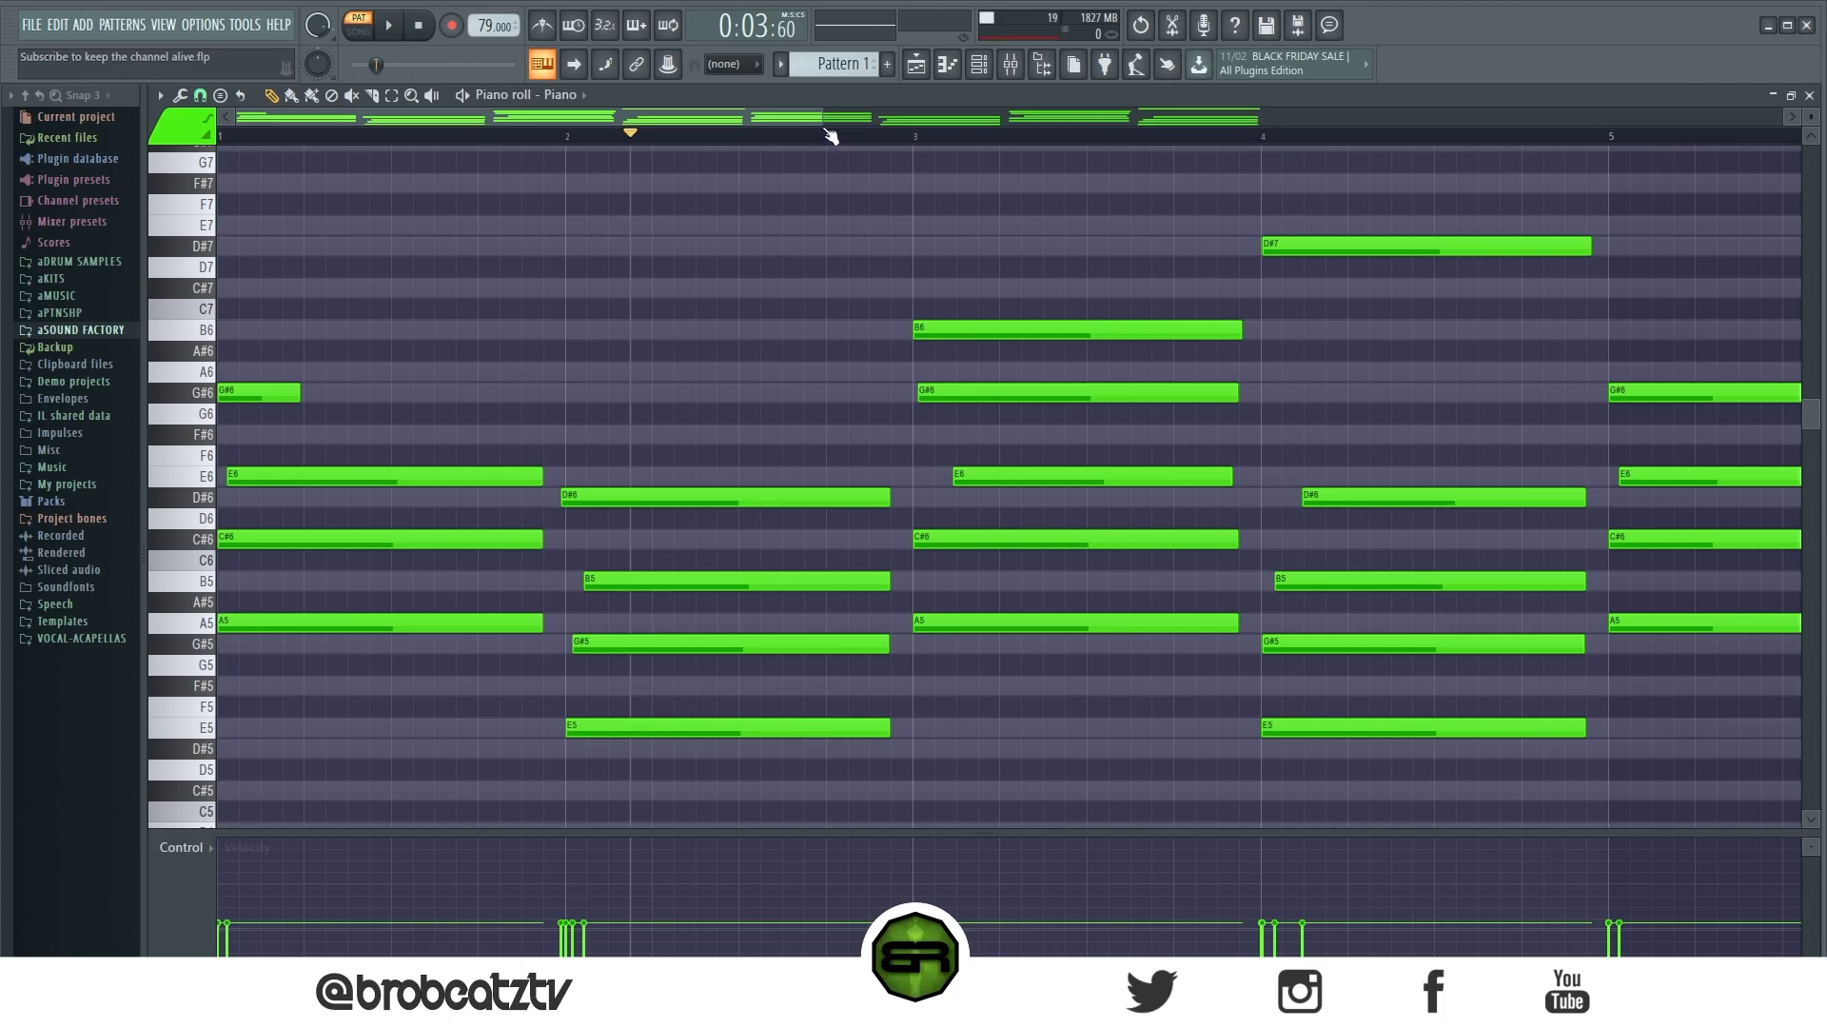
# Step: Add a short A6 overlapping the end of bar 1's shortened G#6, followed by G#6, A6 and G#6, with the last crossing slightly into bar 2
pyautogui.moveTo(1813, 123); pyautogui.dragTo(1813, 115)
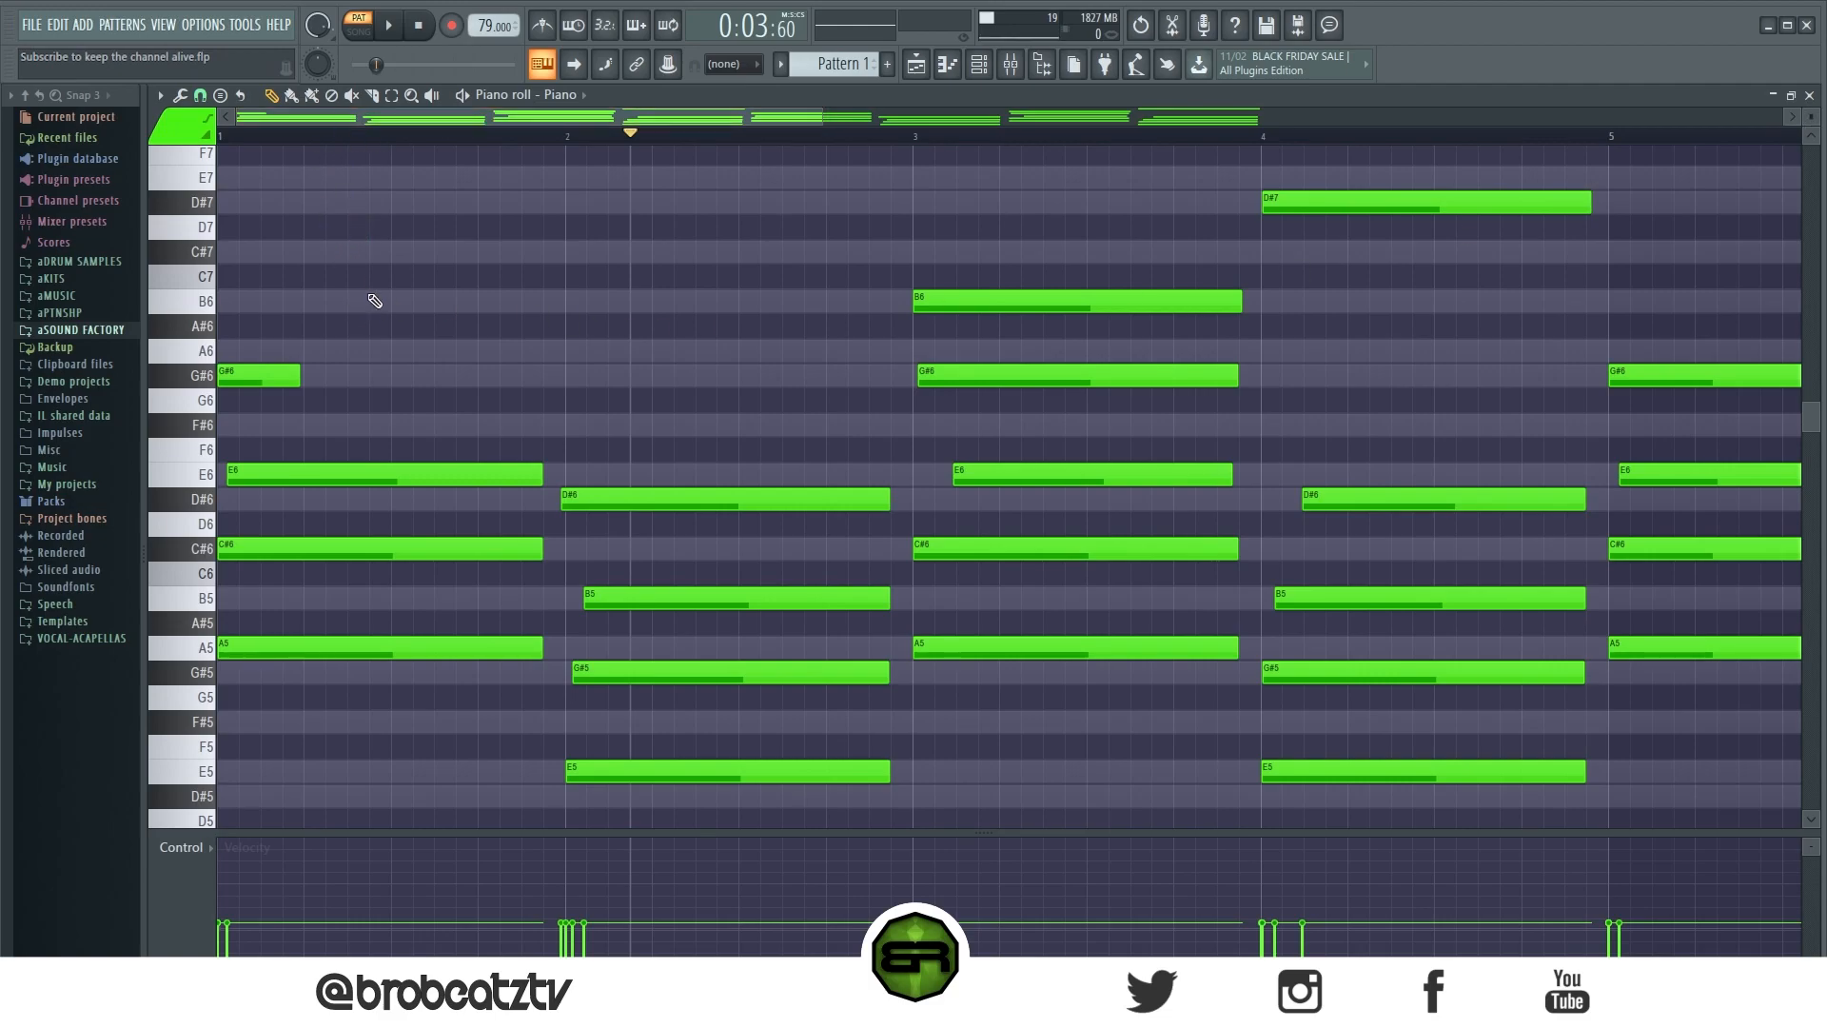
pyautogui.click(269, 348)
pyautogui.moveTo(352, 351); pyautogui.dragTo(396, 351)
pyautogui.click(333, 378)
pyautogui.click(480, 377)
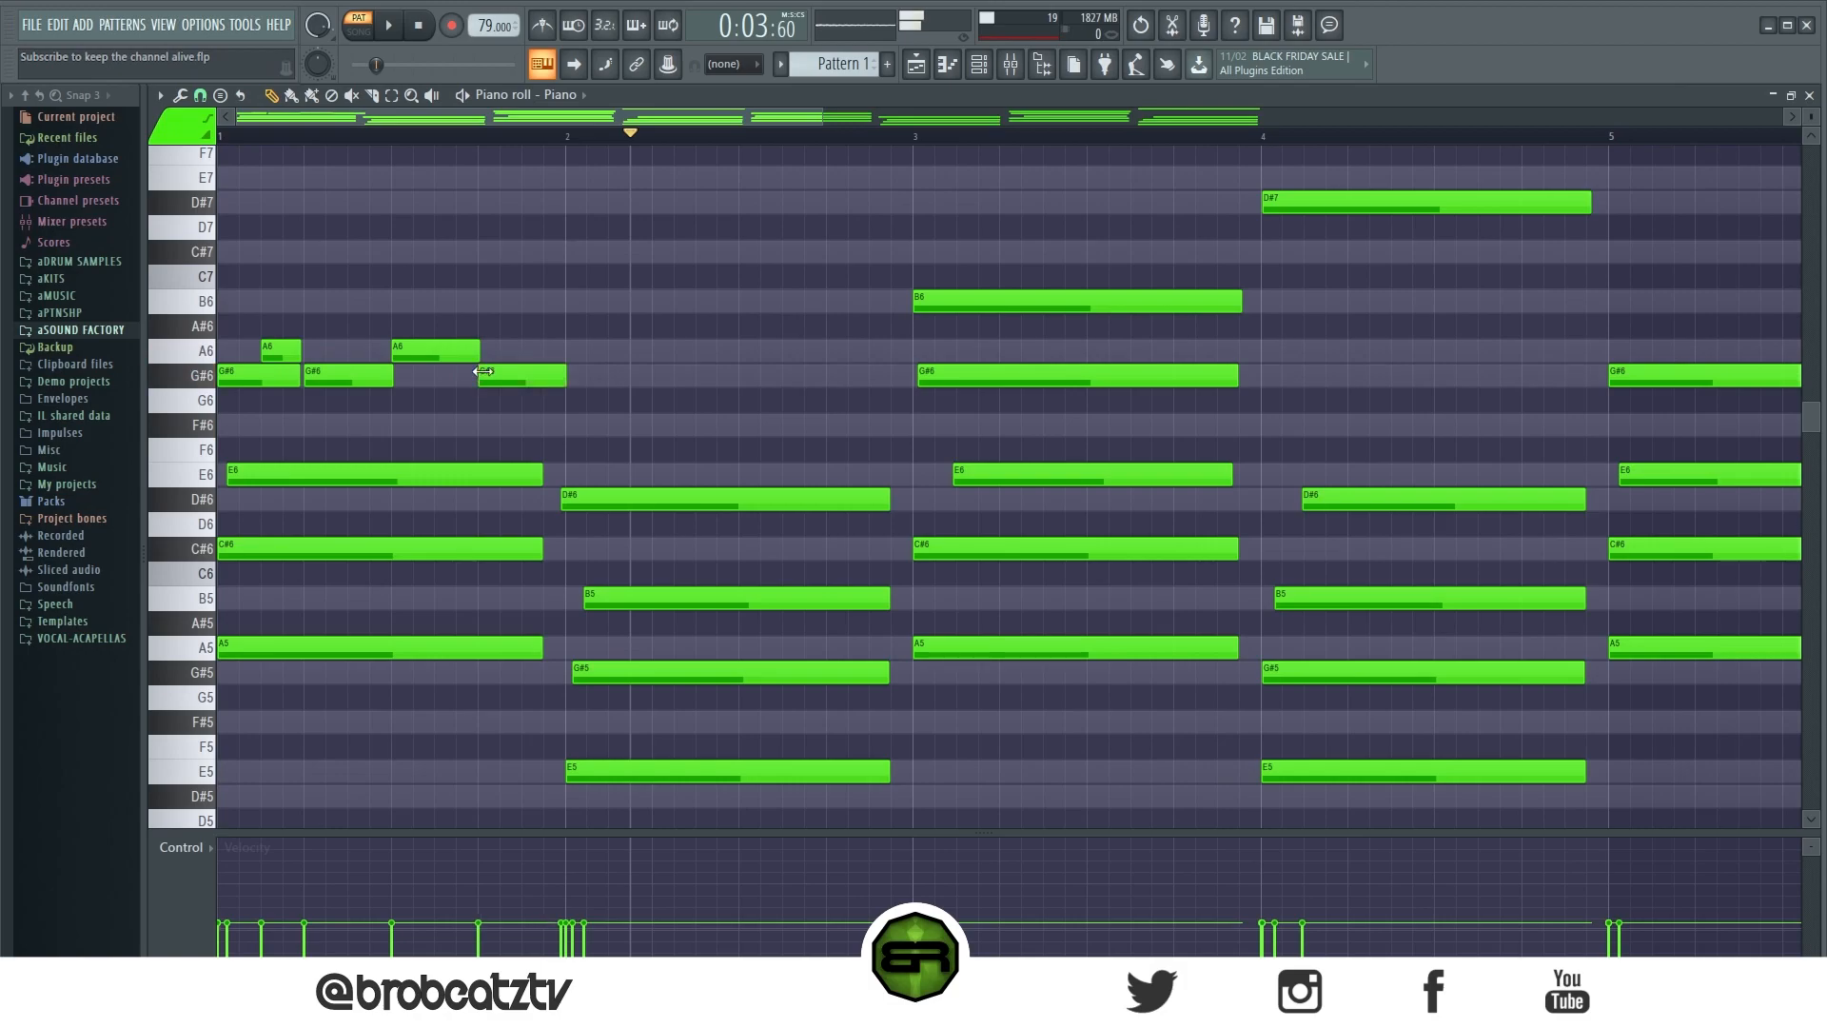
pyautogui.moveTo(566, 378); pyautogui.dragTo(573, 379)
pyautogui.click(440, 251)
pyautogui.click(528, 326)
pyautogui.click(592, 350)
pyautogui.click(659, 400)
pyautogui.rightClick(701, 399)
pyautogui.rightClick(636, 350)
pyautogui.rightClick(571, 326)
pyautogui.rightClick(484, 253)
# Step: Lower the velocity of the four added melody notes in bar 1 and play the pattern from the beginning
pyautogui.moveTo(316, 139); pyautogui.dragTo(102, 152)
pyautogui.keyDown('ctrl'); pyautogui.click(285, 344); pyautogui.keyUp('ctrl')
pyautogui.moveTo(350, 350); pyautogui.dragTo(568, 374)
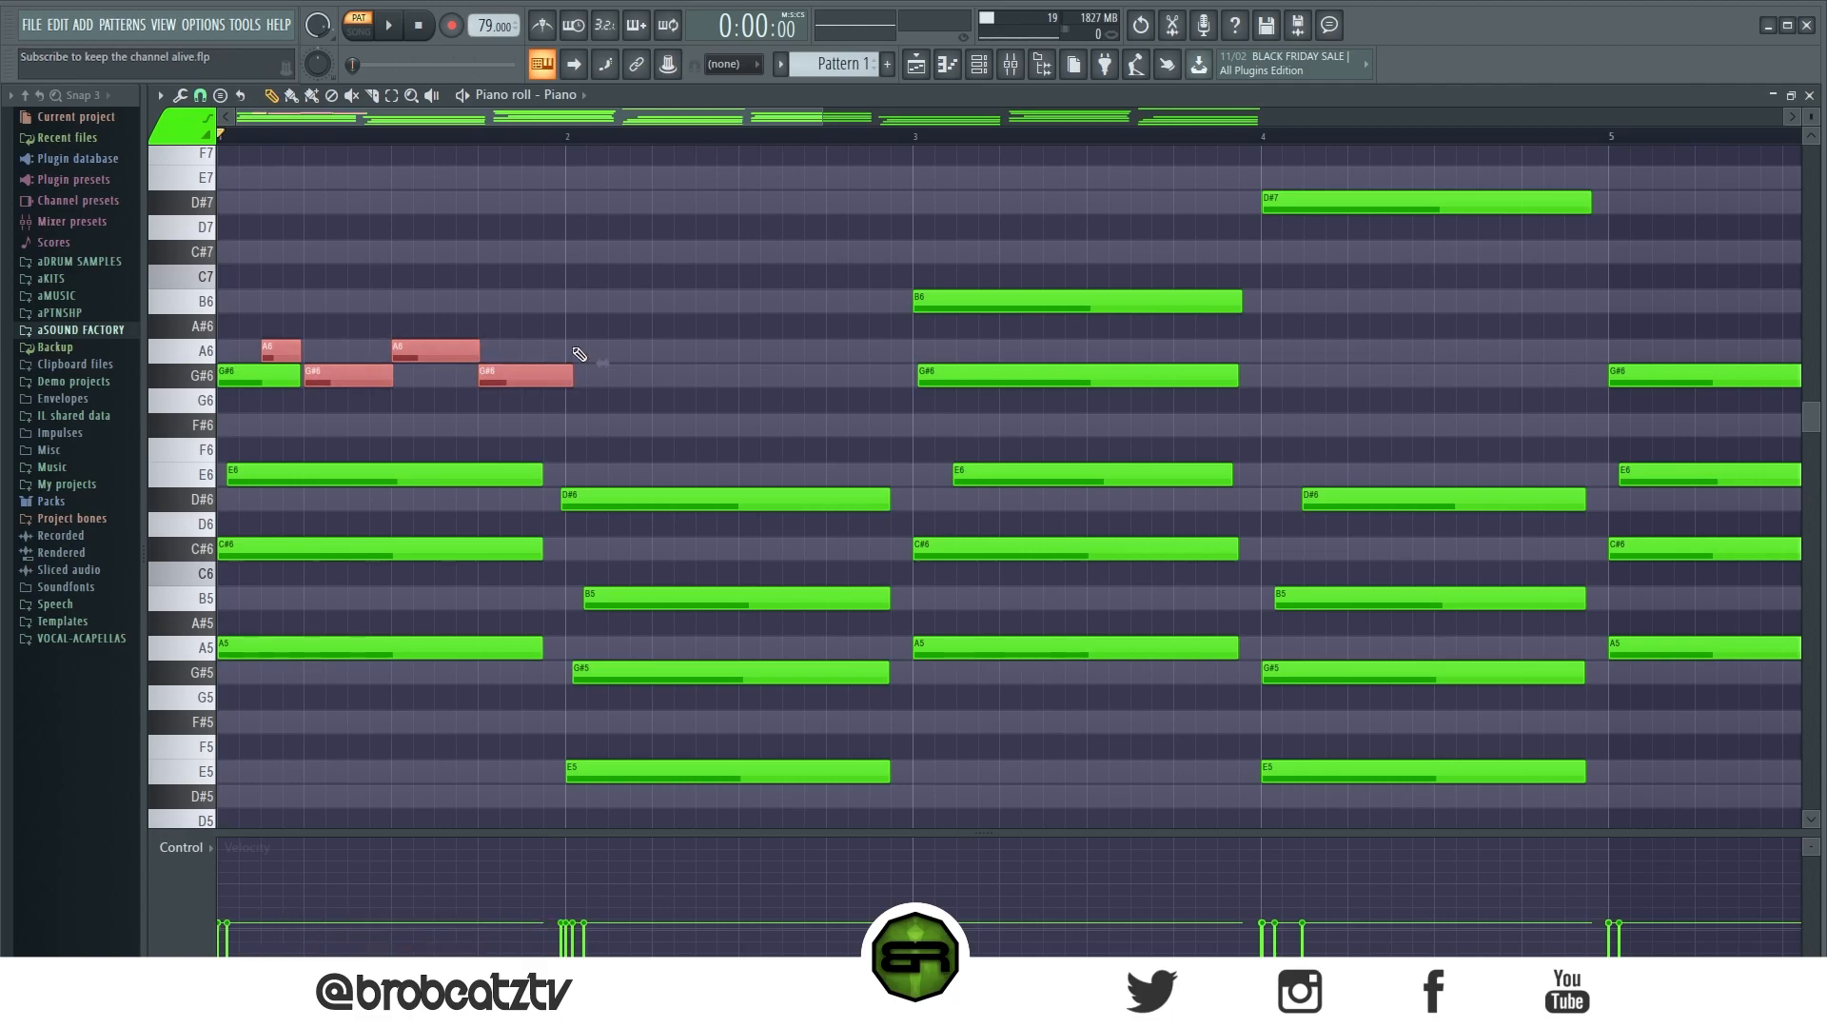
pyautogui.click(647, 274)
pyautogui.press('space')
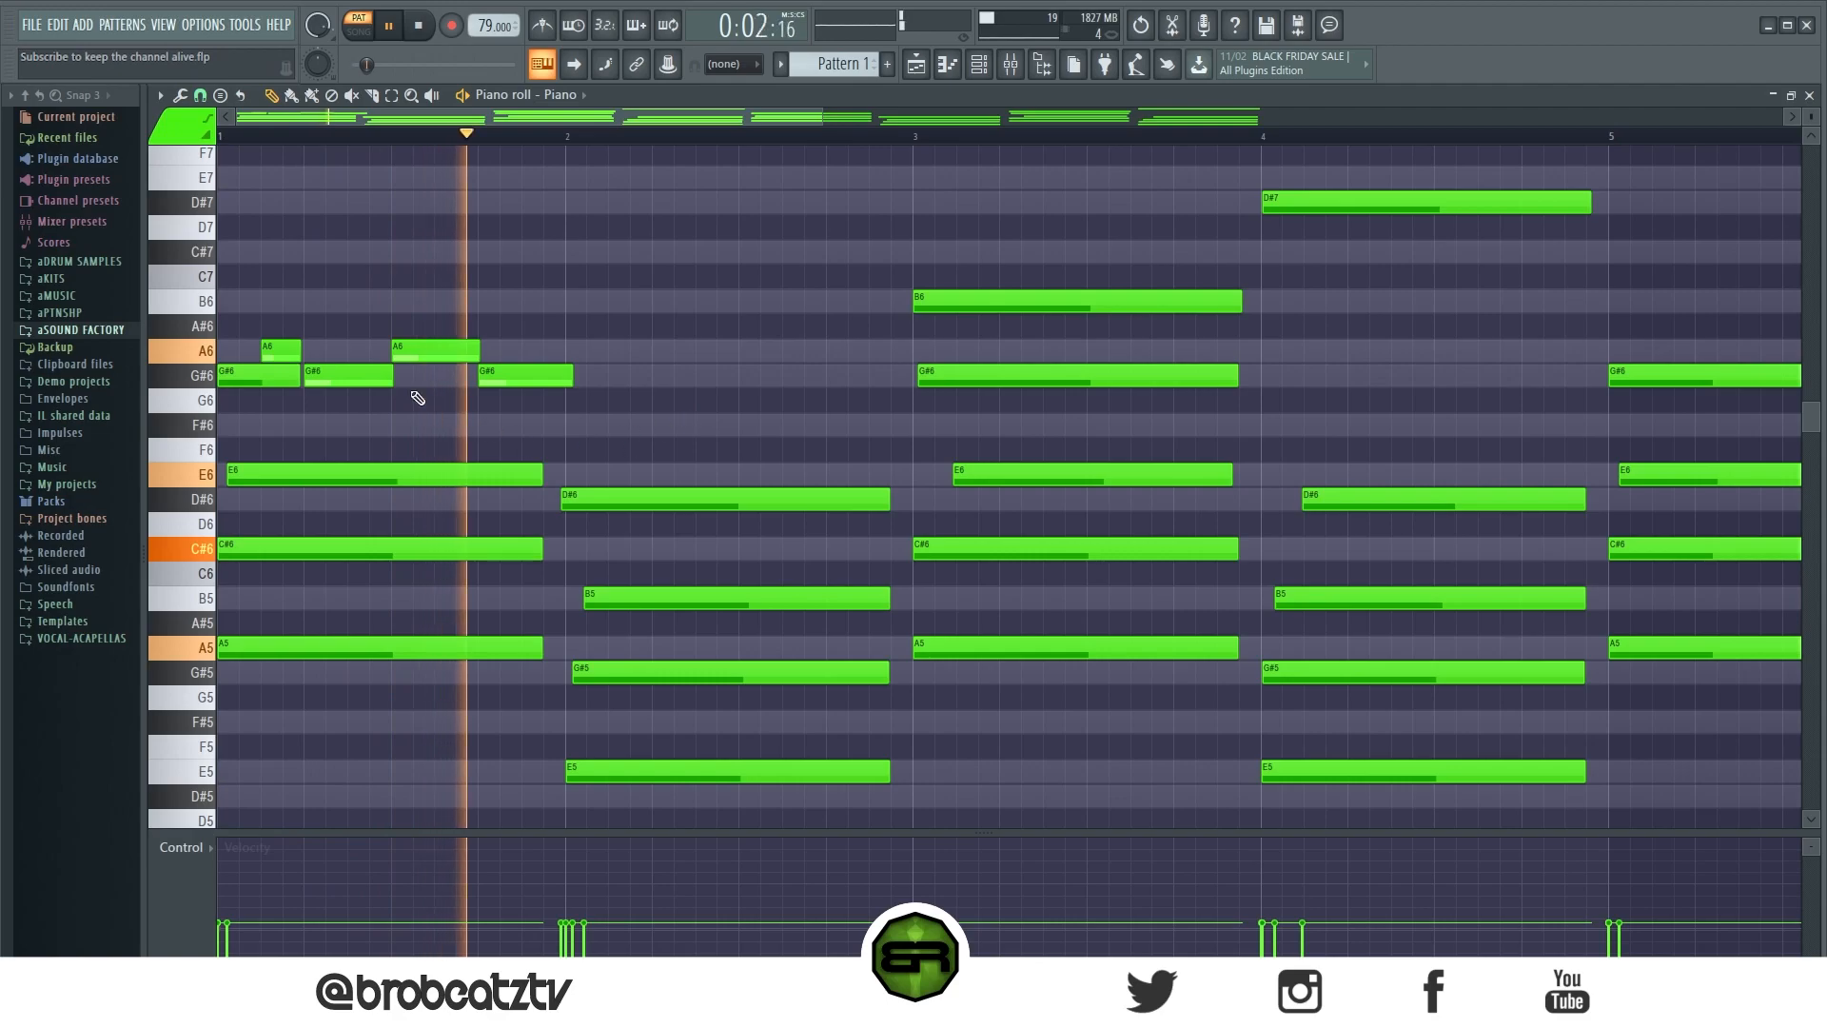
pyautogui.press('space')
pyautogui.keyDown('ctrl'); pyautogui.click(290, 346); pyautogui.keyUp('ctrl')
pyautogui.moveTo(342, 354)
pyautogui.mouseDown()
pyautogui.moveTo(440, 342)
pyautogui.moveTo(575, 367)
pyautogui.mouseUp()
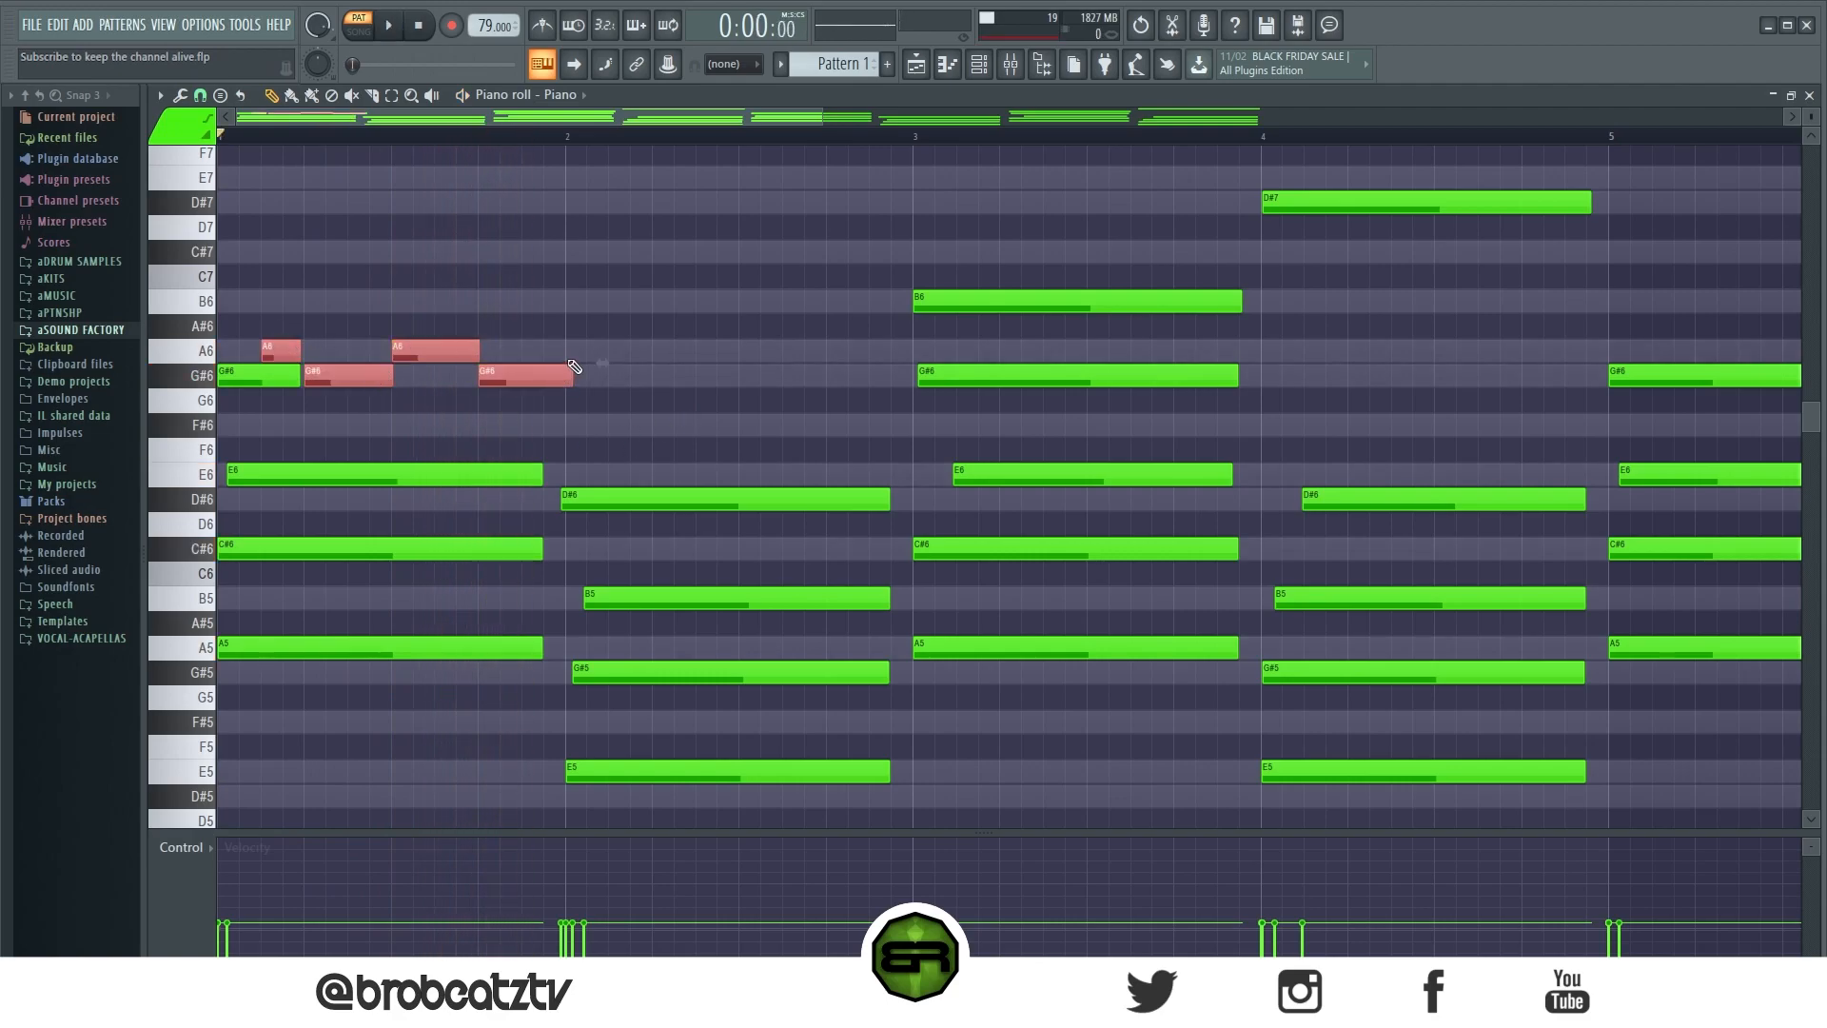
pyautogui.click(669, 340)
pyautogui.press('space')
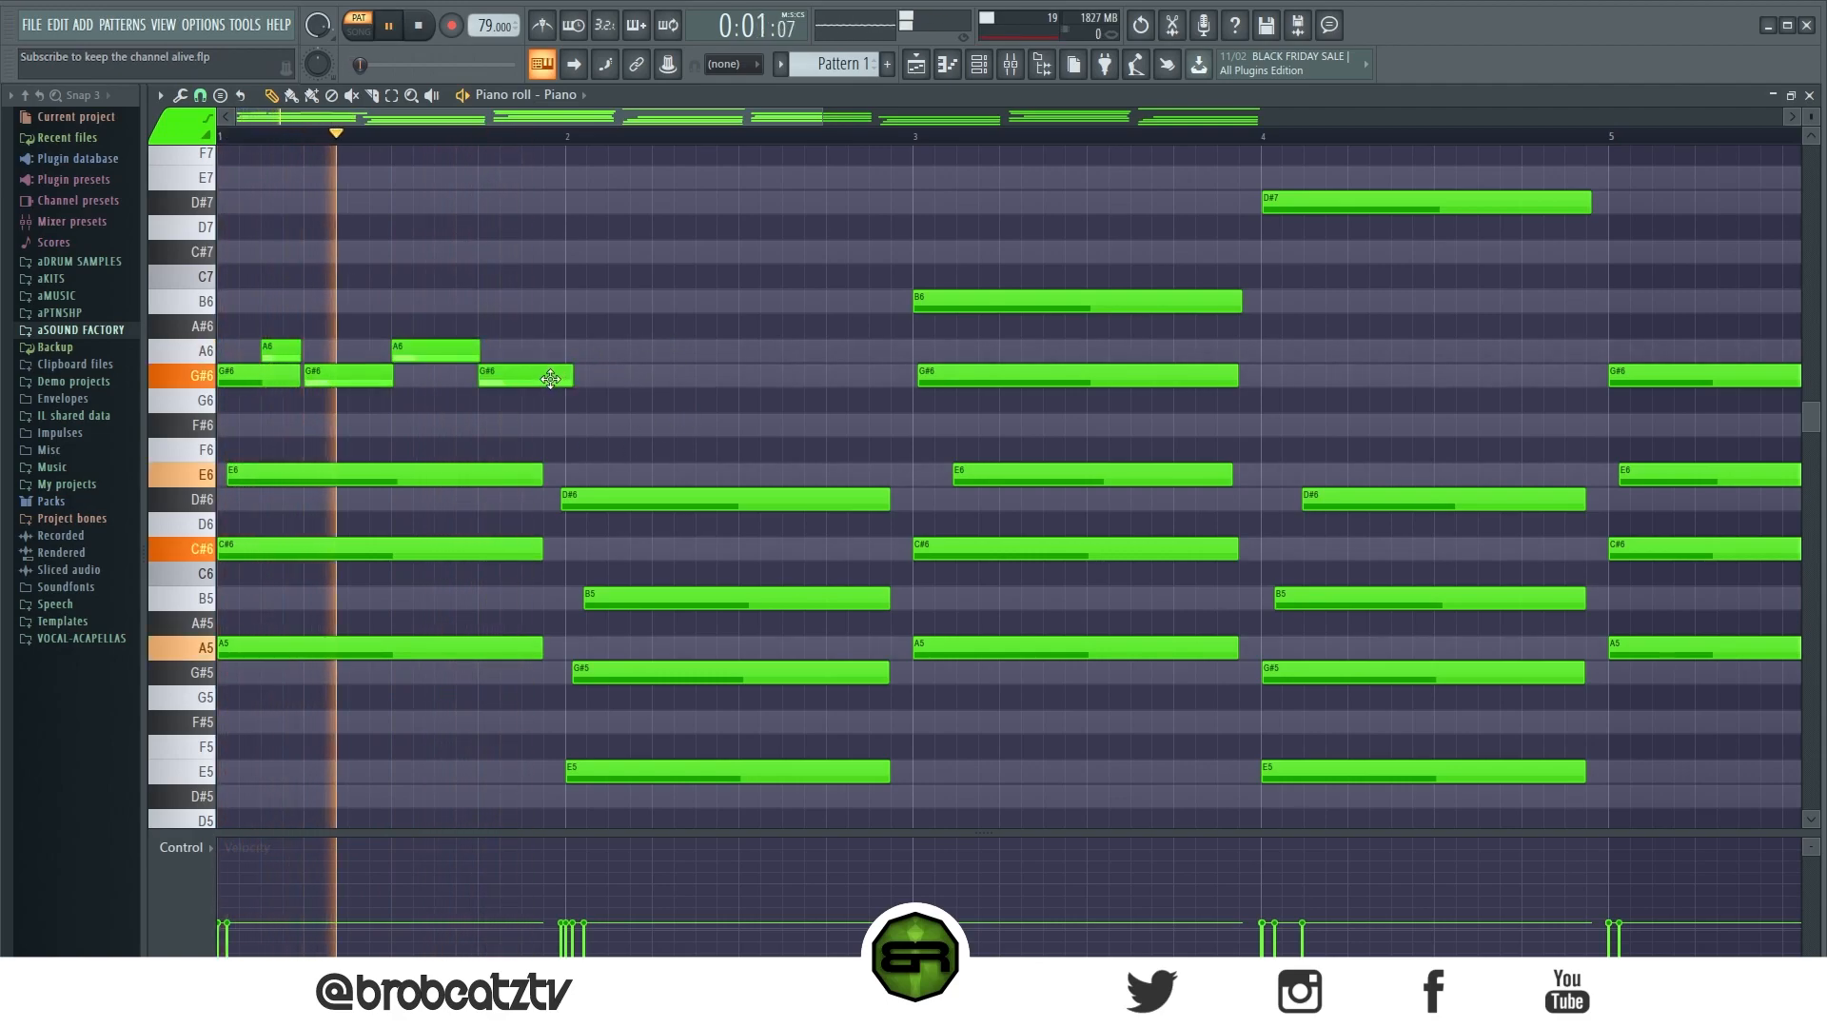
# Step: Add an F#6 in the middle of bar 2 and a short G#6 ending just before bar 3, and stop playback
pyautogui.click(731, 425)
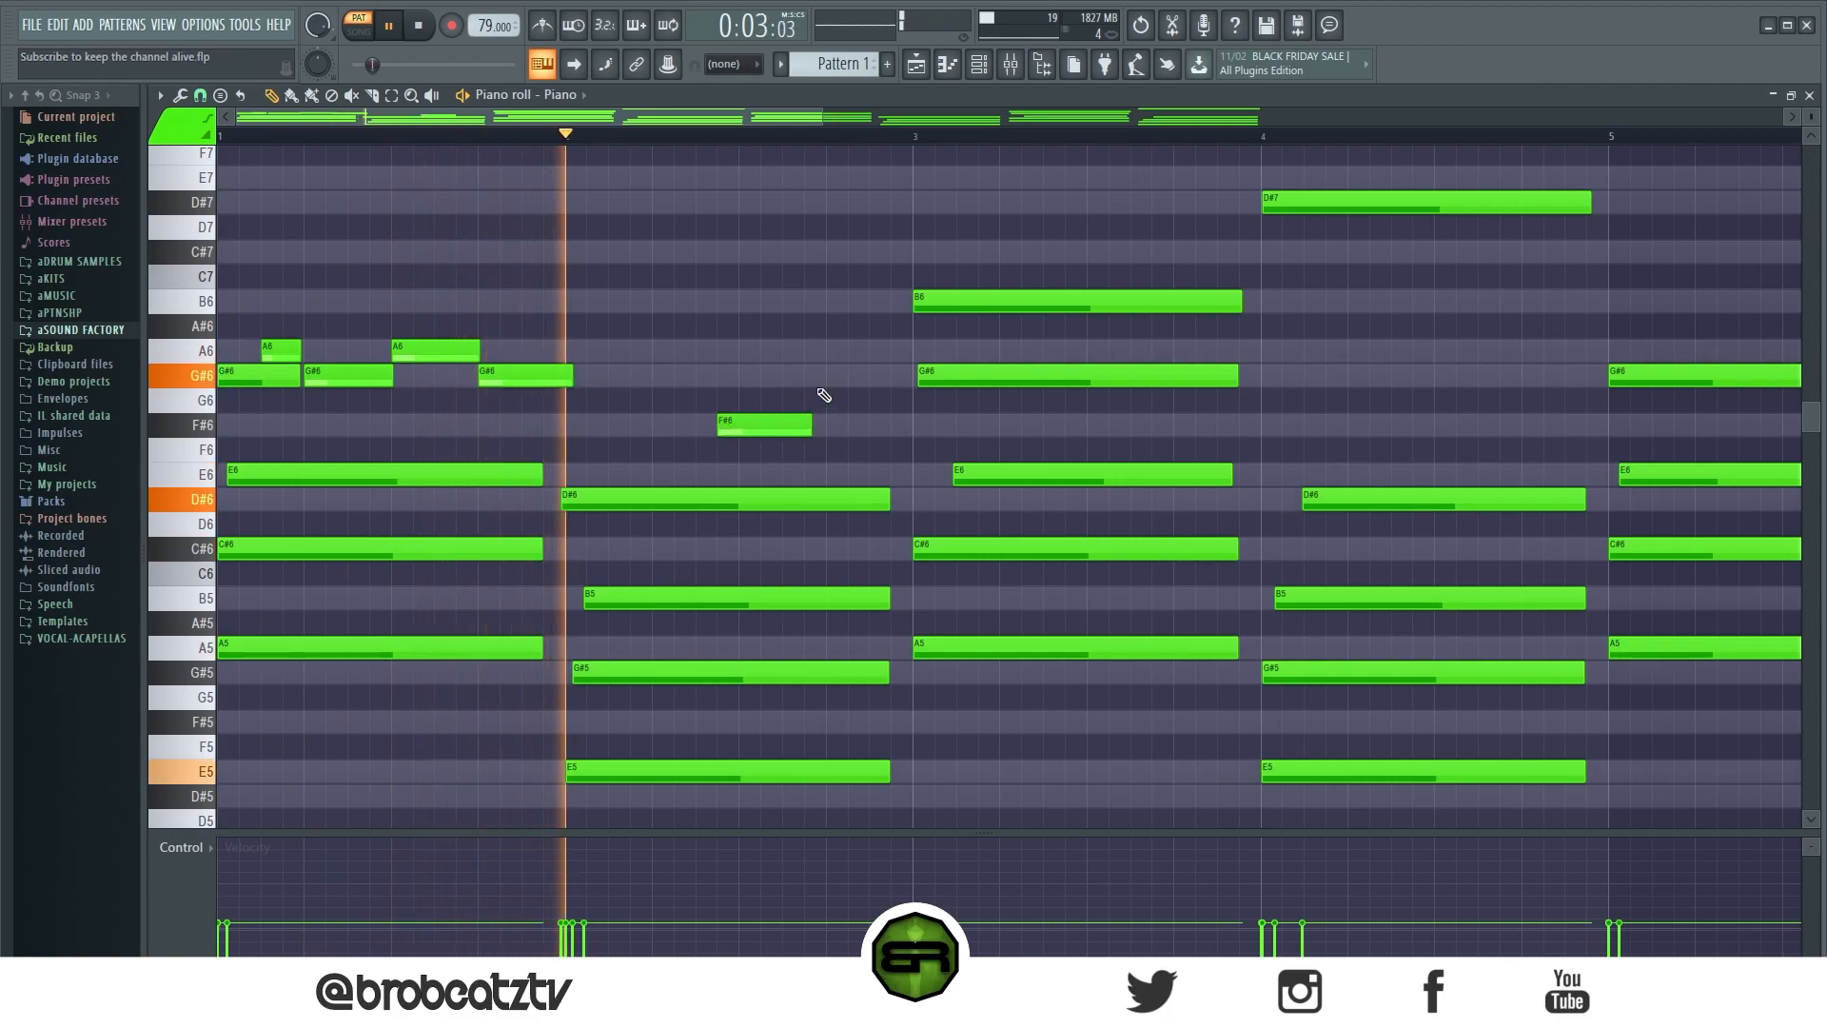
pyautogui.moveTo(771, 434); pyautogui.dragTo(794, 434)
pyautogui.click(842, 375)
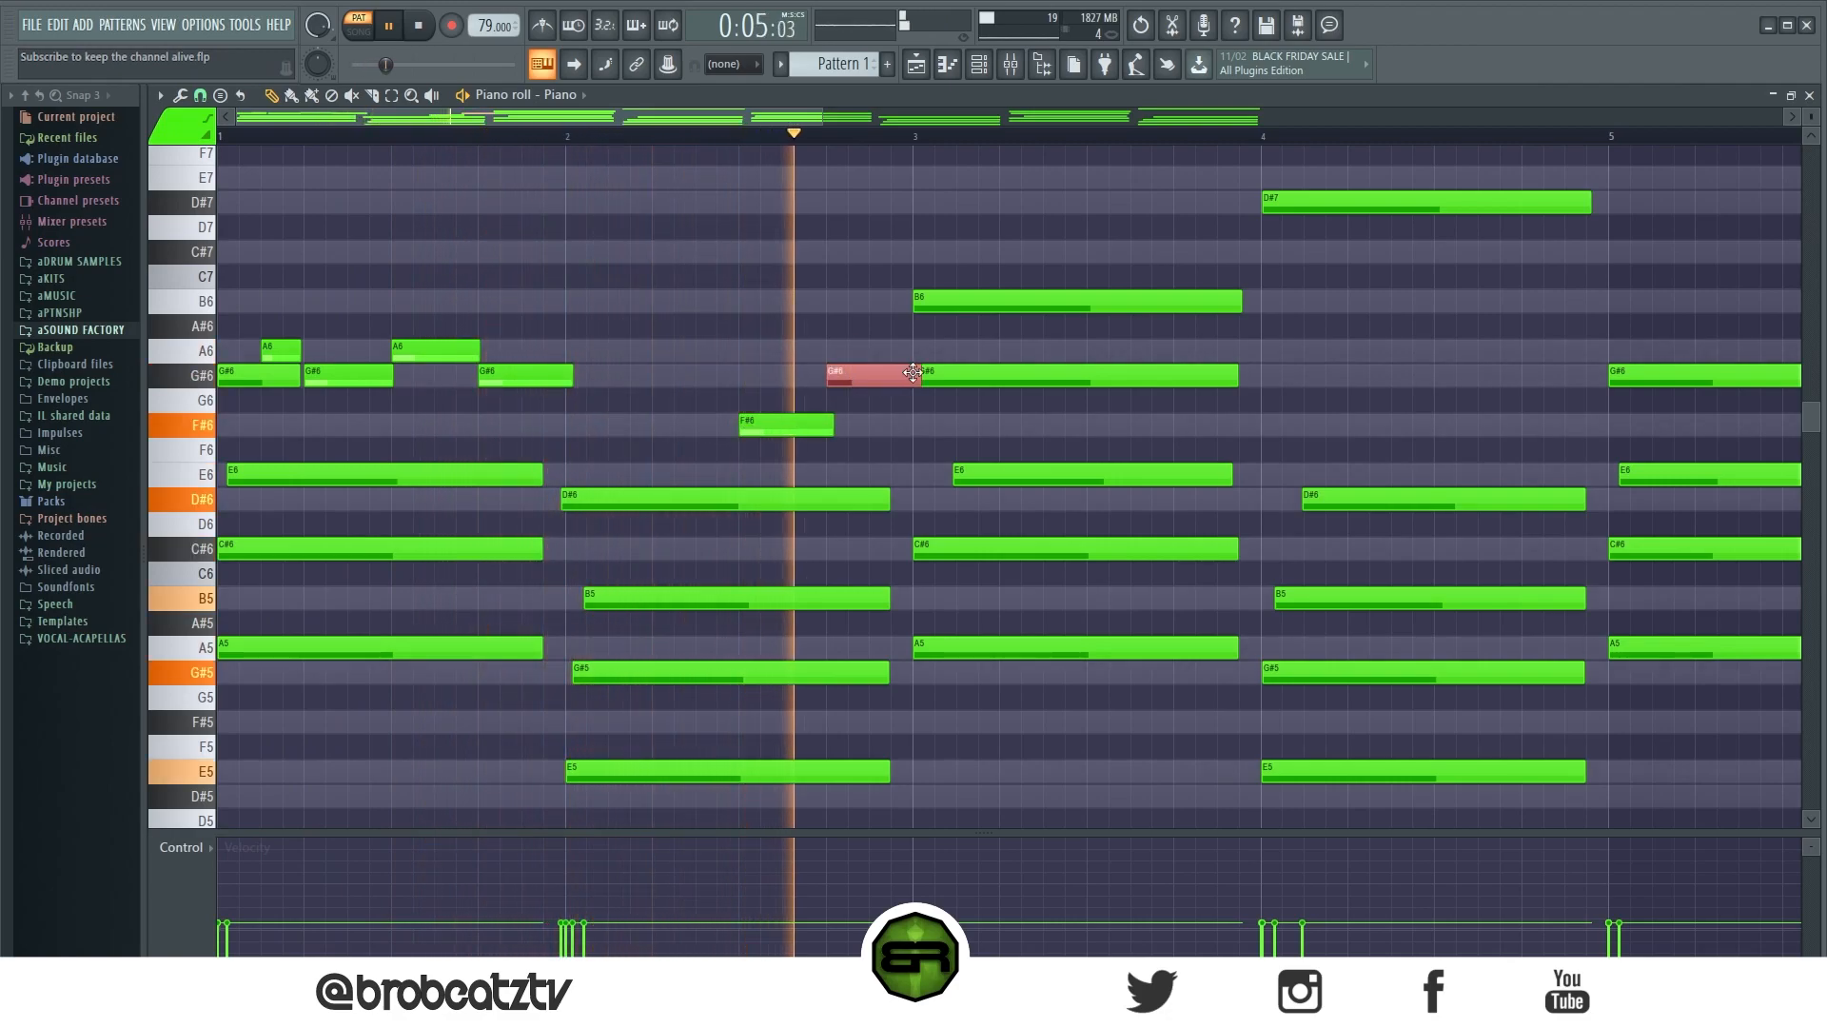
pyautogui.moveTo(922, 380); pyautogui.dragTo(903, 380)
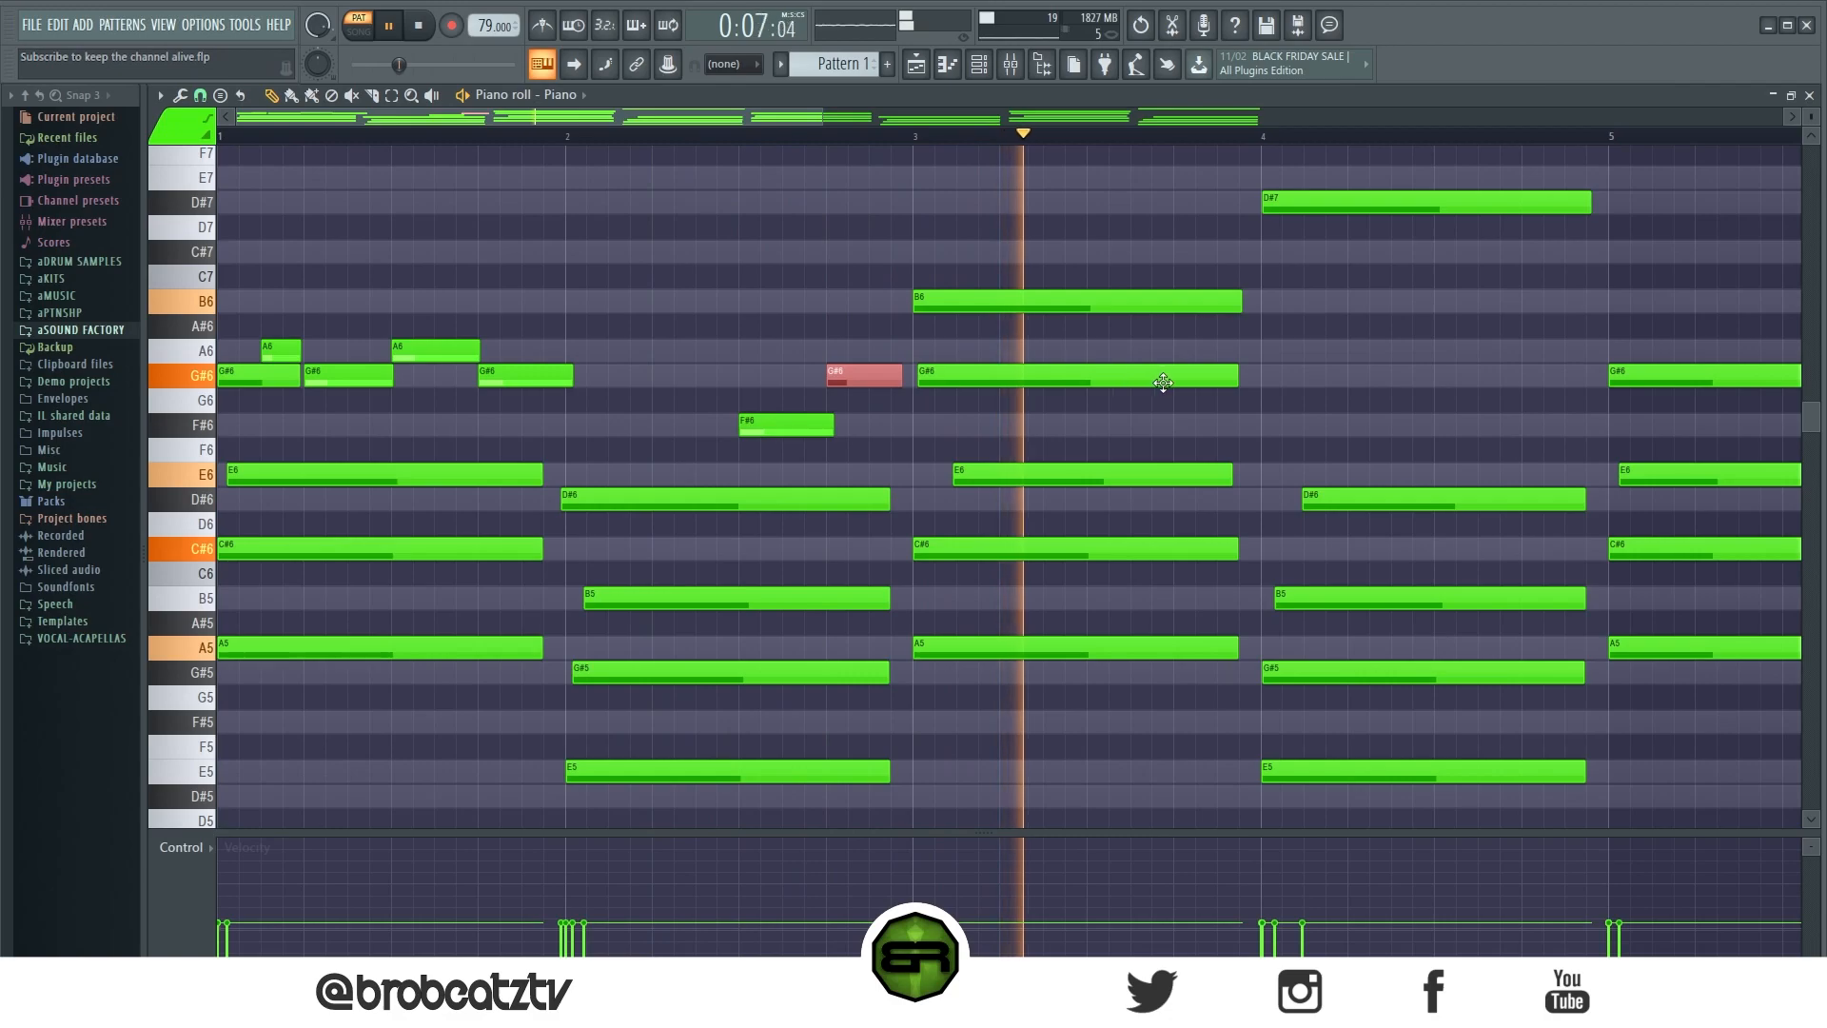
pyautogui.scroll(1, 1197, 377)
pyautogui.press('space')
# Step: Add E7 and D#7 in the second half of bar 3, a very short C#7 opening bar 4, and a B6 from the middle of bar 4
pyautogui.scroll(4, 1181, 380)
pyautogui.moveTo(1100, 420)
pyautogui.mouseDown()
pyautogui.moveTo(1101, 373)
pyautogui.moveTo(1102, 394)
pyautogui.mouseUp()
pyautogui.click(1181, 425)
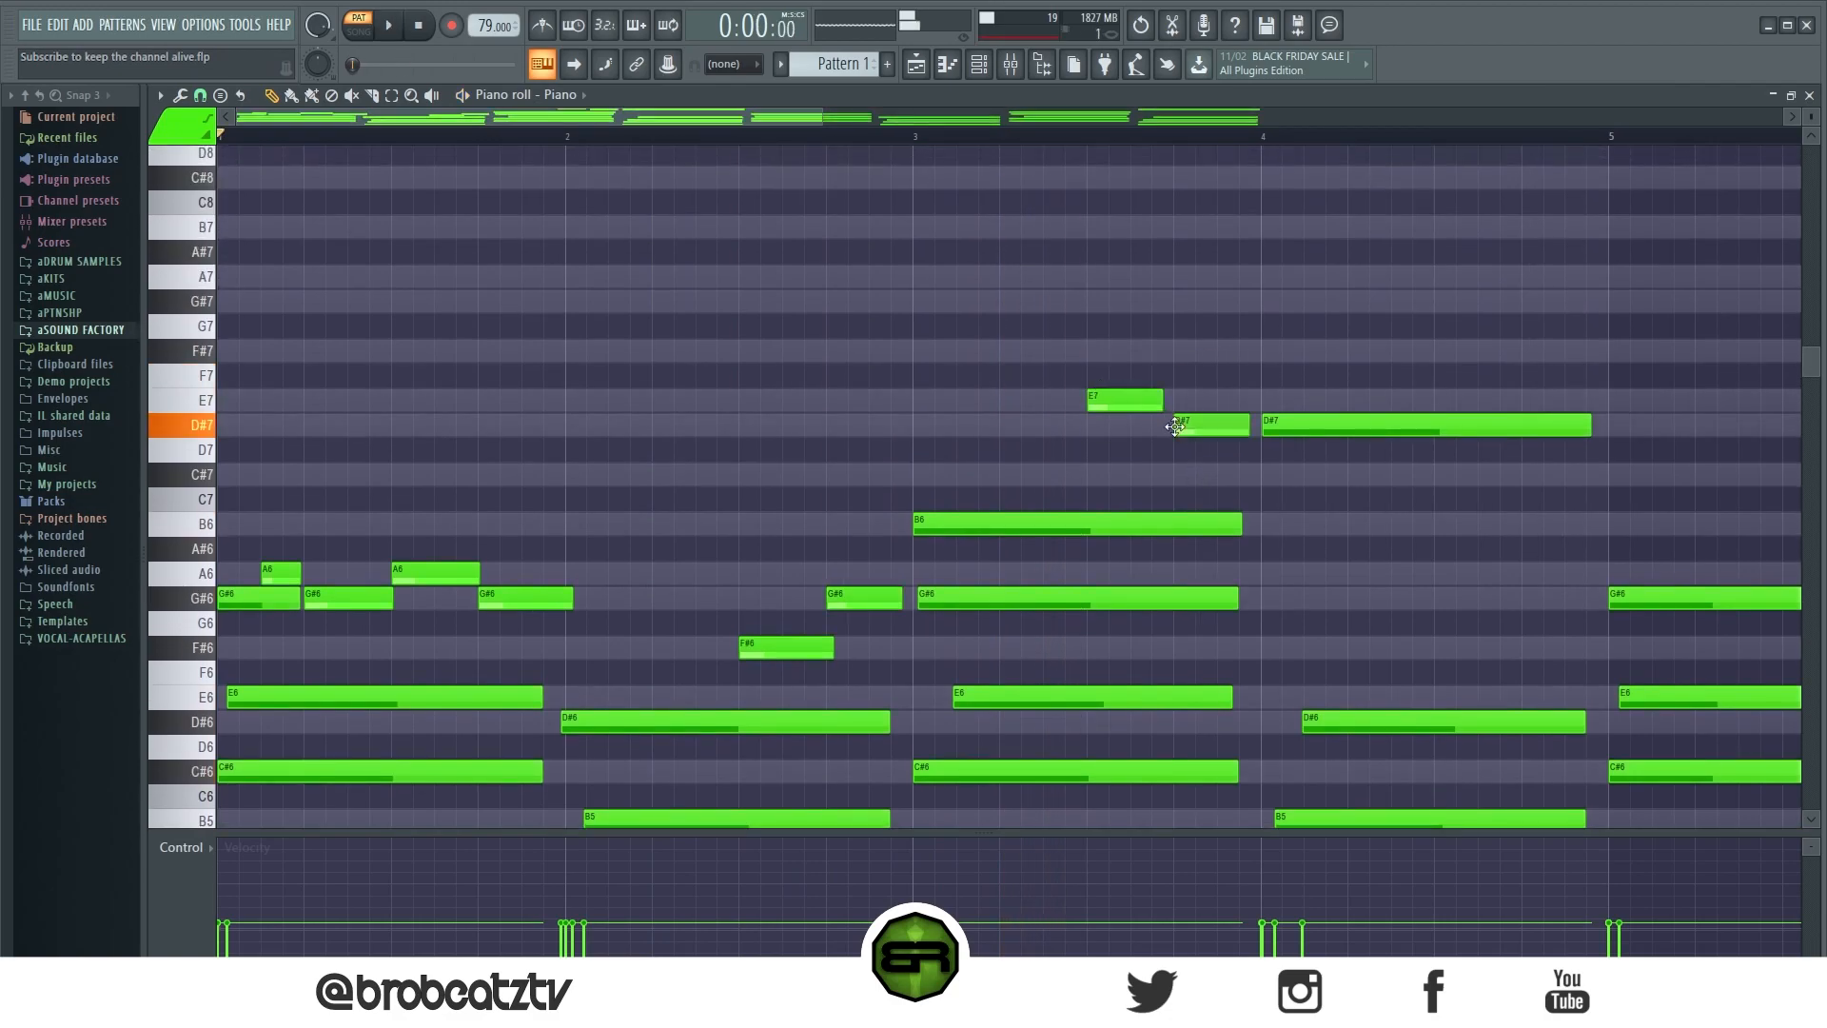
pyautogui.moveTo(1259, 430); pyautogui.dragTo(1243, 429)
pyautogui.click(1276, 475)
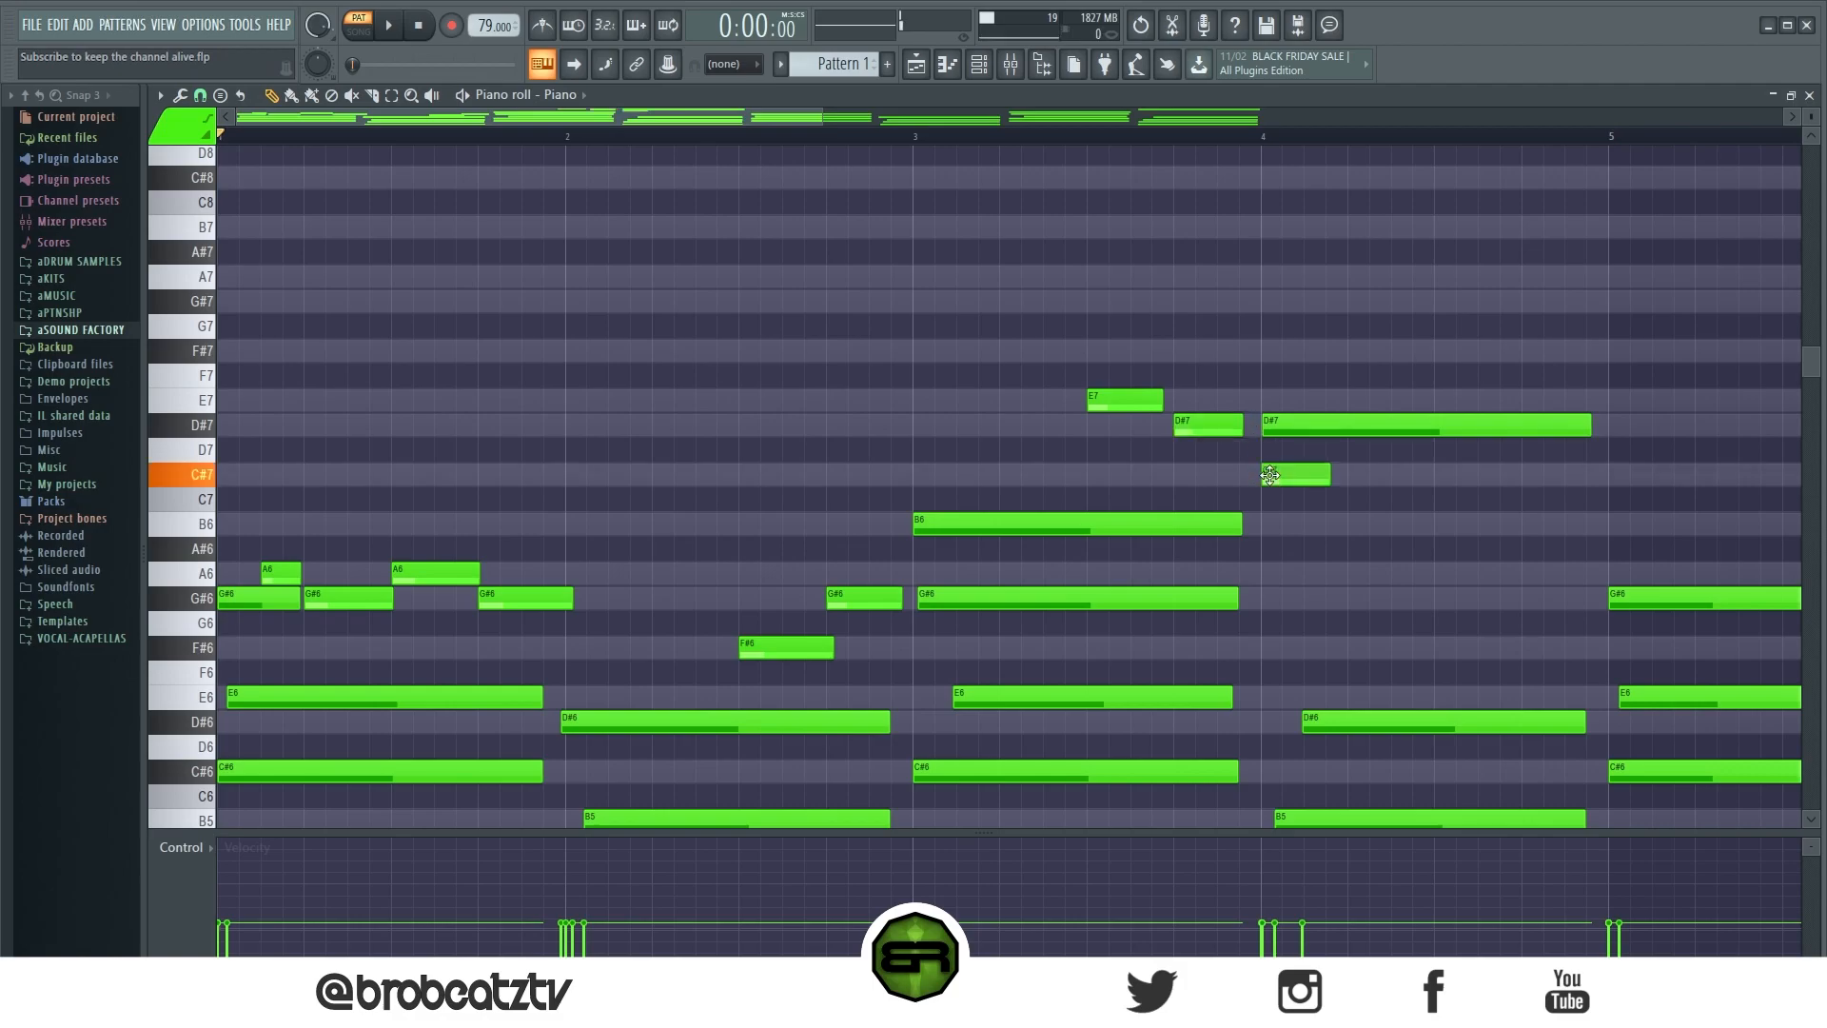
pyautogui.moveTo(1329, 481); pyautogui.dragTo(1572, 539)
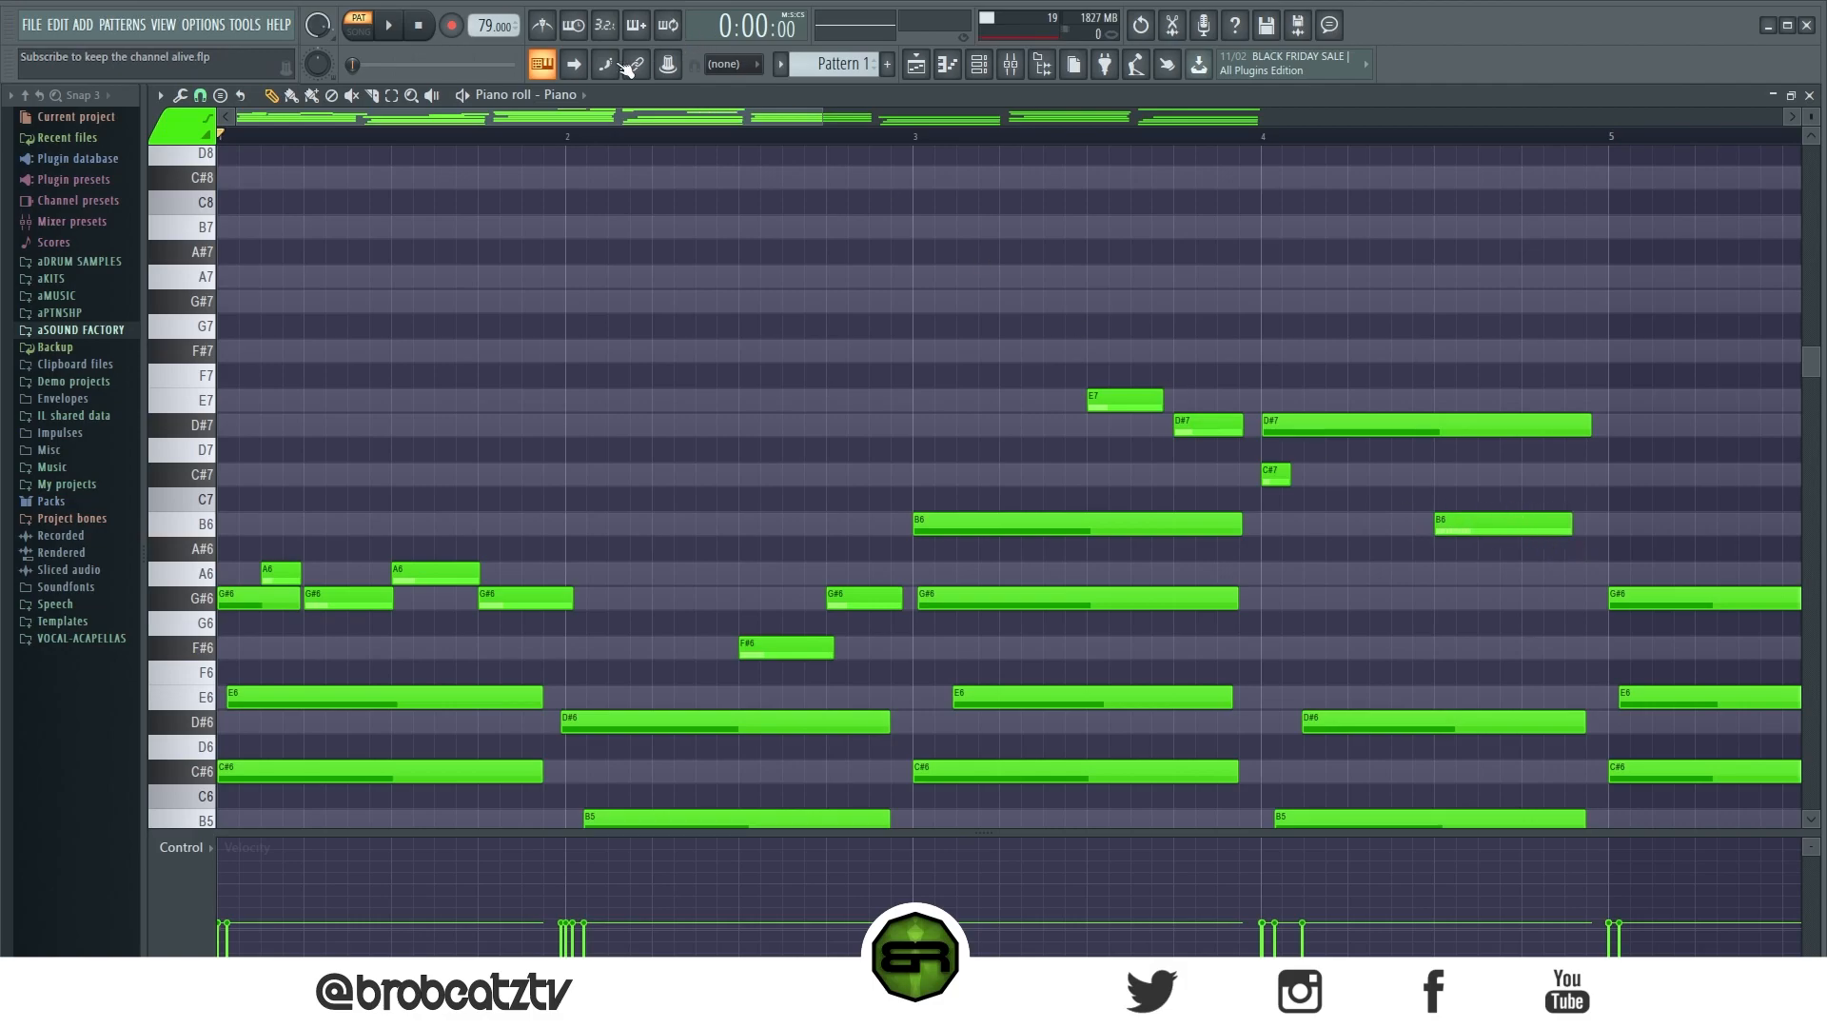
# Step: Select all the added melody notes across bars 1 to 4 and play back the progression
pyautogui.keyDown('ctrl'); pyautogui.keyDown('shift'); pyautogui.click(1124, 397); pyautogui.keyUp('shift'); pyautogui.keyUp('ctrl')
pyautogui.keyDown('ctrl'); pyautogui.keyDown('shift'); pyautogui.click(1201, 424); pyautogui.keyUp('shift'); pyautogui.keyUp('ctrl')
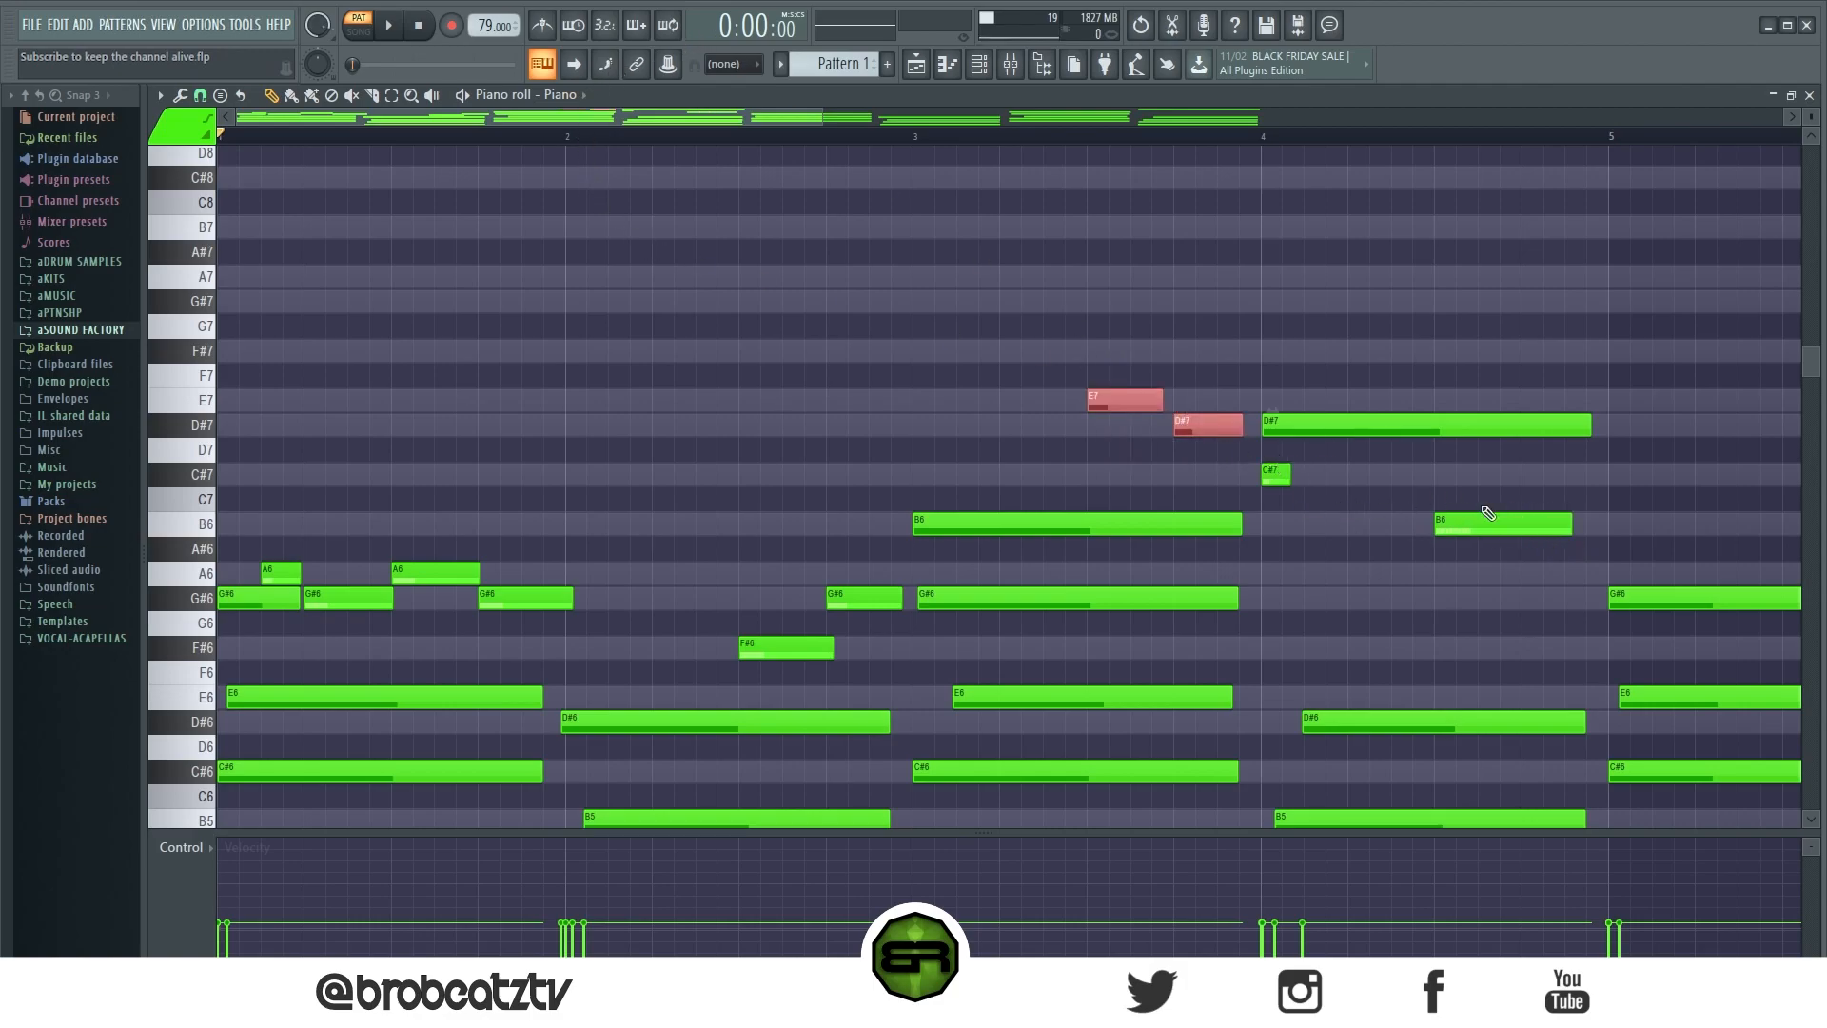
pyautogui.keyDown('ctrl'); pyautogui.keyDown('shift'); pyautogui.click(1481, 521); pyautogui.keyUp('shift'); pyautogui.keyUp('ctrl')
pyautogui.keyDown('ctrl'); pyautogui.keyDown('shift'); pyautogui.click(1279, 473); pyautogui.keyUp('shift'); pyautogui.keyUp('ctrl')
pyautogui.keyDown('ctrl'); pyautogui.keyDown('shift'); pyautogui.click(845, 589); pyautogui.keyUp('shift'); pyautogui.keyUp('ctrl')
pyautogui.keyDown('ctrl'); pyautogui.keyDown('shift'); pyautogui.click(777, 651); pyautogui.keyUp('shift'); pyautogui.keyUp('ctrl')
pyautogui.moveTo(555, 605); pyautogui.dragTo(320, 573)
pyautogui.keyDown('ctrl'); pyautogui.keyDown('shift'); pyautogui.click(289, 573); pyautogui.keyUp('shift'); pyautogui.keyUp('ctrl')
pyautogui.press('space')
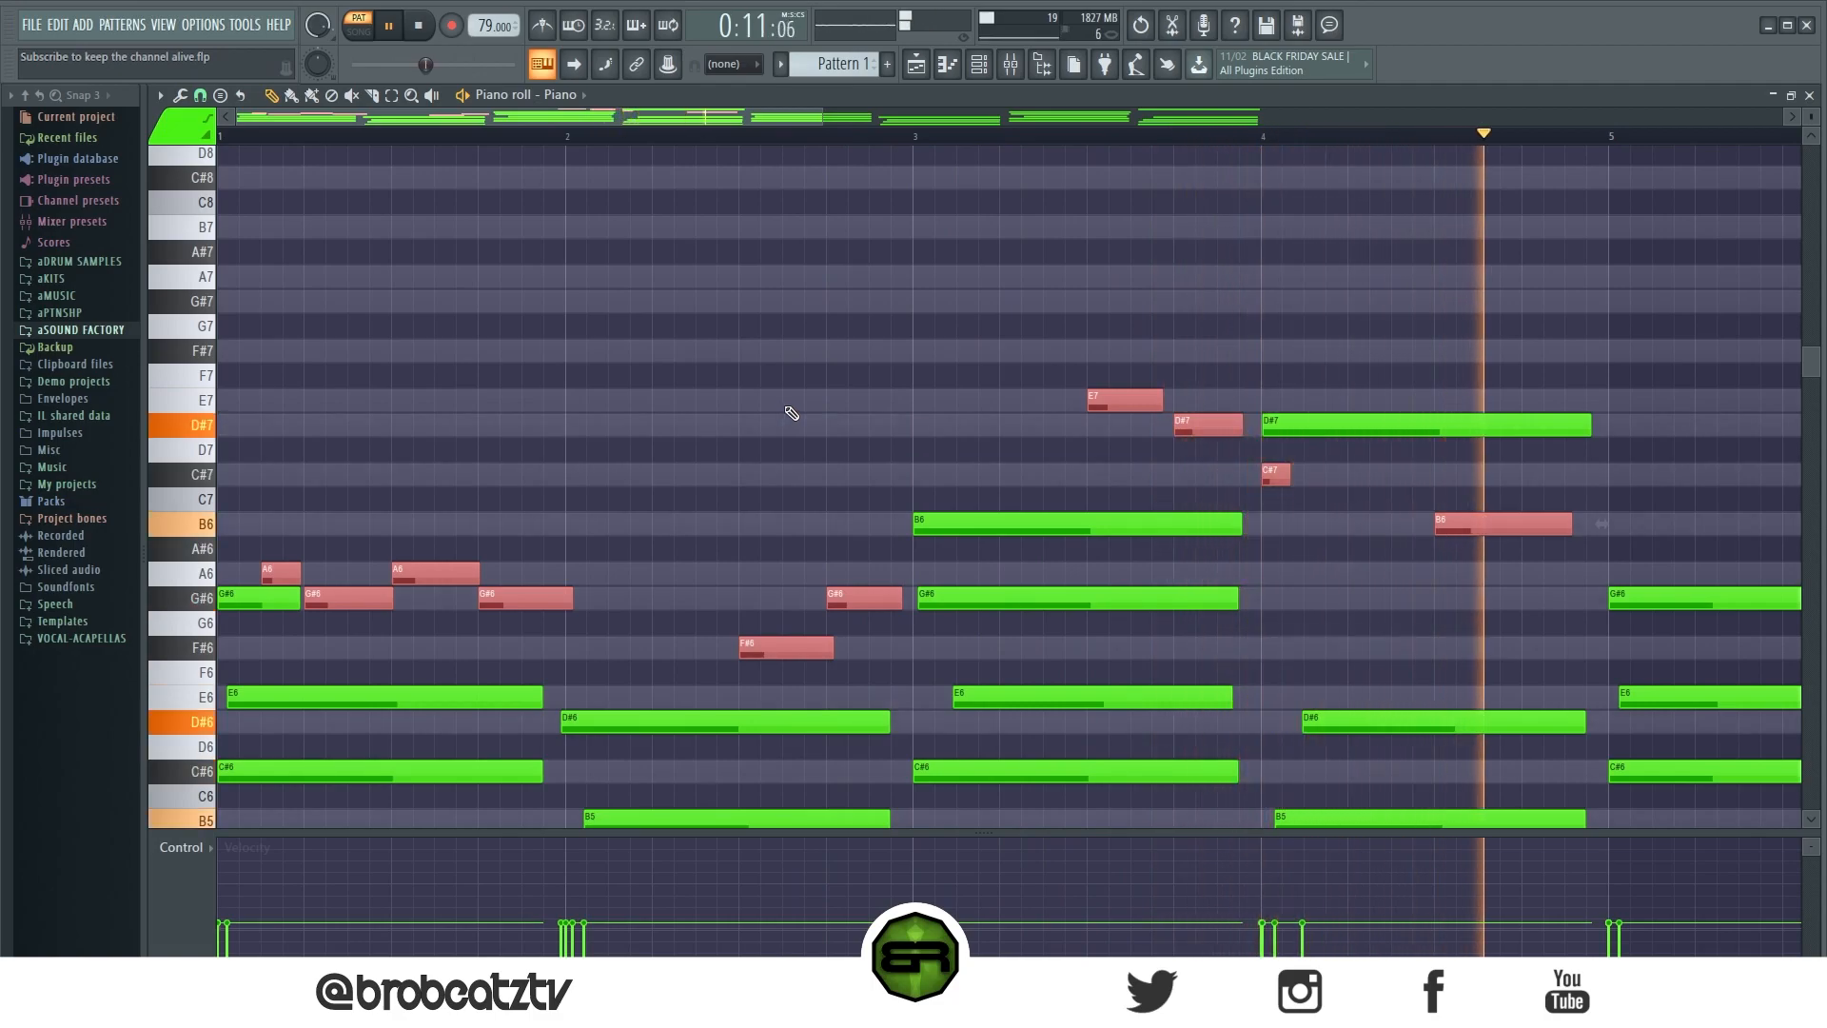
pyautogui.press('space')
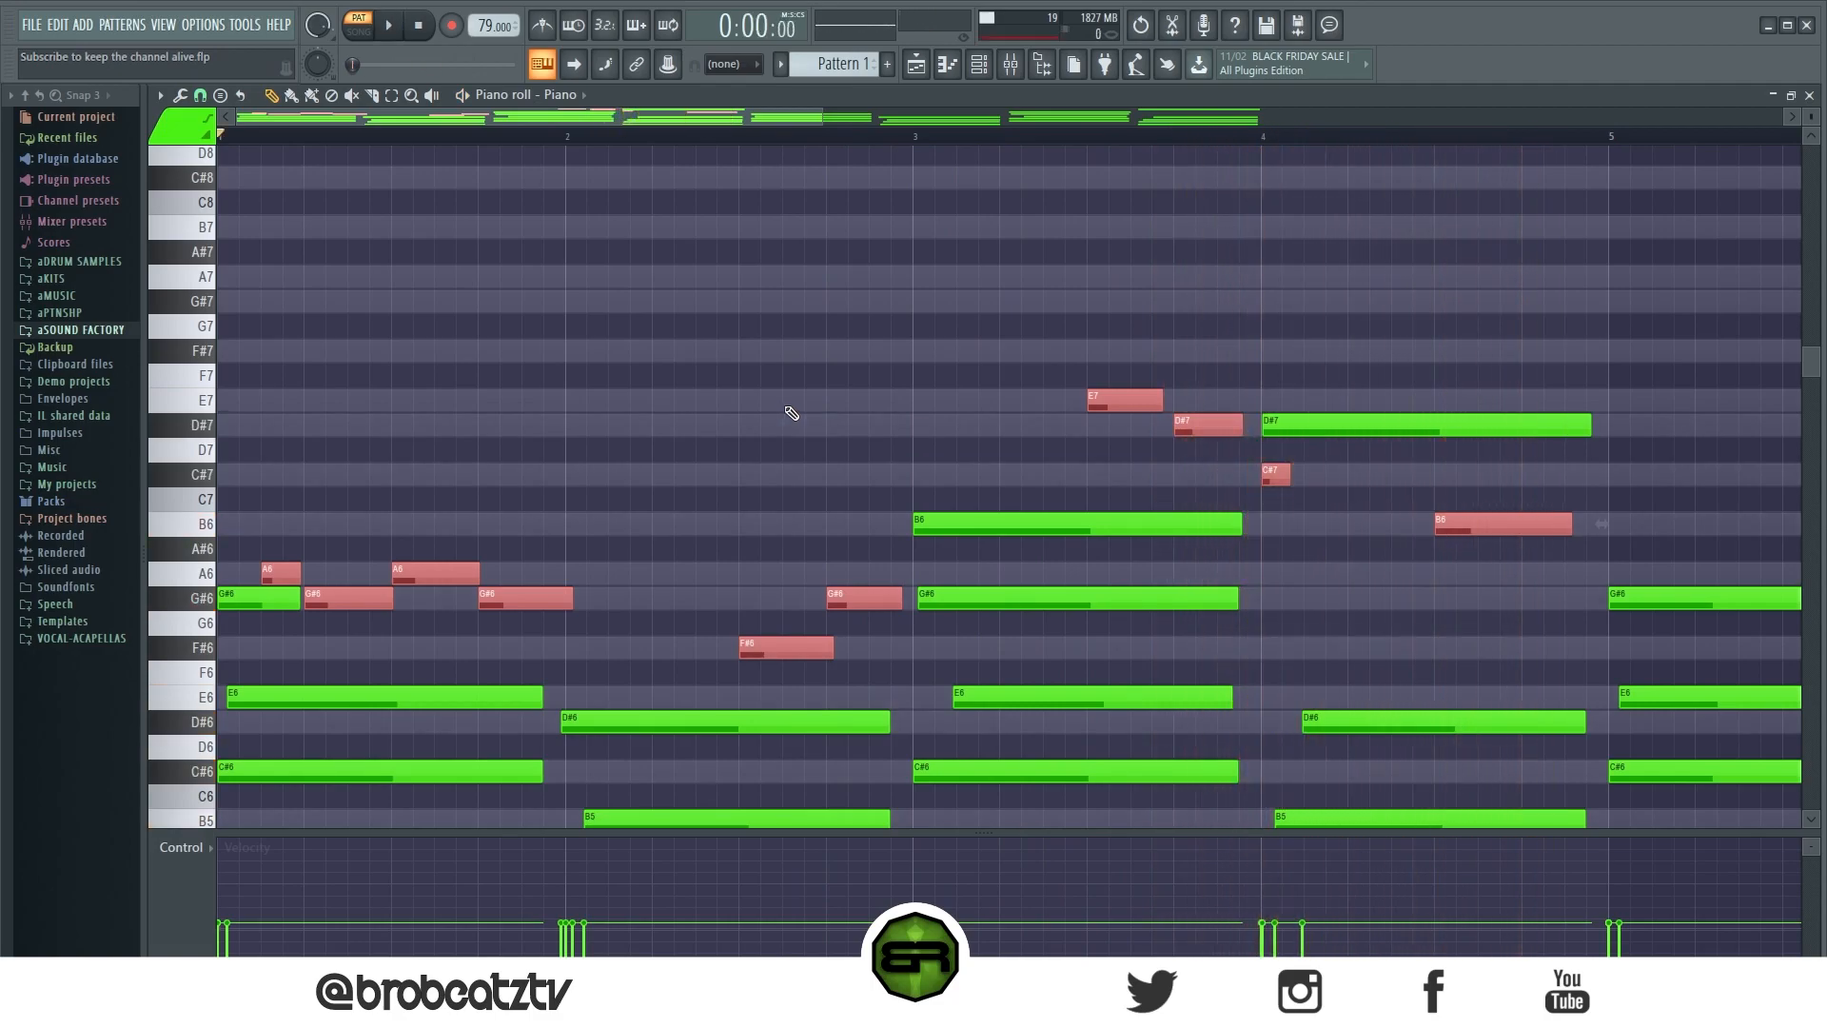
# Step: Transpose every piano note down one octave, play back the start, and deselect the notes
pyautogui.hotkey('ctrl', 'Down')
pyautogui.hotkey('ctrl', 'z')
pyautogui.hotkey('ctrl', 'a')
pyautogui.hotkey('ctrl', 'Down')
pyautogui.scroll(-5, 800, 413)
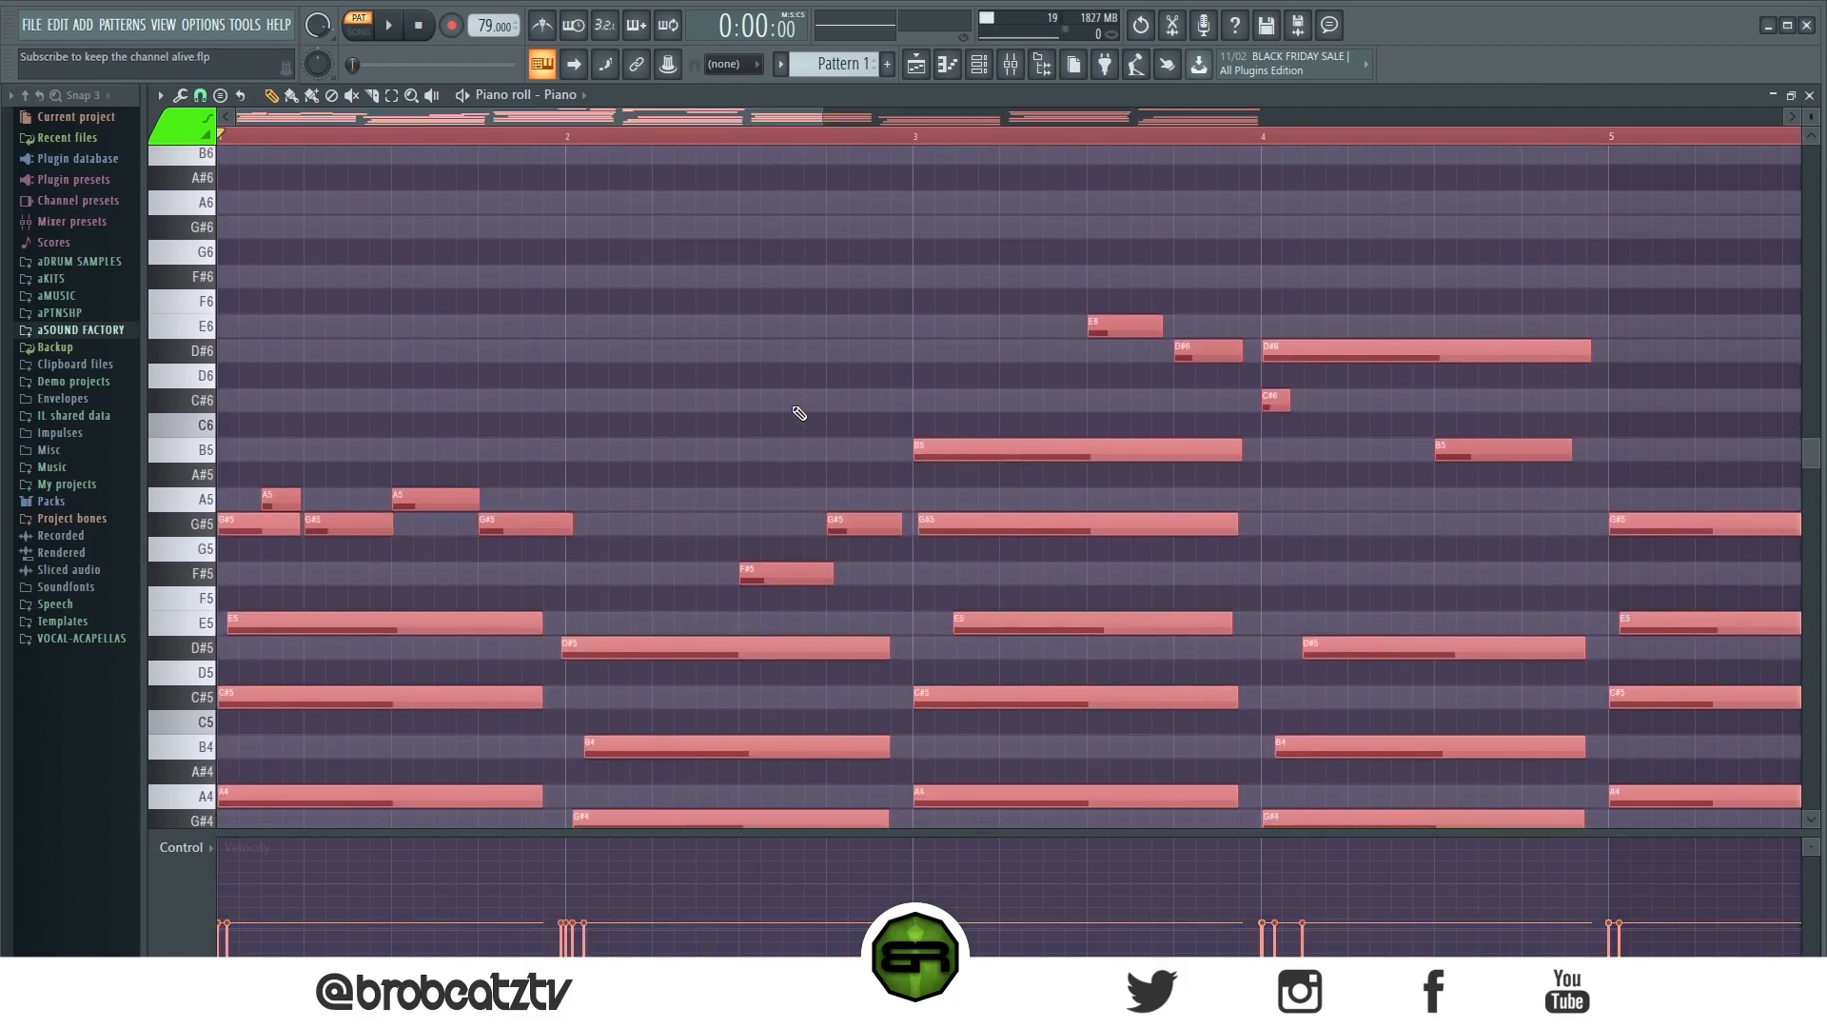
pyautogui.press('space')
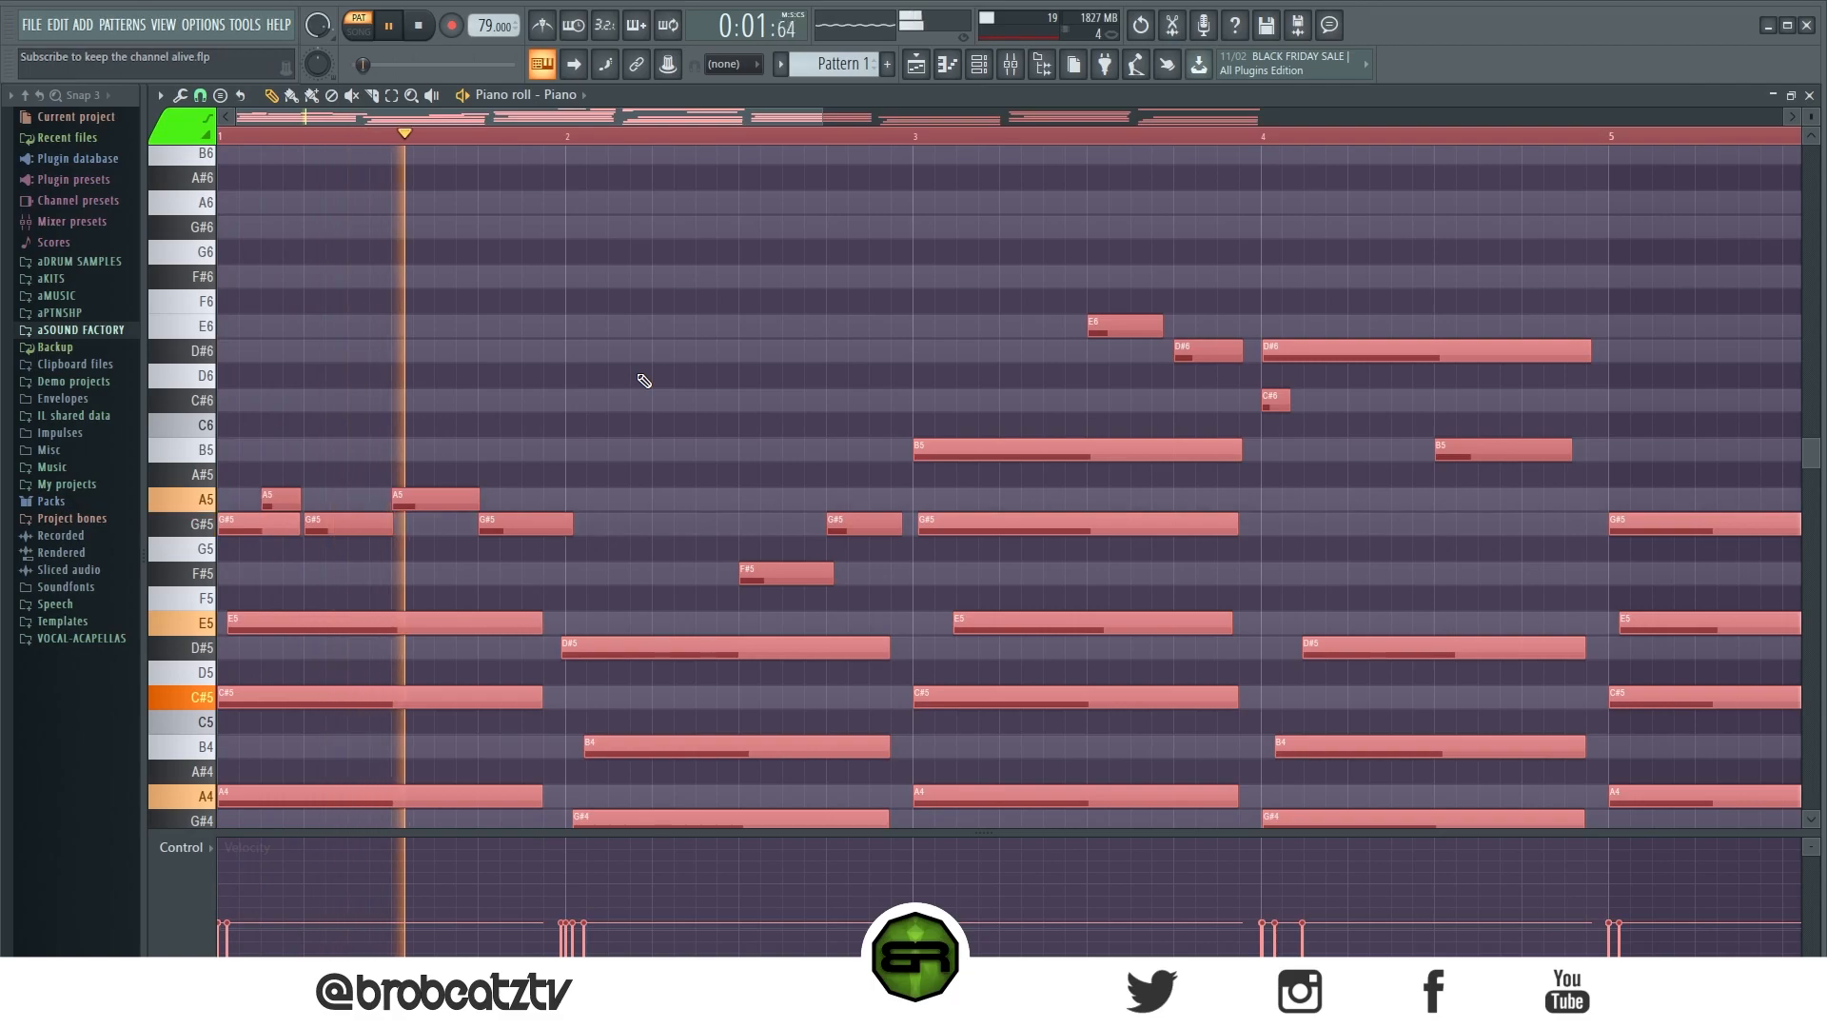
pyautogui.press('space')
pyautogui.scroll(-1, 645, 381)
pyautogui.hotkey('ctrl', 'd')
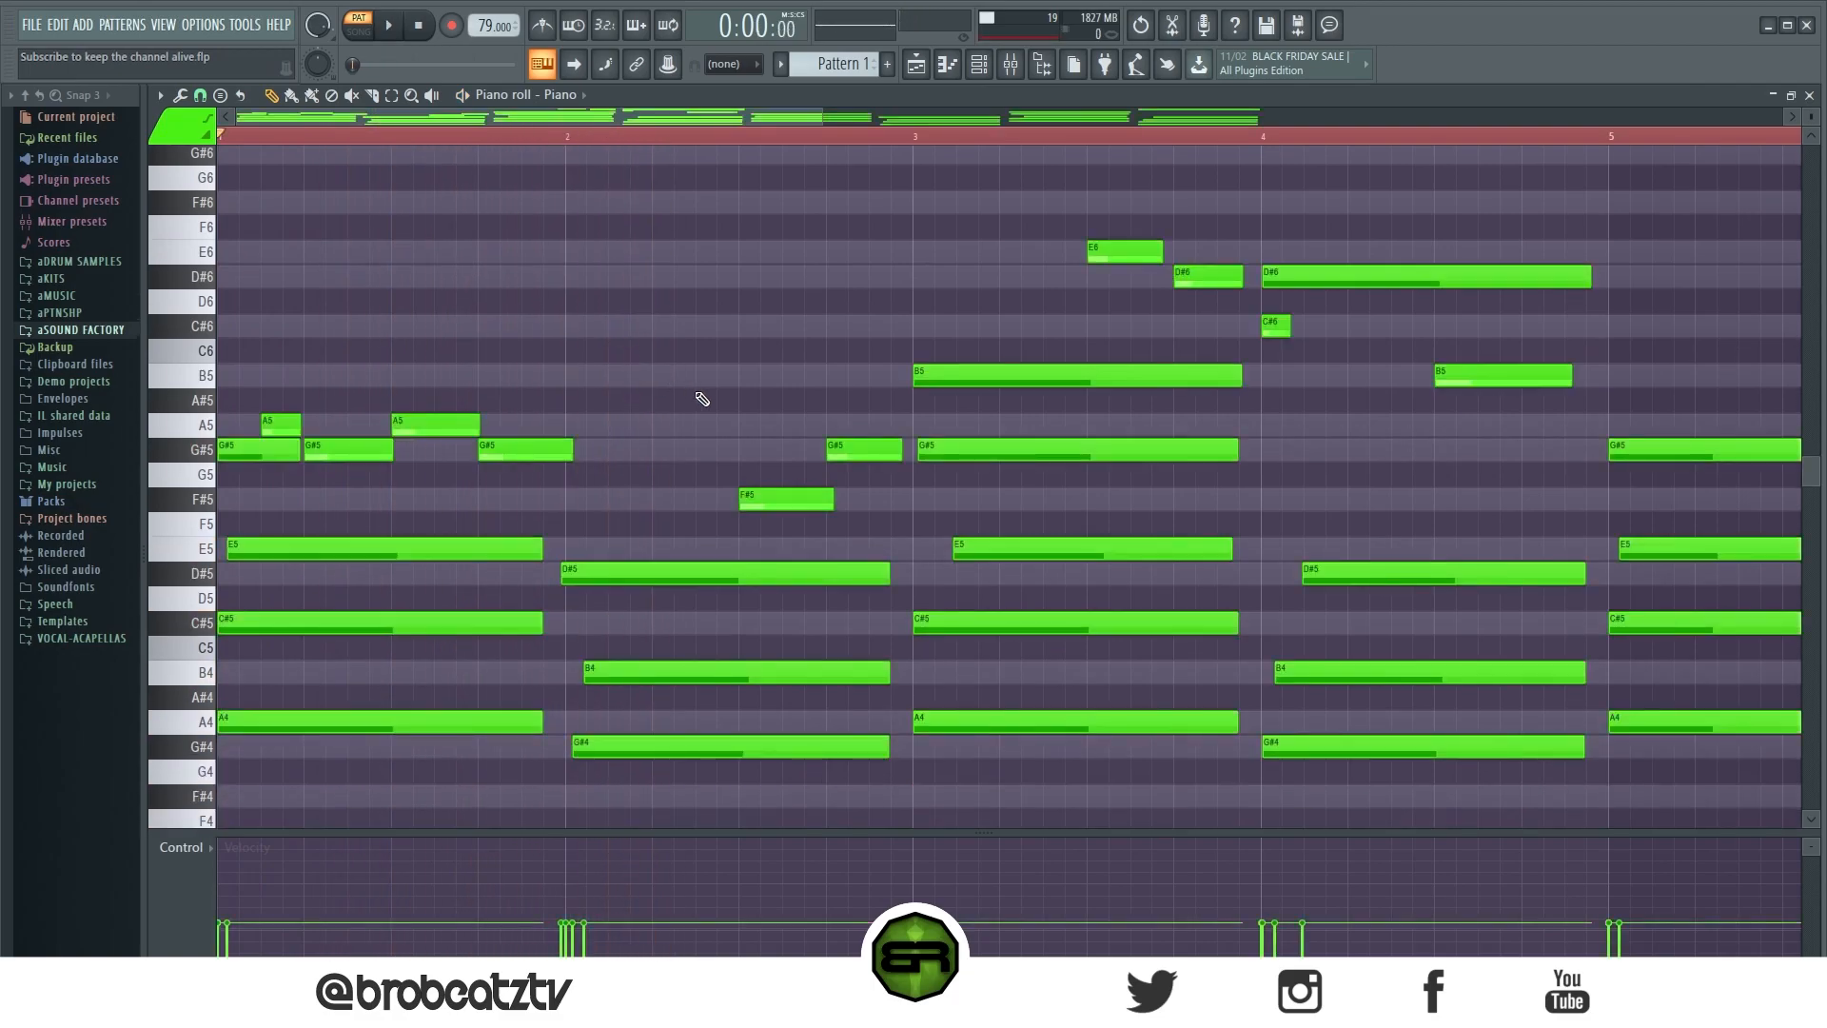
# Step: Copy the Piano channel's notes and paste them into the Guitar channel
pyautogui.click(978, 64)
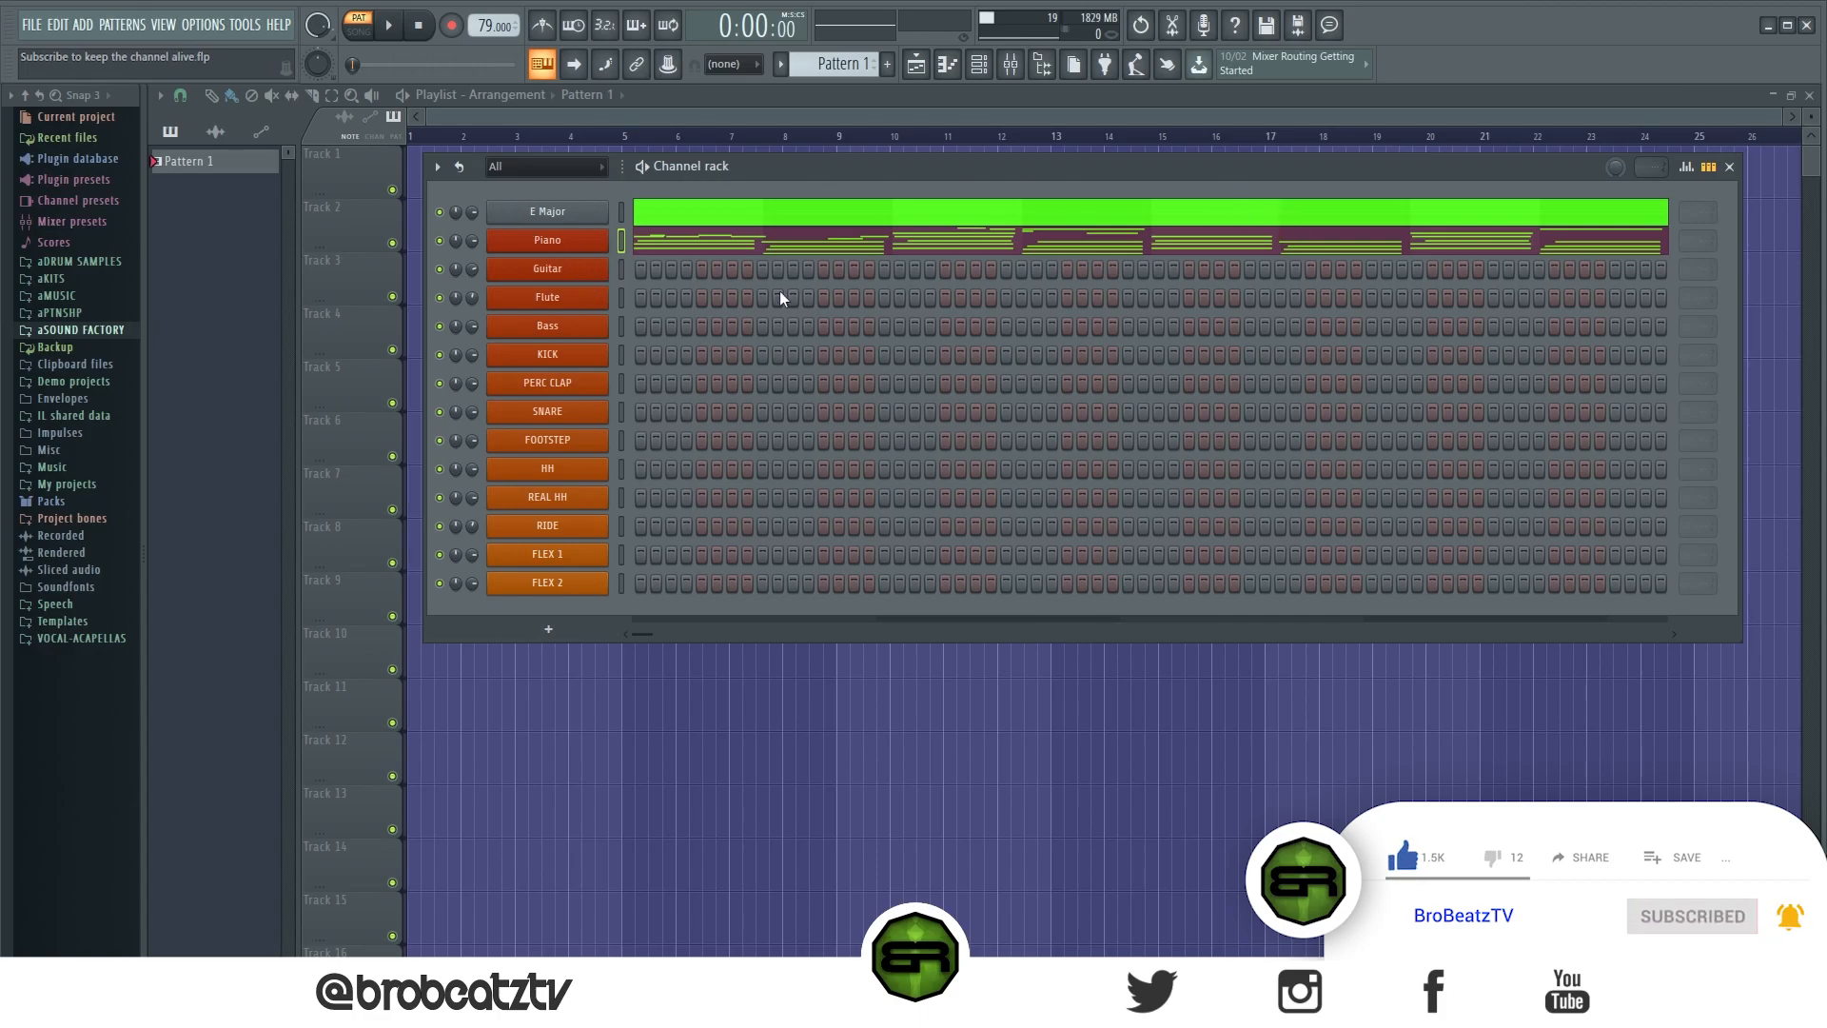
pyautogui.rightClick(541, 236)
pyautogui.click(886, 258)
pyautogui.rightClick(572, 274)
pyautogui.click(843, 311)
# Step: In the Guitar piano roll, delete the added melody notes from bars 1 to 4 and extend bar 1's G#5 to match its chord's length
pyautogui.click(760, 276)
pyautogui.moveTo(283, 419)
pyautogui.mouseDown()
pyautogui.moveTo(551, 467)
pyautogui.moveTo(865, 460)
pyautogui.moveTo(1123, 259)
pyautogui.moveTo(1407, 360)
pyautogui.moveTo(1153, 288)
pyautogui.mouseUp()
pyautogui.scroll(-1, 416, 391)
pyautogui.moveTo(300, 375); pyautogui.dragTo(540, 375)
pyautogui.scroll(-1, 564, 509)
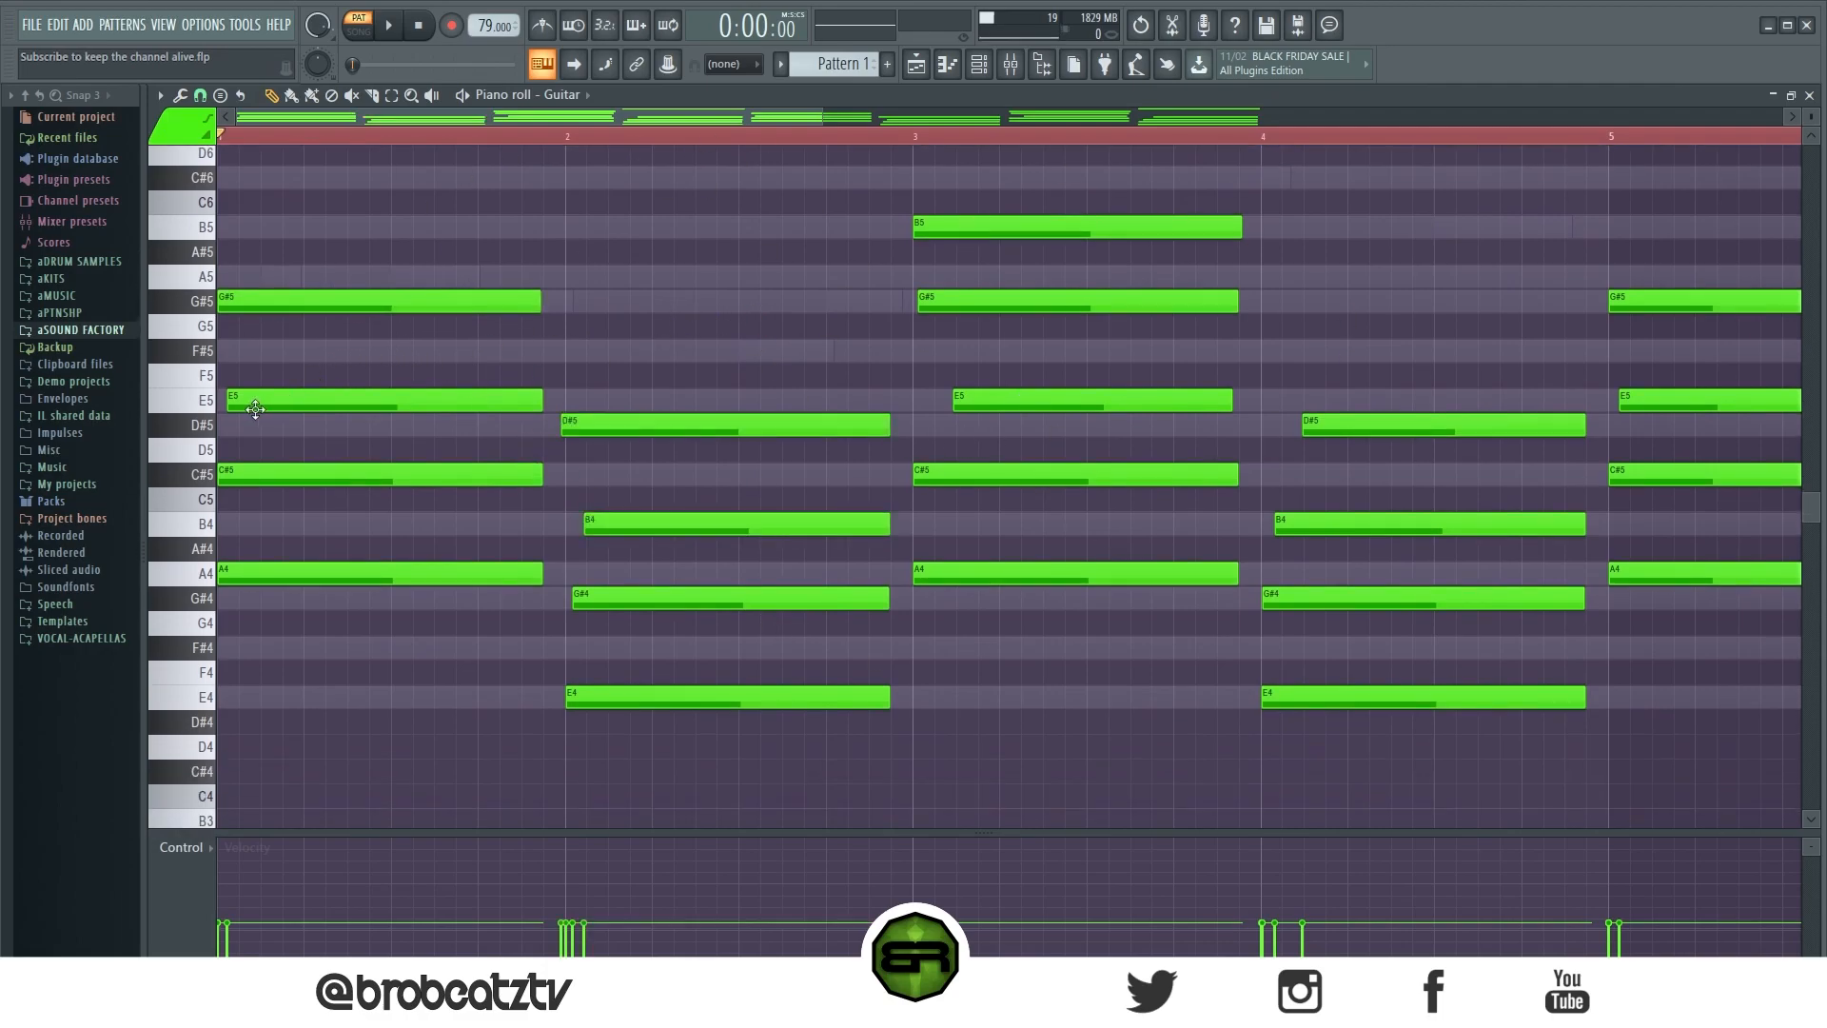
# Step: Delay the starts of bar 1's C#5 and E5 in the guitar chord so that E5 enters last
pyautogui.moveTo(242, 367); pyautogui.dragTo(234, 481)
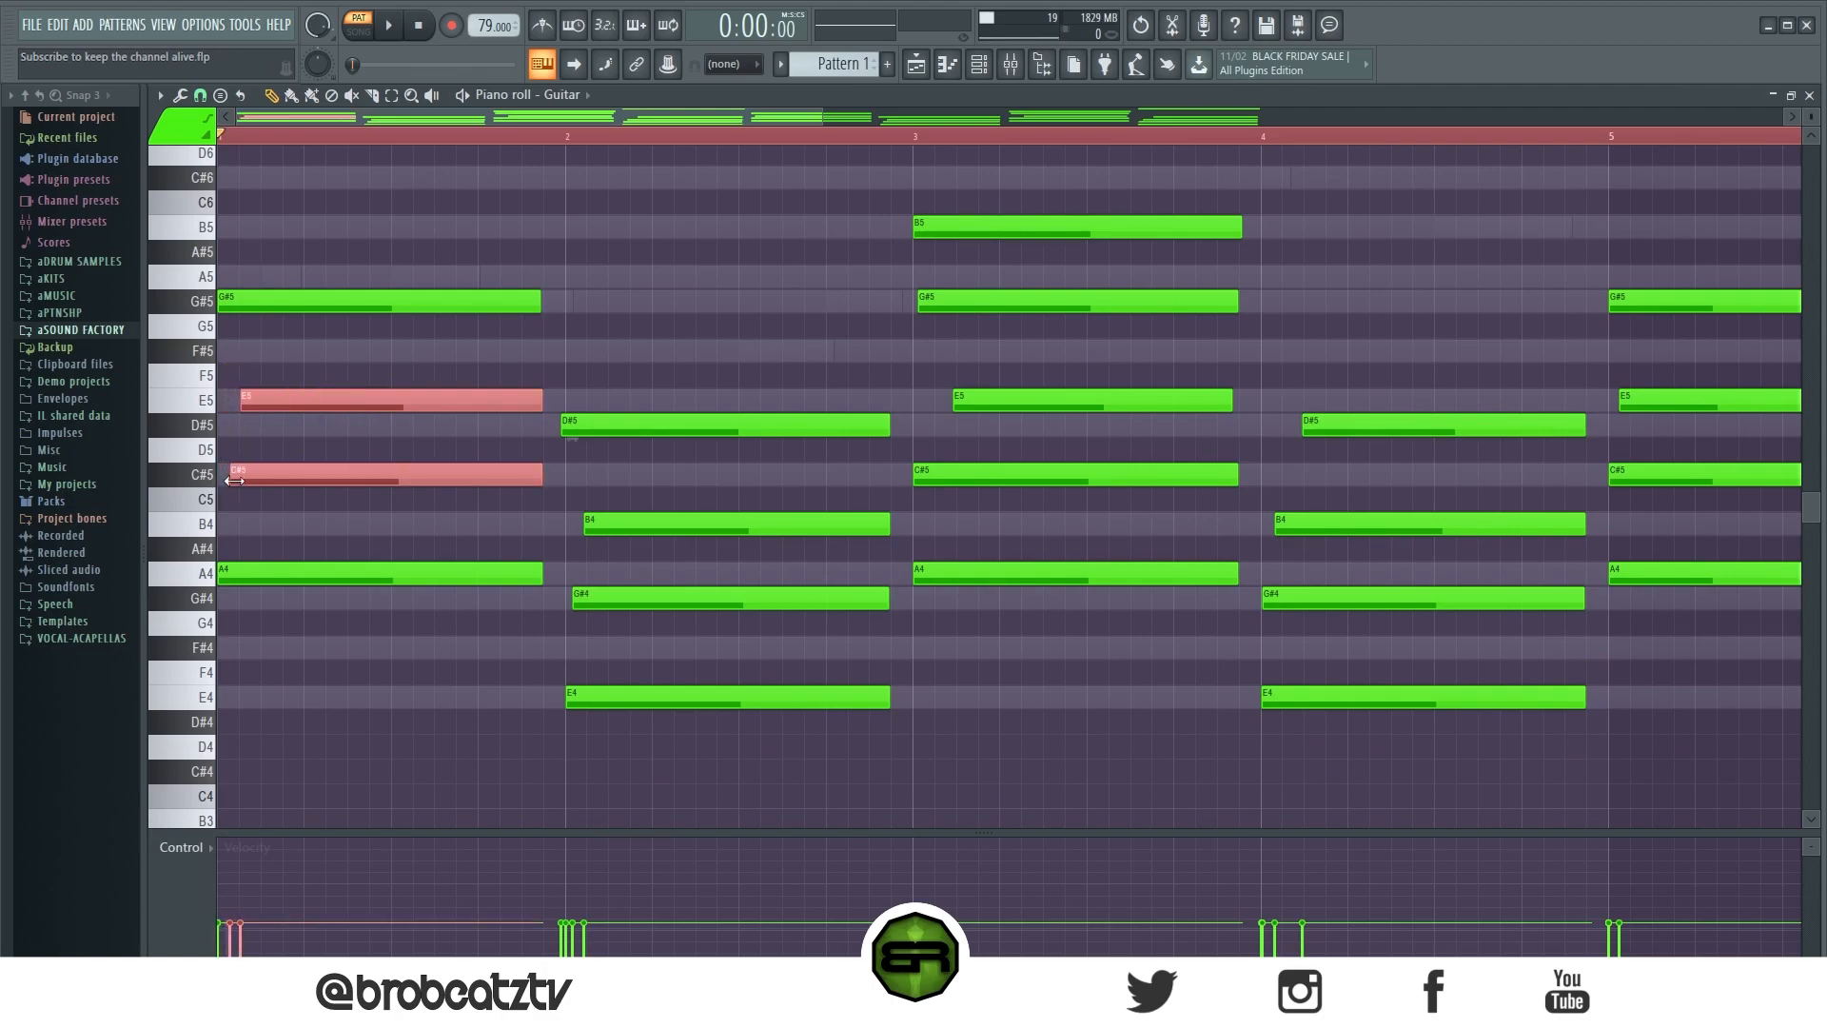
pyautogui.click(263, 437)
pyautogui.moveTo(241, 406); pyautogui.dragTo(252, 411)
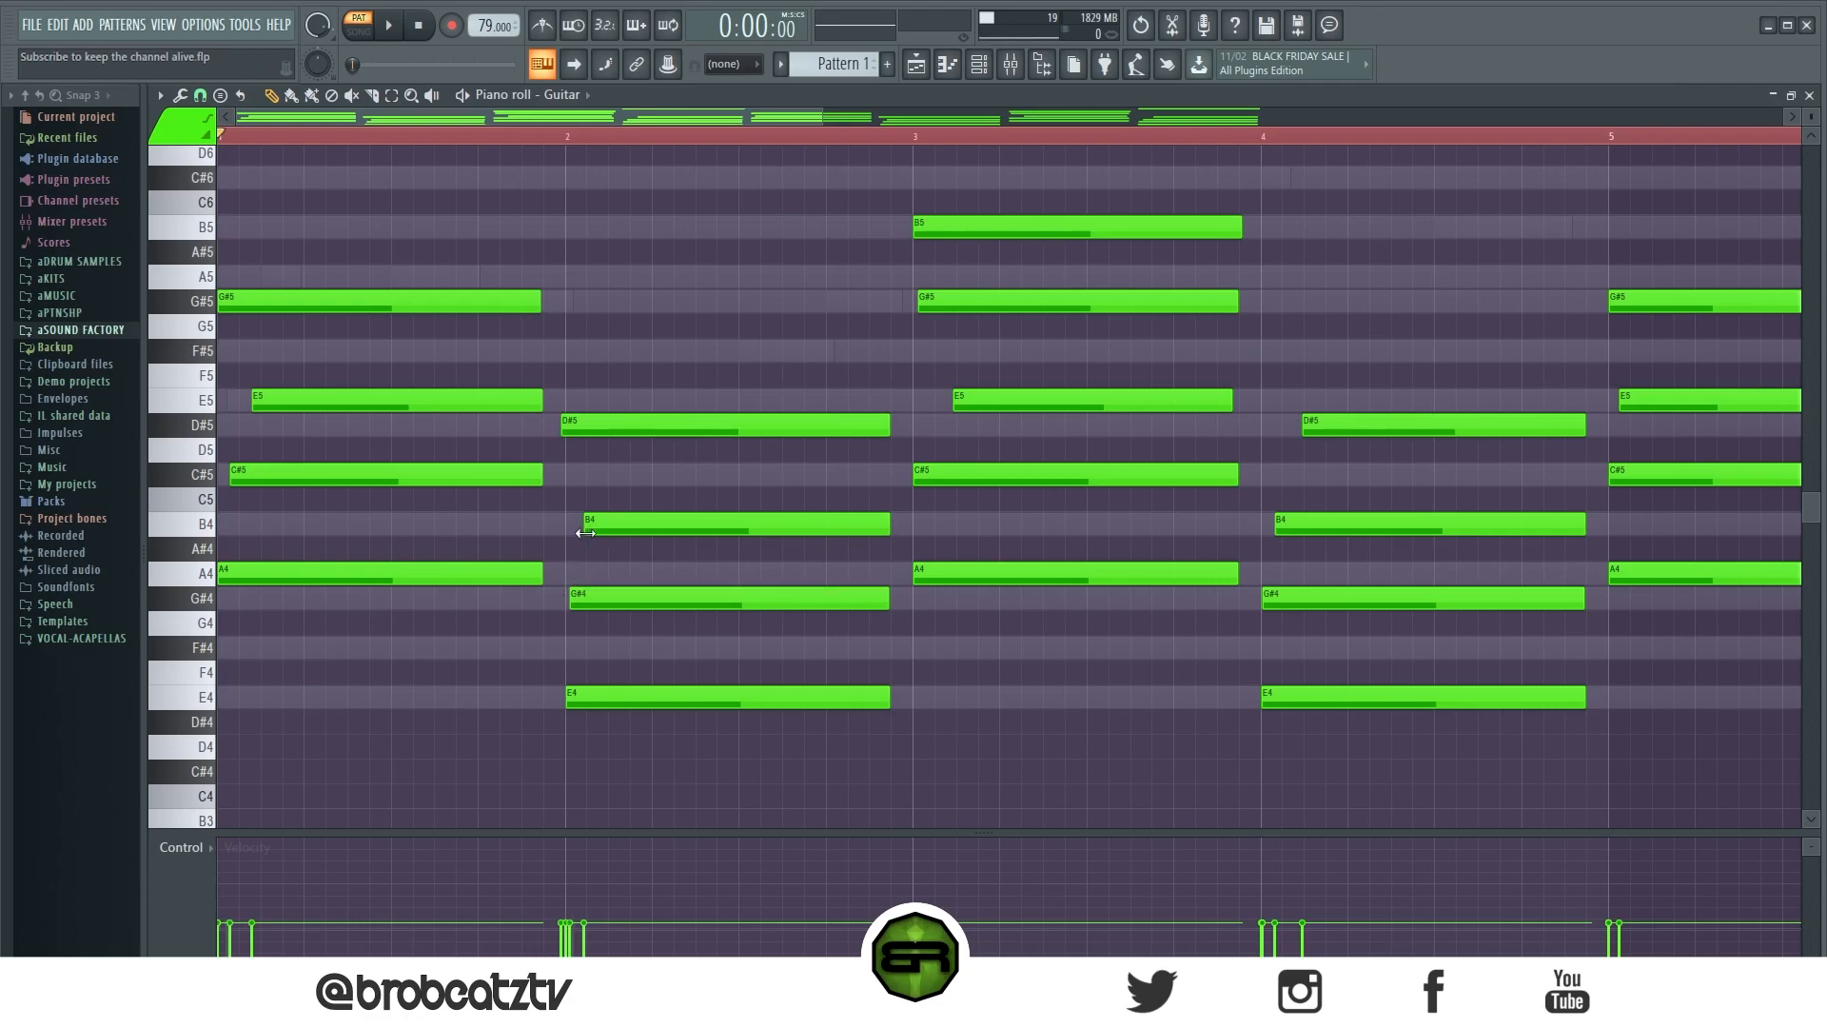
# Step: Start the guitar's bar 3 B5 slightly before the bar line and play back the opening bars
pyautogui.click(987, 217)
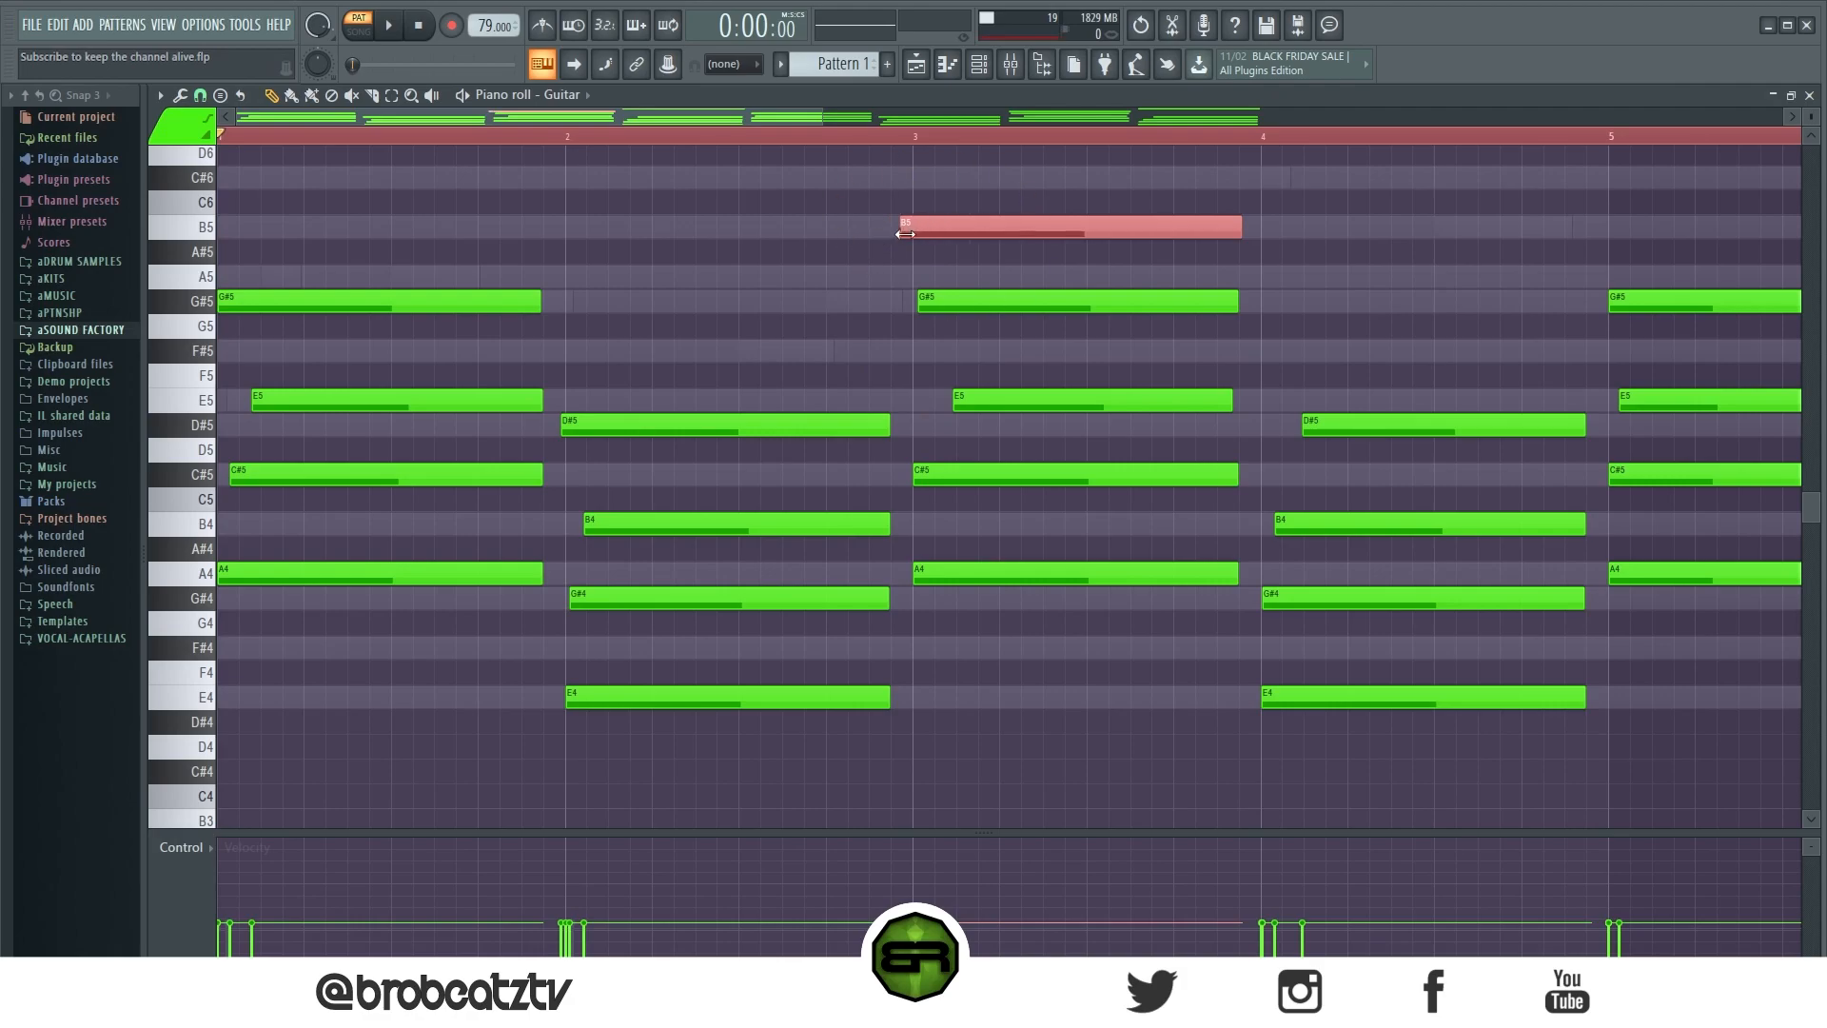
pyautogui.moveTo(673, 368); pyautogui.dragTo(716, 716)
pyautogui.hotkey('ctrl', 'd')
pyautogui.press('space')
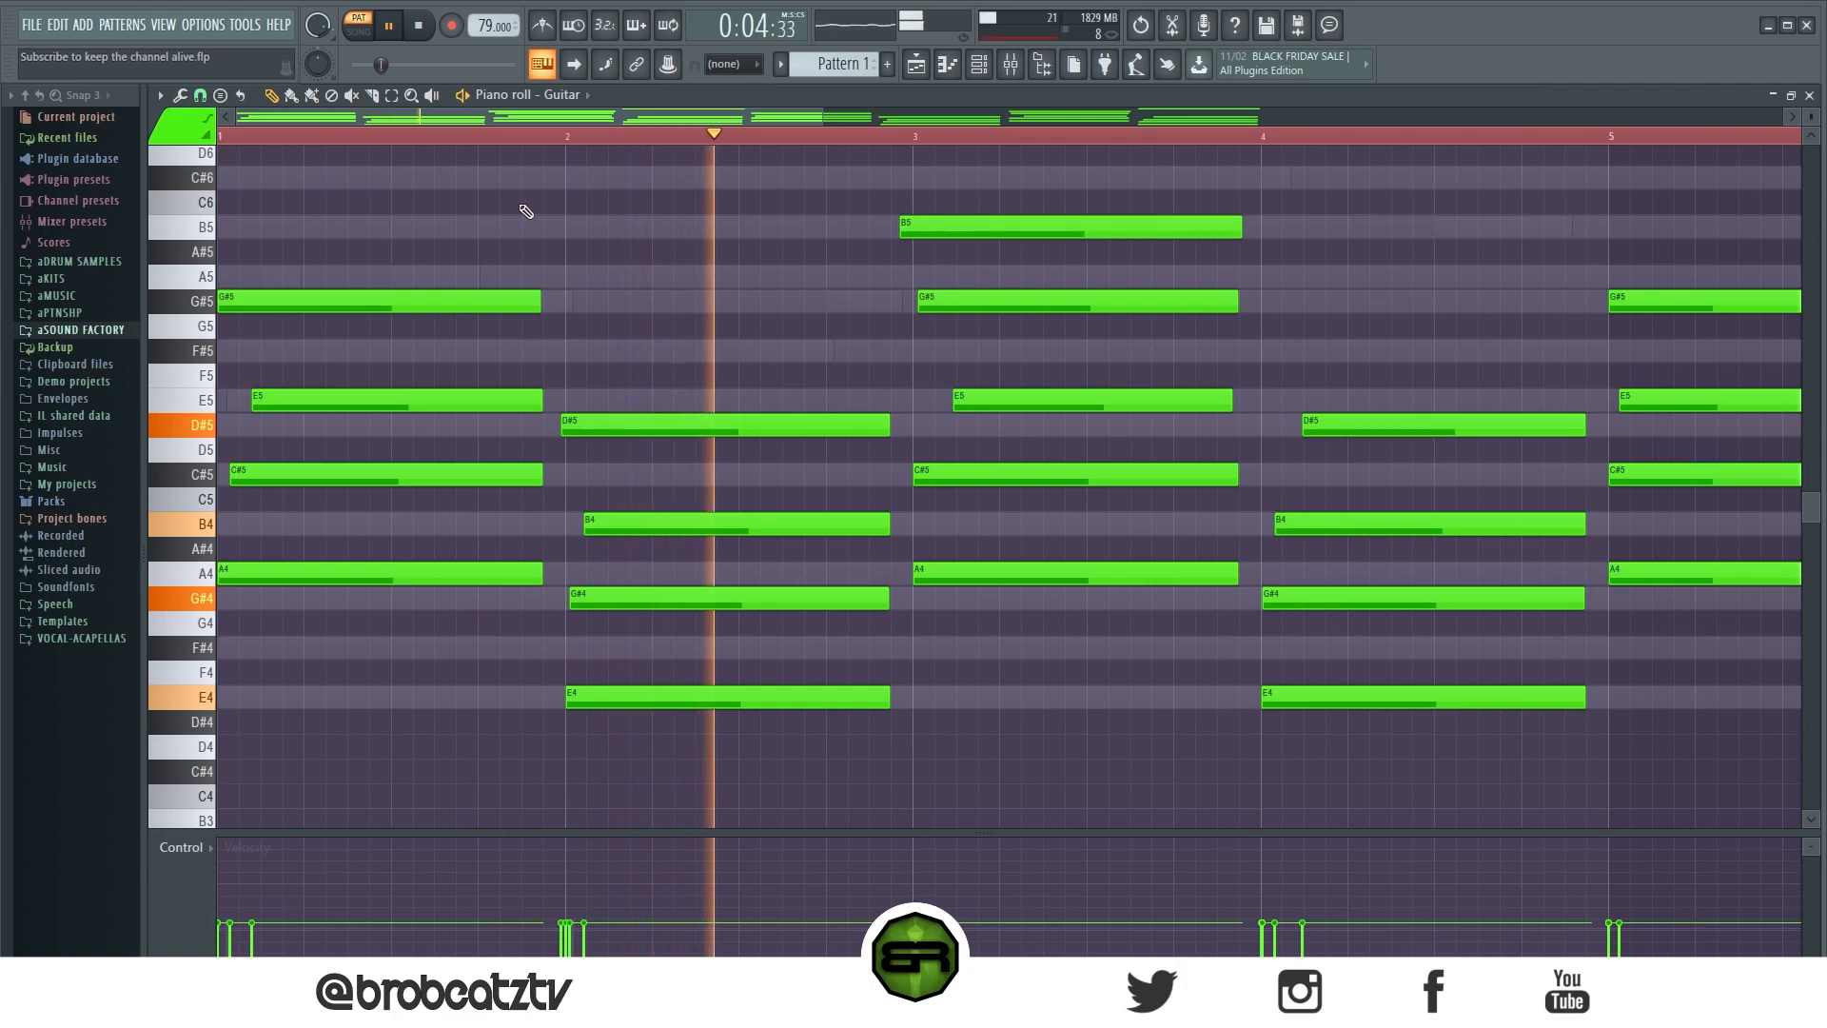
pyautogui.press('space')
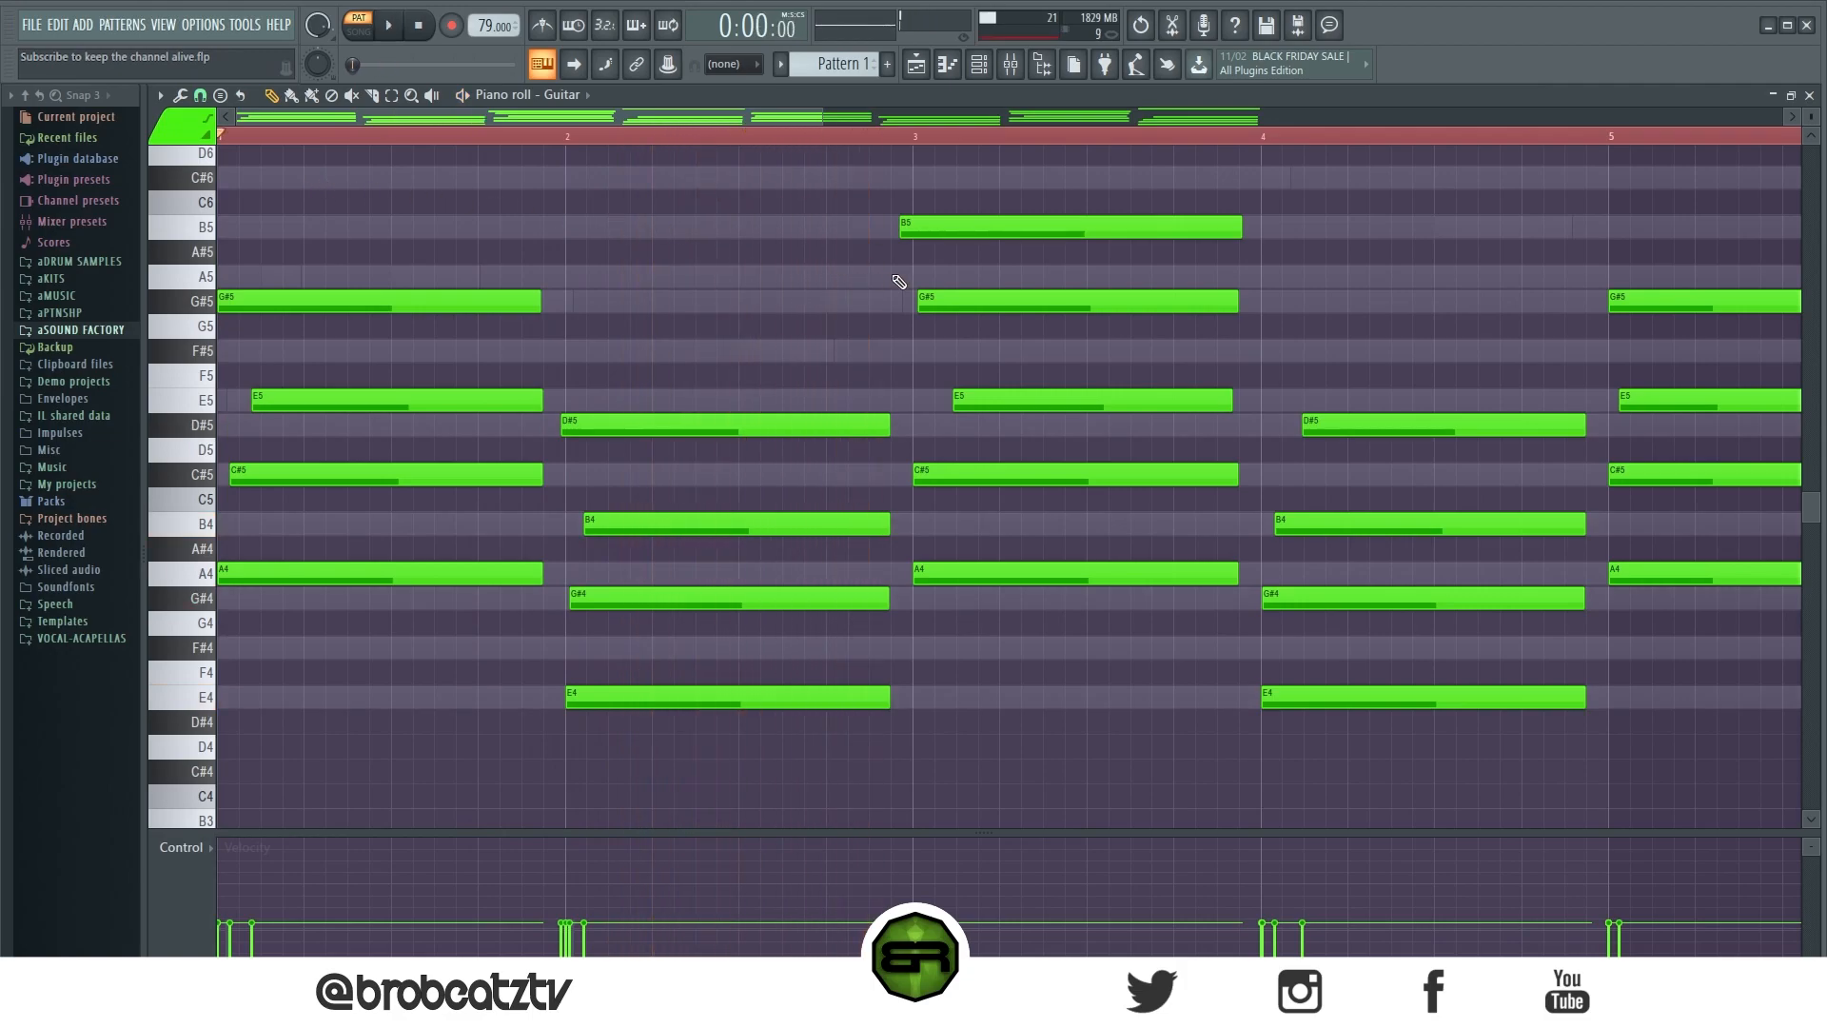
# Step: Start bar 3's B5 even earlier, delay its E5 slightly, and delay its A4 to beat 2
pyautogui.moveTo(890, 233); pyautogui.dragTo(877, 236)
pyautogui.moveTo(957, 396)
pyautogui.mouseDown()
pyautogui.moveTo(1038, 397)
pyautogui.moveTo(941, 398)
pyautogui.moveTo(1061, 412)
pyautogui.moveTo(840, 407)
pyautogui.moveTo(981, 427)
pyautogui.moveTo(961, 435)
pyautogui.mouseUp()
pyautogui.moveTo(928, 572); pyautogui.dragTo(1007, 589)
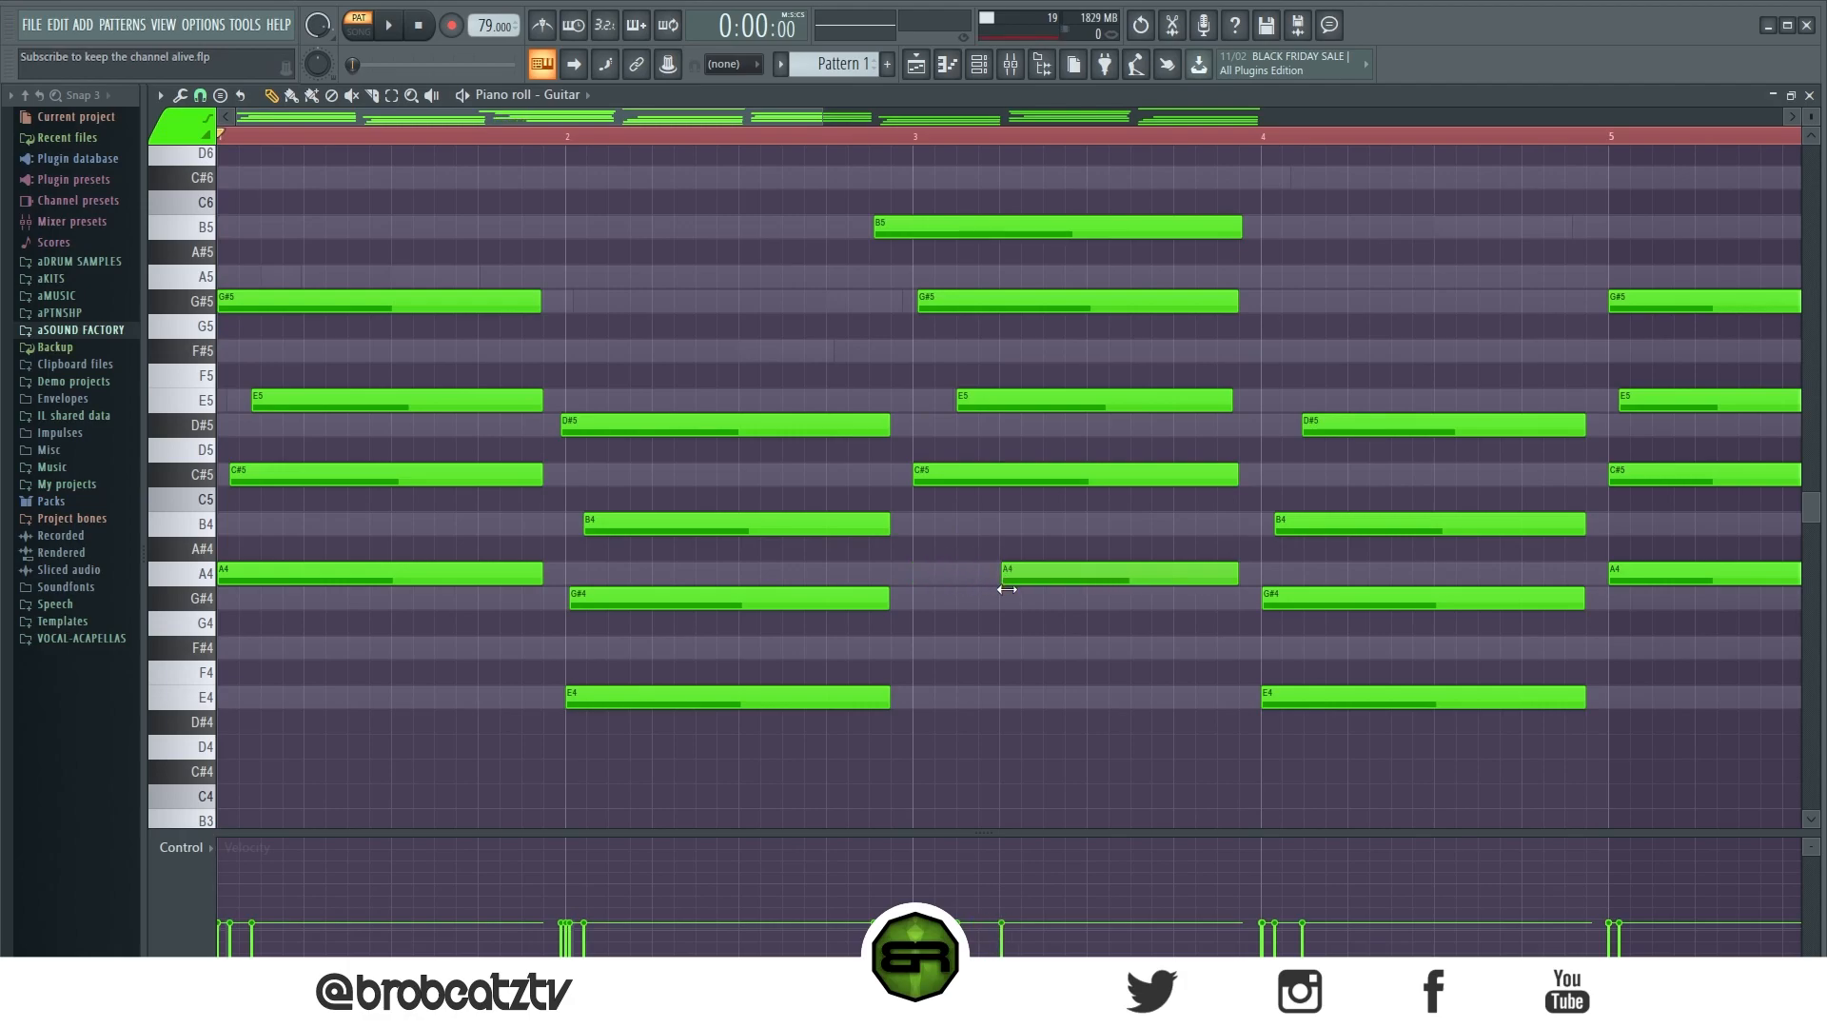
# Step: Add a G#4 on beat 3 of bar 3 in the guitar part, ending just before bar 4
pyautogui.click(1092, 599)
pyautogui.click(1153, 594)
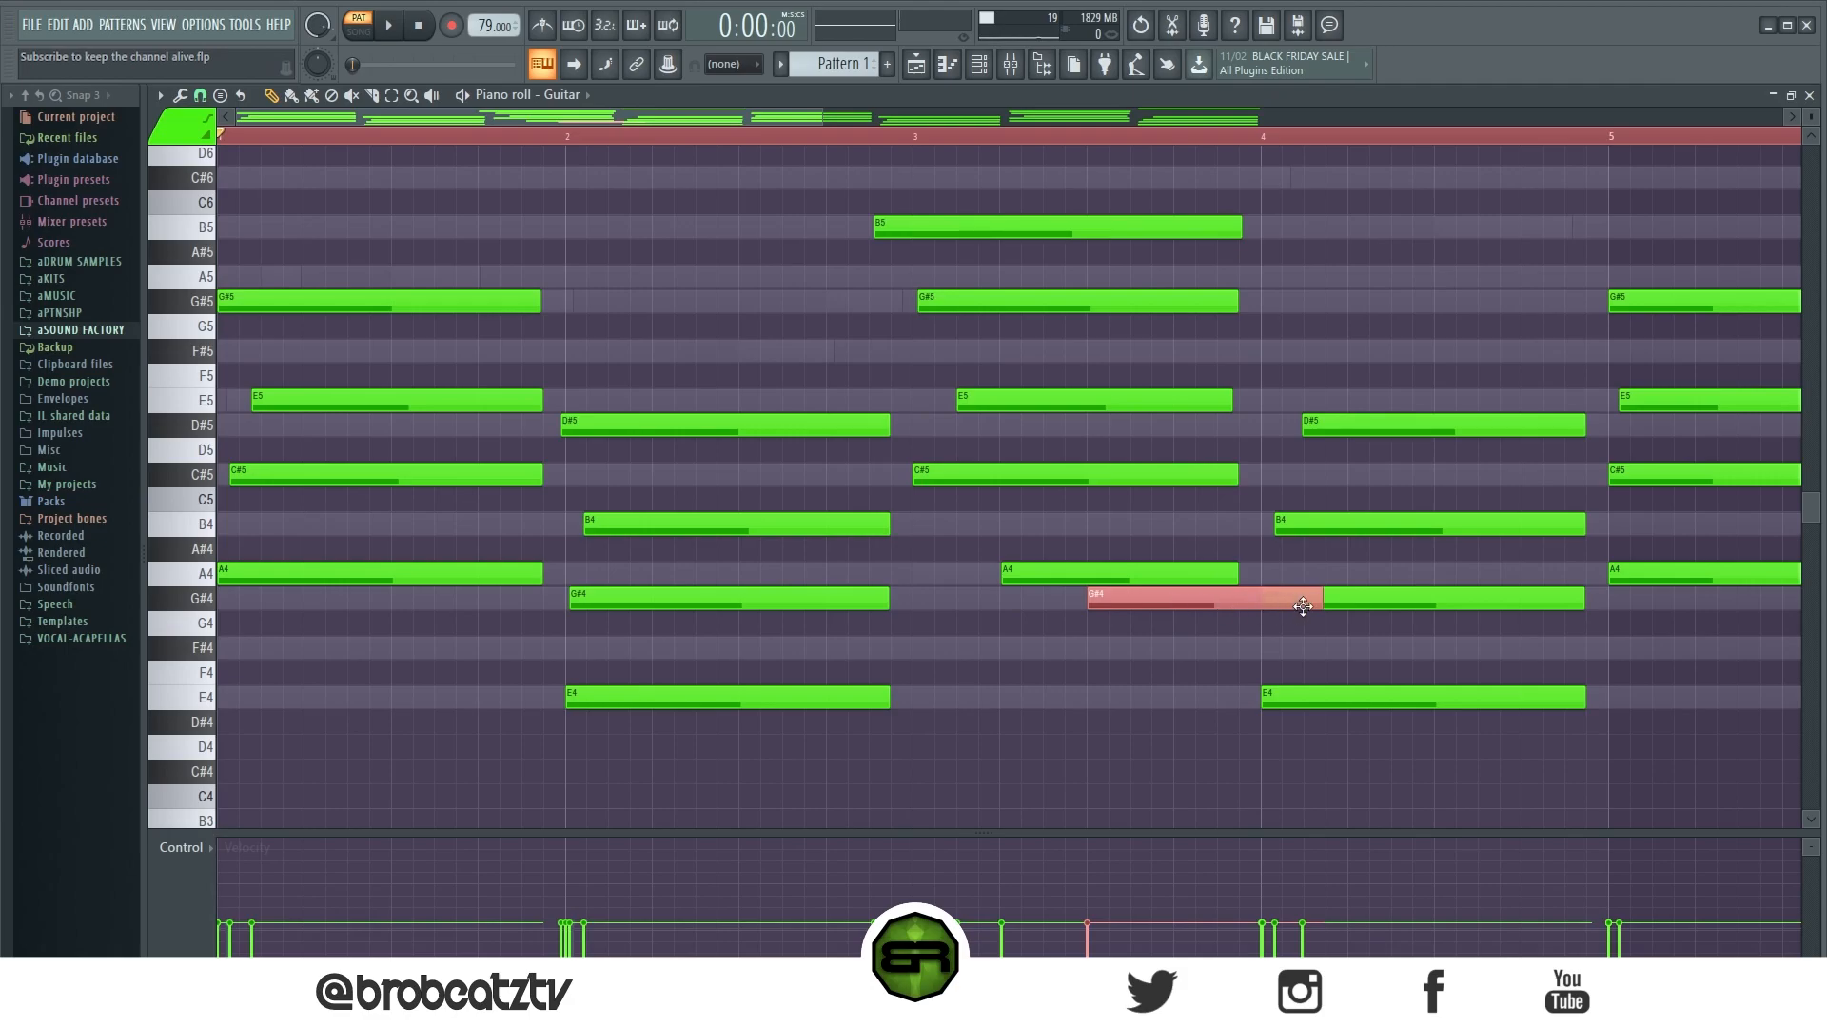
pyautogui.moveTo(1320, 606); pyautogui.dragTo(1251, 622)
pyautogui.moveTo(1101, 539); pyautogui.dragTo(1287, 632)
pyautogui.rightClick(1289, 646)
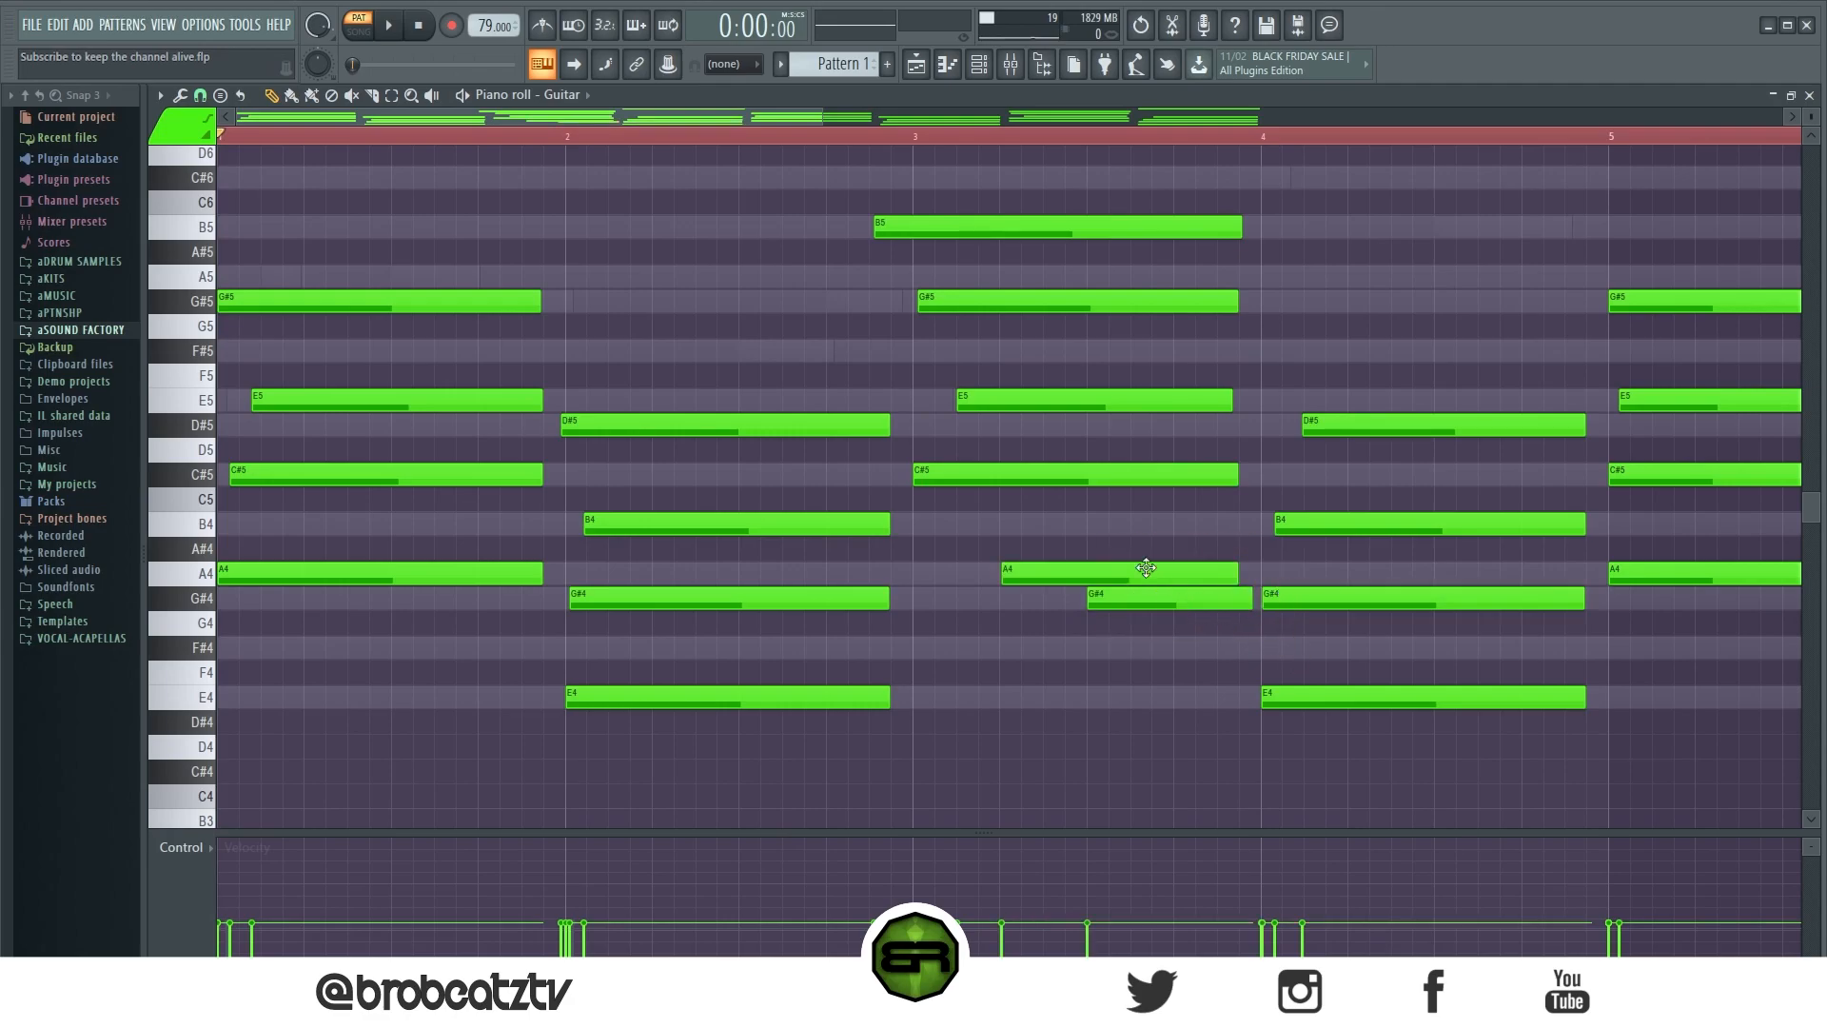
pyautogui.moveTo(1132, 539); pyautogui.dragTo(1191, 624)
pyautogui.rightClick(1214, 656)
pyautogui.moveTo(1137, 566); pyautogui.dragTo(1276, 710)
pyautogui.rightClick(1168, 709)
# Step: Play back the guitar part with the piano and start bar 4's D#6 slightly before the bar line
pyautogui.press('space')
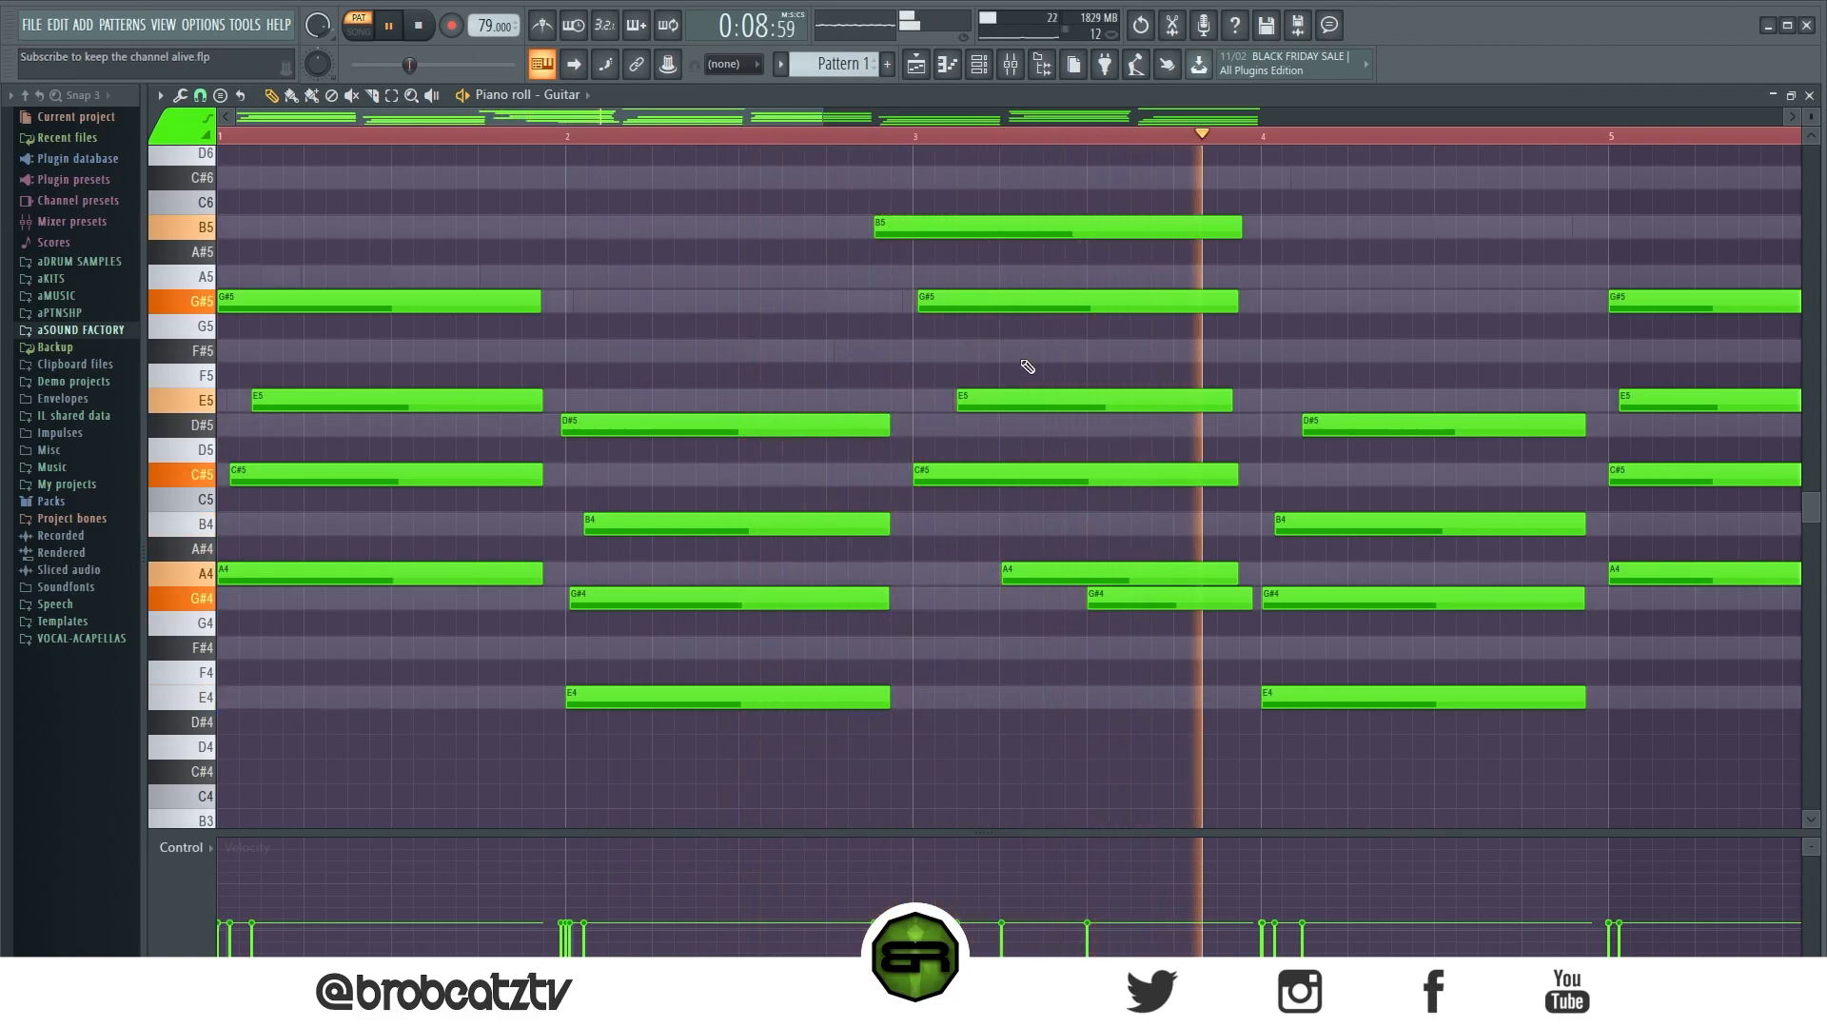
pyautogui.press('space')
pyautogui.scroll(3, 1284, 240)
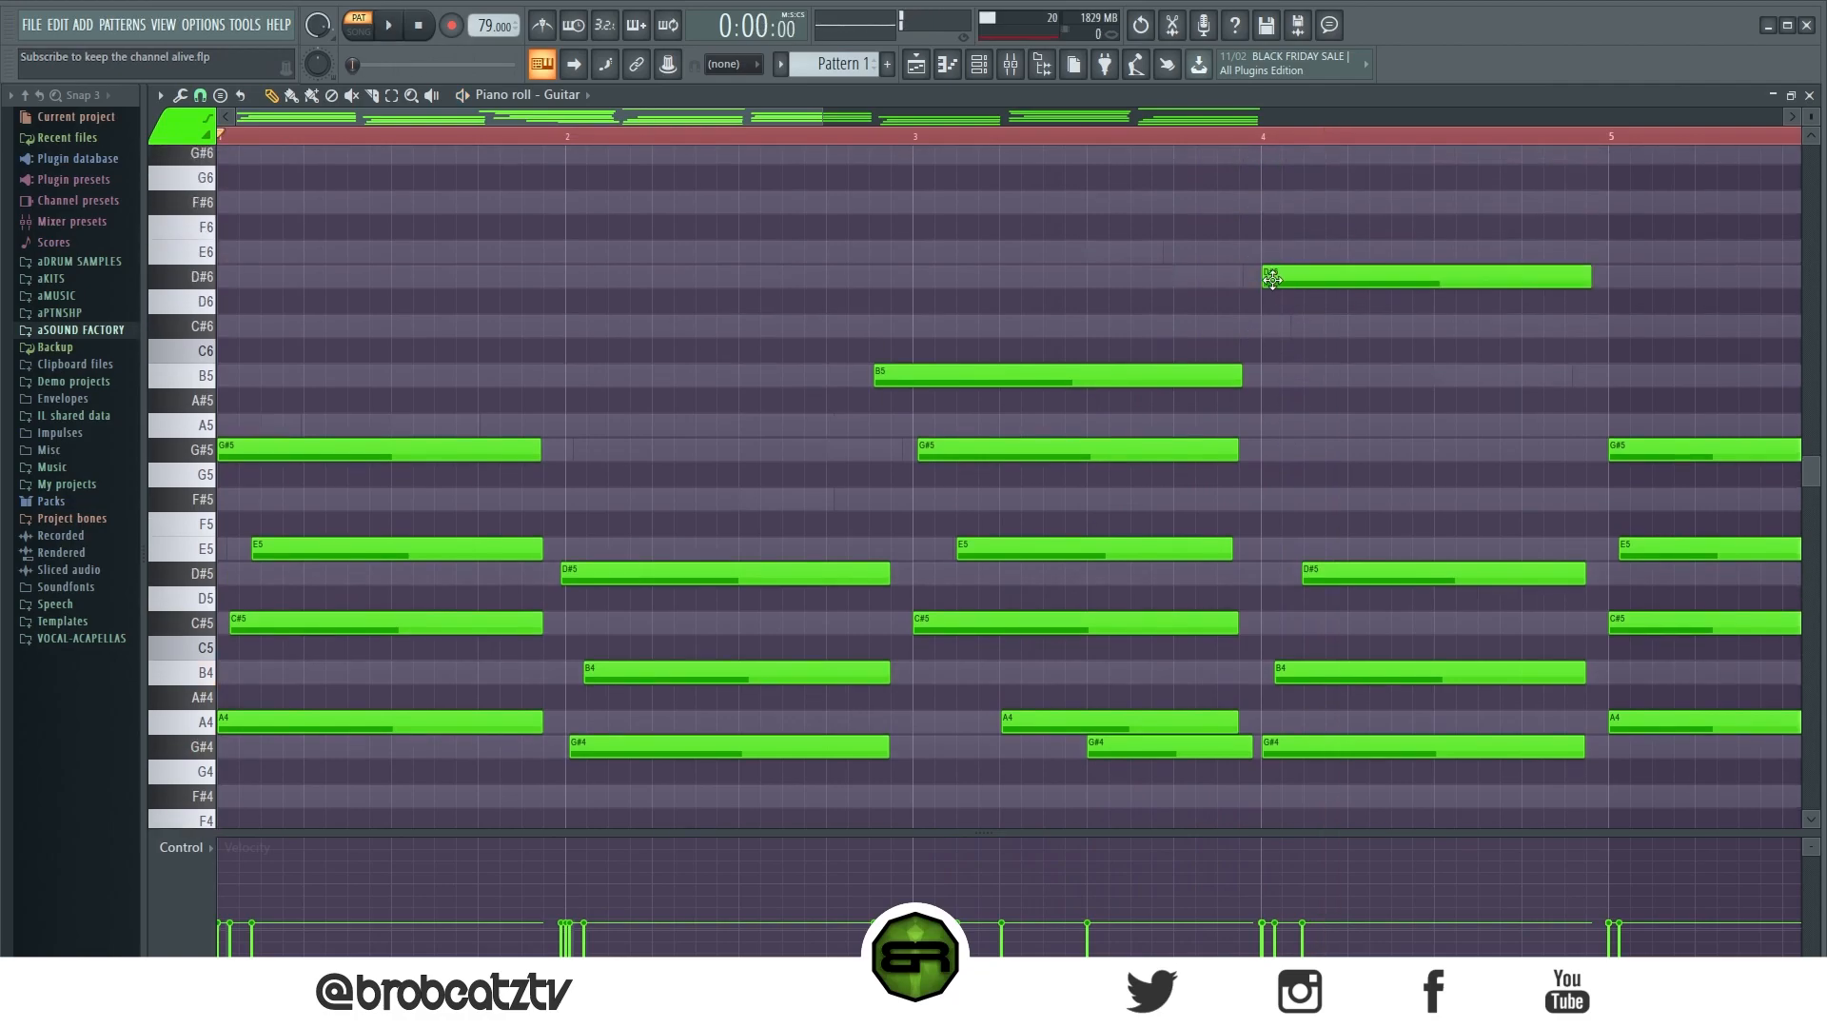
pyautogui.moveTo(1262, 281); pyautogui.dragTo(1244, 292)
pyautogui.scroll(-2, 1361, 370)
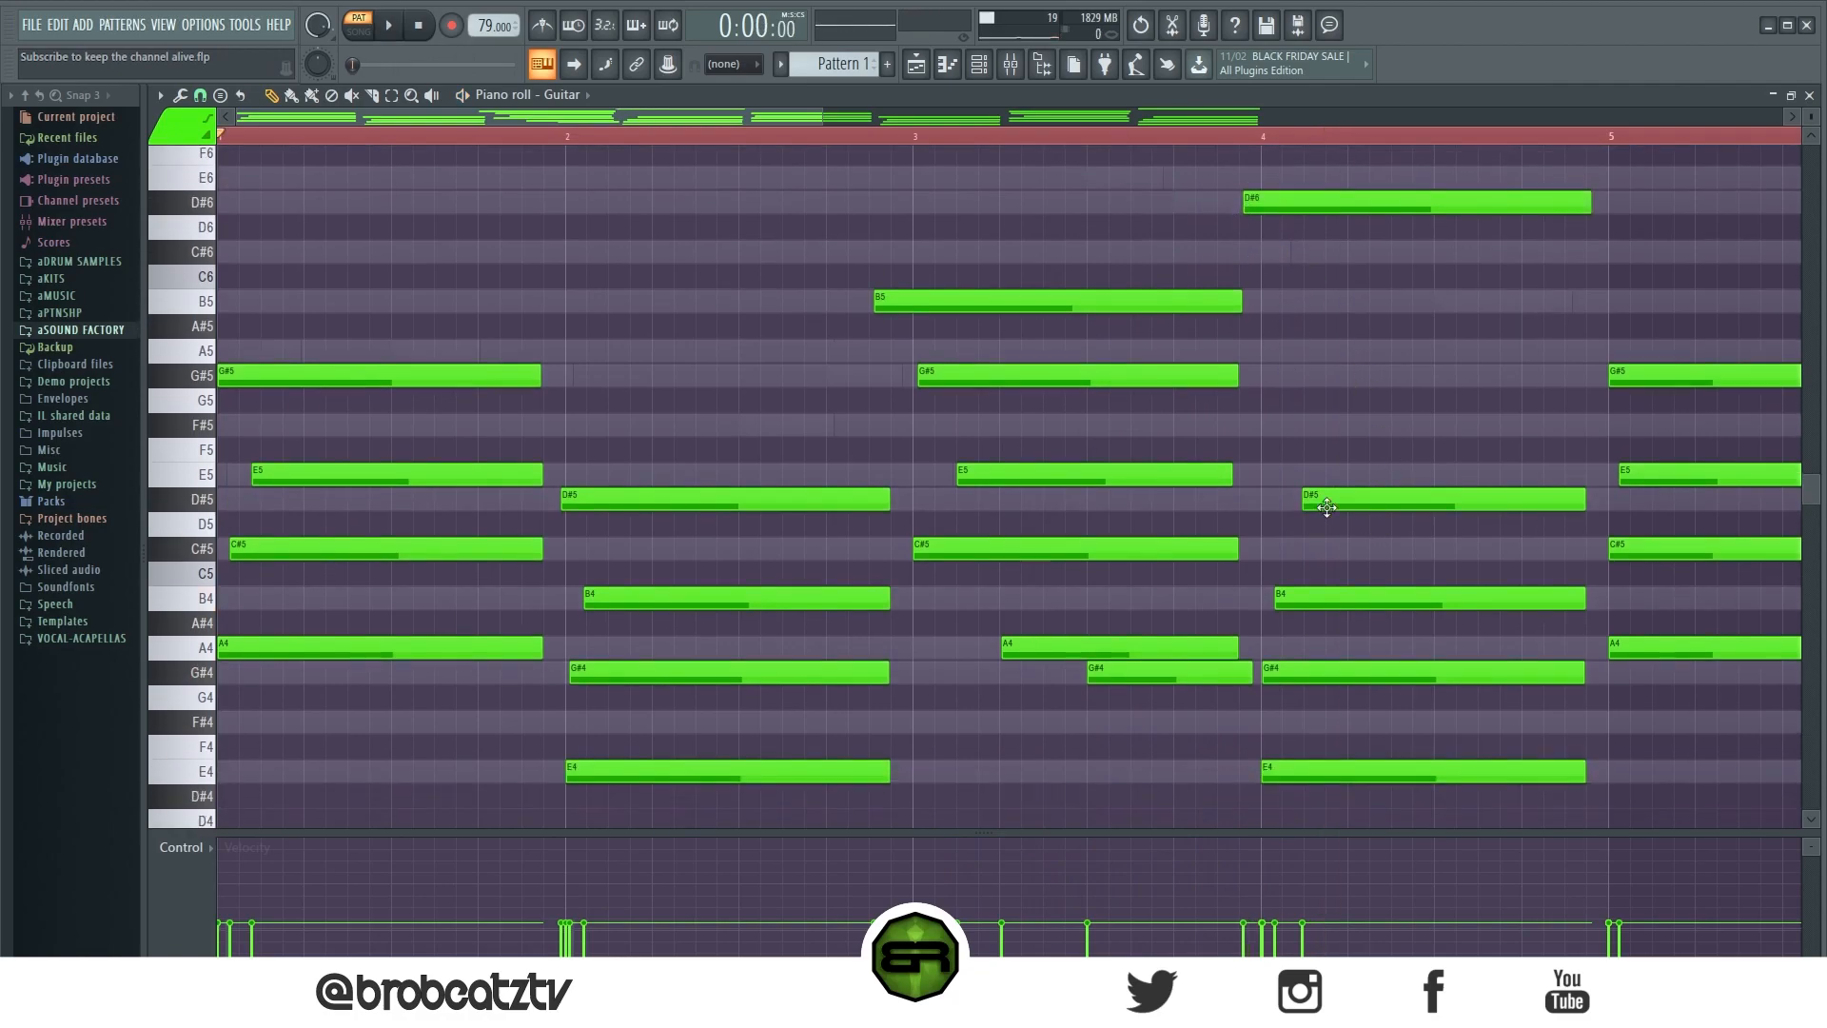
pyautogui.scroll(-2, 1284, 610)
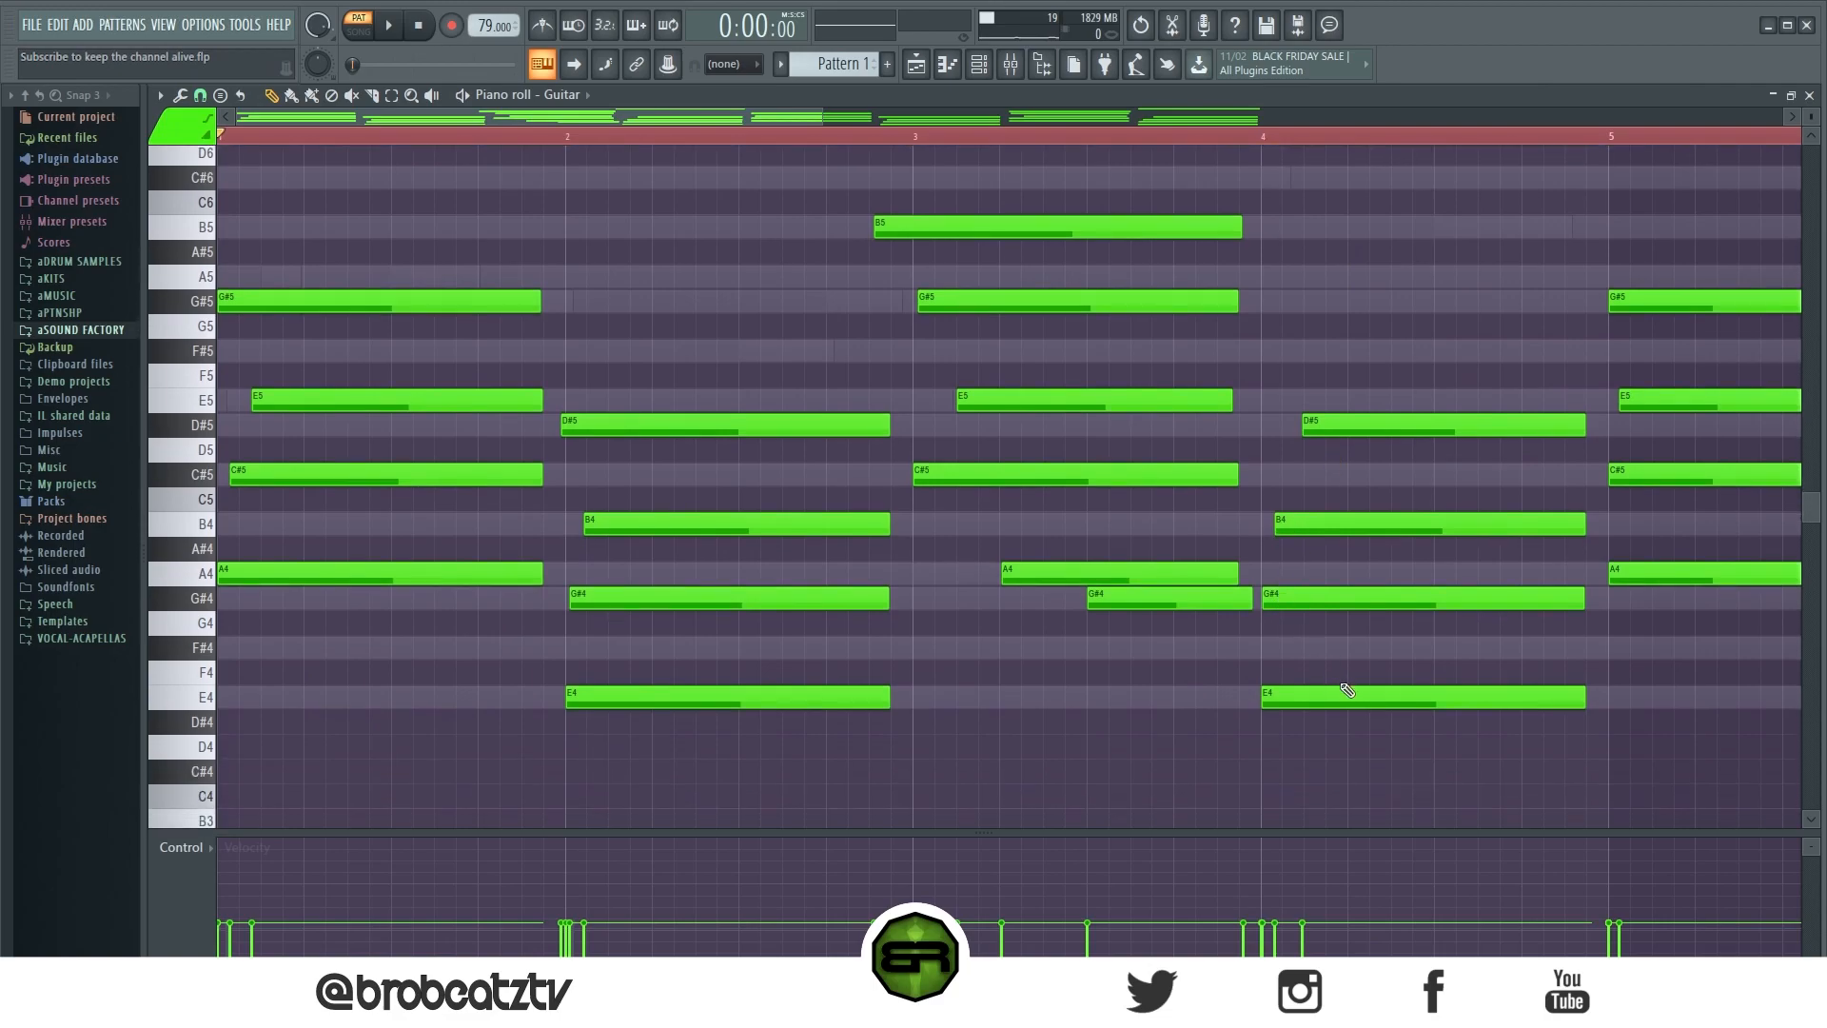
# Step: Shorten bar 4's E4 to one beat, repeat it on beat 2, and add a D#4 from beat 3 to the bar's end
pyautogui.moveTo(1582, 698); pyautogui.dragTo(1419, 702)
pyautogui.click(1409, 699)
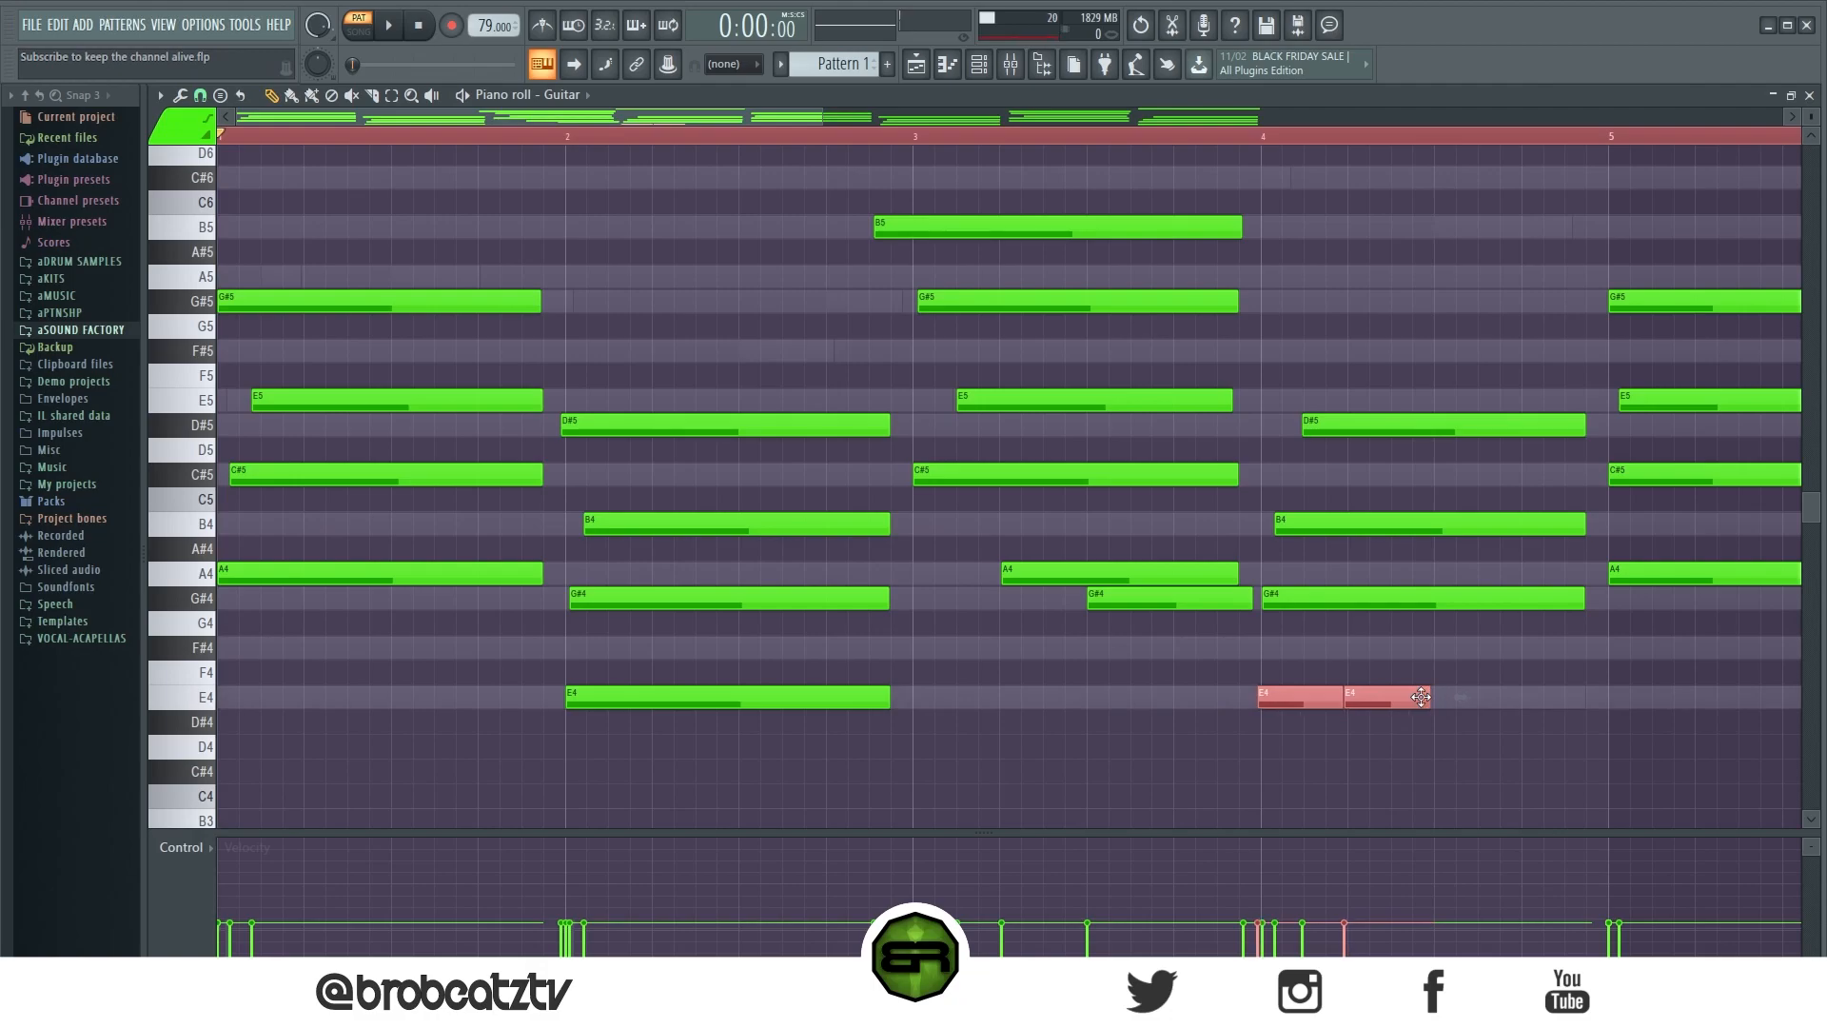
pyautogui.click(1467, 677)
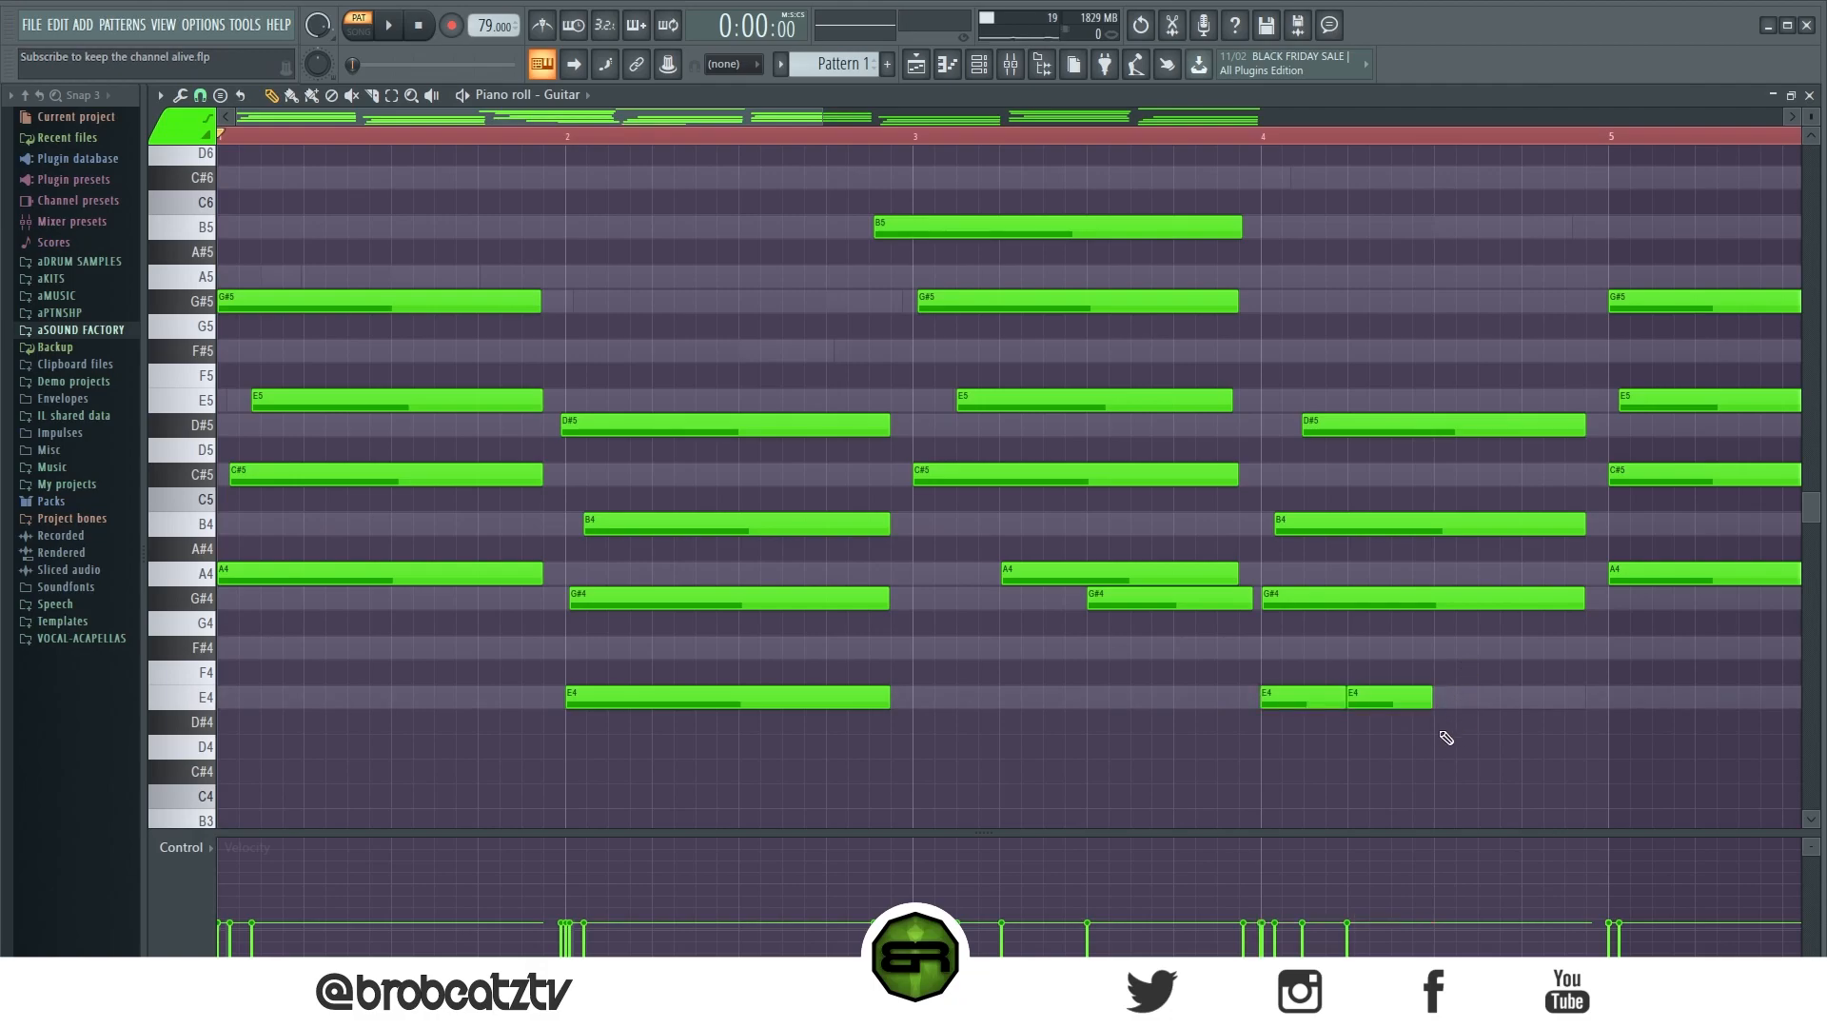
pyautogui.click(1446, 726)
pyautogui.moveTo(1522, 722); pyautogui.dragTo(1597, 725)
# Step: Extend the E Major scale guide an octave lower and return to the guitar part
pyautogui.rightClick(1628, 702)
pyautogui.rightClick(1628, 701)
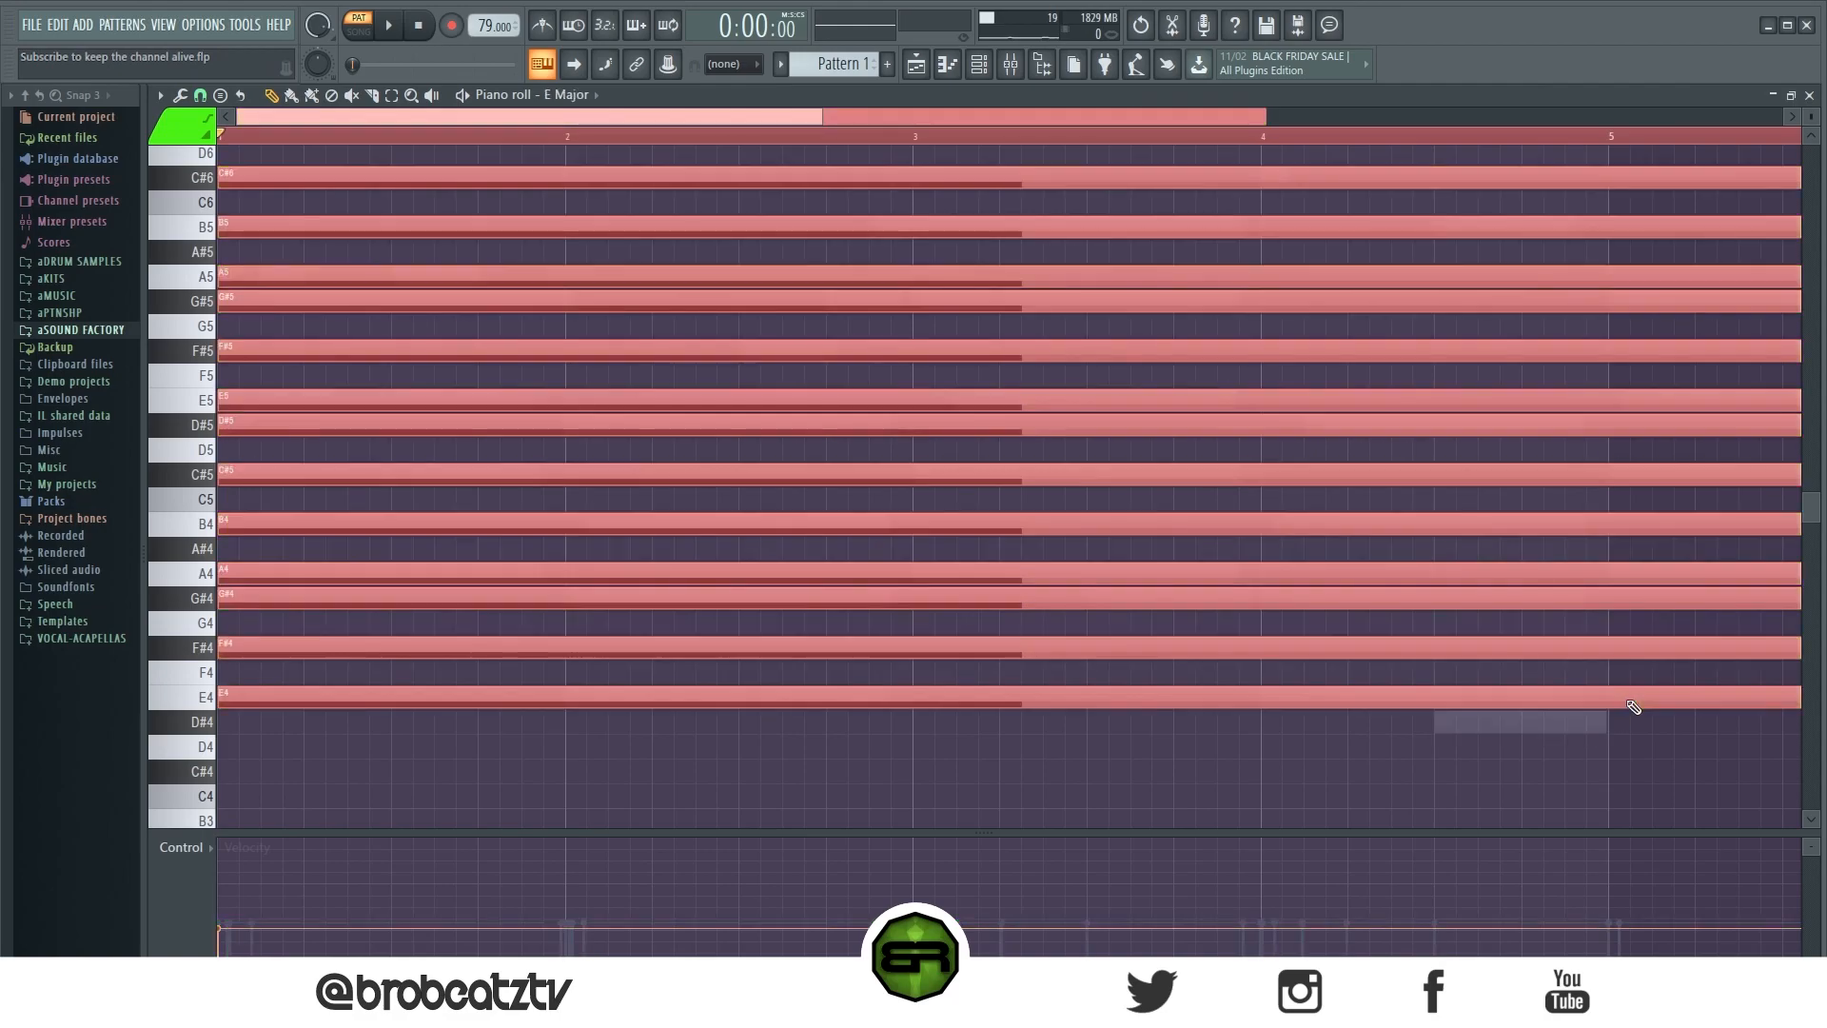
pyautogui.hotkey('ctrl', 'Down')
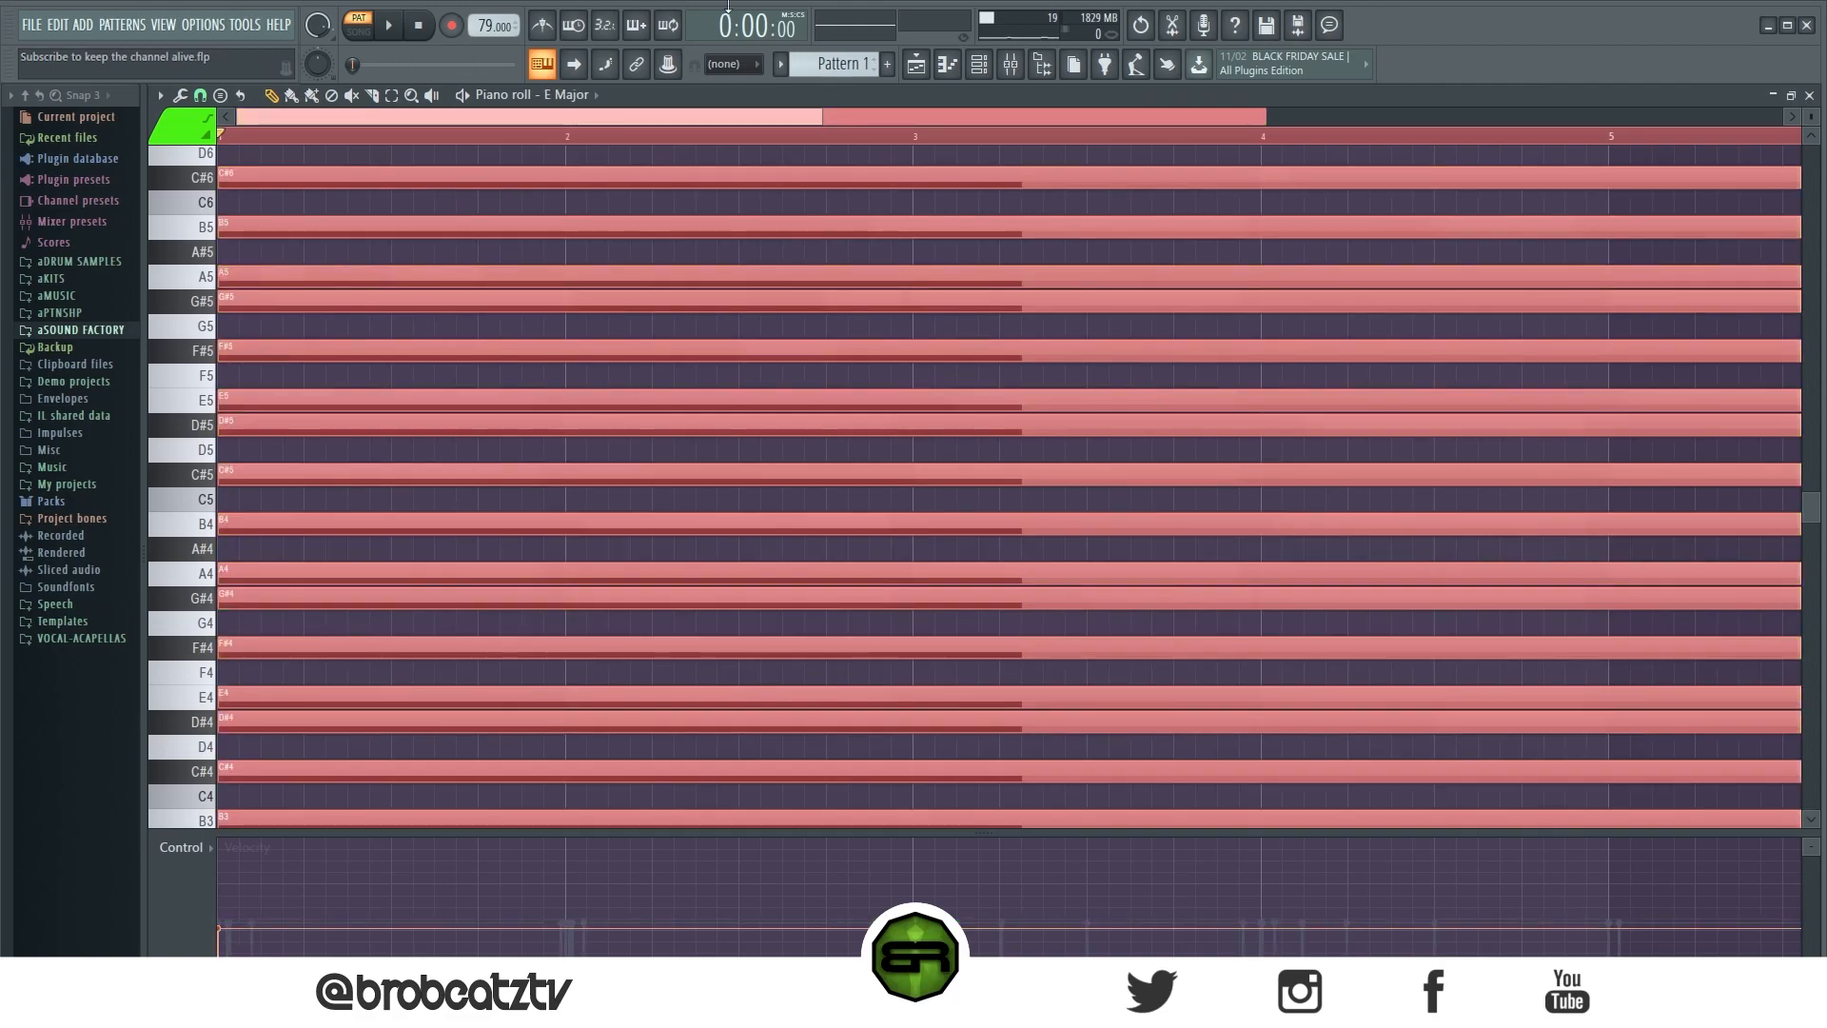
pyautogui.click(980, 67)
pyautogui.click(1013, 274)
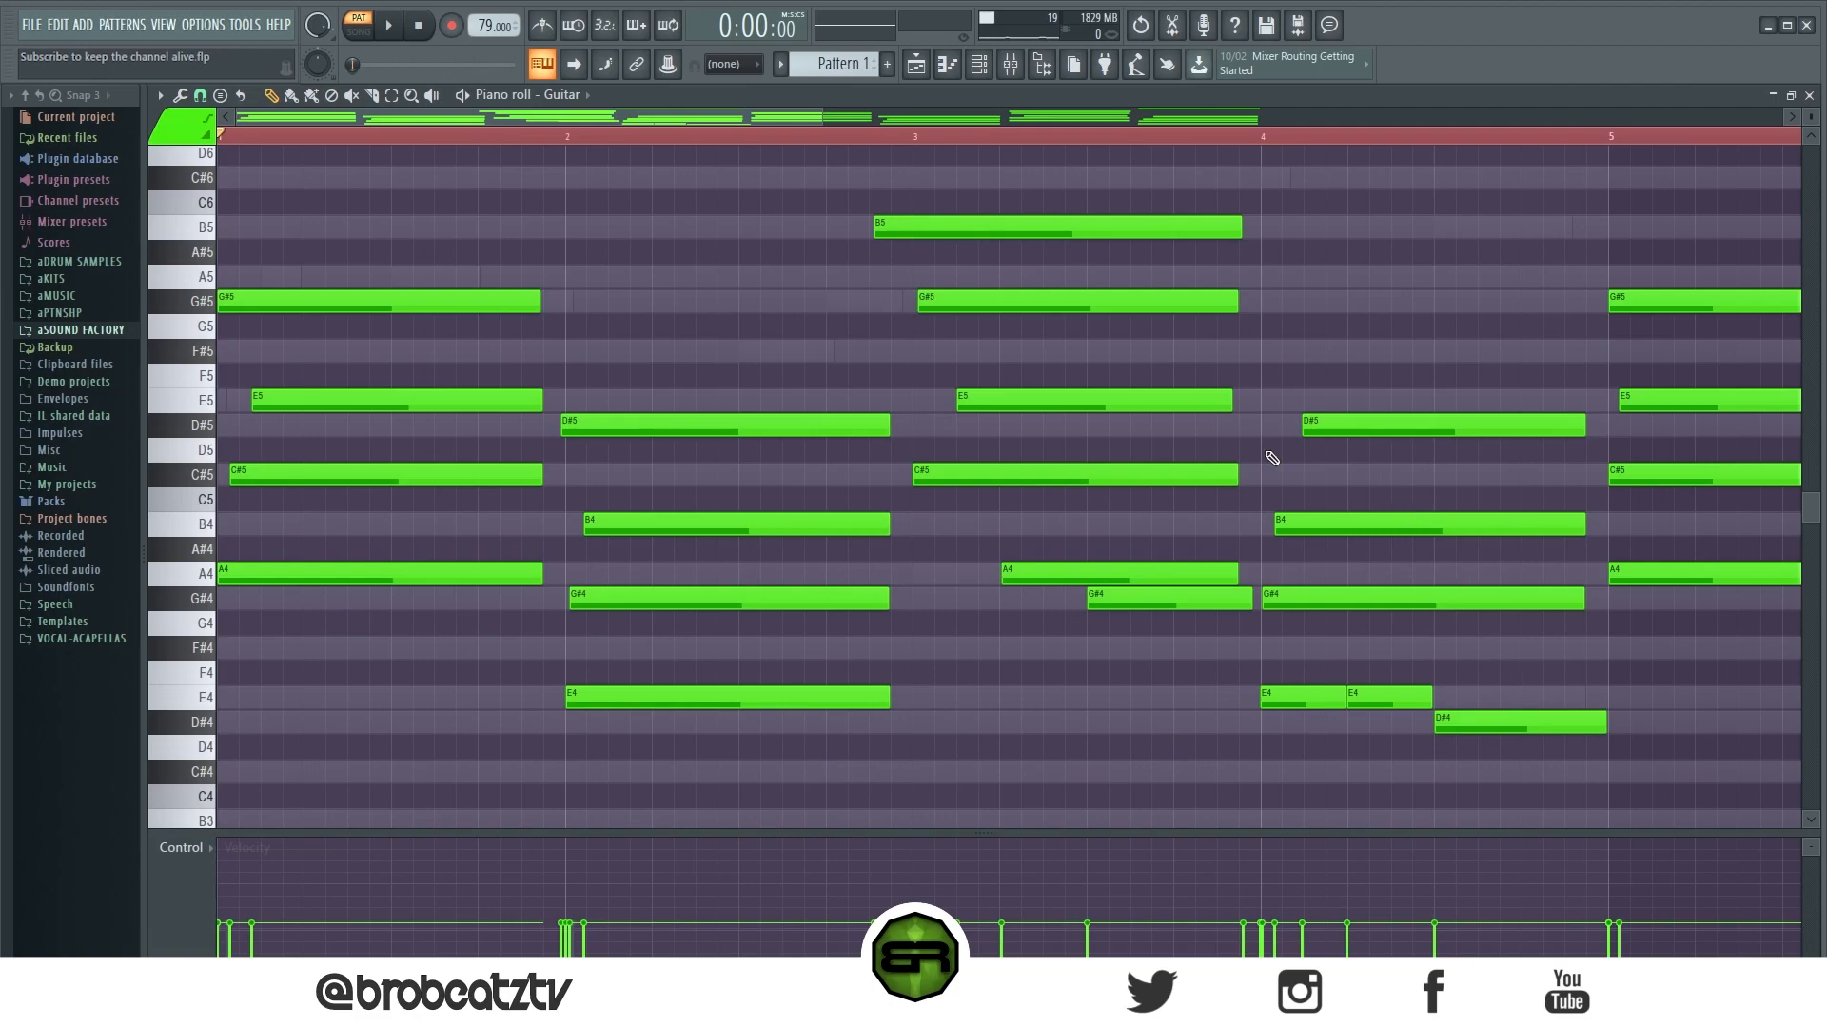
# Step: Delete all guitar notes in bars 5 to 8, including the high D#6 in bar 8
pyautogui.scroll(-5, 931, 141)
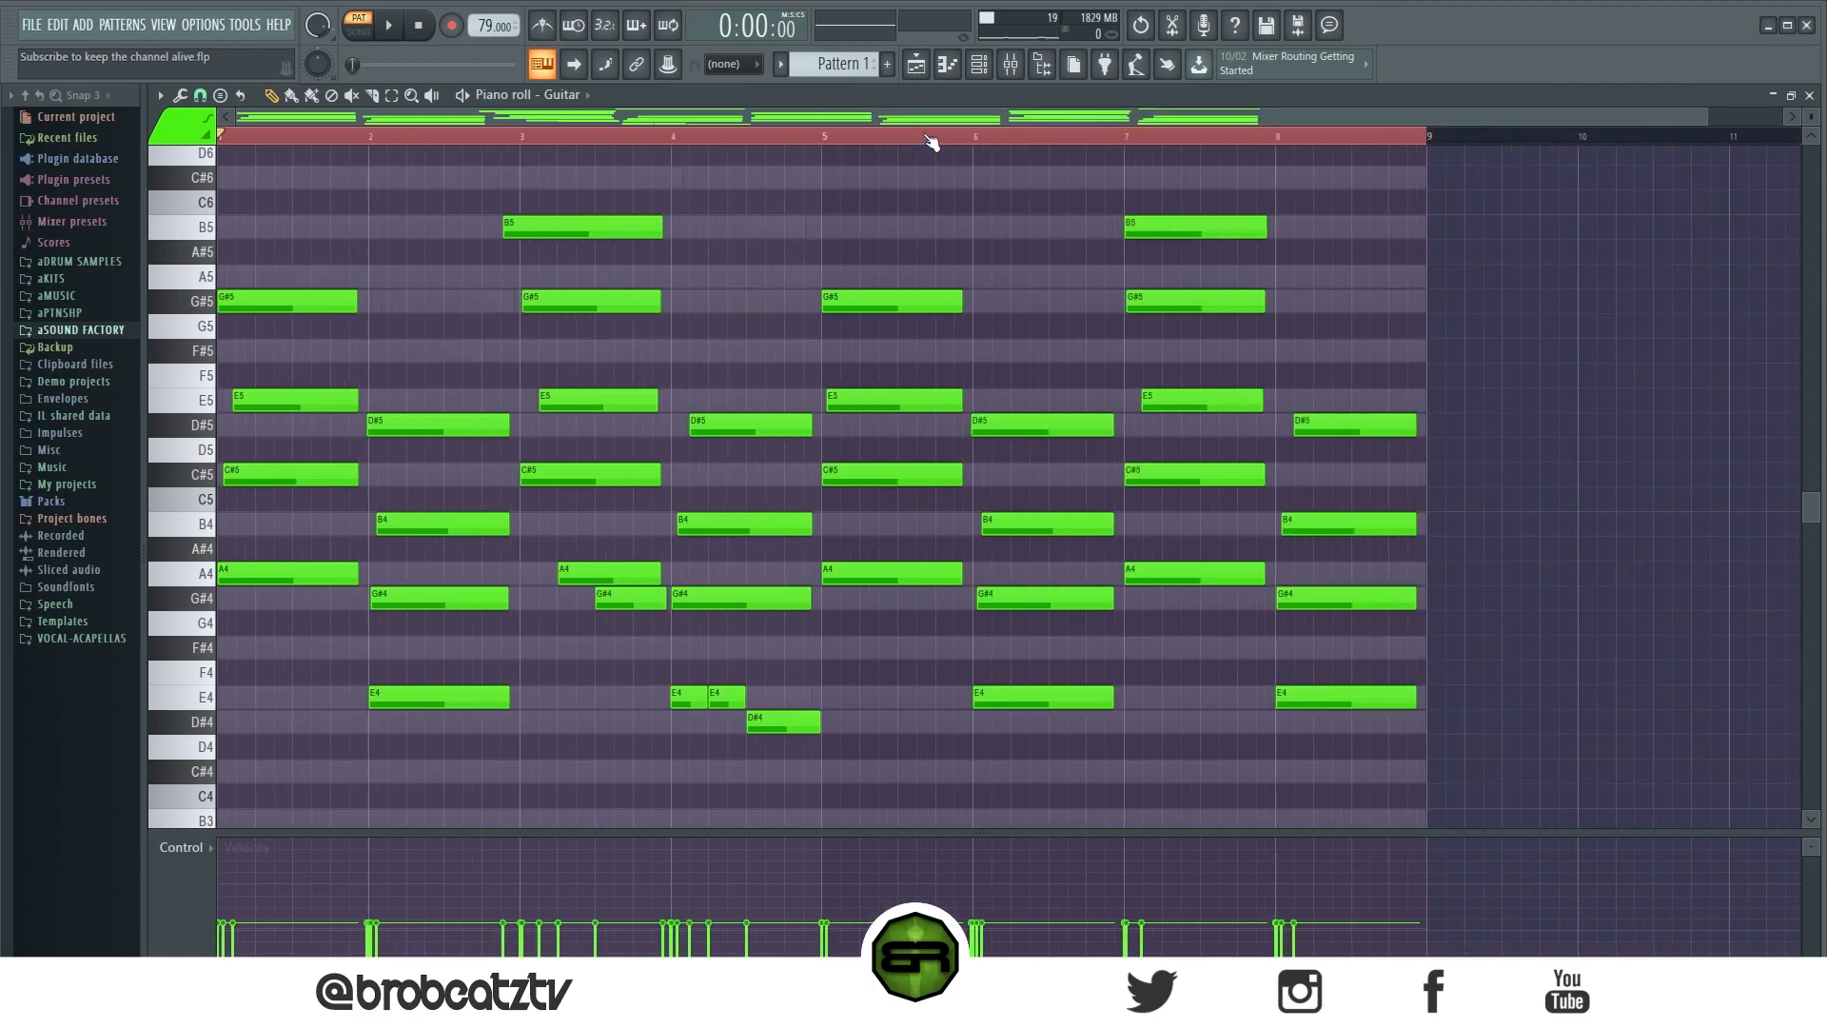
pyautogui.keyDown('ctrl'); pyautogui.moveTo(1406, 781); pyautogui.dragTo(848, 236); pyautogui.keyUp('ctrl')
pyautogui.press('Delete')
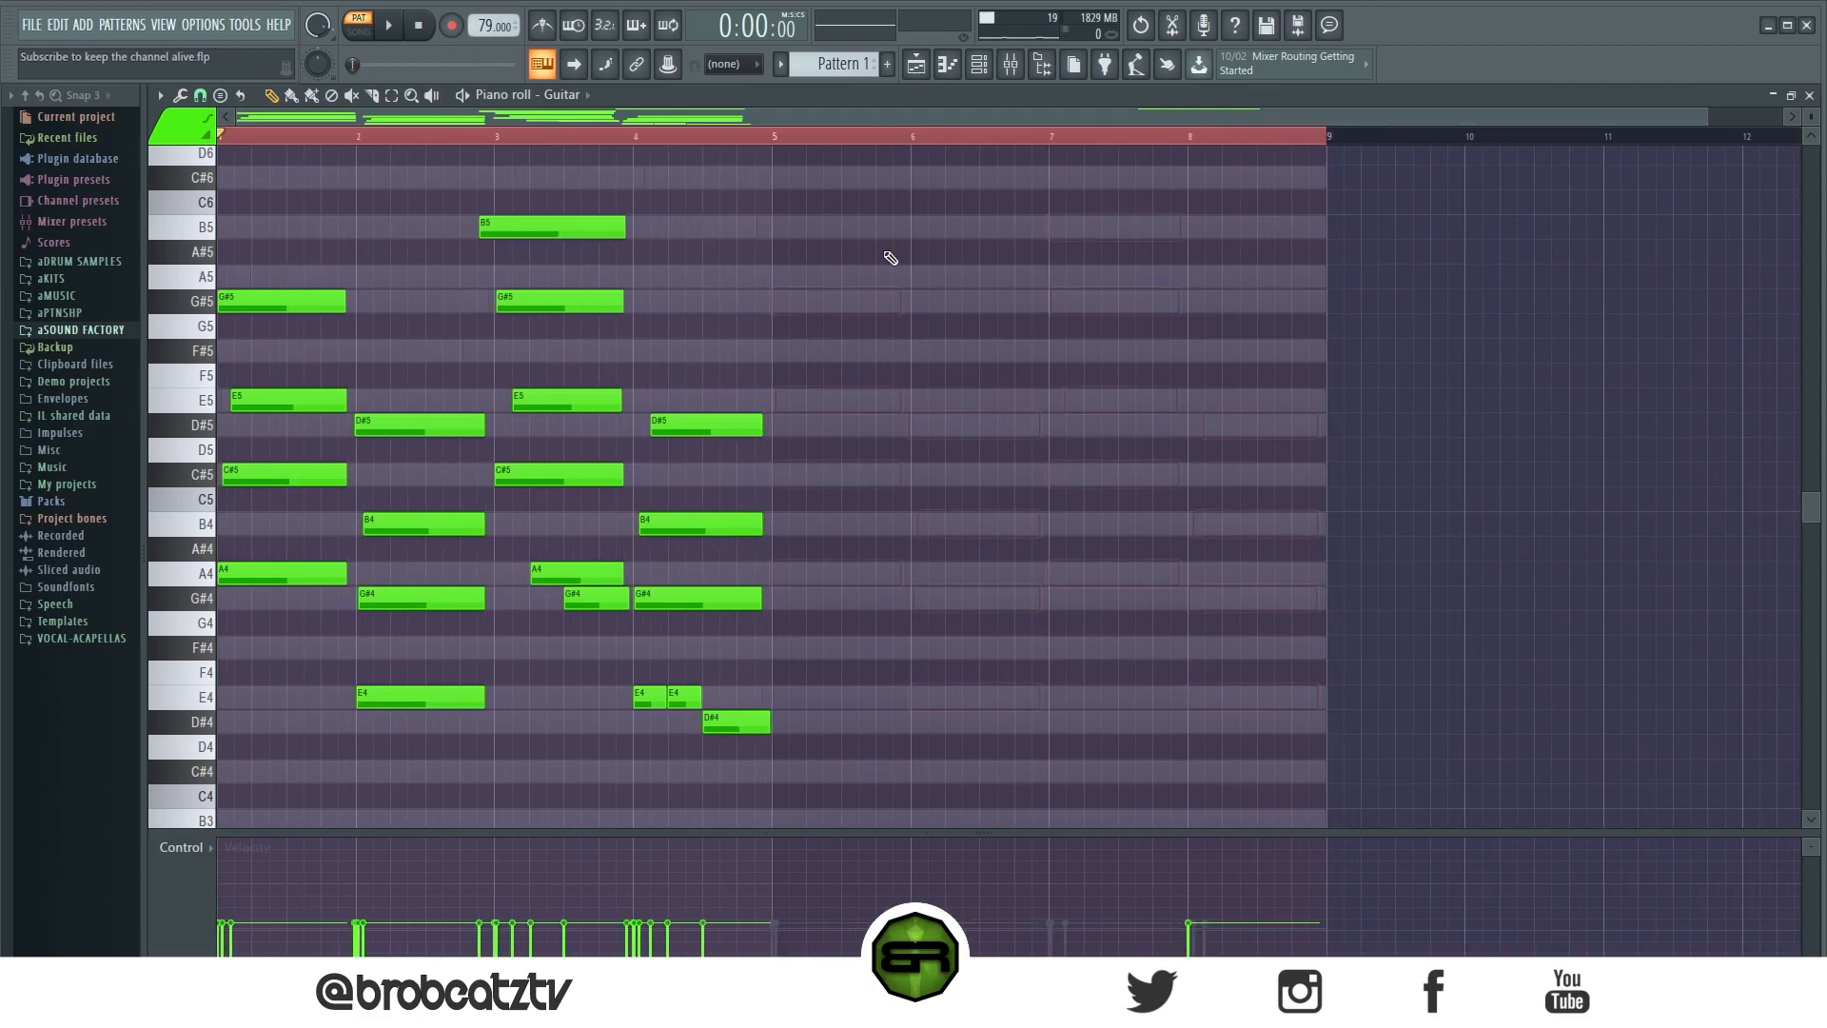
pyautogui.hotkey('ctrl', 'a')
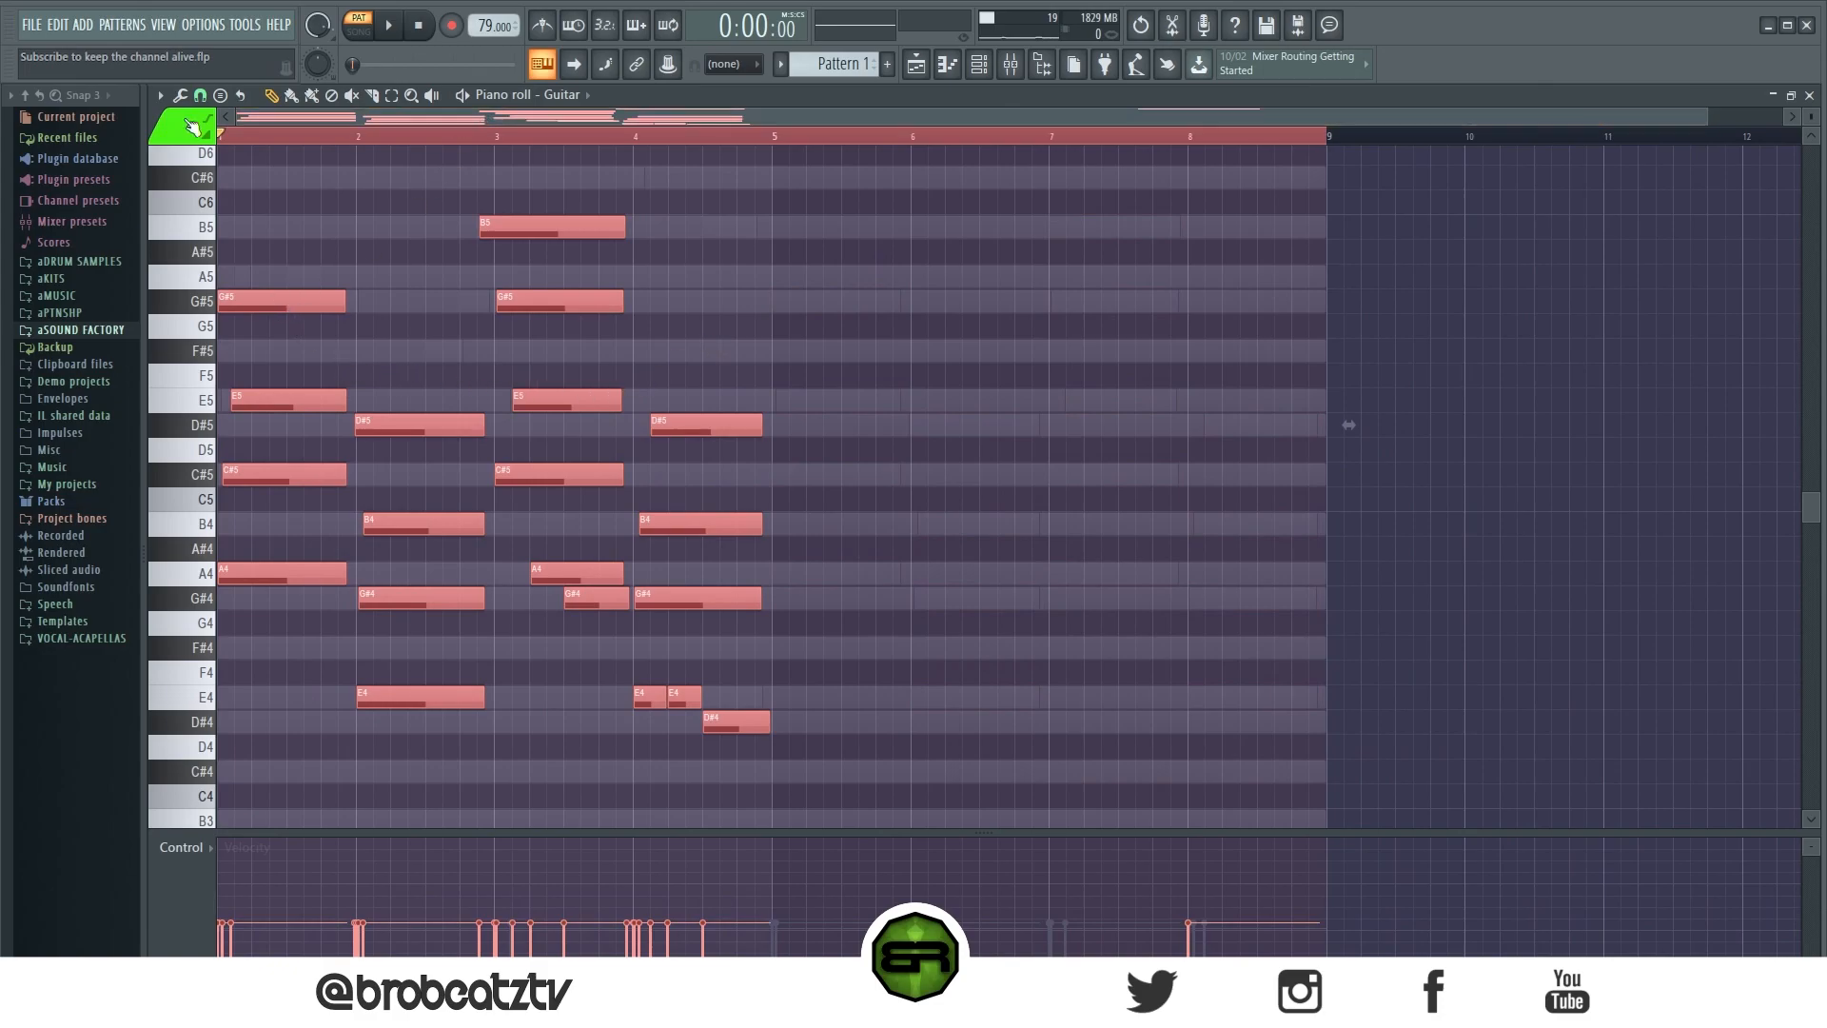
pyautogui.keyDown('ctrl'); pyautogui.click(1409, 353); pyautogui.keyUp('ctrl')
pyautogui.scroll(4, 1346, 362)
pyautogui.rightClick(1294, 422)
pyautogui.scroll(-3, 952, 401)
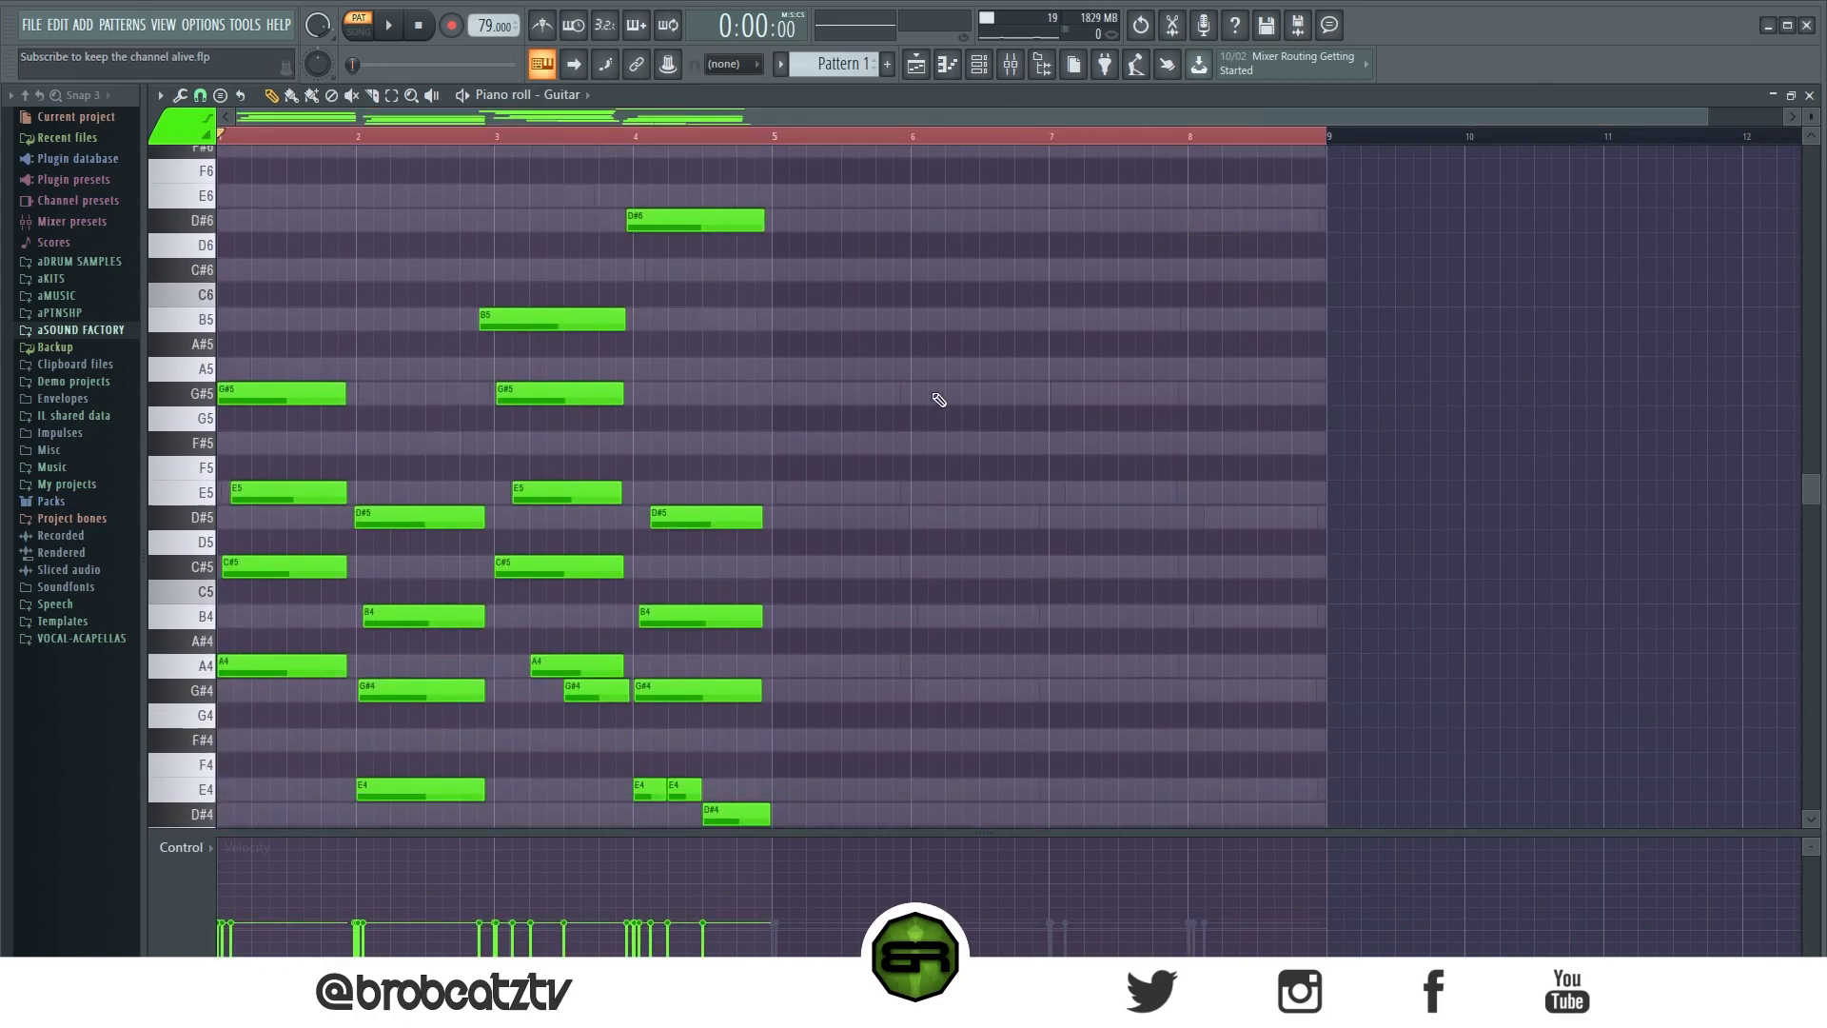
# Step: Copy the guitar notes of bars 1 to 4 into bars 5 to 8
pyautogui.scroll(-3, 347, 255)
pyautogui.hotkey('ctrl', 'a')
pyautogui.moveTo(287, 300)
pyautogui.mouseDown()
pyautogui.moveTo(1001, 294)
pyautogui.moveTo(836, 301)
pyautogui.mouseUp()
pyautogui.keyDown('ctrl'); pyautogui.click(777, 269); pyautogui.keyUp('ctrl')
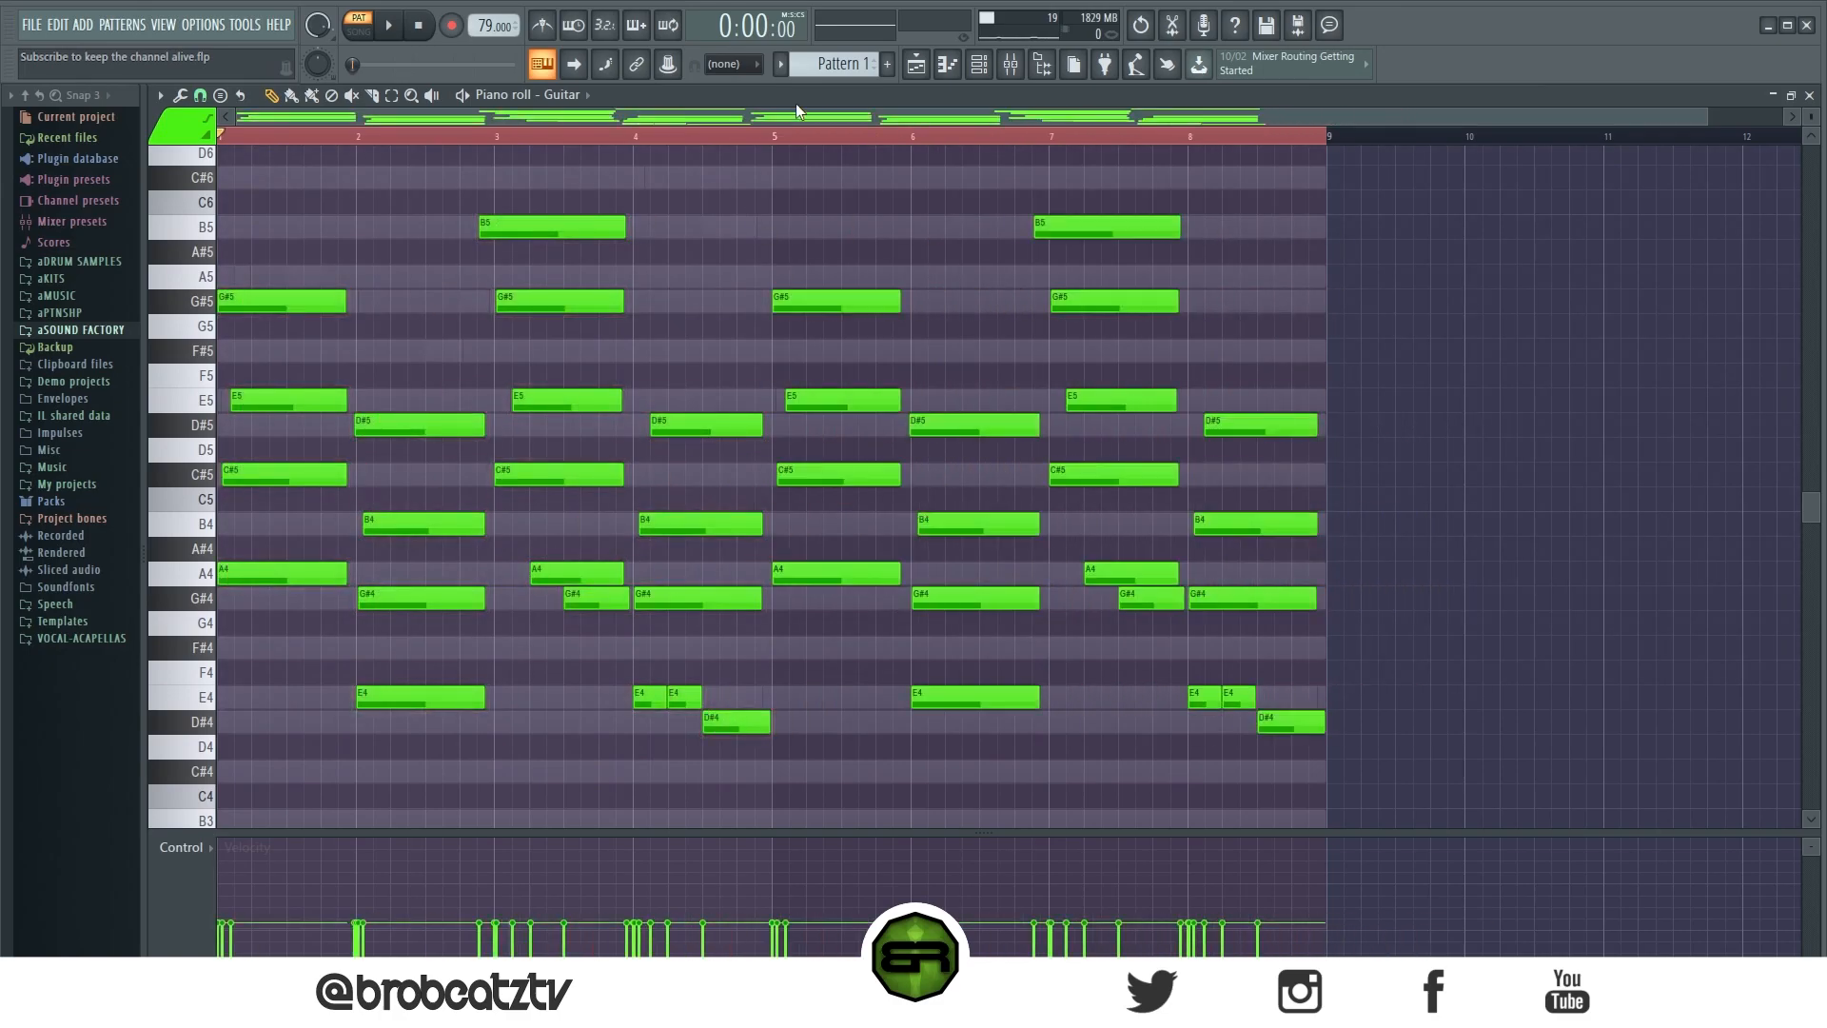
# Step: Slightly lower the velocities of bar 3's guitar notes, including the early B5 and the A4
pyautogui.scroll(2, 638, 139)
pyautogui.moveTo(619, 117); pyautogui.dragTo(72, 118)
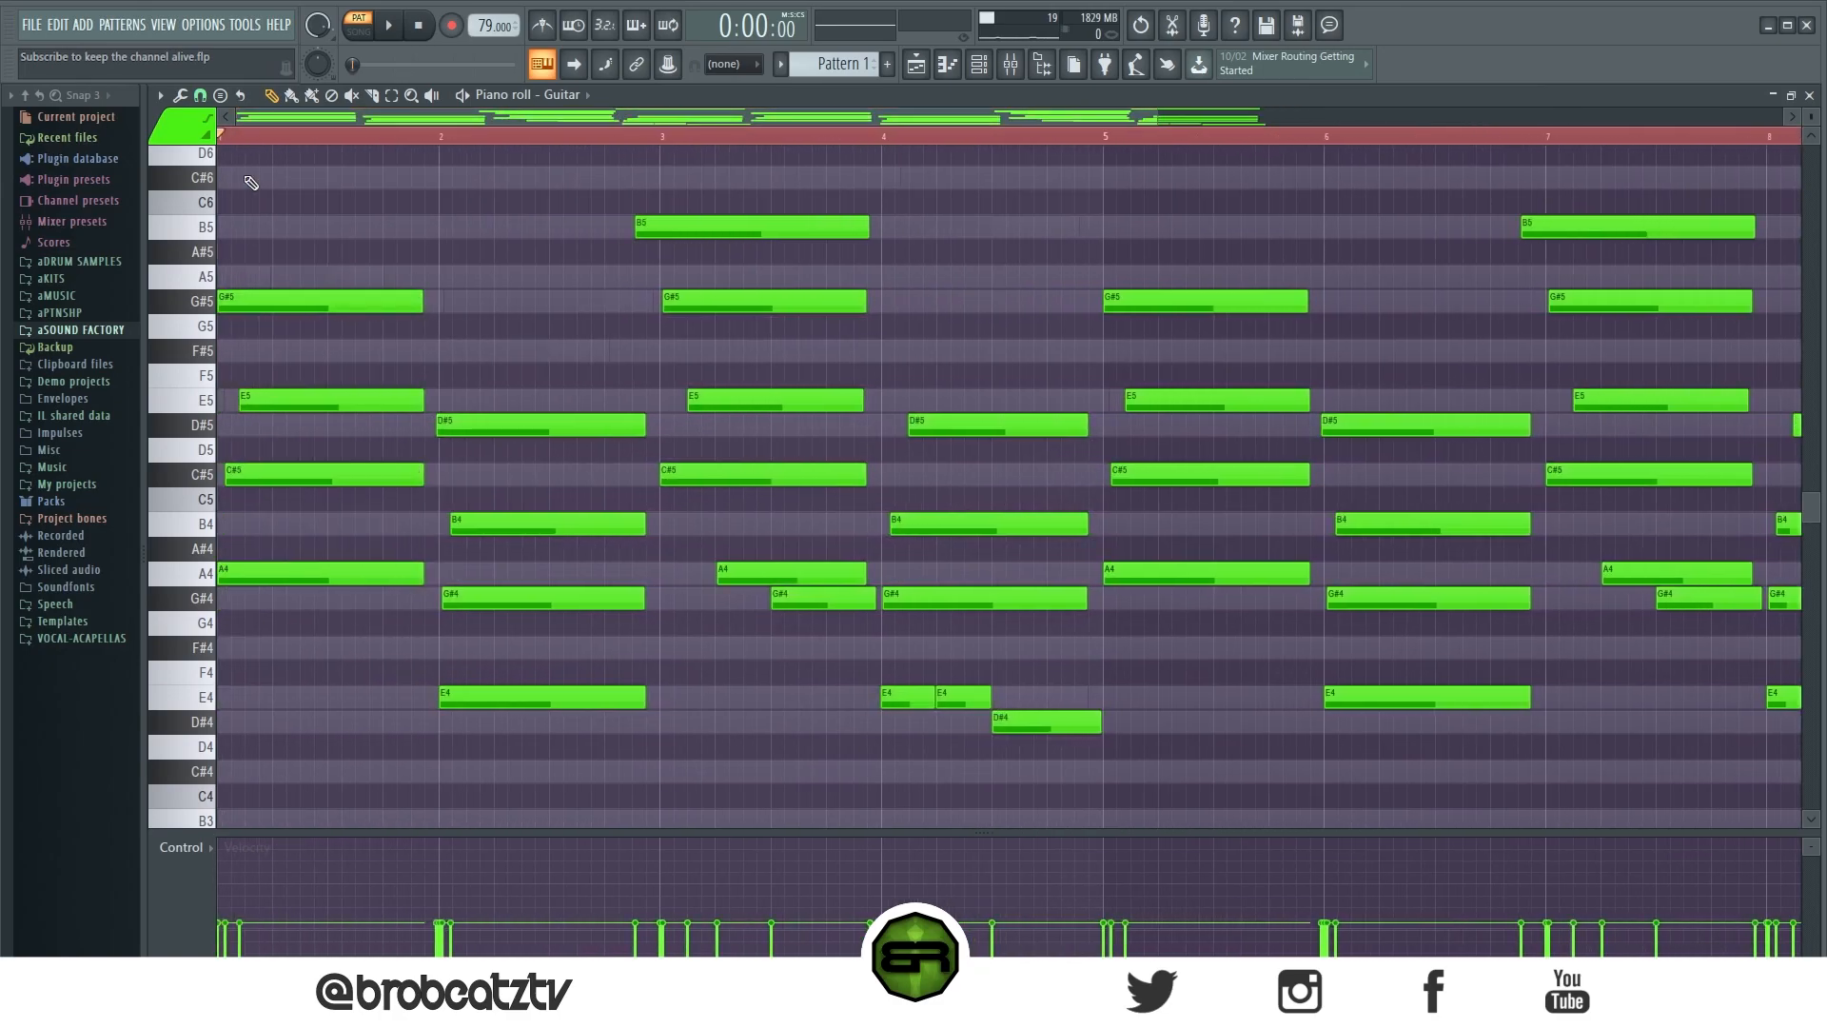
pyautogui.moveTo(799, 204); pyautogui.dragTo(819, 619)
pyautogui.click(637, 937)
pyautogui.moveTo(761, 291); pyautogui.dragTo(809, 485)
pyautogui.click(662, 936)
pyautogui.moveTo(761, 559); pyautogui.dragTo(809, 614)
pyautogui.click(718, 935)
# Step: Lower the velocities of bar 3's G#4 and of bar 4's short E4 and D#4 guitar notes
pyautogui.moveTo(1009, 709); pyautogui.dragTo(1033, 737)
pyautogui.moveTo(786, 592); pyautogui.dragTo(805, 627)
pyautogui.click(772, 951)
pyautogui.moveTo(956, 673); pyautogui.dragTo(972, 706)
pyautogui.click(937, 952)
pyautogui.moveTo(919, 404); pyautogui.dragTo(928, 702)
pyautogui.click(883, 933)
pyautogui.keyDown('ctrl'); pyautogui.click(648, 362); pyautogui.keyUp('ctrl')
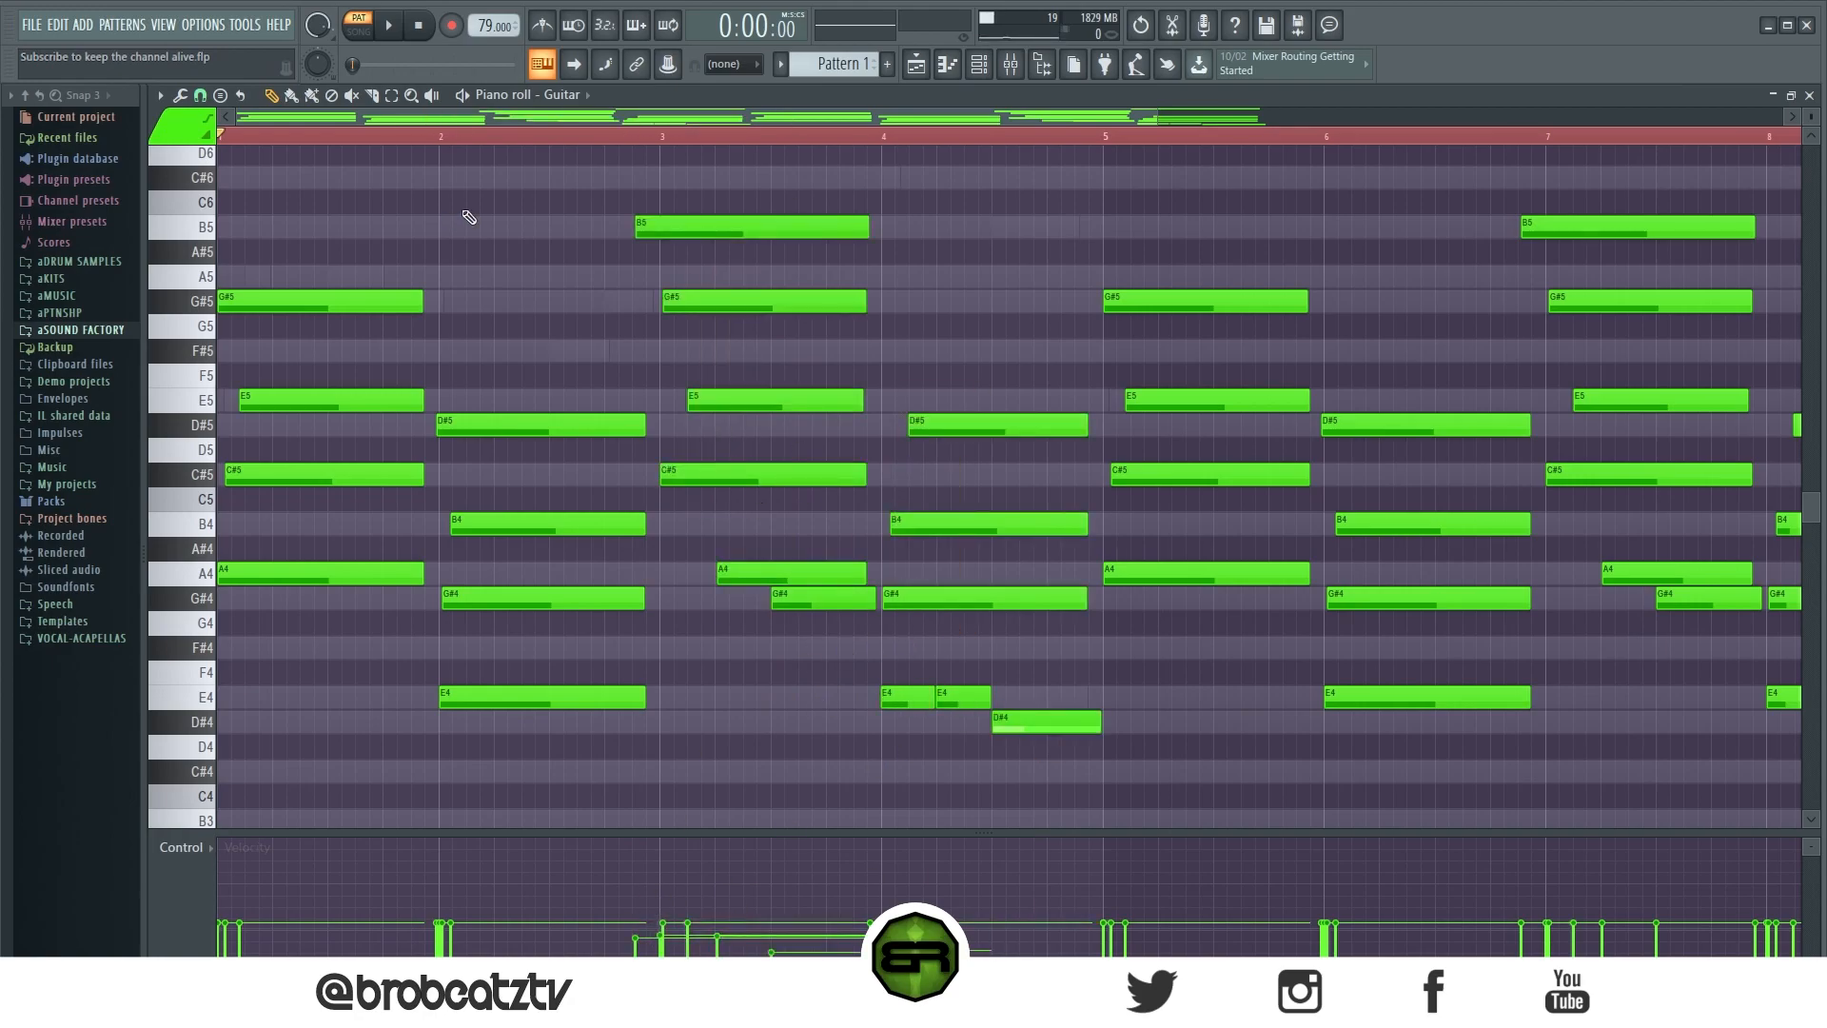
# Step: Compare the softened guitar notes of bars 3 and 4 with the others by selecting them, and play back the part into bar 5
pyautogui.moveTo(501, 831); pyautogui.dragTo(561, 837)
pyautogui.moveTo(797, 593); pyautogui.dragTo(811, 623)
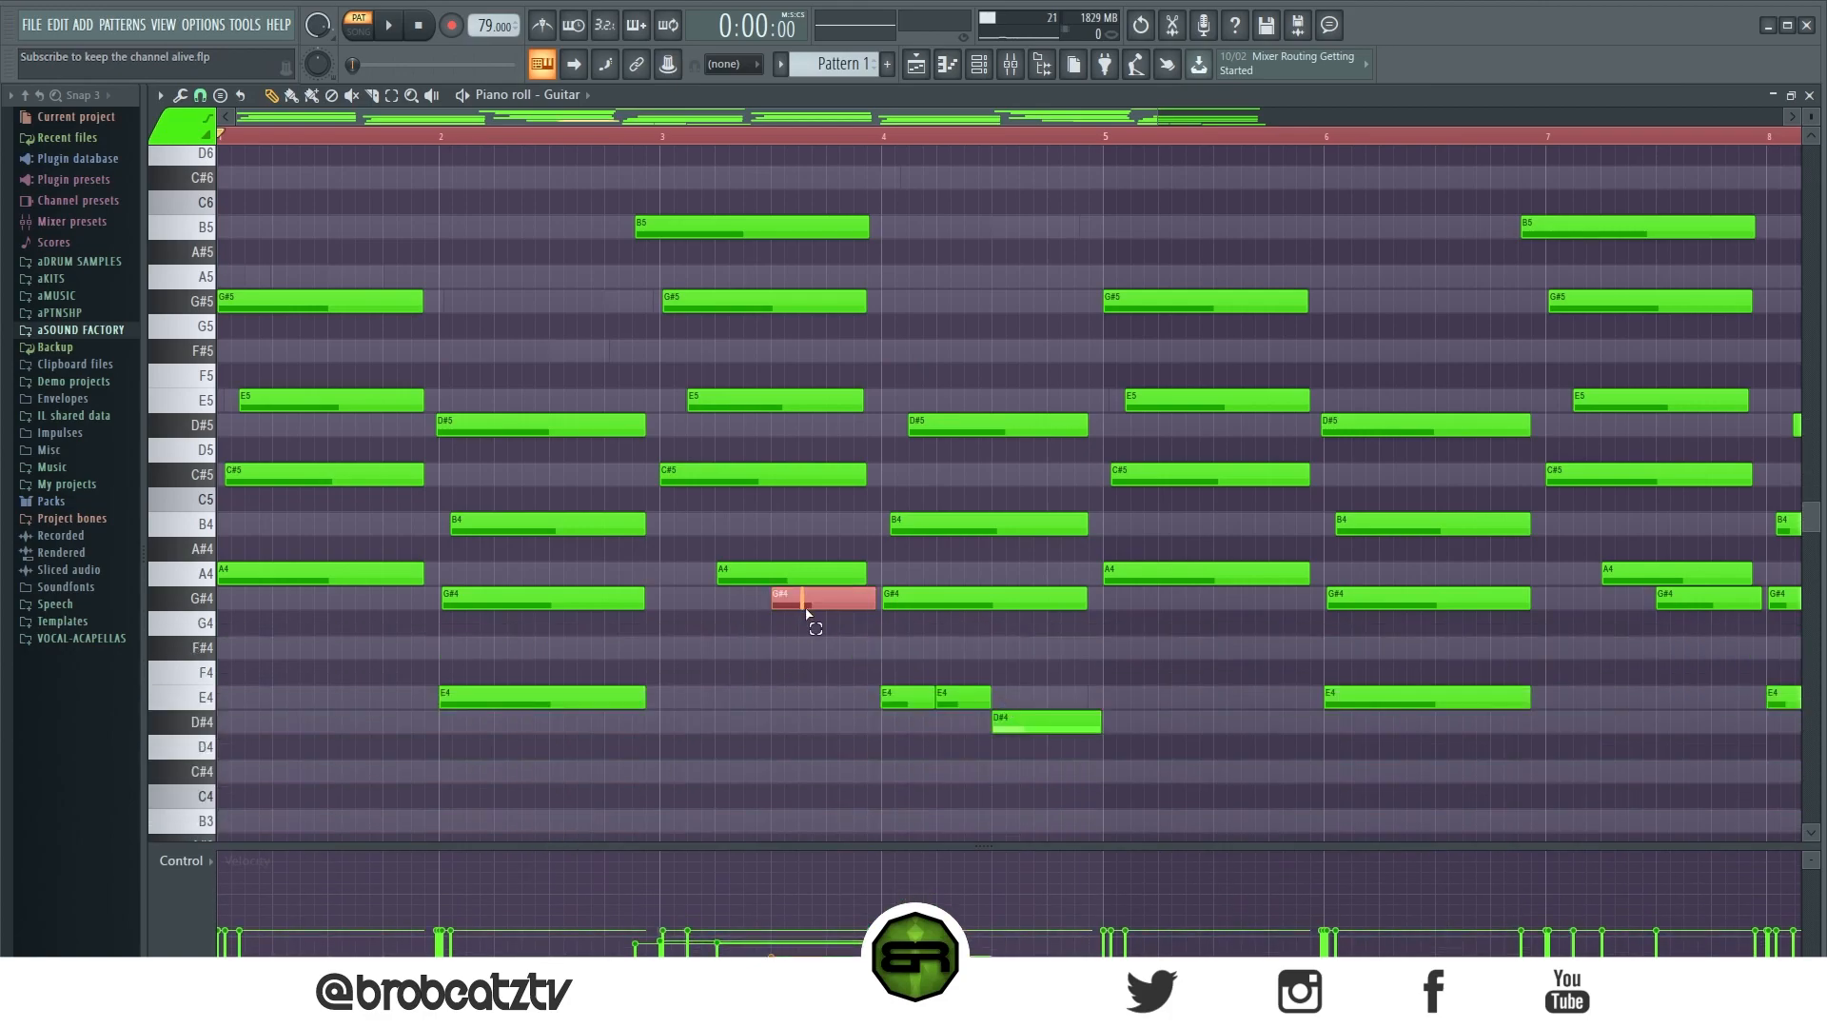
pyautogui.moveTo(1010, 708); pyautogui.dragTo(1002, 726)
pyautogui.keyDown('ctrl'); pyautogui.keyDown('shift'); pyautogui.click(968, 700); pyautogui.keyUp('shift'); pyautogui.keyUp('ctrl')
pyautogui.keyDown('ctrl'); pyautogui.keyDown('shift'); pyautogui.click(809, 573); pyautogui.keyUp('shift'); pyautogui.keyUp('ctrl')
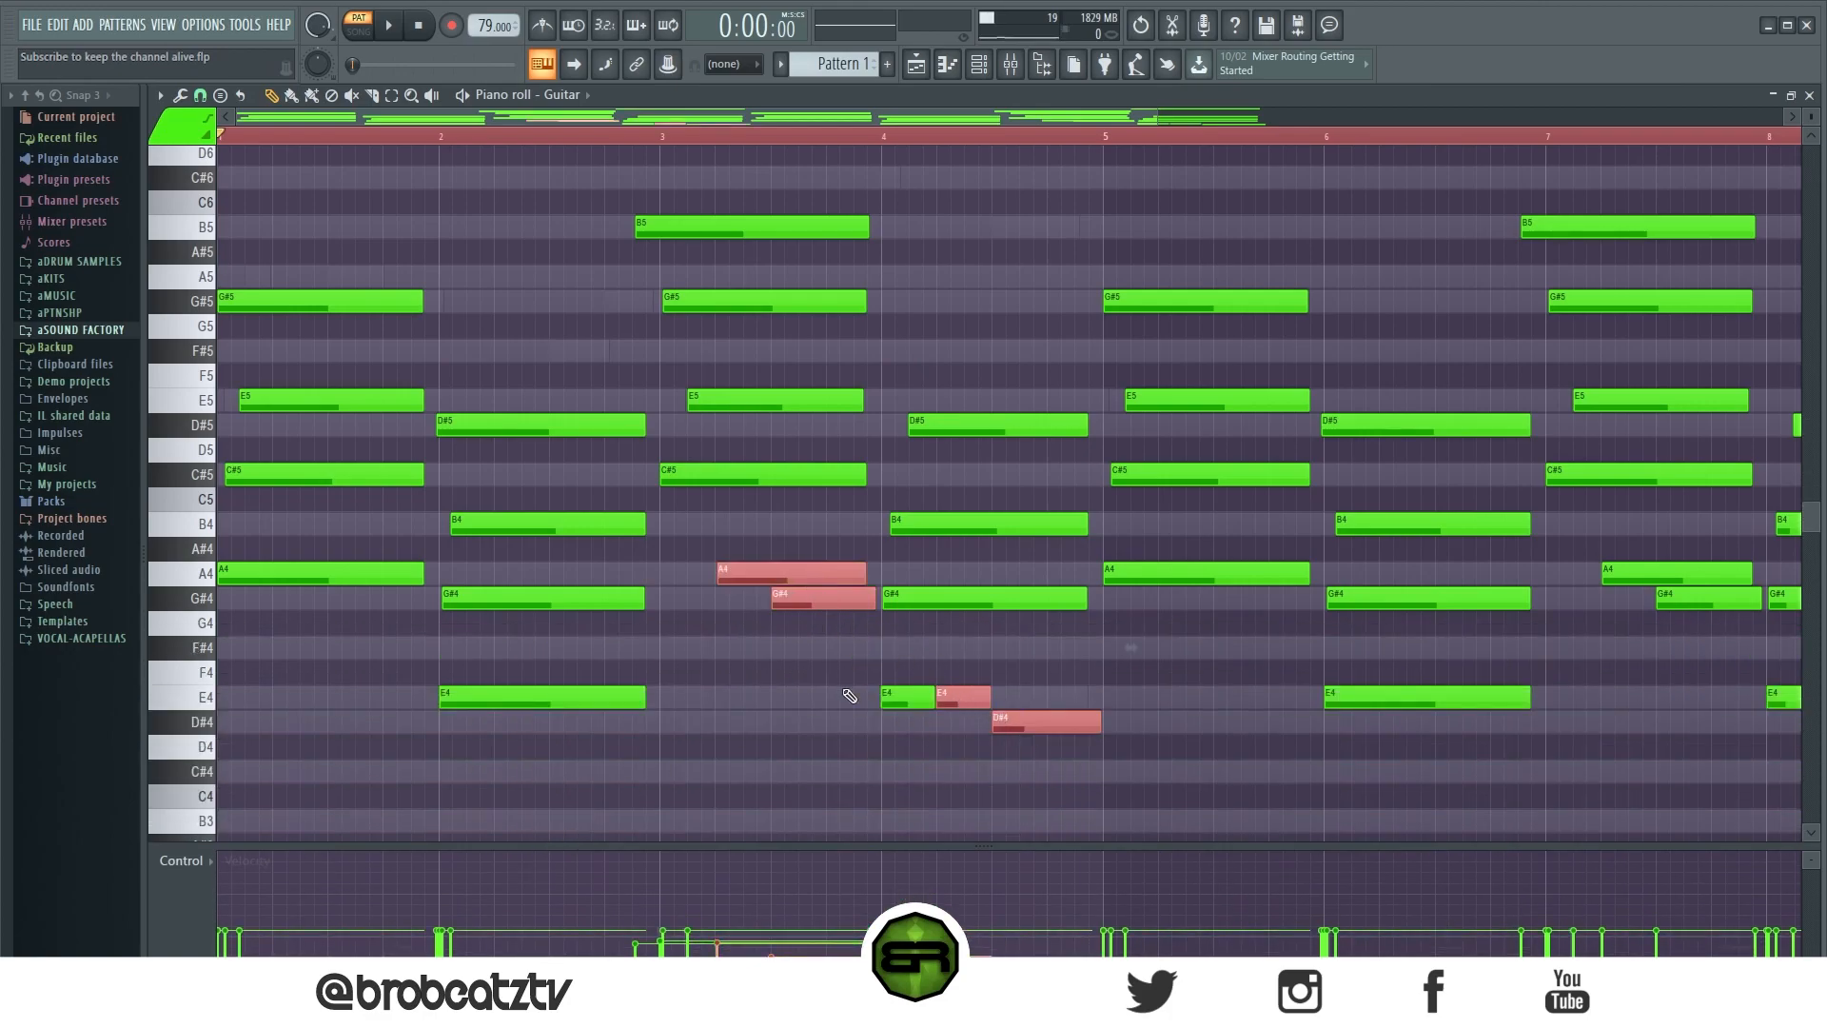
pyautogui.moveTo(688, 216); pyautogui.dragTo(850, 524)
pyautogui.keyDown('ctrl'); pyautogui.click(594, 298); pyautogui.keyUp('ctrl')
pyautogui.moveTo(787, 592); pyautogui.dragTo(1143, 759)
pyautogui.keyDown('ctrl'); pyautogui.click(624, 413); pyautogui.keyUp('ctrl')
pyautogui.press('space')
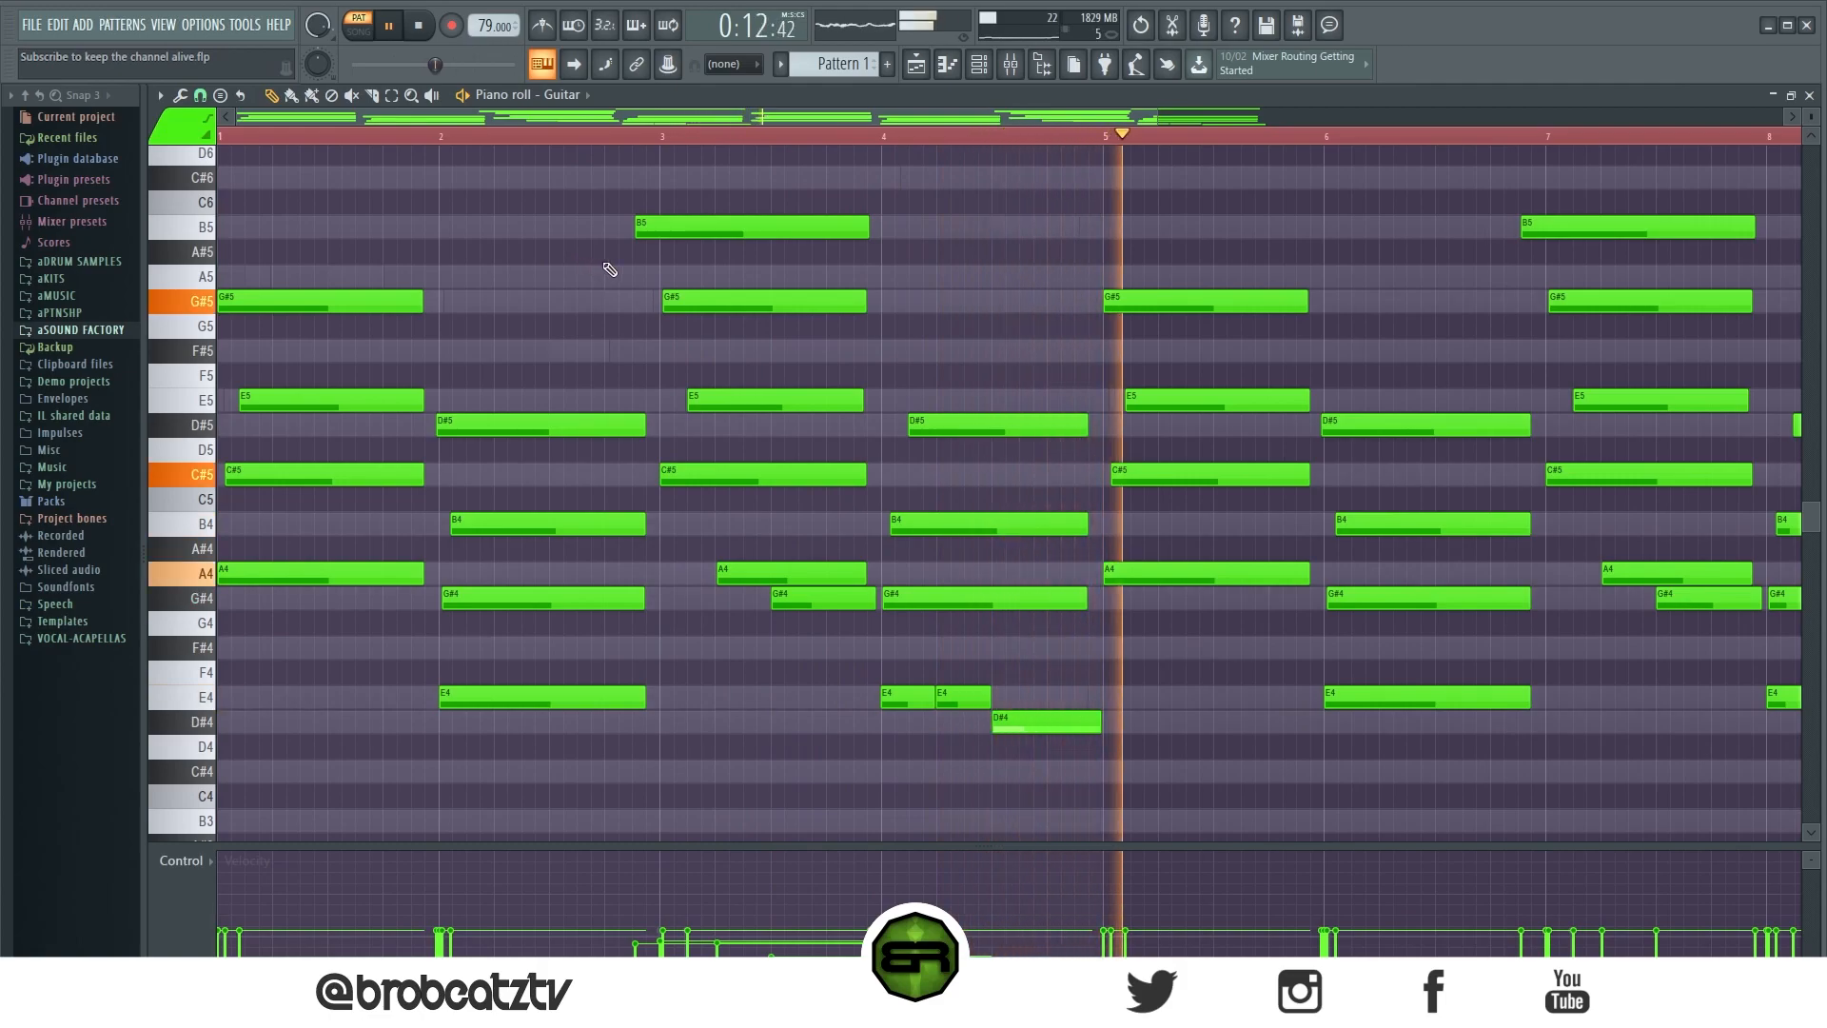
pyautogui.press('space')
# Step: Clear bars 5 to 8 of the guitar part again, including the D#6 above the visible range
pyautogui.scroll(-1, 739, 148)
pyautogui.scroll(-2, 738, 149)
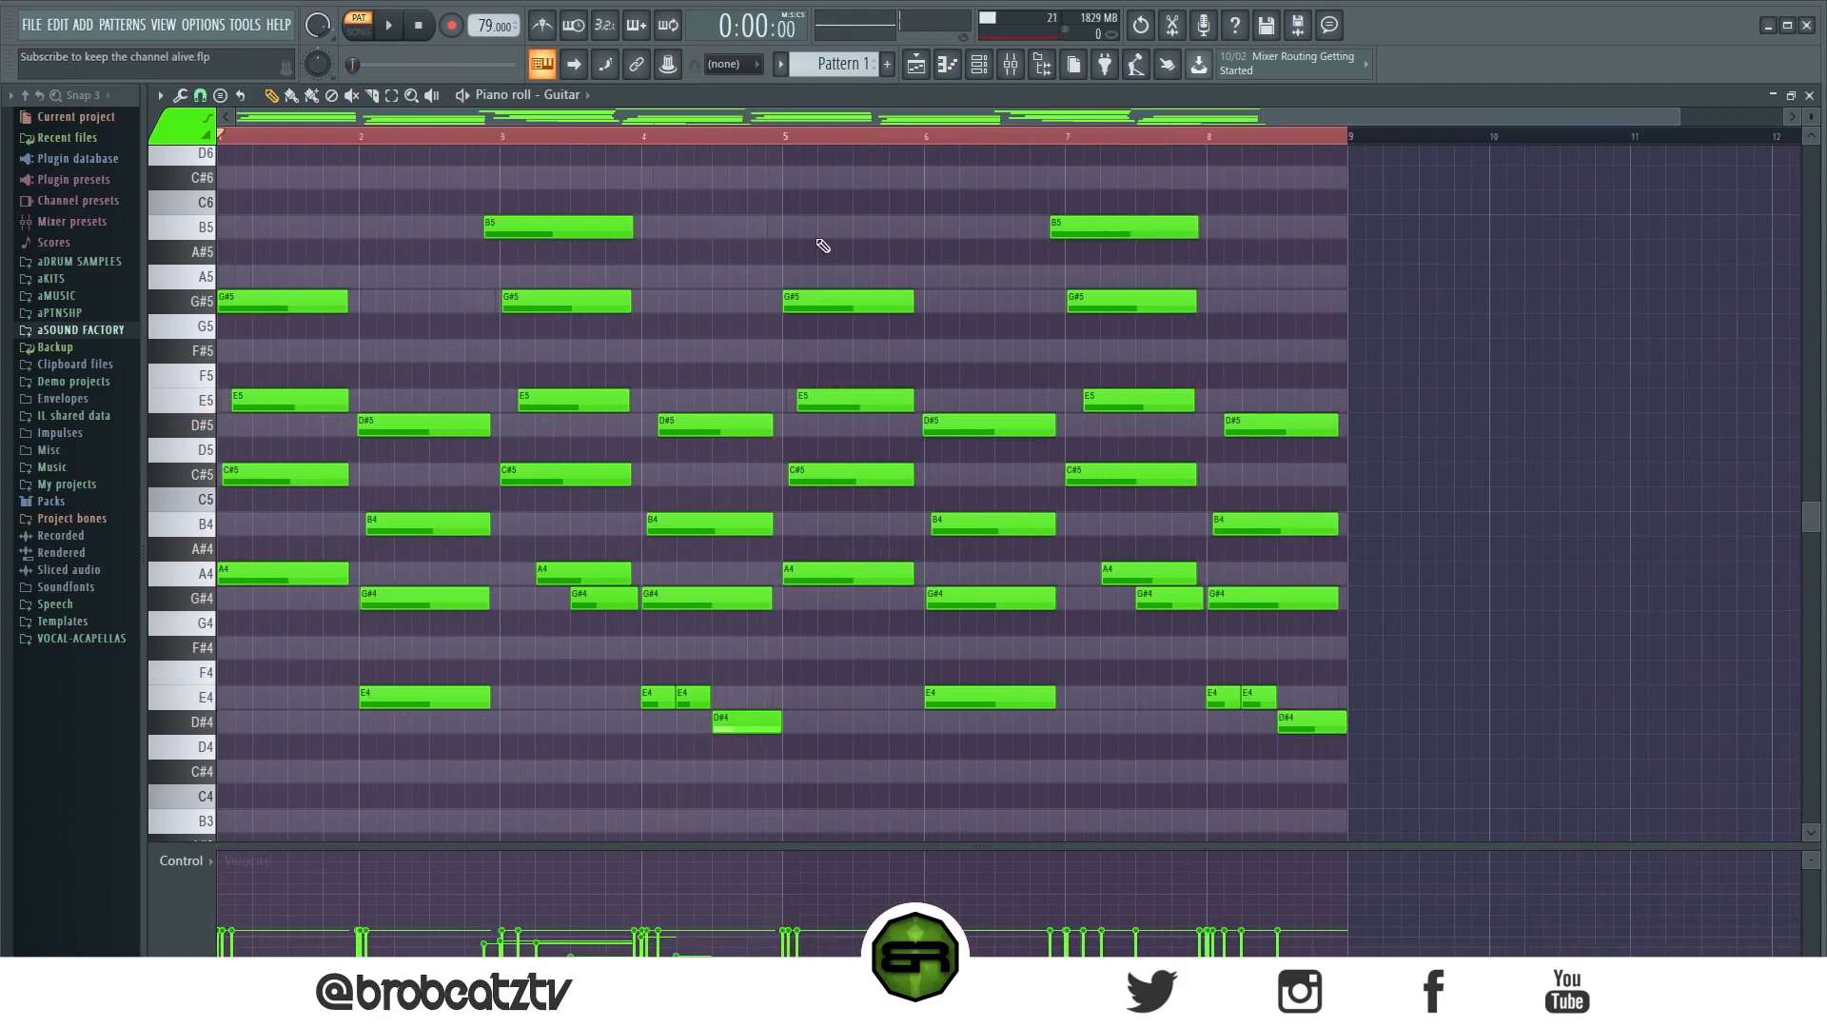
pyautogui.moveTo(1502, 806); pyautogui.dragTo(786, 170)
pyautogui.press('Delete')
pyautogui.hotkey('ctrl', 'a')
pyautogui.moveTo(315, 306); pyautogui.dragTo(1052, 371)
pyautogui.press('Delete')
pyautogui.hotkey('ctrl', 'a')
pyautogui.hotkey('ctrl', 'd')
pyautogui.scroll(5, 1098, 513)
pyautogui.rightClick(1216, 505)
pyautogui.scroll(-4, 980, 484)
# Step: Duplicate the guitar's first four bars with their adjusted velocities into bars 5 to 8
pyautogui.hotkey('ctrl', 'a')
pyautogui.moveTo(321, 382); pyautogui.dragTo(830, 424)
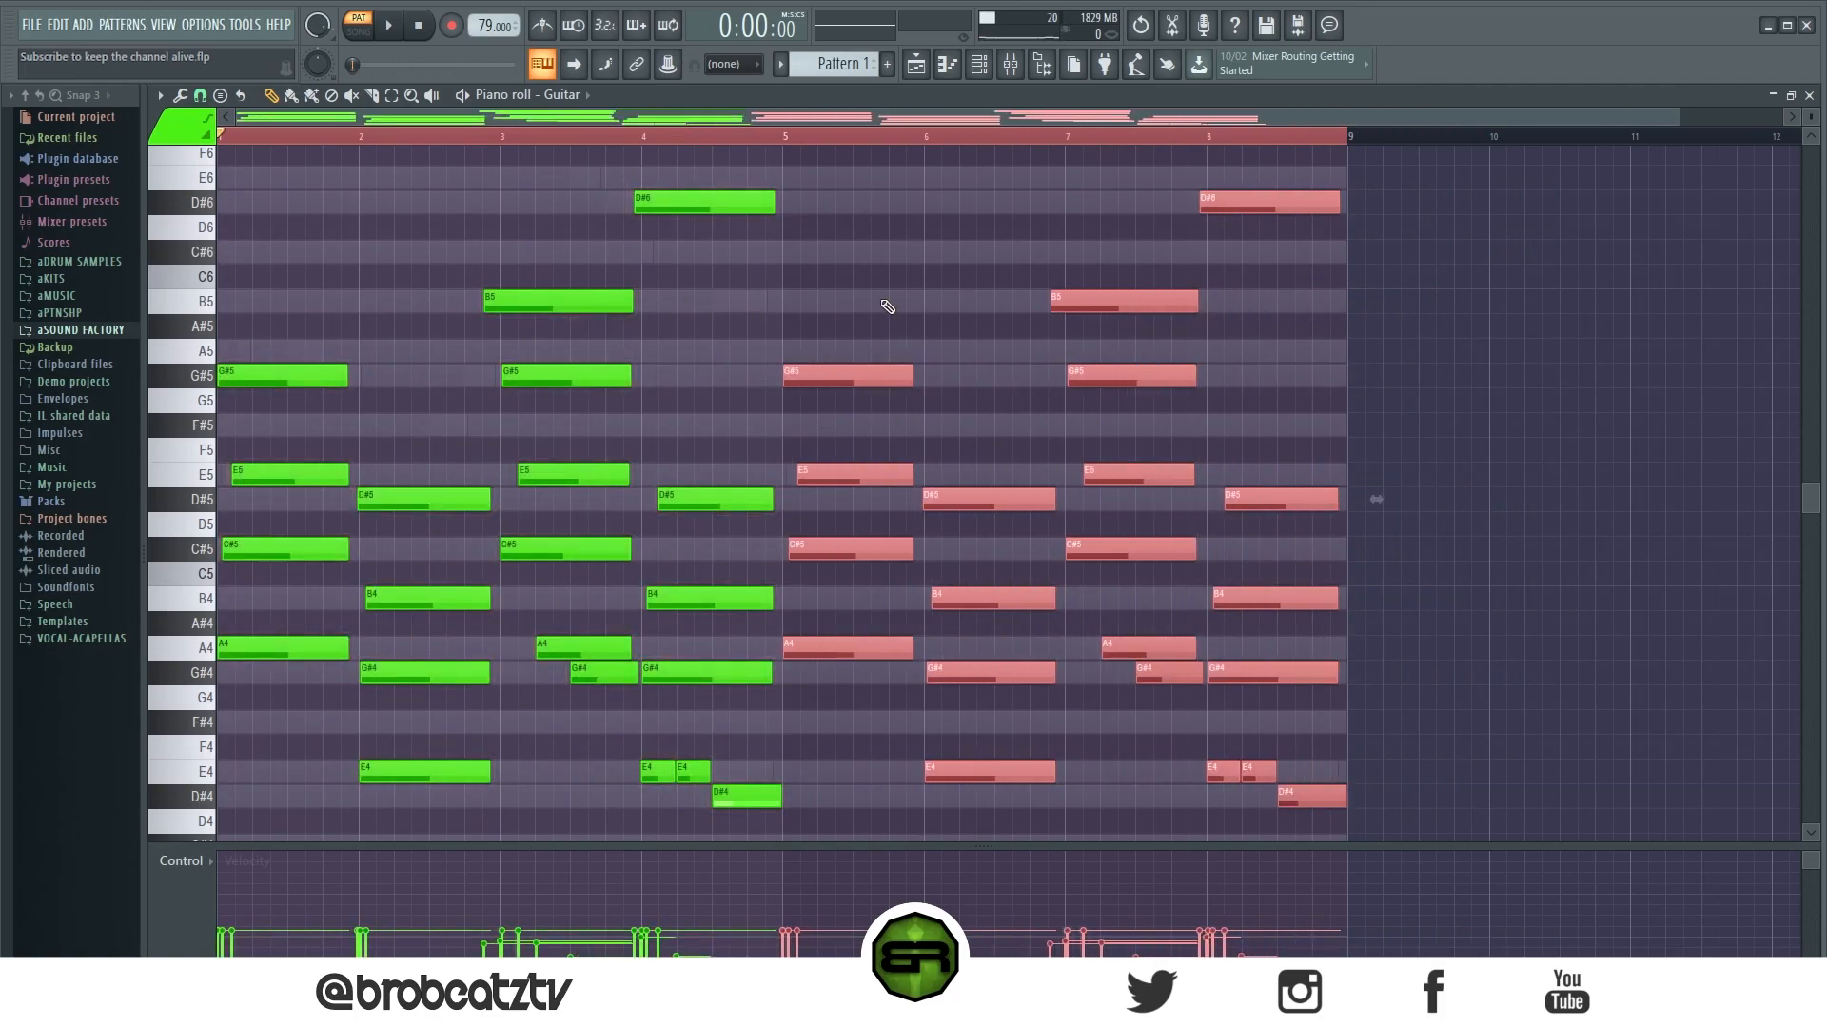
pyautogui.hotkey('ctrl', 'd')
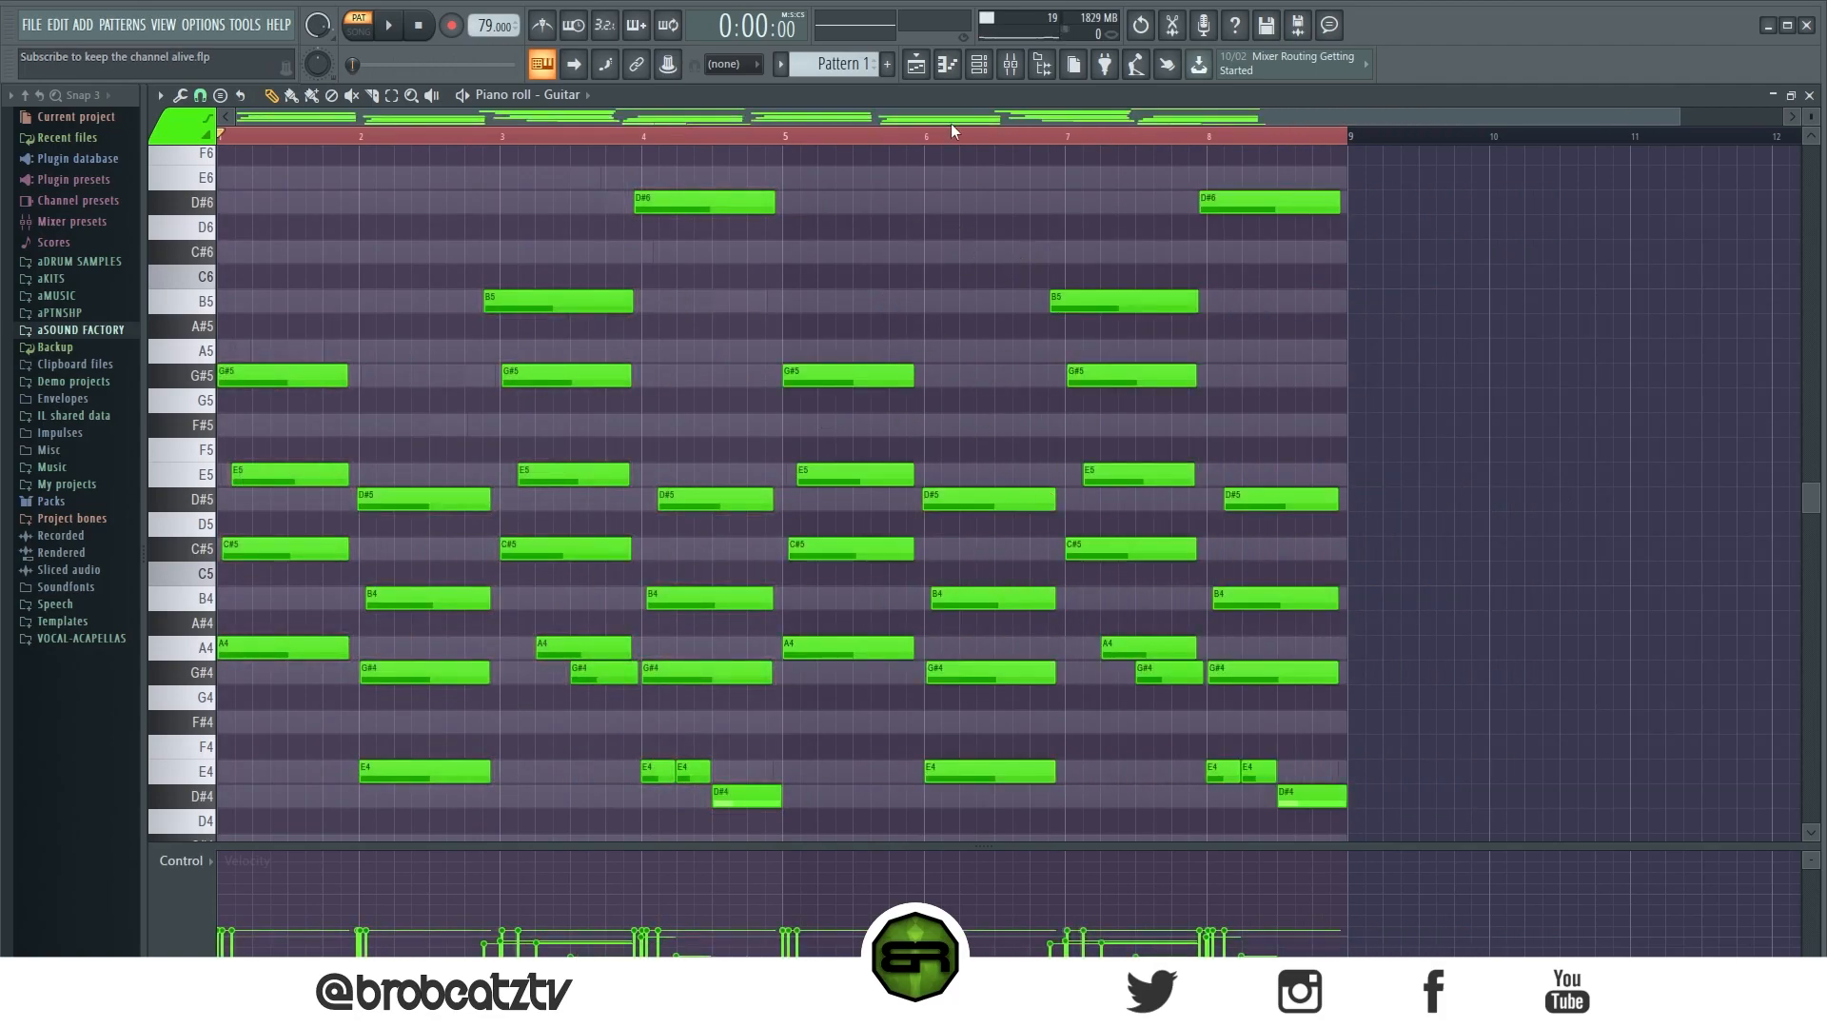
# Step: Examine the guitar notes in the octave from B5 down to B4 by selecting those rows
pyautogui.click(978, 64)
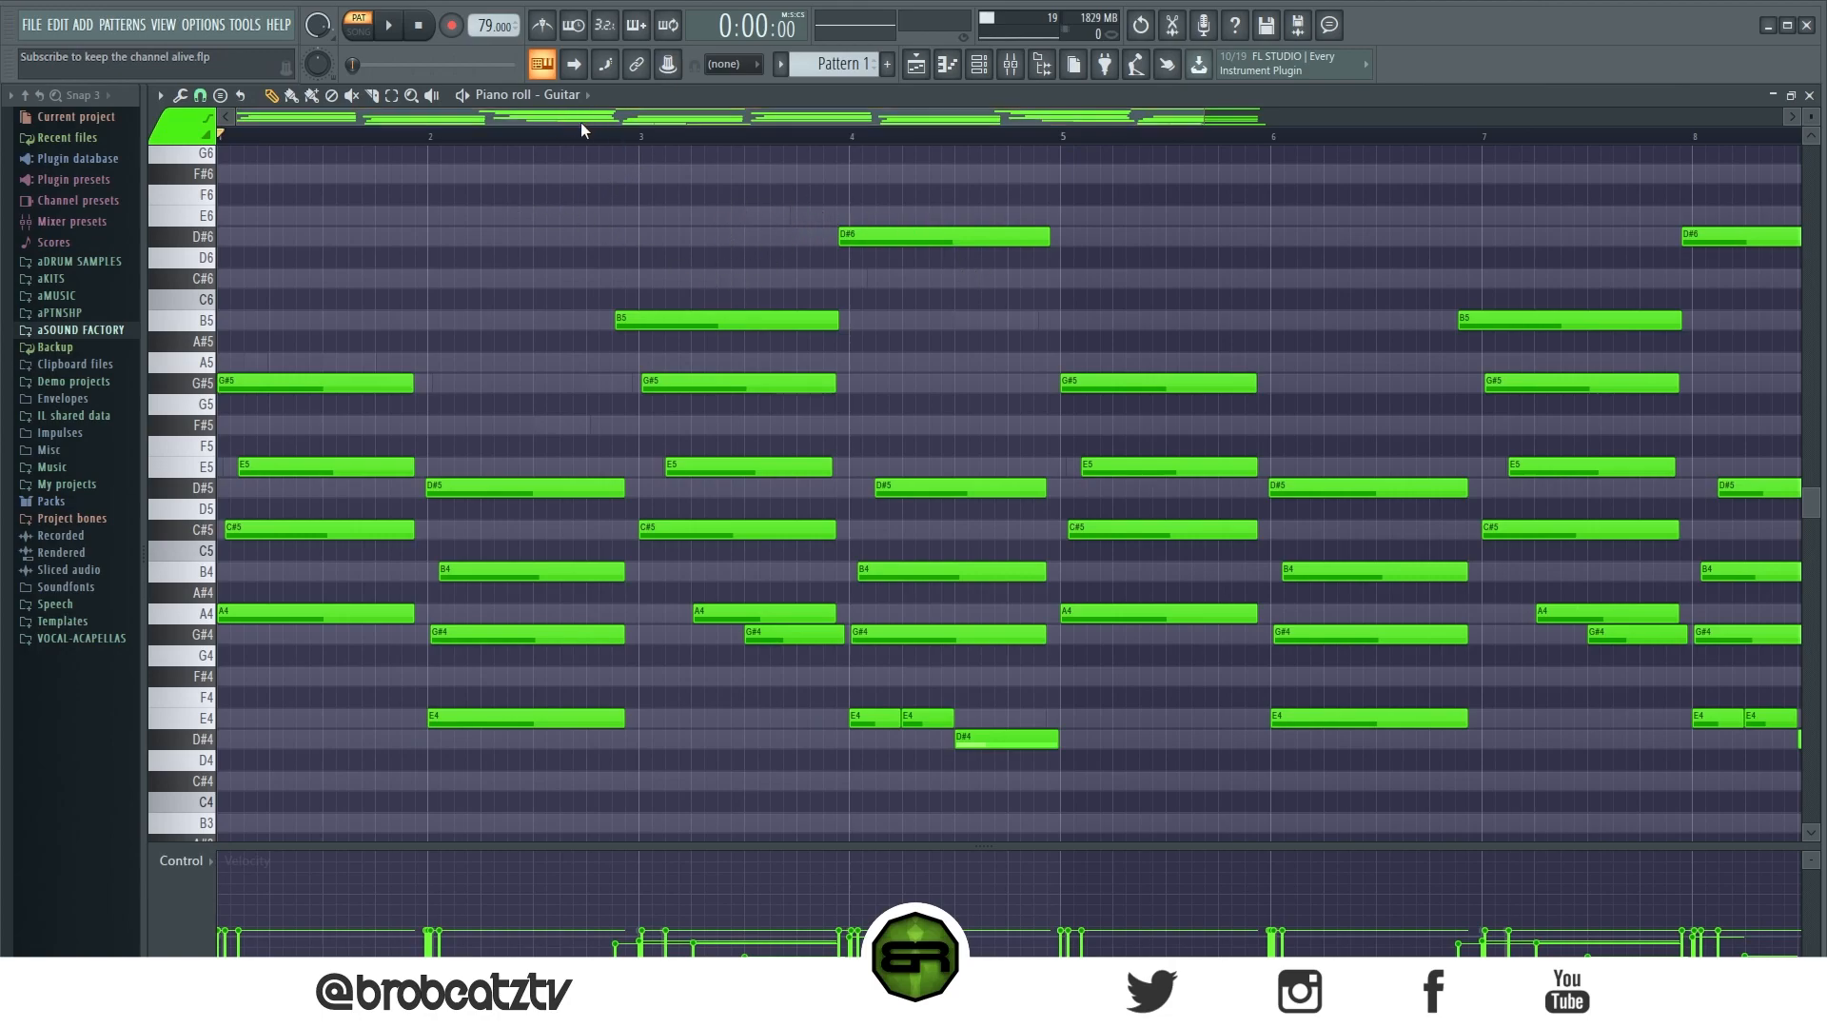
pyautogui.doubleClick(210, 323)
pyautogui.moveTo(209, 323); pyautogui.dragTo(419, 418)
pyautogui.rightClick(498, 396)
pyautogui.moveTo(856, 303); pyautogui.dragTo(633, 416)
pyautogui.rightClick(580, 370)
pyautogui.click(208, 322)
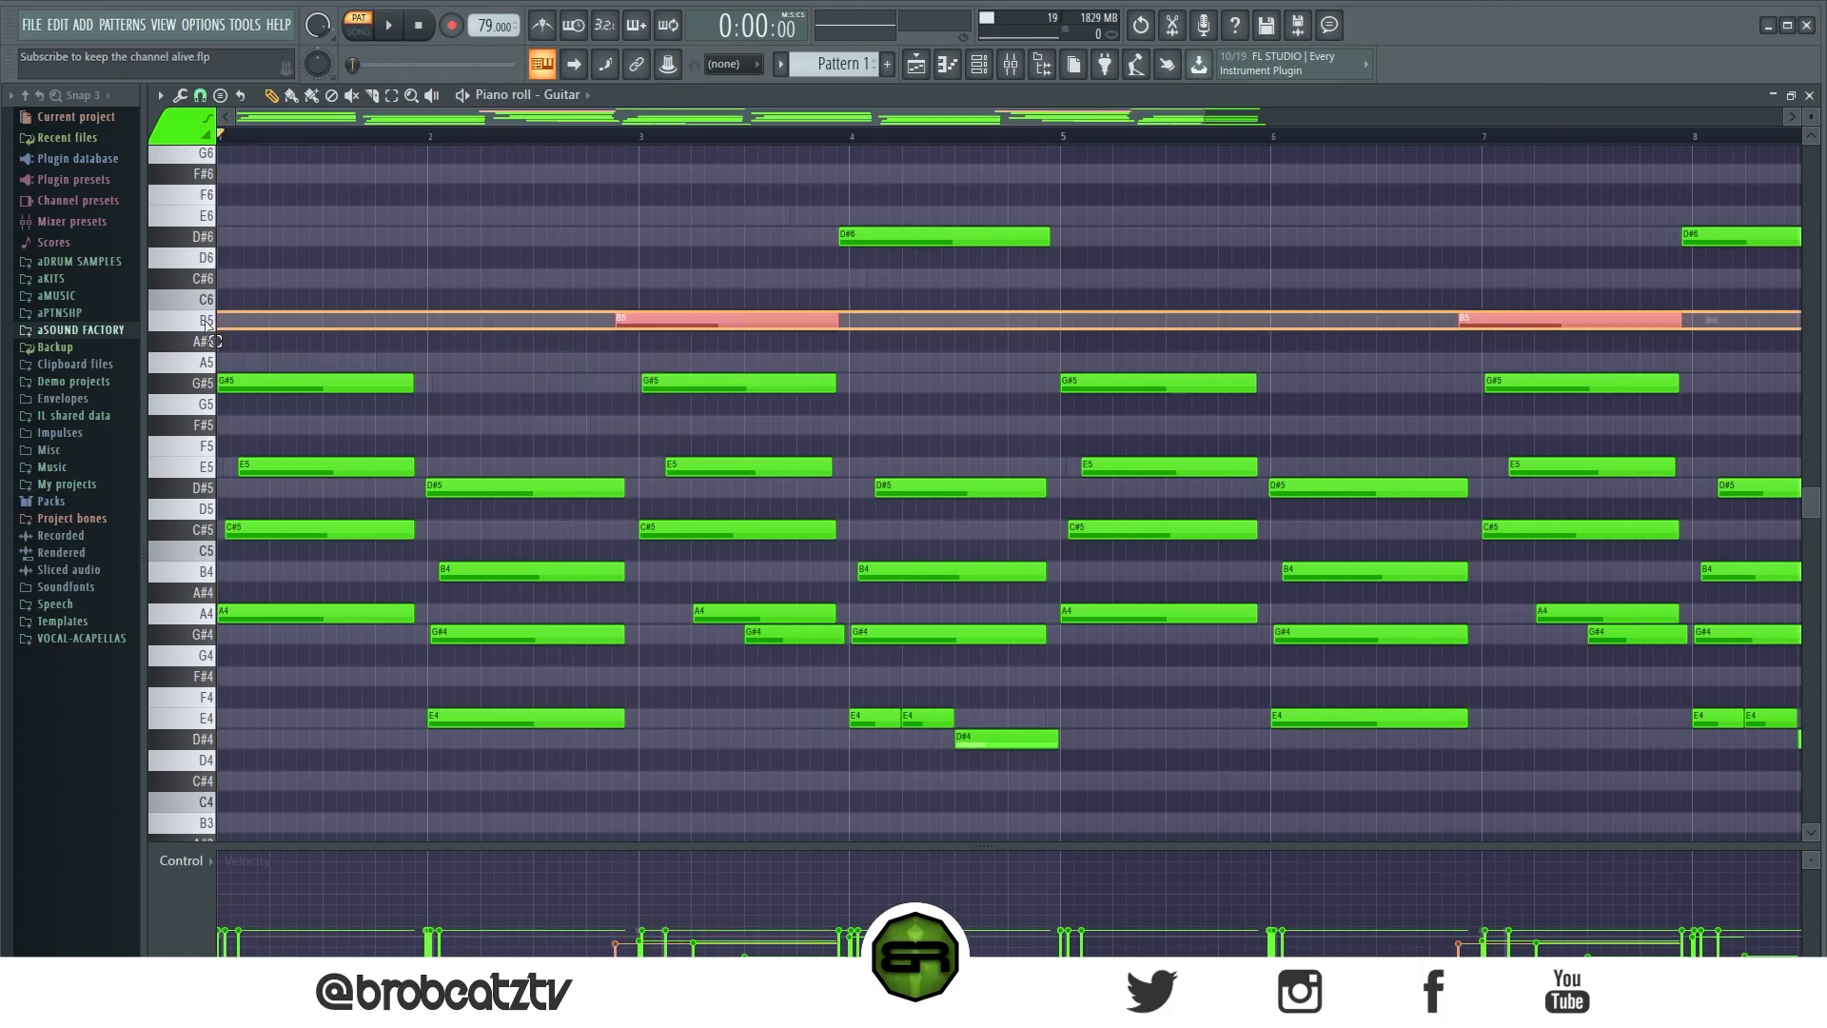
pyautogui.moveTo(205, 321); pyautogui.dragTo(179, 573)
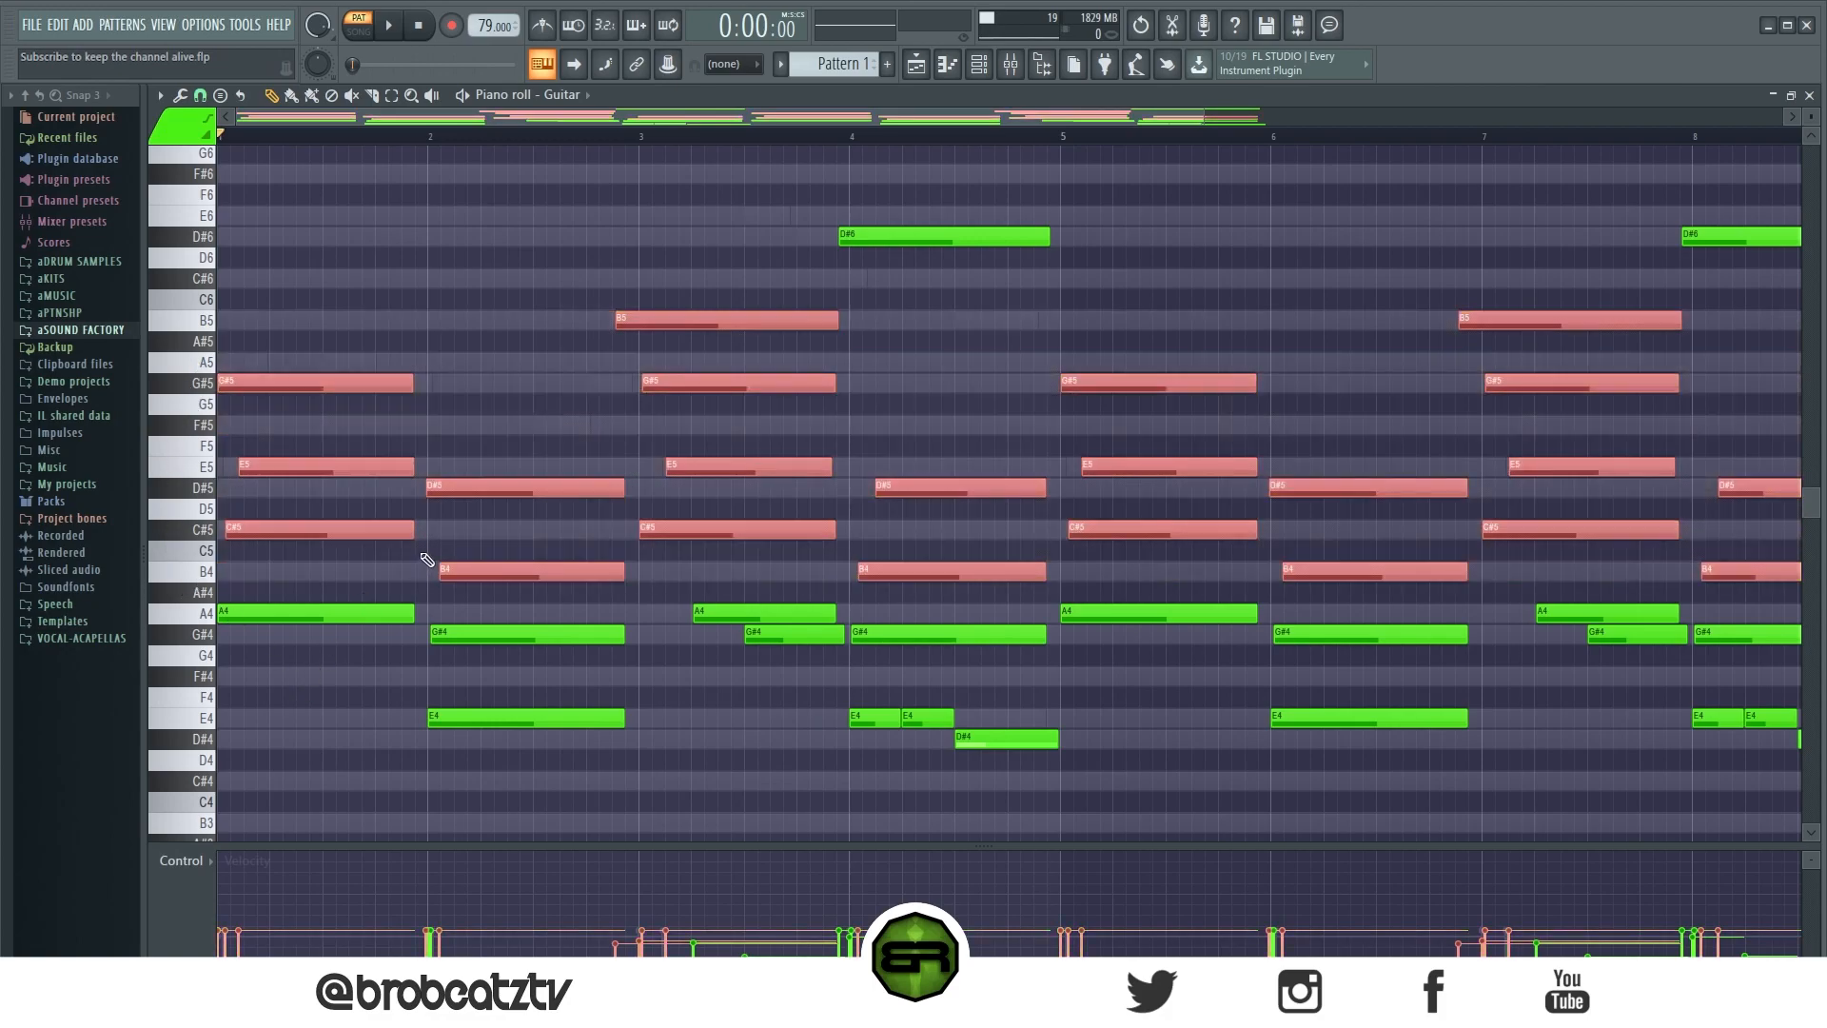
pyautogui.click(503, 391)
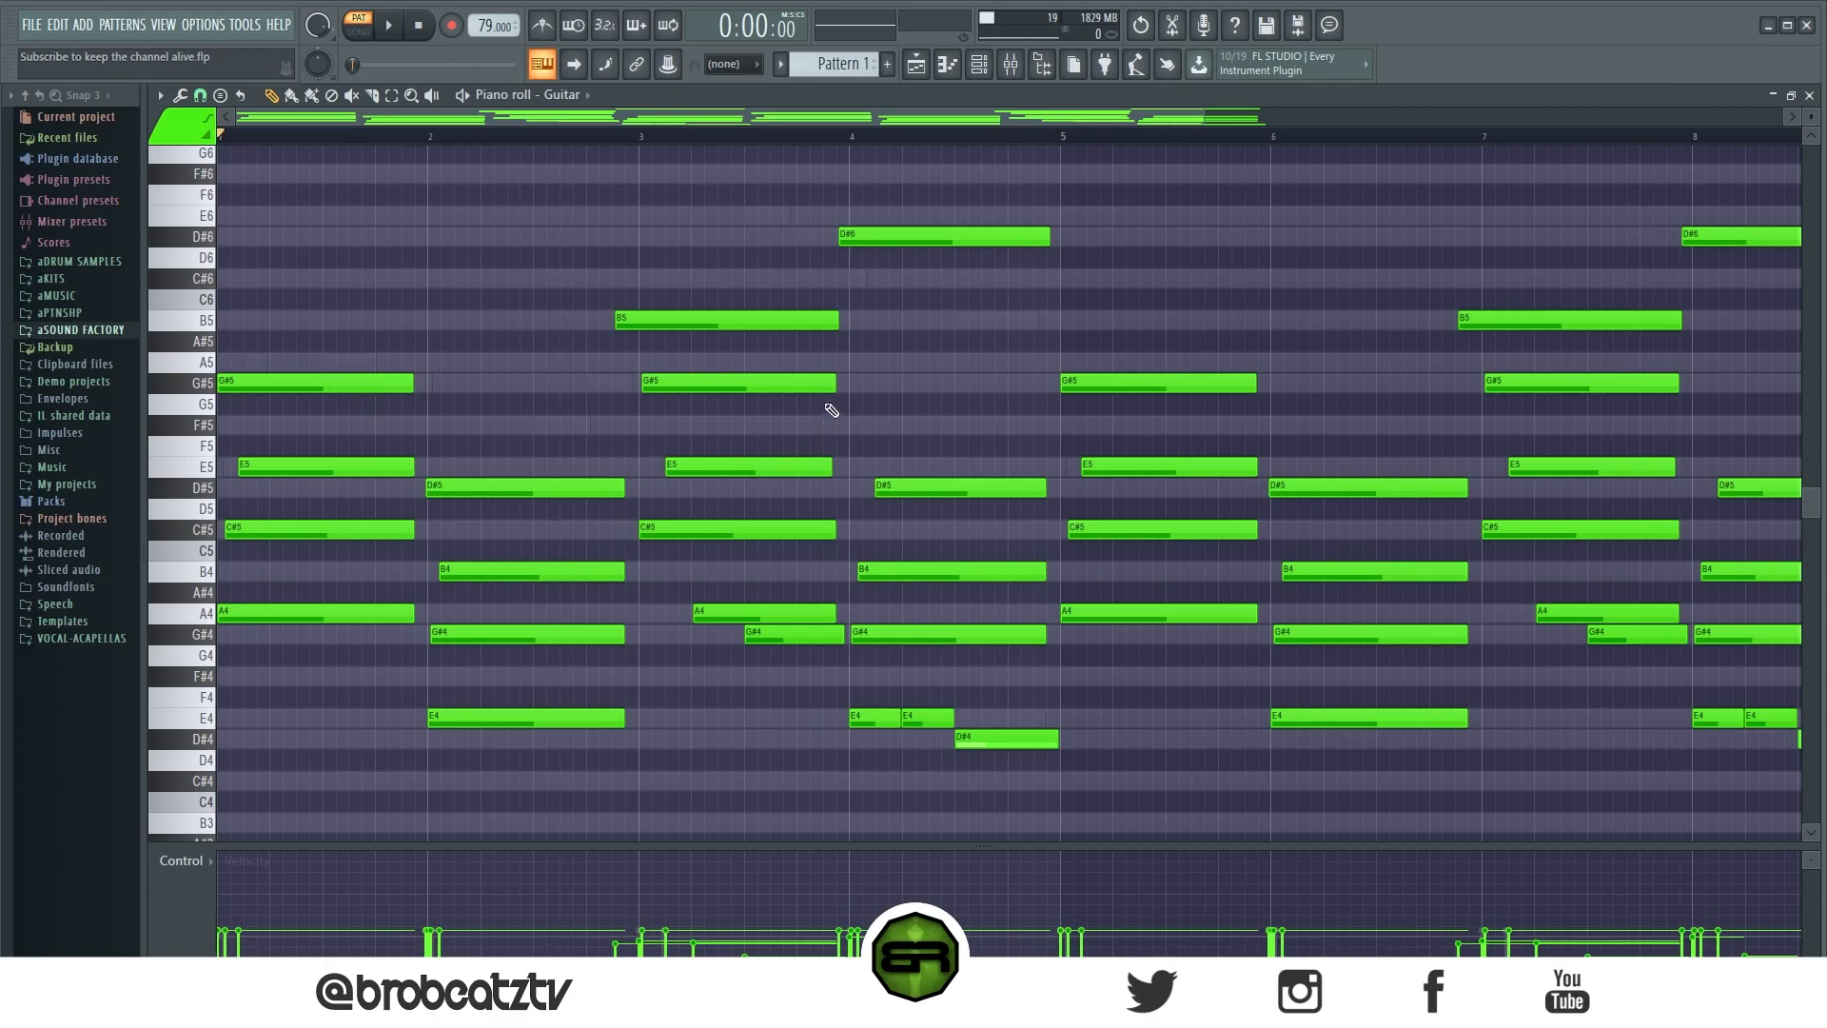
# Step: Examine the guitar notes in the octave from G#5 down to G#4
pyautogui.moveTo(1759, 354); pyautogui.dragTo(217, 602)
pyautogui.keyDown('ctrl'); pyautogui.click(385, 329); pyautogui.keyUp('ctrl')
pyautogui.keyDown('ctrl'); pyautogui.click(896, 631); pyautogui.keyUp('ctrl')
pyautogui.keyDown('ctrl'); pyautogui.keyDown('shift'); pyautogui.click(369, 387); pyautogui.keyUp('shift'); pyautogui.keyUp('ctrl')
pyautogui.moveTo(202, 385); pyautogui.dragTo(174, 630)
pyautogui.keyDown('ctrl'); pyautogui.click(807, 221); pyautogui.keyUp('ctrl')
# Step: Open the Flute channel's piano roll and audition a note of its sound
pyautogui.click(980, 66)
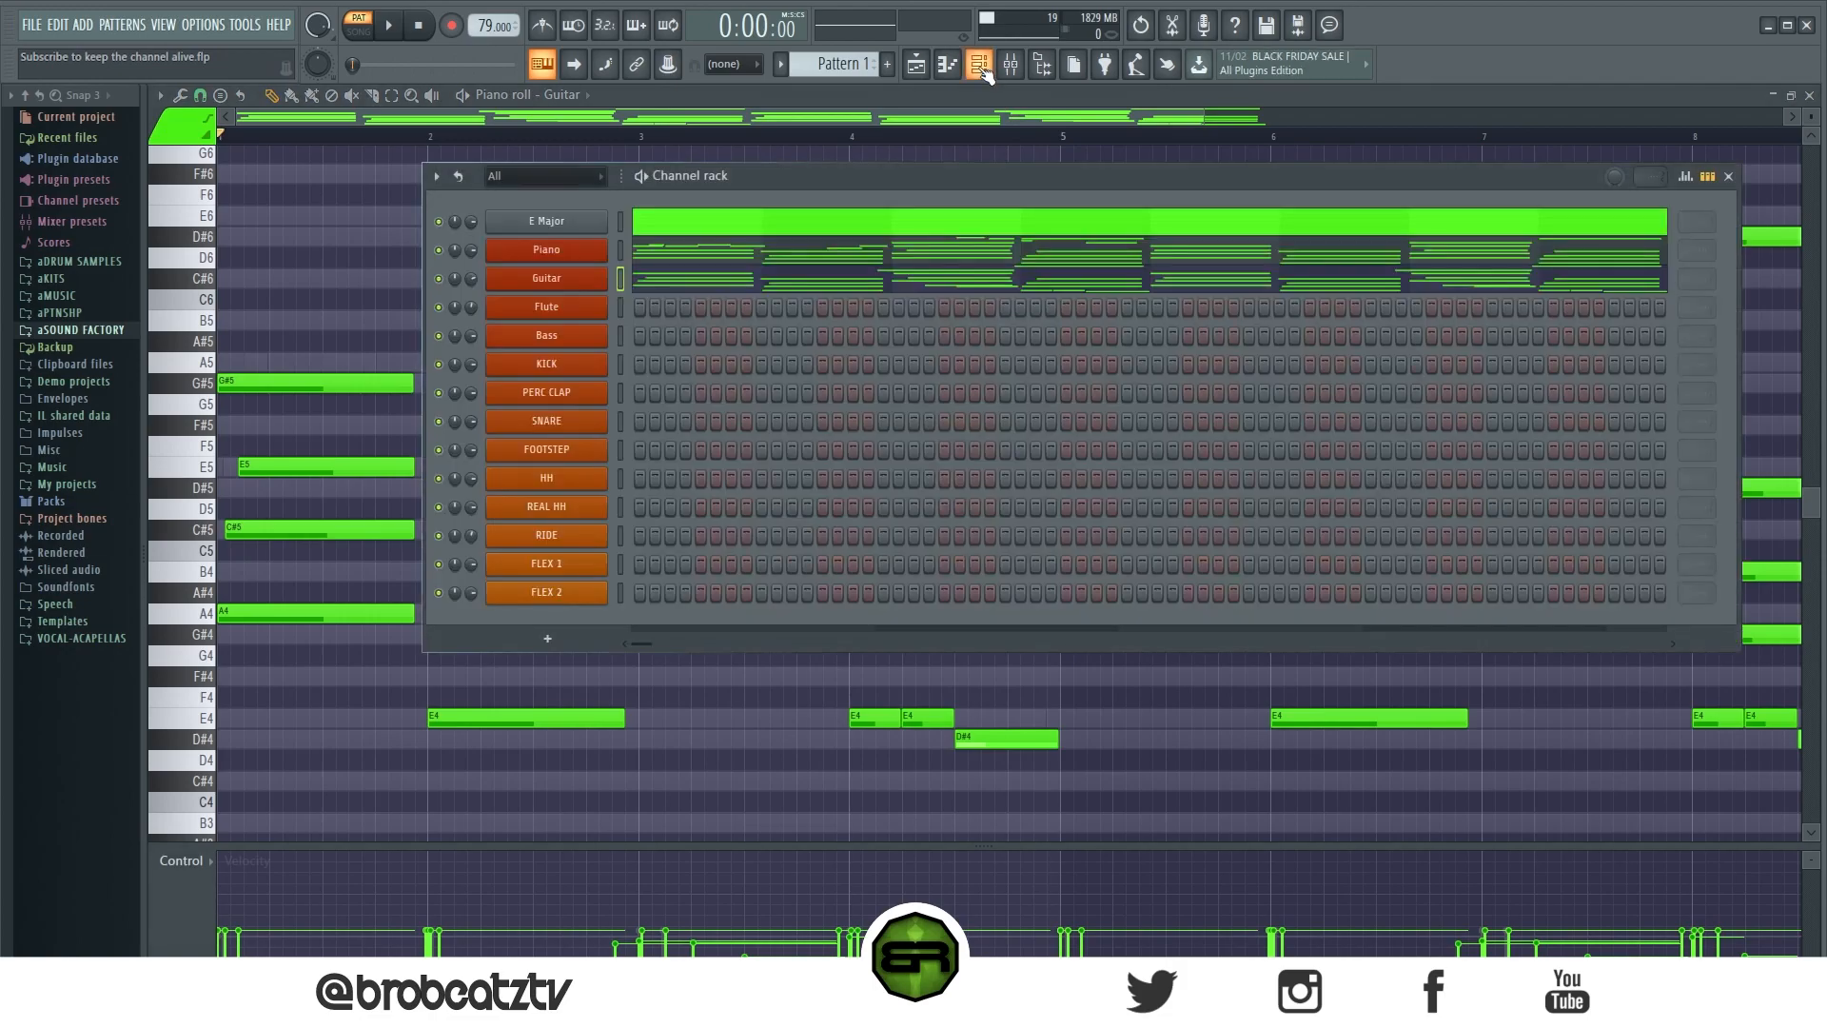
pyautogui.rightClick(552, 305)
pyautogui.click(651, 305)
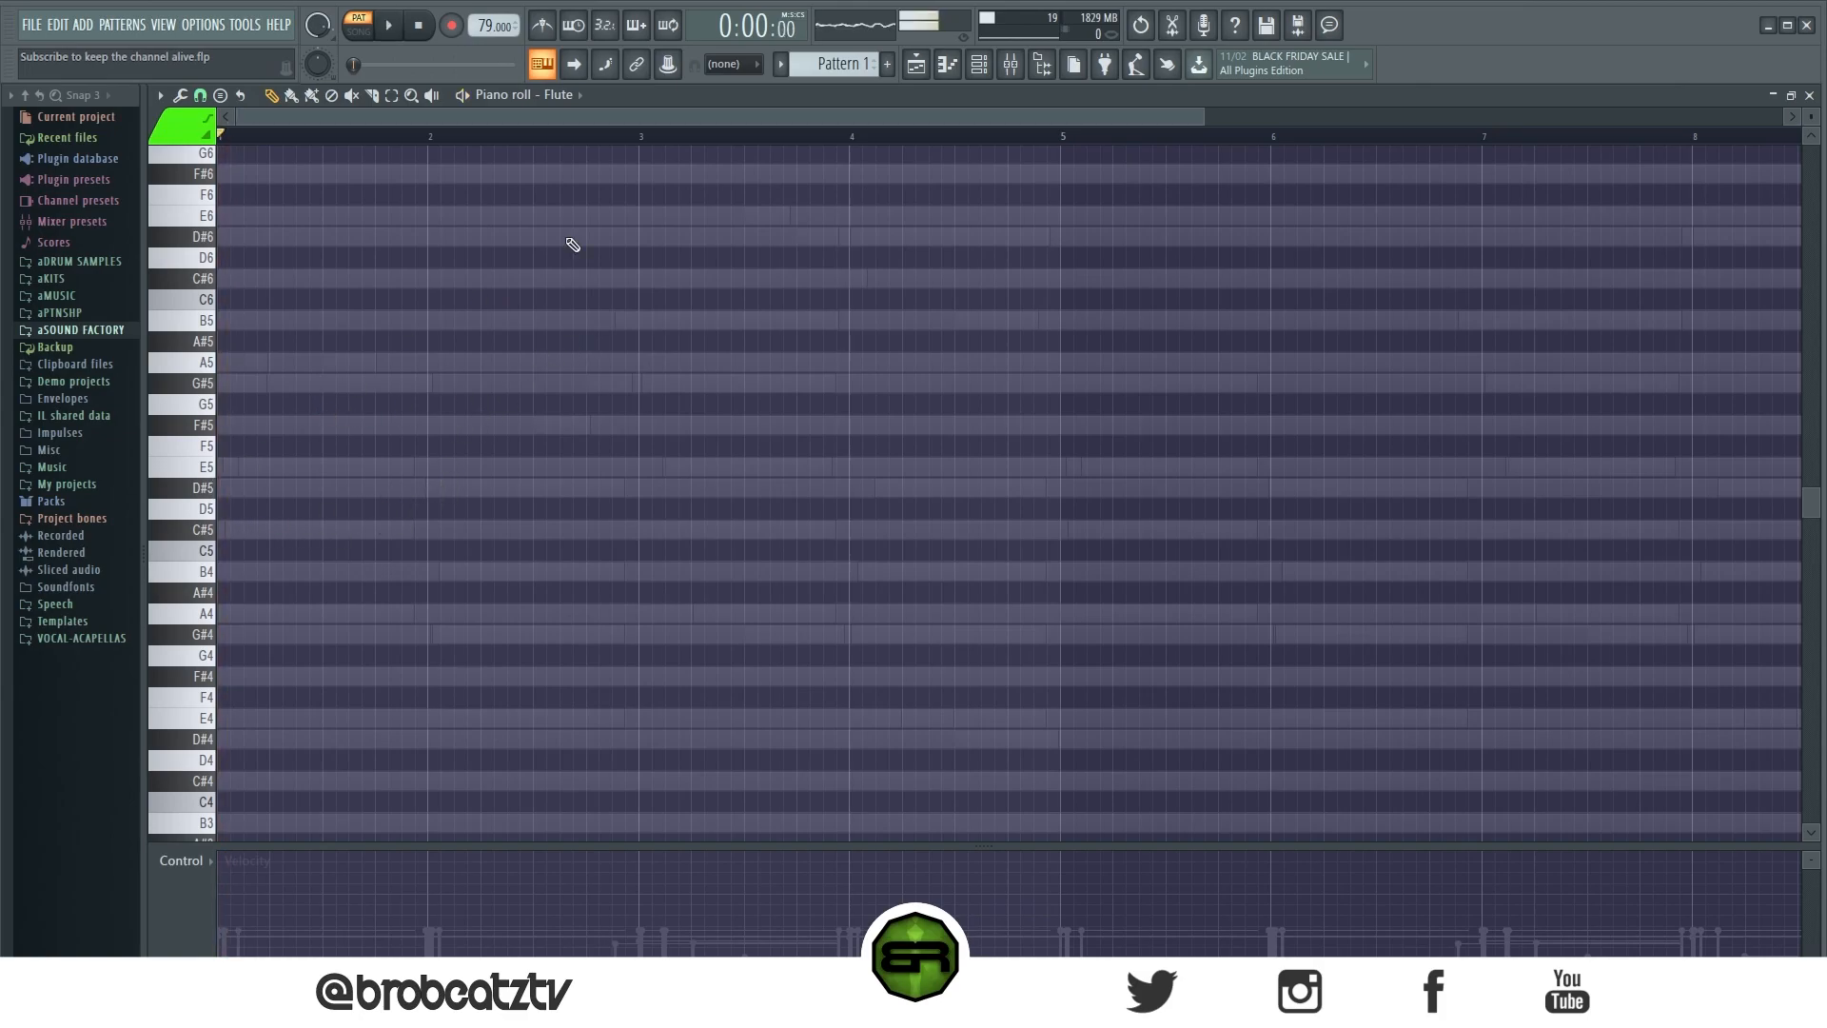
pyautogui.click(980, 65)
pyautogui.click(981, 64)
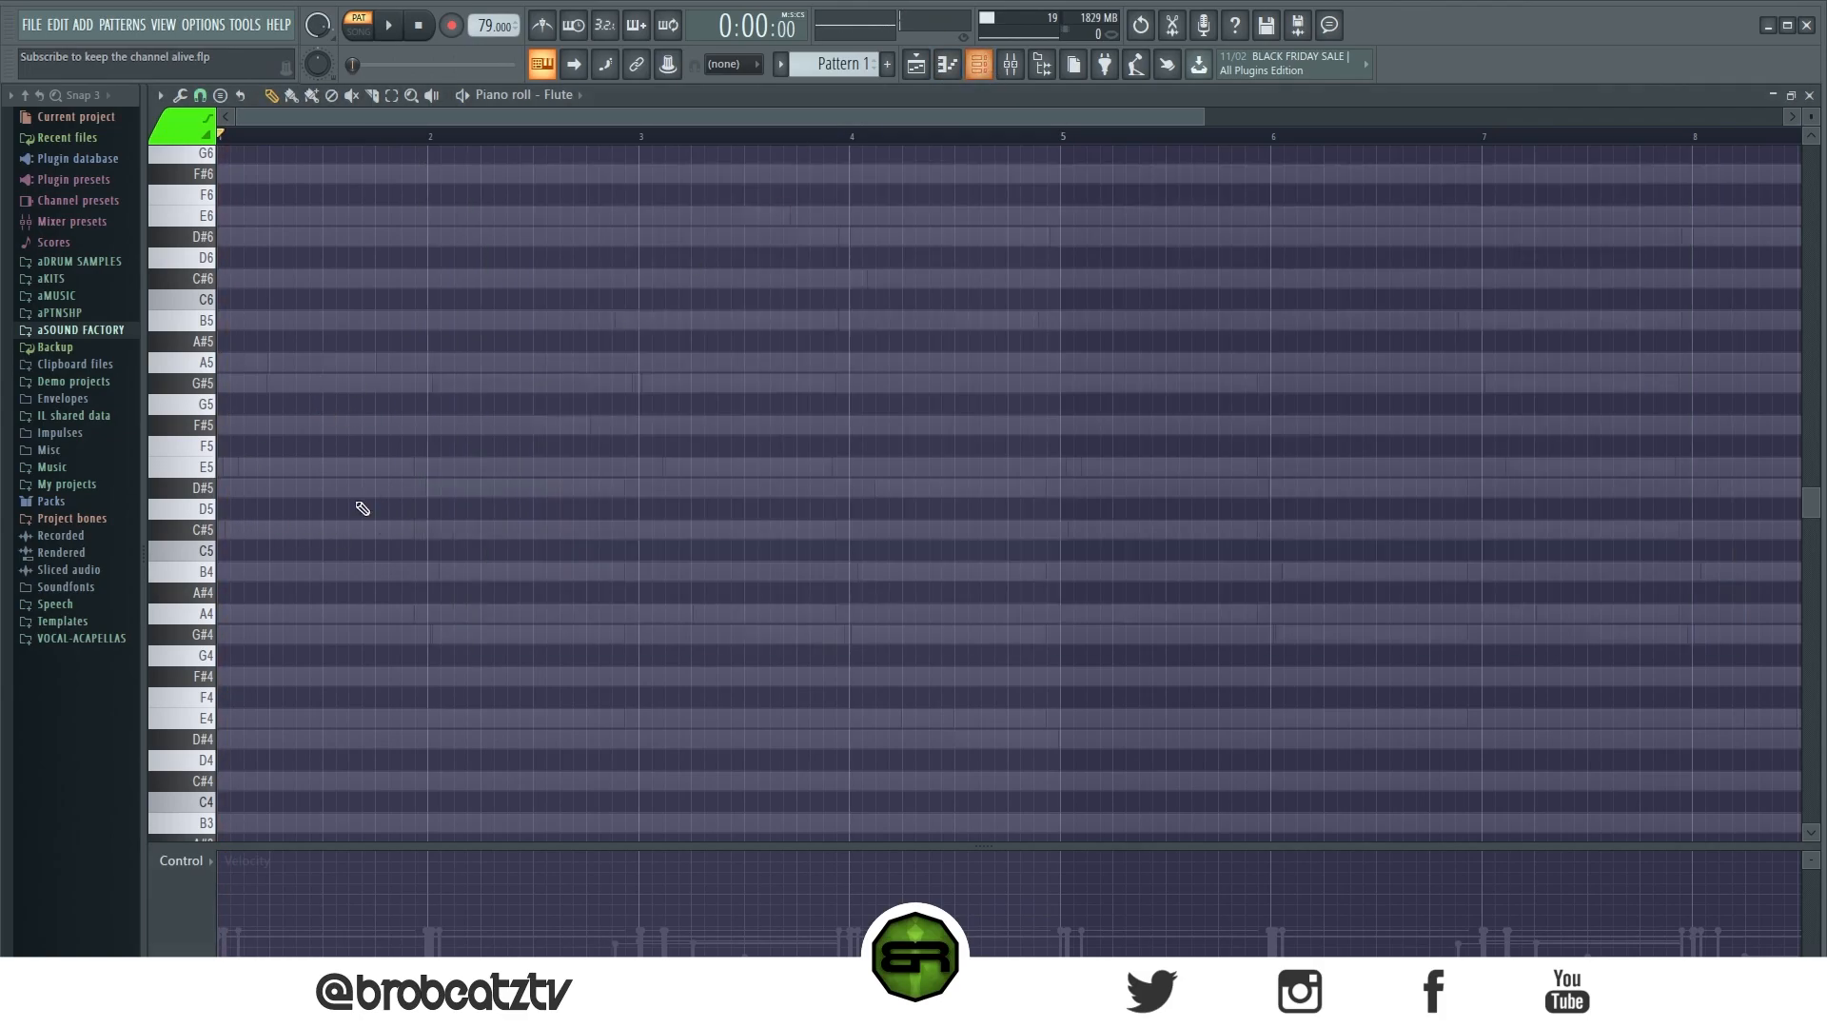
pyautogui.click(185, 446)
pyautogui.click(980, 65)
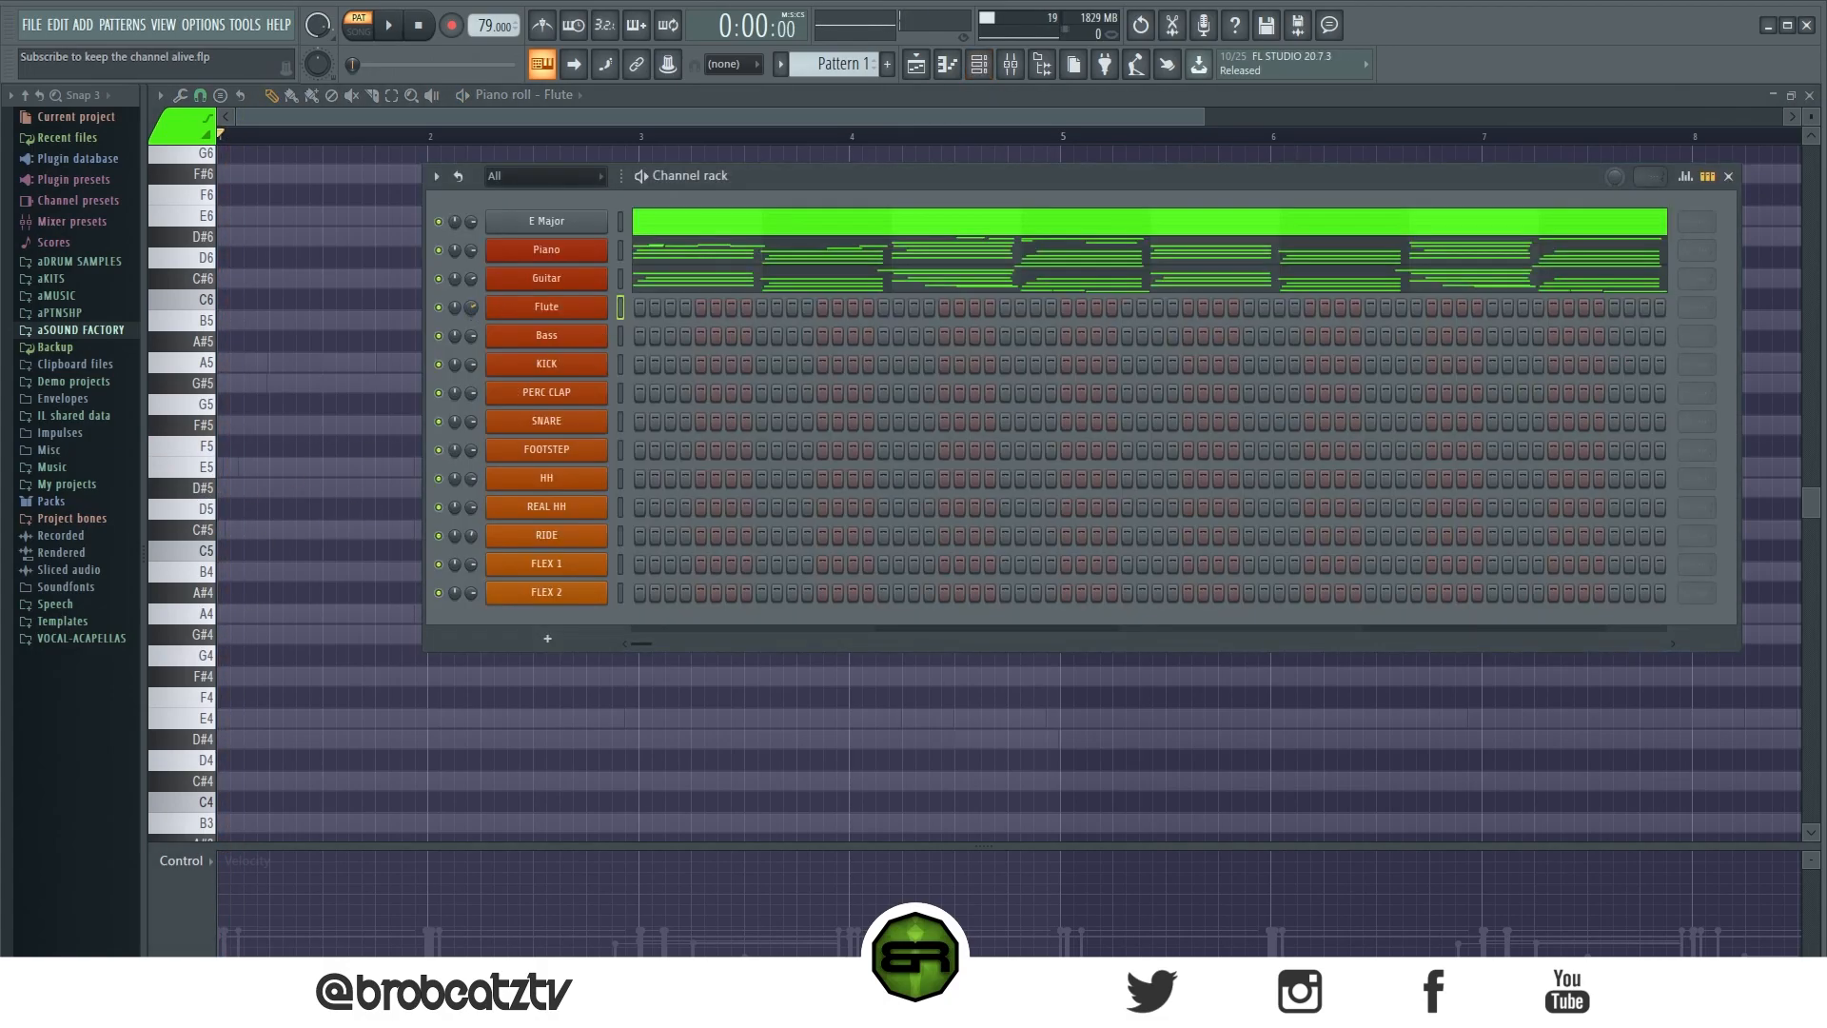
pyautogui.click(249, 297)
# Step: Place a C#5 about one and a half beats long at the start of the flute part and play it back
pyautogui.press('space')
pyautogui.press('space')
pyautogui.moveTo(272, 535); pyautogui.dragTo(167, 545)
pyautogui.press('space')
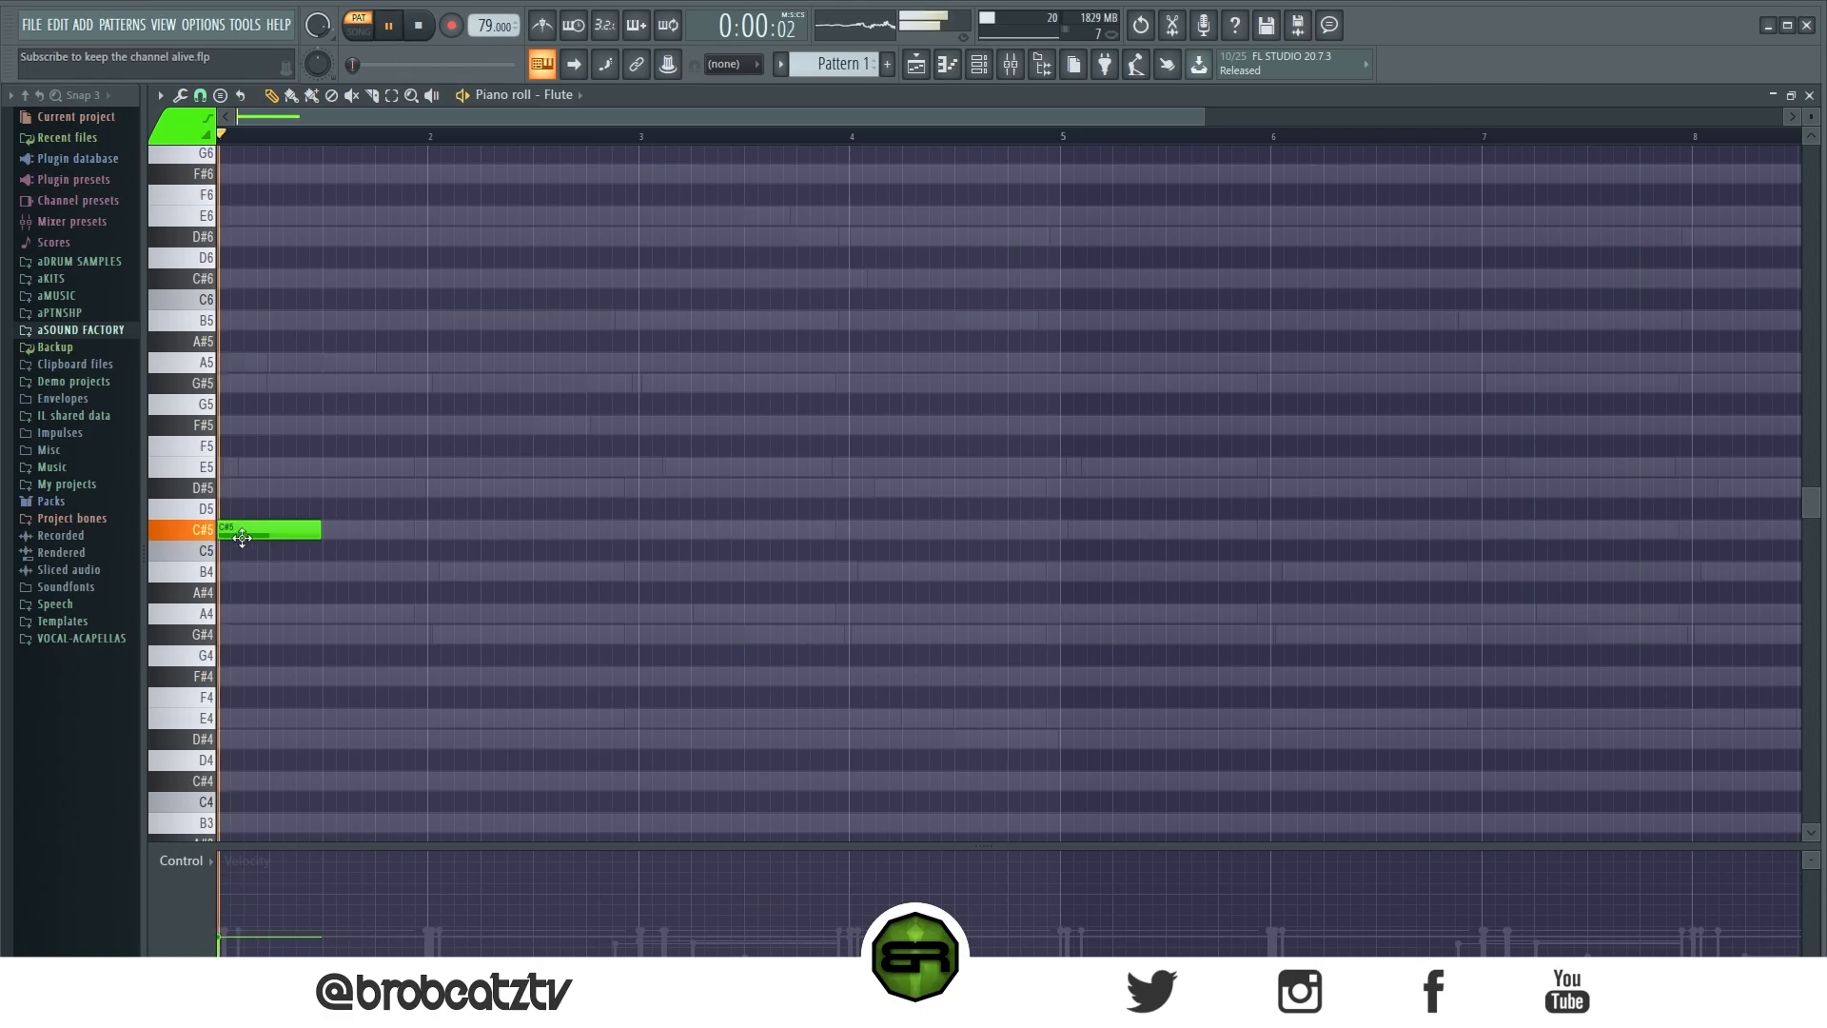
pyautogui.press('space')
pyautogui.moveTo(317, 535); pyautogui.dragTo(292, 535)
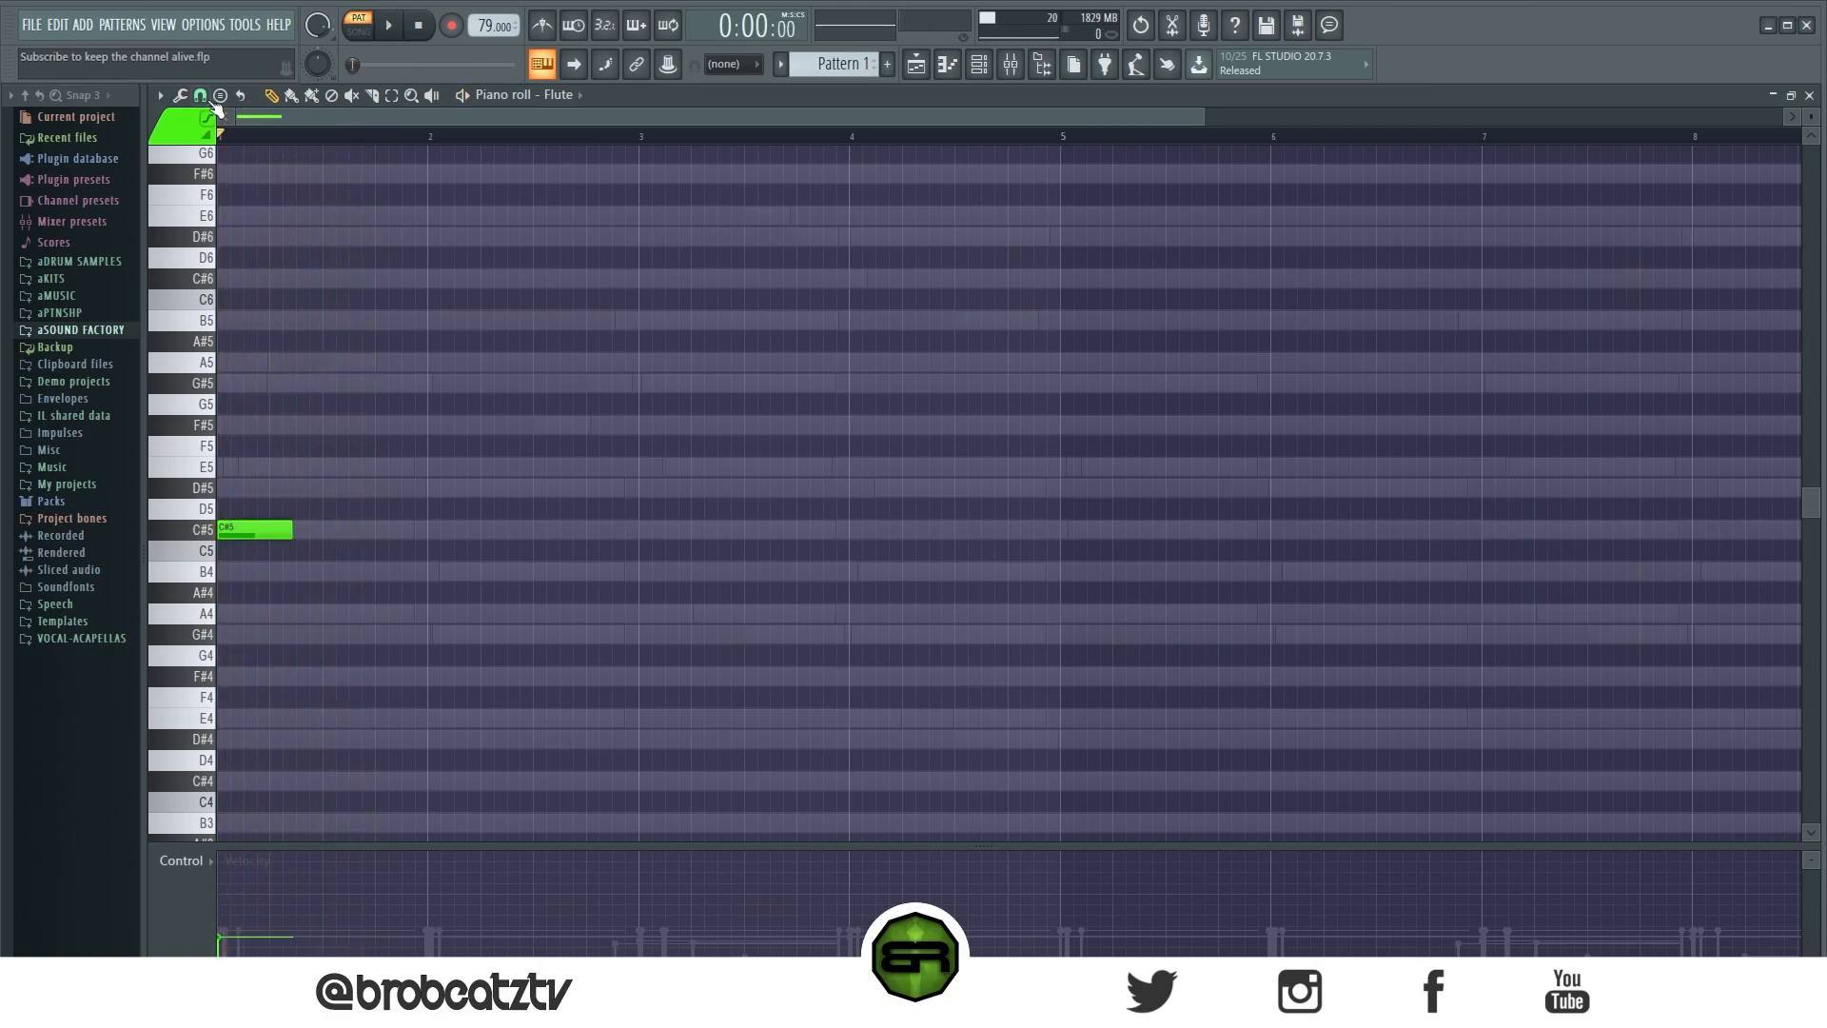
pyautogui.click(200, 95)
pyautogui.click(229, 330)
pyautogui.press('space')
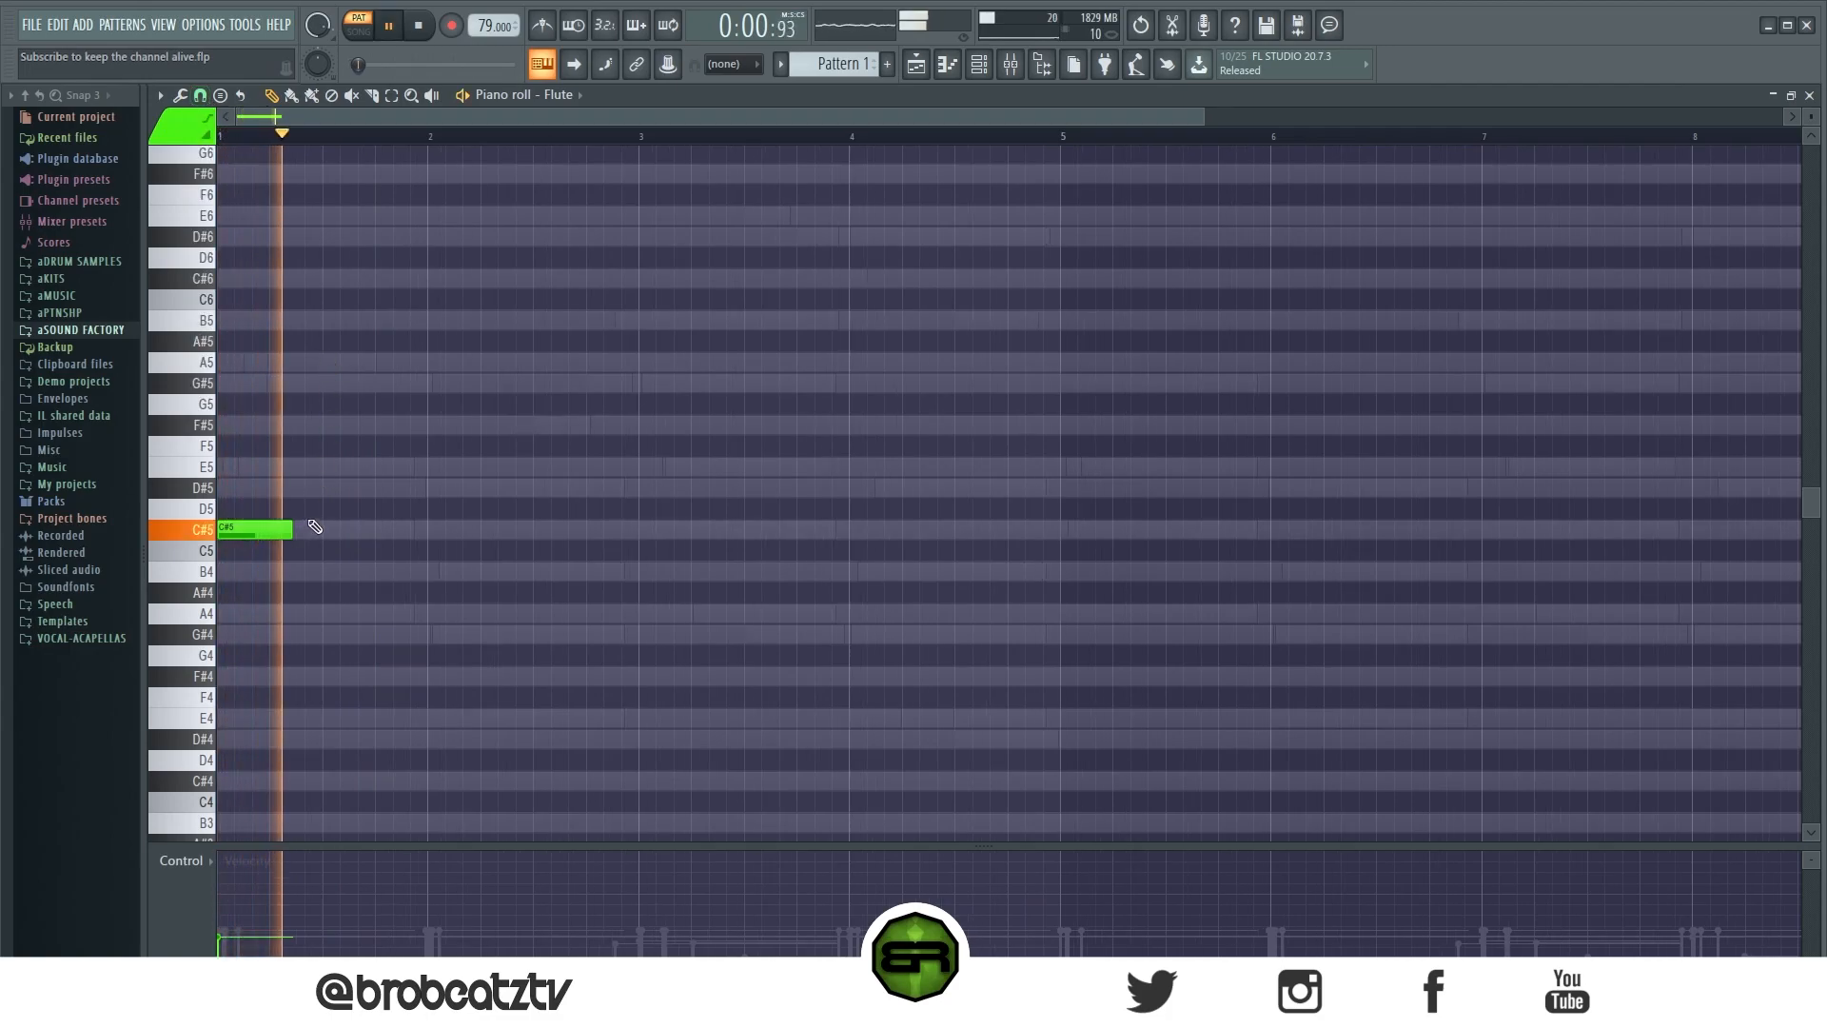
pyautogui.press('space')
# Step: Add flute notes G#5 on beat 3, F#5 just before beat 4, B5 on beat 4, and D#5 at the start of bar 2
pyautogui.click(326, 382)
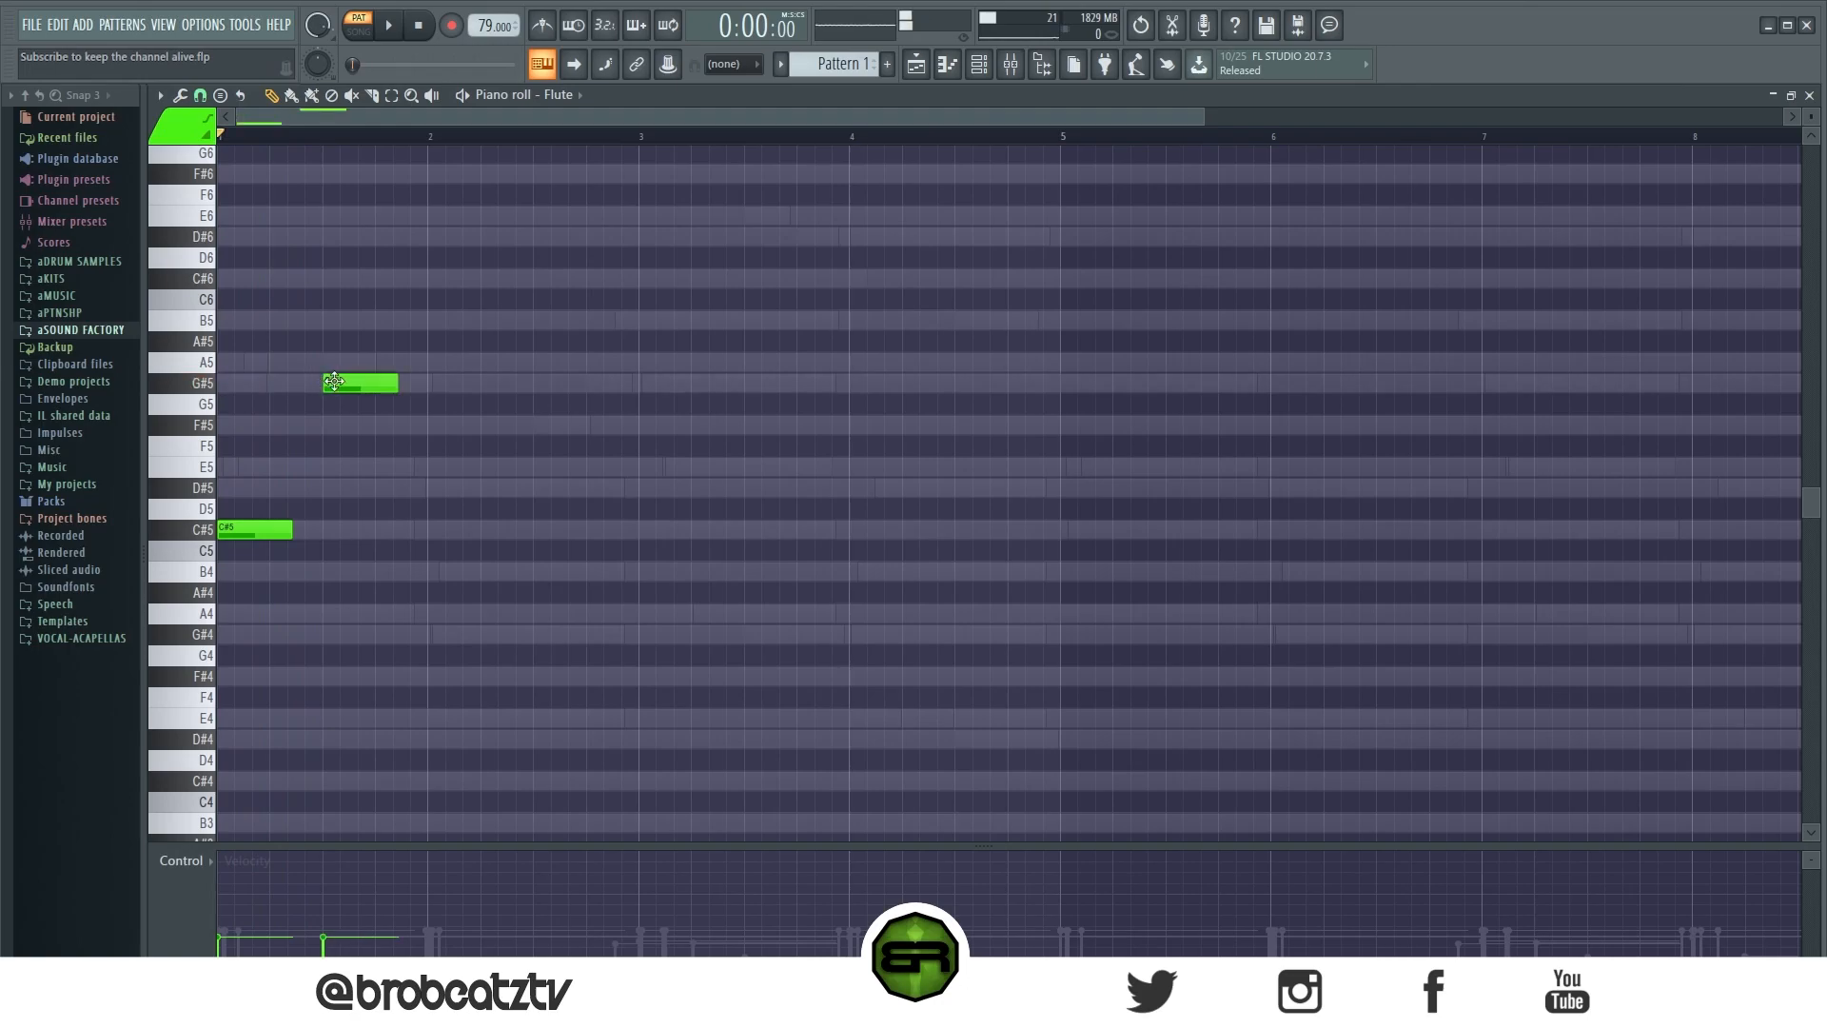
pyautogui.click(360, 429)
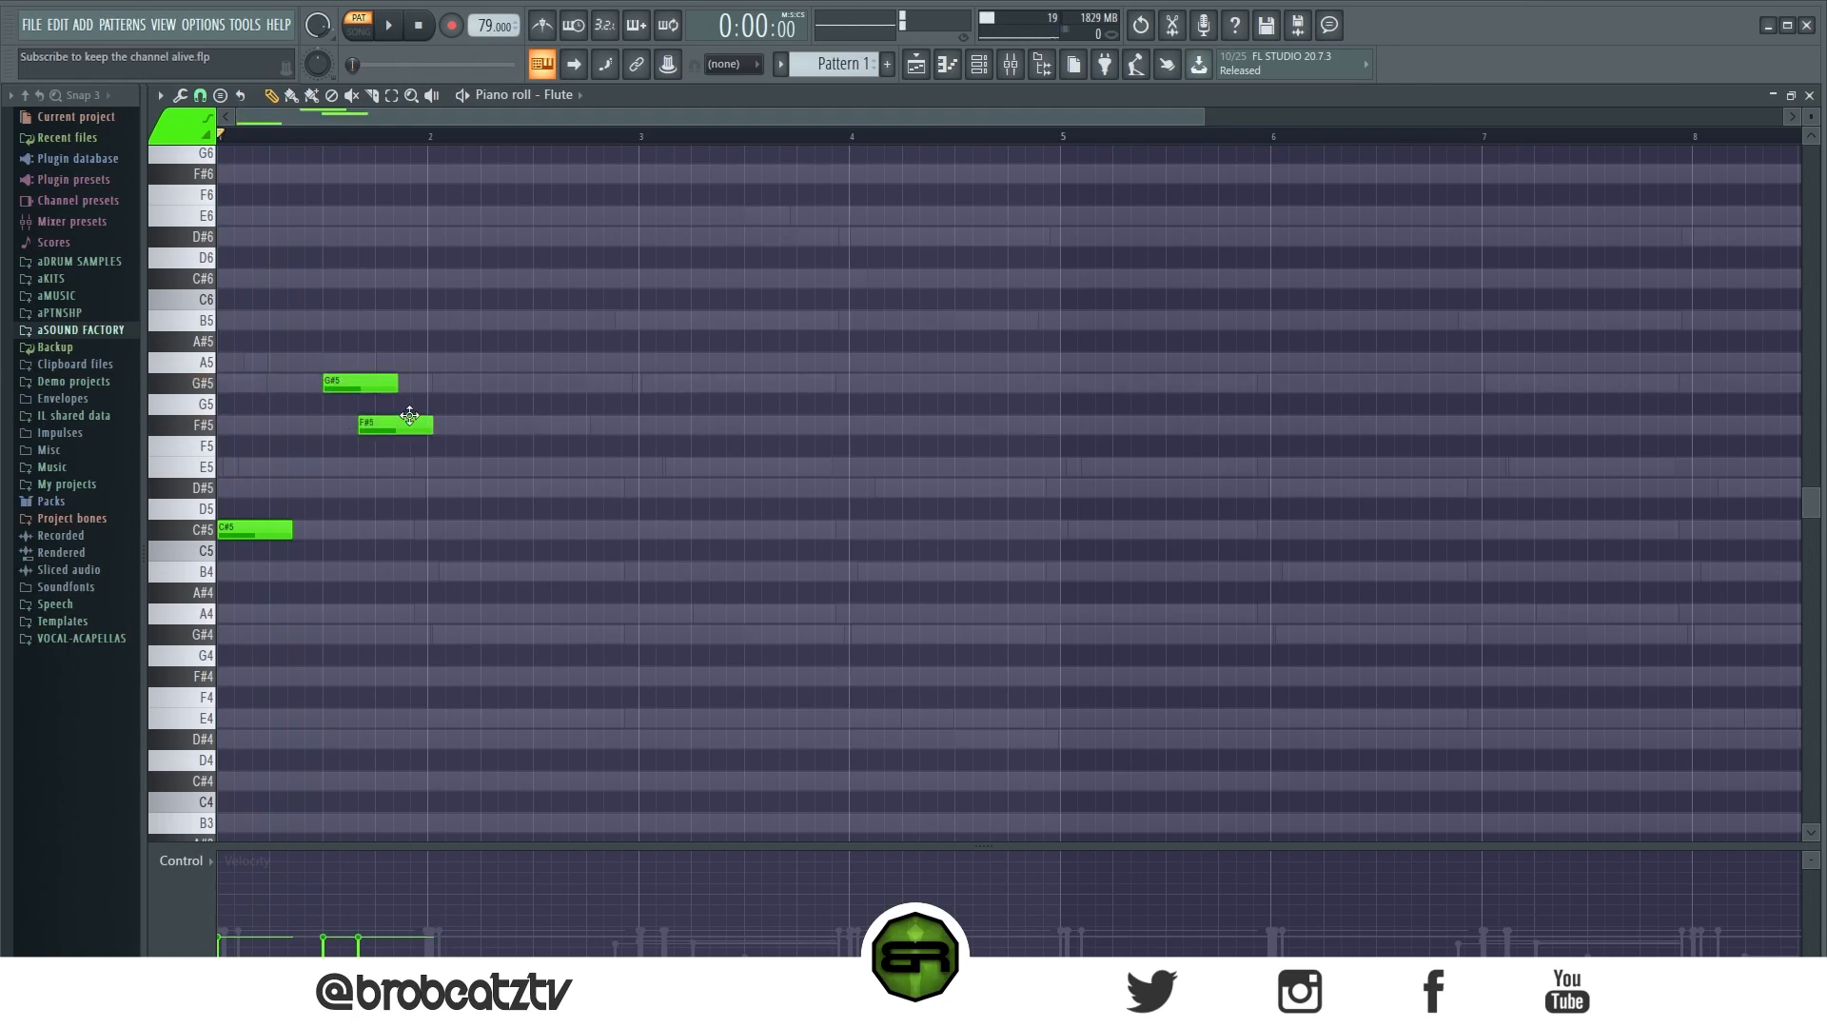
pyautogui.click(382, 322)
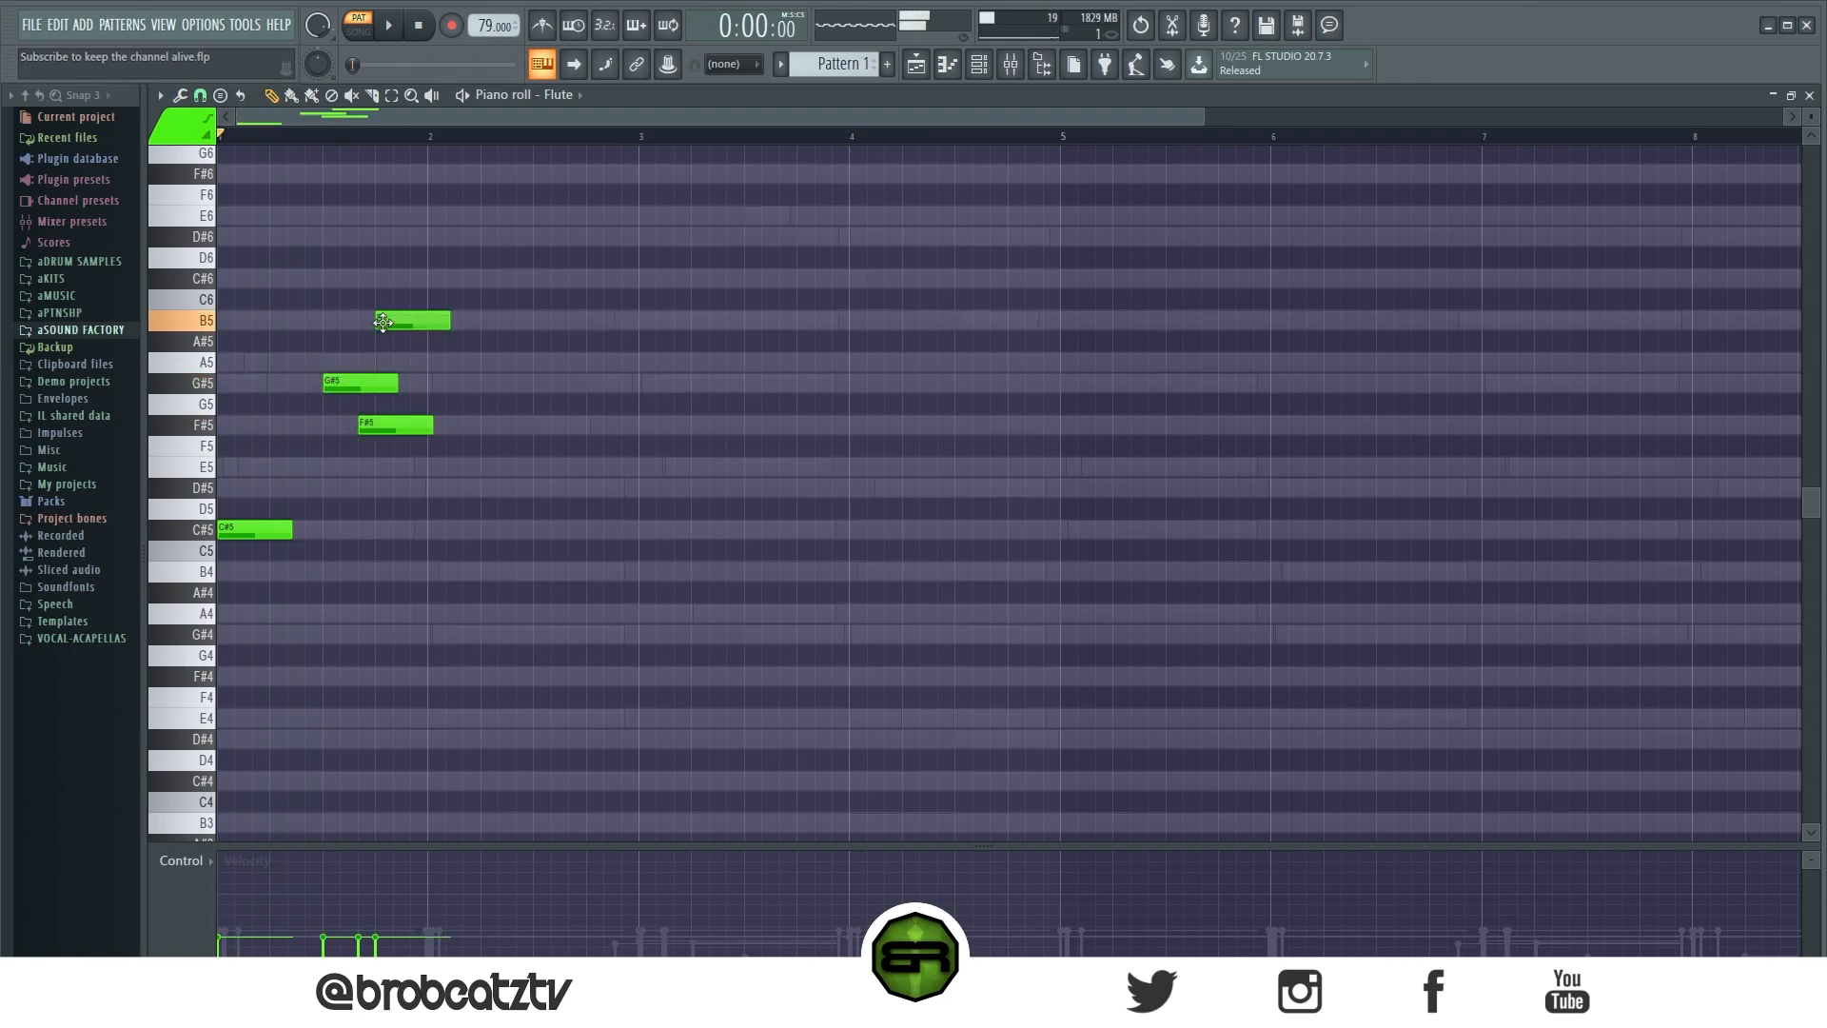
pyautogui.click(429, 488)
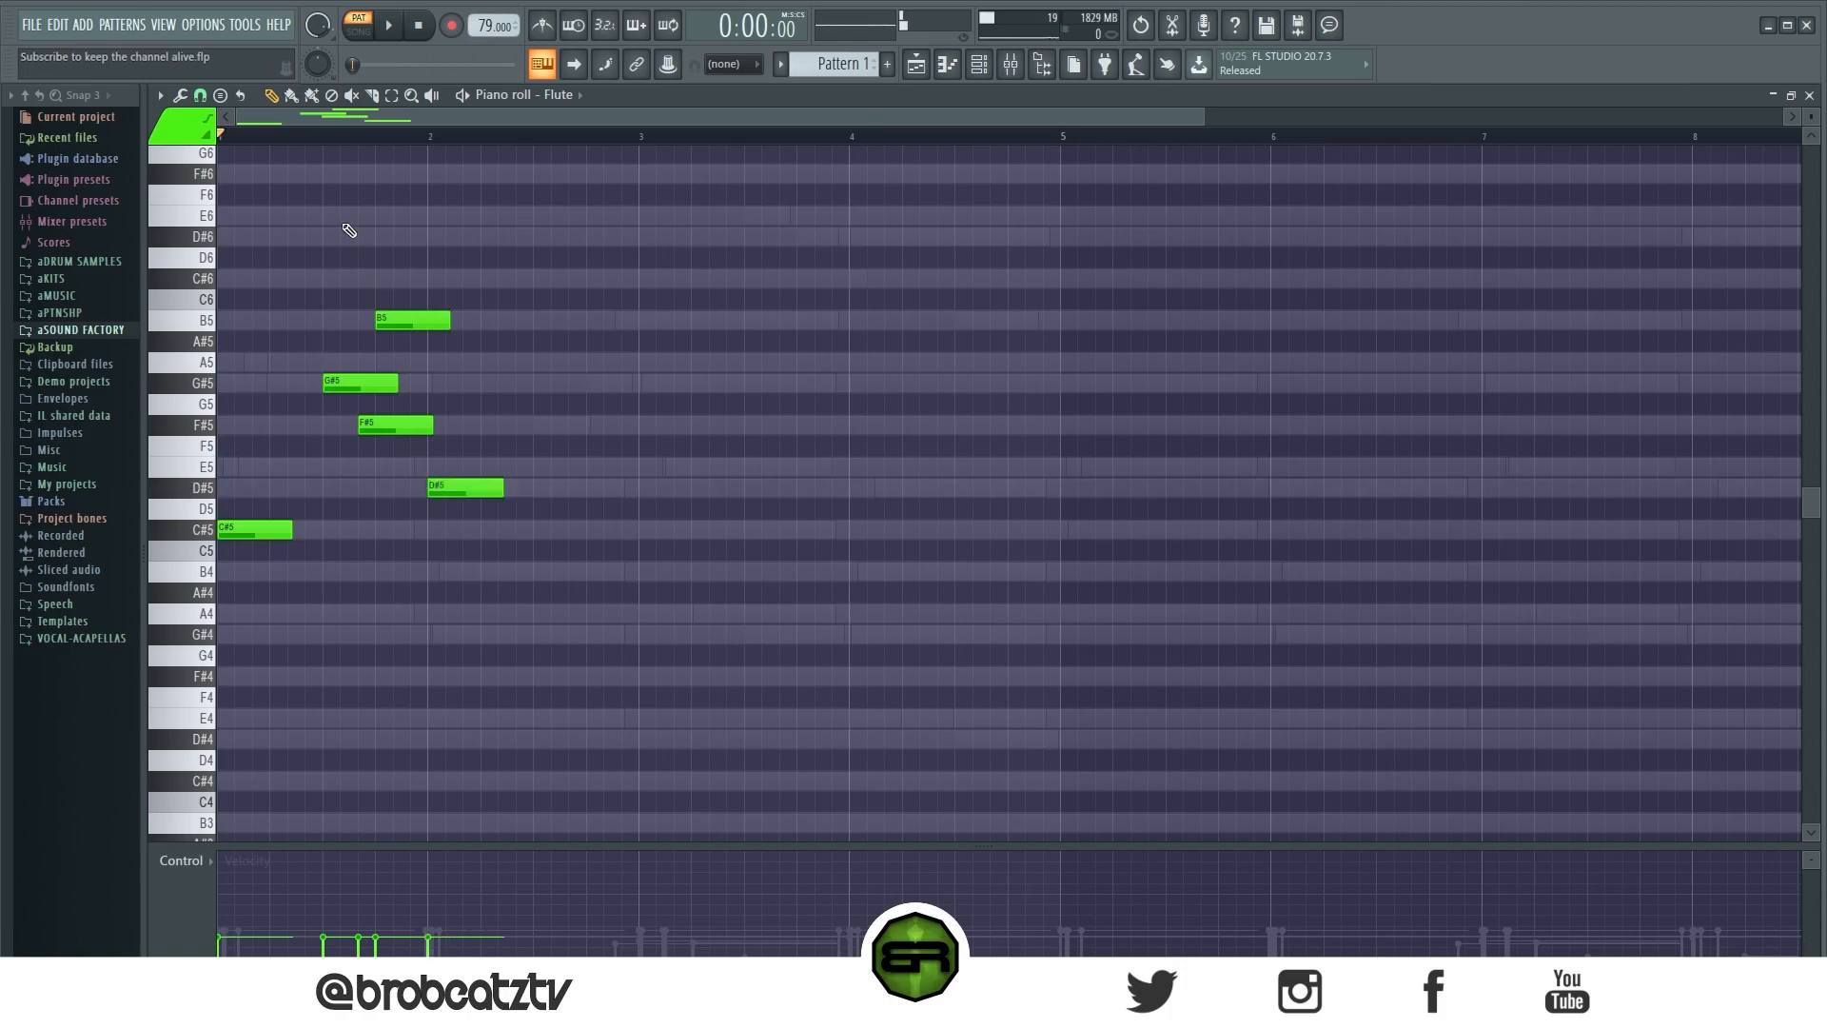
# Step: Shorten the flute's G#5, F#5 and B5 to less than a beat each, and extend the D#5 to nearly two beats
pyautogui.scroll(3, 239, 134)
pyautogui.moveTo(521, 426); pyautogui.dragTo(424, 403)
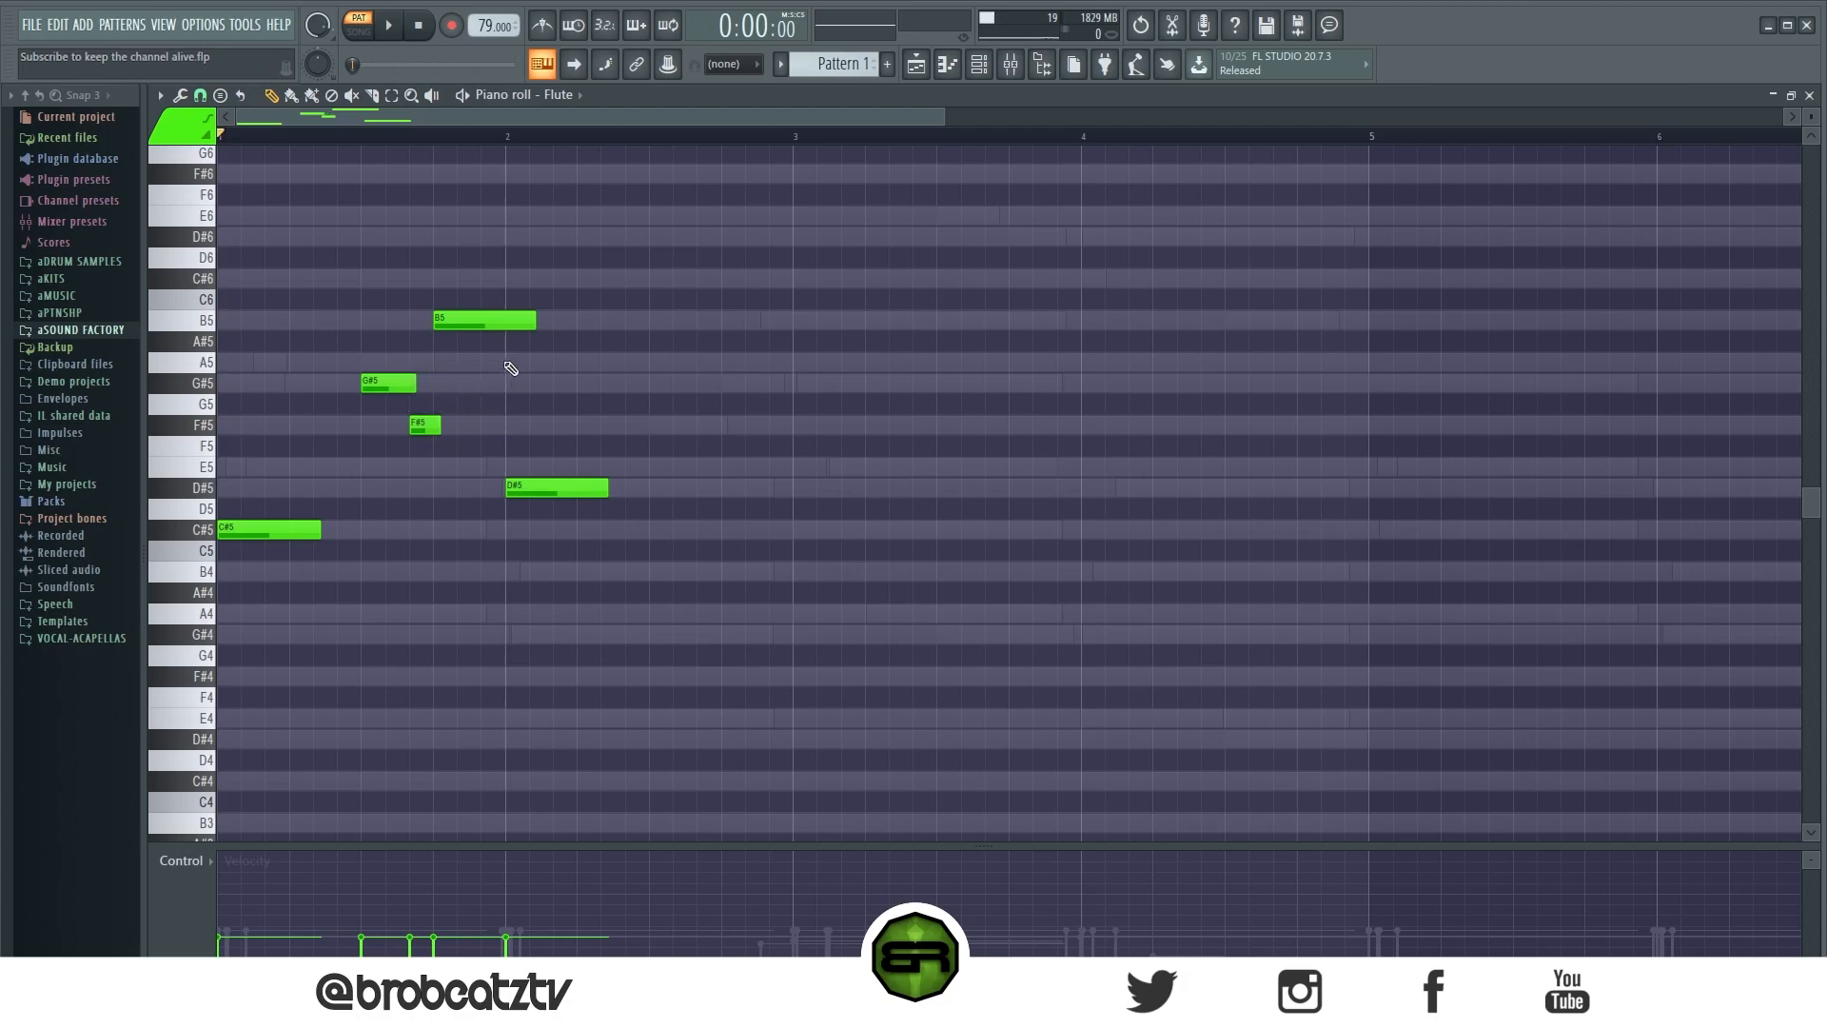
pyautogui.moveTo(534, 321); pyautogui.dragTo(494, 330)
pyautogui.moveTo(603, 488); pyautogui.dragTo(628, 492)
# Step: Lower the velocities of the flute's C#5 and D#5 and play back the phrase
pyautogui.click(279, 954)
pyautogui.press('space')
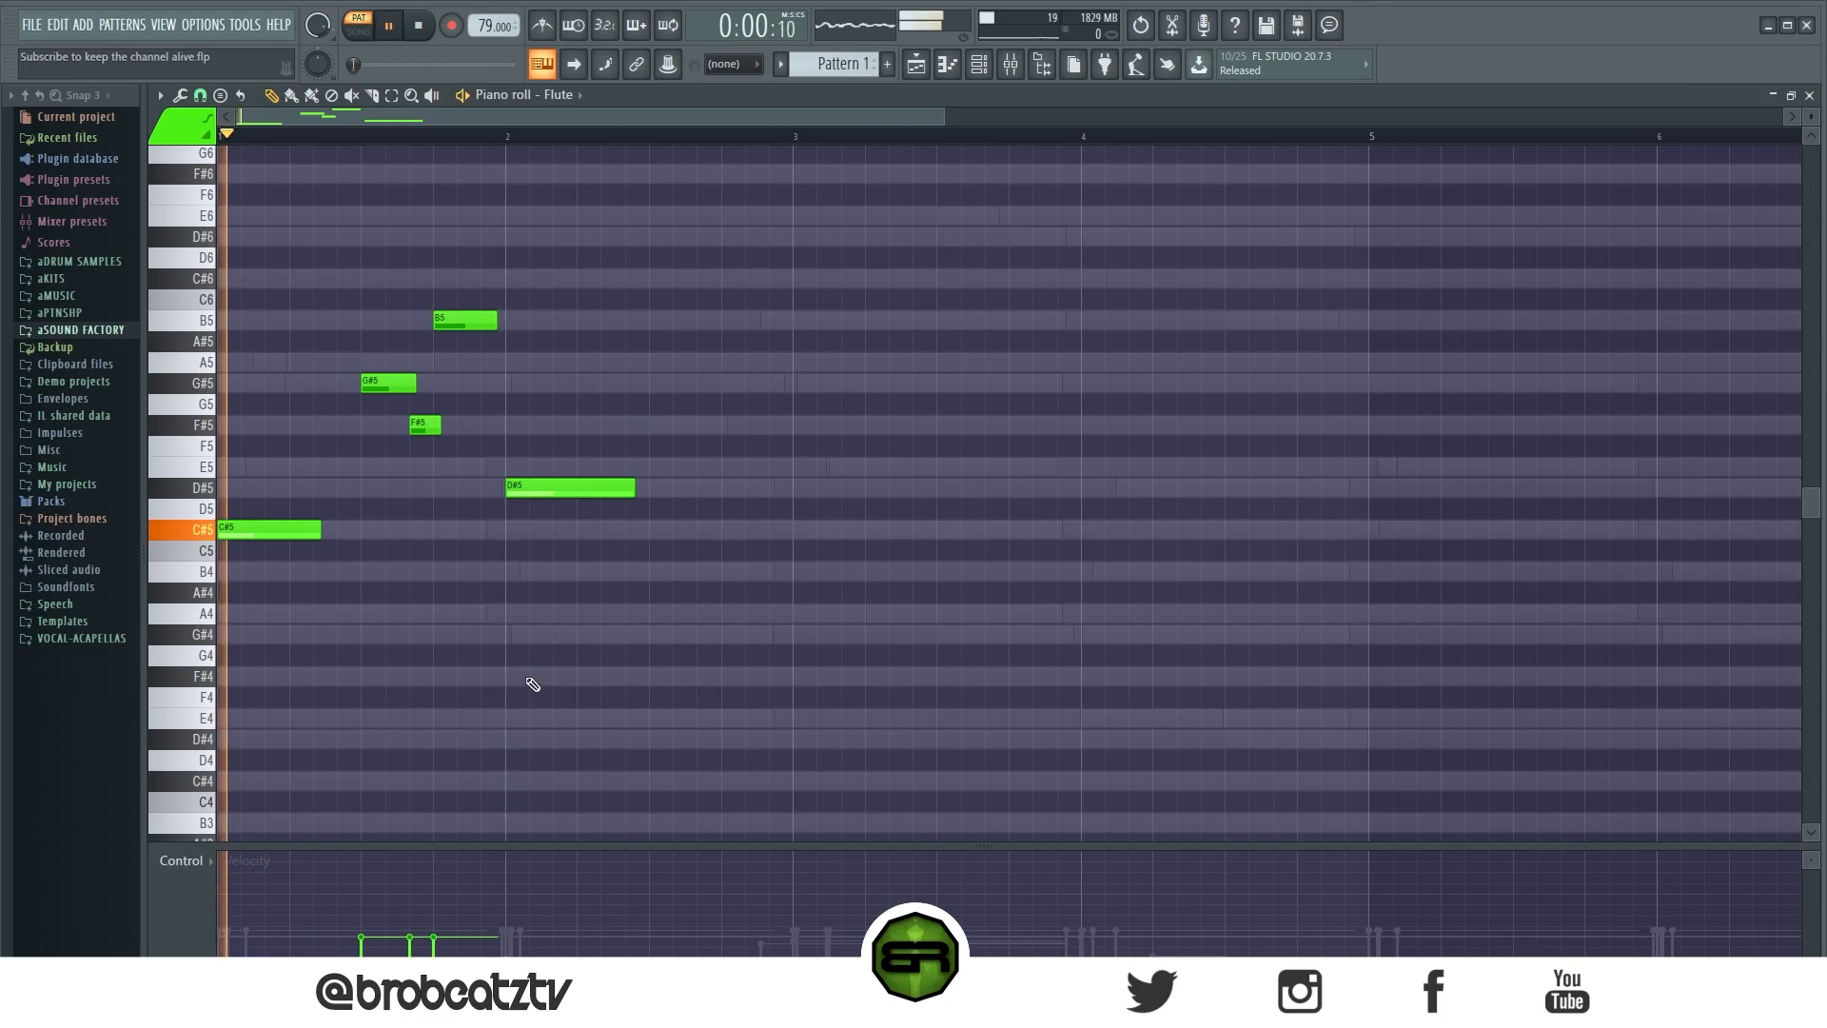
# Step: Shorten the flute's opening C#5 to about 1.2 beats and play back the phrase
pyautogui.press('space')
pyautogui.moveTo(321, 531); pyautogui.dragTo(304, 531)
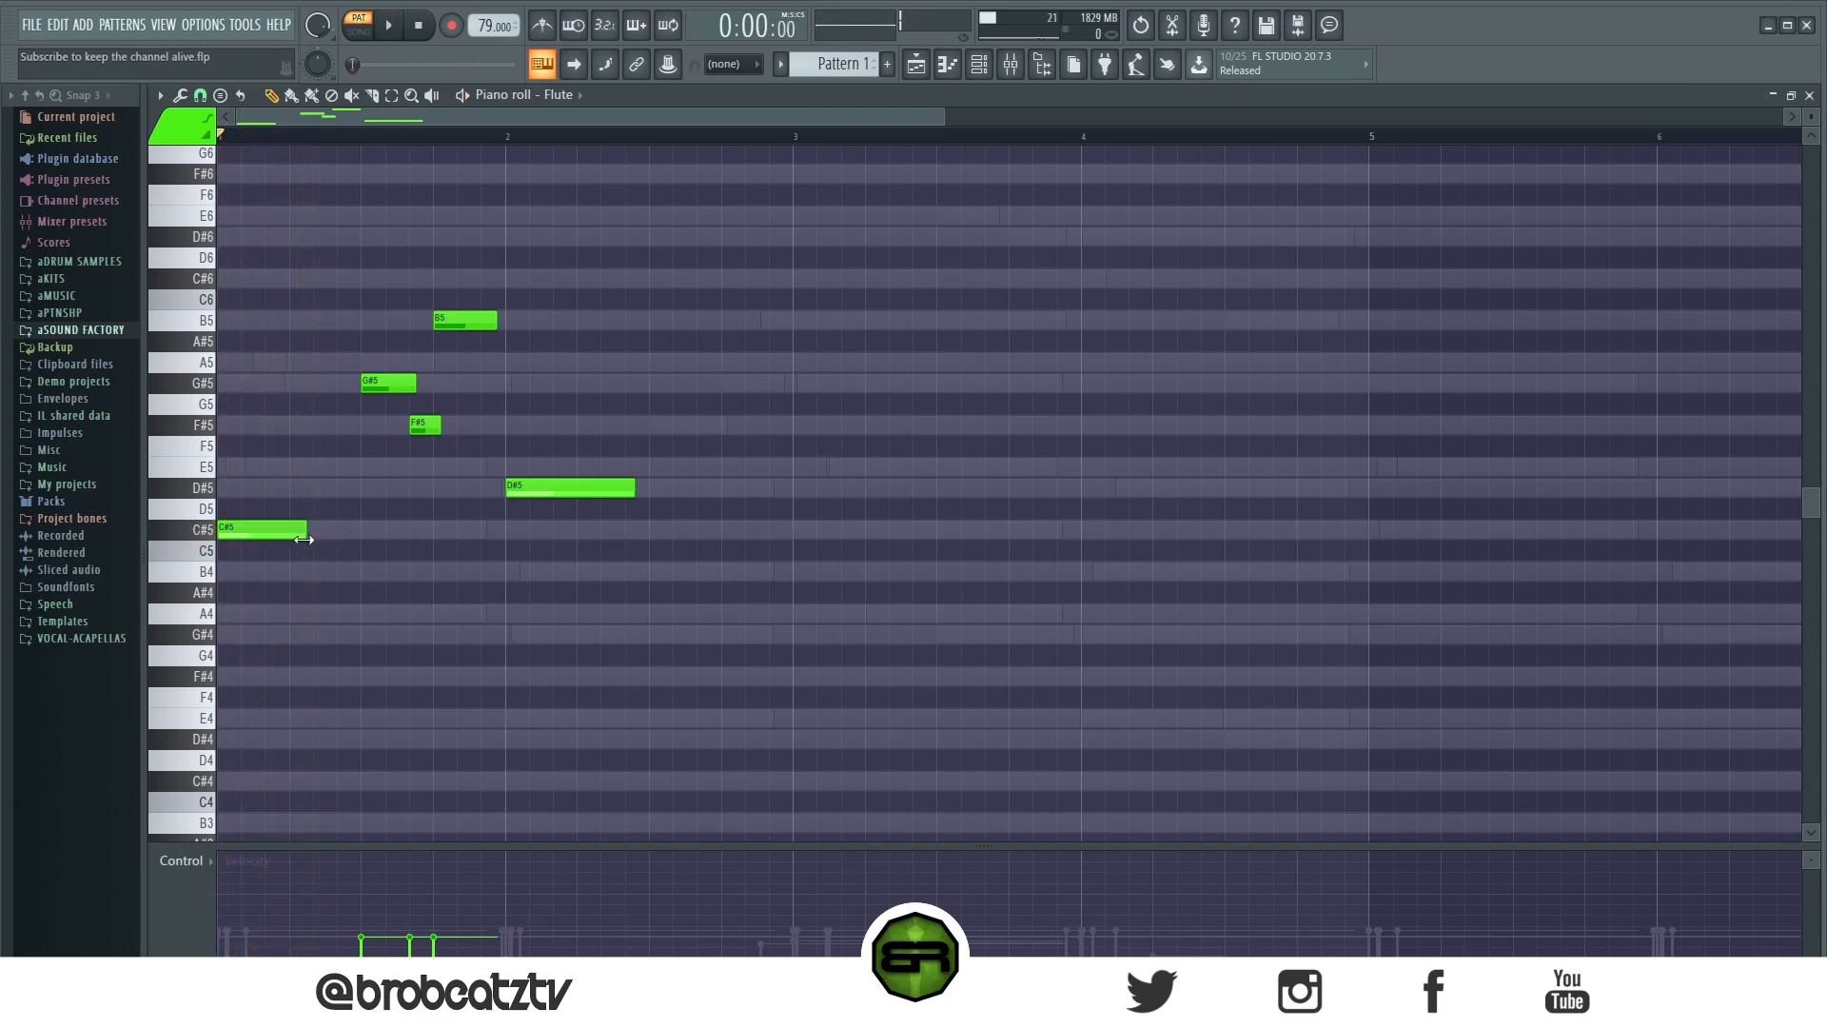
pyautogui.click(282, 537)
pyautogui.press('space')
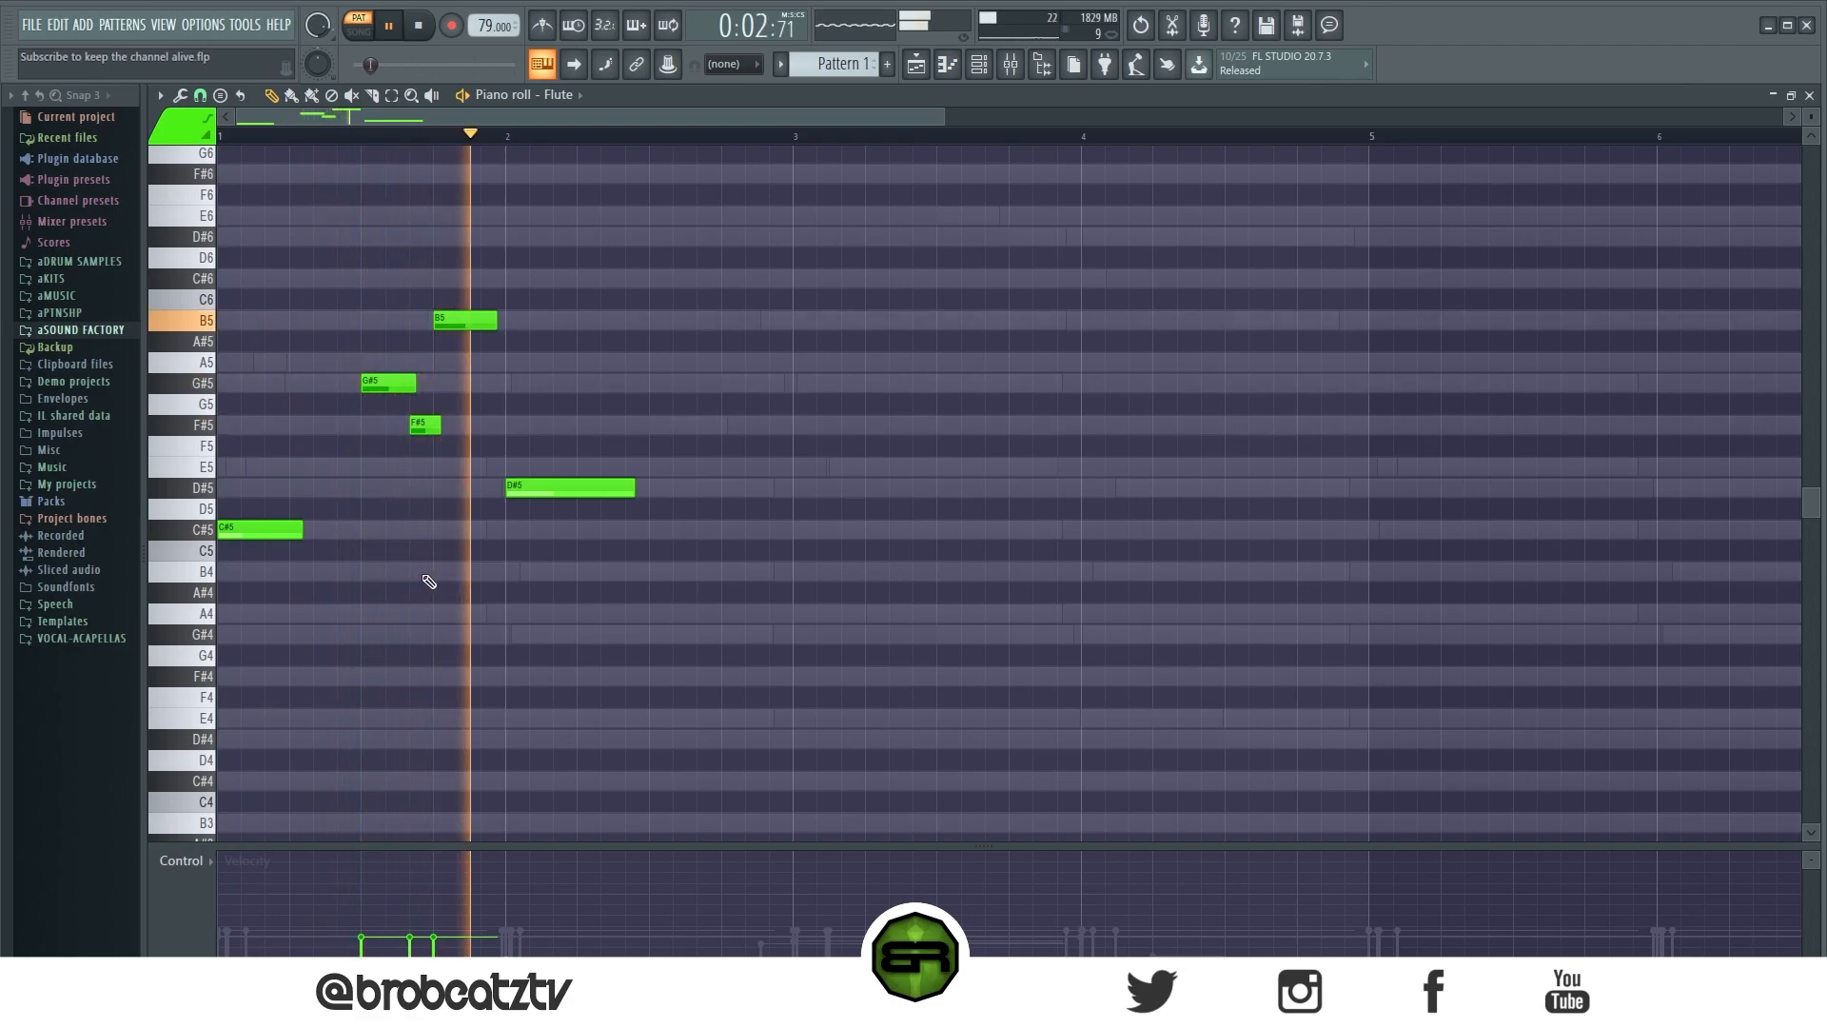
# Step: Copy the G#5, F#5, B5 and D#5 phrase from bars 1–2 to bars 3–4, raise its final note to G#5, and play it back
pyautogui.moveTo(681, 579); pyautogui.dragTo(380, 289)
pyautogui.press('space')
pyautogui.moveTo(388, 381); pyautogui.dragTo(962, 379)
pyautogui.click(919, 334)
pyautogui.moveTo(1126, 483); pyautogui.dragTo(1147, 375)
pyautogui.press('space')
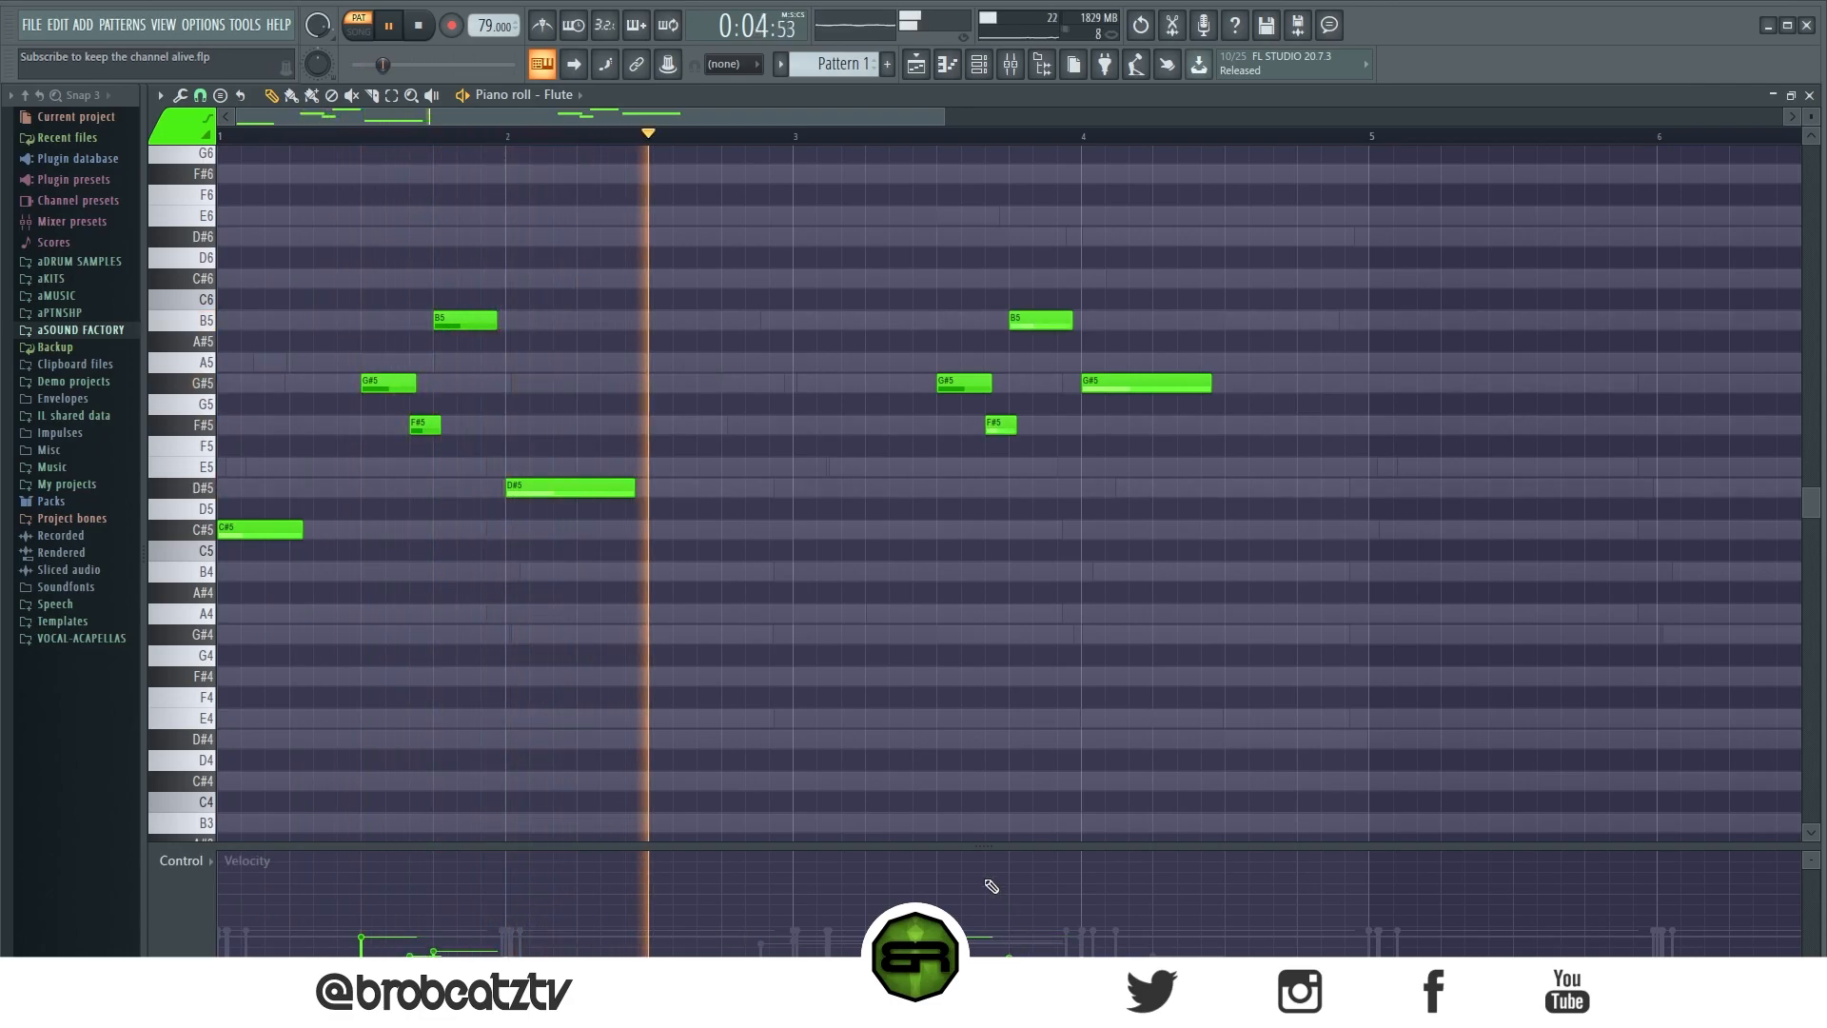
pyautogui.scroll(-2, 743, 147)
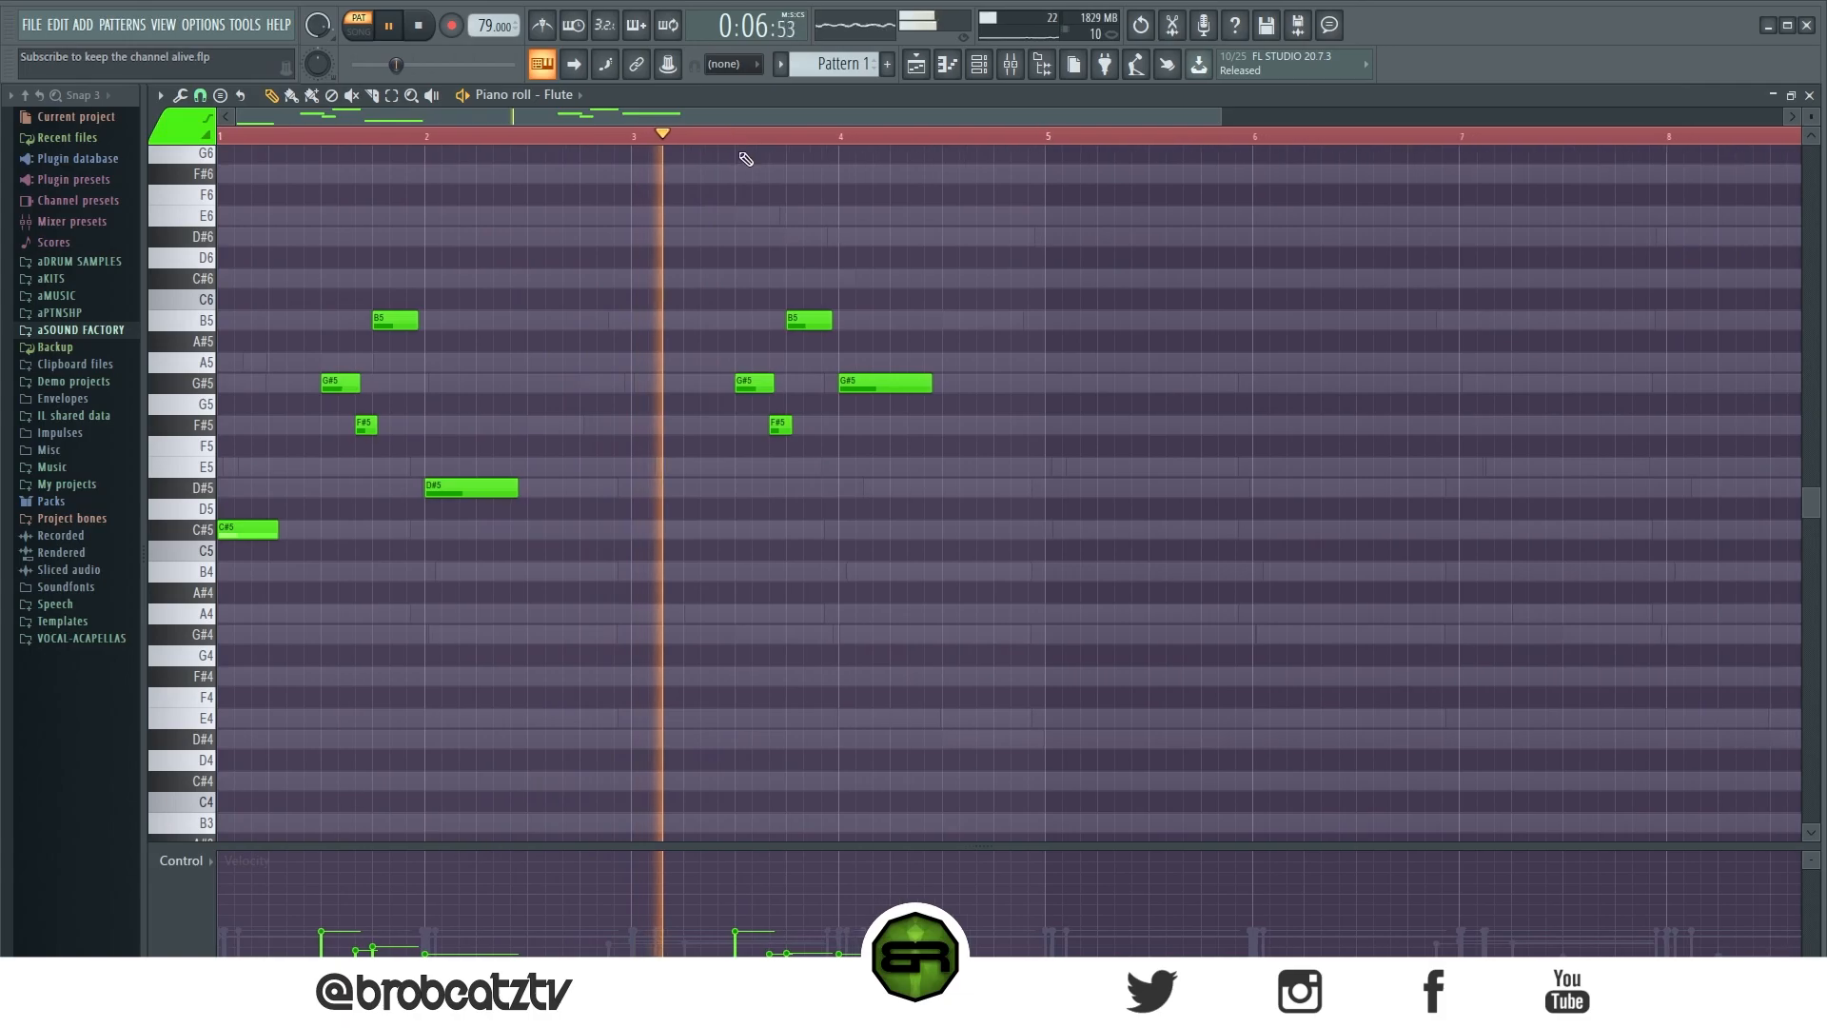
pyautogui.scroll(2, 1075, 362)
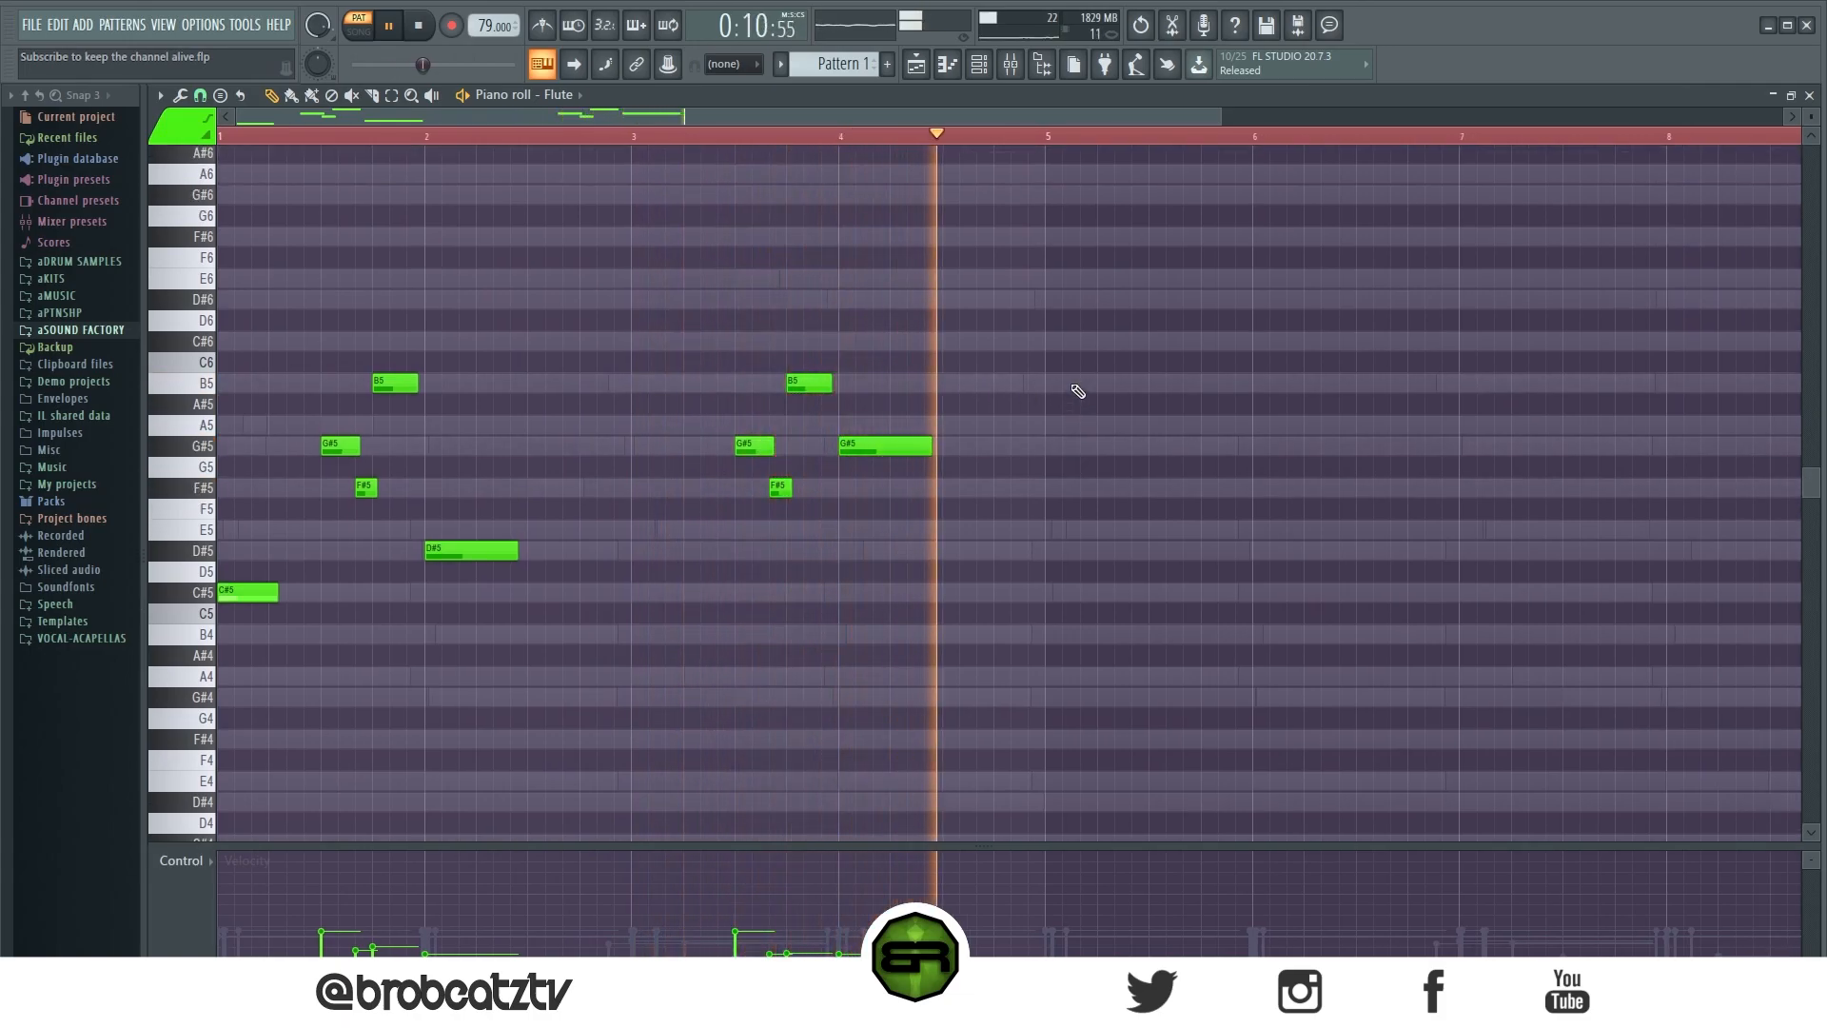
pyautogui.press('space')
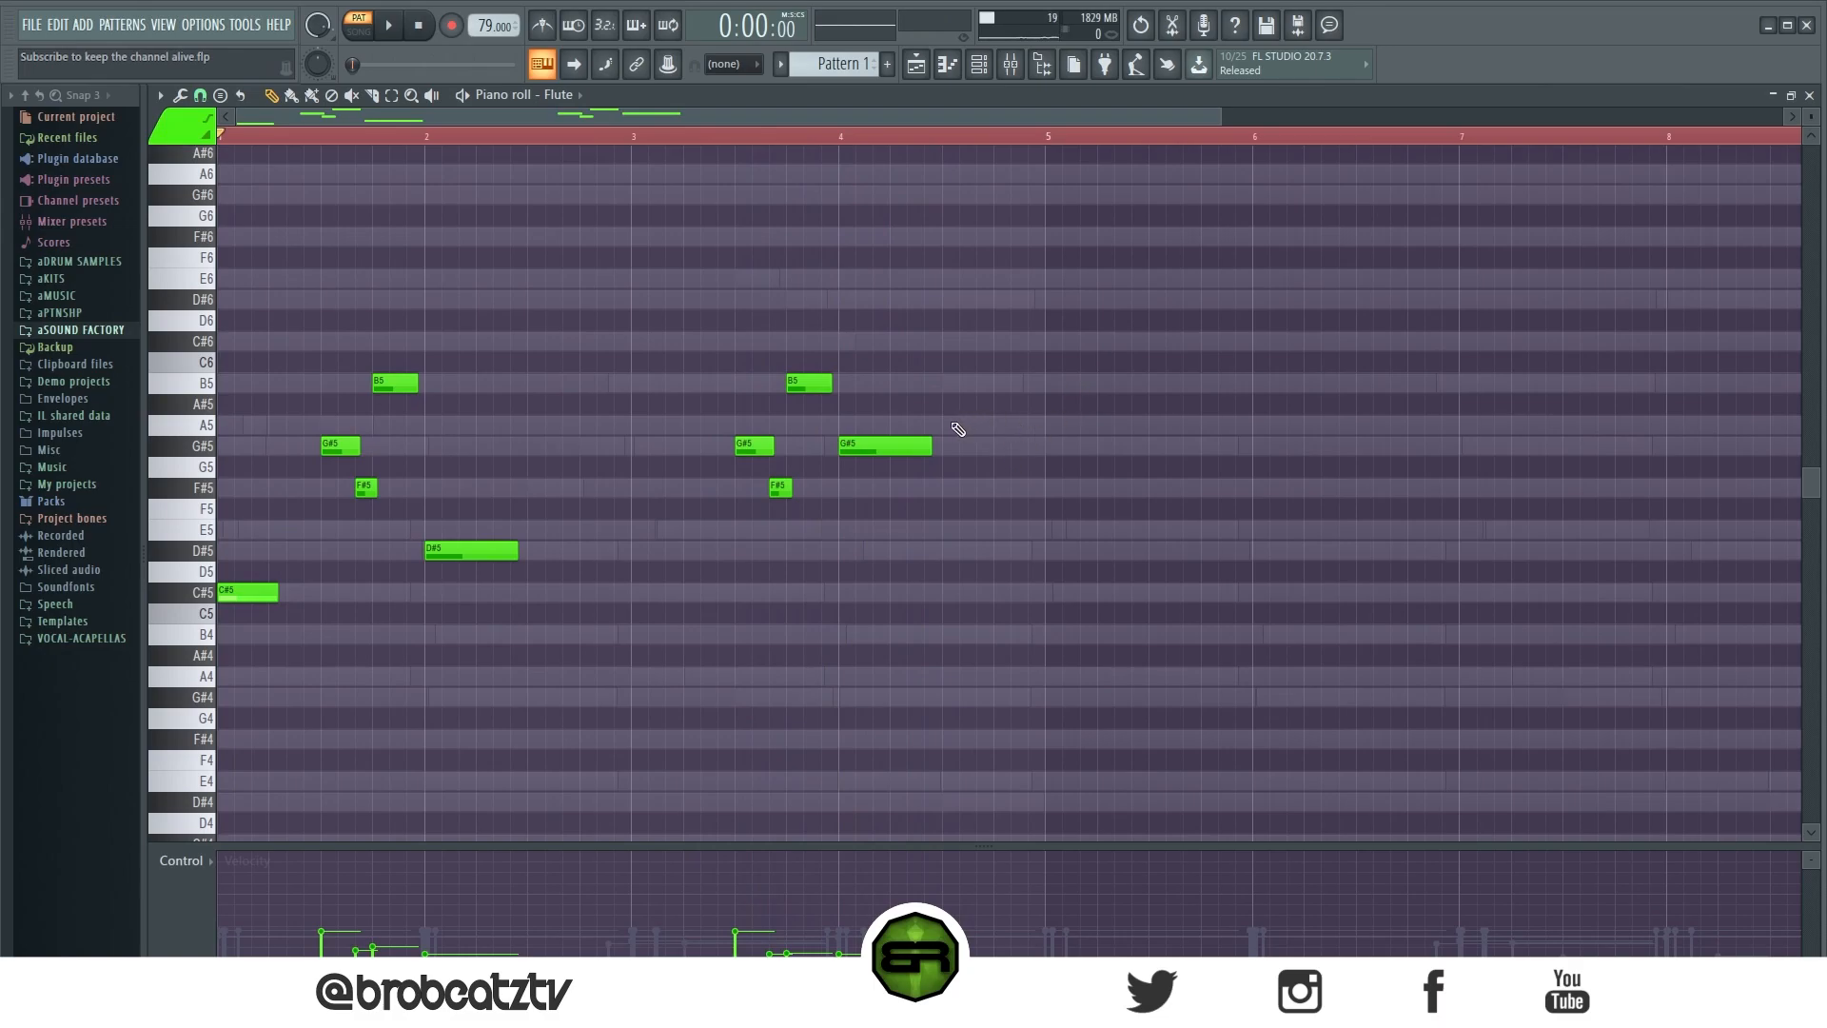
# Step: Try raising the long flute note in bar 2 to G#5 and the one in bar 4 to C#6, and play back the result
pyautogui.moveTo(940, 417); pyautogui.dragTo(841, 474)
pyautogui.keyDown('ctrl'); pyautogui.click(828, 495); pyautogui.keyUp('ctrl')
pyautogui.moveTo(531, 529); pyautogui.dragTo(422, 598)
pyautogui.moveTo(843, 419); pyautogui.dragTo(942, 498)
pyautogui.moveTo(496, 556); pyautogui.dragTo(498, 442)
pyautogui.click(620, 548)
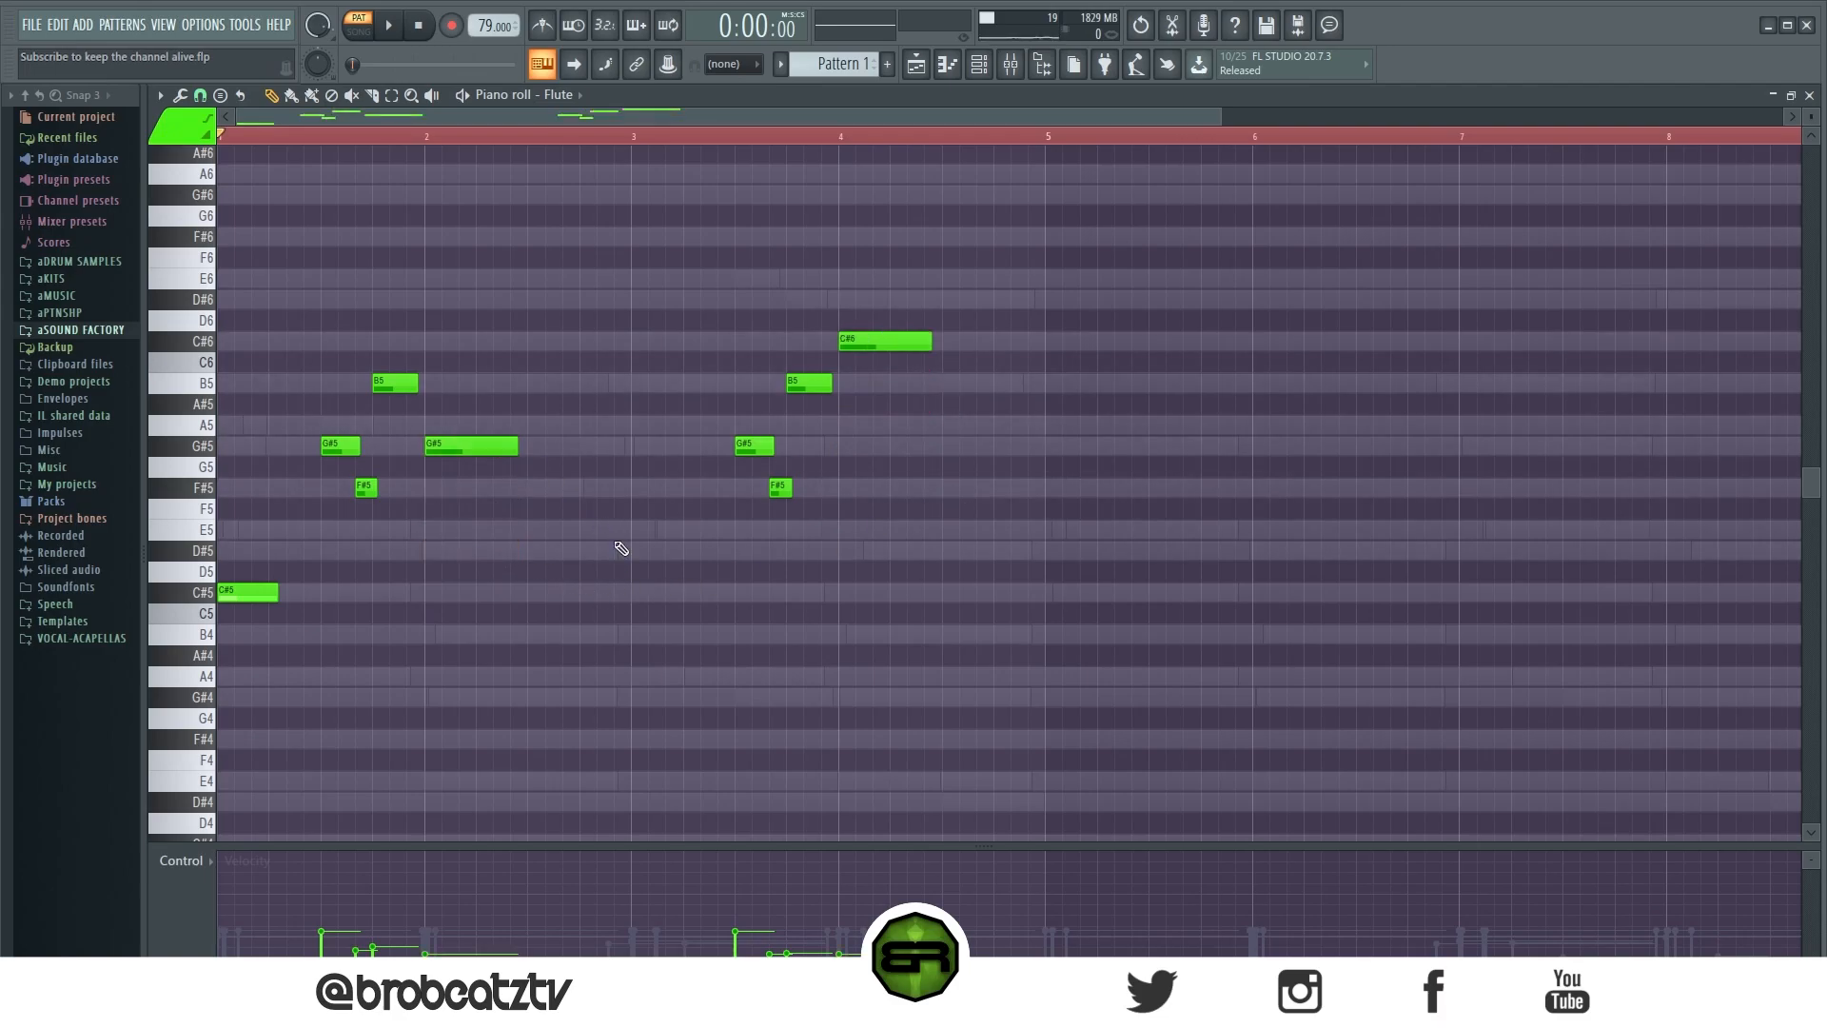
pyautogui.press('space')
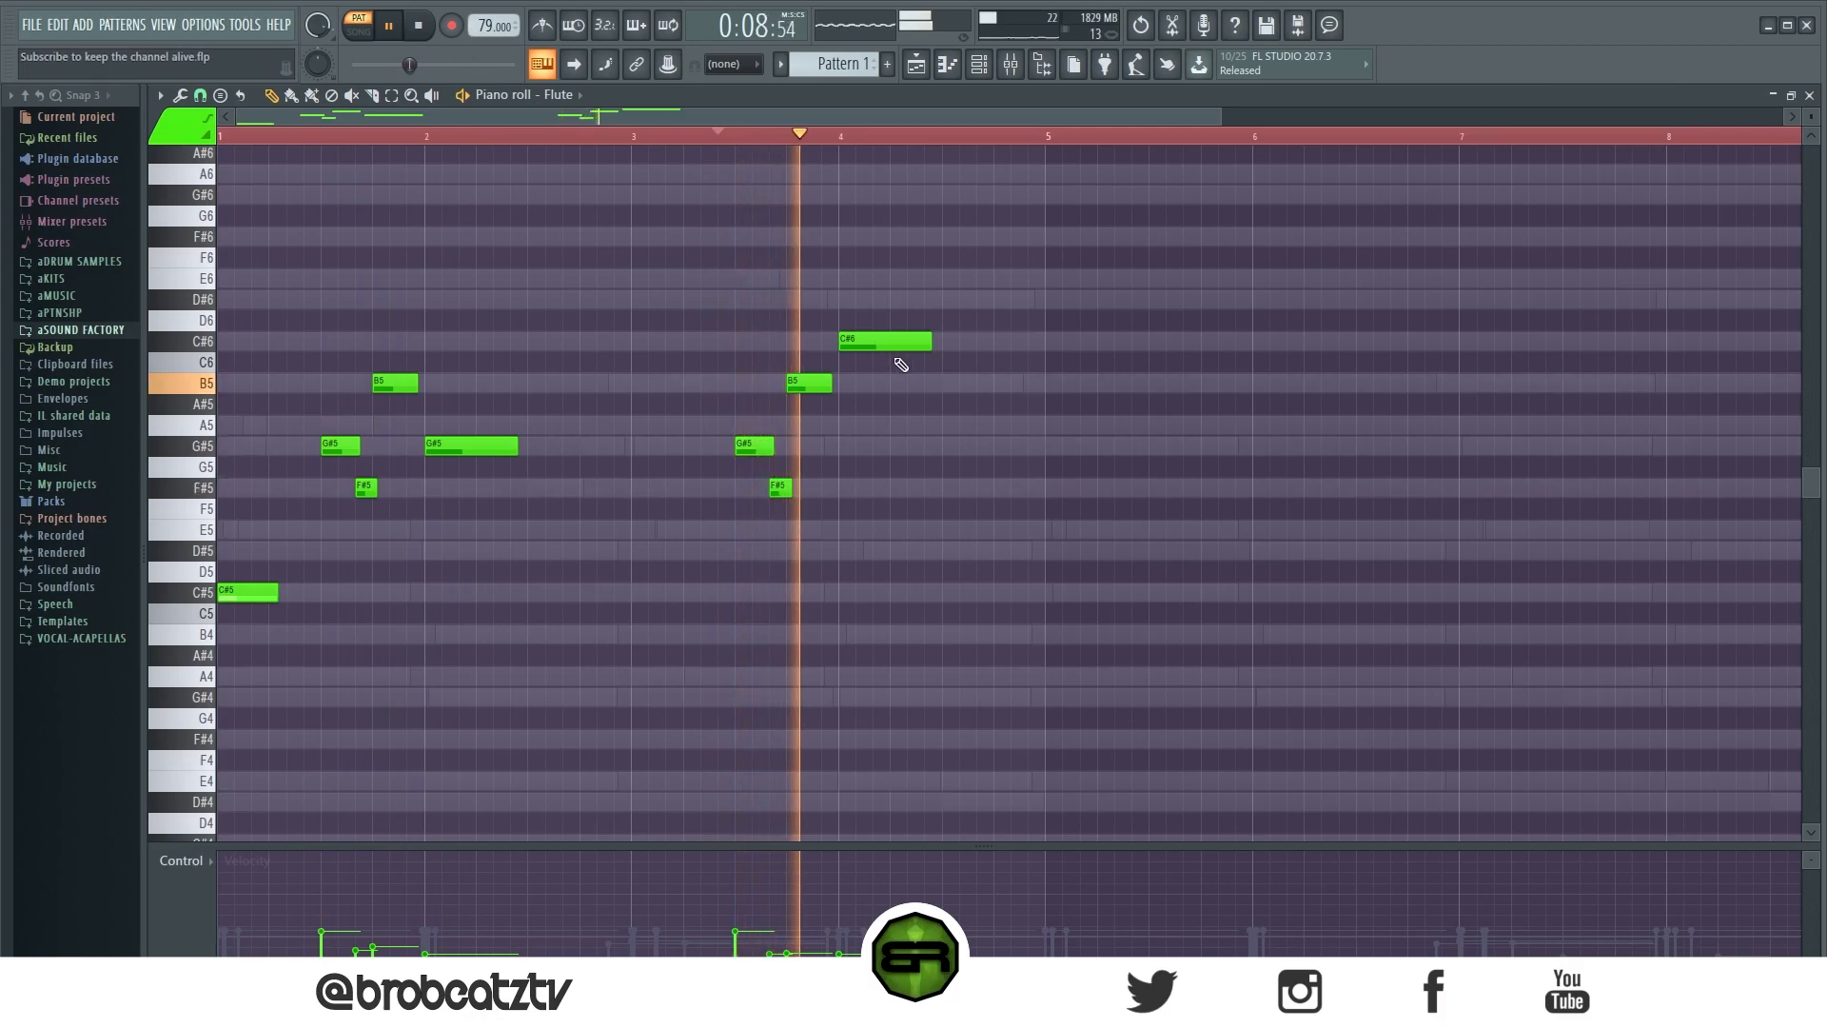
# Step: Try adding E6 and D#6 around beat 3 of bar 4, and delete both notes
pyautogui.press('space')
pyautogui.click(944, 278)
pyautogui.click(956, 298)
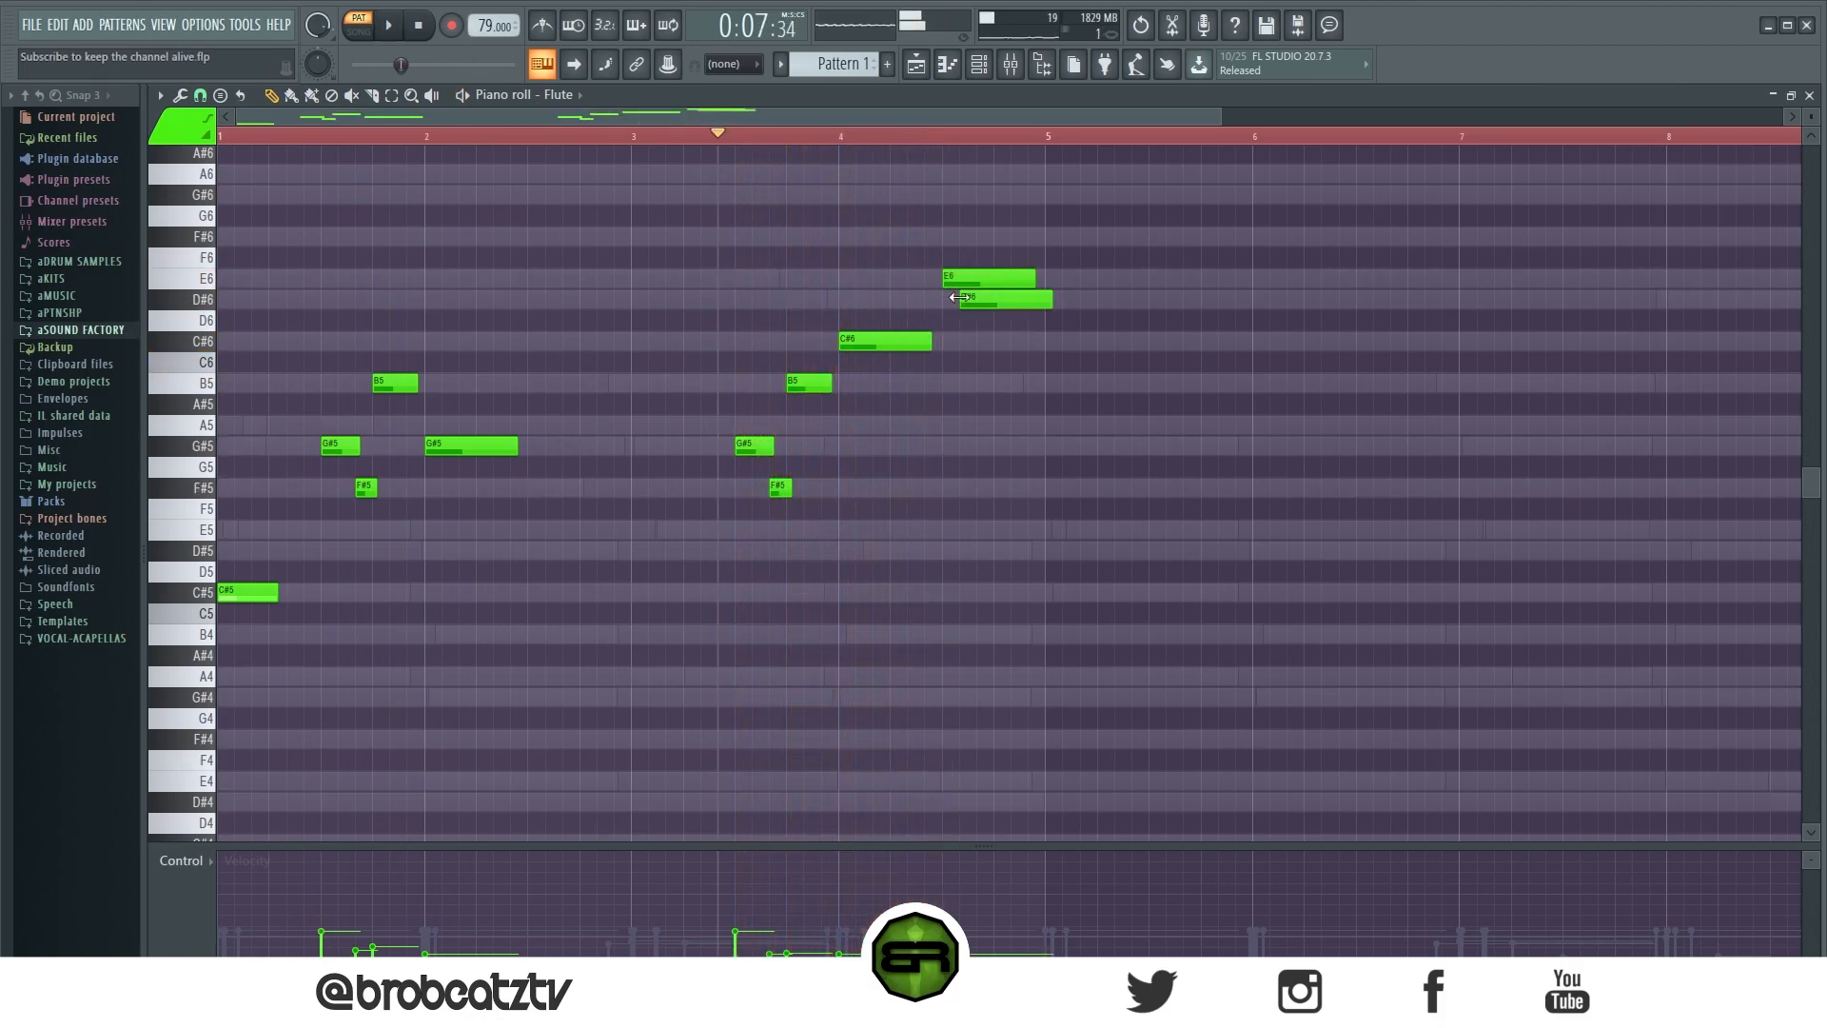
pyautogui.rightClick(988, 279)
pyautogui.rightClick(994, 300)
# Step: Return the long flute note in bar 2 to D#5 and the one in bar 4 to G#5
pyautogui.rightClick(897, 341)
pyautogui.keyDown('ctrl'); pyautogui.click(475, 447); pyautogui.keyUp('ctrl')
pyautogui.moveTo(475, 448); pyautogui.dragTo(475, 550)
pyautogui.moveTo(827, 508)
pyautogui.mouseDown()
pyautogui.moveTo(879, 428)
pyautogui.moveTo(878, 453)
pyautogui.mouseUp()
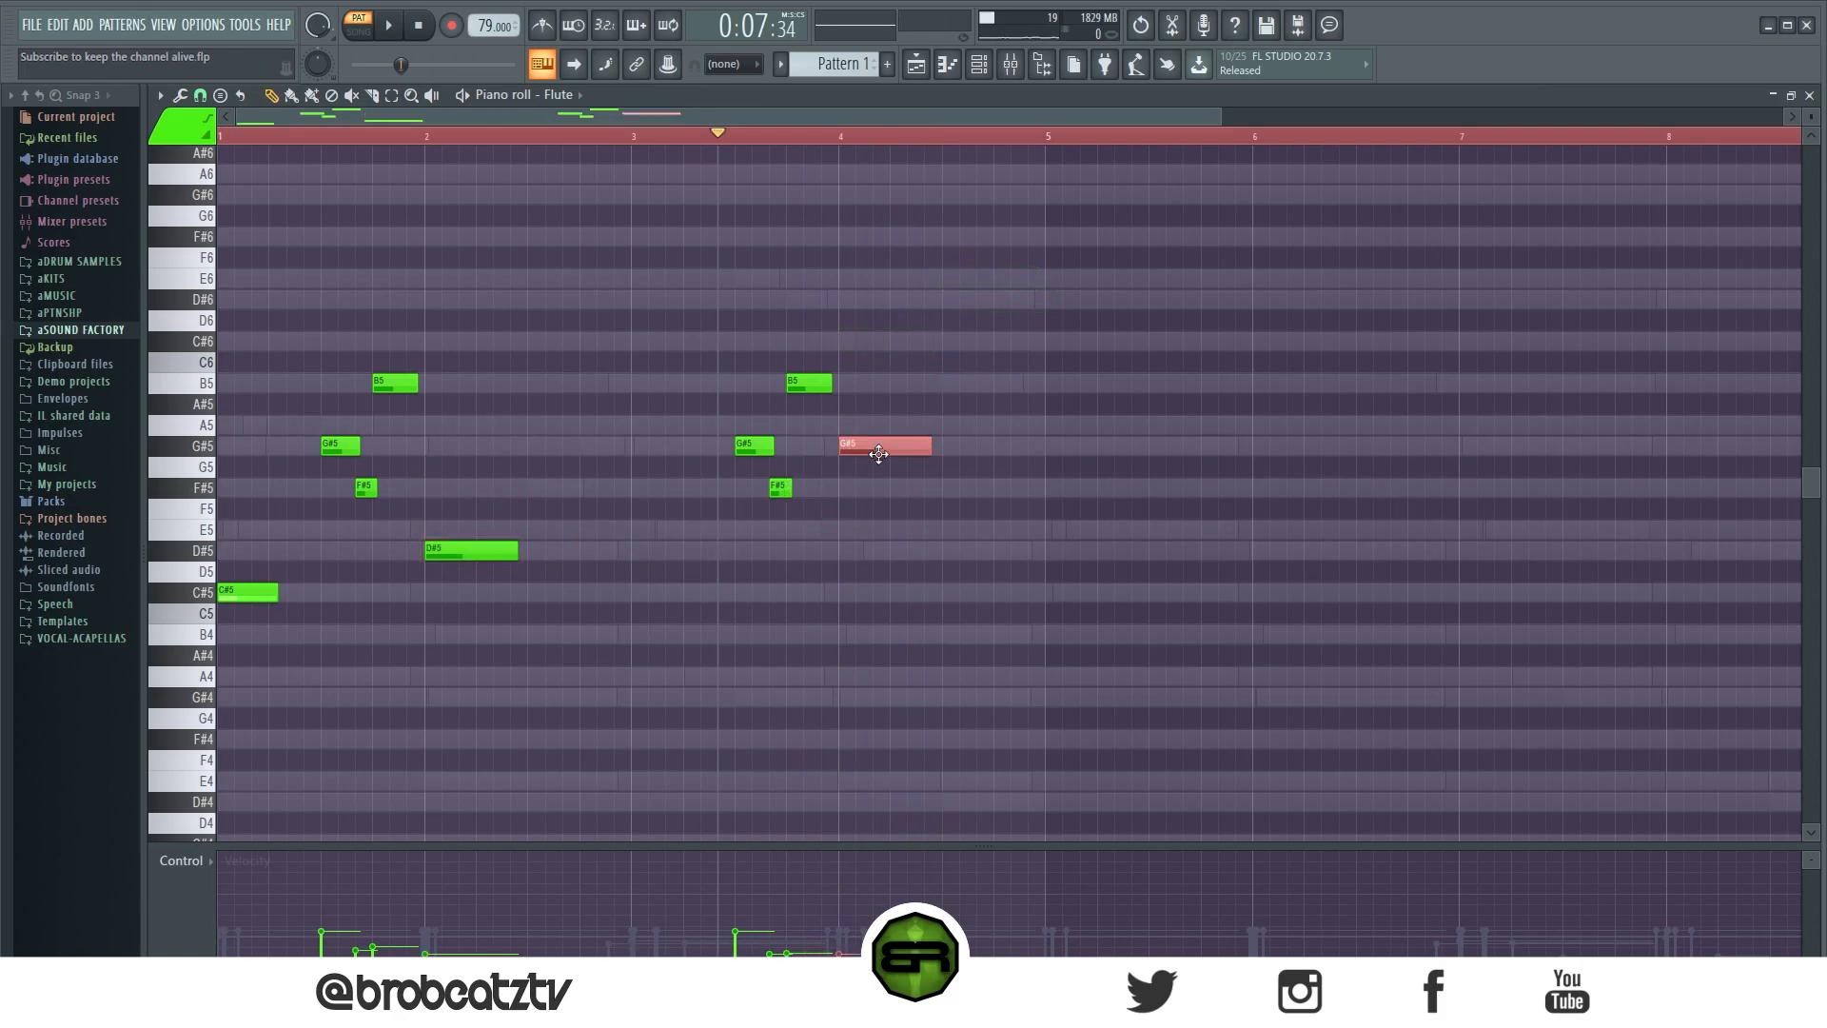
pyautogui.click(911, 527)
# Step: Copy all flute notes of bars 1–4 except the opening C#5 into bars 5–8
pyautogui.moveTo(1055, 249); pyautogui.dragTo(10, 751)
pyautogui.click(688, 619)
pyautogui.moveTo(1054, 246); pyautogui.dragTo(322, 612)
pyautogui.moveTo(340, 445); pyautogui.dragTo(1168, 446)
pyautogui.click(1104, 404)
pyautogui.moveTo(757, 115); pyautogui.dragTo(962, 136)
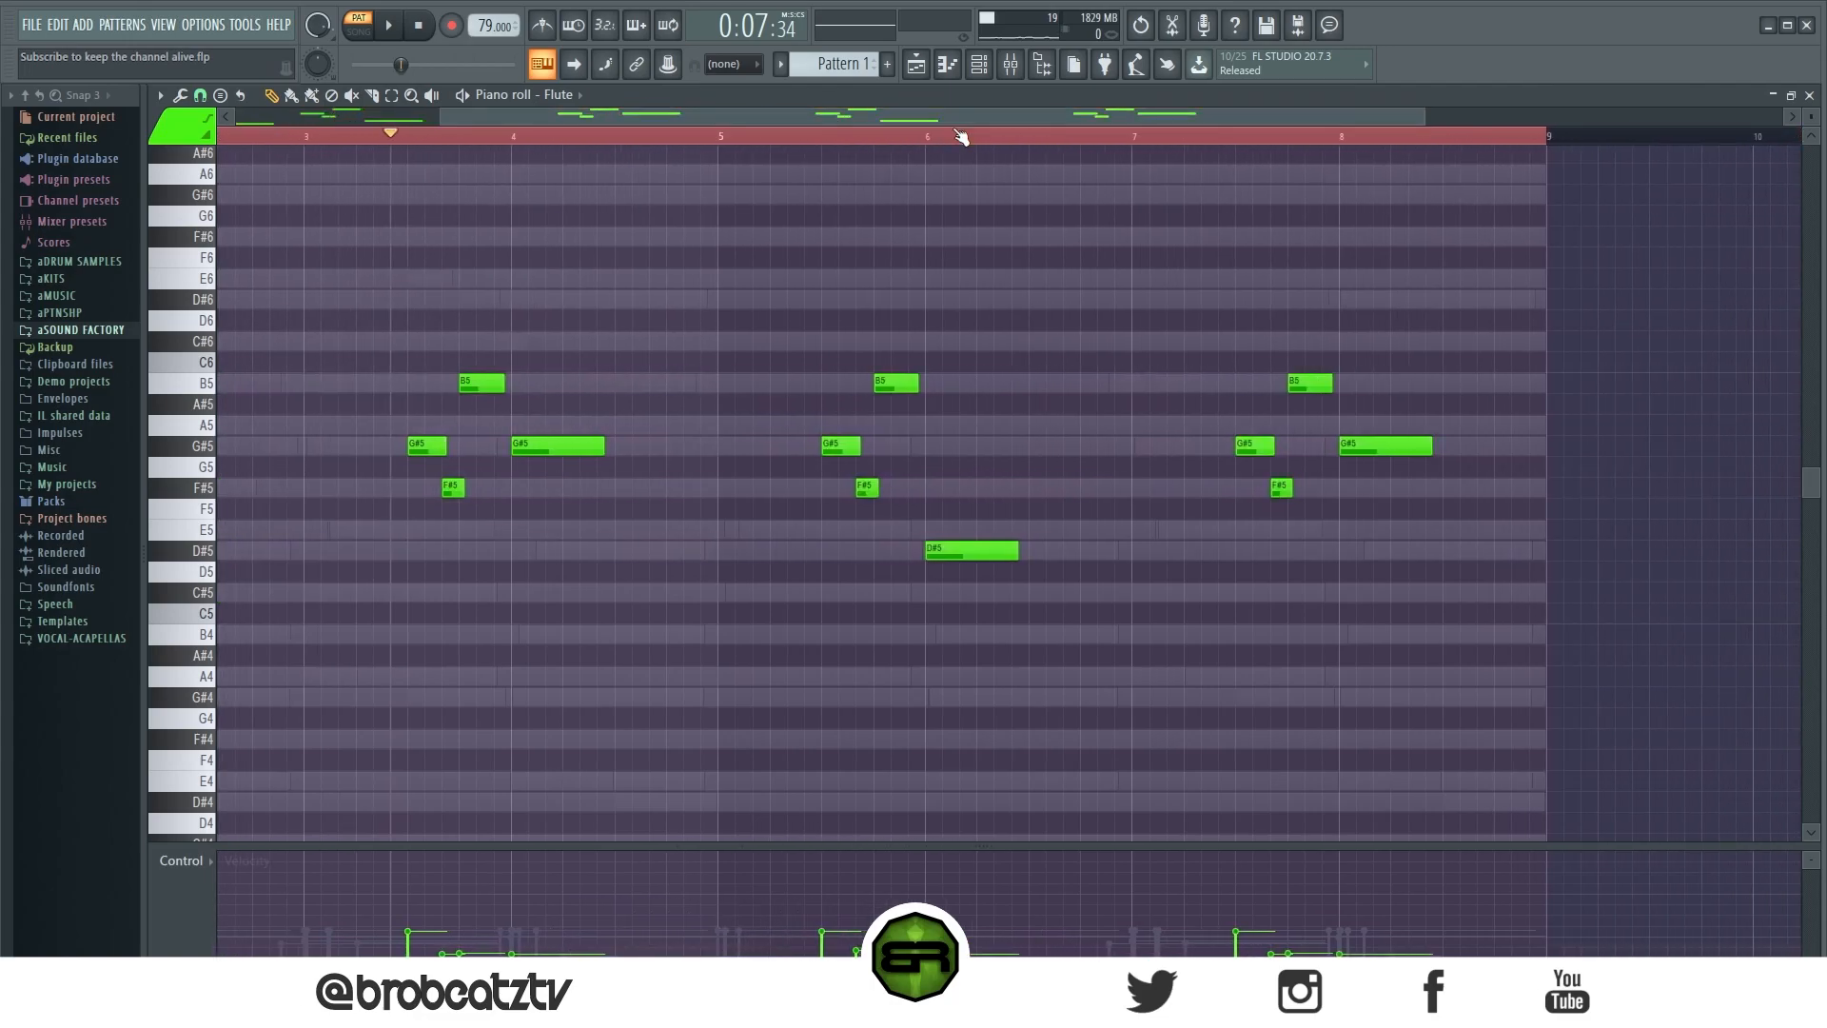
# Step: Set the snap to 1/4 beat and add a C#6 about a quarter beat long near beat 2 of bar 5
pyautogui.click(201, 96)
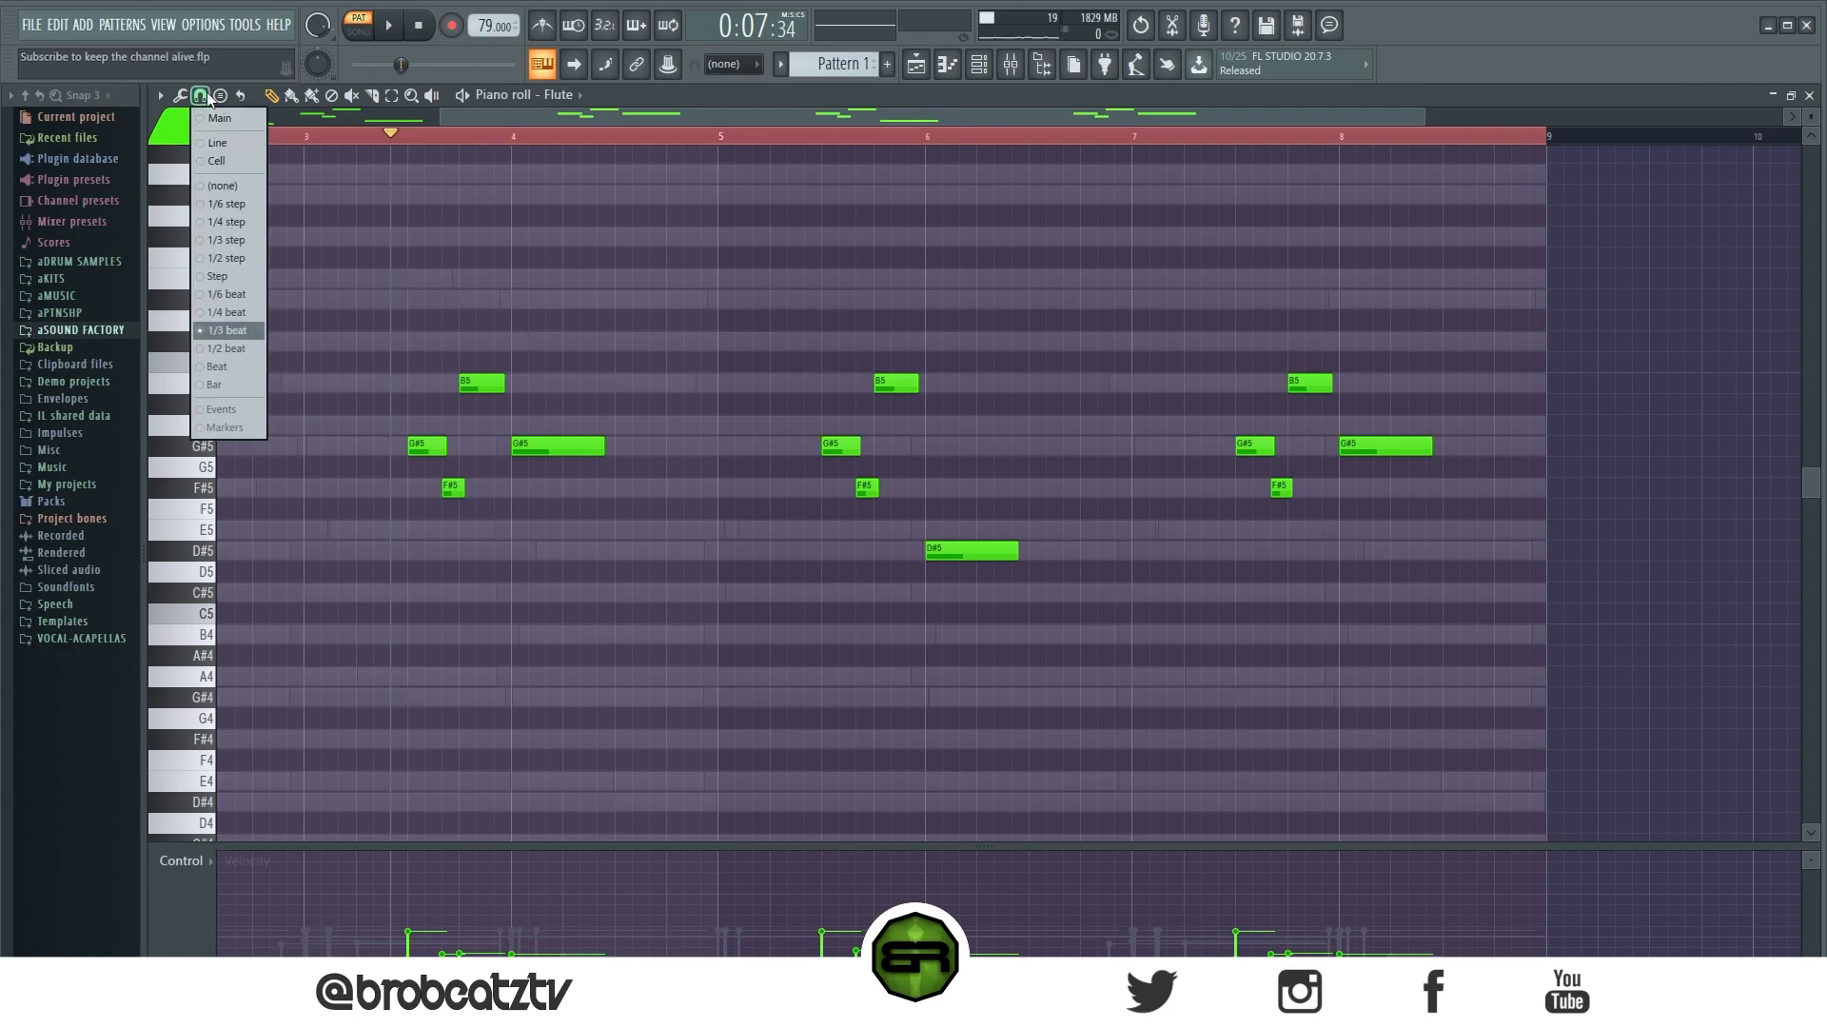
pyautogui.click(228, 313)
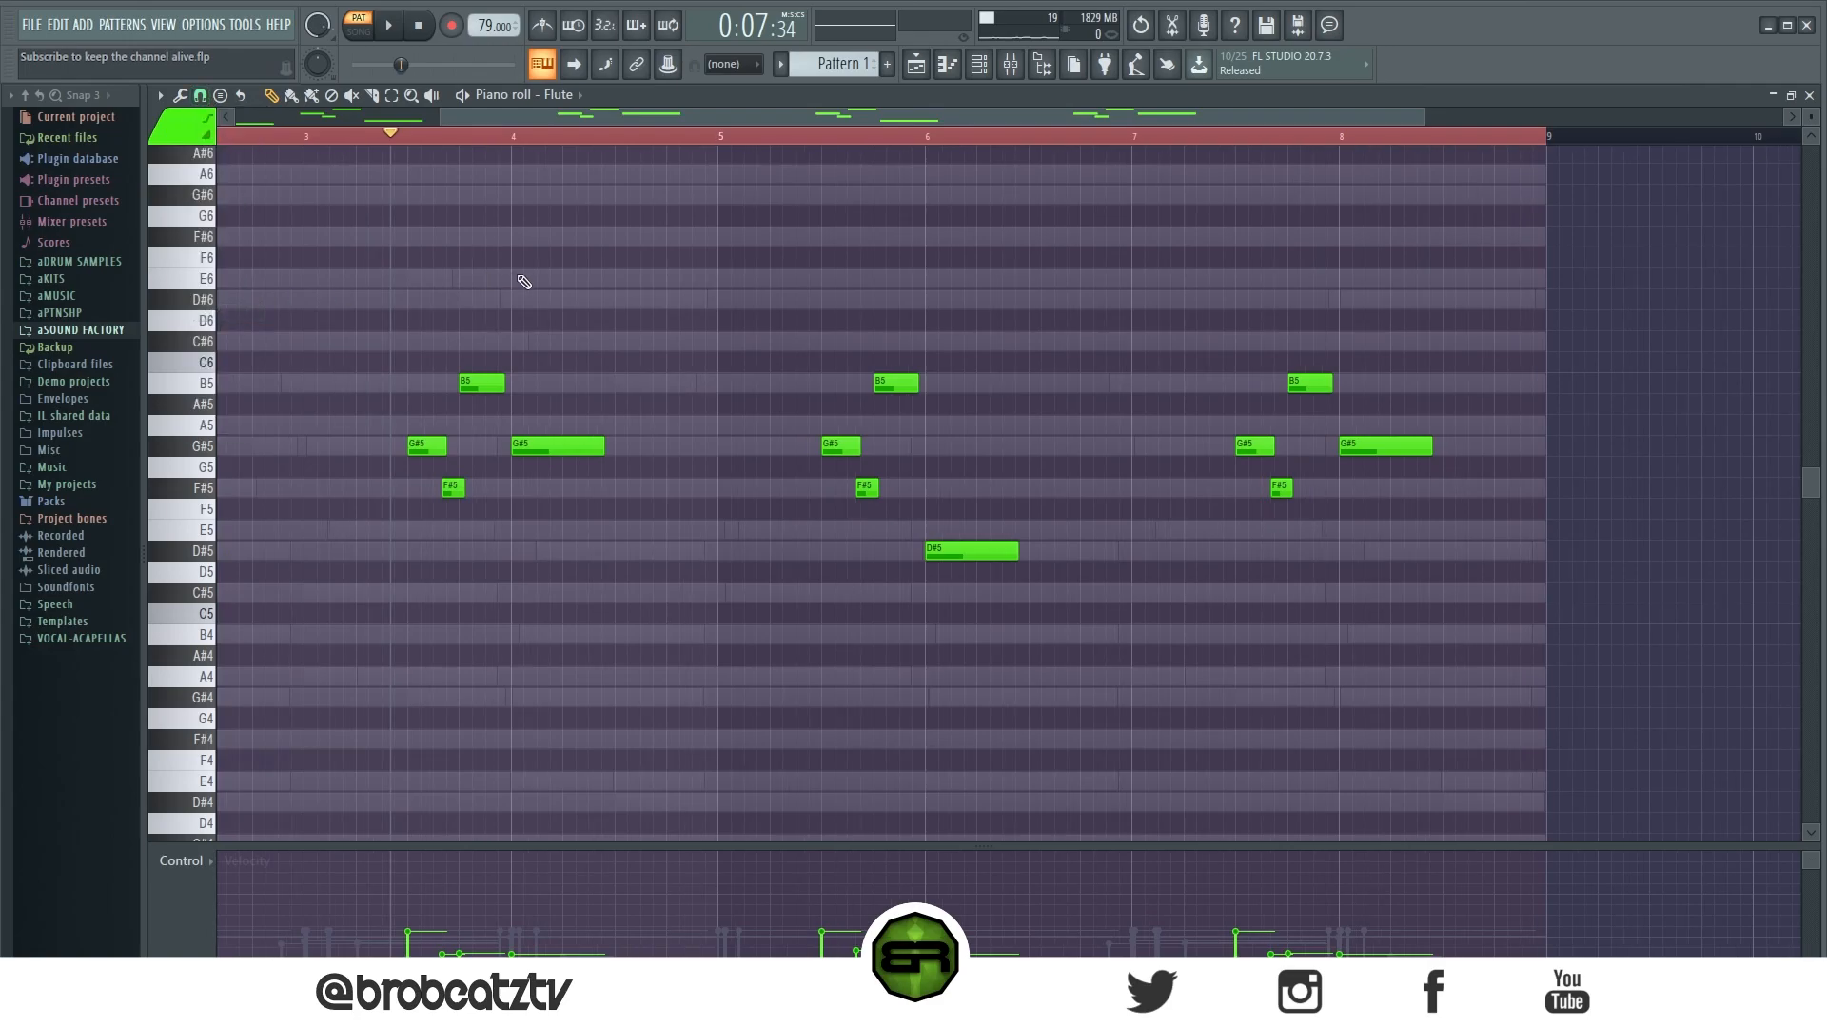
pyautogui.scroll(2, 812, 172)
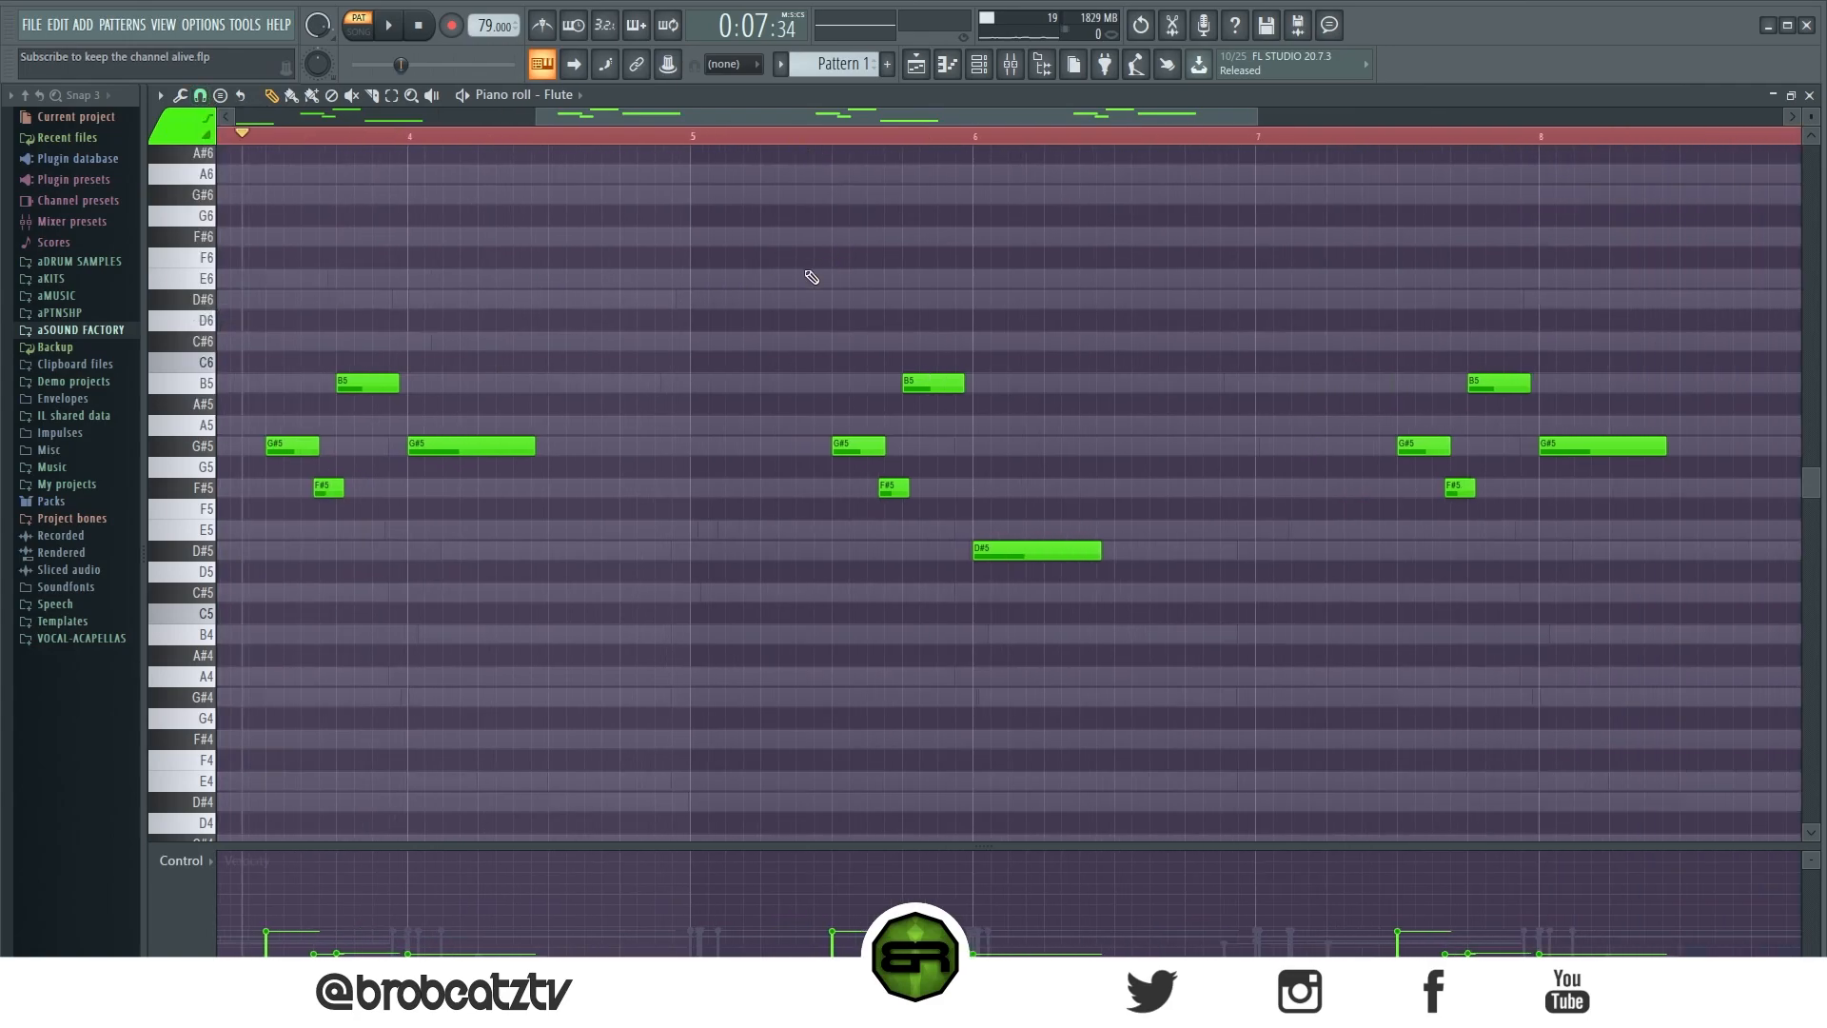
pyautogui.click(760, 344)
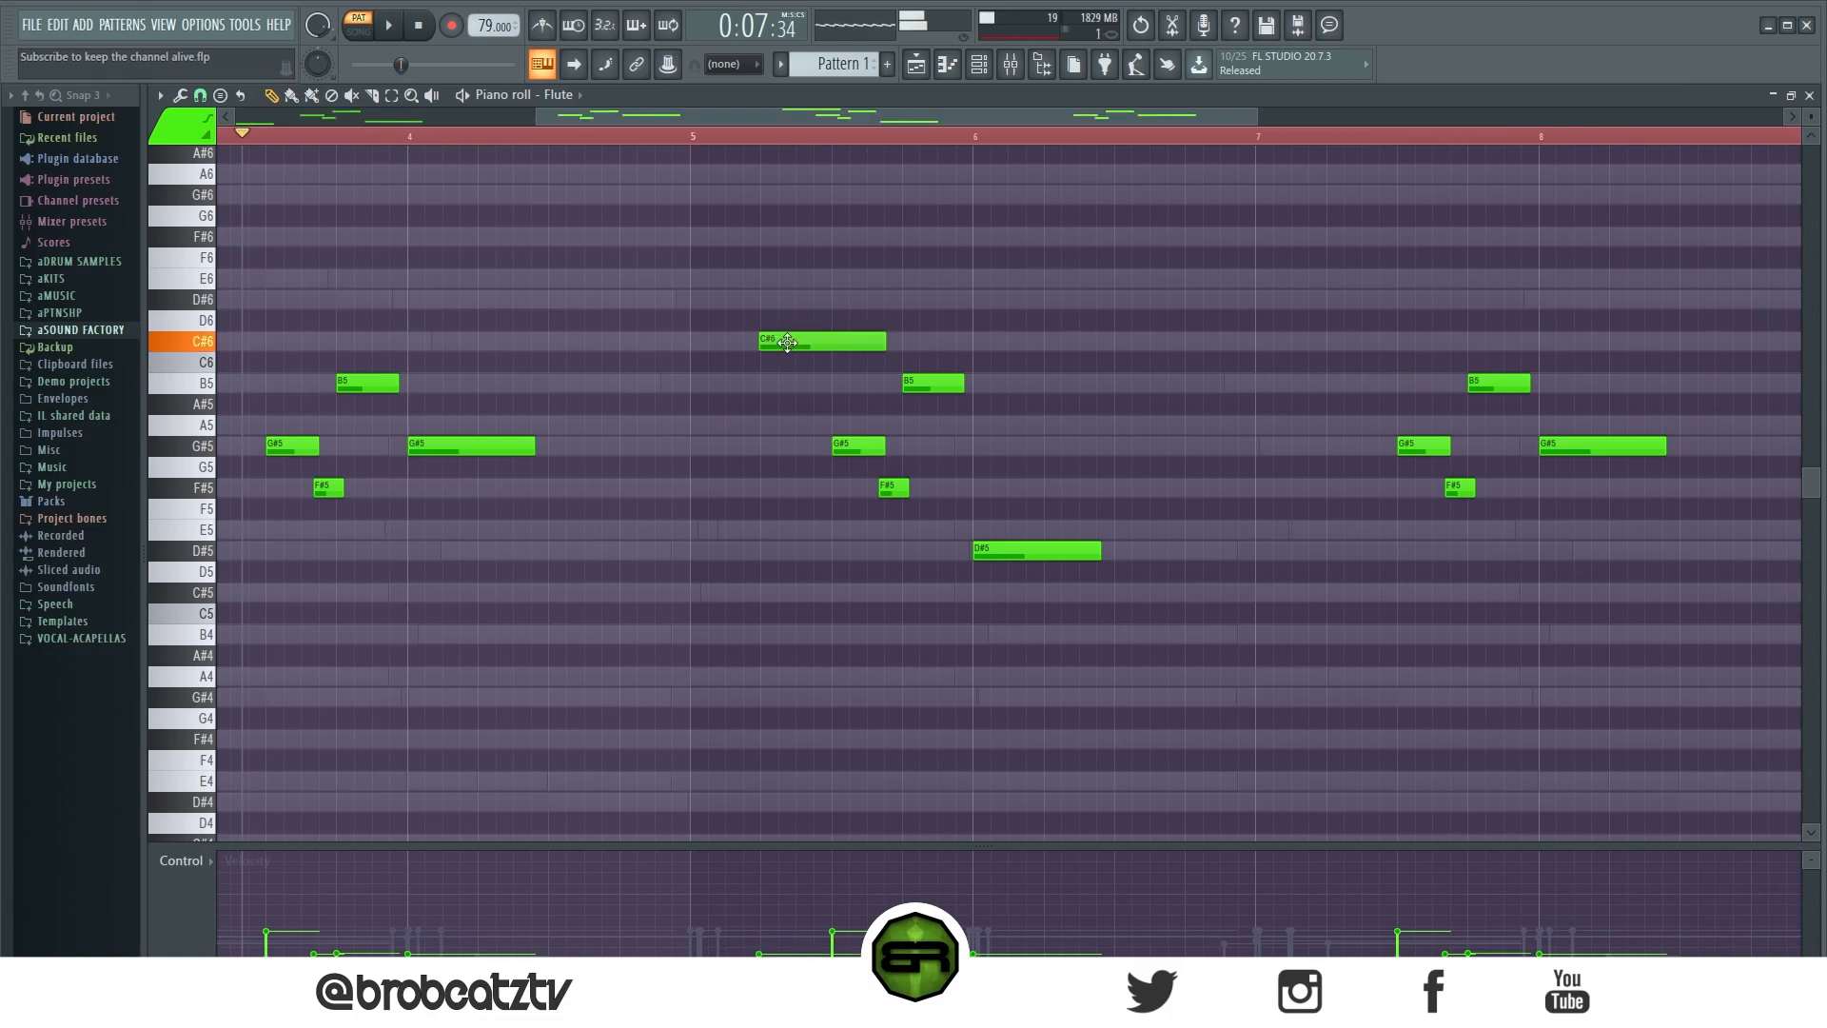
pyautogui.moveTo(883, 343); pyautogui.dragTo(814, 375)
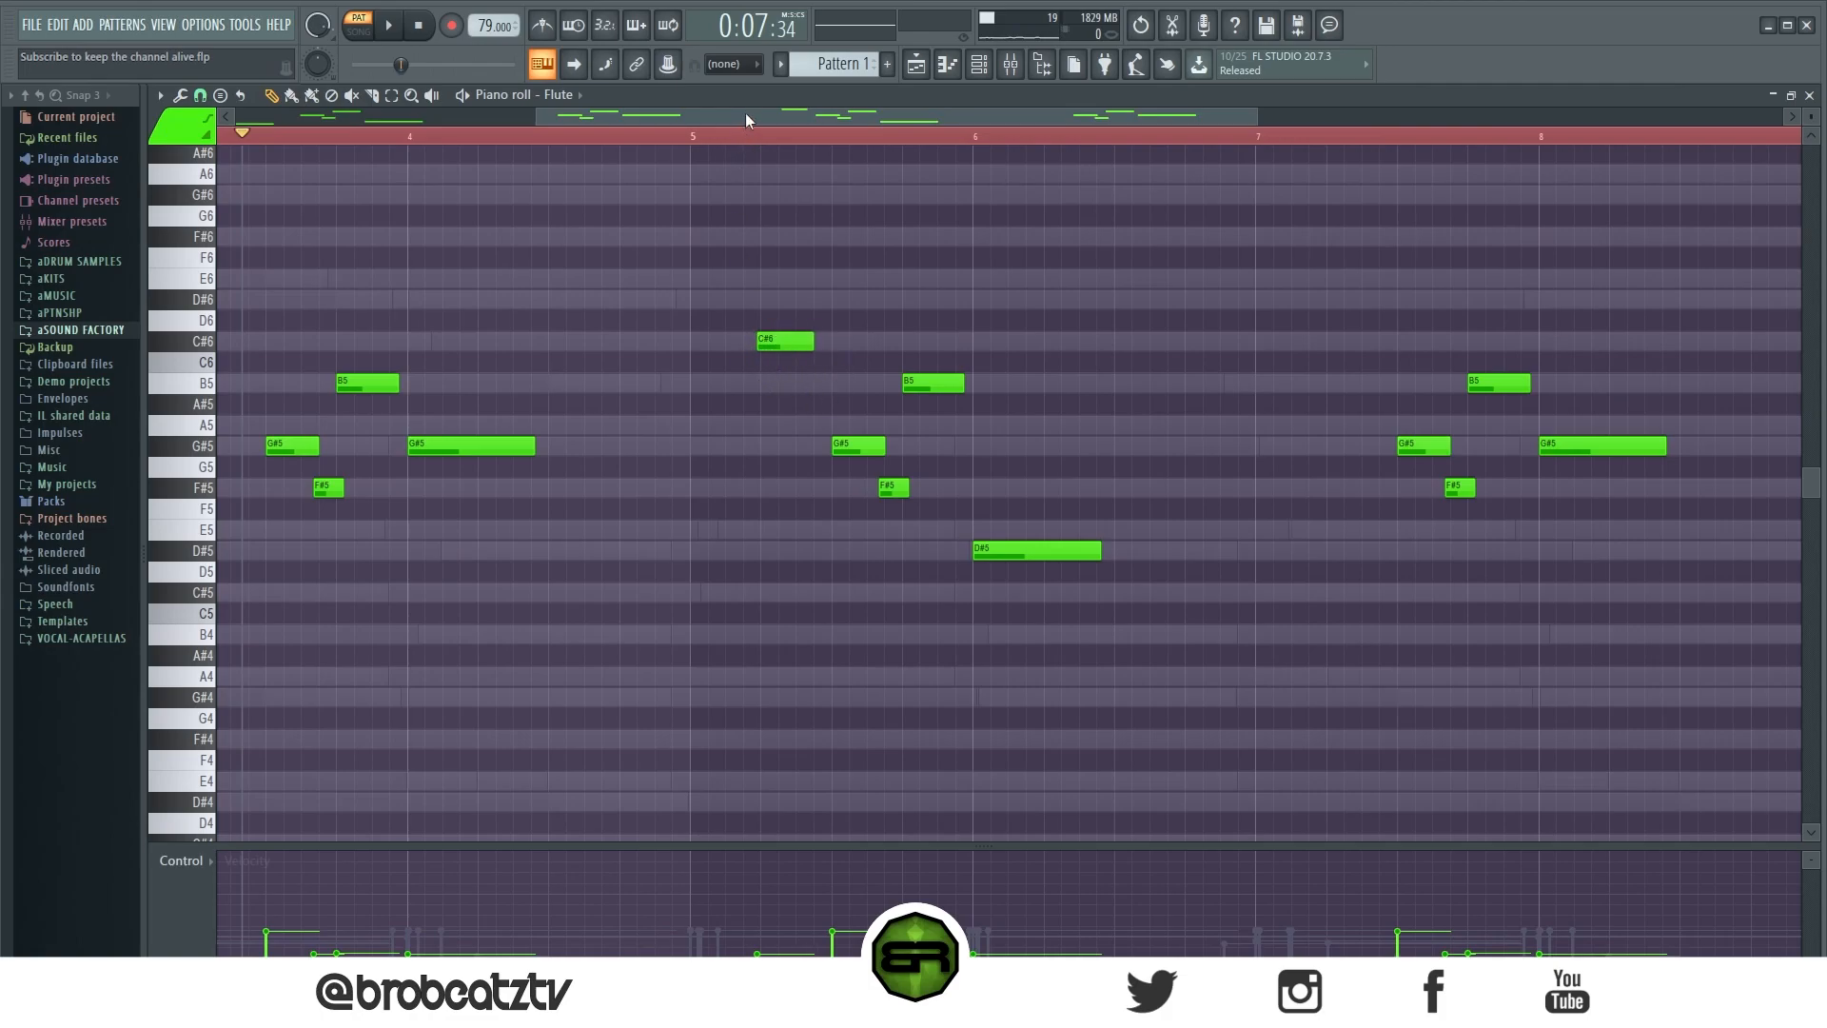
pyautogui.moveTo(745, 112); pyautogui.dragTo(305, 153)
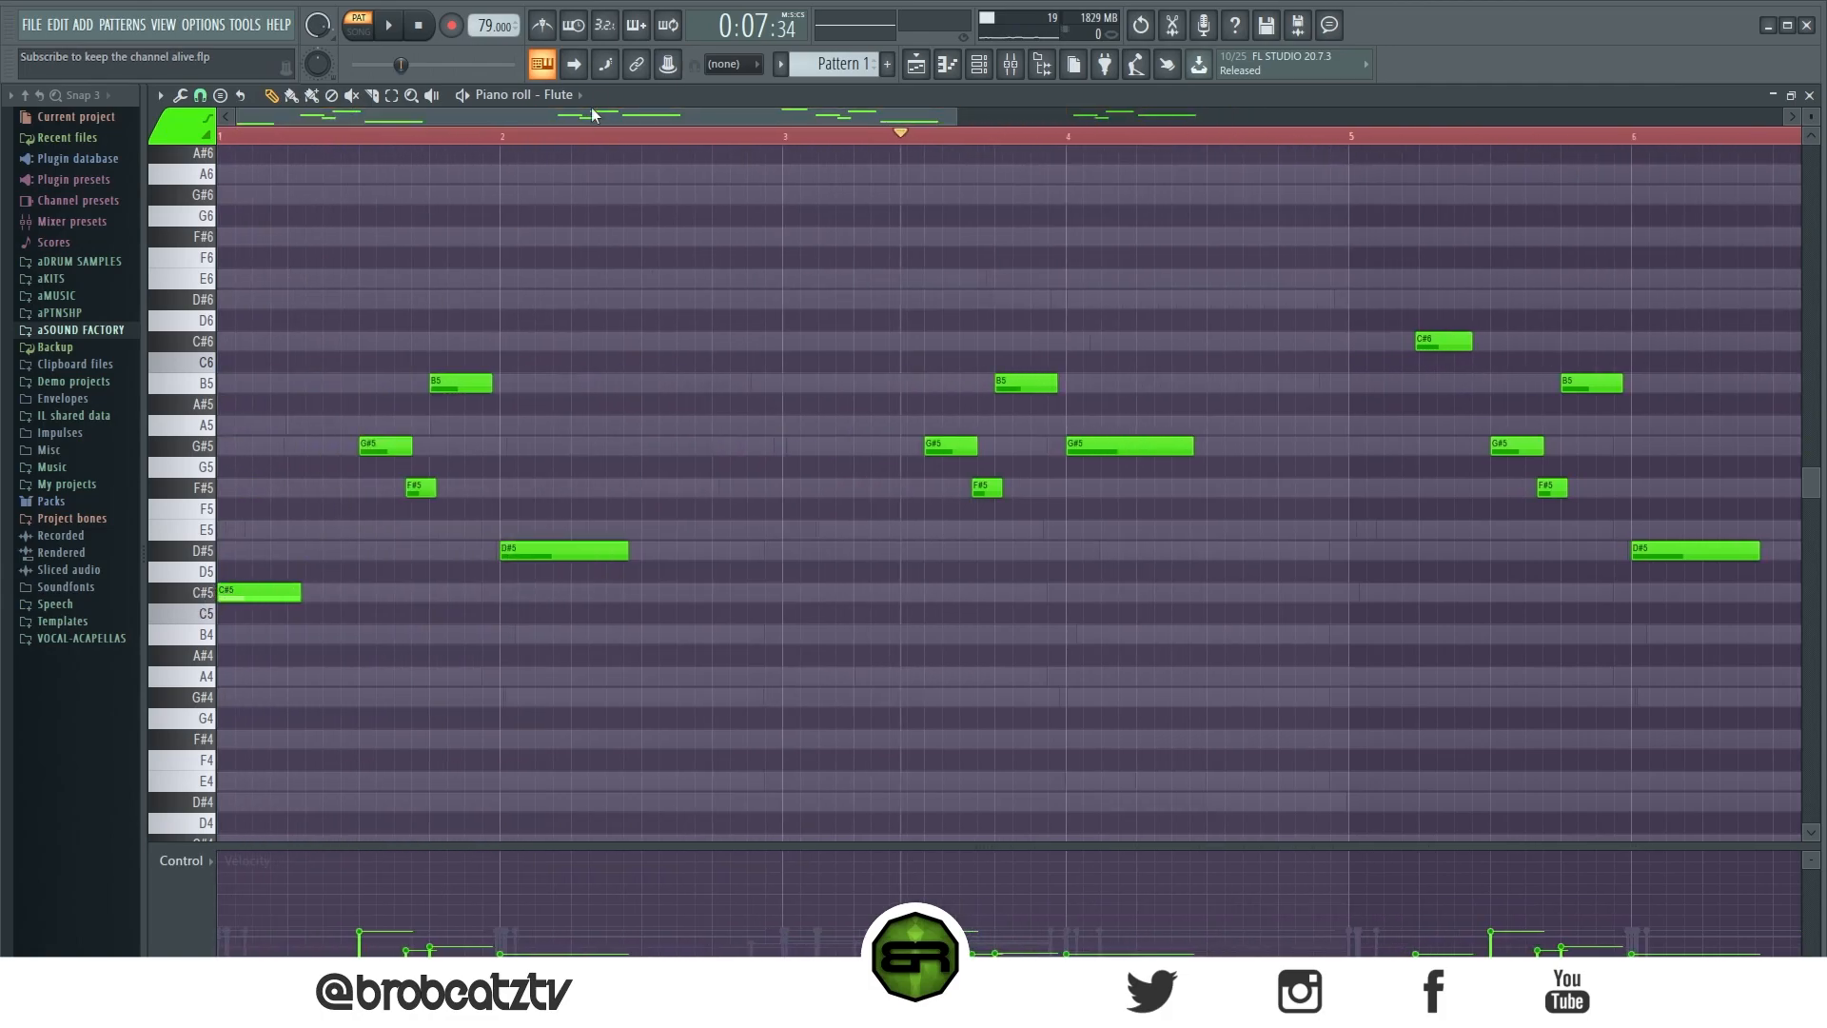
pyautogui.moveTo(592, 124); pyautogui.dragTo(951, 133)
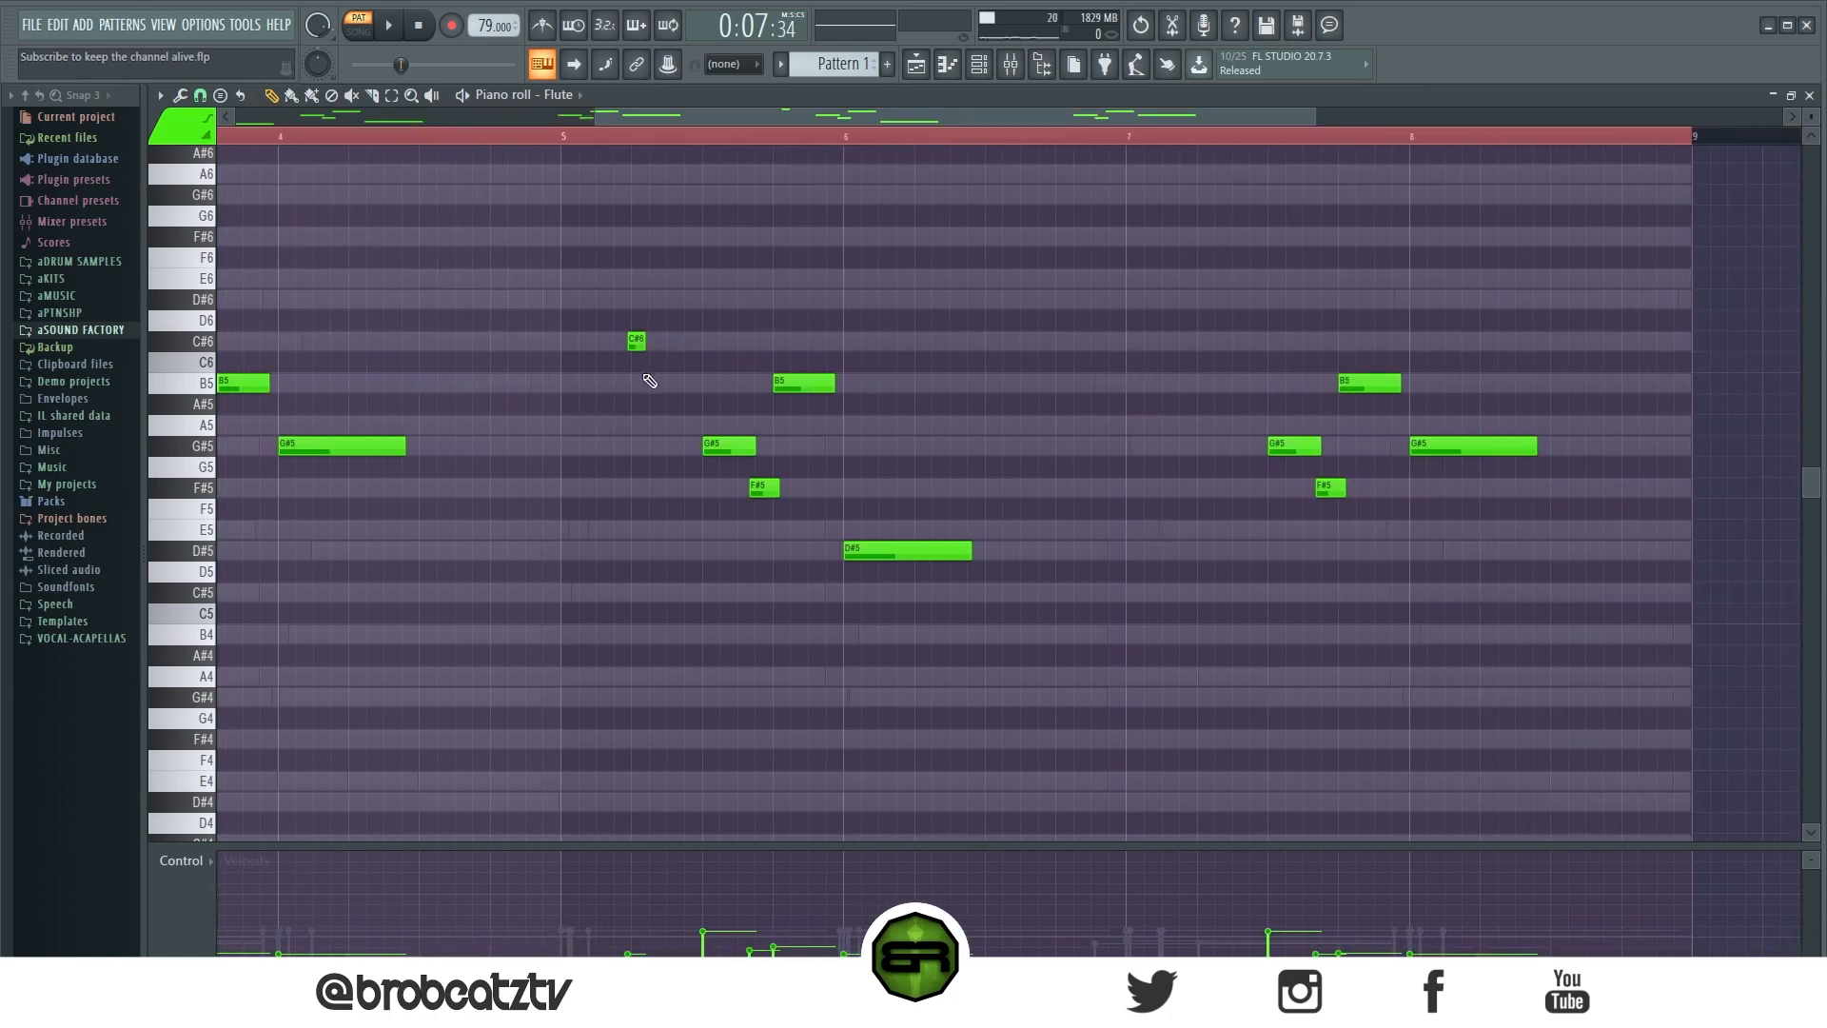
# Step: Add short B5 and C#6 notes midway between beats 2 and 3 of bar 5 and a G#5 at the bar's end, and play back from bar 5
pyautogui.click(671, 385)
pyautogui.click(675, 343)
pyautogui.click(834, 446)
pyautogui.moveTo(865, 448); pyautogui.dragTo(858, 447)
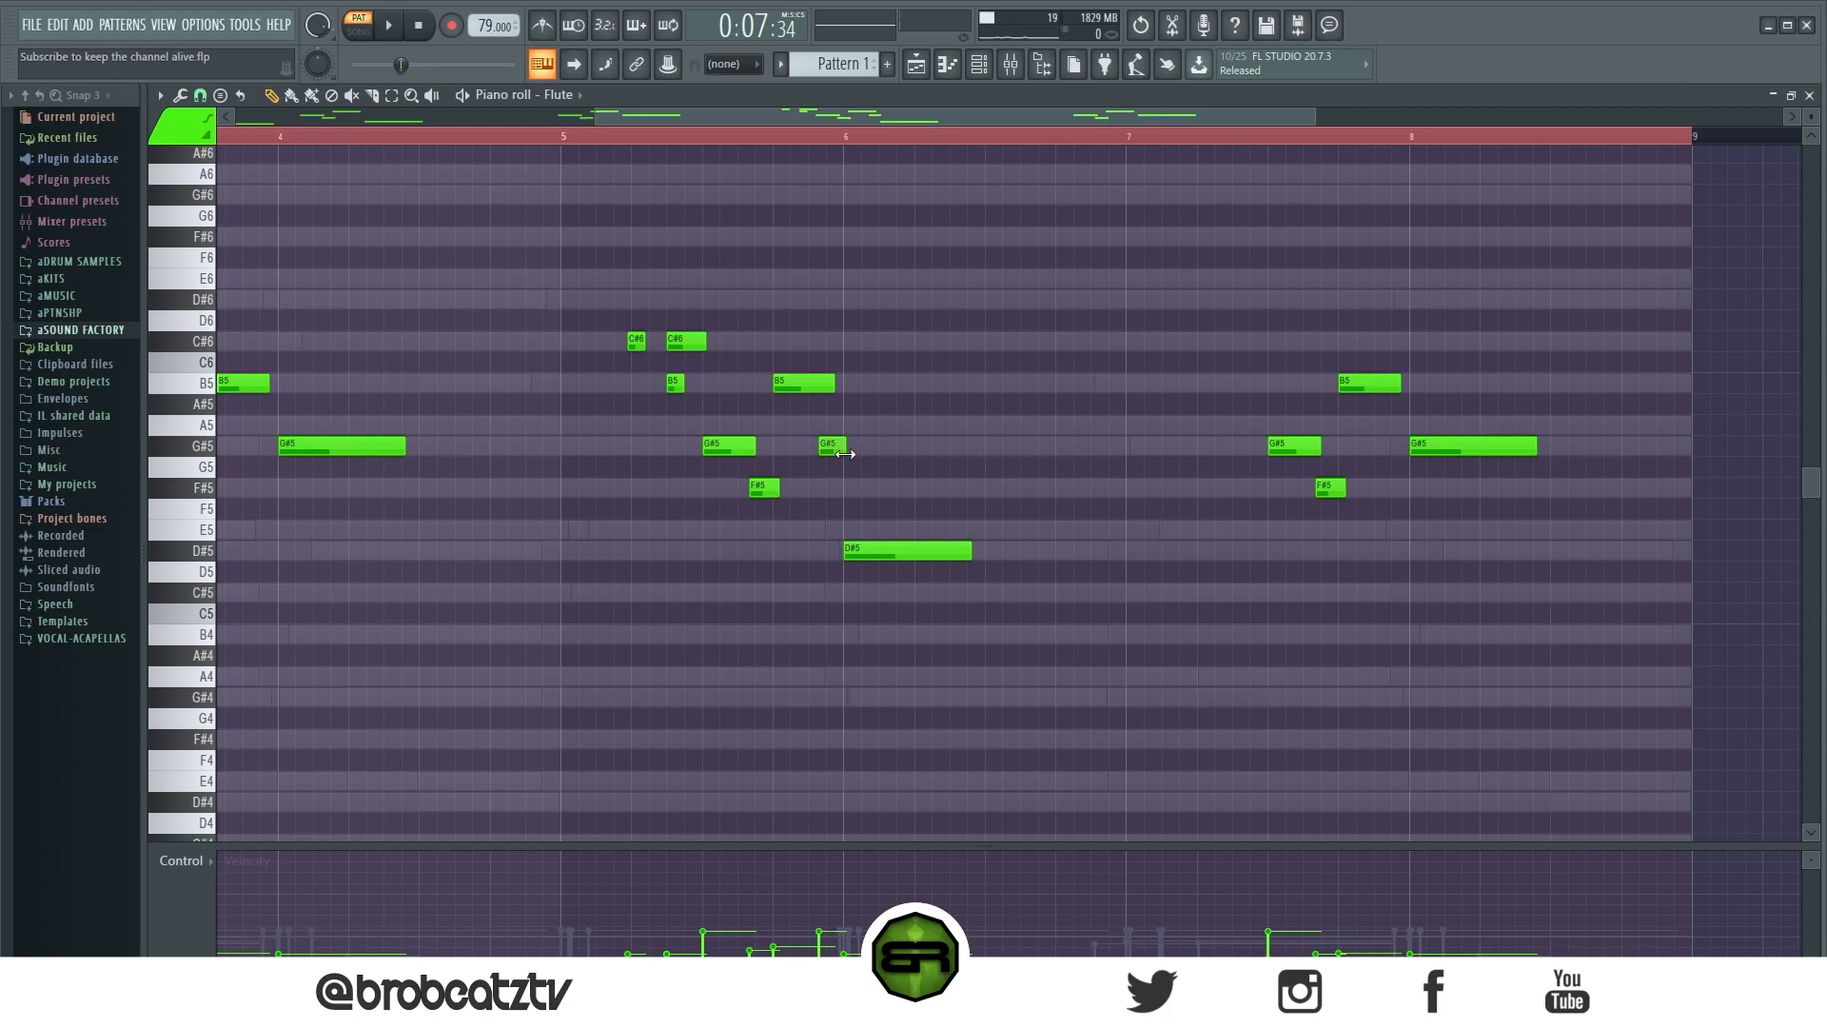
pyautogui.click(571, 138)
pyautogui.press('space')
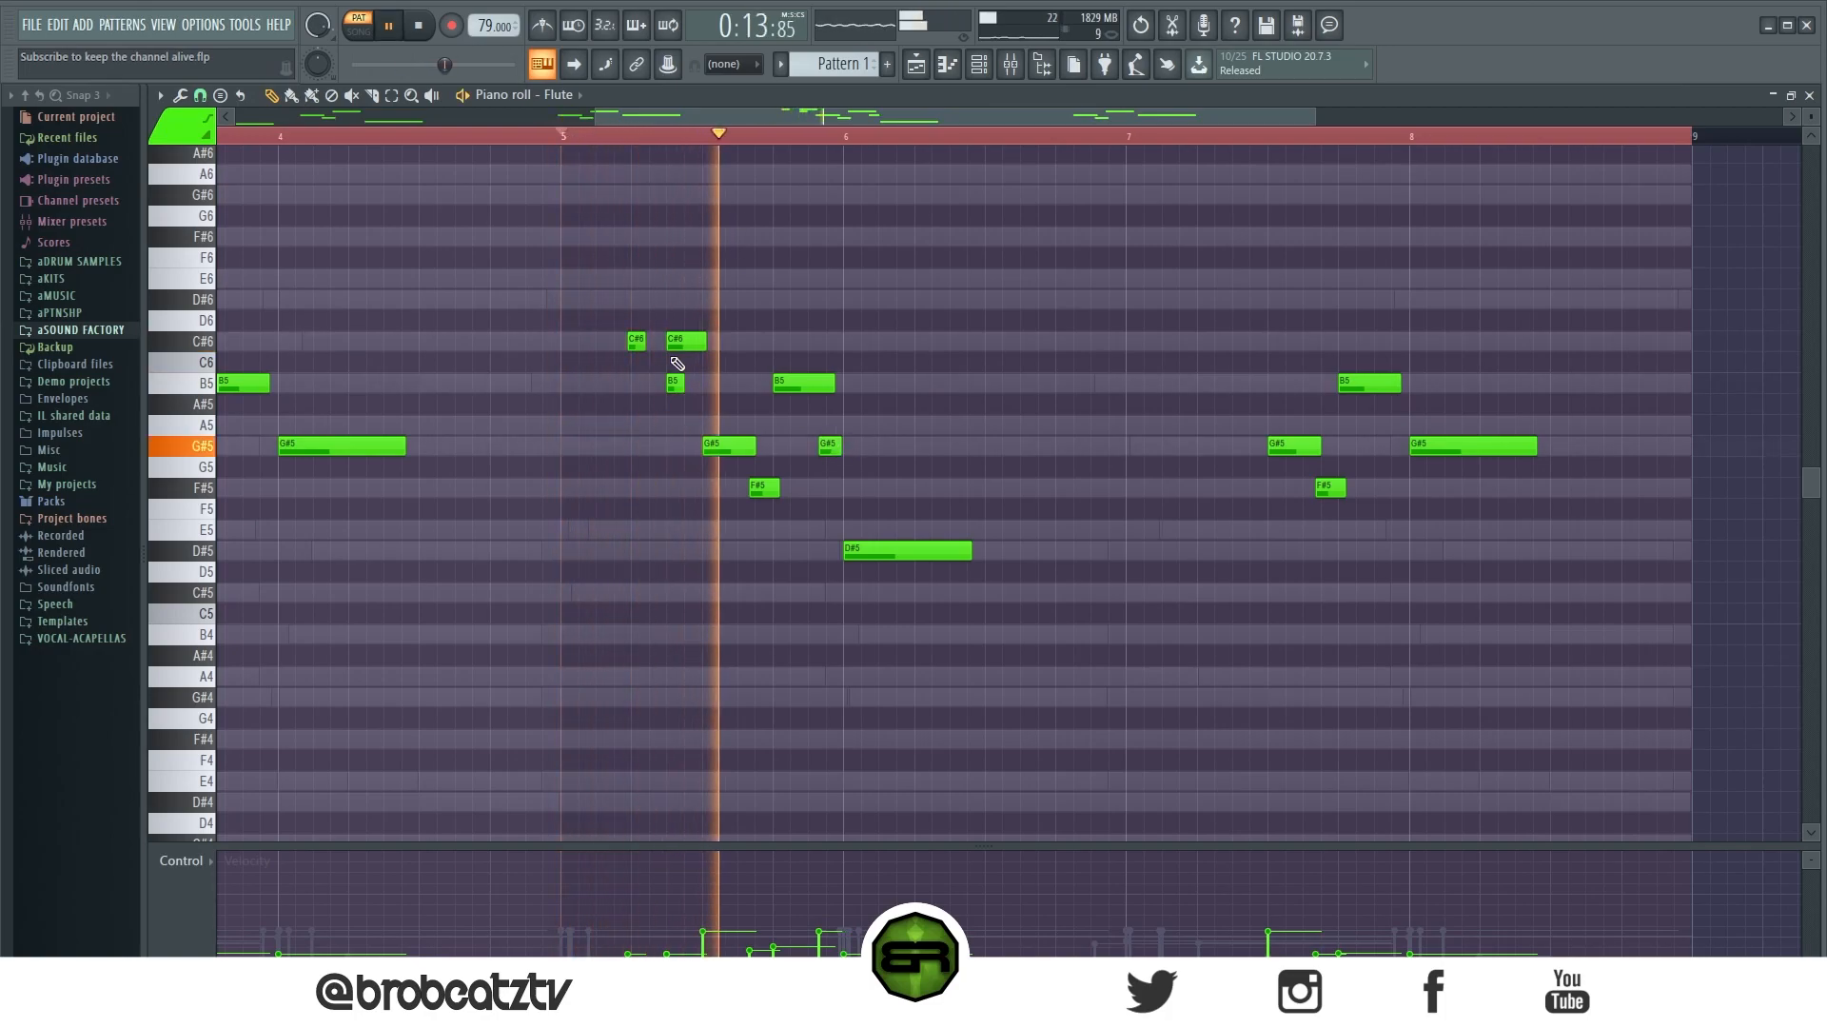
pyautogui.press('space')
pyautogui.press('space')
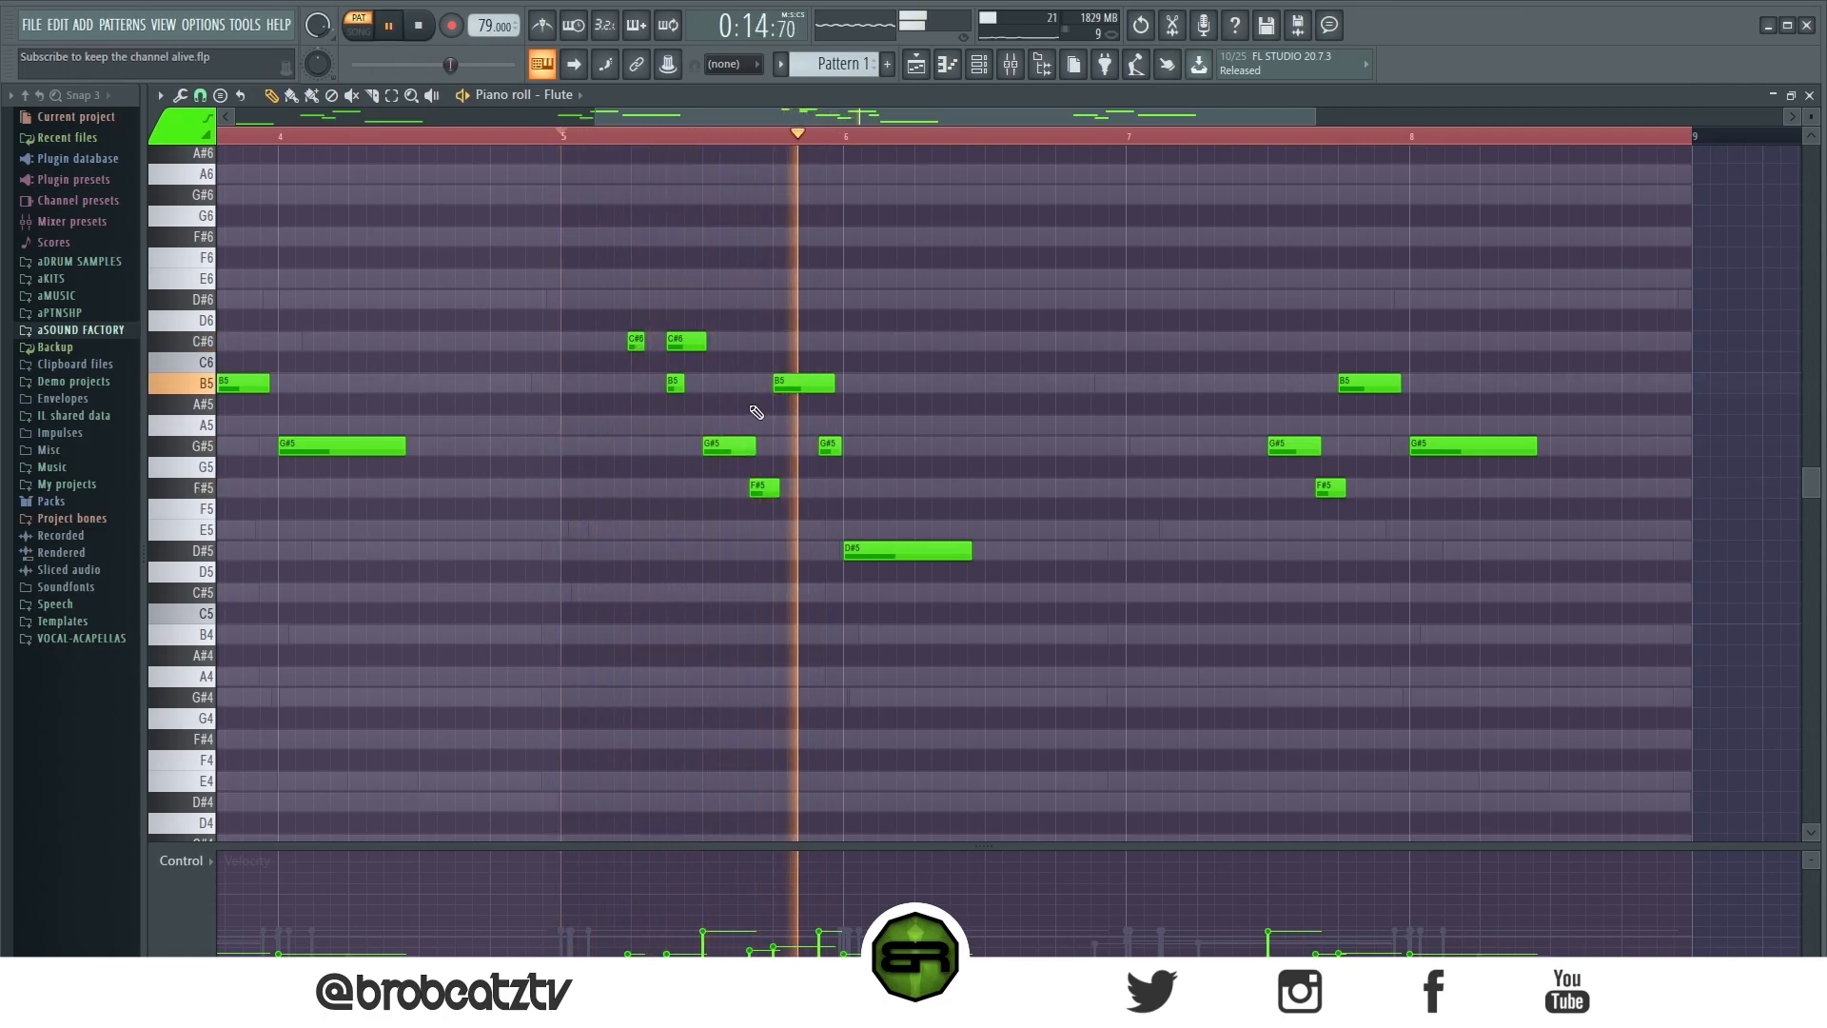
pyautogui.press('space')
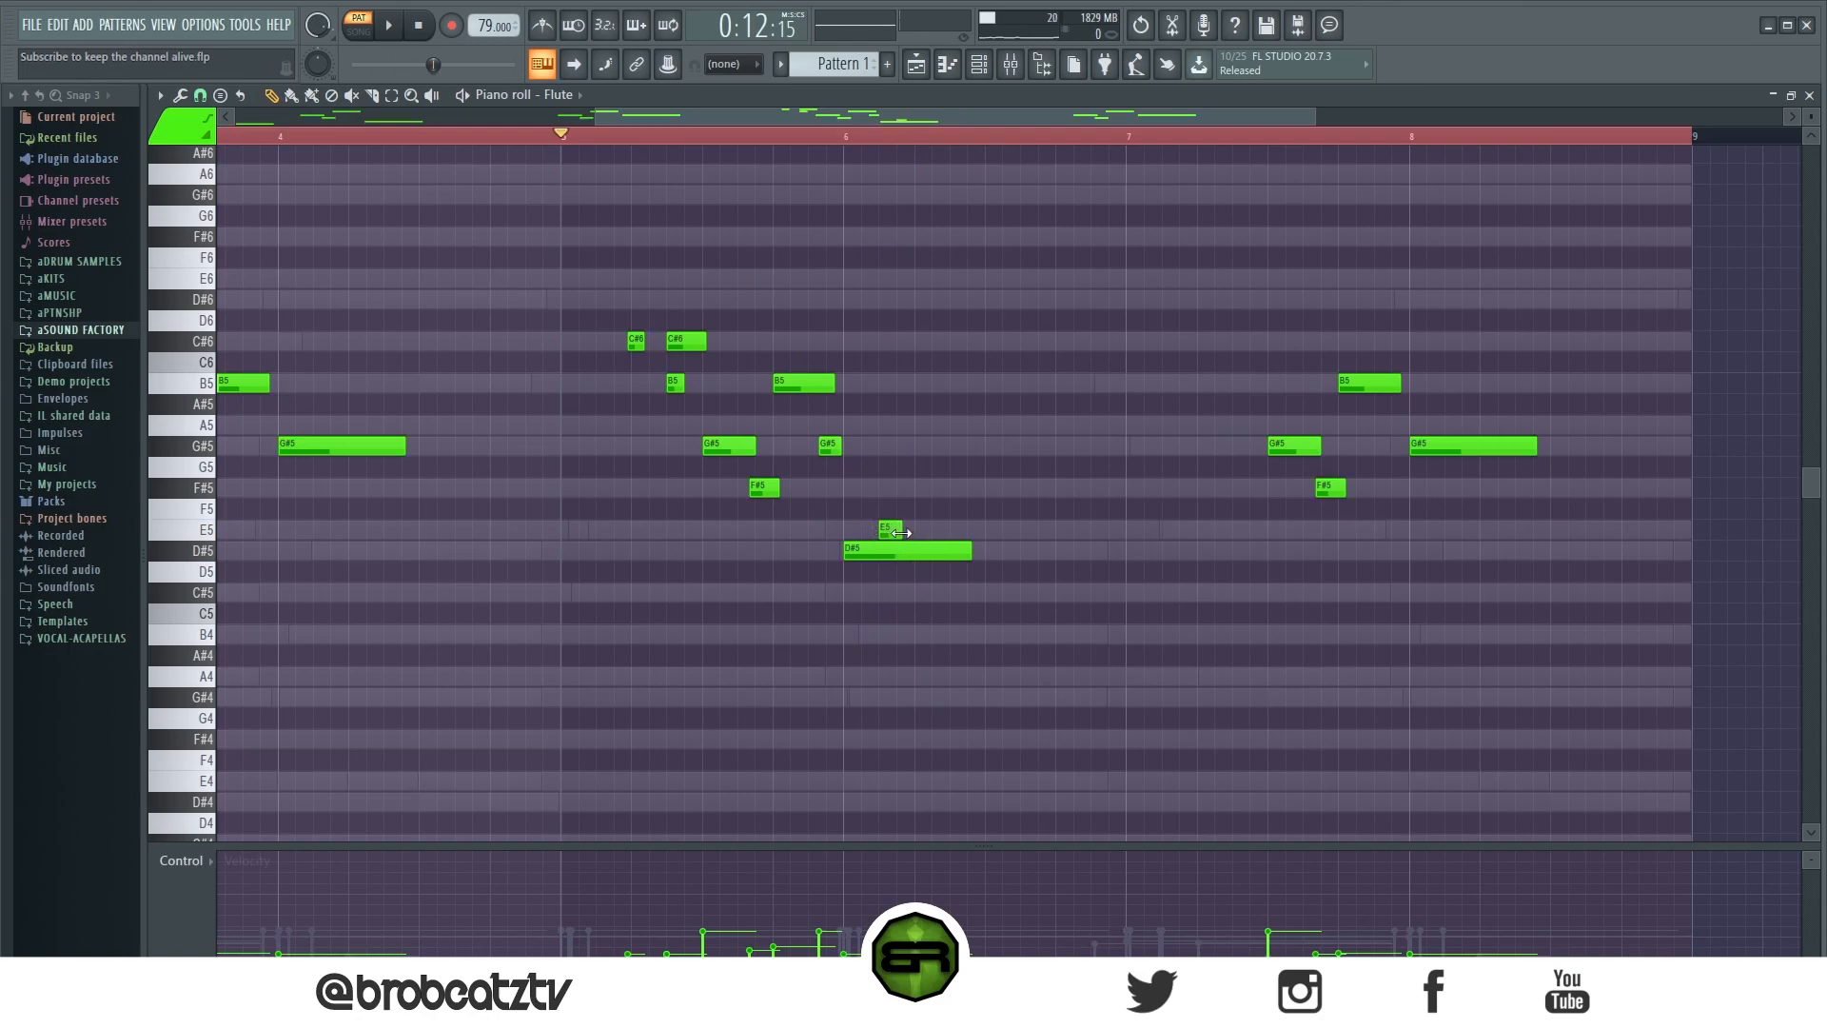
# Step: Extend the D#5 in bar 6 to about three beats, with a short E5 above its first beat and a short C#5 below its second
pyautogui.moveTo(973, 560); pyautogui.dragTo(1044, 561)
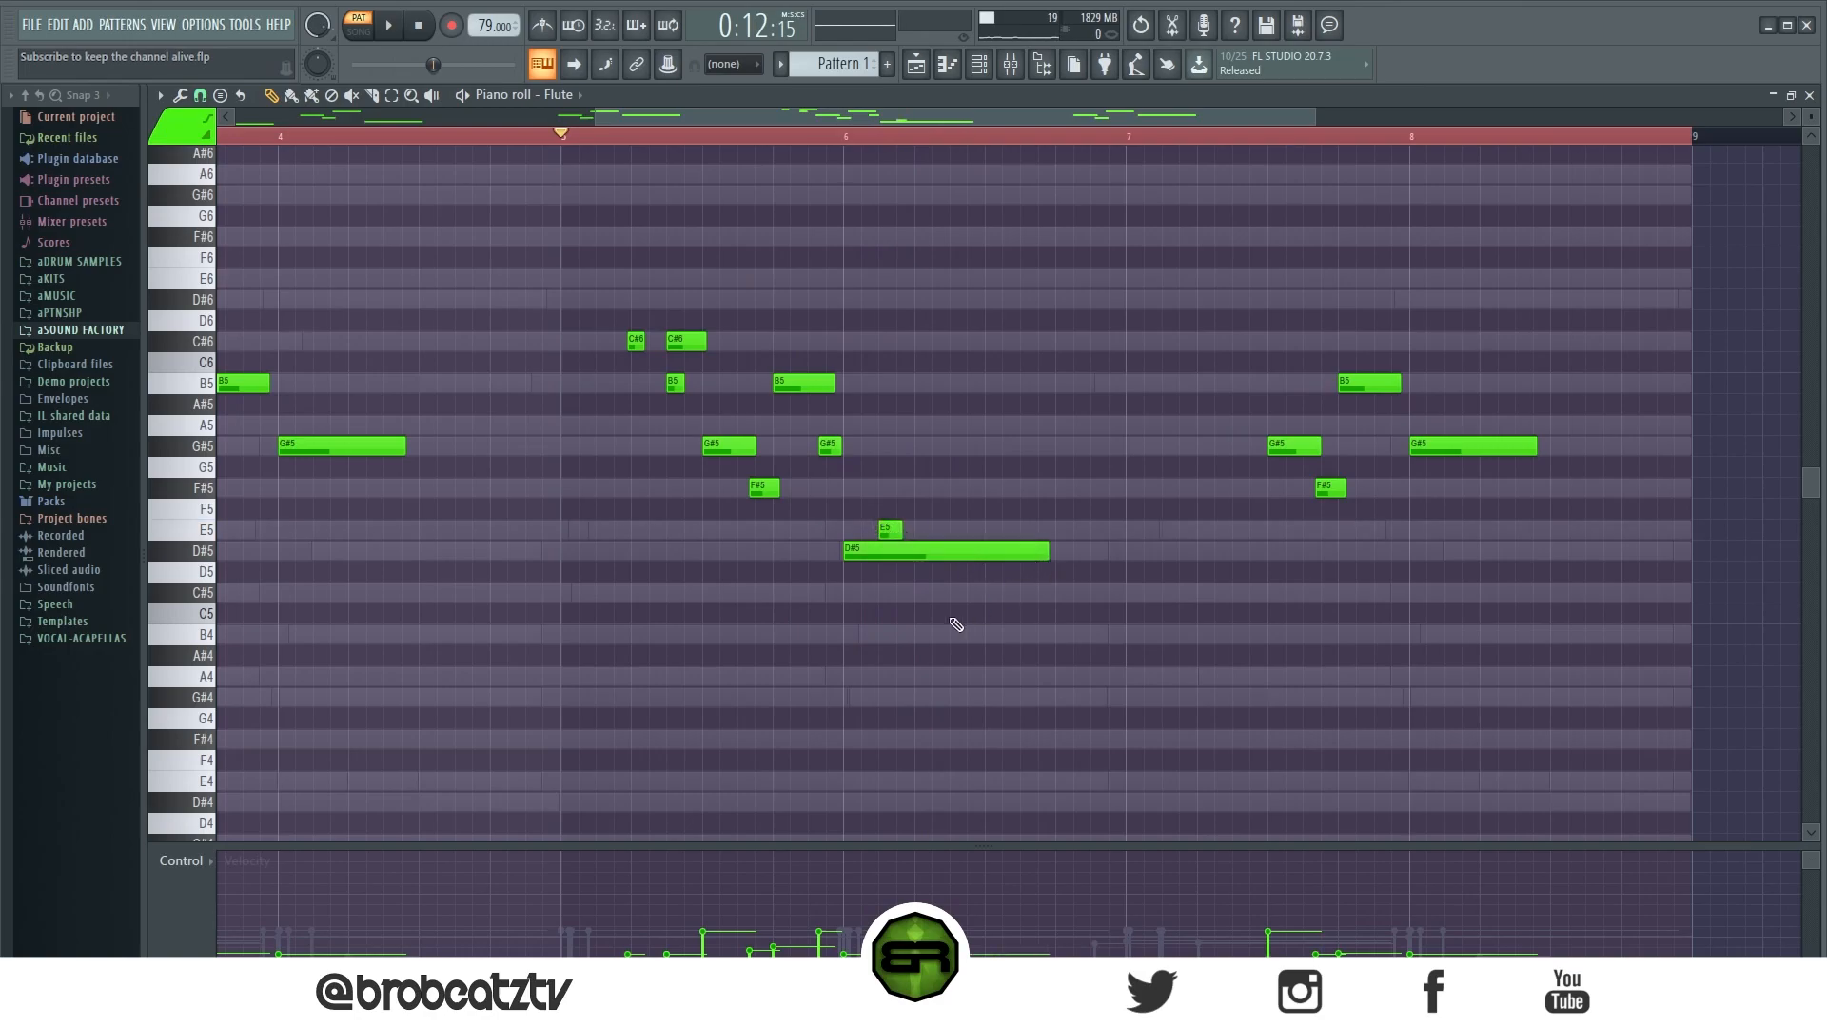
pyautogui.click(959, 592)
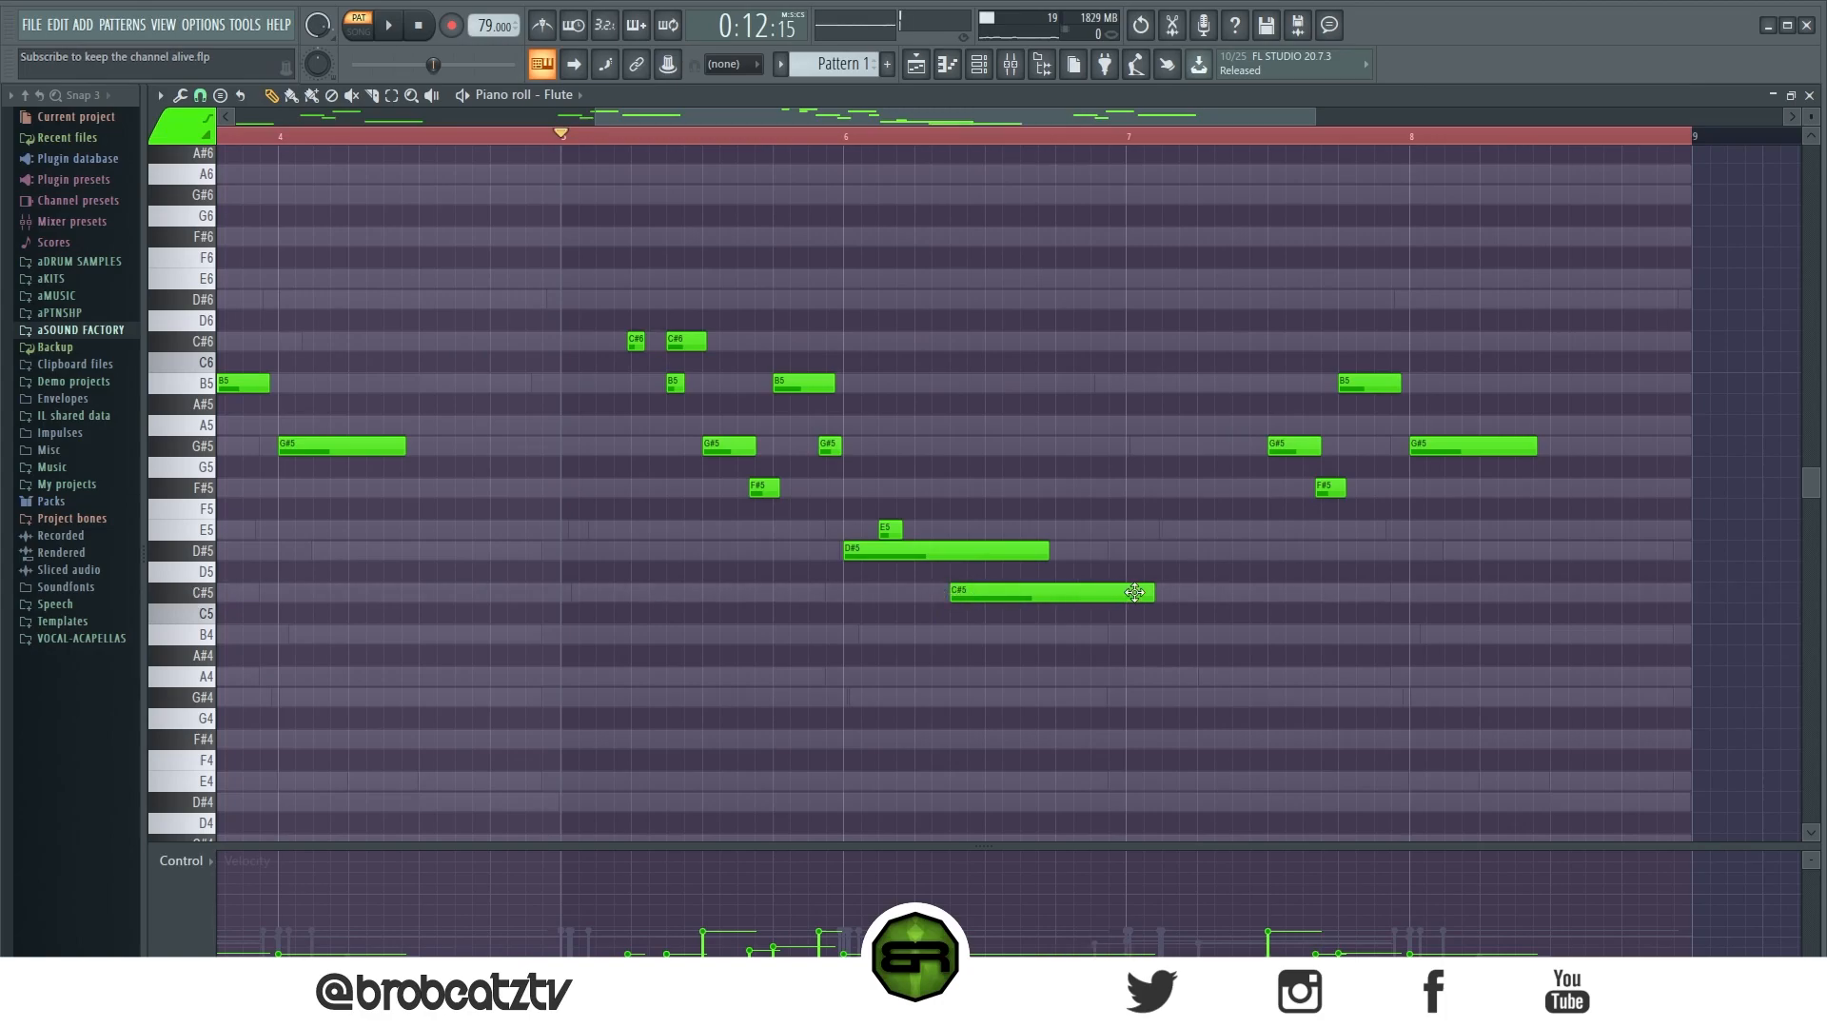
pyautogui.moveTo(1153, 596); pyautogui.dragTo(990, 625)
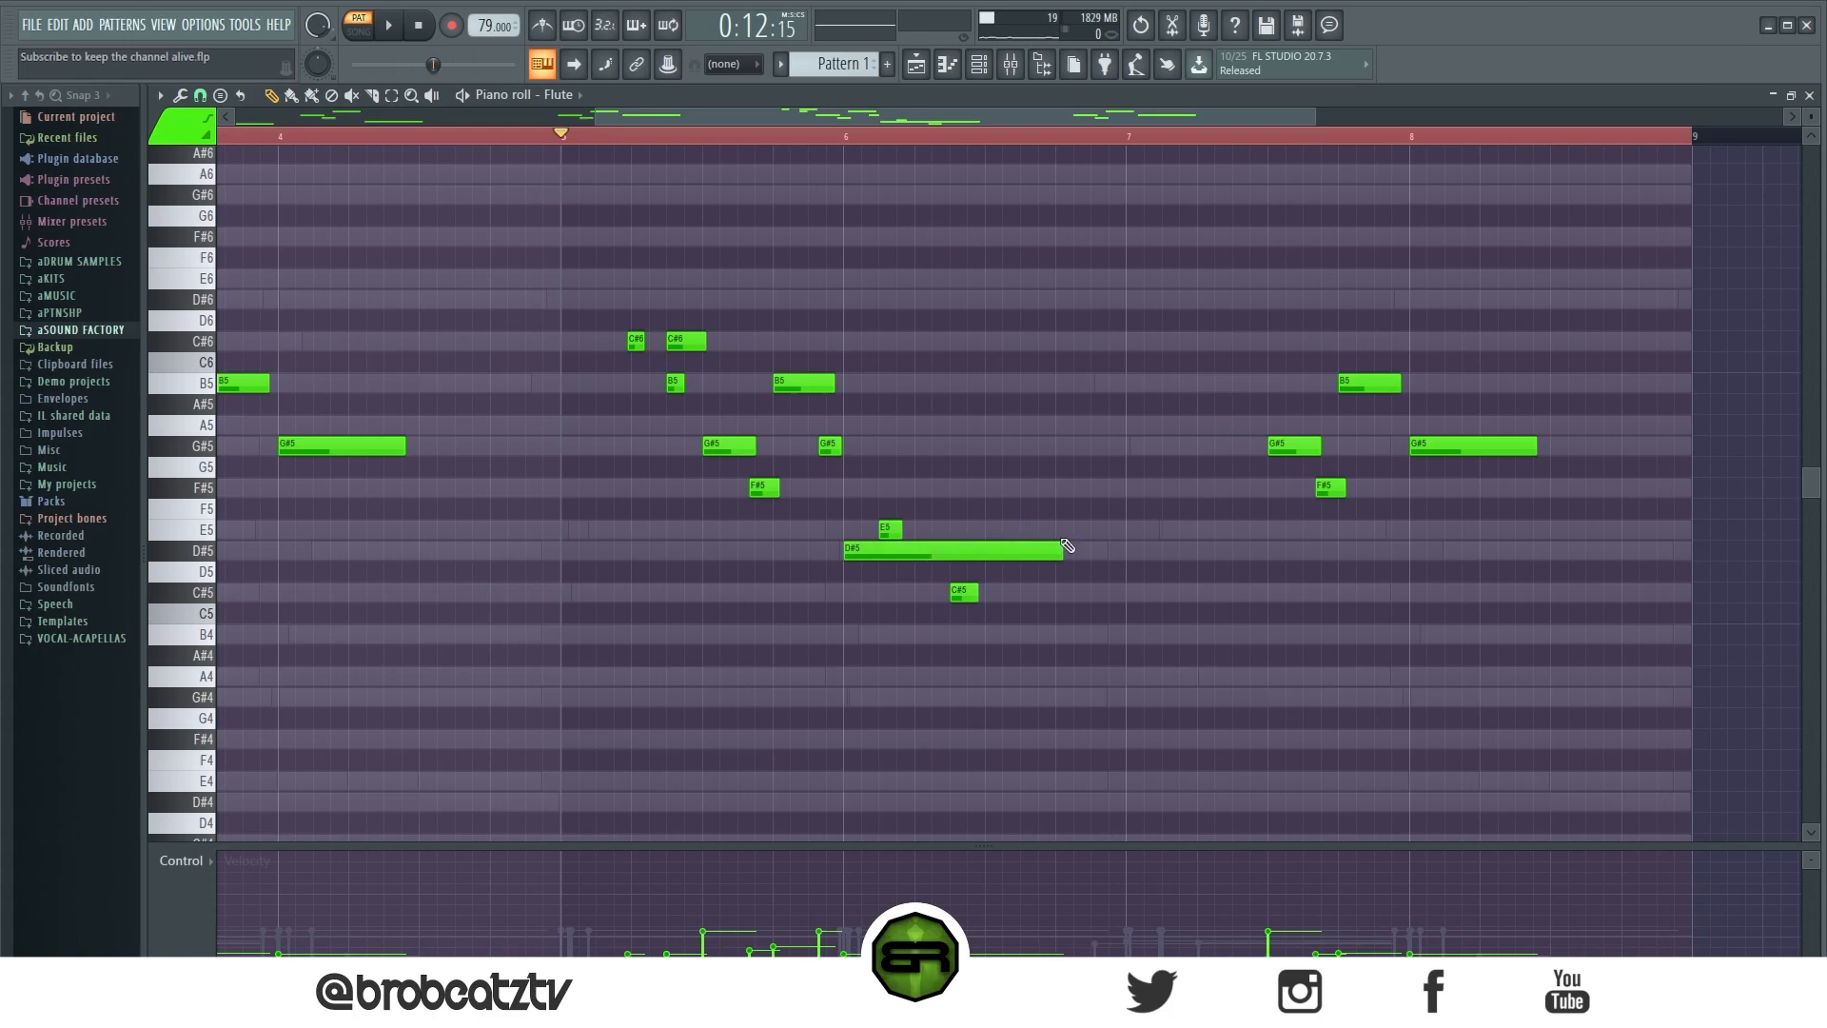
# Step: Add short E5, F#5 and D#5 notes around beat 4 of bar 6 and a two-beat F#5 at the start of bar 7
pyautogui.click(1064, 530)
pyautogui.moveTo(1268, 539); pyautogui.dragTo(1086, 567)
pyautogui.click(1096, 552)
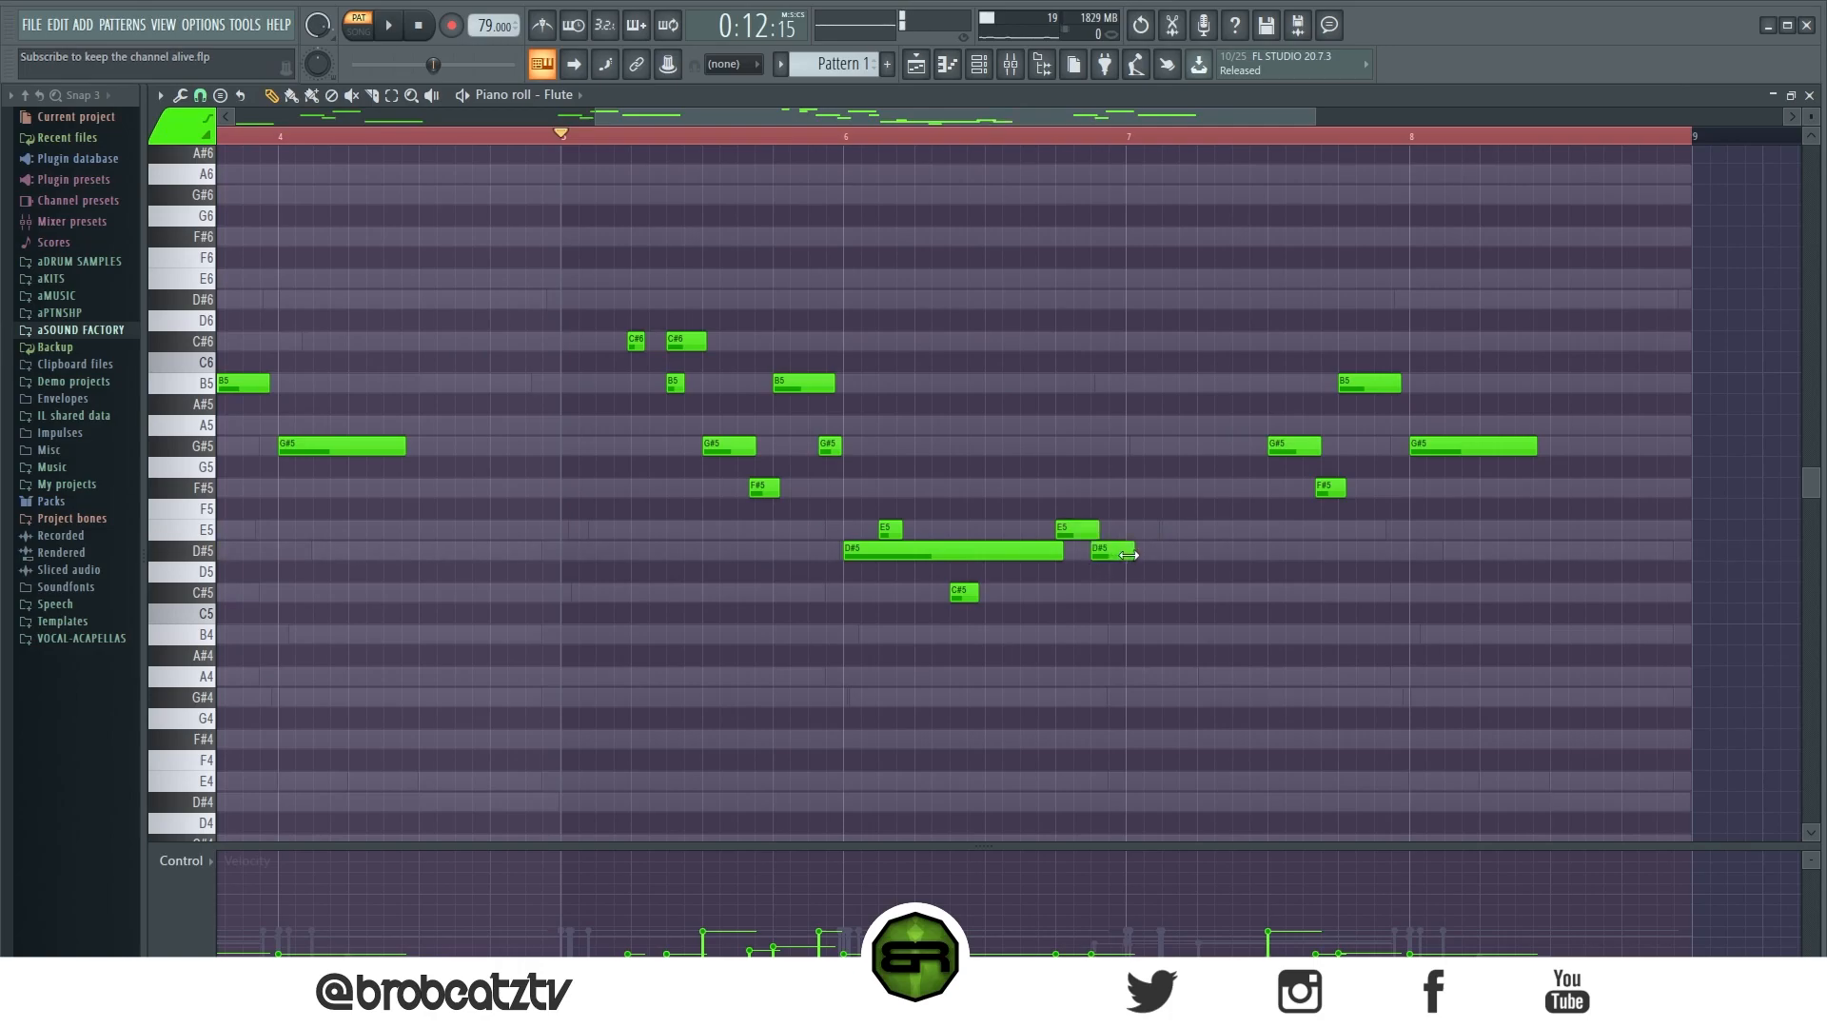
pyautogui.click(1085, 488)
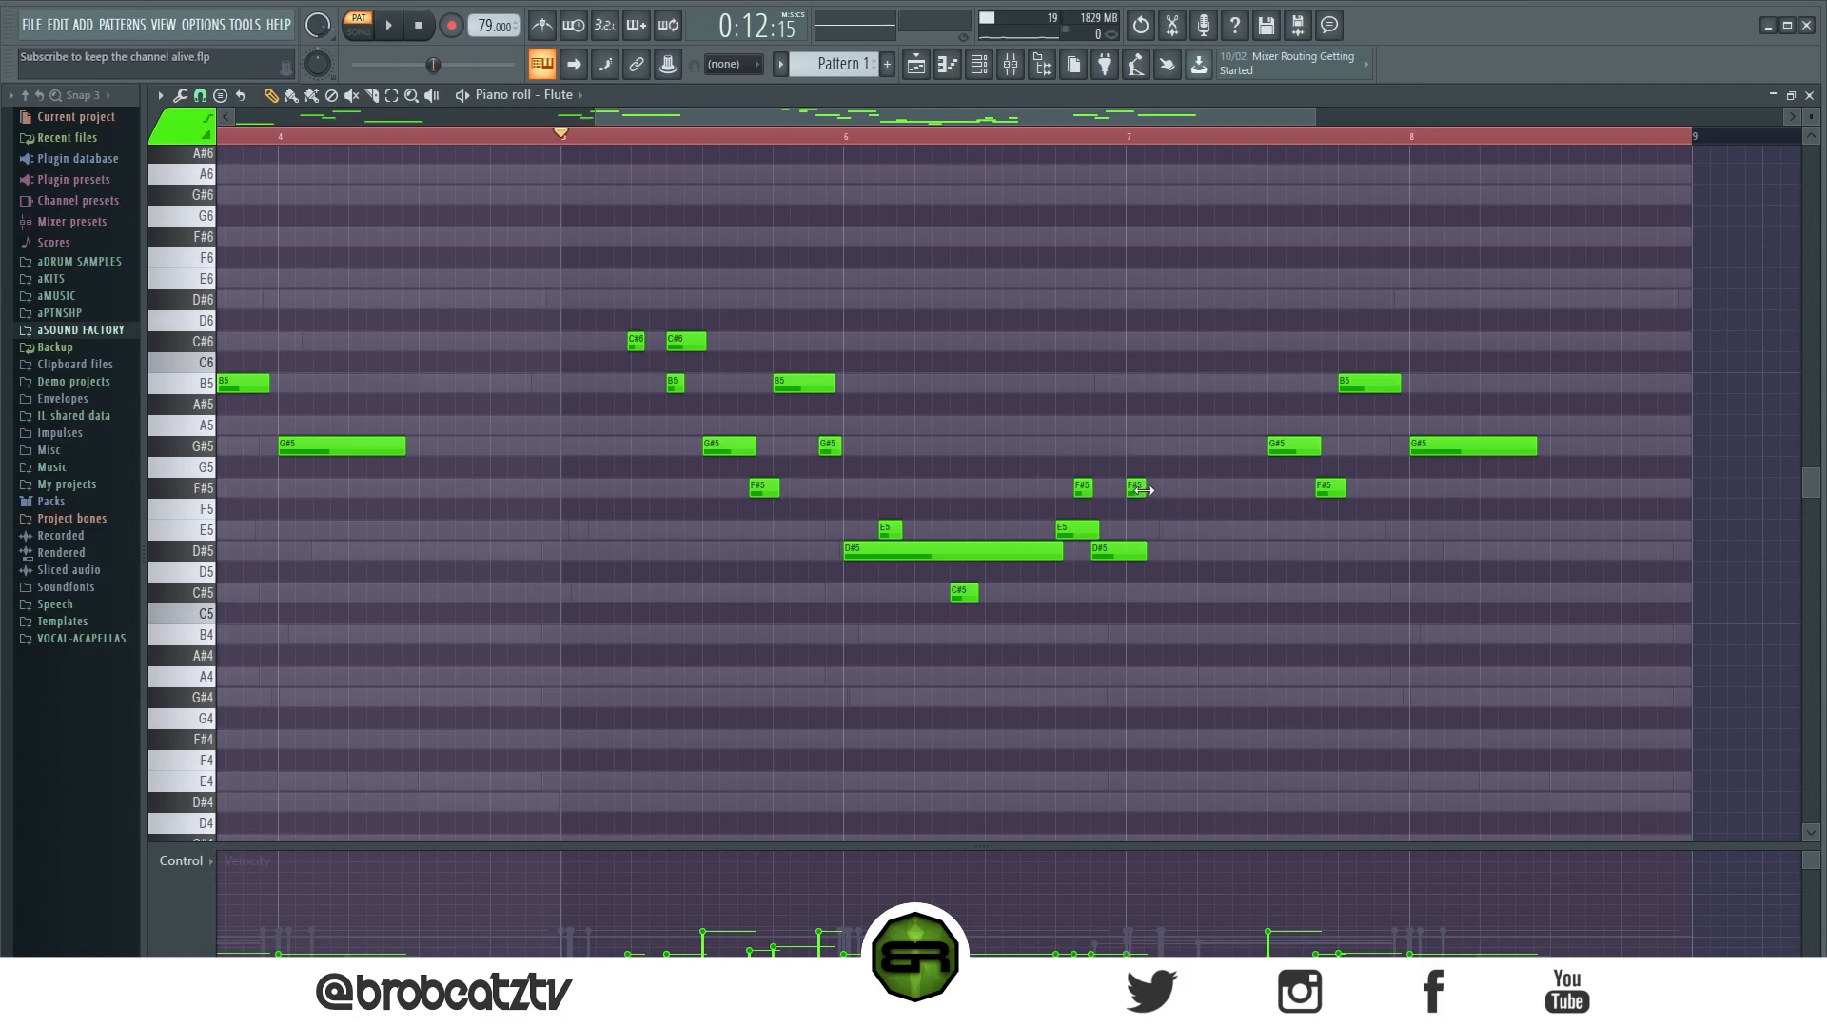
pyautogui.moveTo(1143, 490); pyautogui.dragTo(1244, 498)
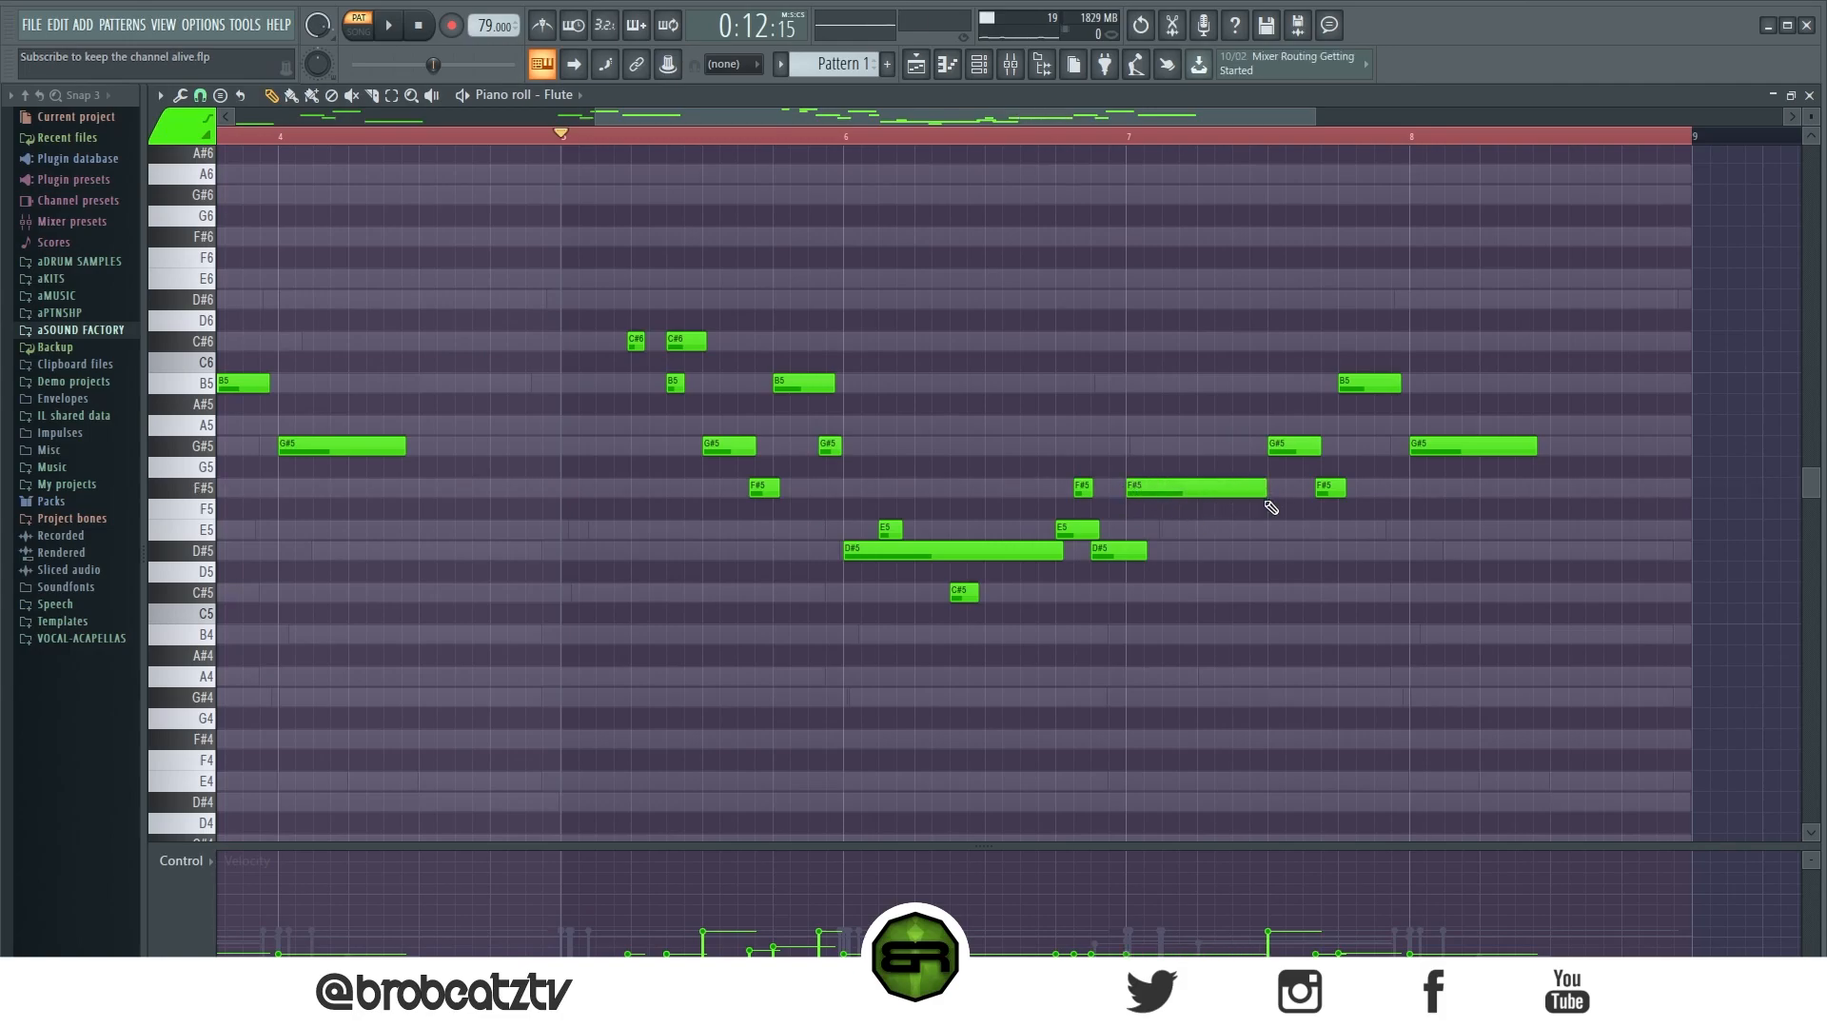
# Step: Select the extra flute notes added in bars 5 to 7 and play the melody back from bar 5
pyautogui.press('space')
pyautogui.moveTo(579, 293); pyautogui.dragTo(735, 407)
pyautogui.keyDown('ctrl'); pyautogui.keyDown('shift'); pyautogui.click(830, 445); pyautogui.keyUp('shift'); pyautogui.keyUp('ctrl')
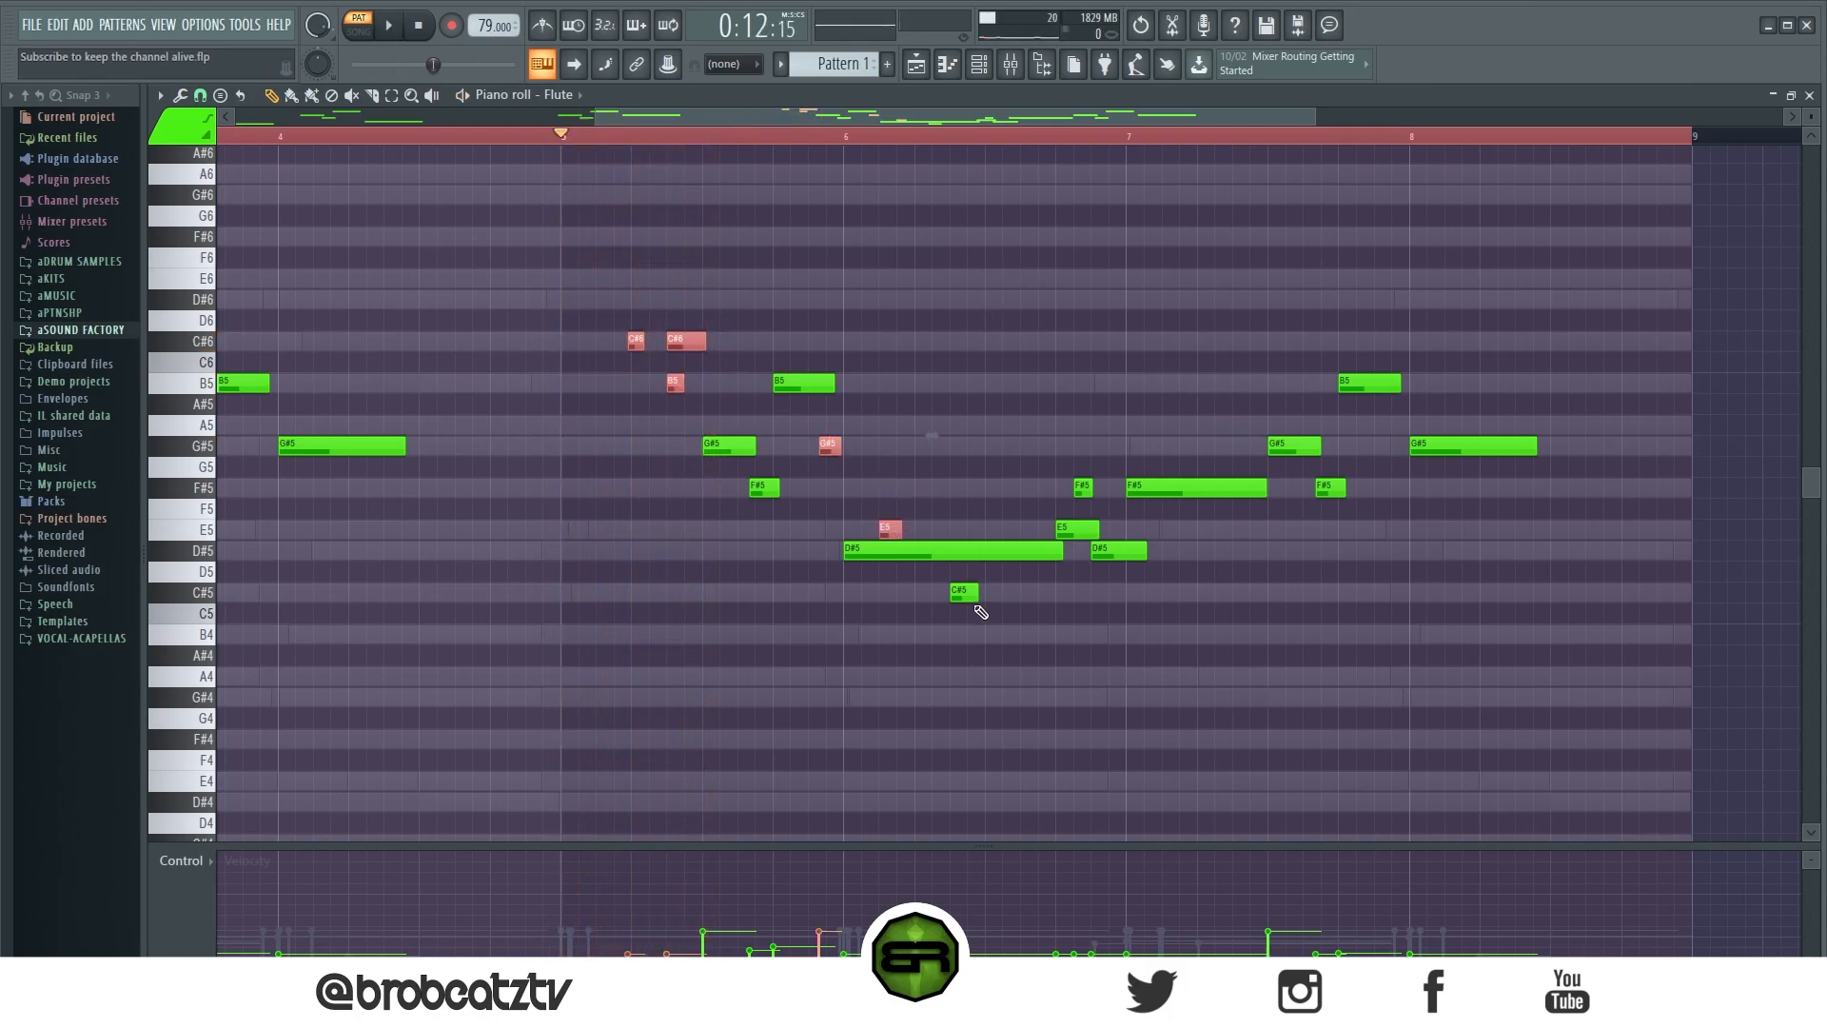
pyautogui.moveTo(1102, 462); pyautogui.dragTo(1076, 537)
pyautogui.keyDown('ctrl'); pyautogui.keyDown('shift'); pyautogui.click(1119, 550); pyautogui.keyUp('shift'); pyautogui.keyUp('ctrl')
pyautogui.keyDown('ctrl'); pyautogui.keyDown('shift'); pyautogui.click(1183, 488); pyautogui.keyUp('shift'); pyautogui.keyUp('ctrl')
pyautogui.press('space')
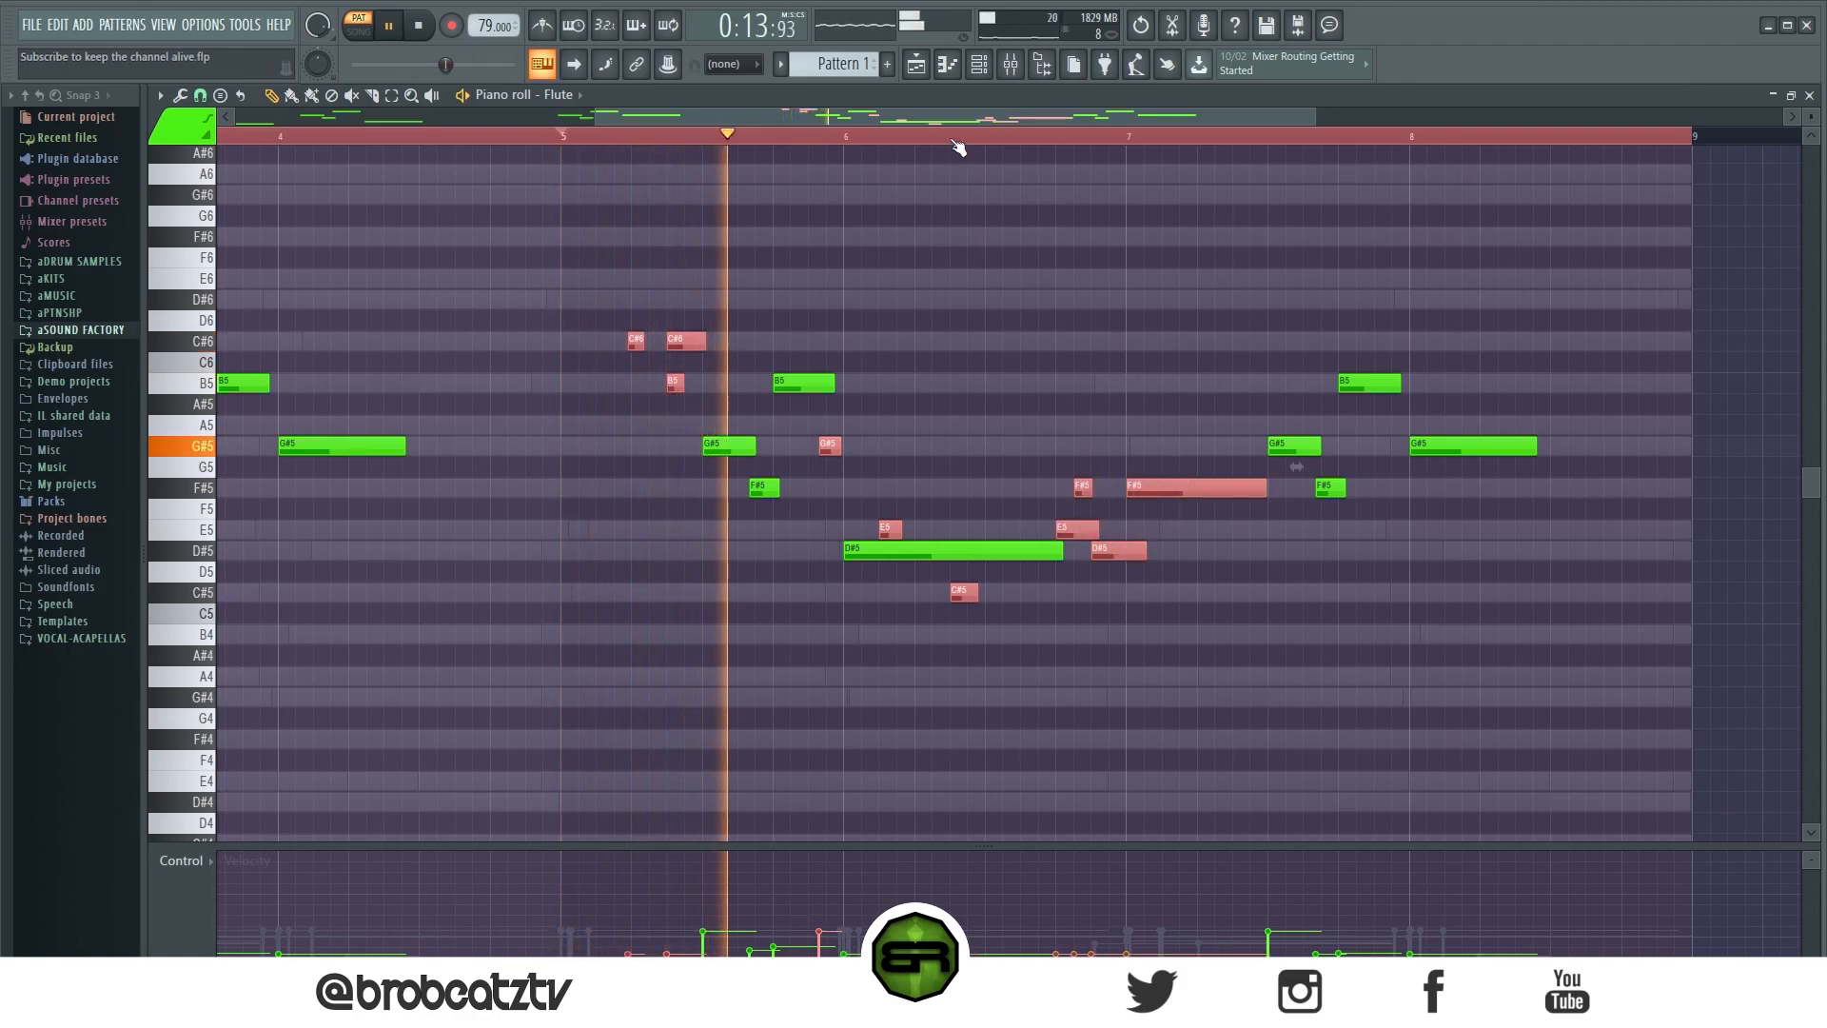
pyautogui.scroll(2, 952, 129)
pyautogui.moveTo(955, 124); pyautogui.dragTo(1017, 136)
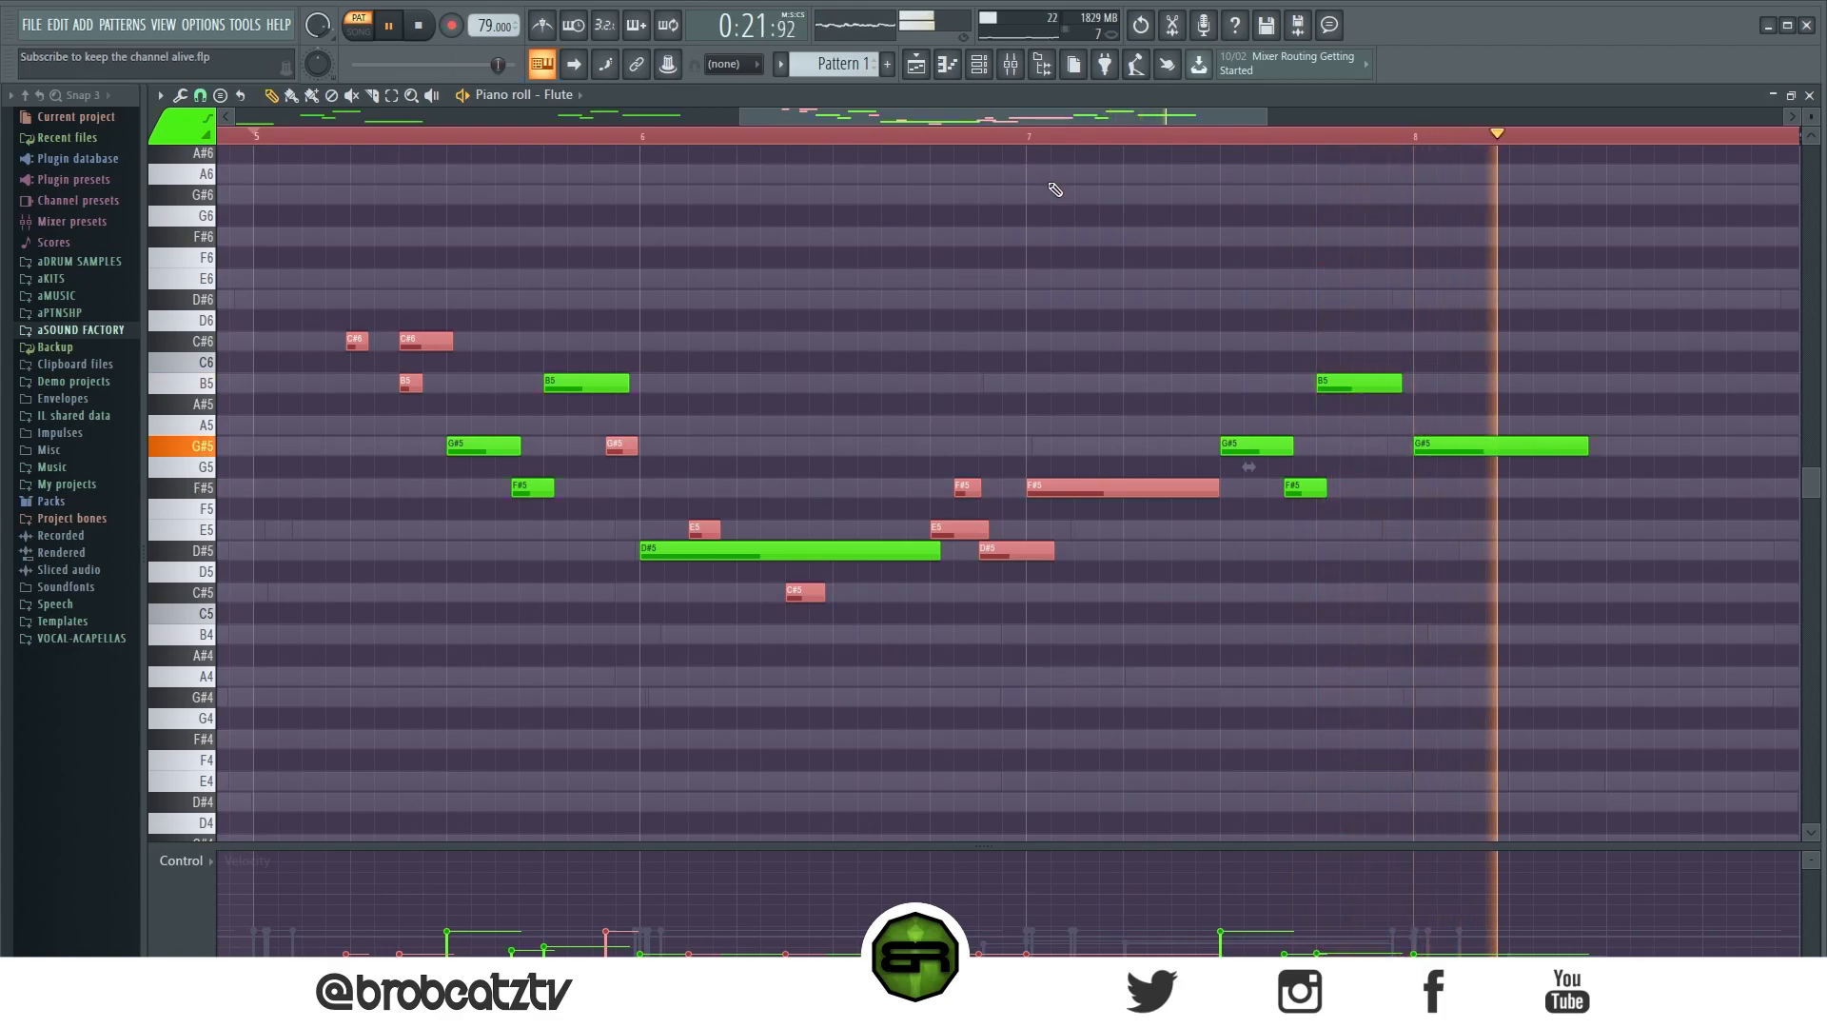
pyautogui.press('space')
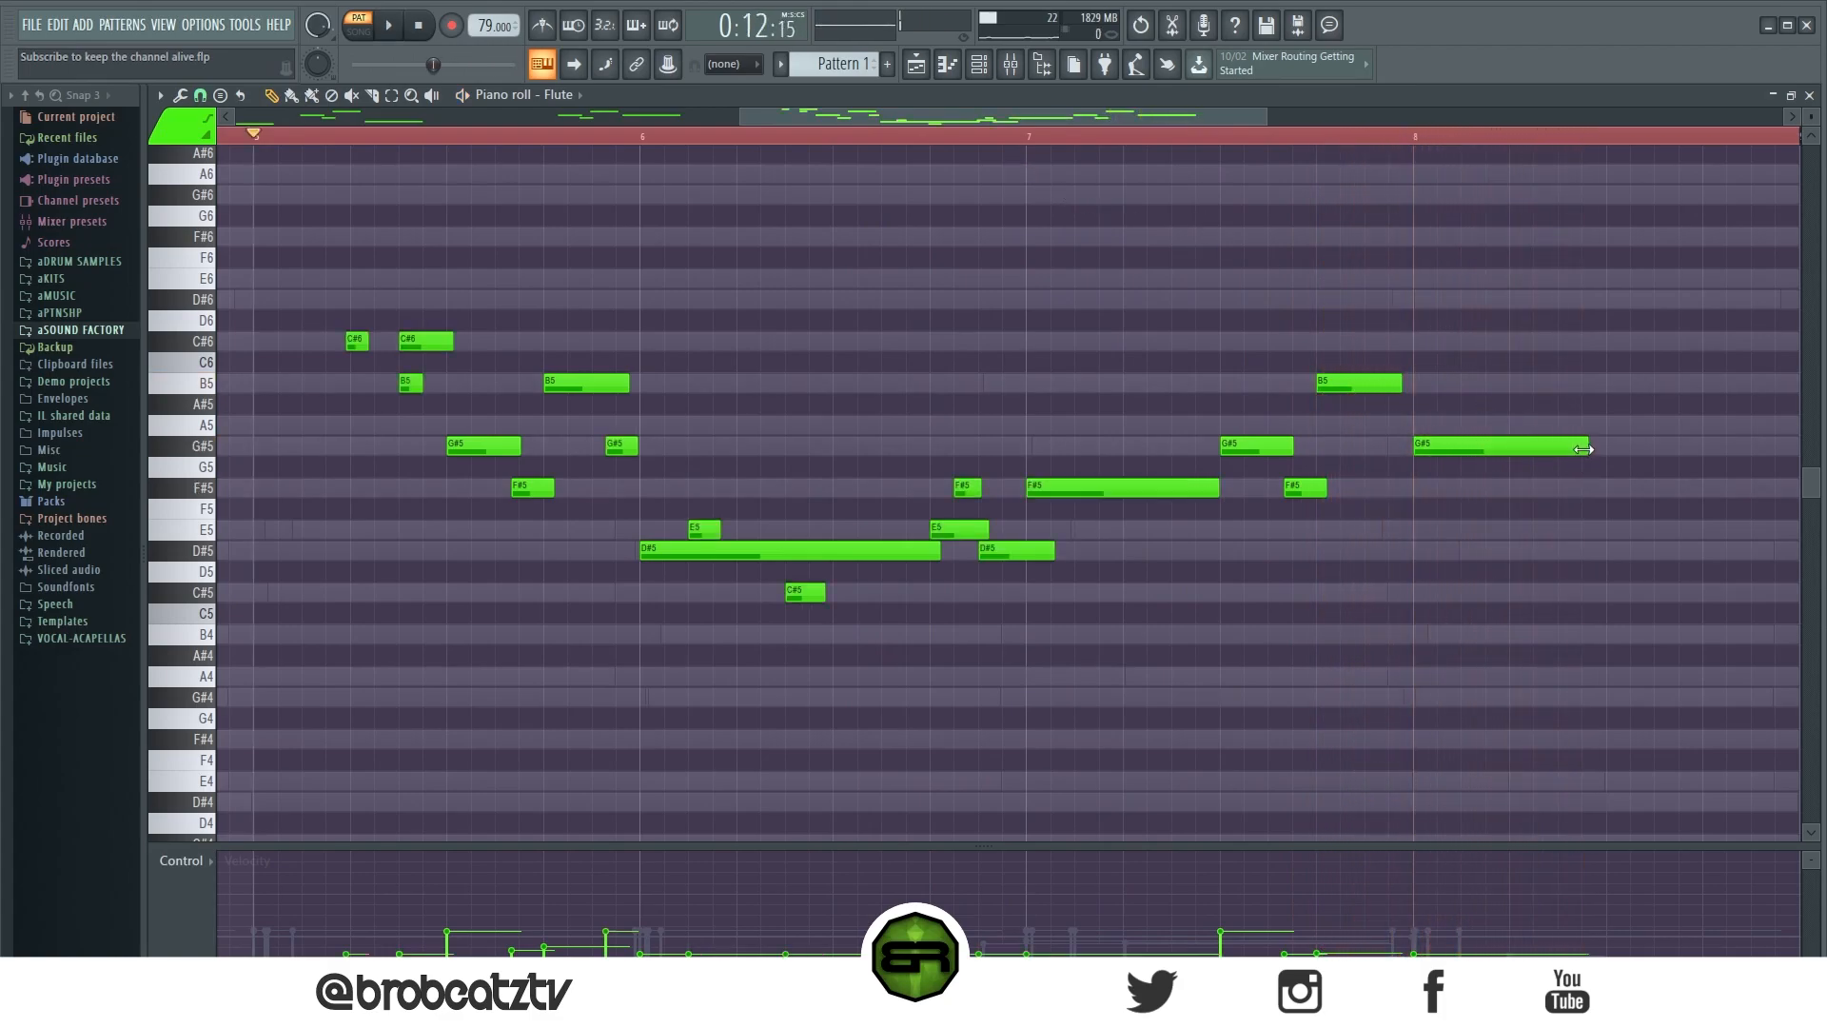
# Step: Extend the final G#5 in bar 8 to about three beats and add a half-beat F#5 on beat 3 of that bar
pyautogui.moveTo(1590, 450); pyautogui.dragTo(1717, 460)
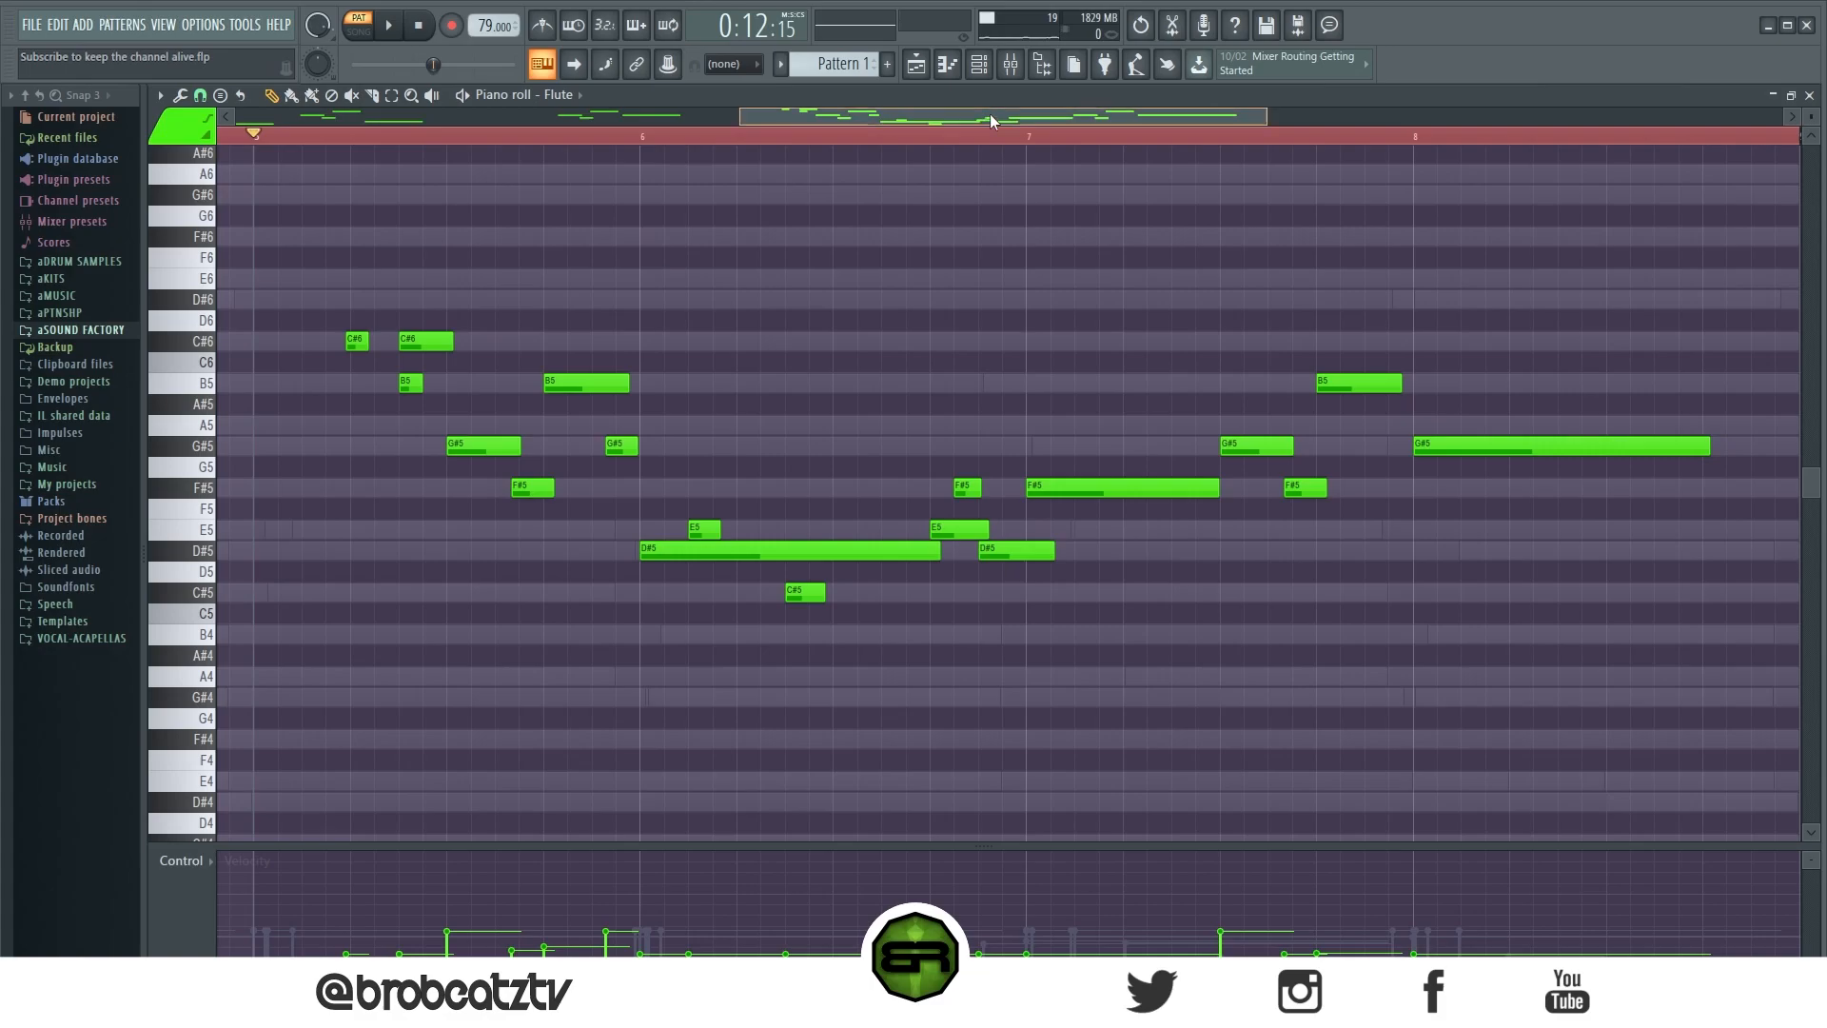
pyautogui.moveTo(990, 112); pyautogui.dragTo(1192, 163)
pyautogui.click(688, 483)
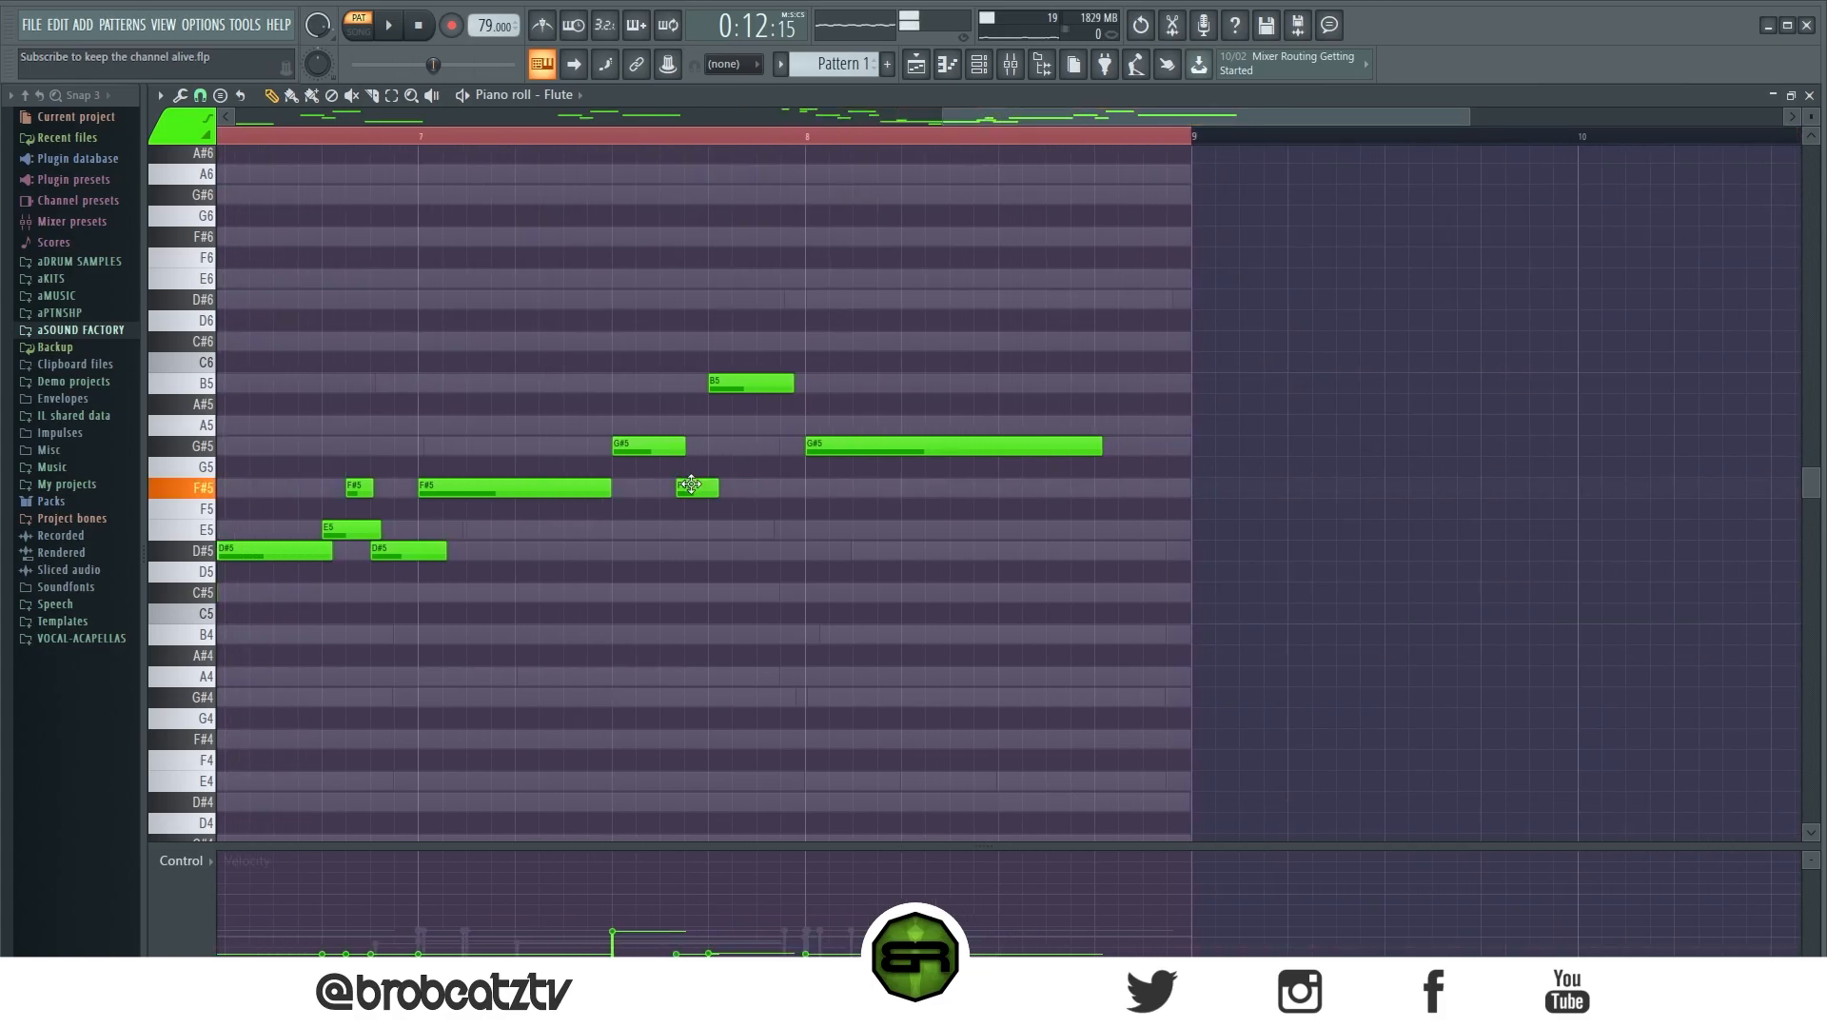
pyautogui.click(1003, 492)
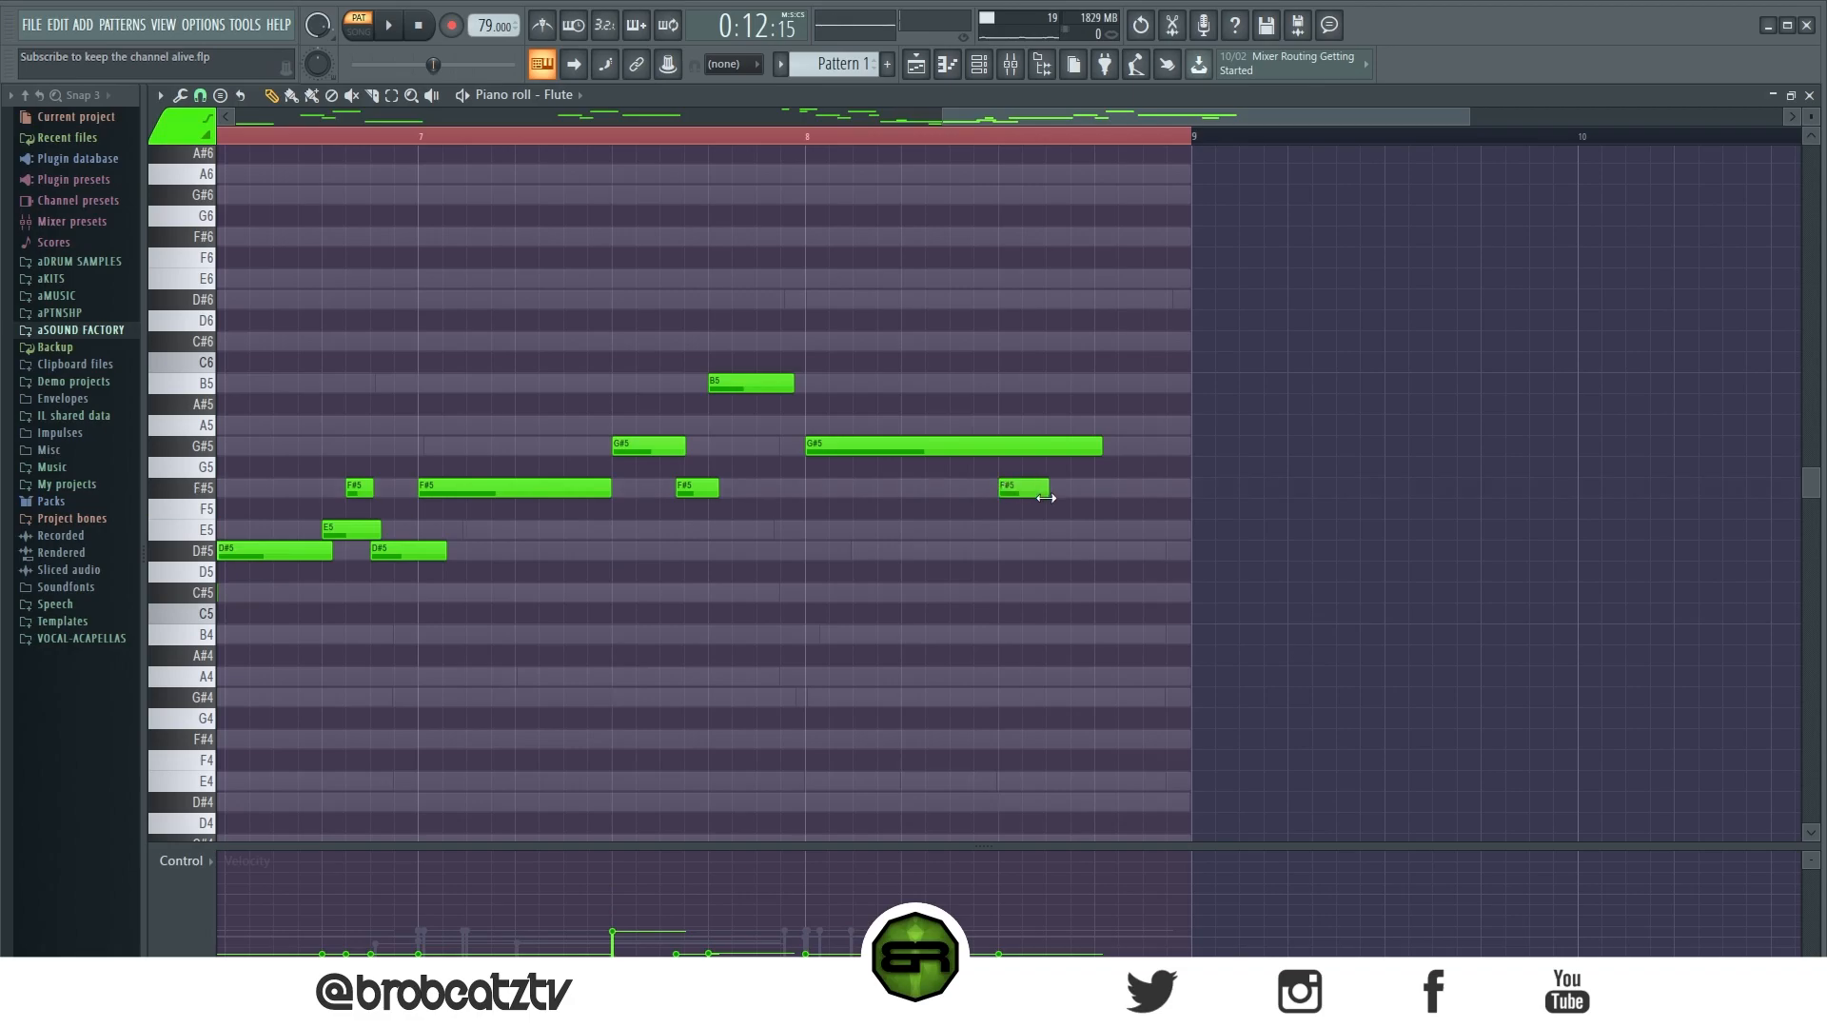
# Step: Add a one-beat E5 late in bar 8, with short C#5 and D#5 notes beneath it and another short D#5 at its end
pyautogui.click(1053, 533)
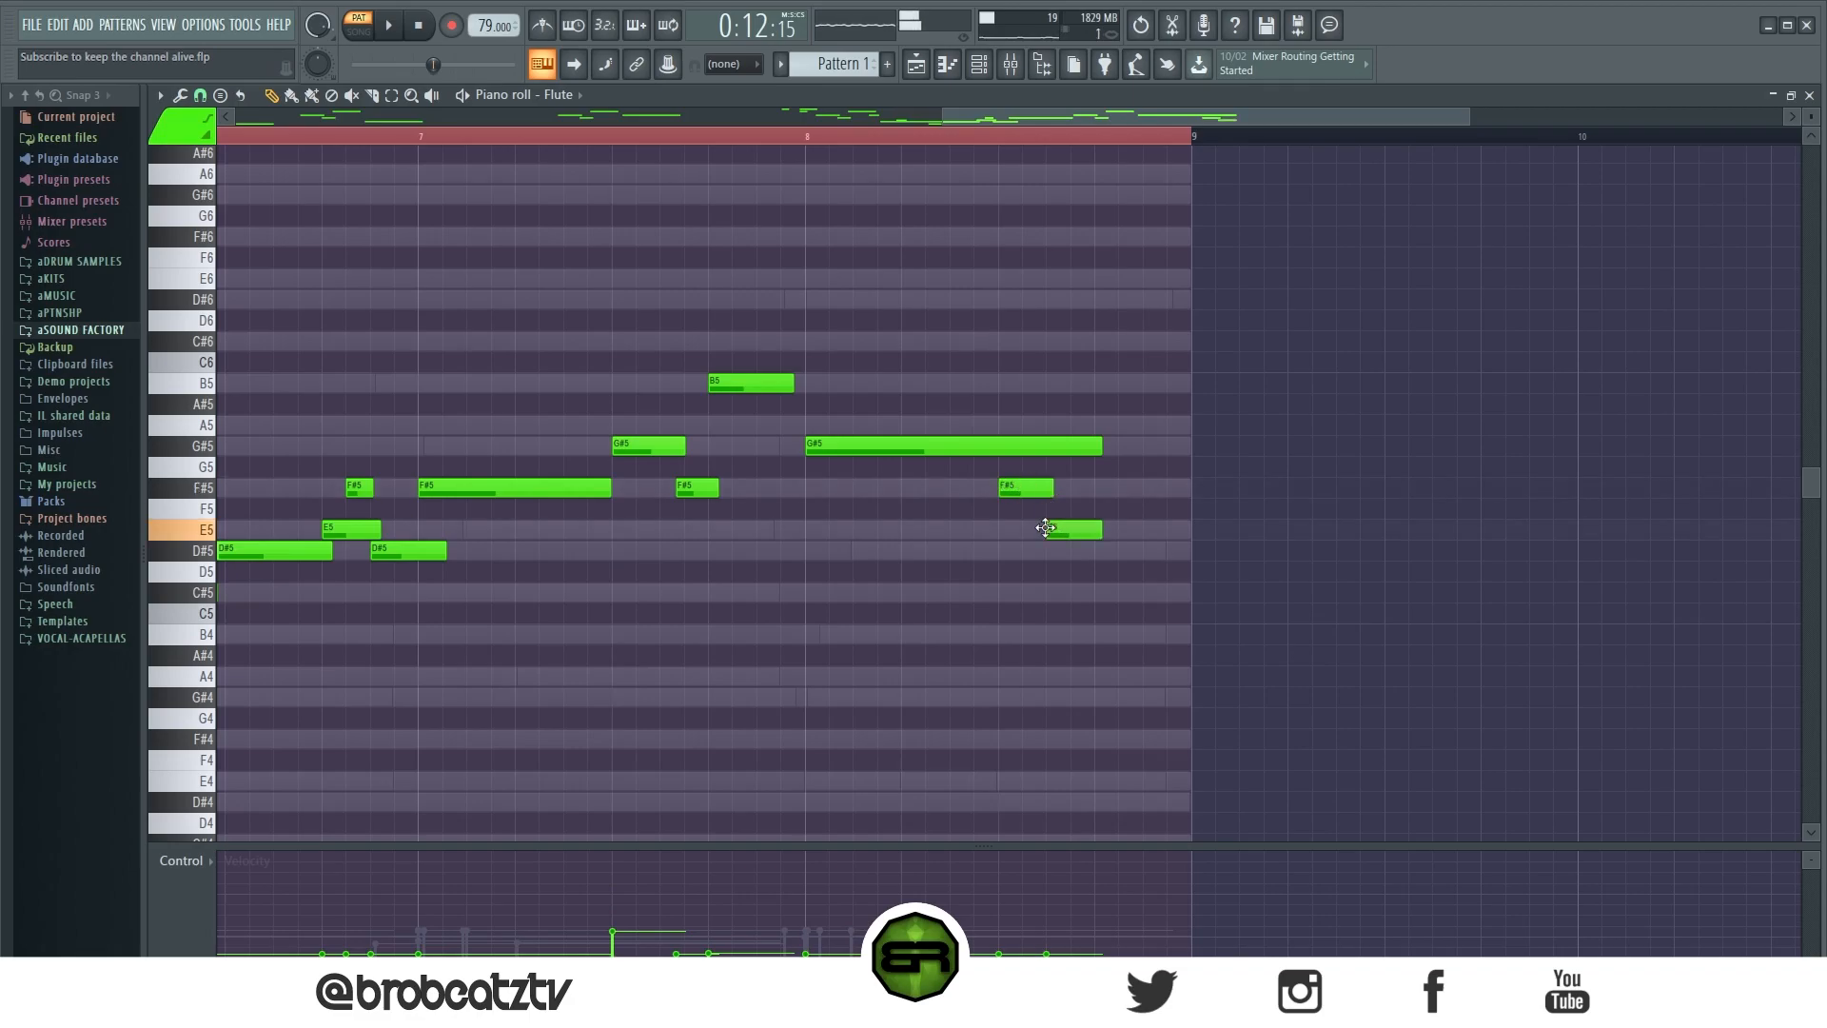
pyautogui.click(1142, 552)
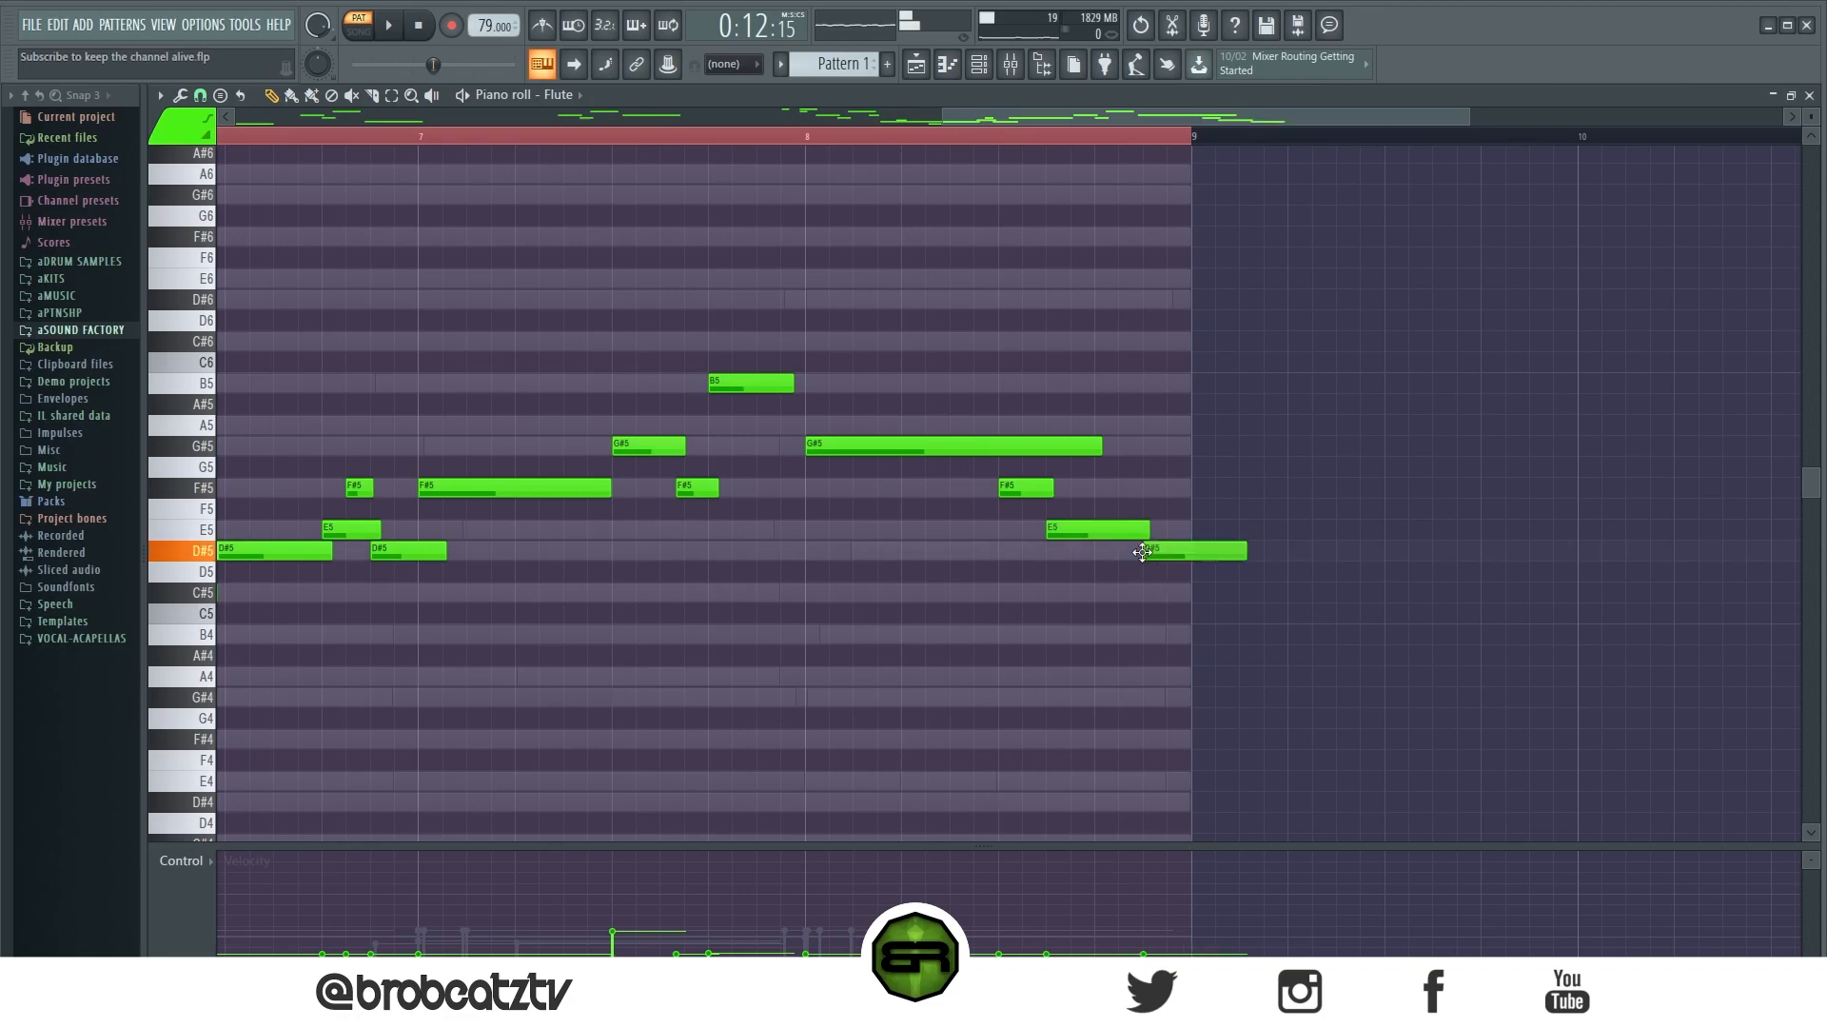
pyautogui.click(1073, 552)
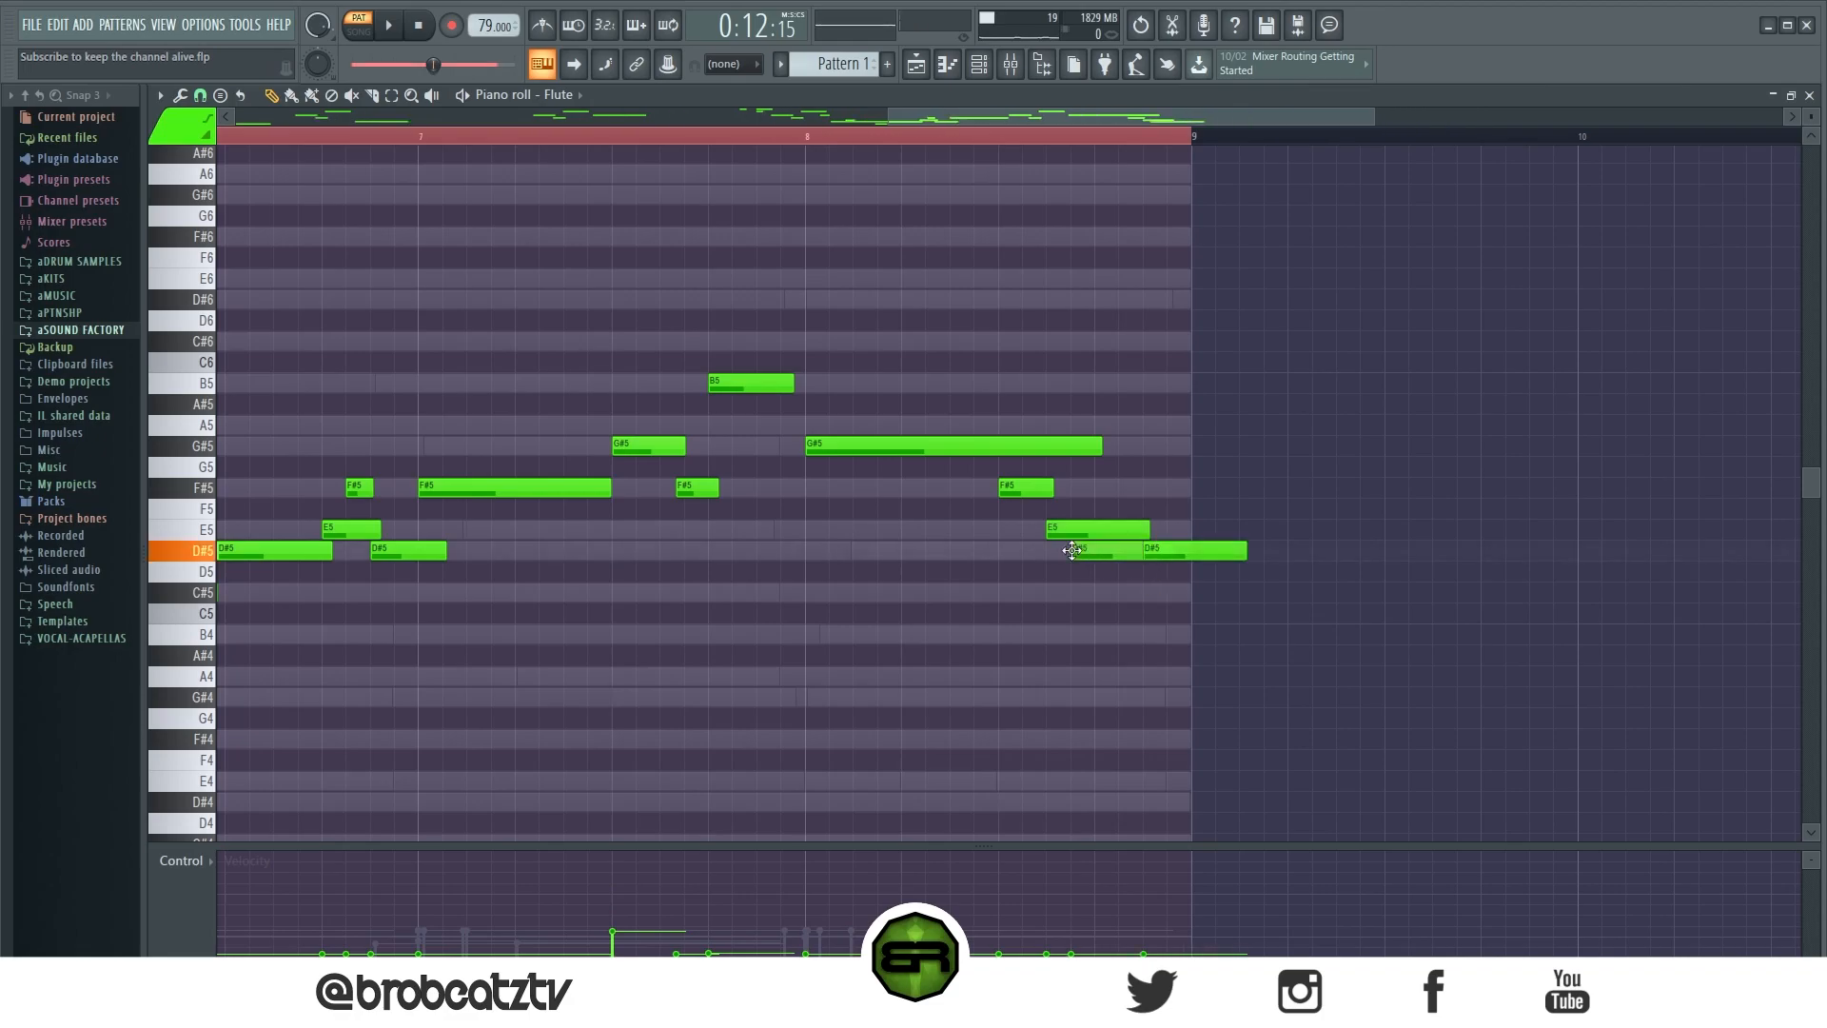
pyautogui.click(1050, 594)
pyautogui.moveTo(1094, 544)
pyautogui.mouseDown()
pyautogui.moveTo(1120, 610)
pyautogui.moveTo(1079, 607)
pyautogui.moveTo(1094, 557)
pyautogui.mouseUp()
pyautogui.moveTo(1244, 553); pyautogui.dragTo(1179, 586)
# Step: Raise the velocity of the closing F#5, E5, D#5 and C#5 flute notes at the end of bar 8
pyautogui.moveTo(1226, 644); pyautogui.dragTo(1023, 490)
pyautogui.scroll(3, 1023, 490)
pyautogui.keyDown('ctrl'); pyautogui.click(910, 571); pyautogui.keyUp('ctrl')
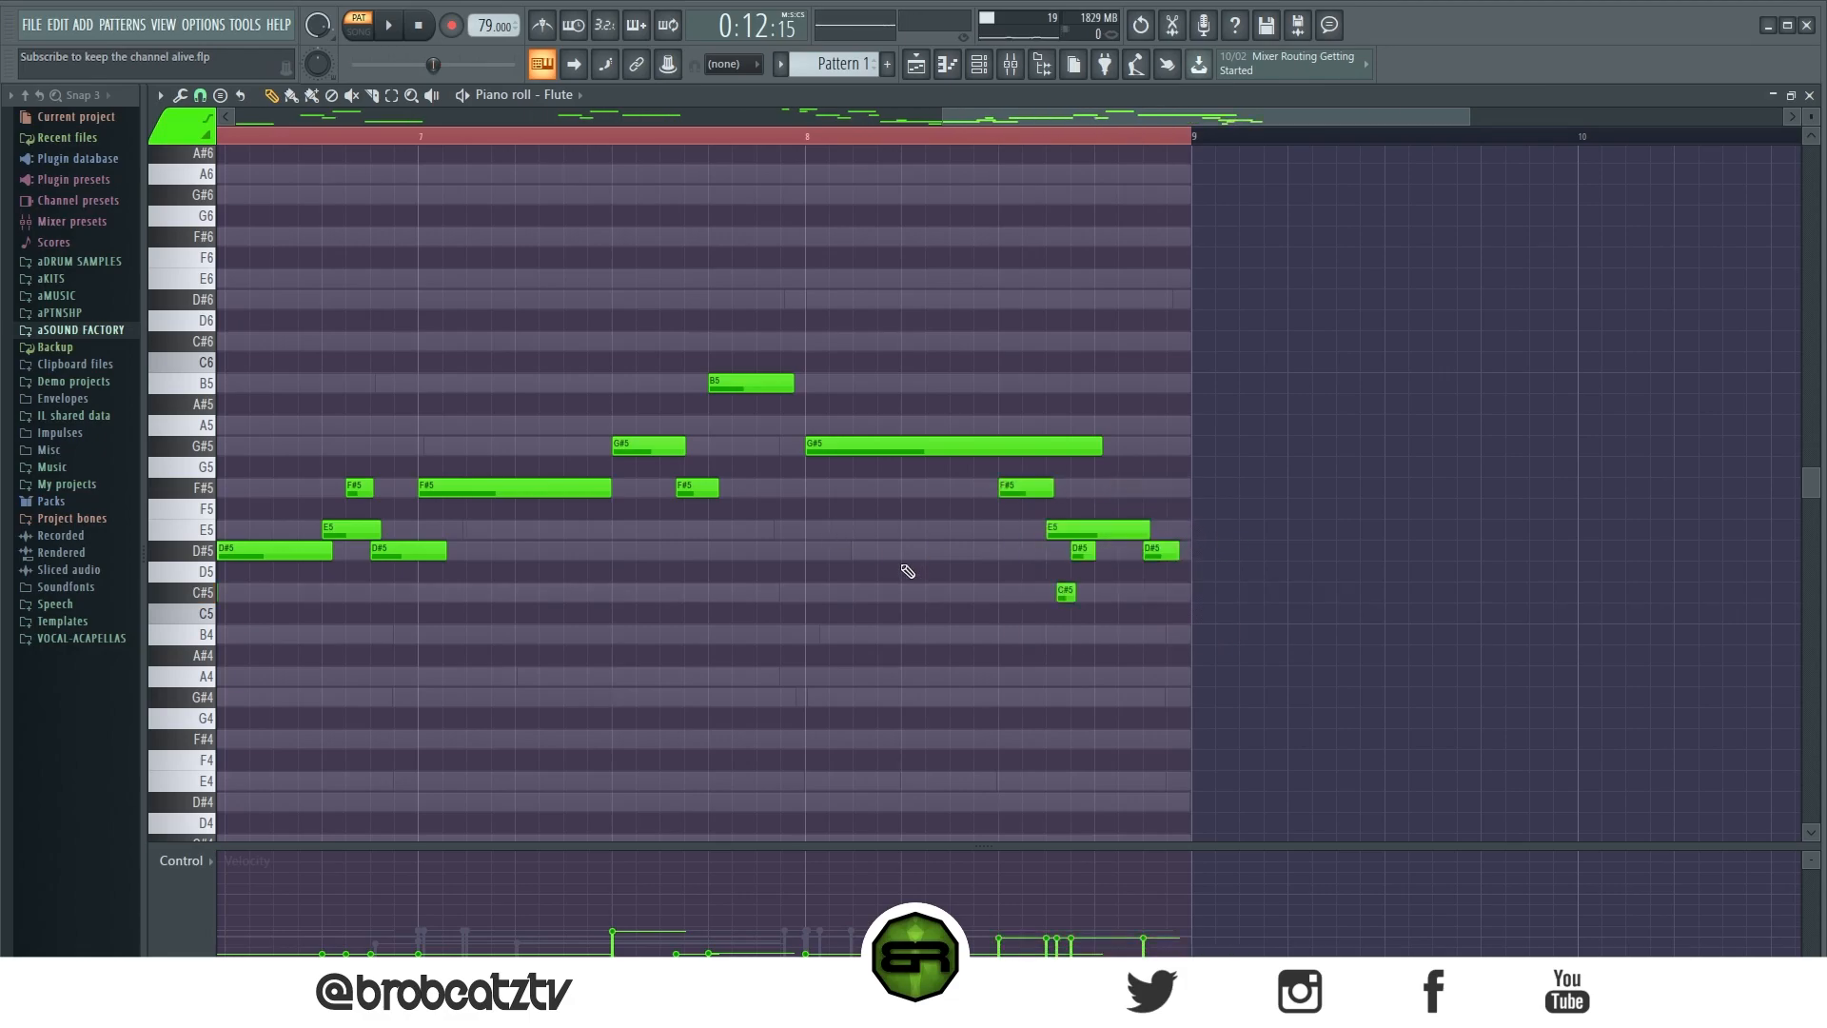
# Step: Play the flute melody back from bar 5 to listen to the second half
pyautogui.scroll(-5, 742, 157)
pyautogui.scroll(6, 713, 152)
pyautogui.scroll(1, 757, 138)
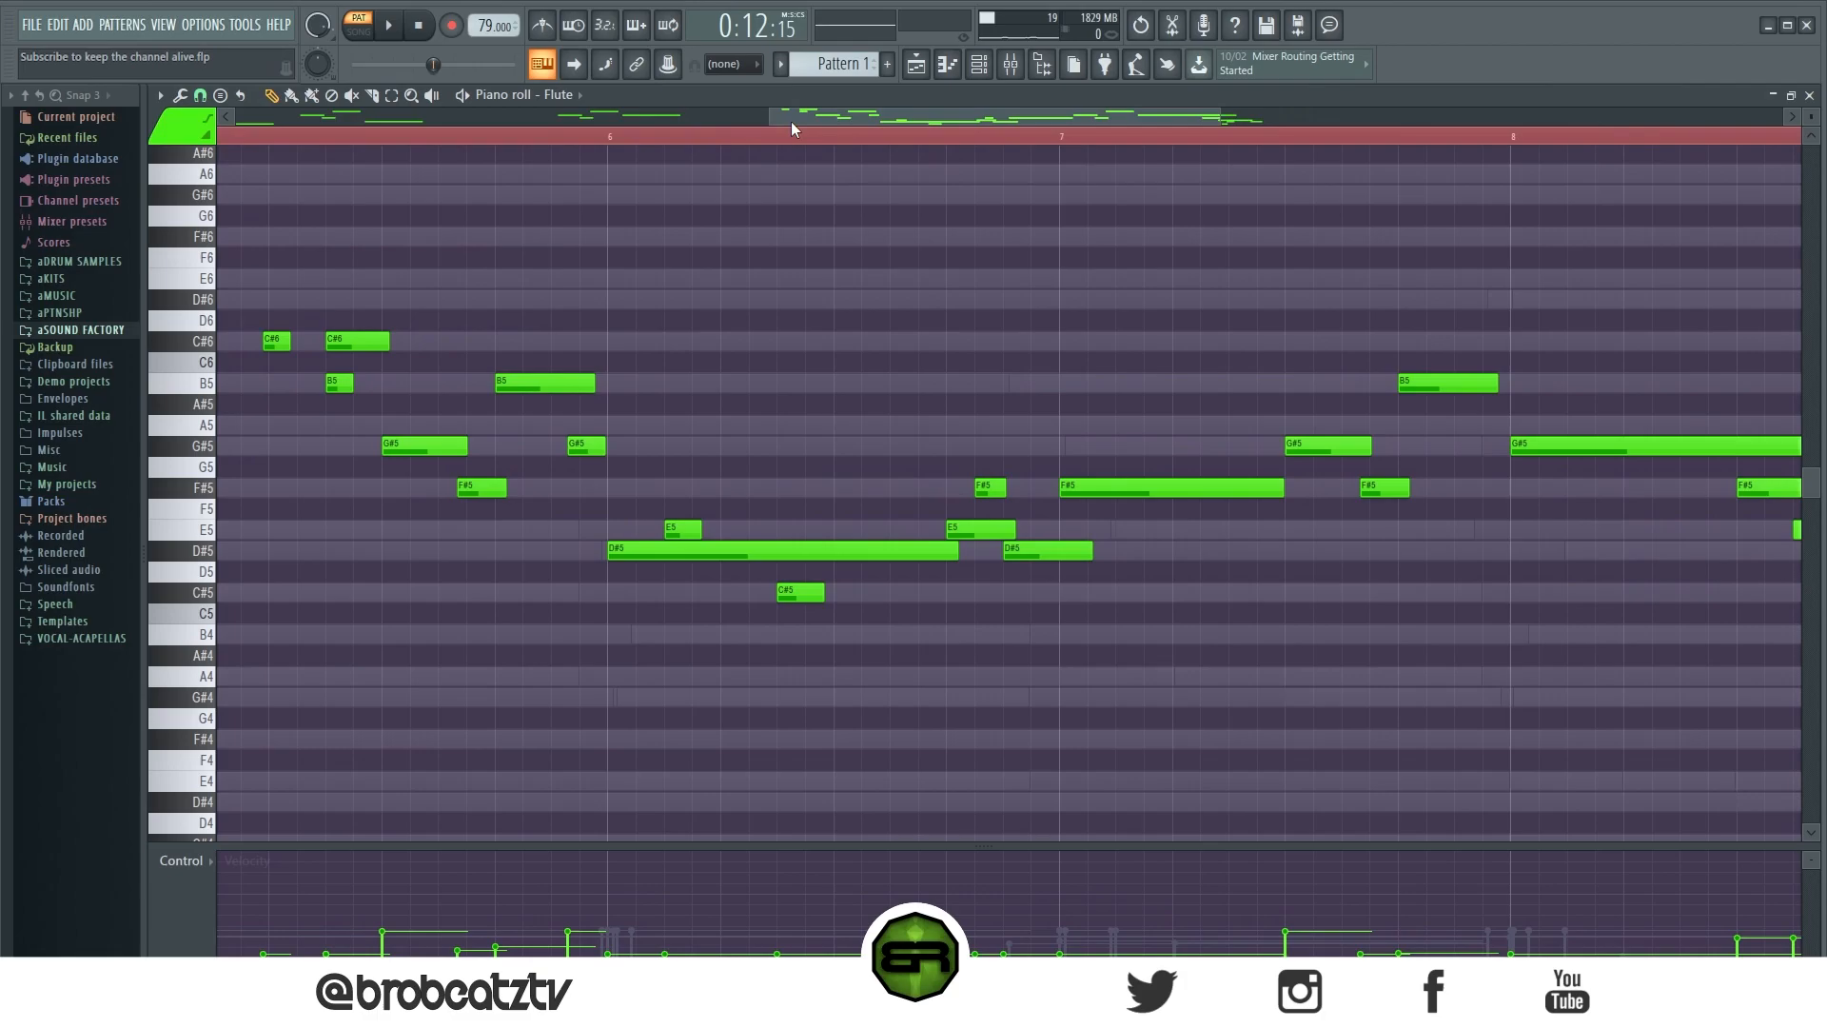
pyautogui.scroll(-2, 791, 121)
pyautogui.moveTo(830, 124); pyautogui.dragTo(852, 123)
pyautogui.press('space')
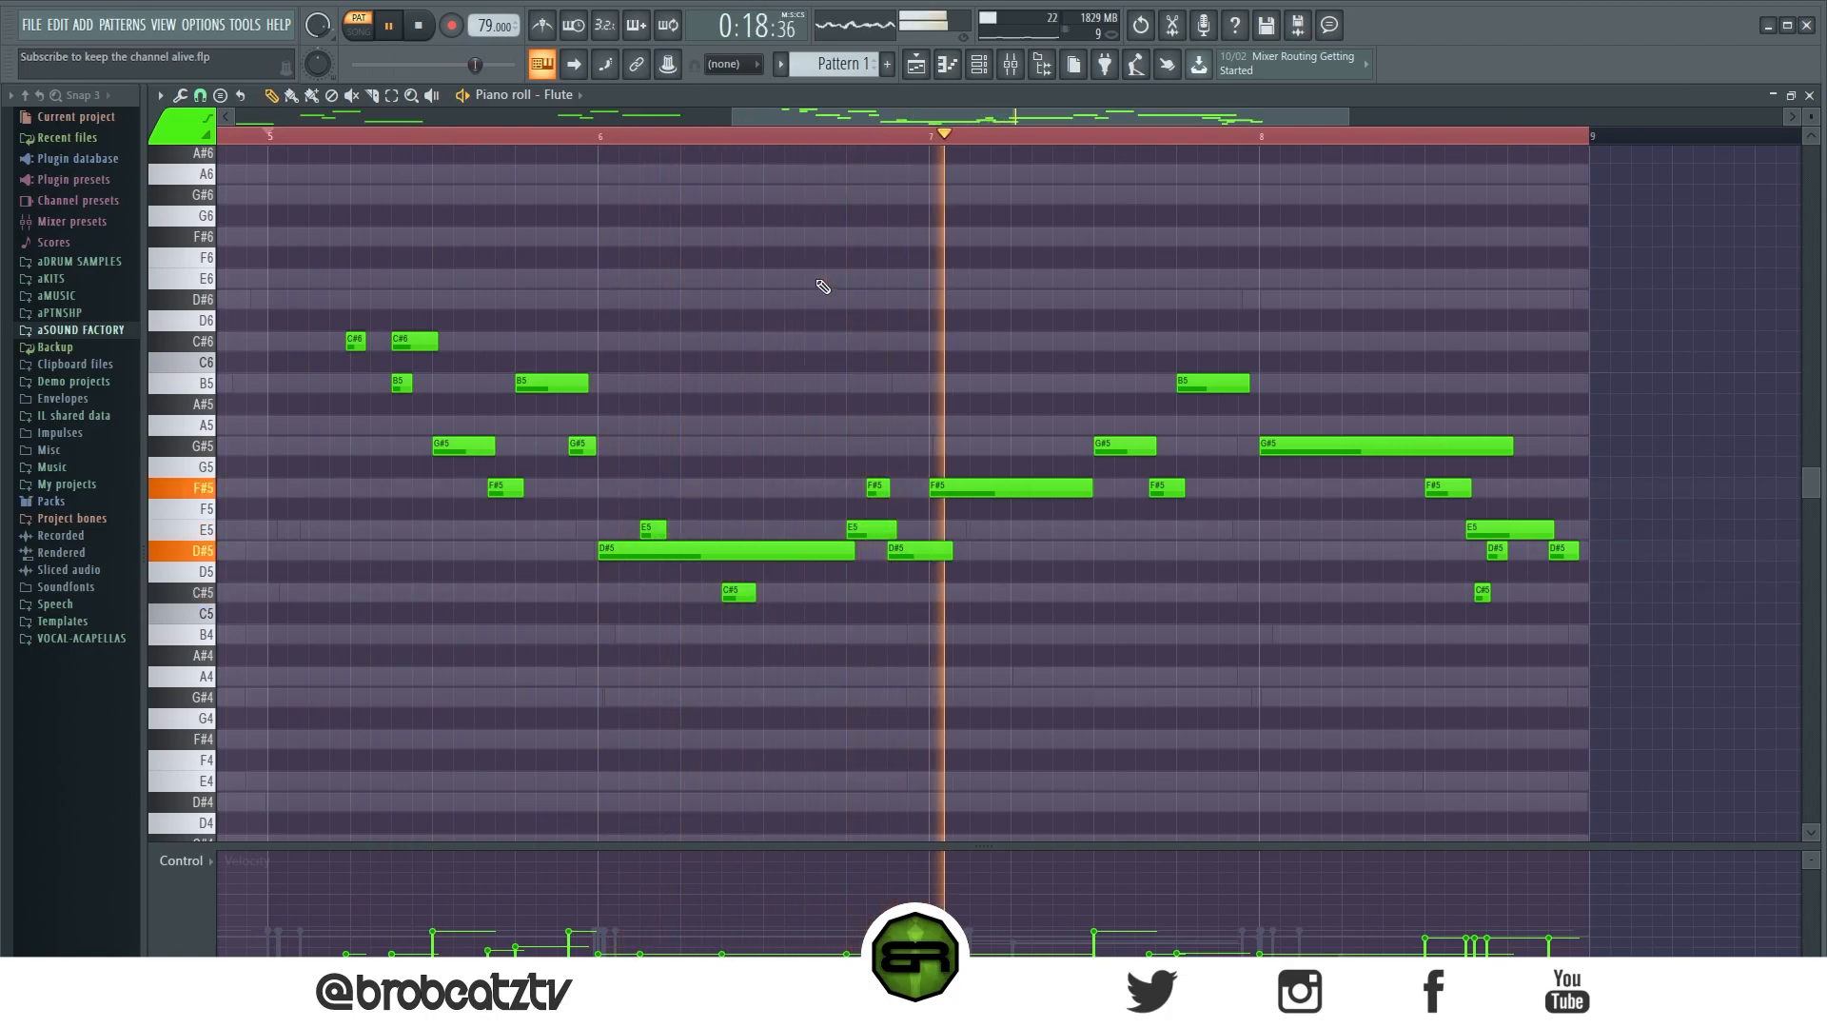
# Step: Shorten the F#5 near the end of bar 6 slightly and listen to the flute melody
pyautogui.moveTo(888, 490); pyautogui.dragTo(880, 492)
pyautogui.click(804, 134)
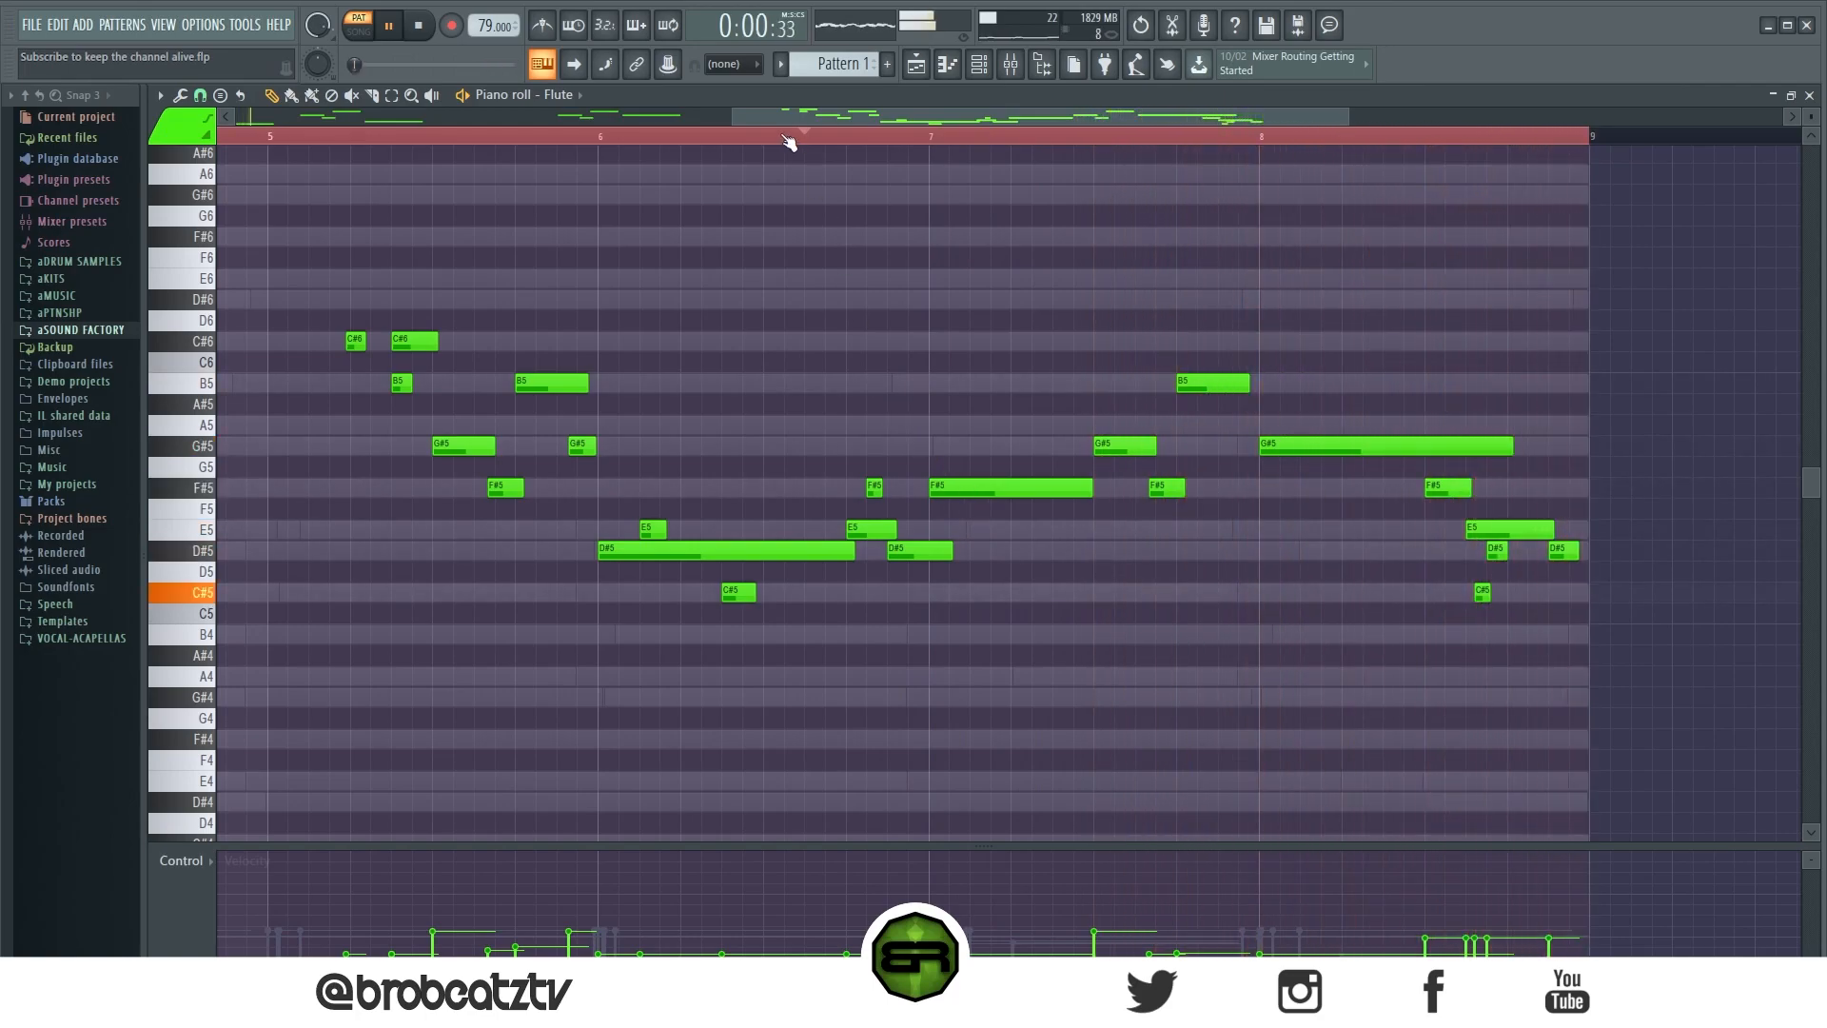
pyautogui.scroll(-3, 790, 143)
pyautogui.scroll(-1, 790, 143)
pyautogui.press('space')
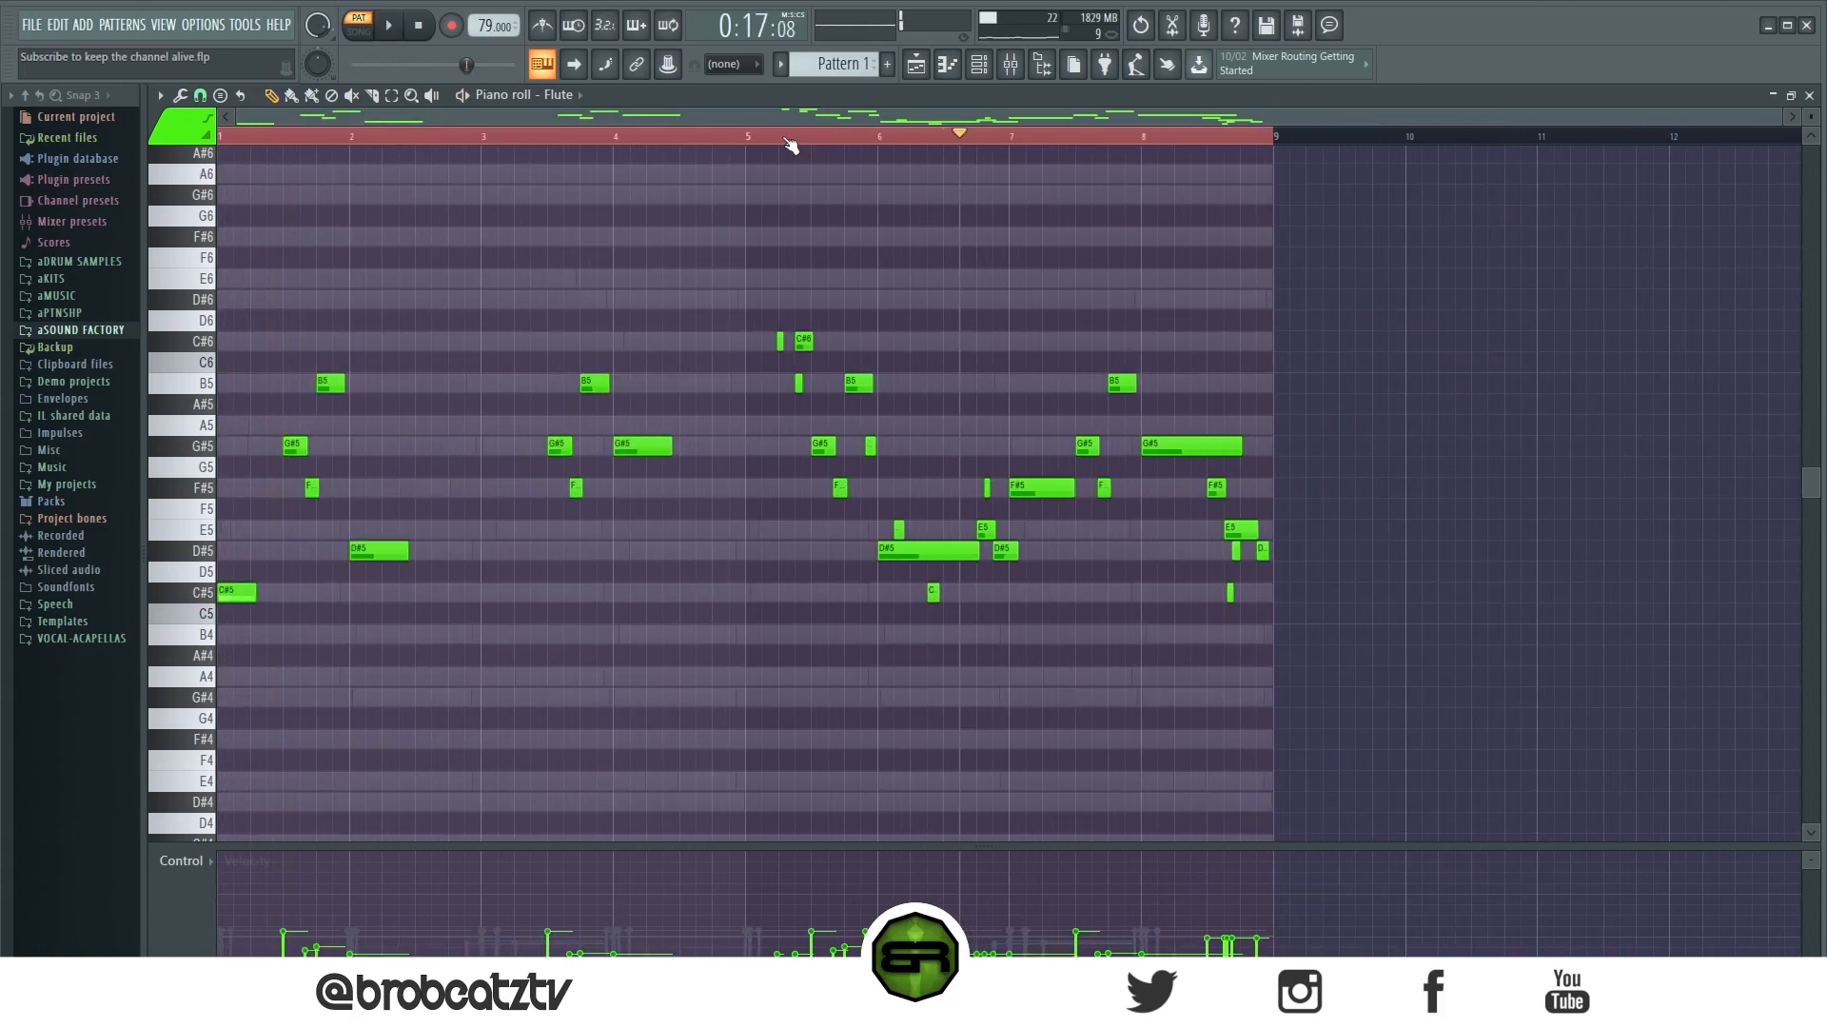
# Step: Open the Bass channel's piano roll
pyautogui.scroll(2, 693, 146)
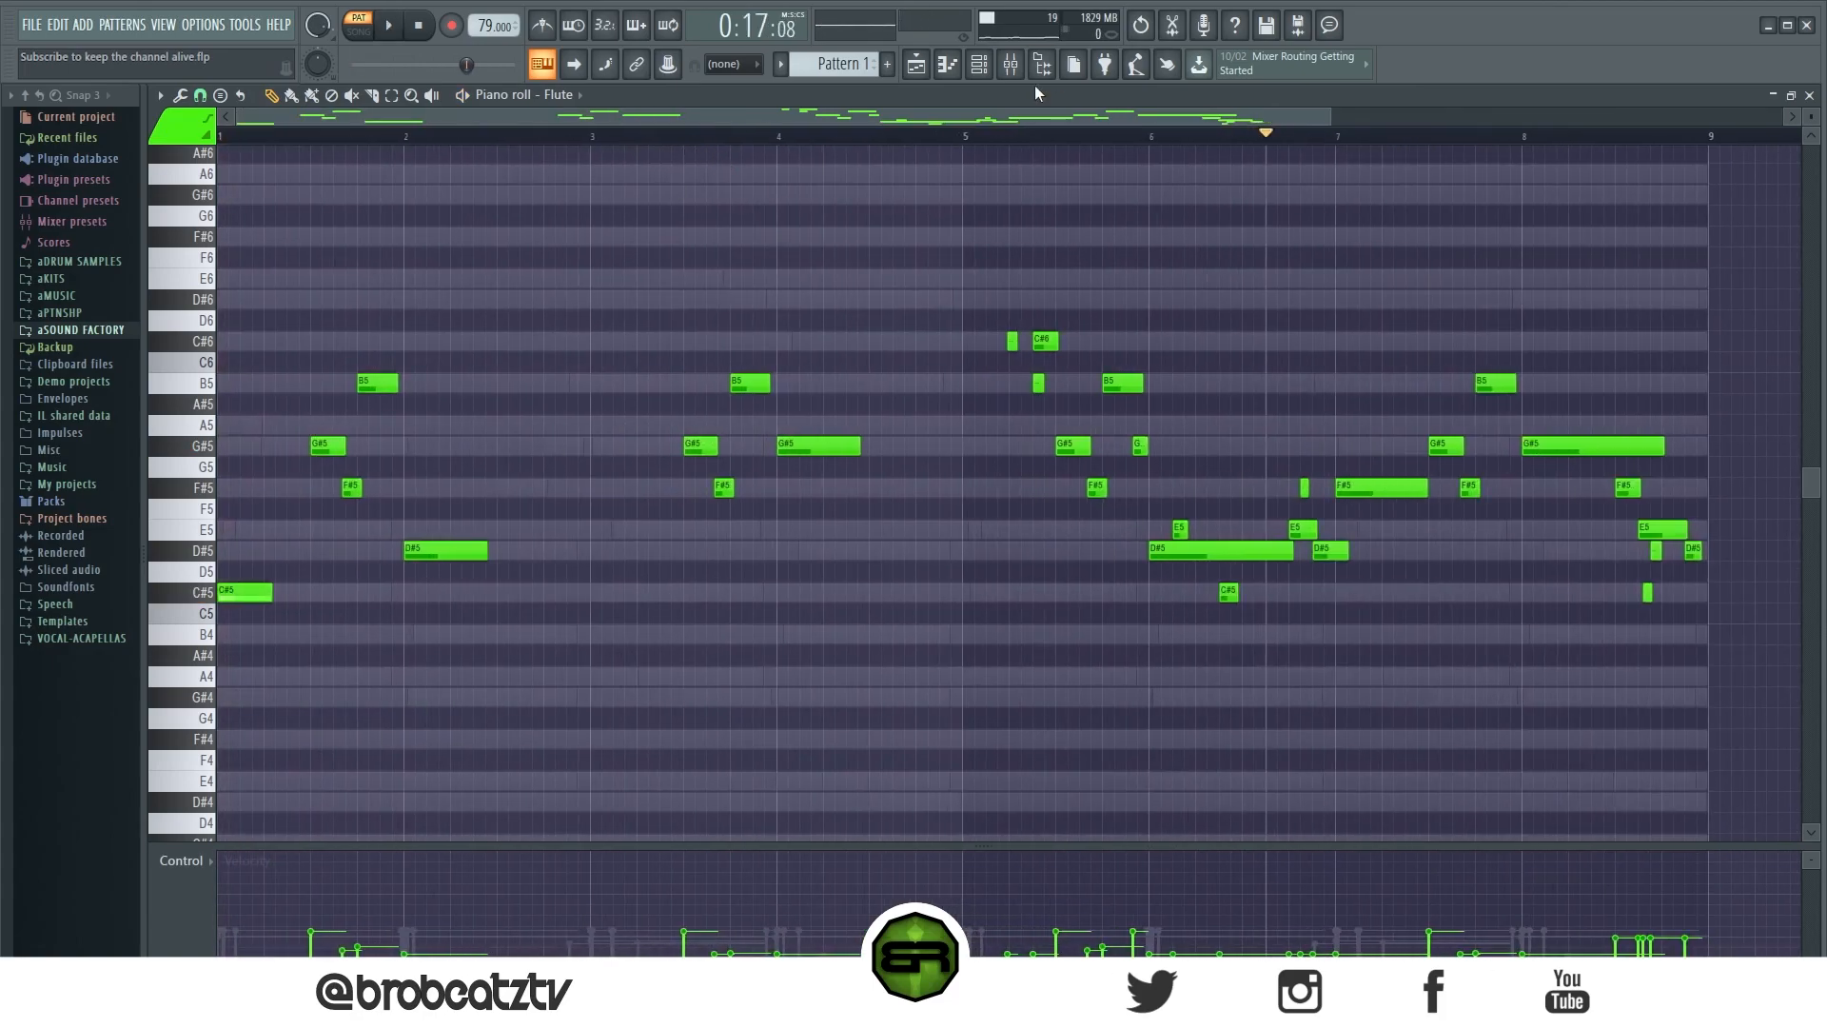
pyautogui.click(993, 68)
pyautogui.click(996, 72)
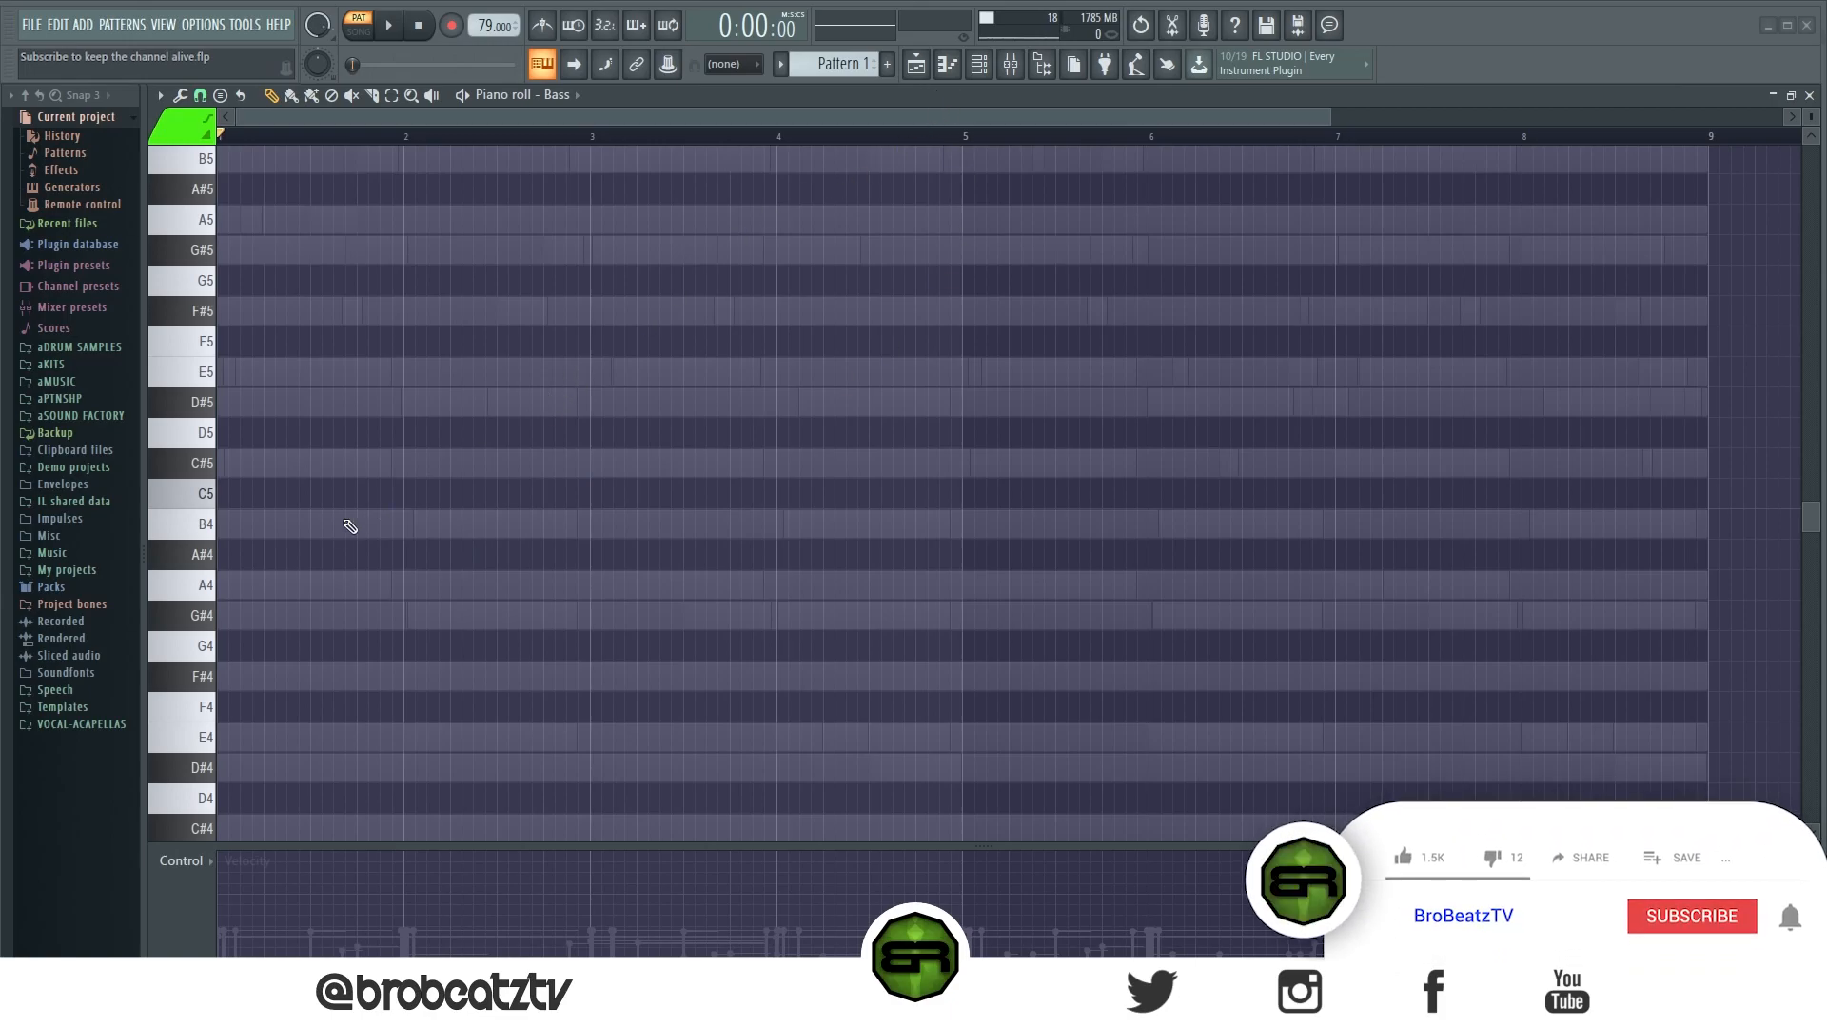
pyautogui.click(238, 523)
pyautogui.click(238, 401)
pyautogui.click(238, 312)
pyautogui.moveTo(289, 271); pyautogui.dragTo(338, 588)
pyautogui.moveTo(338, 588); pyautogui.dragTo(433, 609)
pyautogui.moveTo(466, 682); pyautogui.dragTo(206, 616)
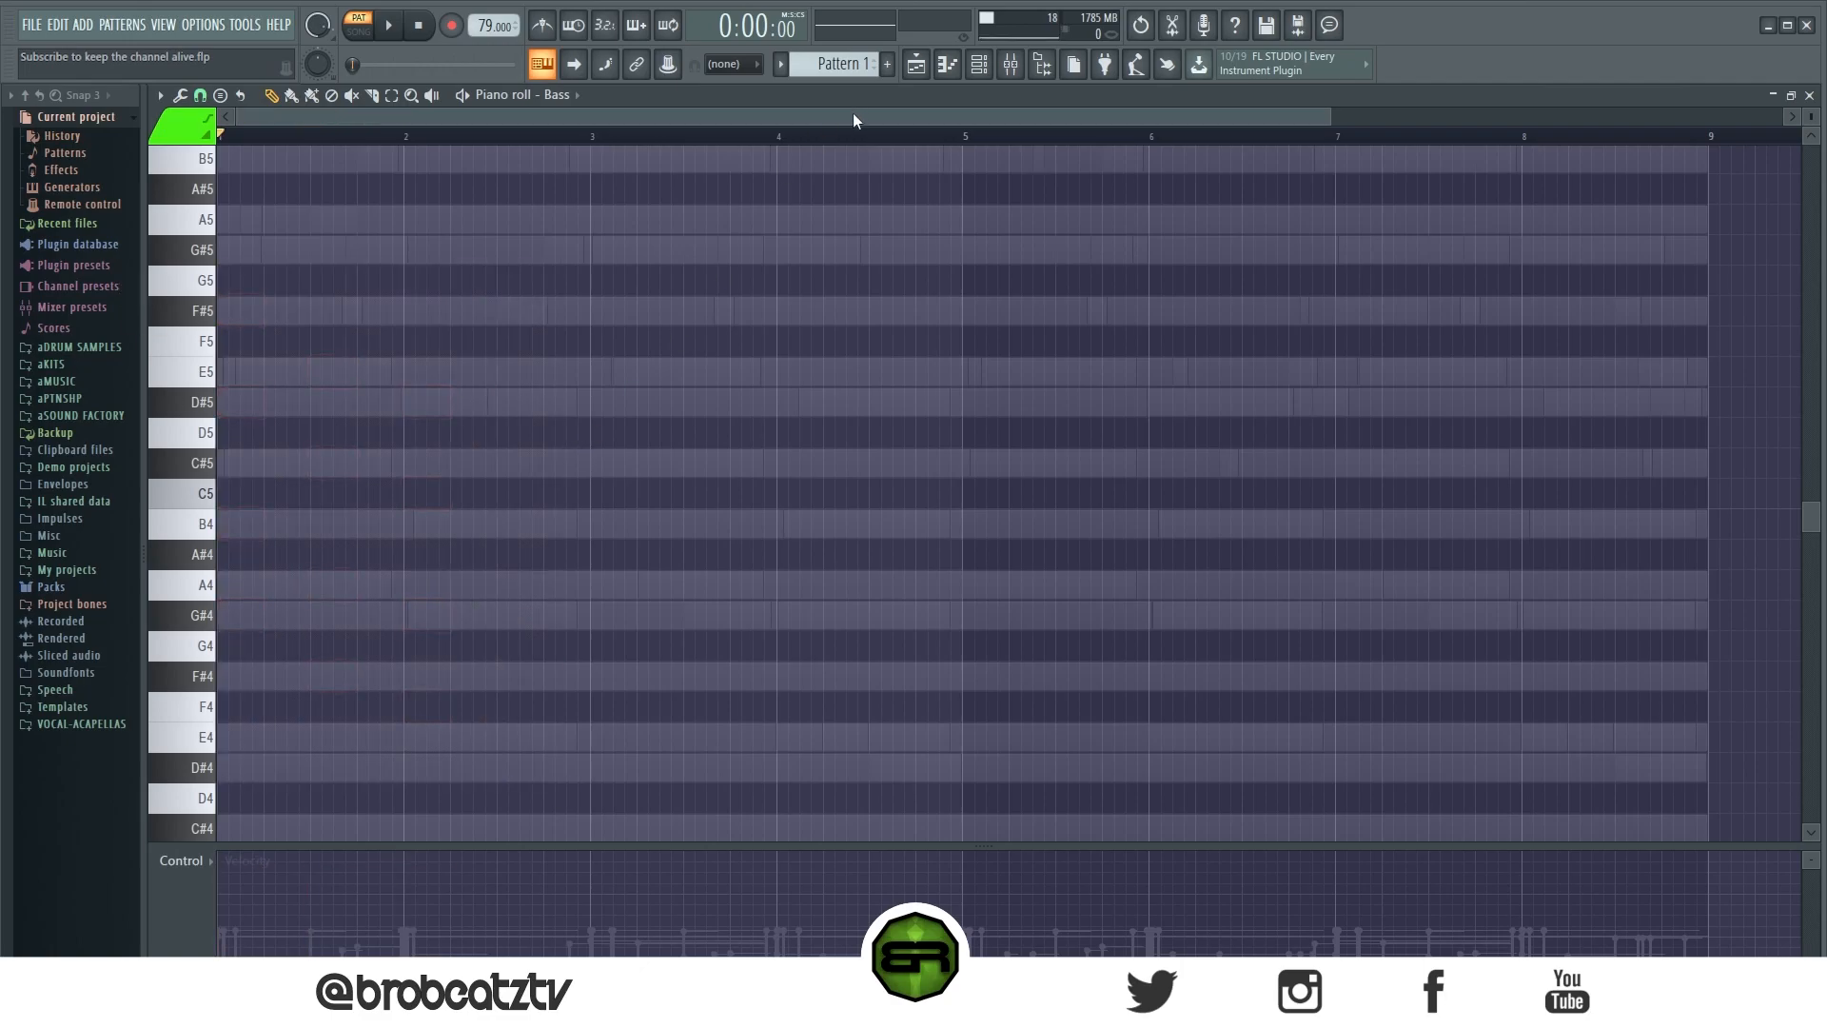
# Step: Open the Guitar piano roll and try copying the low A4 and E4 of bars 1 and 2 into bars 3 and 4
pyautogui.click(978, 68)
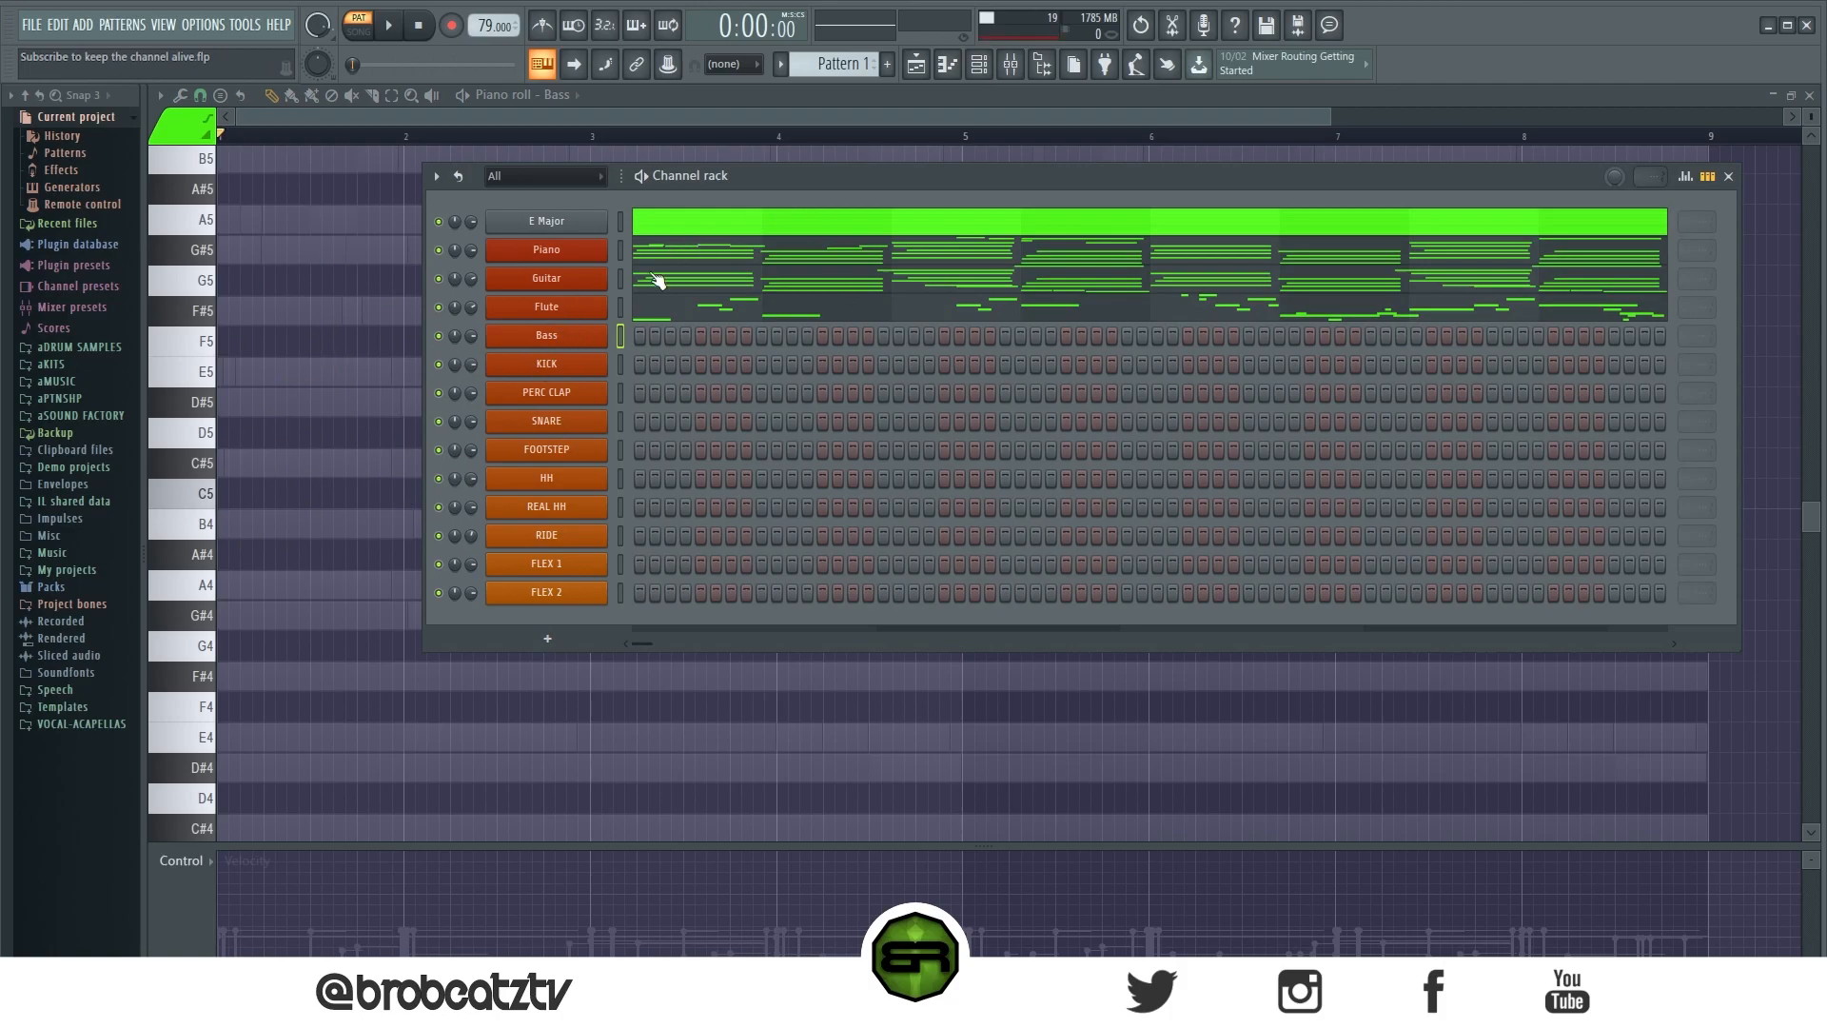
pyautogui.click(720, 271)
pyautogui.moveTo(332, 530); pyautogui.dragTo(321, 609)
pyautogui.moveTo(405, 663); pyautogui.dragTo(444, 760)
pyautogui.scroll(-2, 471, 692)
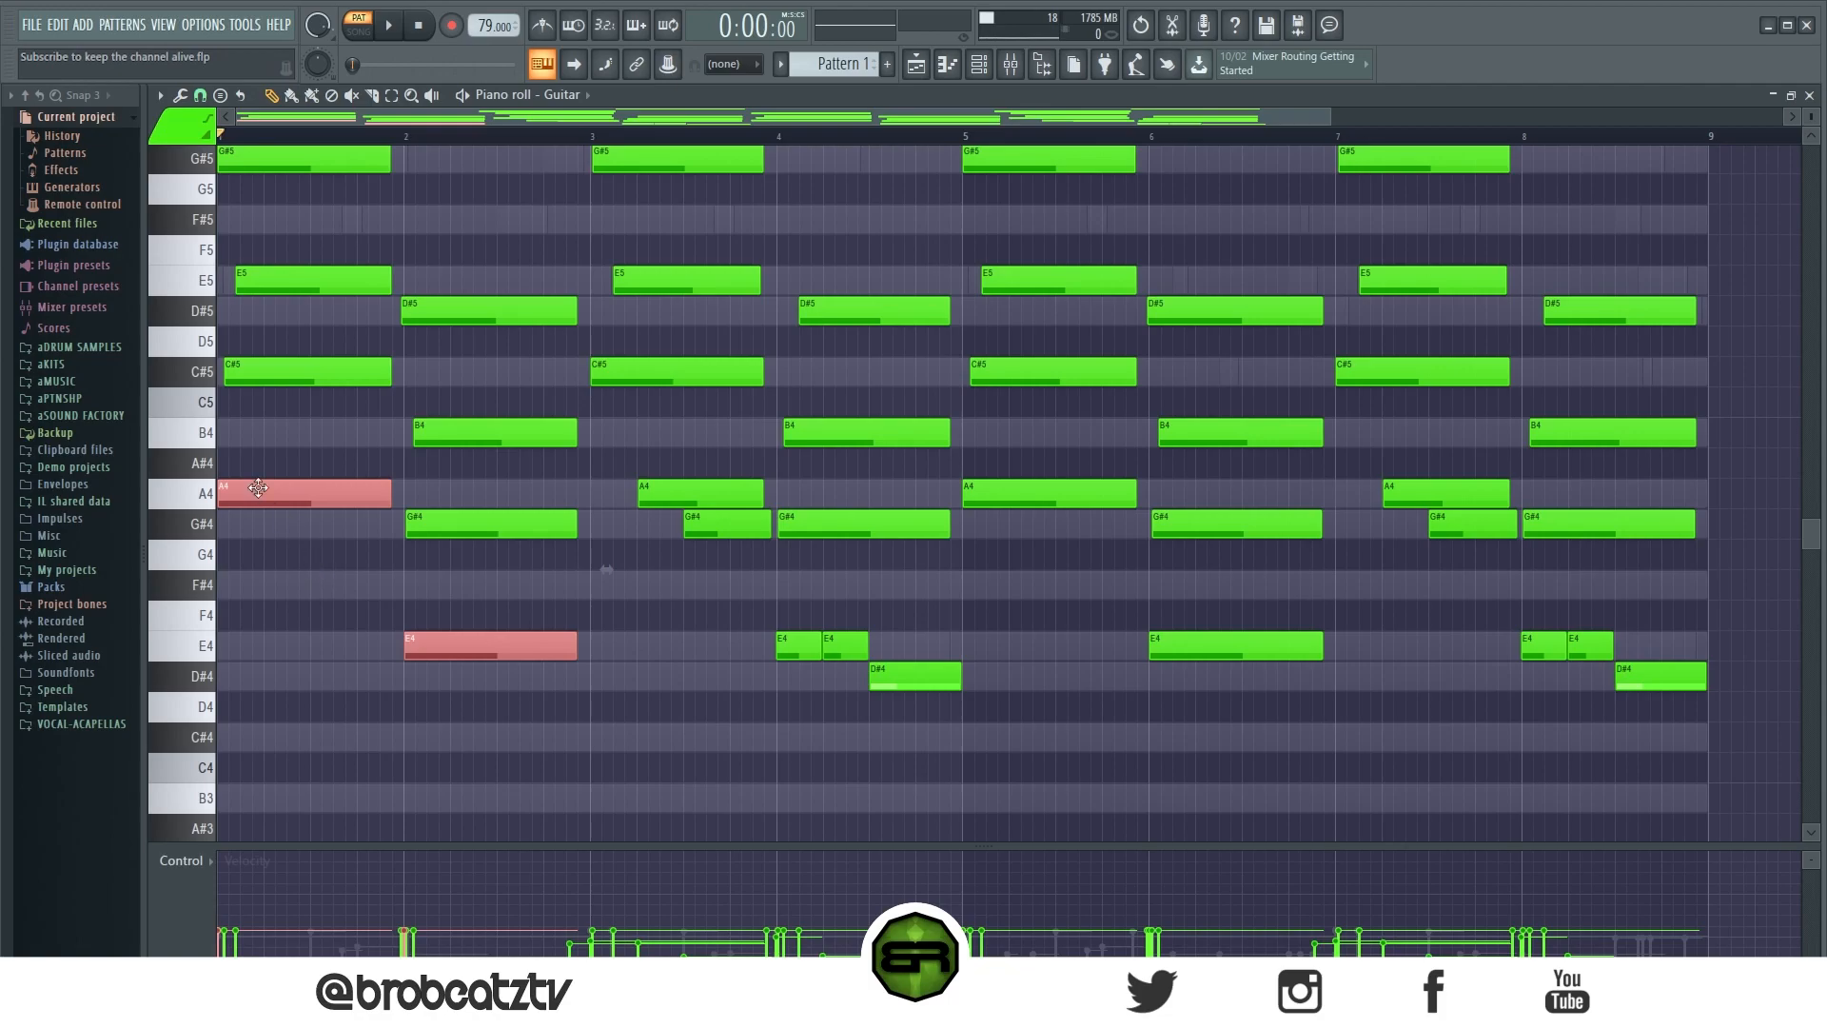
pyautogui.moveTo(258, 489); pyautogui.dragTo(635, 492)
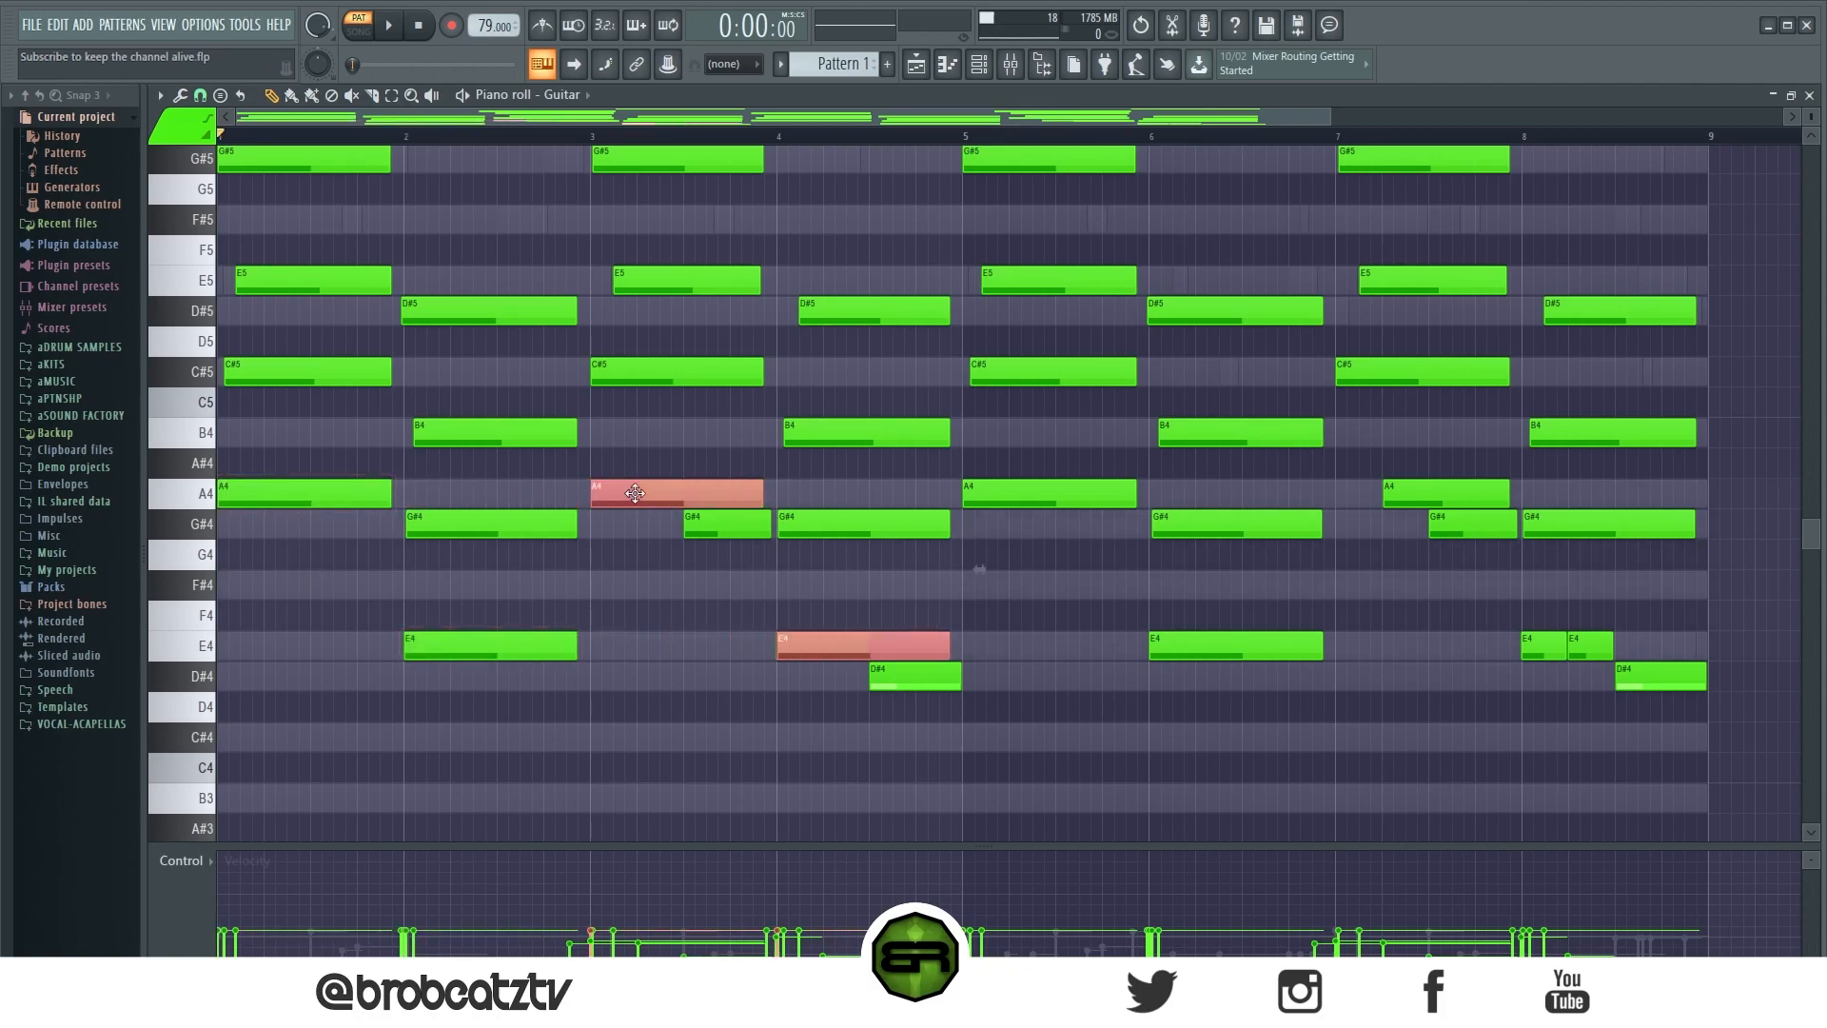
pyautogui.moveTo(634, 493); pyautogui.dragTo(252, 486)
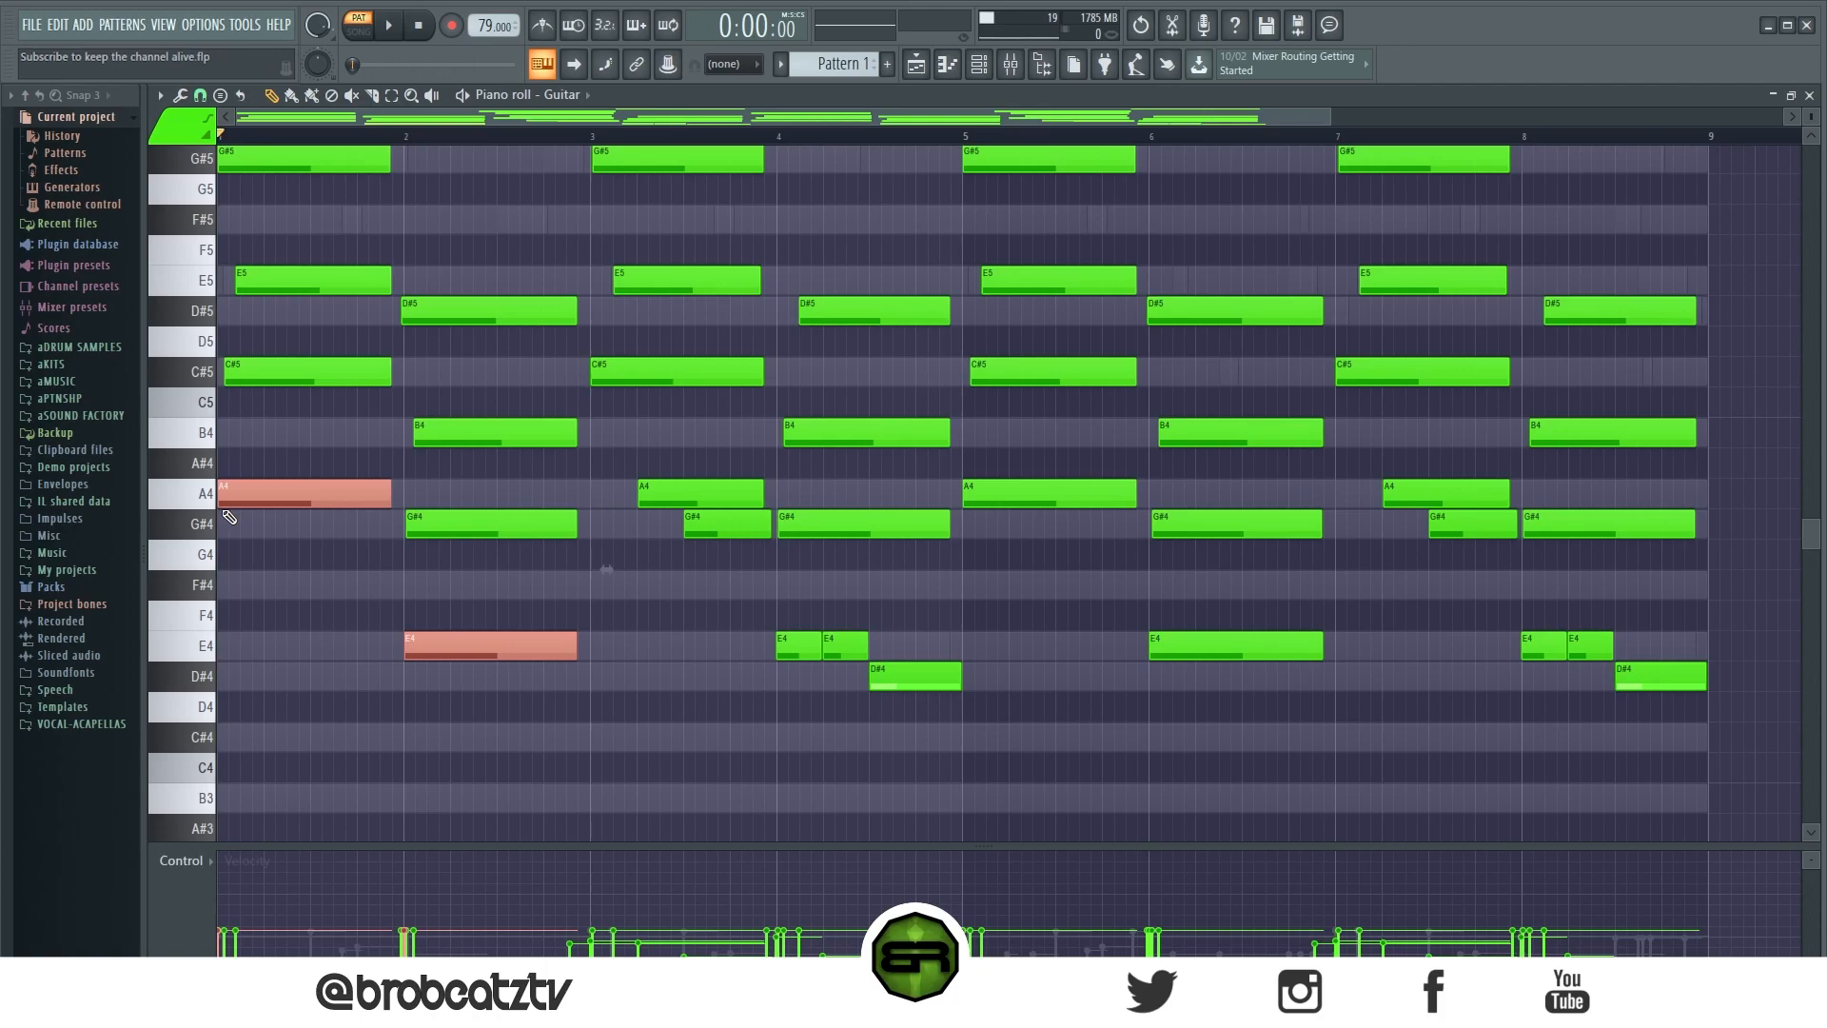
# Step: Try a copy of the low guitar notes on F#4 and C#4 in bars 1 and 2, and delete it
pyautogui.moveTo(247, 484); pyautogui.dragTo(235, 567)
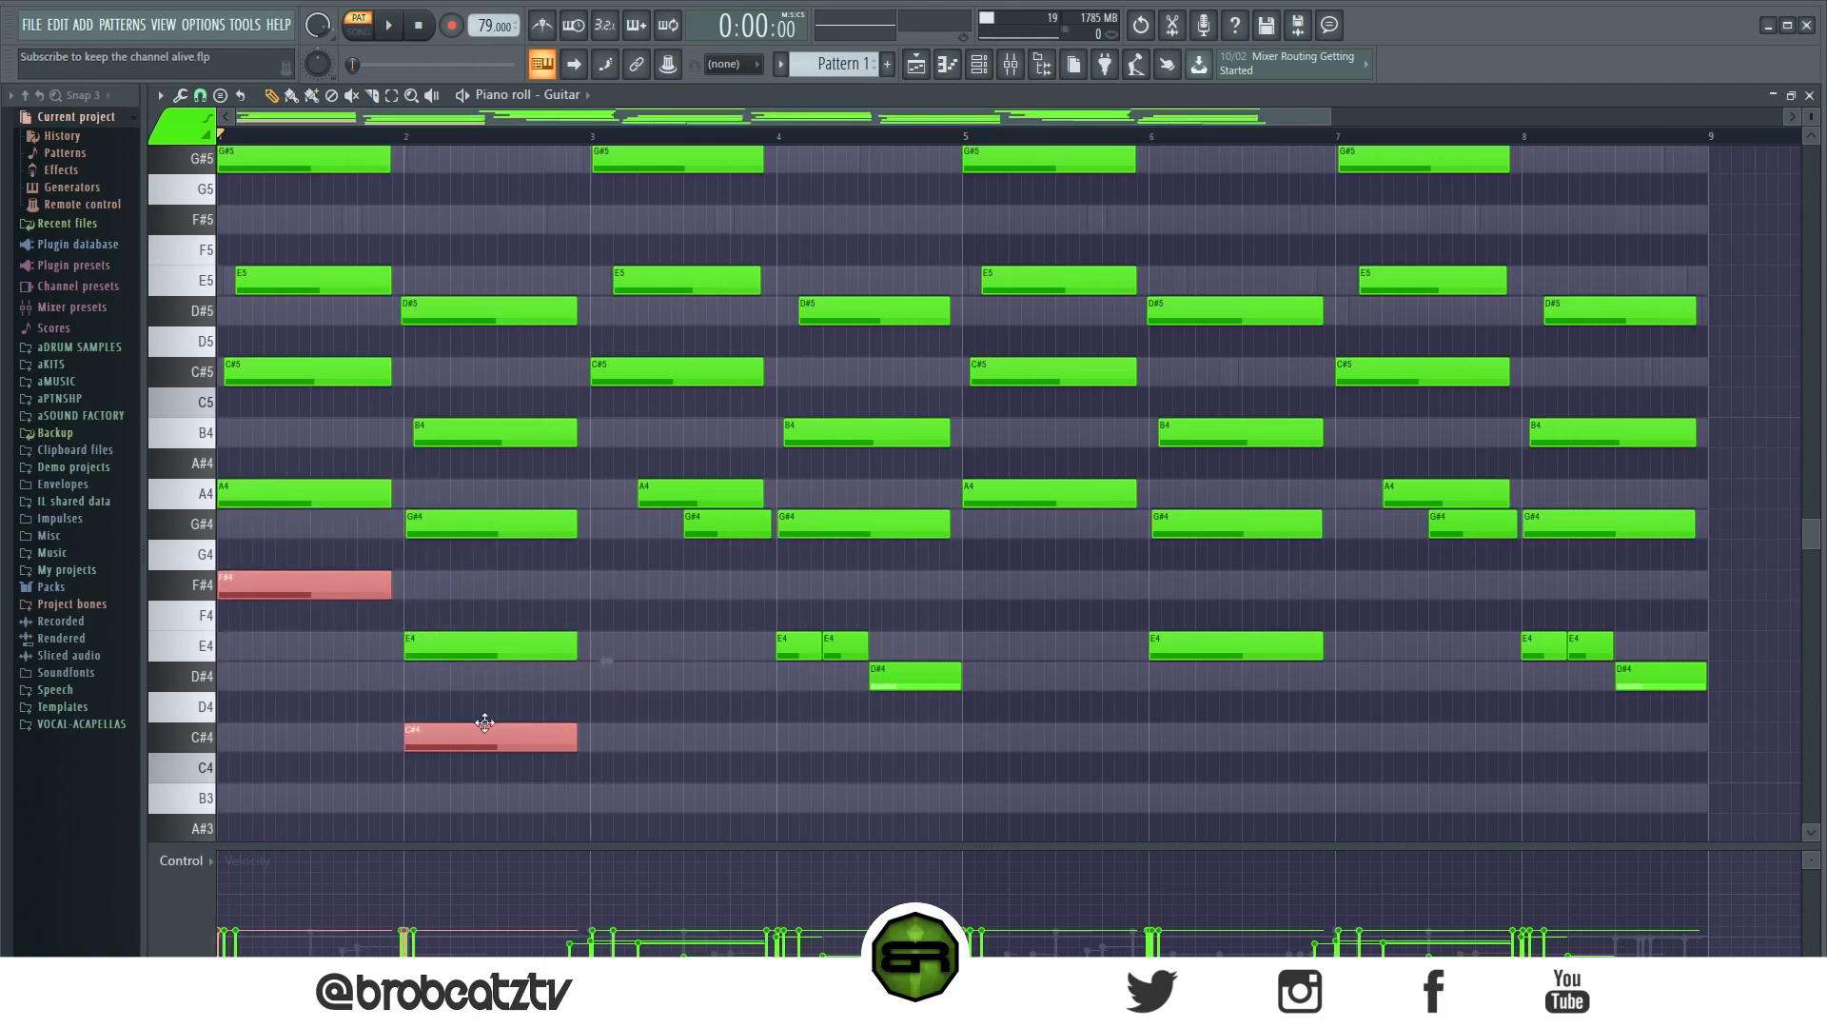
pyautogui.moveTo(349, 586); pyautogui.dragTo(291, 614)
pyautogui.press('Delete')
# Step: Copy the guitar's A4 in bar 1 and E4 in bar 2 into the Bass channel's piano roll
pyautogui.keyDown('ctrl'); pyautogui.keyDown('shift'); pyautogui.click(316, 493); pyautogui.keyUp('shift'); pyautogui.keyUp('ctrl')
pyautogui.keyDown('ctrl'); pyautogui.keyDown('shift'); pyautogui.click(524, 654); pyautogui.keyUp('shift'); pyautogui.keyUp('ctrl')
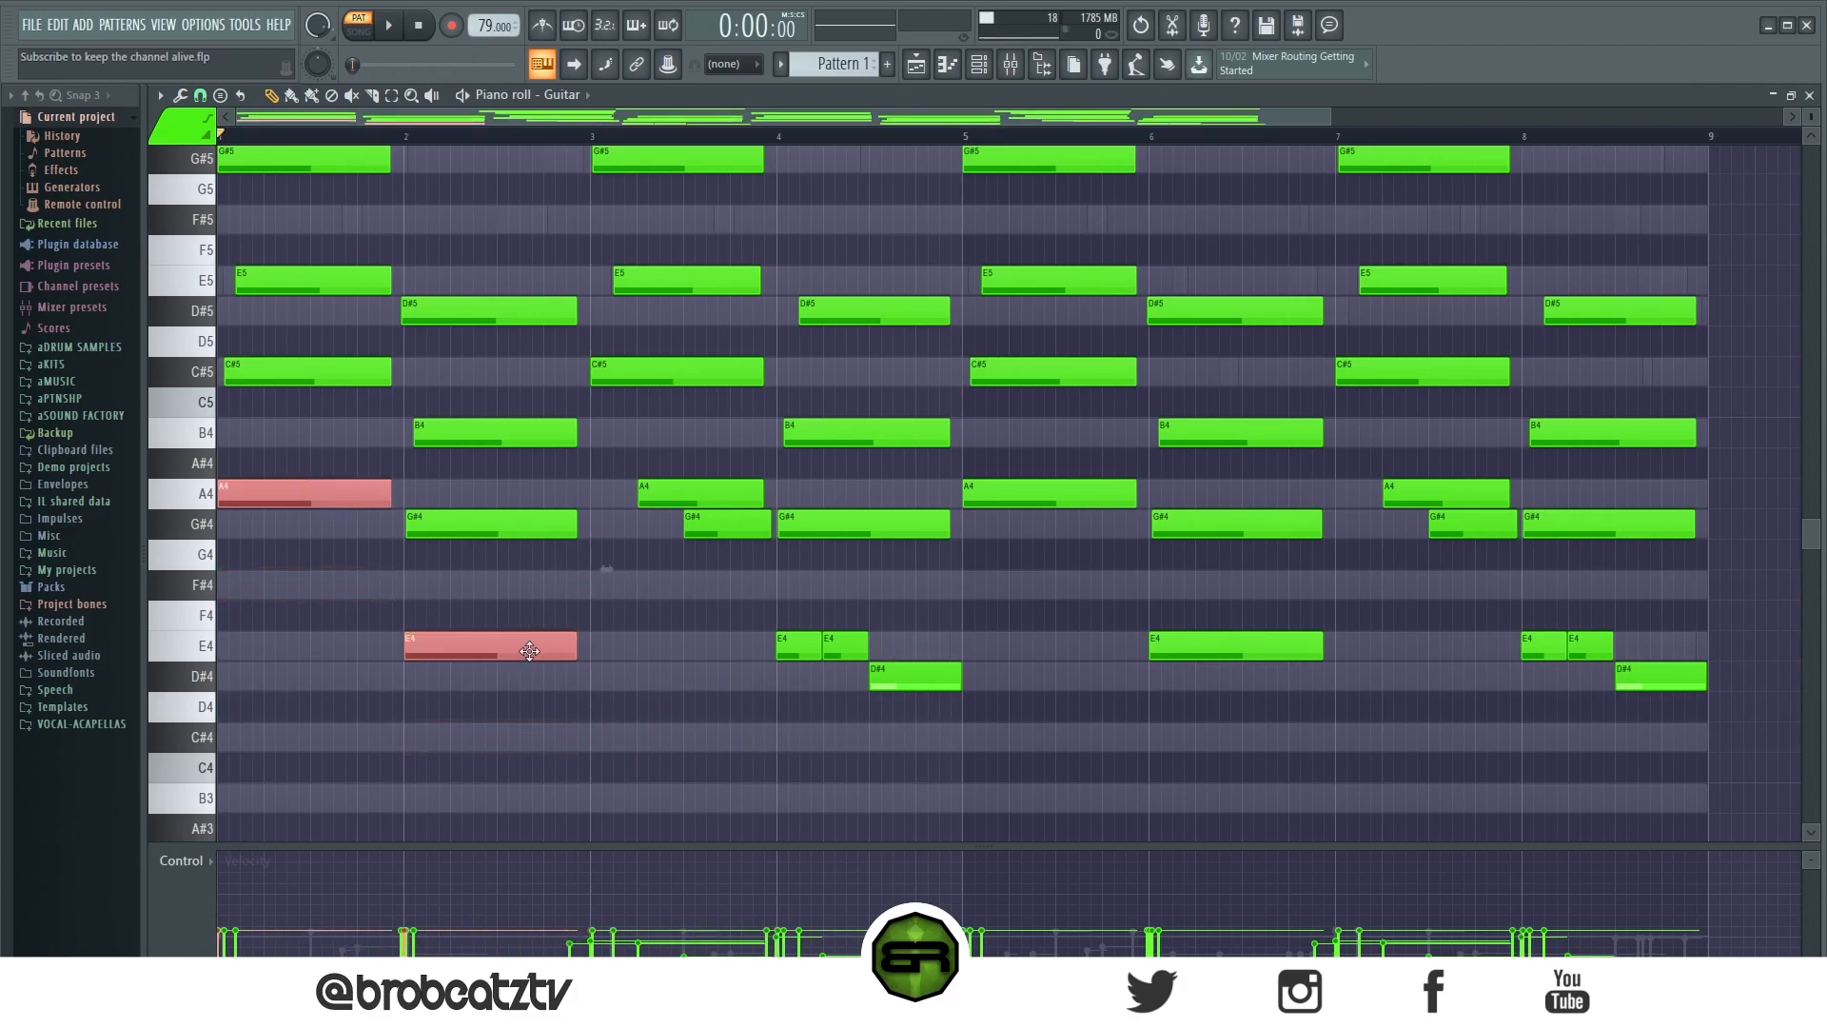
pyautogui.click(948, 64)
pyautogui.rightClick(619, 328)
pyautogui.click(626, 335)
pyautogui.hotkey('ctrl', 'v')
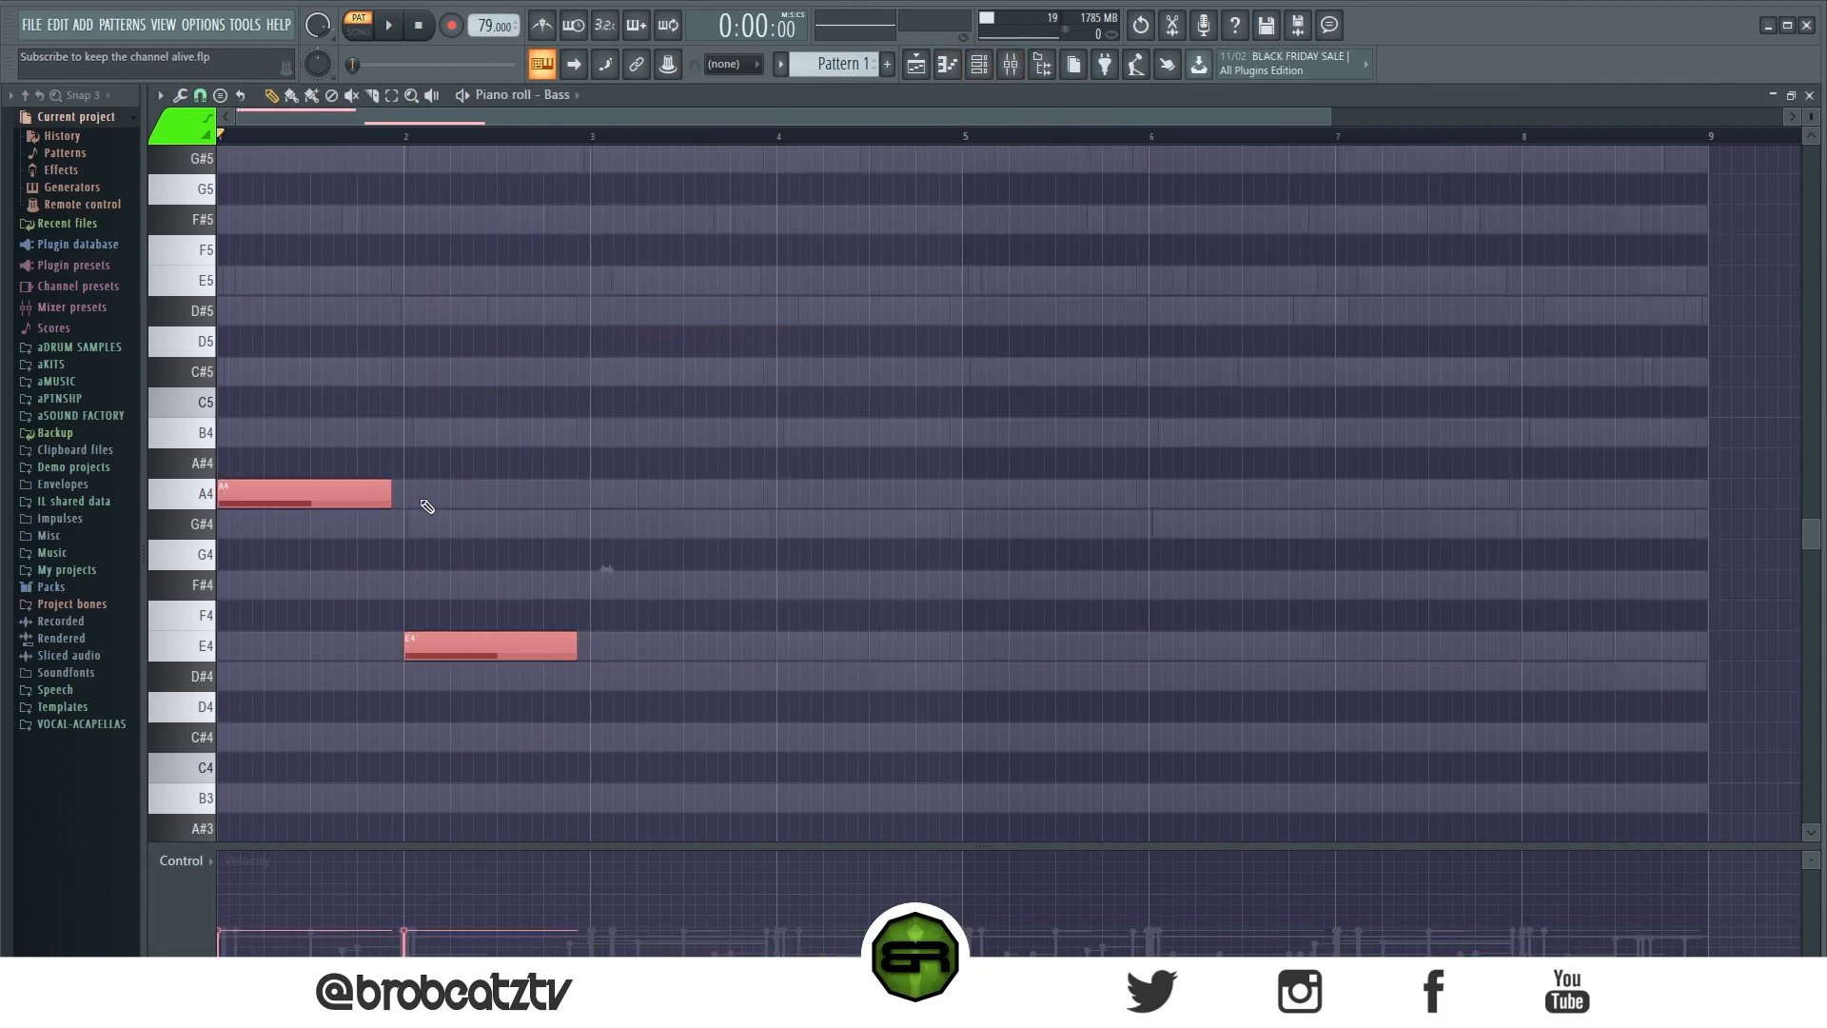
# Step: Play the bass and copy its two notes into bars 3 and 4 as F#4 and C#4
pyautogui.press('space')
pyautogui.scroll(-1, 543, 469)
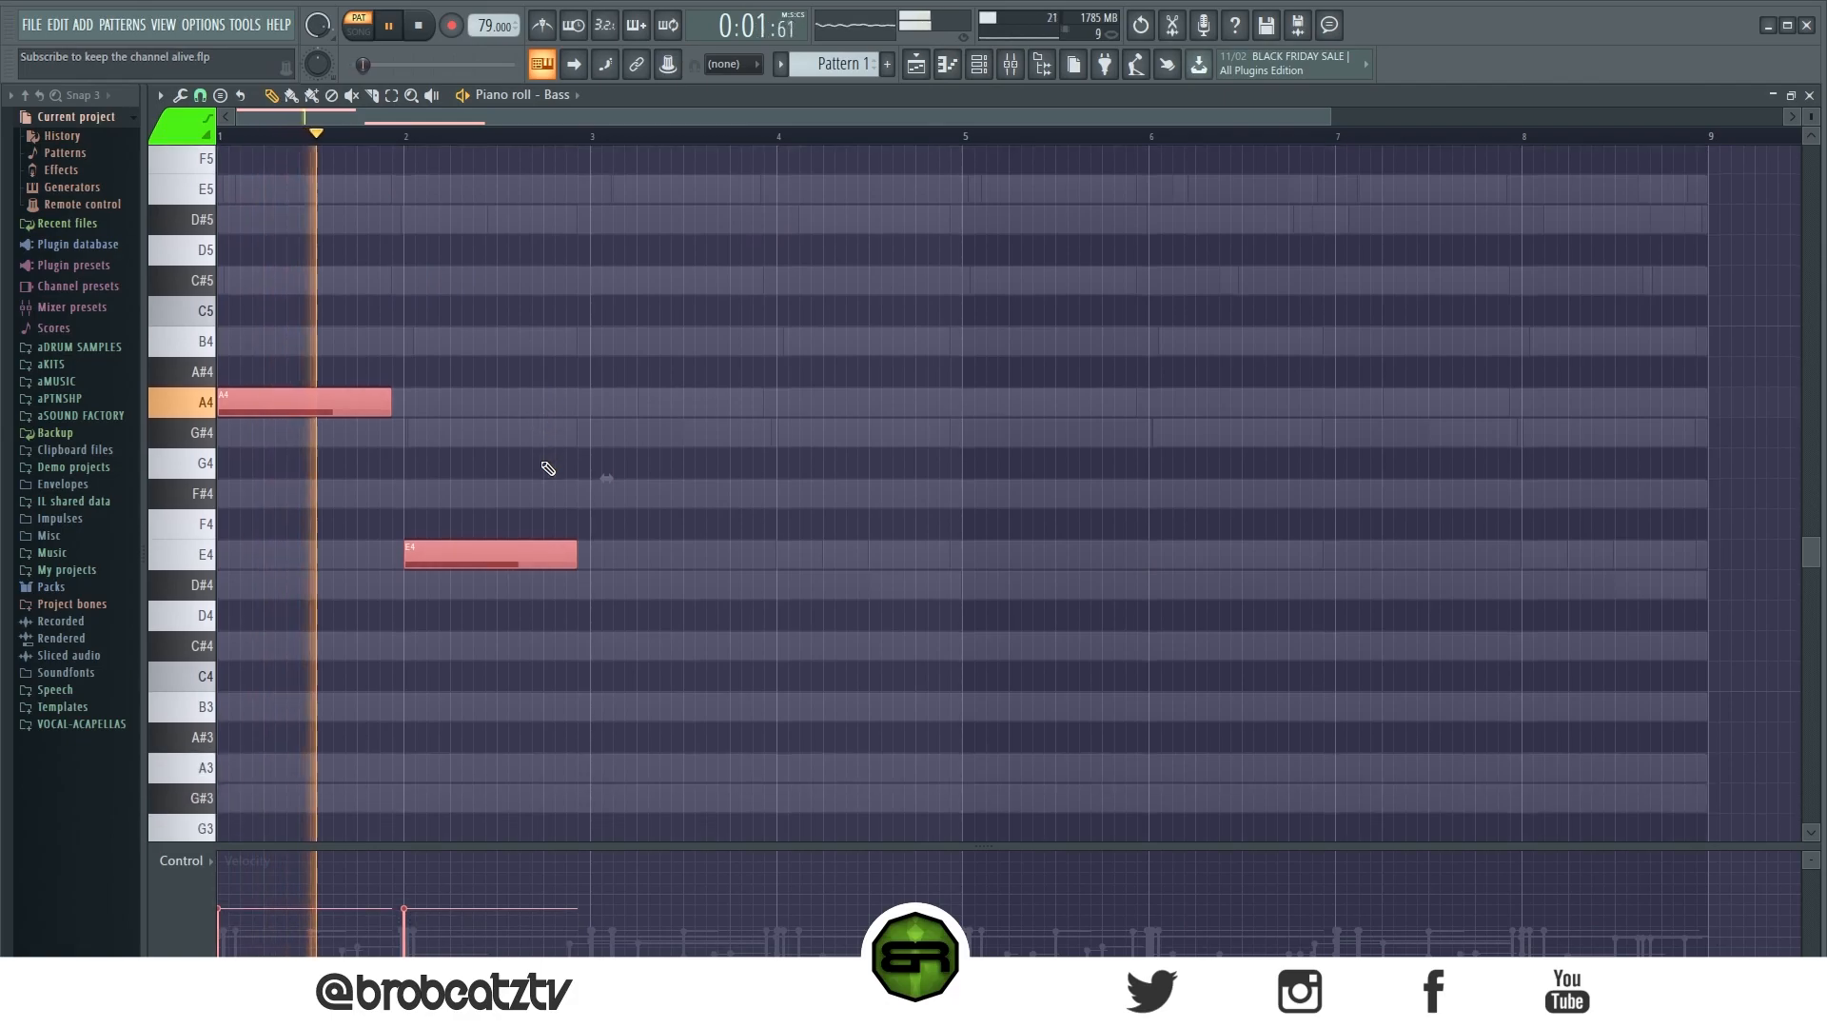
pyautogui.moveTo(357, 409); pyautogui.dragTo(730, 503)
pyautogui.hotkey('ctrl', 'd')
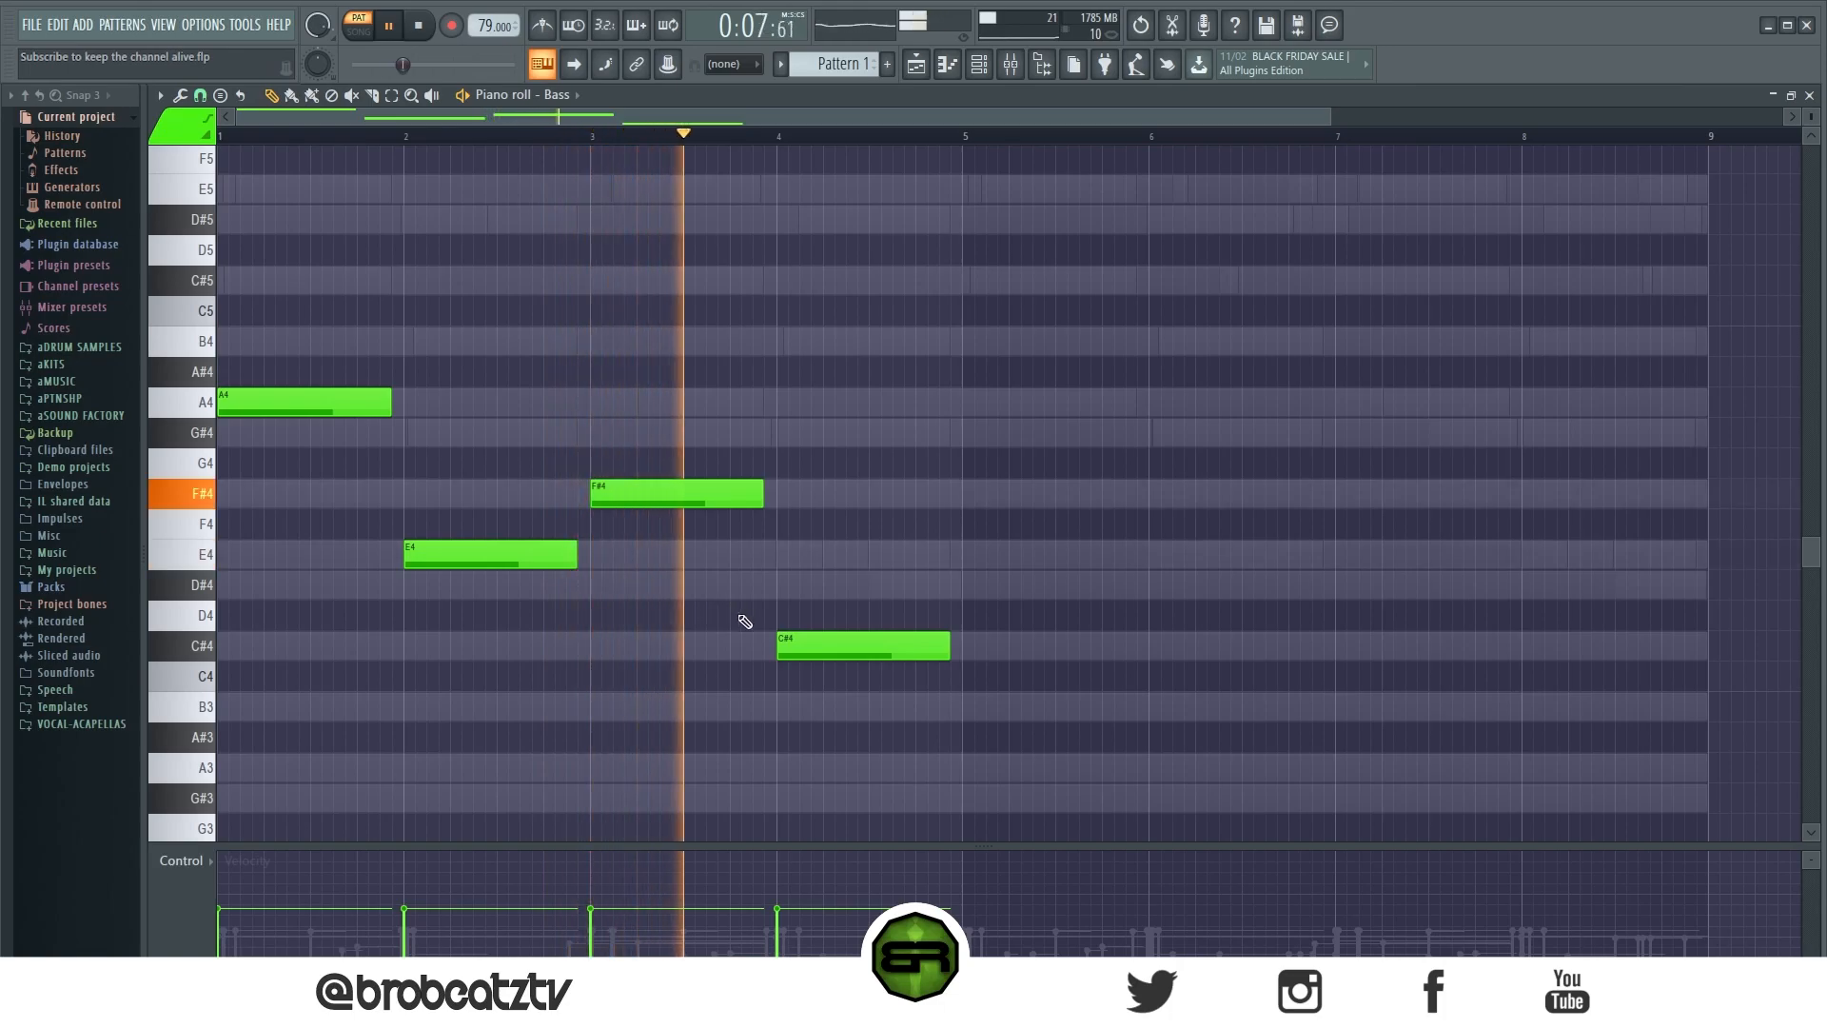
pyautogui.click(799, 642)
pyautogui.hotkey('ctrl', 'd')
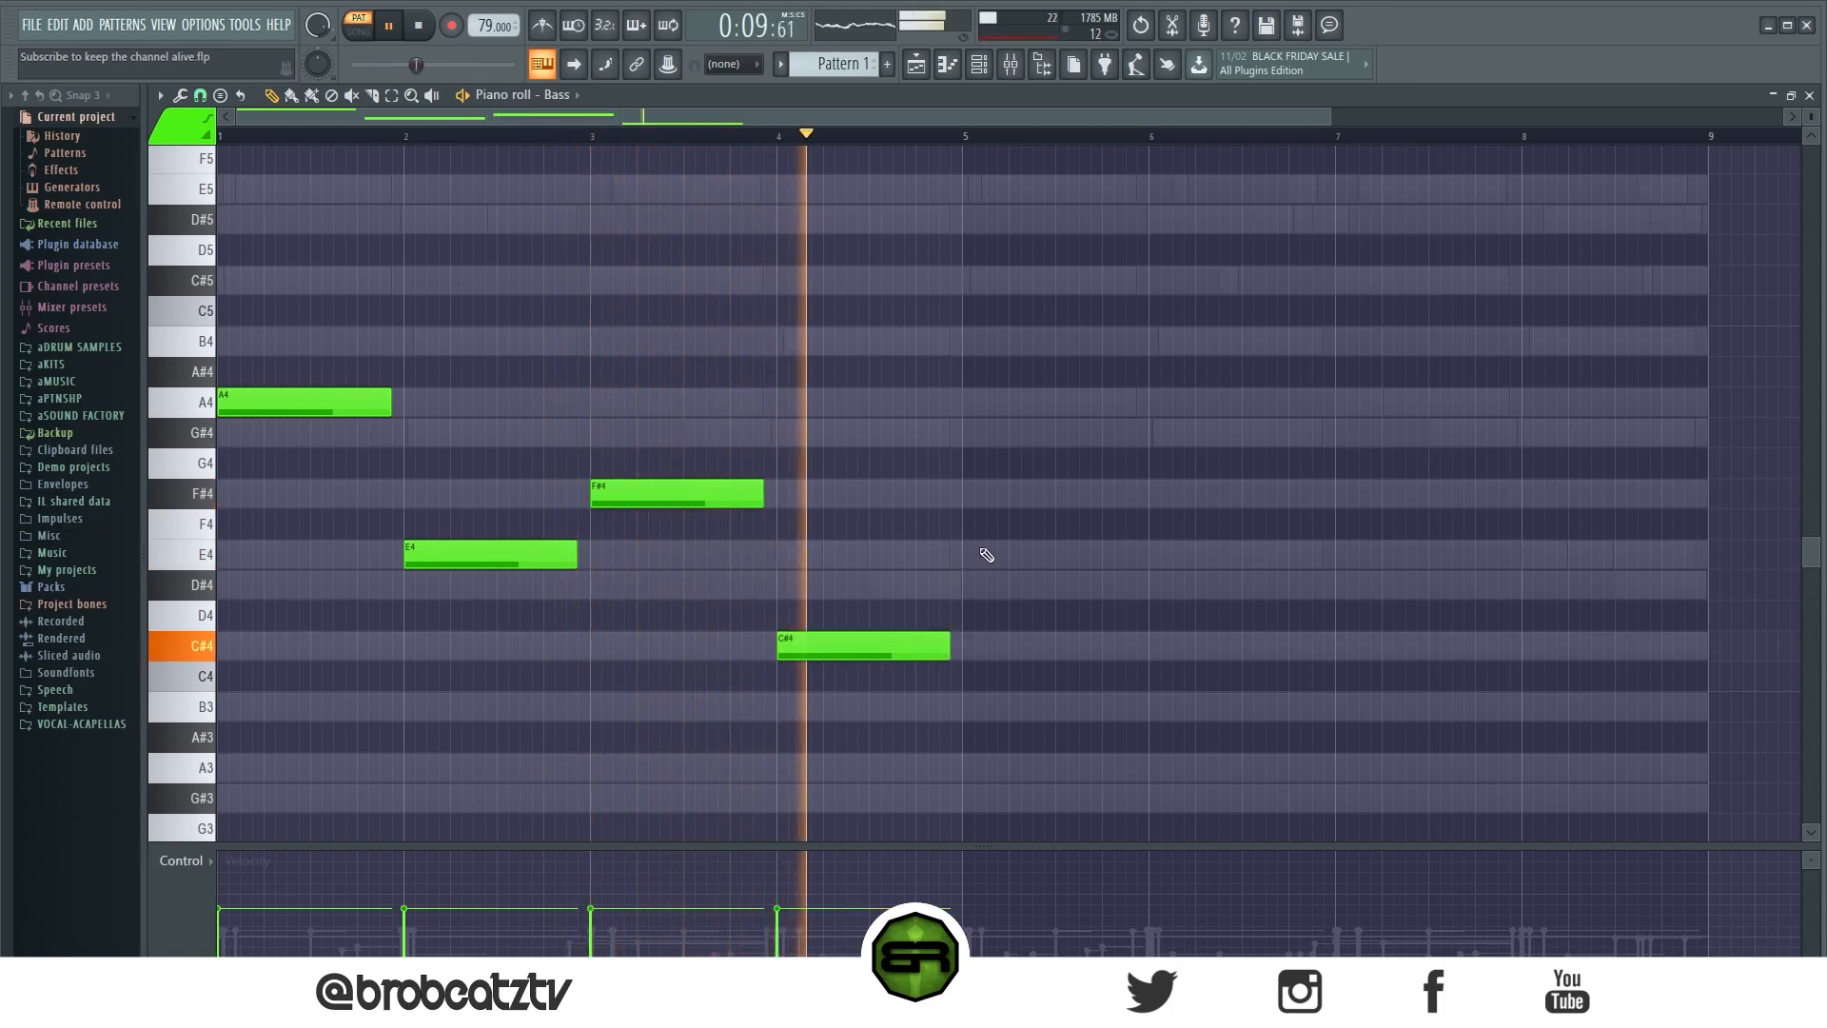
# Step: Stop playback and delete all the bass notes
pyautogui.press('space')
pyautogui.hotkey('ctrl', 'a')
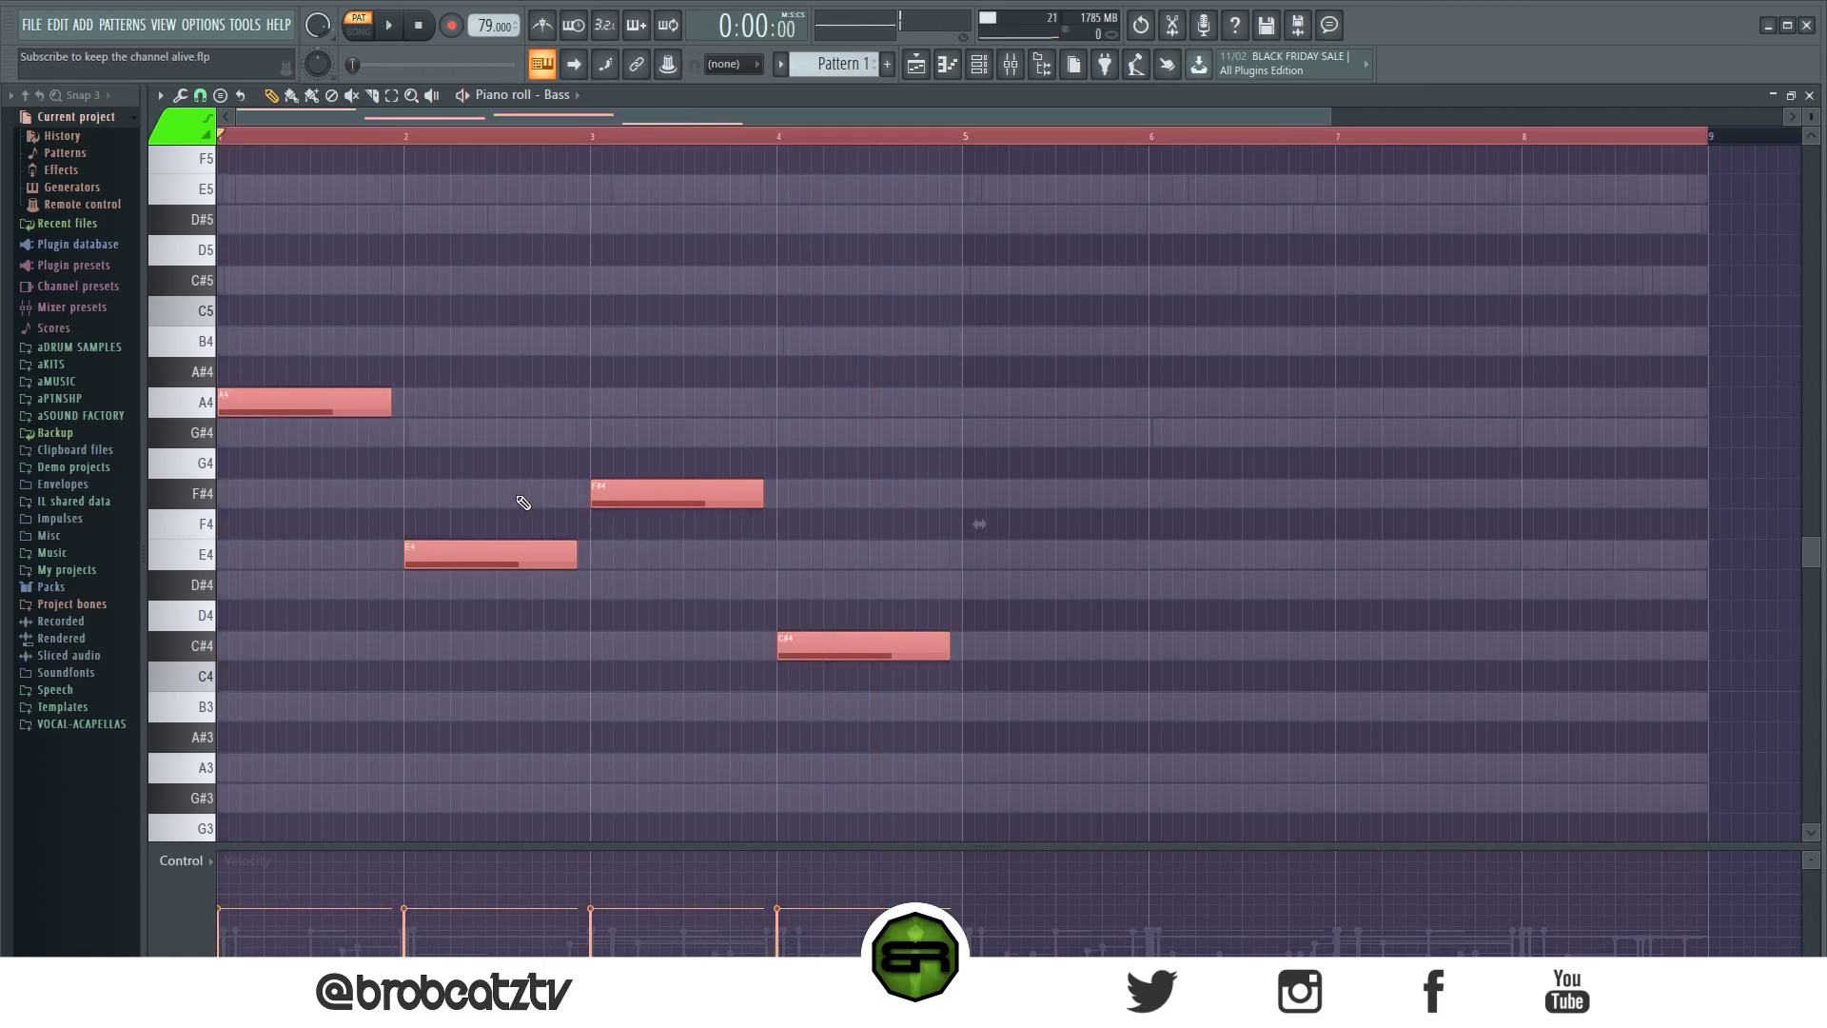
pyautogui.press('Delete')
# Step: Draw bass notes about one bar long on F#4, G#4, F#4 and A4 in bars 1 to 4
pyautogui.click(315, 495)
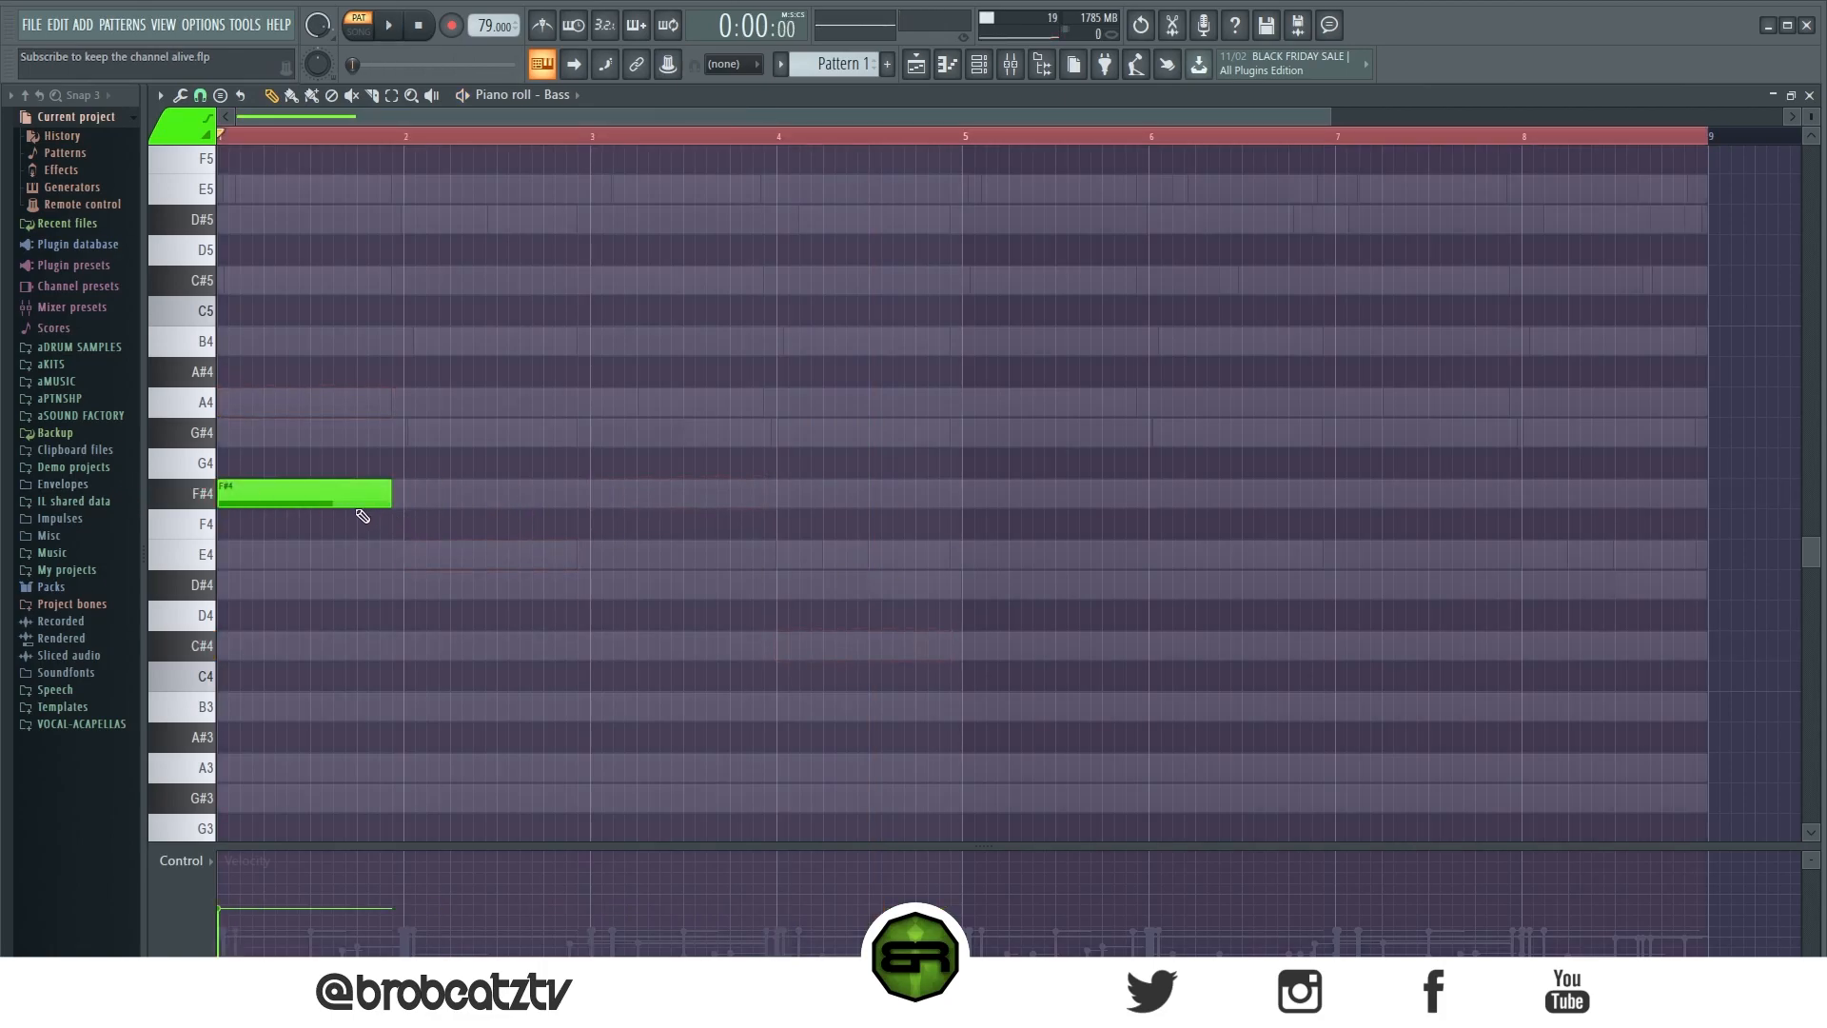
pyautogui.click(604, 497)
pyautogui.moveTo(740, 537)
pyautogui.mouseDown()
pyautogui.moveTo(297, 494)
pyautogui.moveTo(496, 428)
pyautogui.mouseUp()
pyautogui.keyDown('ctrl'); pyautogui.click(539, 512); pyautogui.keyUp('ctrl')
pyautogui.click(842, 400)
pyautogui.rightClick(876, 393)
pyautogui.moveTo(850, 424); pyautogui.dragTo(941, 407)
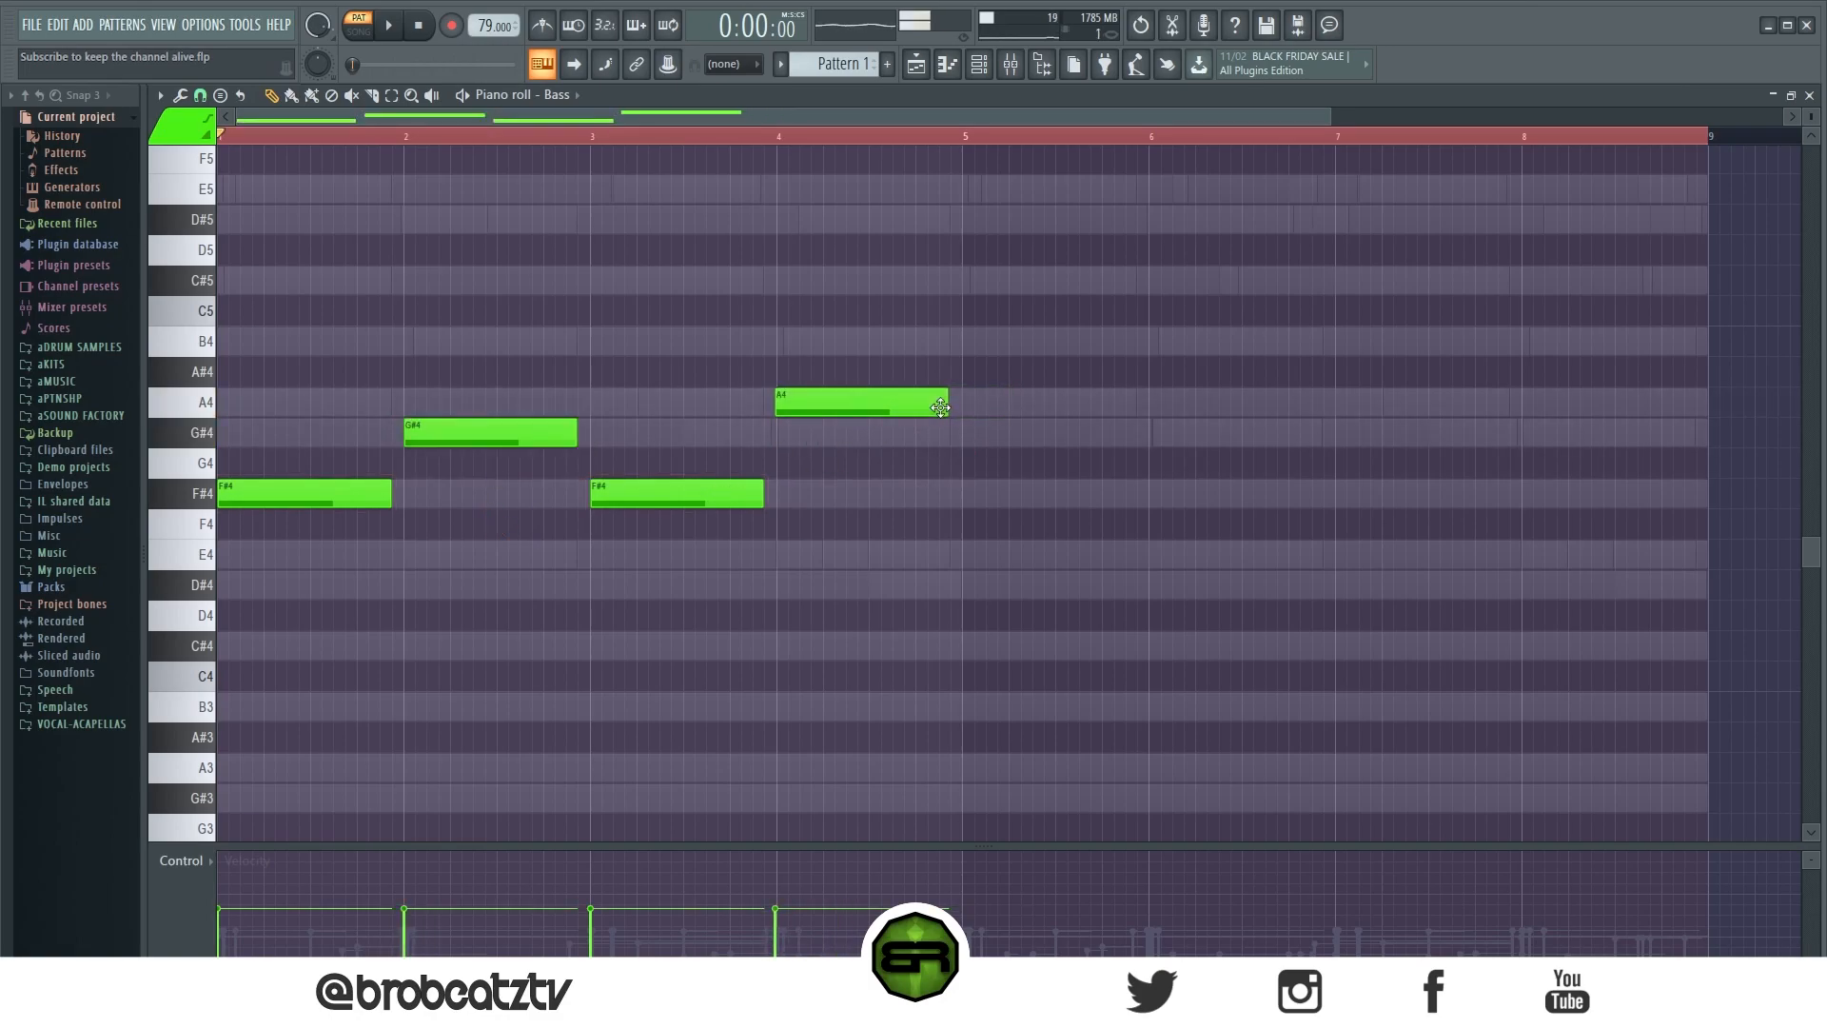
# Step: Shorten the A4 in bar 4 to make room for a one-beat B4 on beat 4, and quantize all the bass notes
pyautogui.click(919, 343)
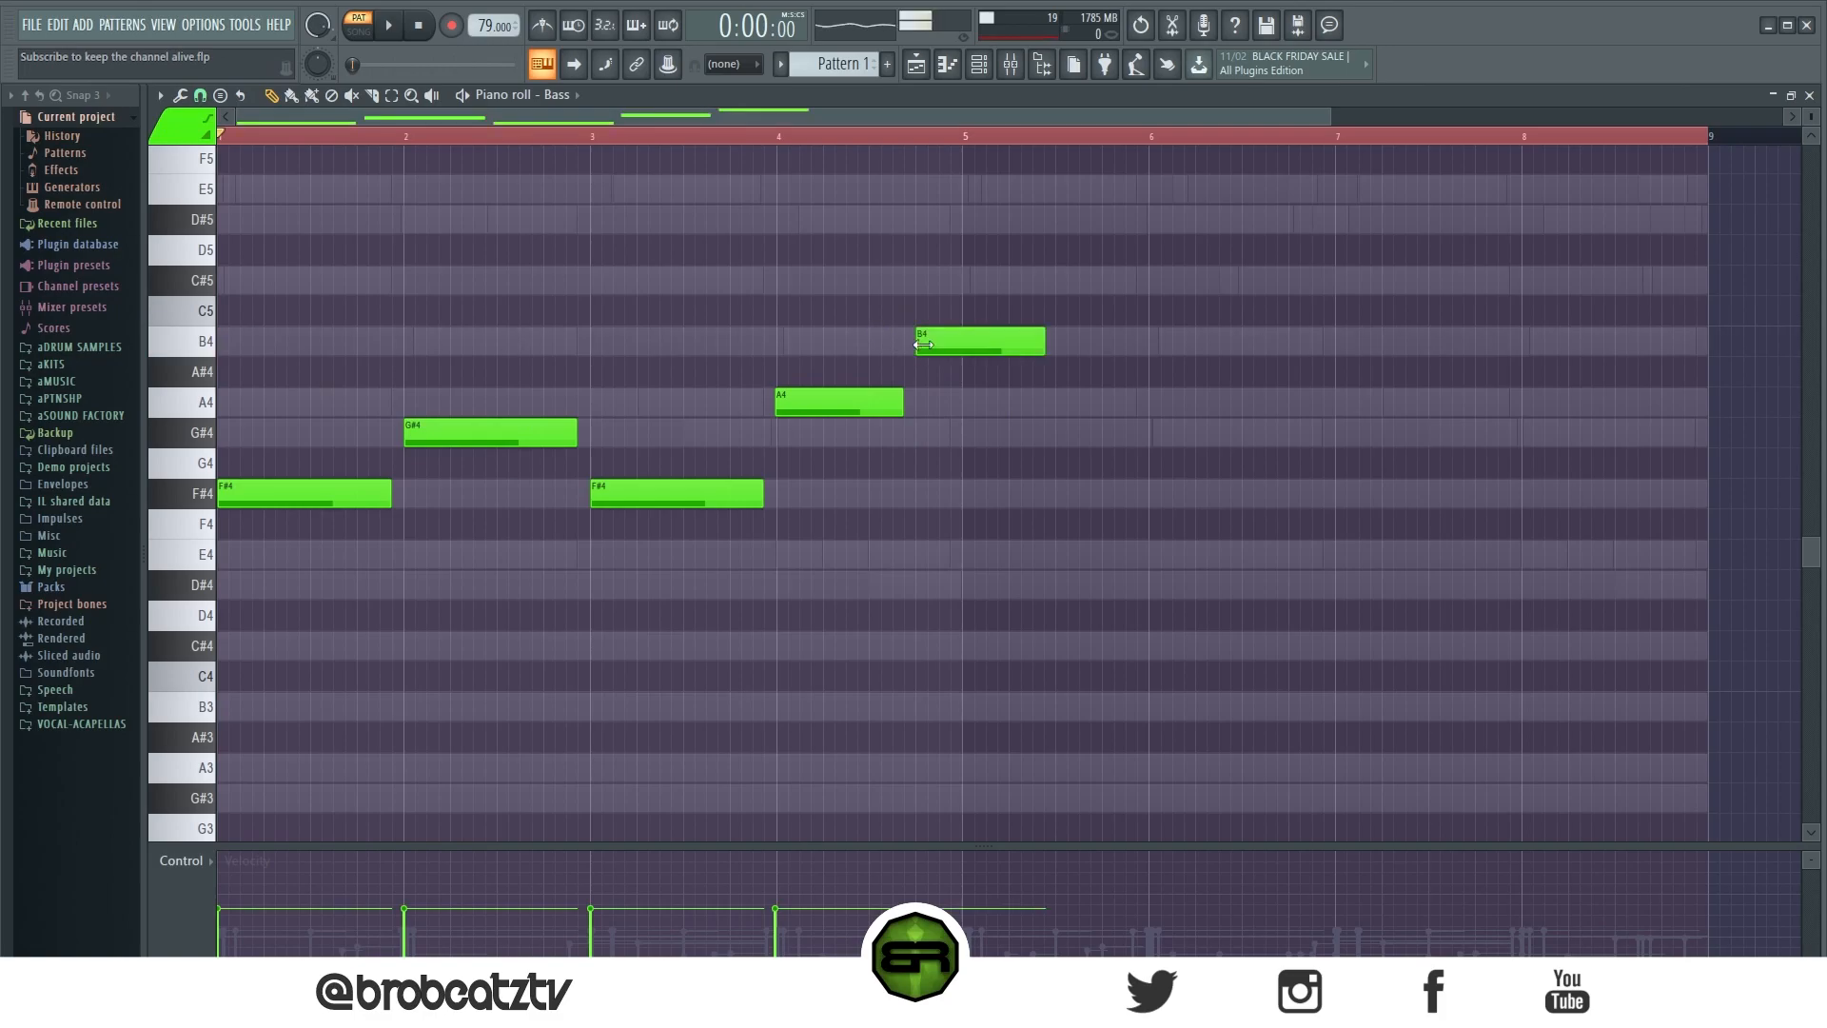
pyautogui.moveTo(1041, 344); pyautogui.dragTo(964, 391)
pyautogui.keyDown('ctrl'); pyautogui.click(919, 353); pyautogui.keyUp('ctrl')
pyautogui.keyDown('ctrl'); pyautogui.click(1008, 442); pyautogui.keyUp('ctrl')
pyautogui.moveTo(1049, 267); pyautogui.dragTo(571, 540)
pyautogui.hotkey('ctrl', 'a')
pyautogui.hotkey('ctrl', 'q')
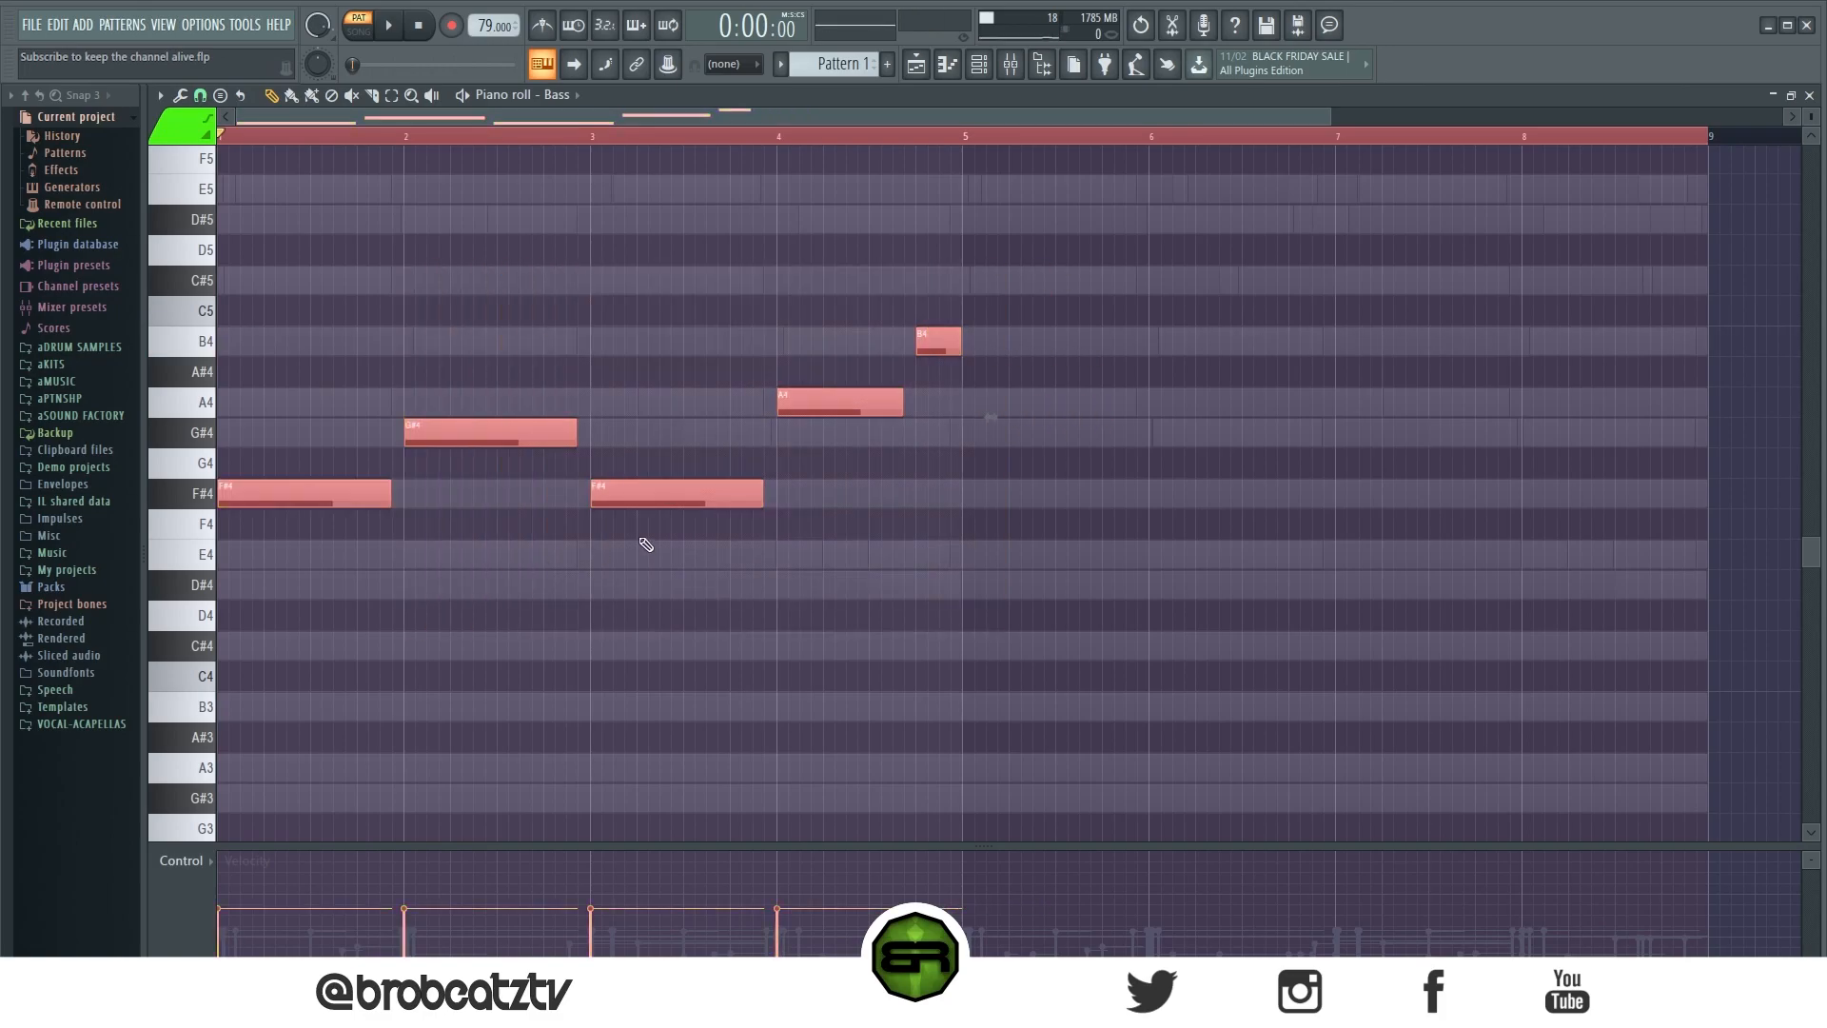
# Step: Play the bass line and lengthen its notes so that each one ends where the next begins
pyautogui.scroll(-2, 750, 567)
pyautogui.keyDown('ctrl'); pyautogui.click(656, 409); pyautogui.keyUp('ctrl')
pyautogui.press('space')
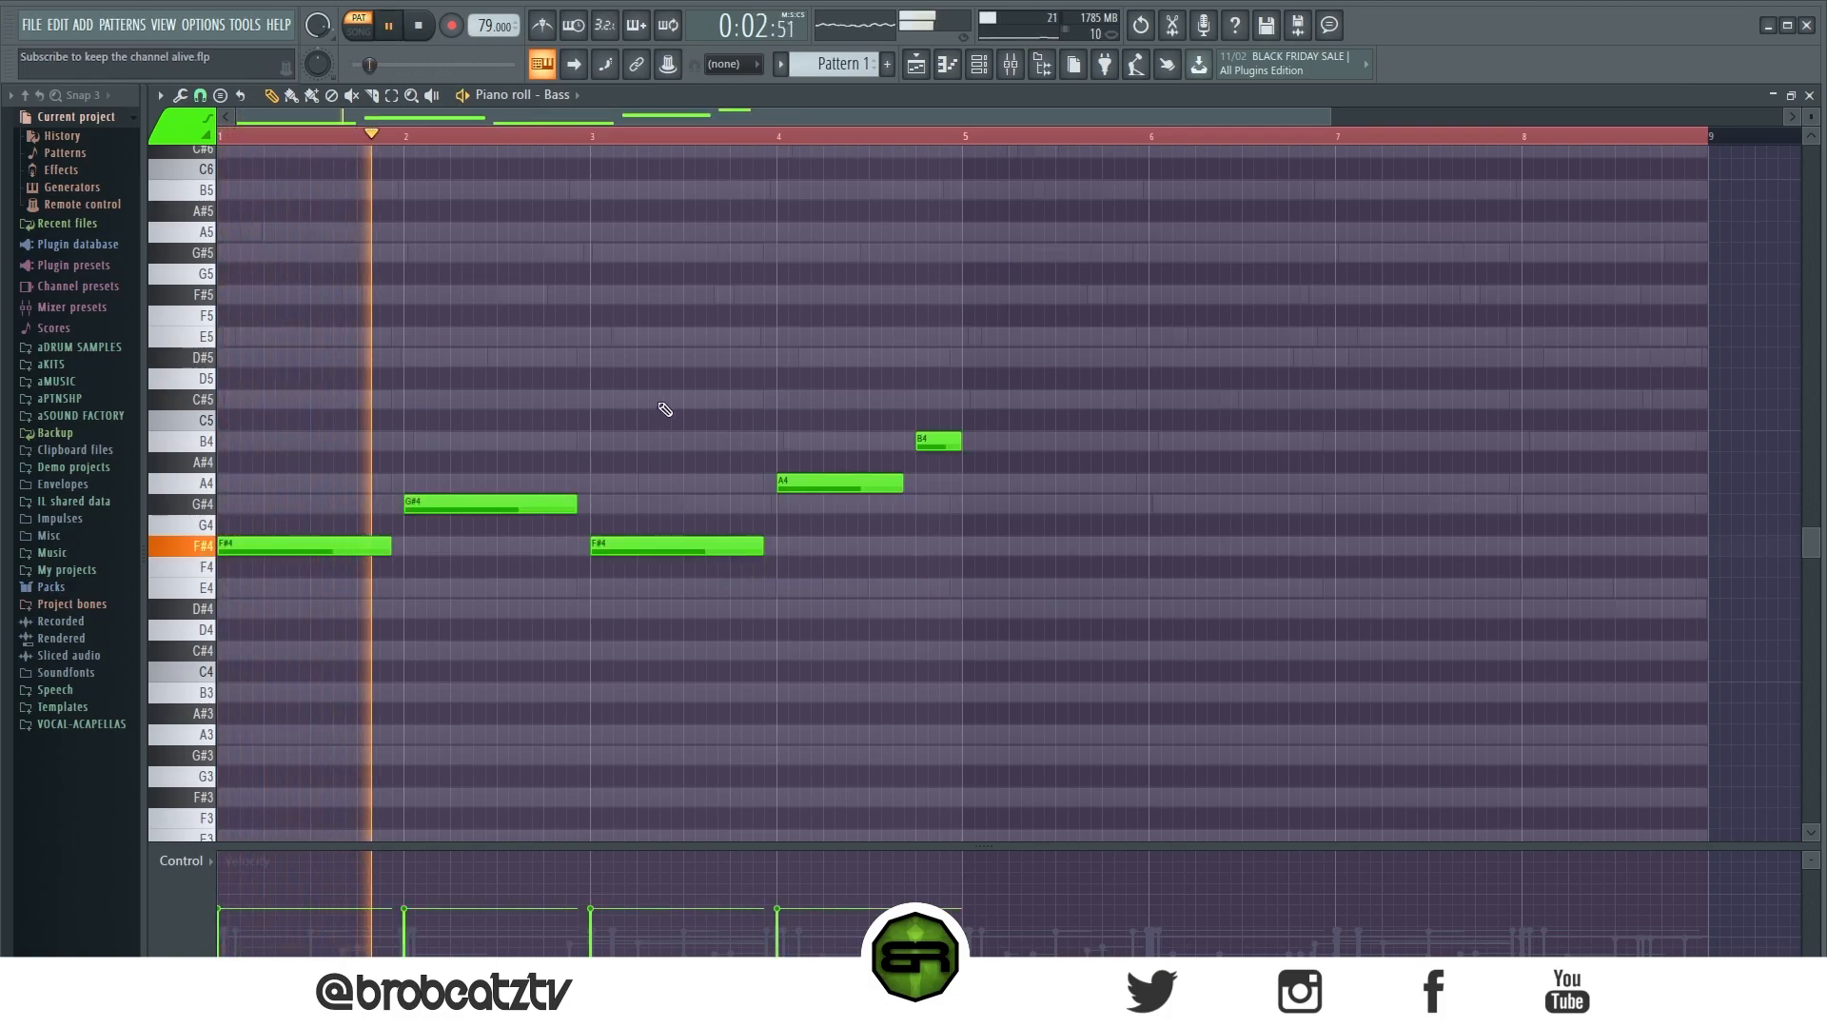
pyautogui.hotkey('ctrl', 'a')
pyautogui.hotkey('shift', 'Right')
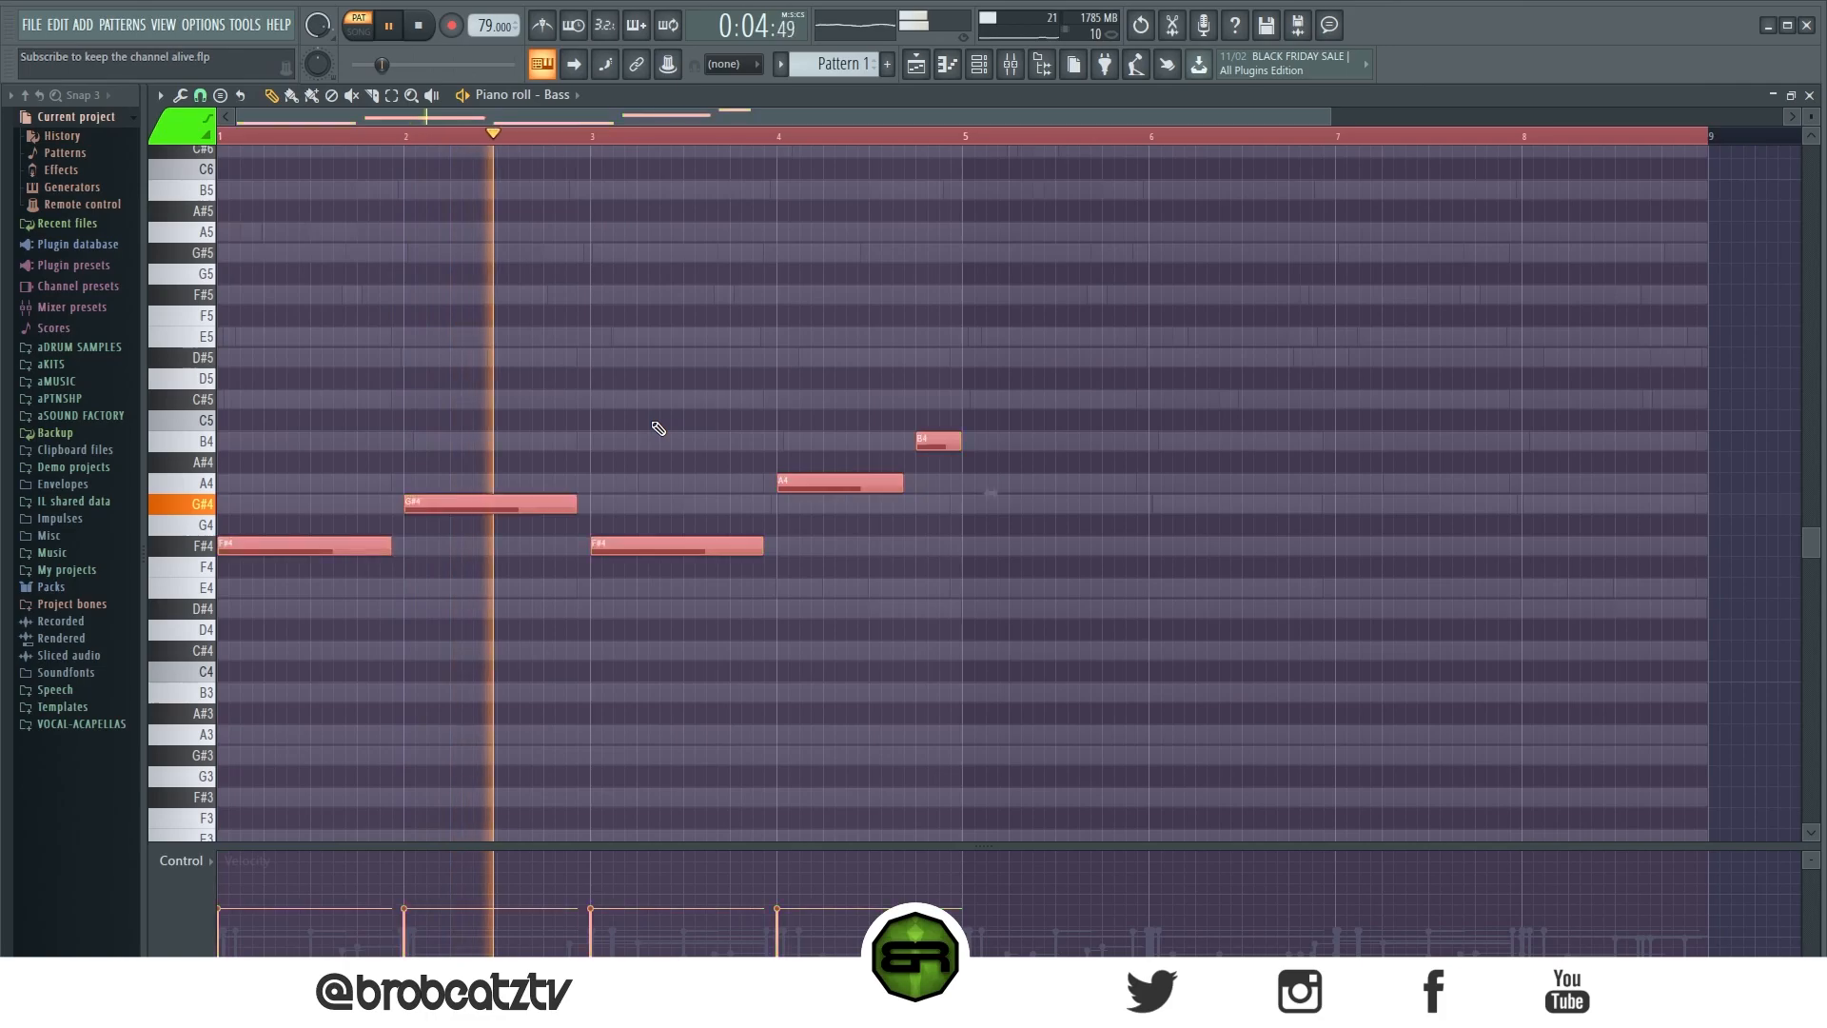
pyautogui.keyDown('ctrl'); pyautogui.click(658, 428); pyautogui.keyUp('ctrl')
# Step: Shorten the F#4 in bar 3 to three beats and add a one-beat F#4 on beat 4
pyautogui.moveTo(774, 547); pyautogui.dragTo(733, 578)
pyautogui.click(738, 546)
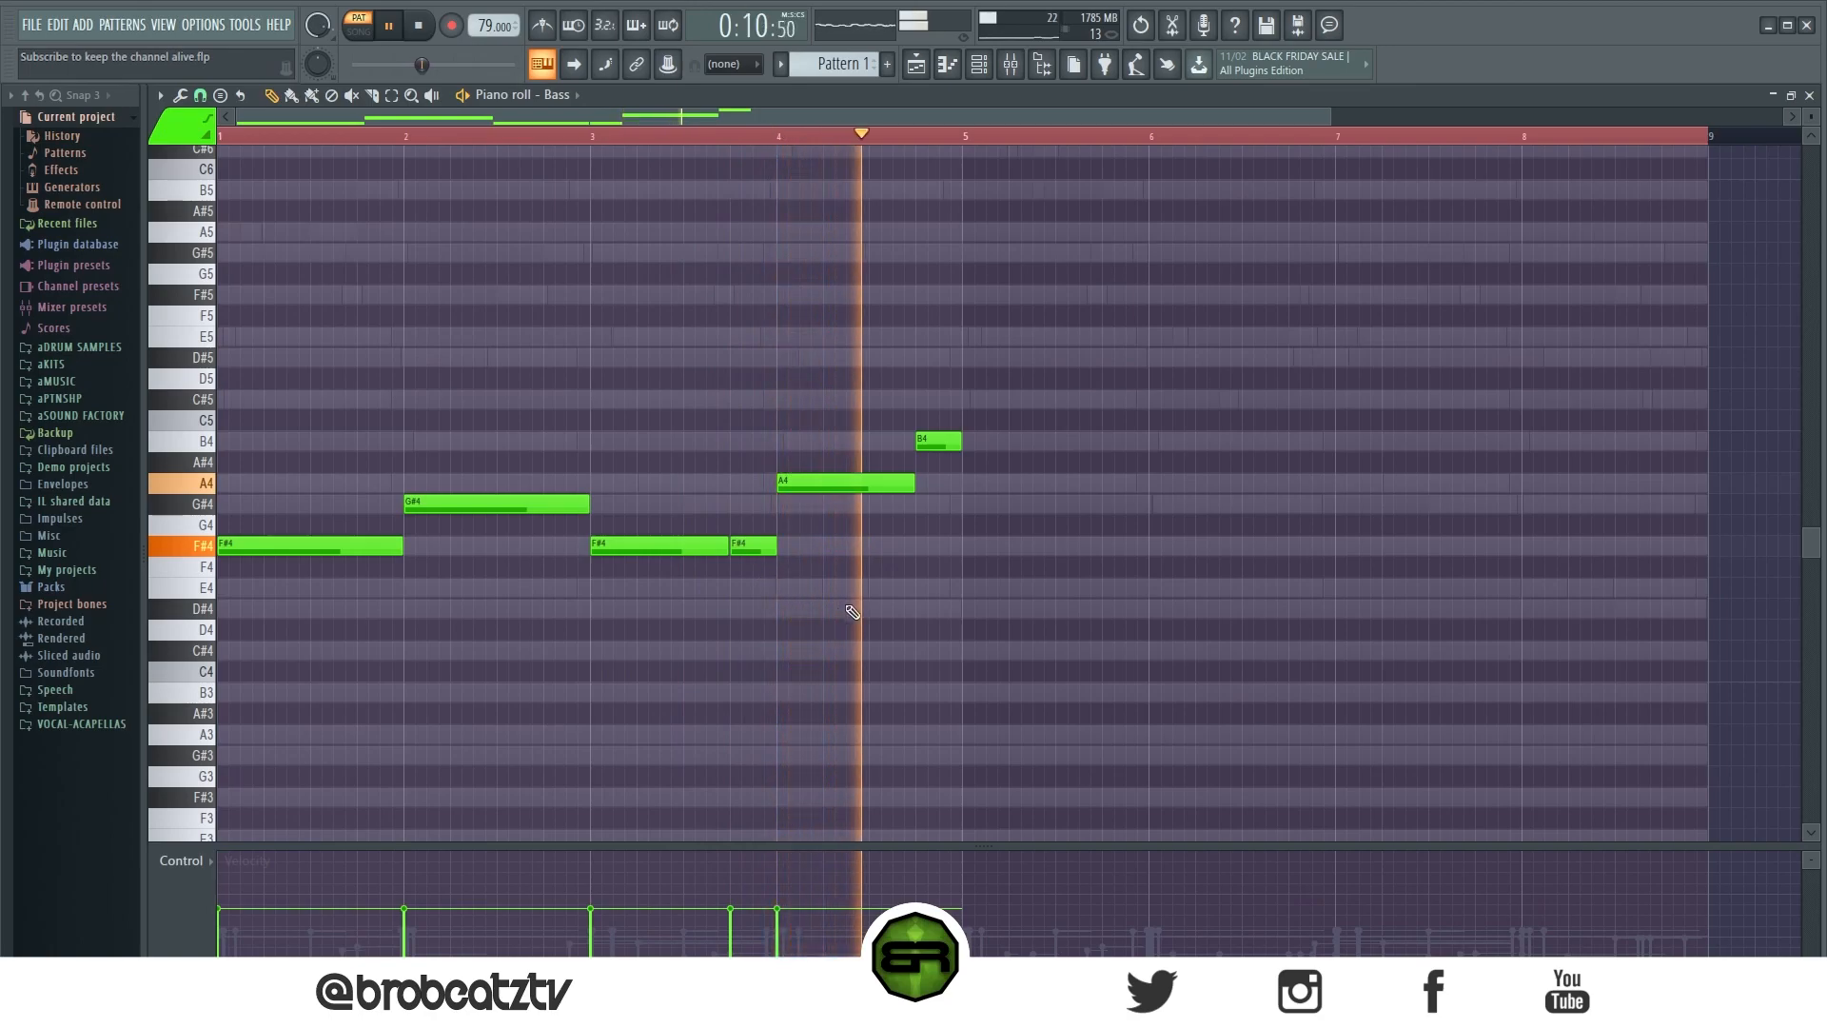
pyautogui.press('space')
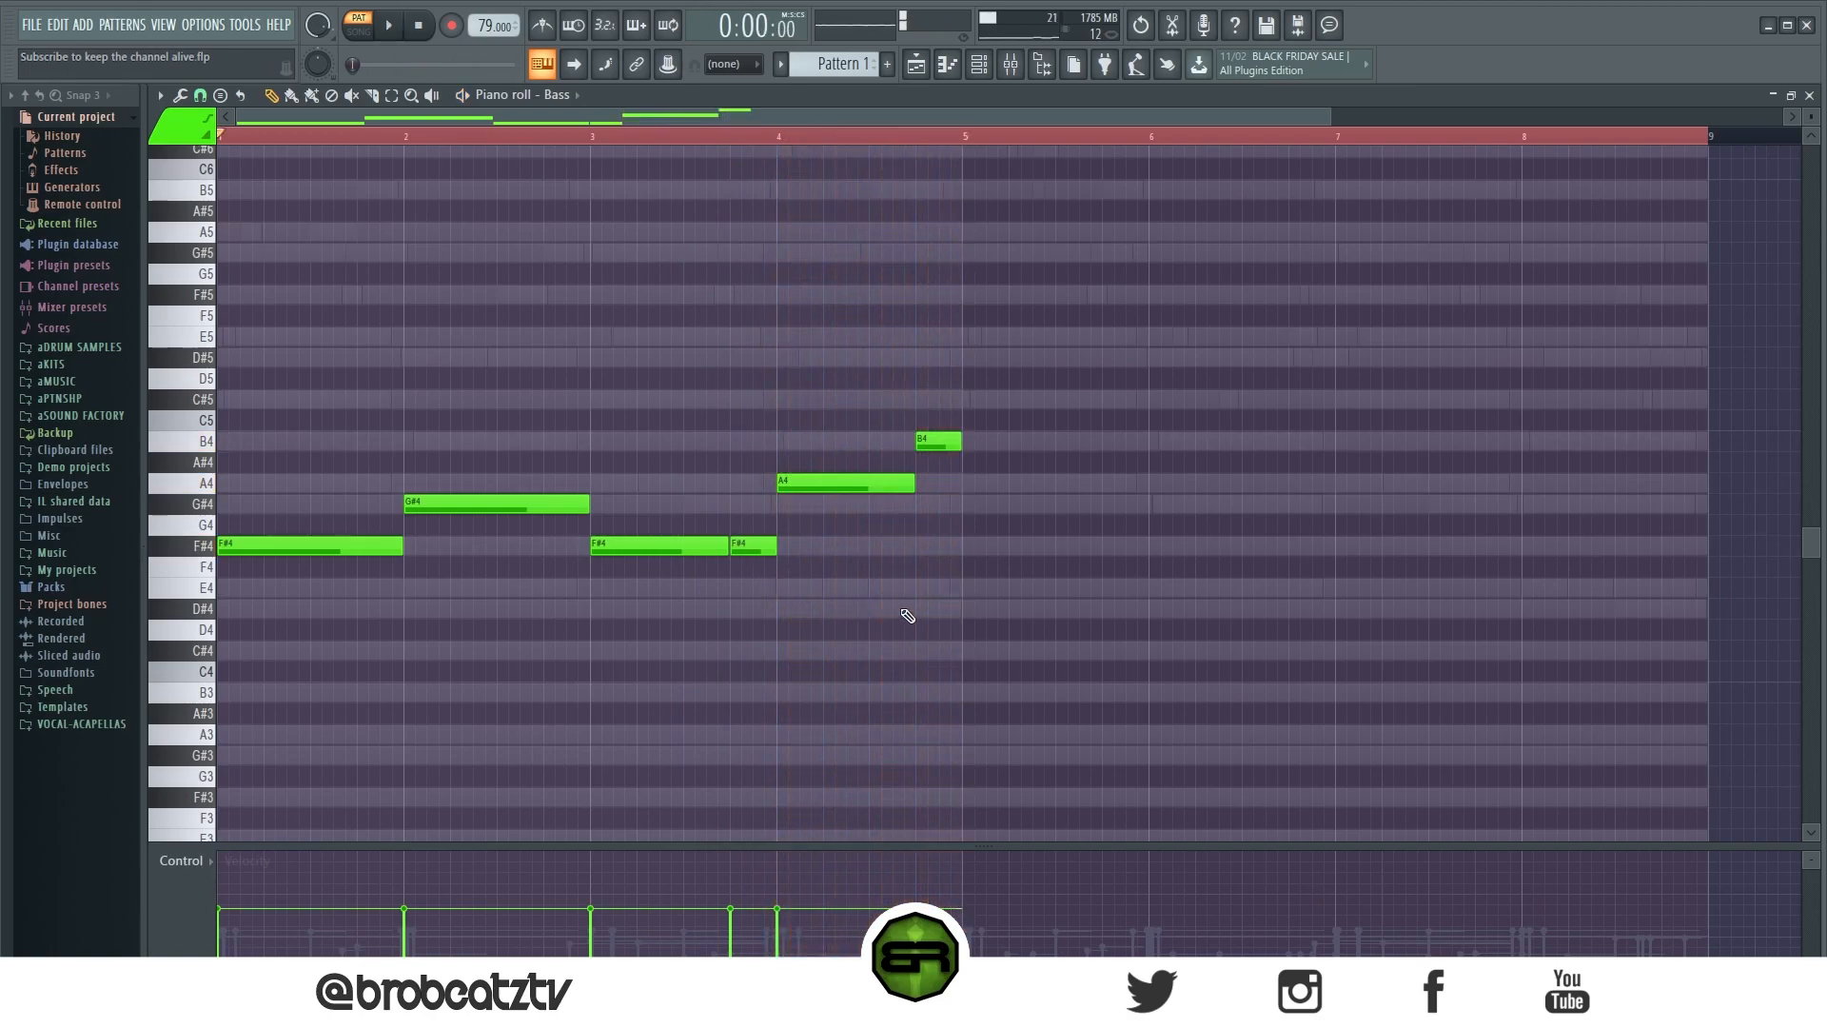
# Step: Duplicate the four-bar bass line after its last note to fill bars 5 to 8
pyautogui.hotkey('ctrl', 'a')
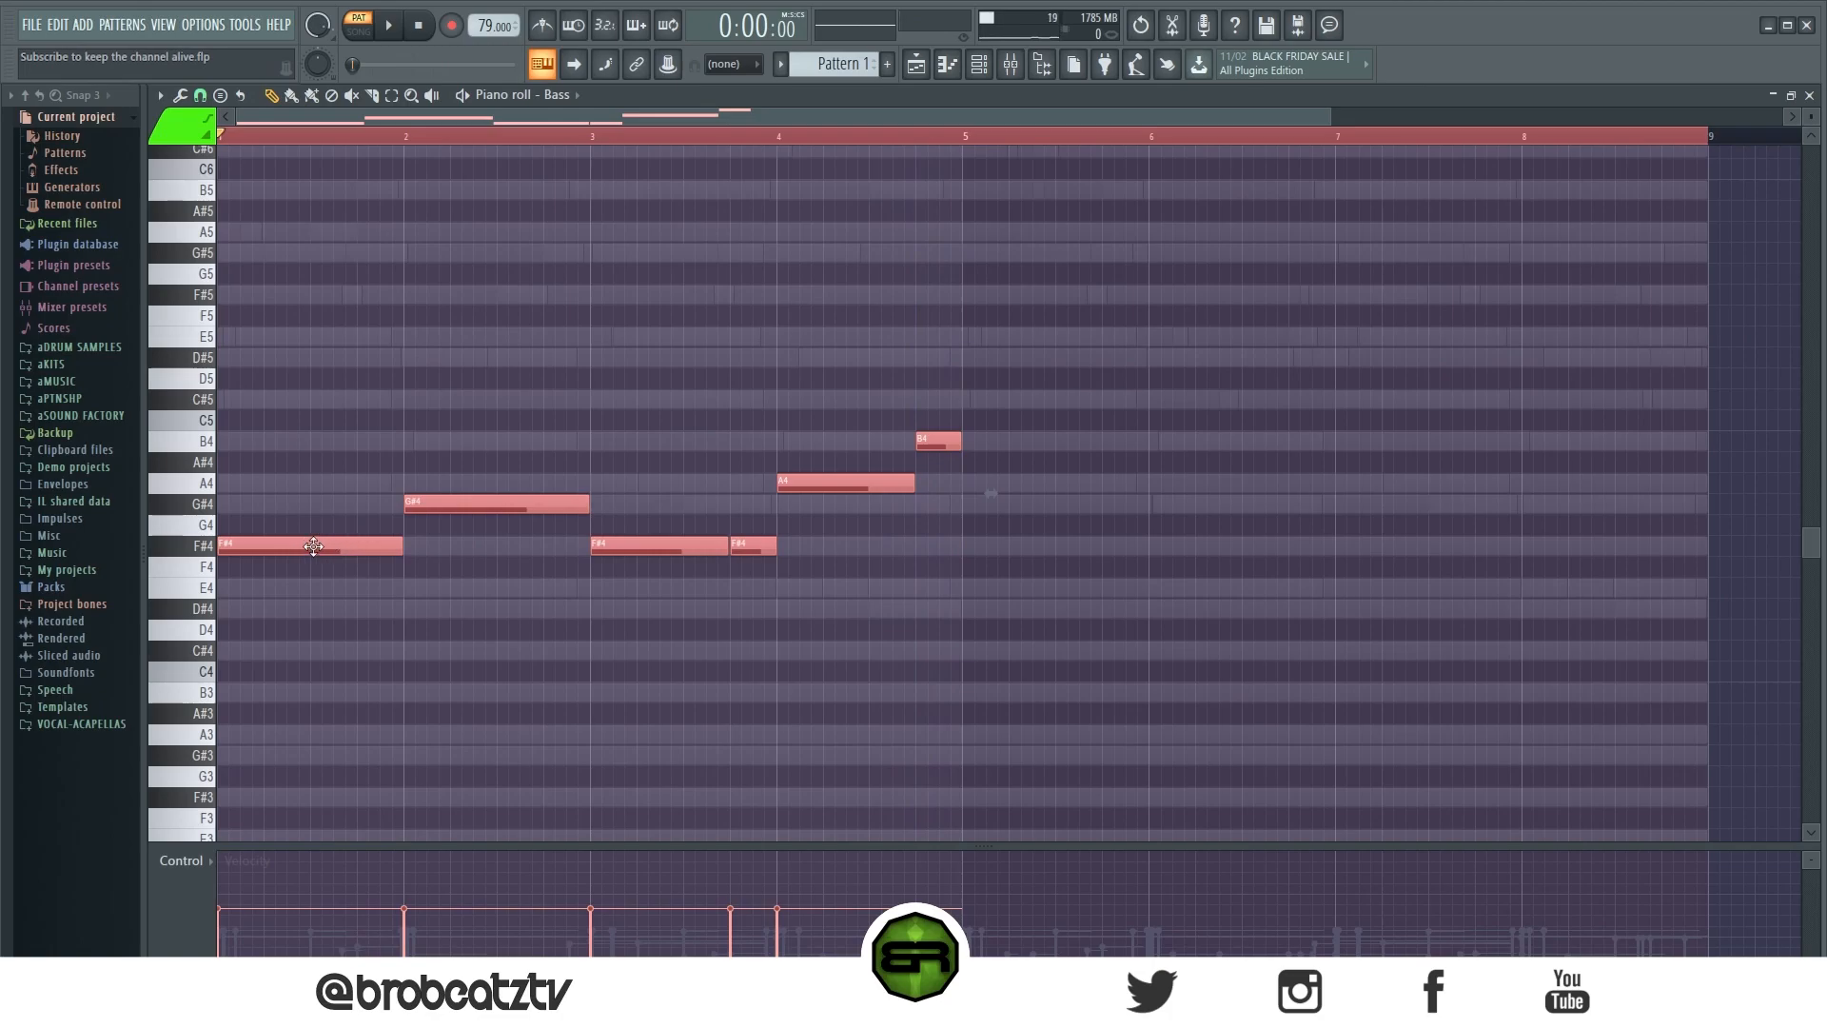
pyautogui.moveTo(1810, 113); pyautogui.dragTo(1811, 119)
pyautogui.click(1148, 559)
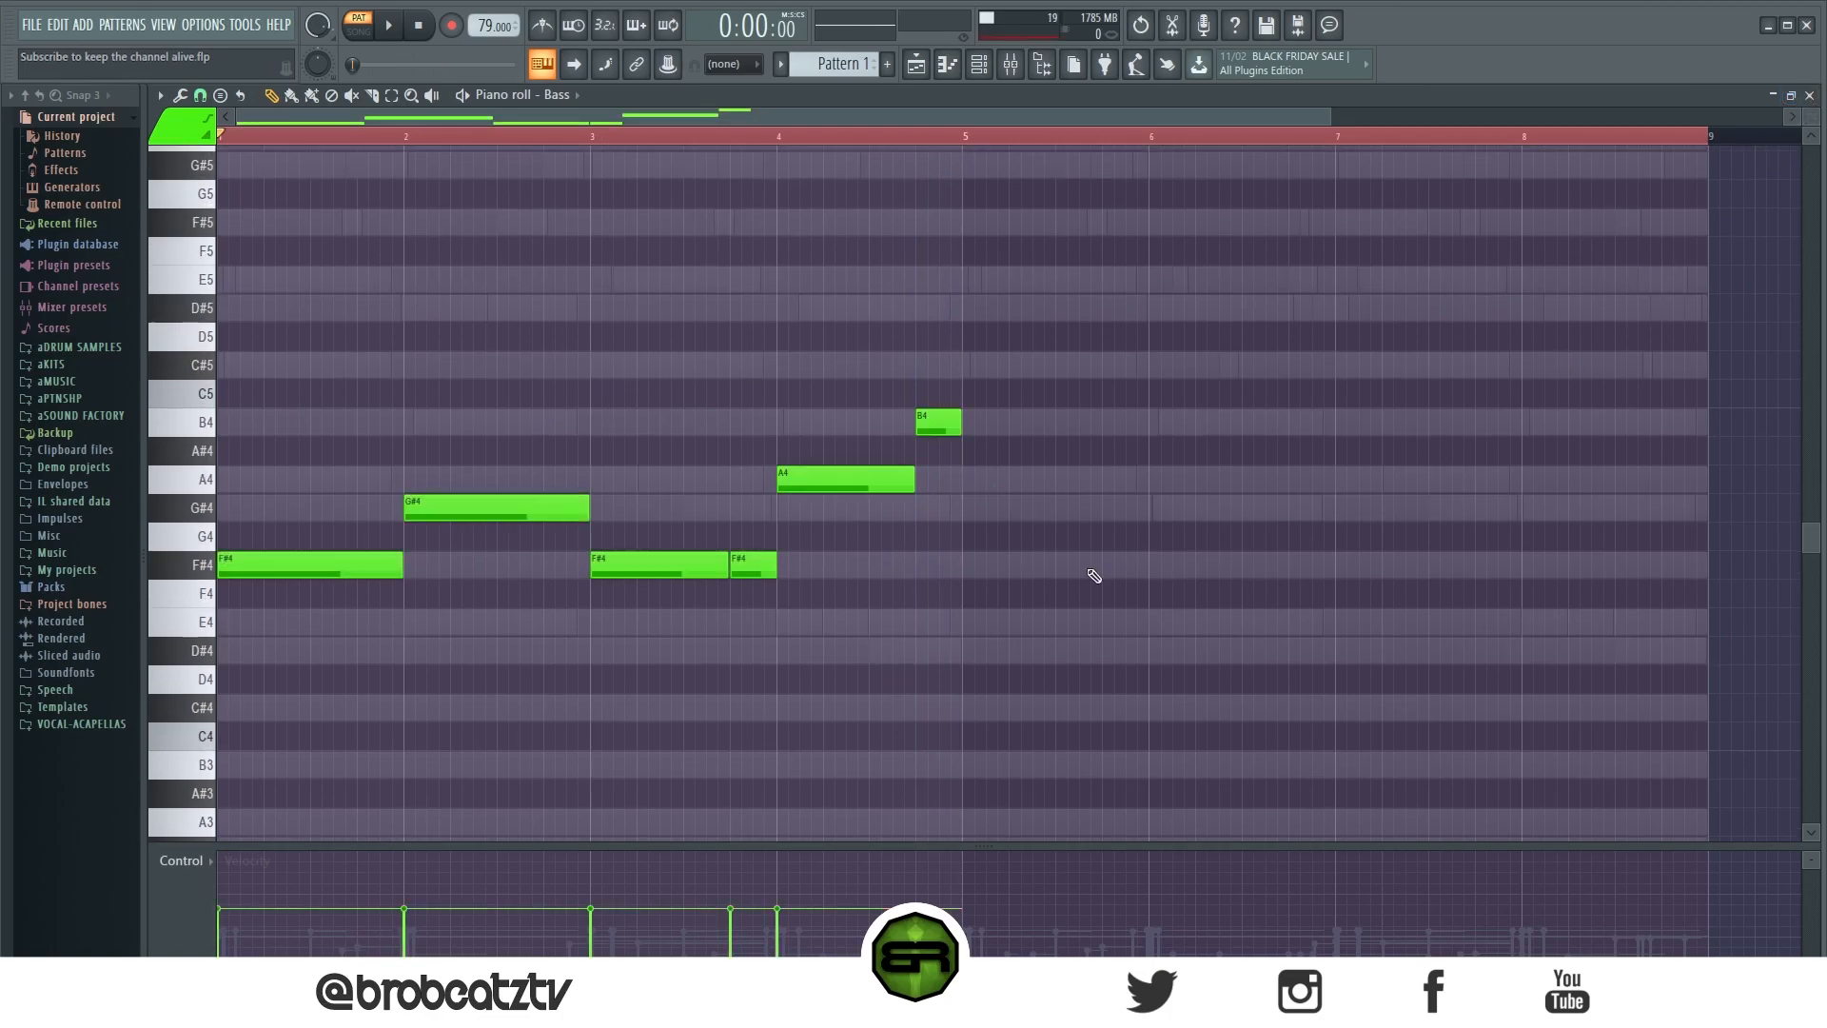
pyautogui.moveTo(498, 137); pyautogui.dragTo(898, 554)
pyautogui.moveTo(1287, 118); pyautogui.dragTo(305, 133)
pyautogui.moveTo(740, 605); pyautogui.dragTo(992, 439)
pyautogui.keyDown('ctrl'); pyautogui.click(804, 580); pyautogui.keyUp('ctrl')
pyautogui.hotkey('ctrl', 'a')
pyautogui.moveTo(304, 567)
pyautogui.mouseDown()
pyautogui.moveTo(1028, 571)
pyautogui.moveTo(295, 472)
pyautogui.moveTo(295, 565)
pyautogui.mouseUp()
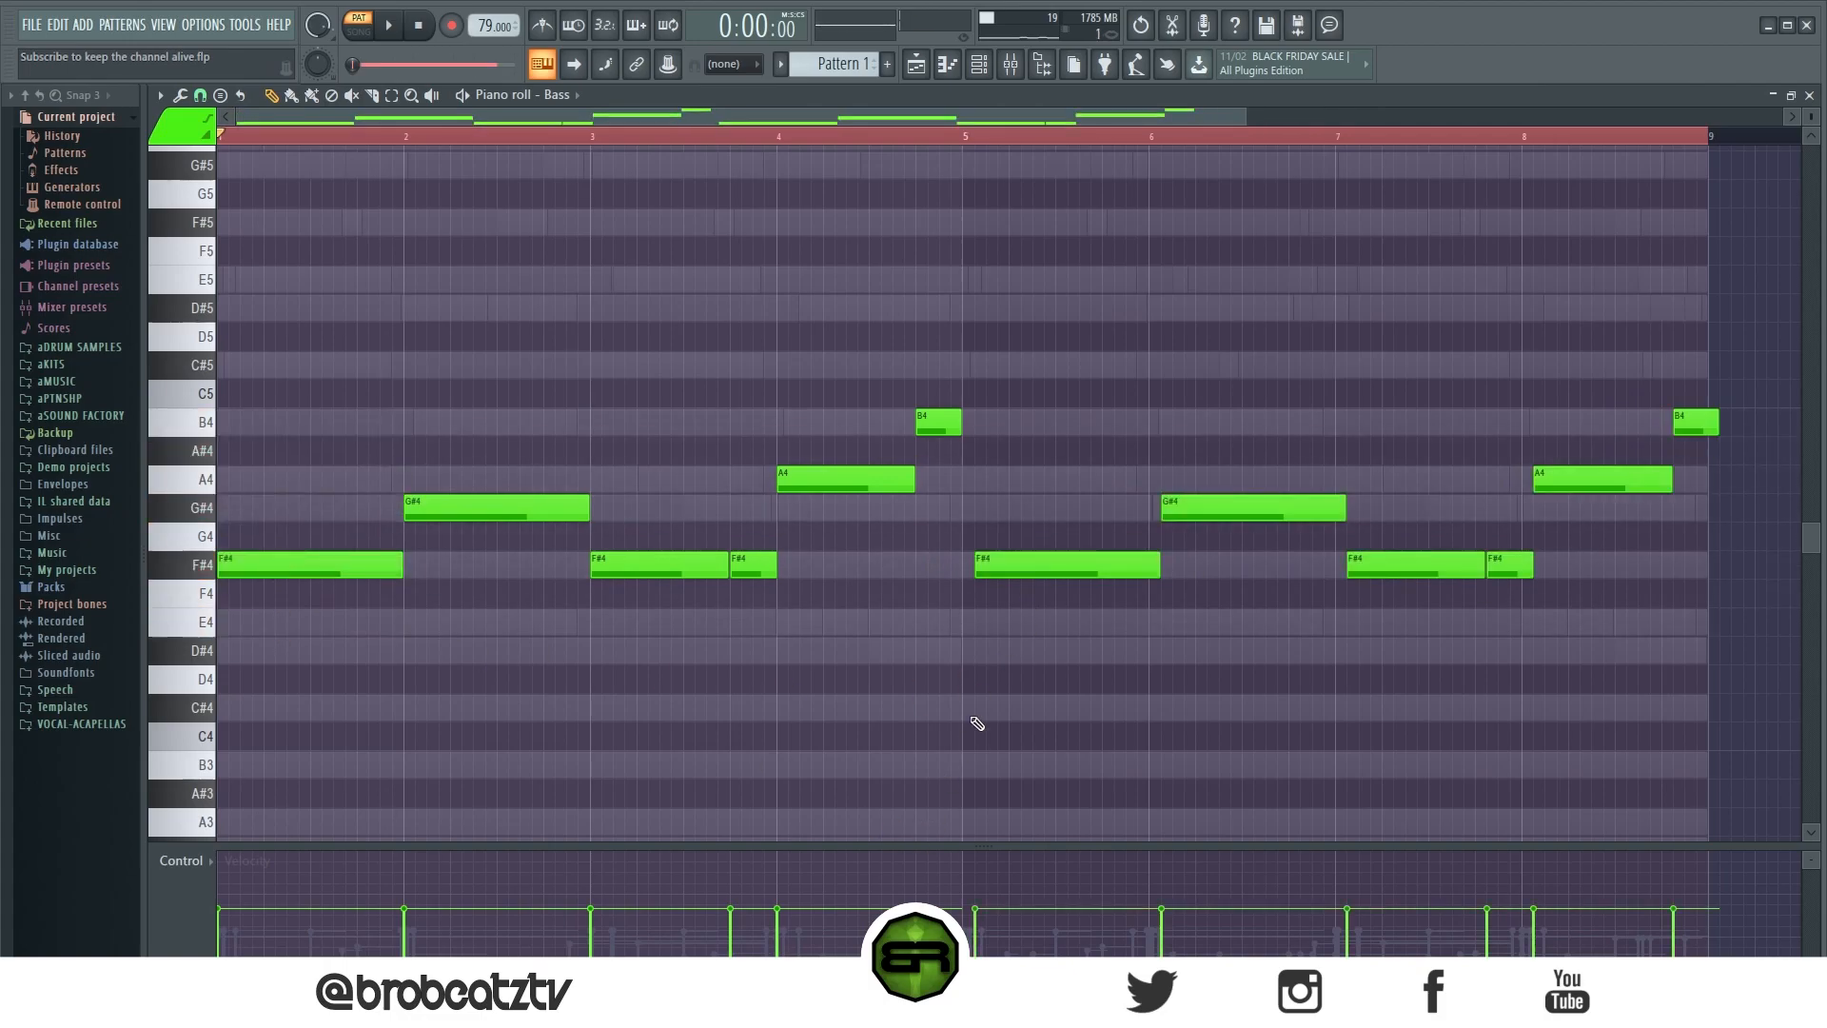
# Step: Move the duplicated bass notes earlier so that they start exactly at bar 5
pyautogui.moveTo(1011, 418); pyautogui.dragTo(1735, 596)
pyautogui.moveTo(1128, 569); pyautogui.dragTo(996, 566)
pyautogui.keyDown('ctrl'); pyautogui.click(1032, 599); pyautogui.keyUp('ctrl')
# Step: Replace the long F#4 in bar 5 with four short hits, two early and two around beat 4, and play from bar 5
pyautogui.scroll(3, 987, 138)
pyautogui.moveTo(955, 116); pyautogui.dragTo(1121, 138)
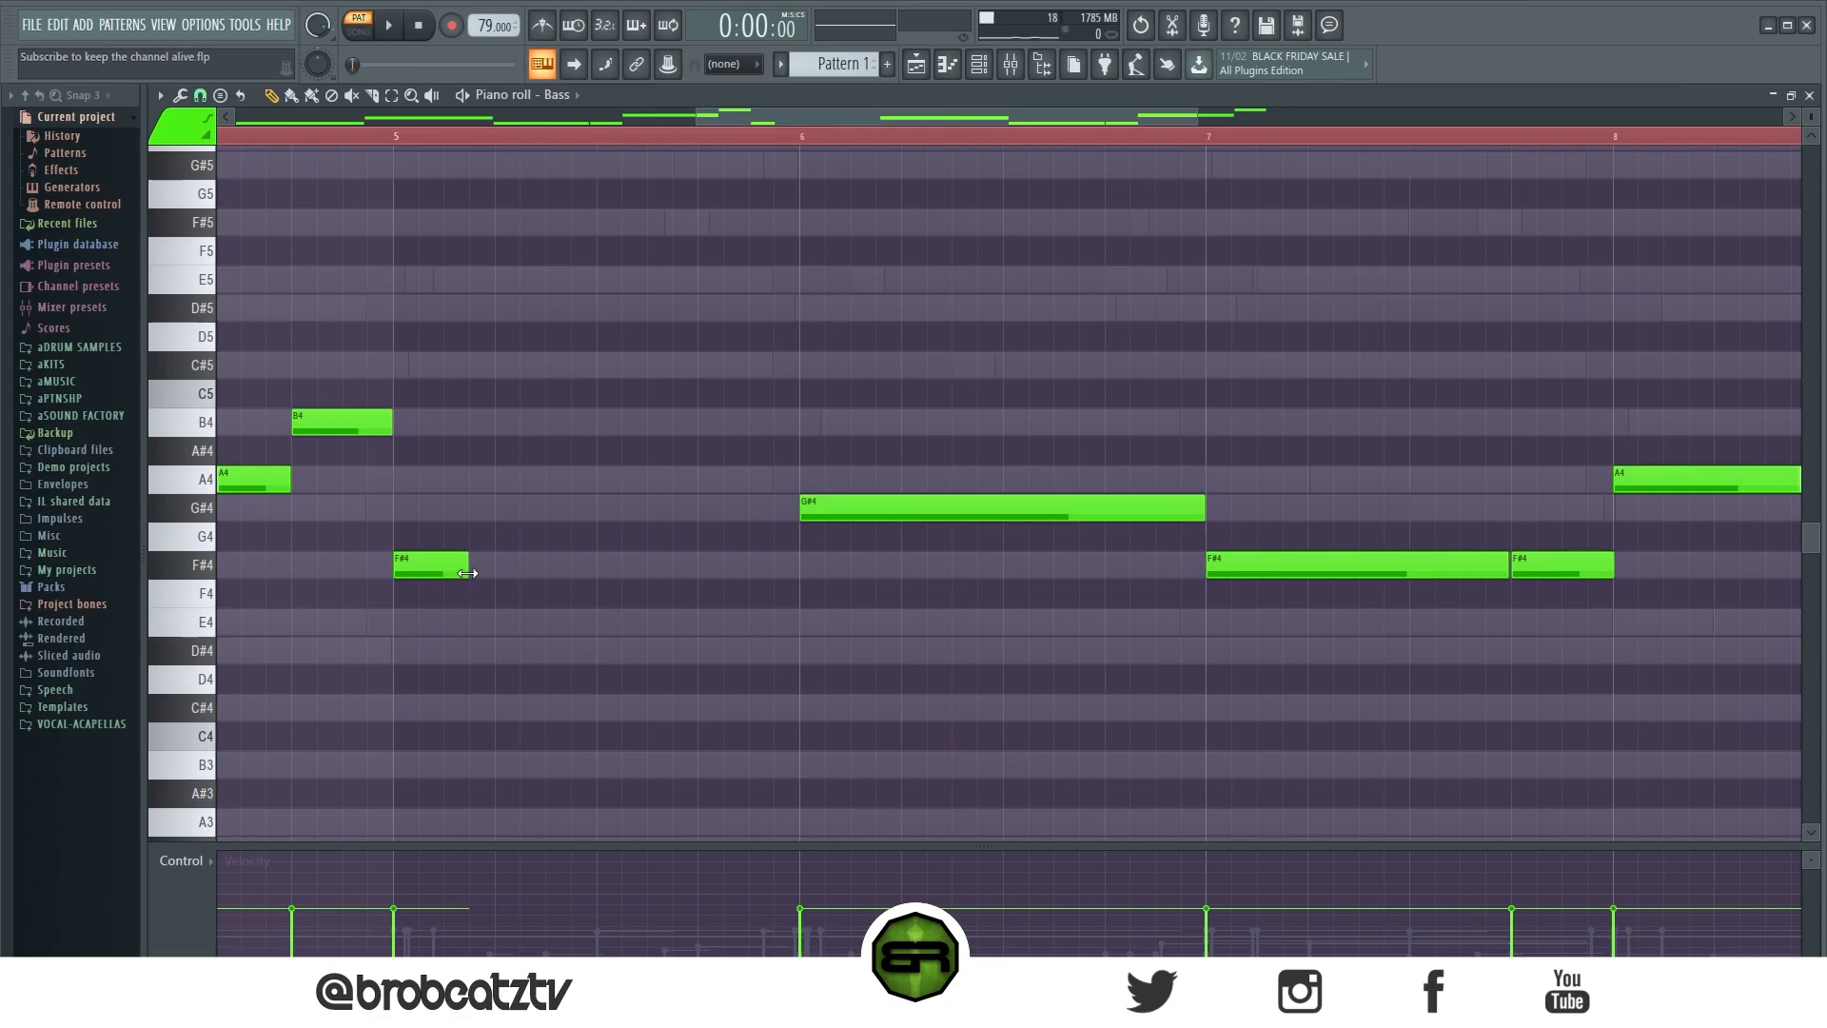
pyautogui.click(475, 567)
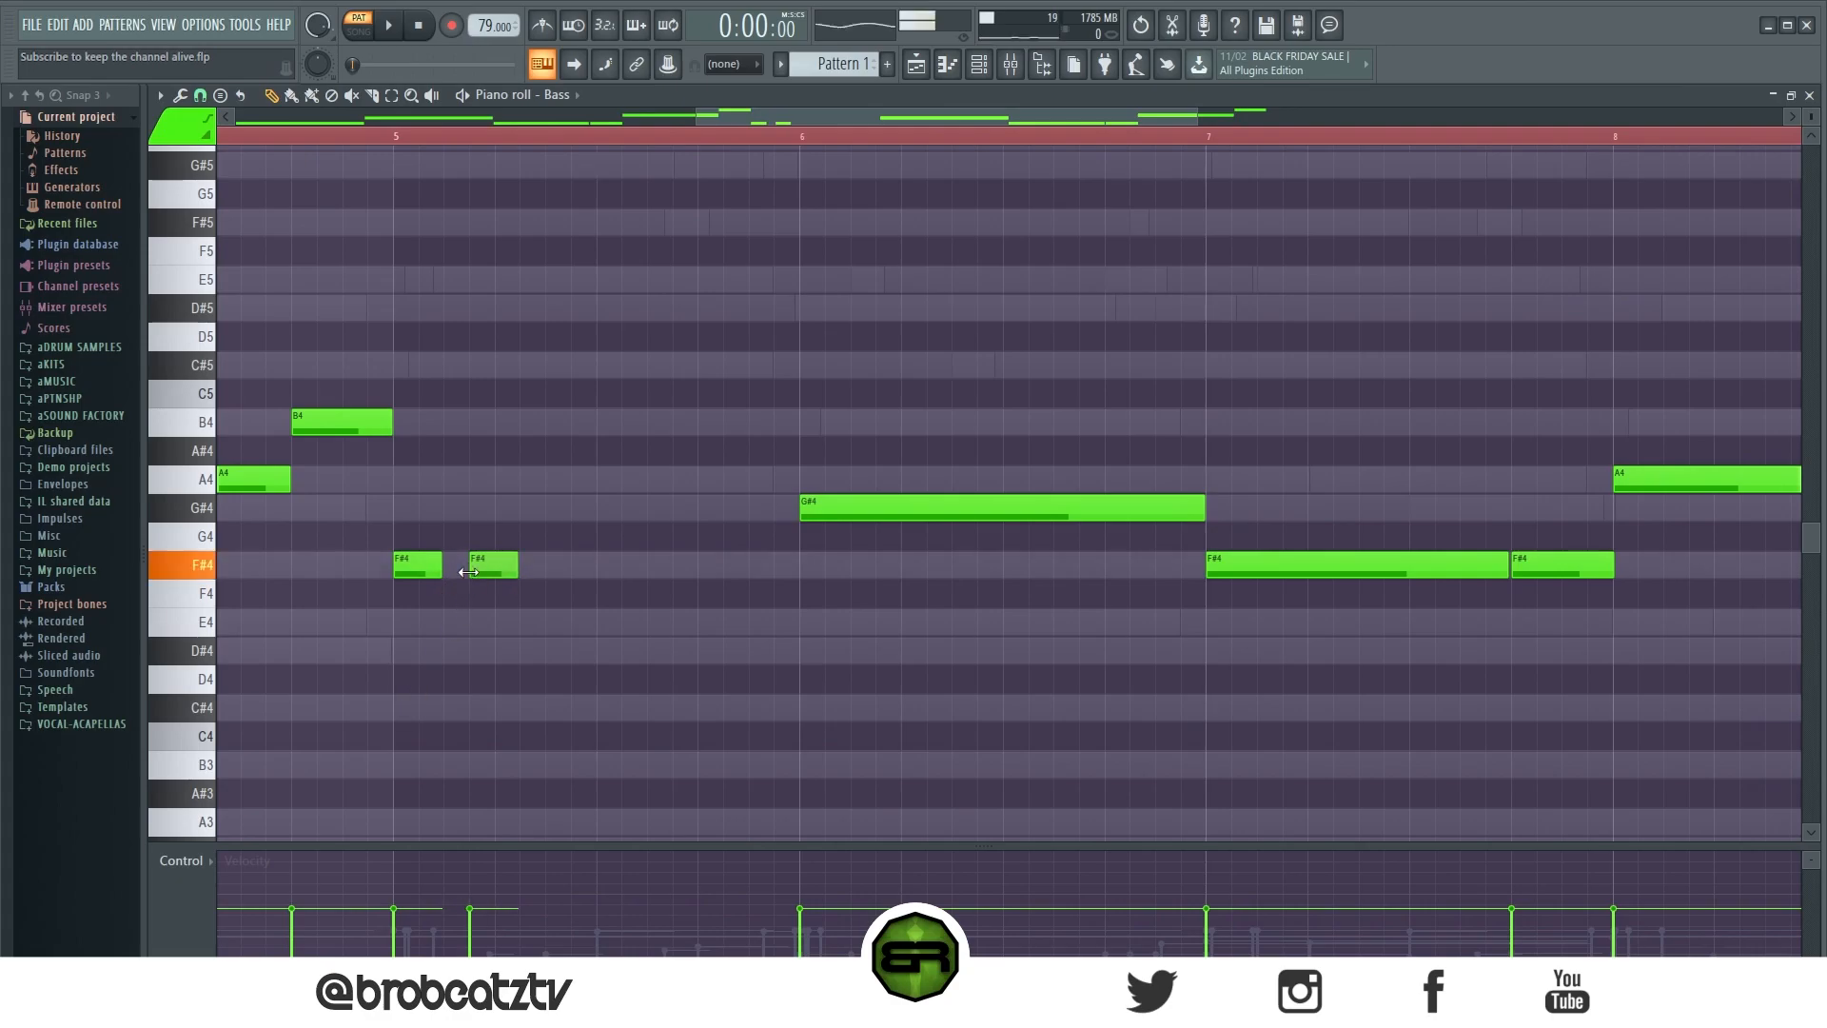
pyautogui.moveTo(637, 555)
pyautogui.keyDown('ctrl'); pyautogui.mouseDown()
pyautogui.moveTo(373, 625)
pyautogui.moveTo(709, 575)
pyautogui.mouseUp(); pyautogui.keyUp('ctrl')
pyautogui.keyDown('ctrl'); pyautogui.click(705, 588); pyautogui.keyUp('ctrl')
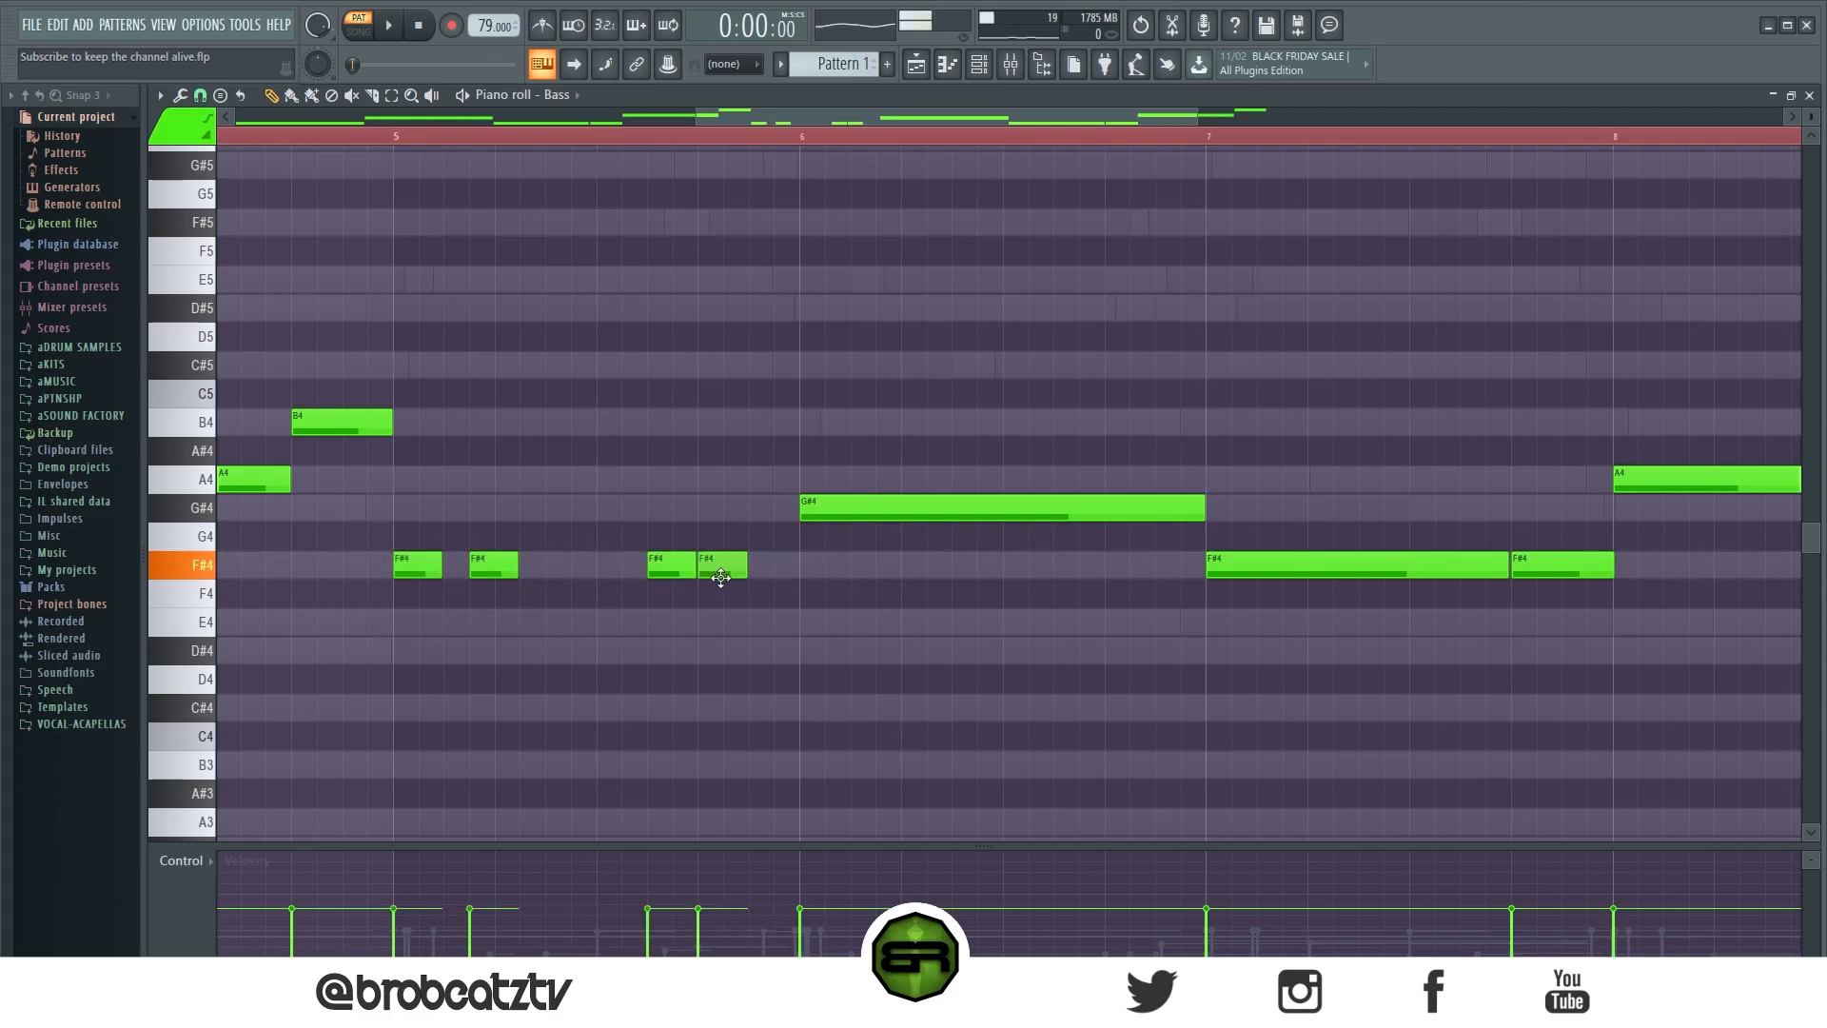
pyautogui.click(702, 620)
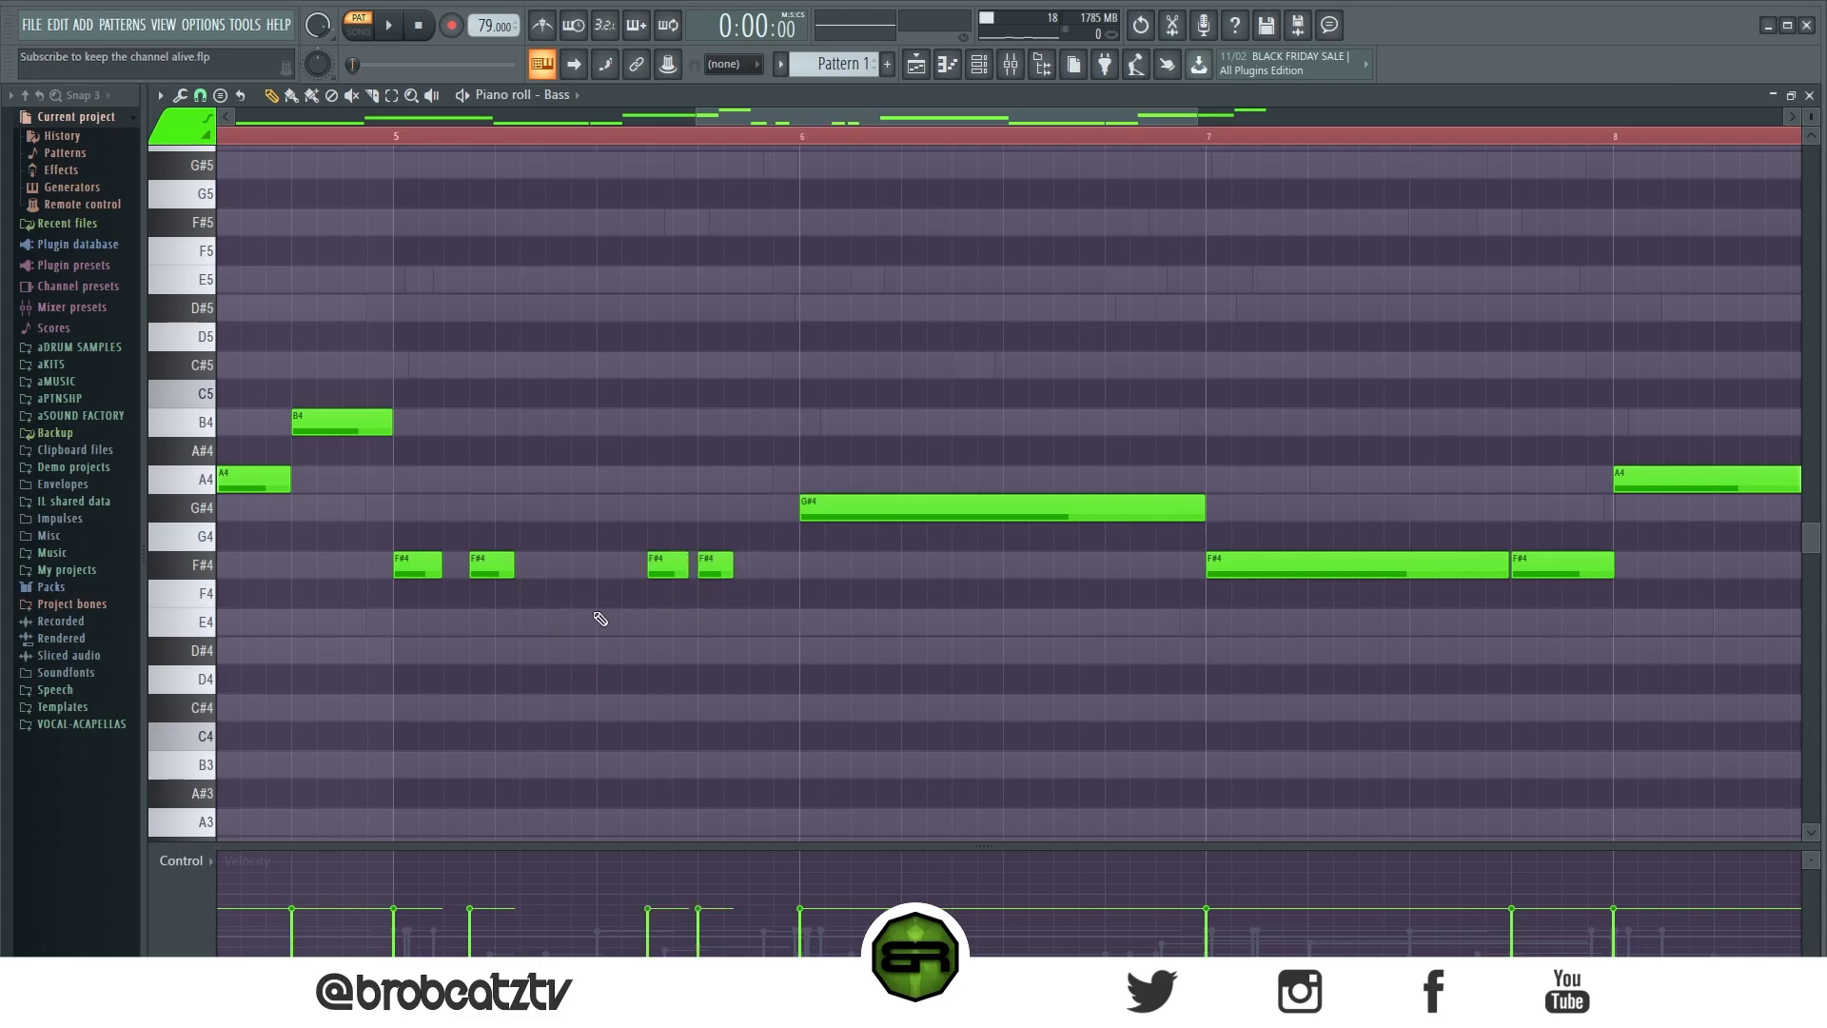
pyautogui.press('space')
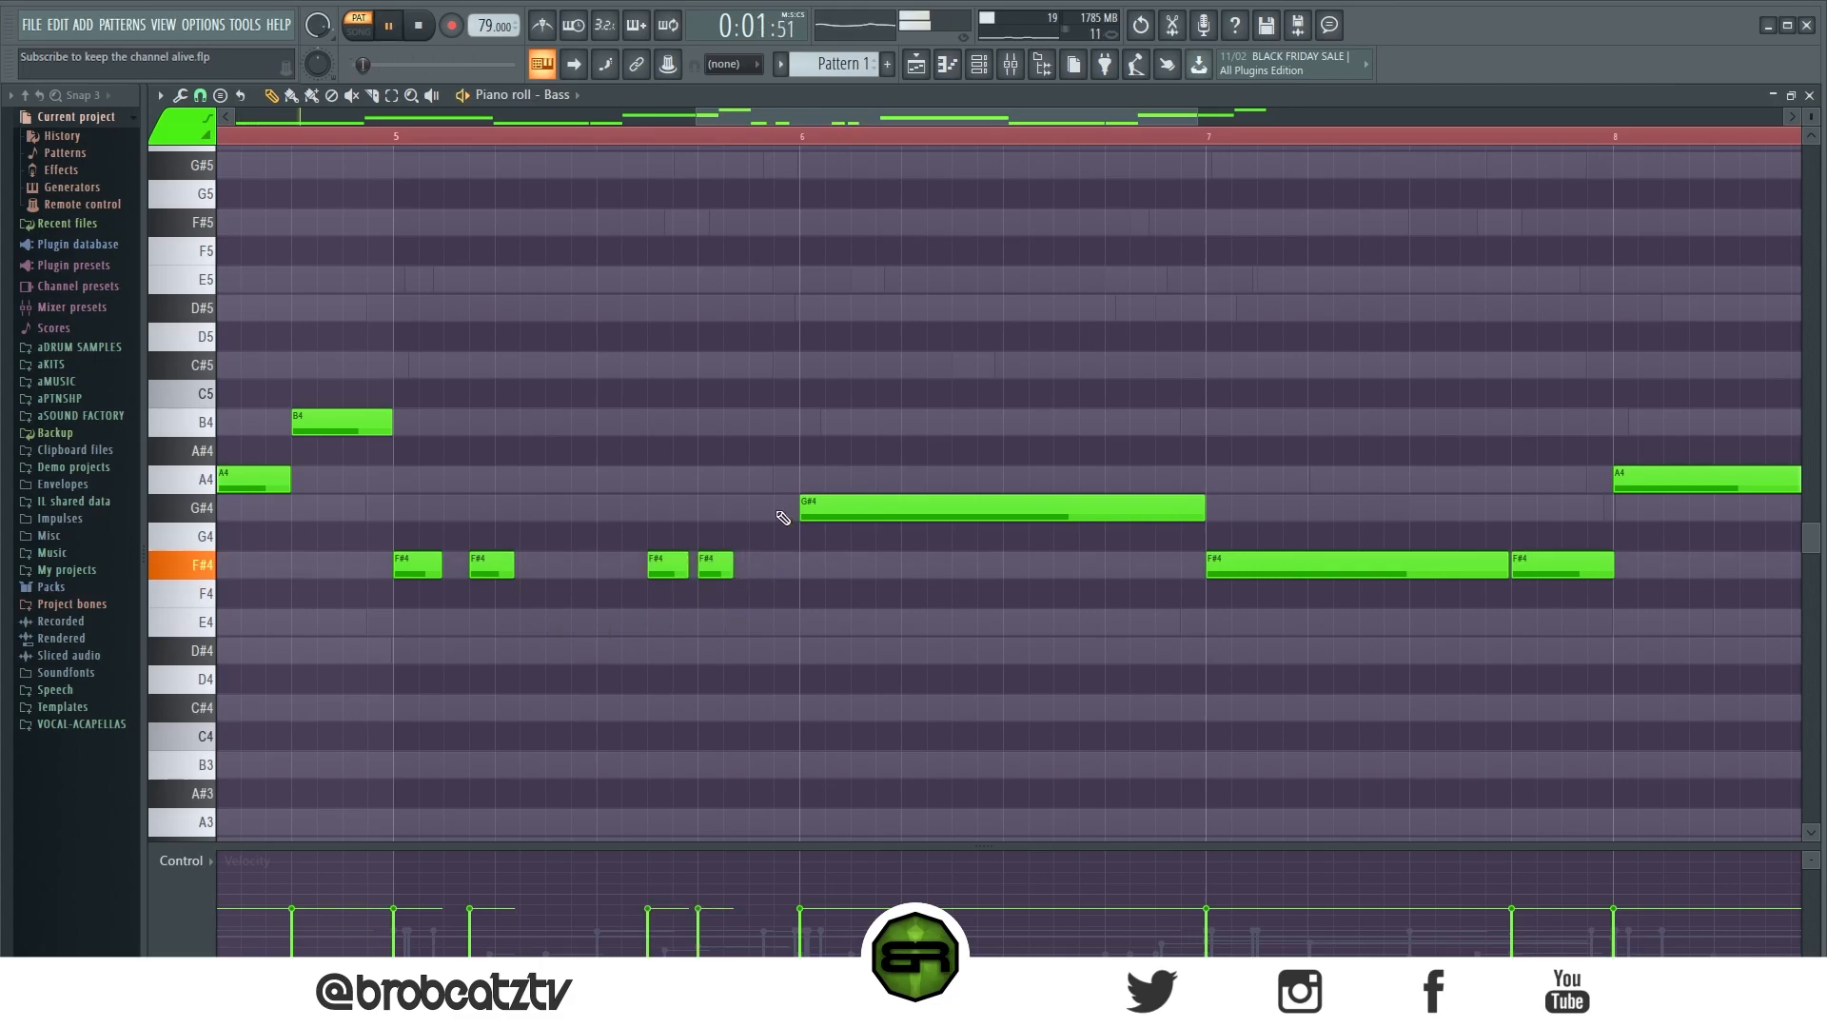
pyautogui.press('space')
pyautogui.click(396, 138)
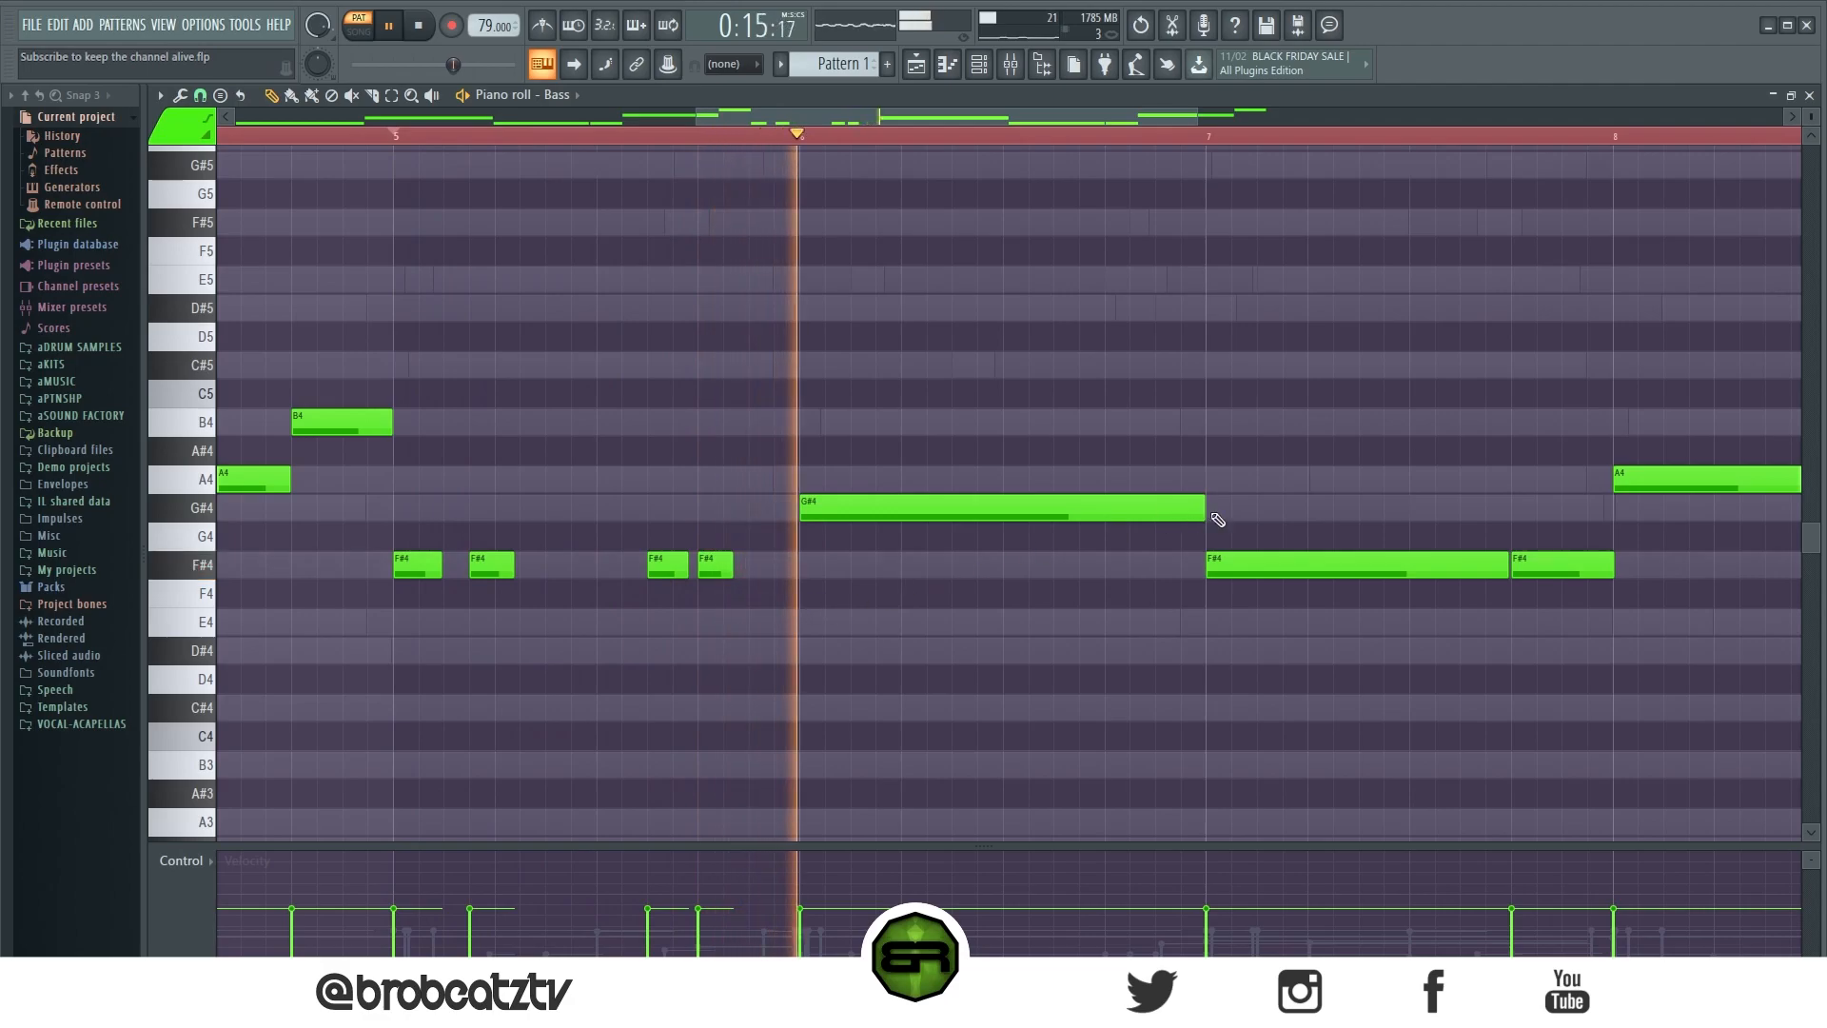
pyautogui.press('space')
# Step: Shorten the bar 6 G#4 and add short G#4 hits as a pickup before it, after it, and in a pair around beat 4
pyautogui.moveTo(1200, 512); pyautogui.dragTo(783, 520)
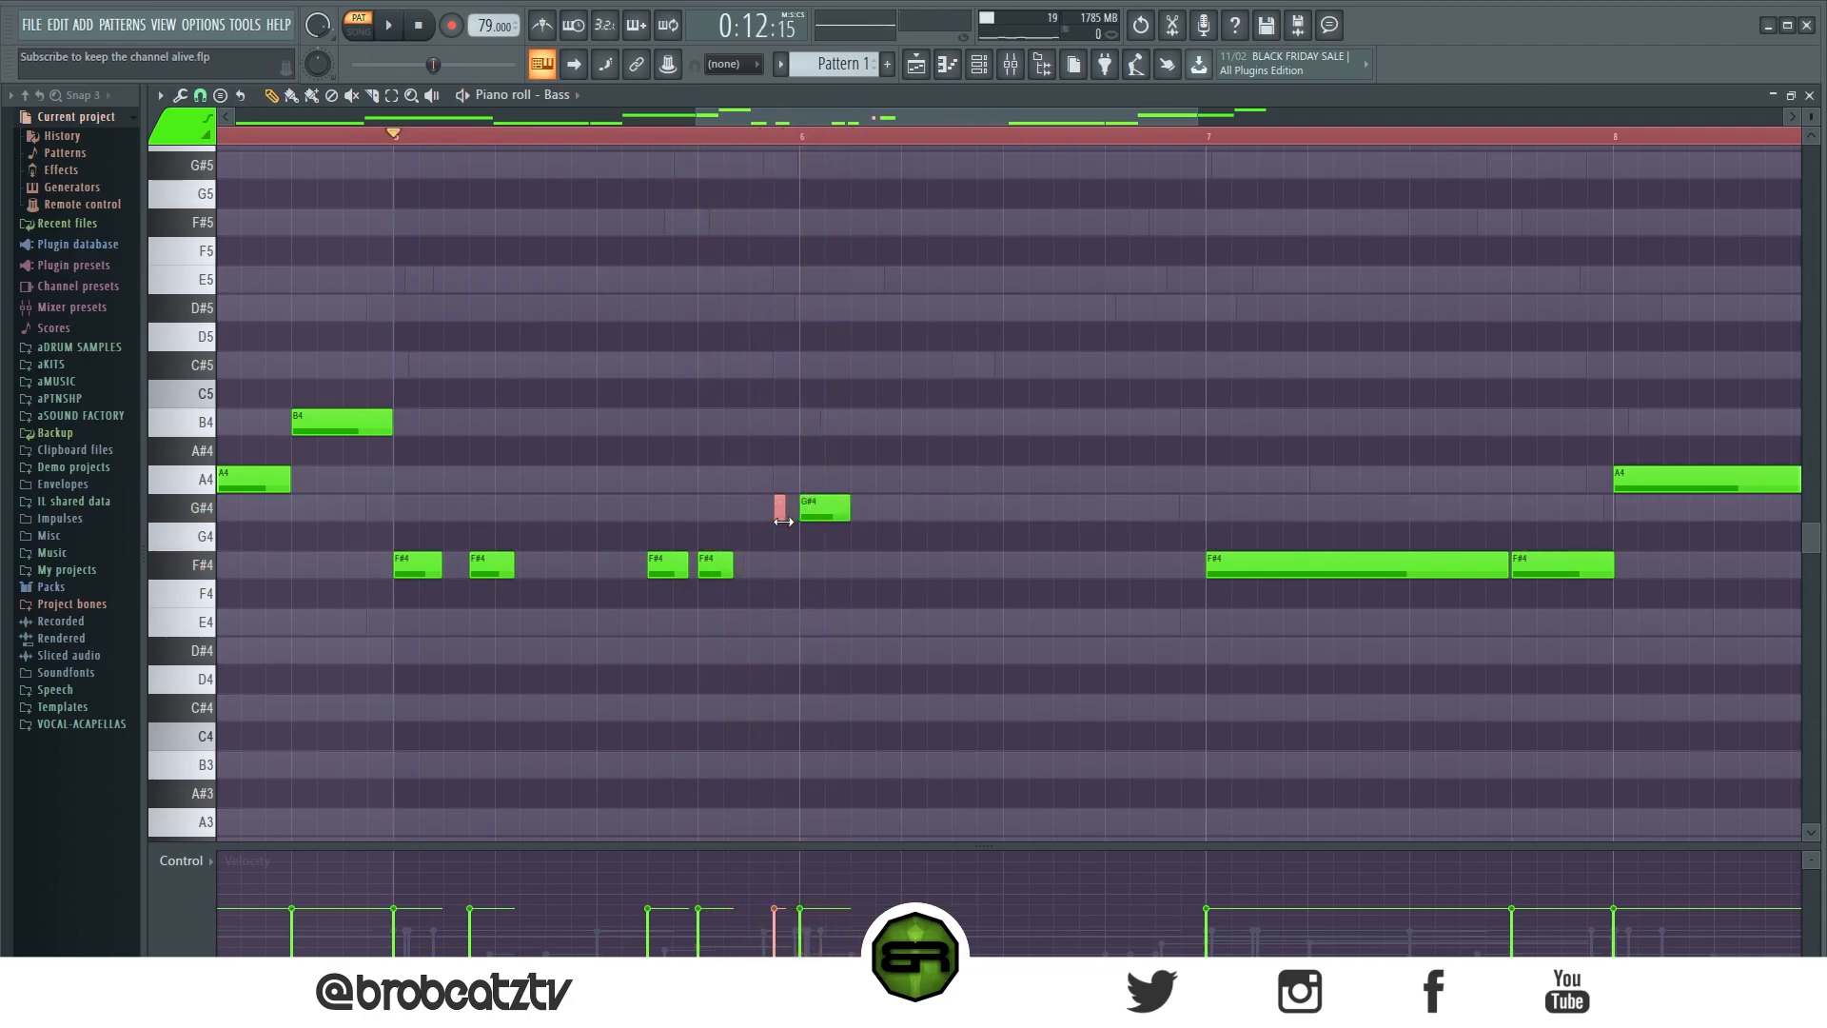
pyautogui.click(881, 508)
pyautogui.press('space')
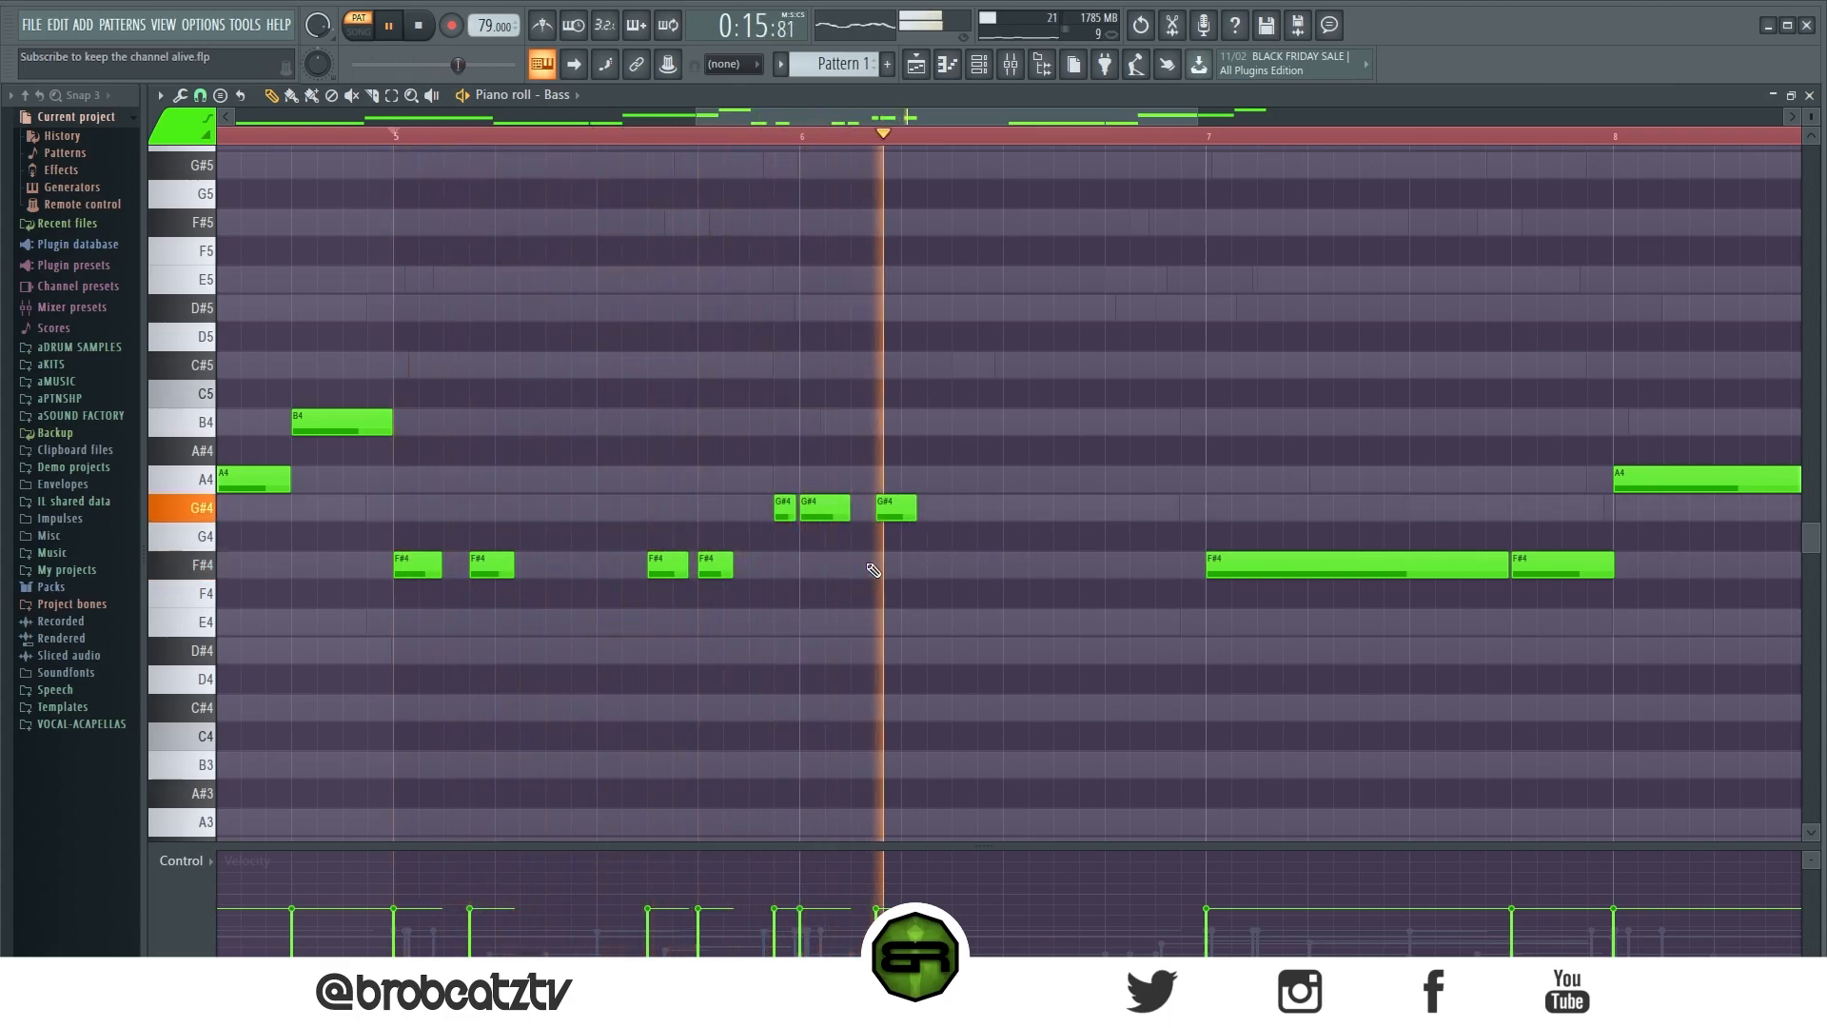
pyautogui.press('space')
pyautogui.press('space')
pyautogui.click(1063, 508)
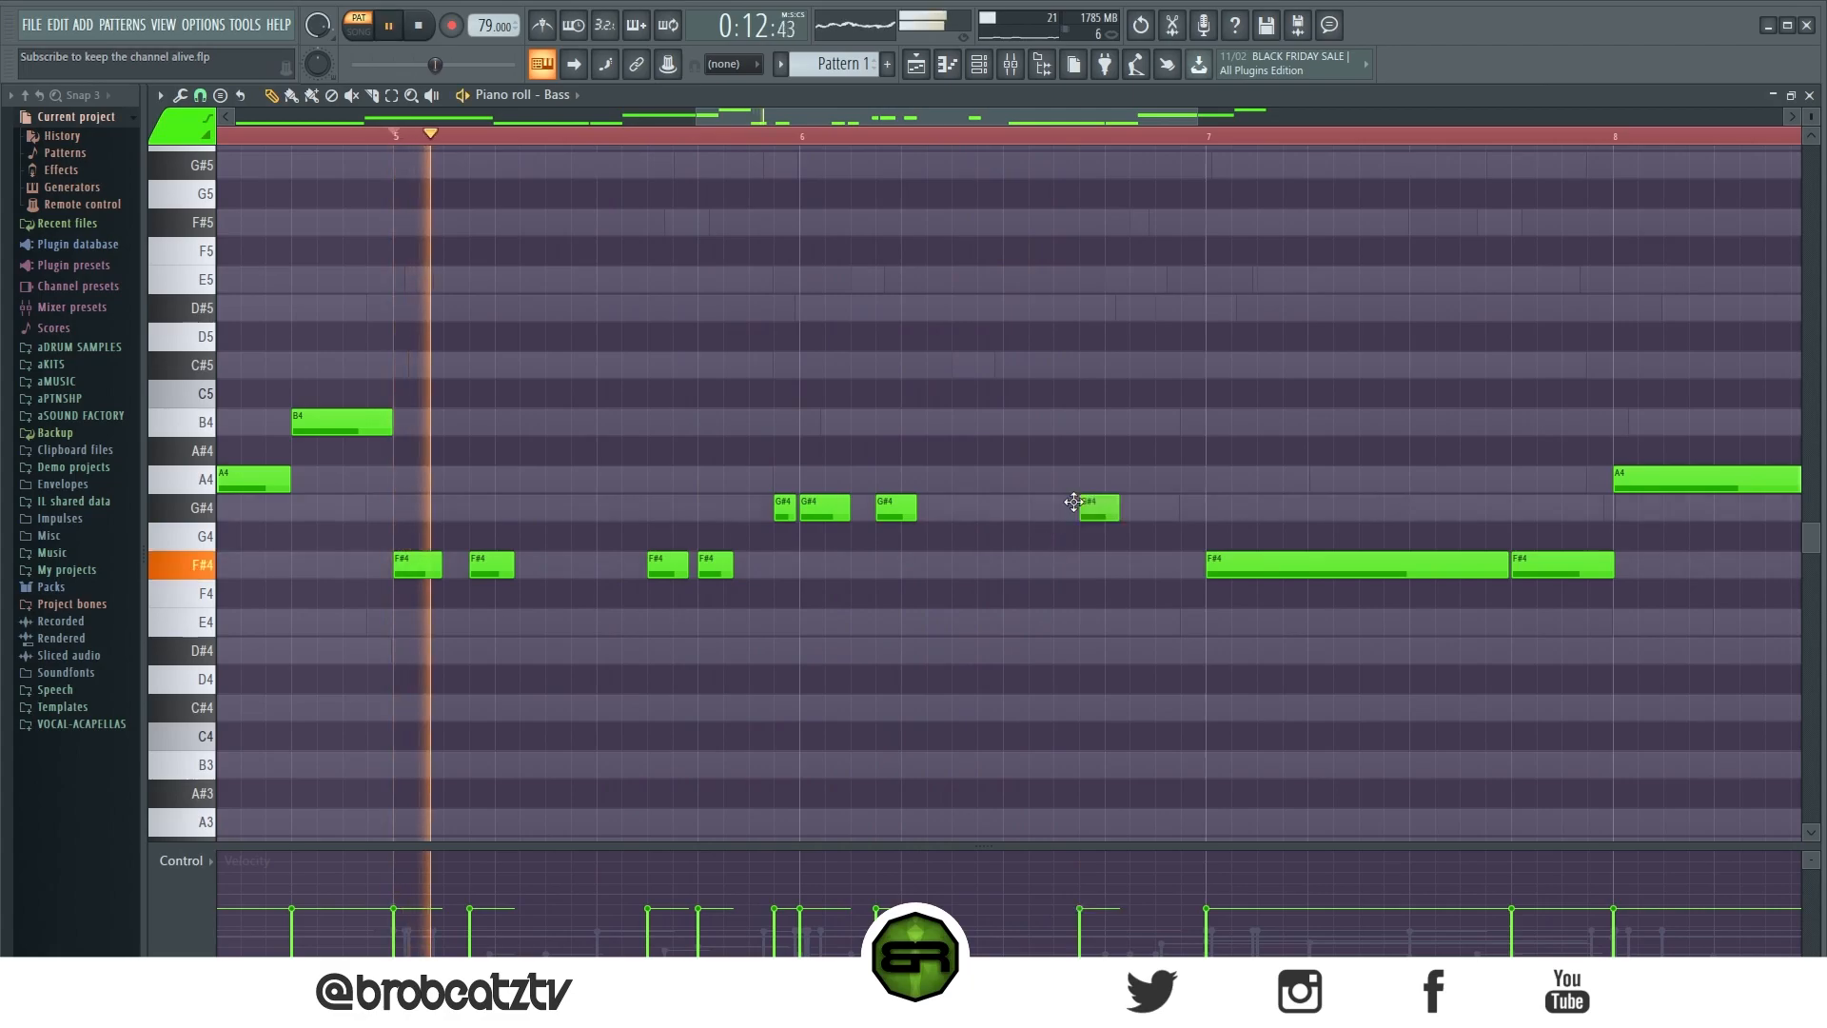
pyautogui.click(1112, 508)
pyautogui.moveTo(1146, 510); pyautogui.dragTo(1163, 509)
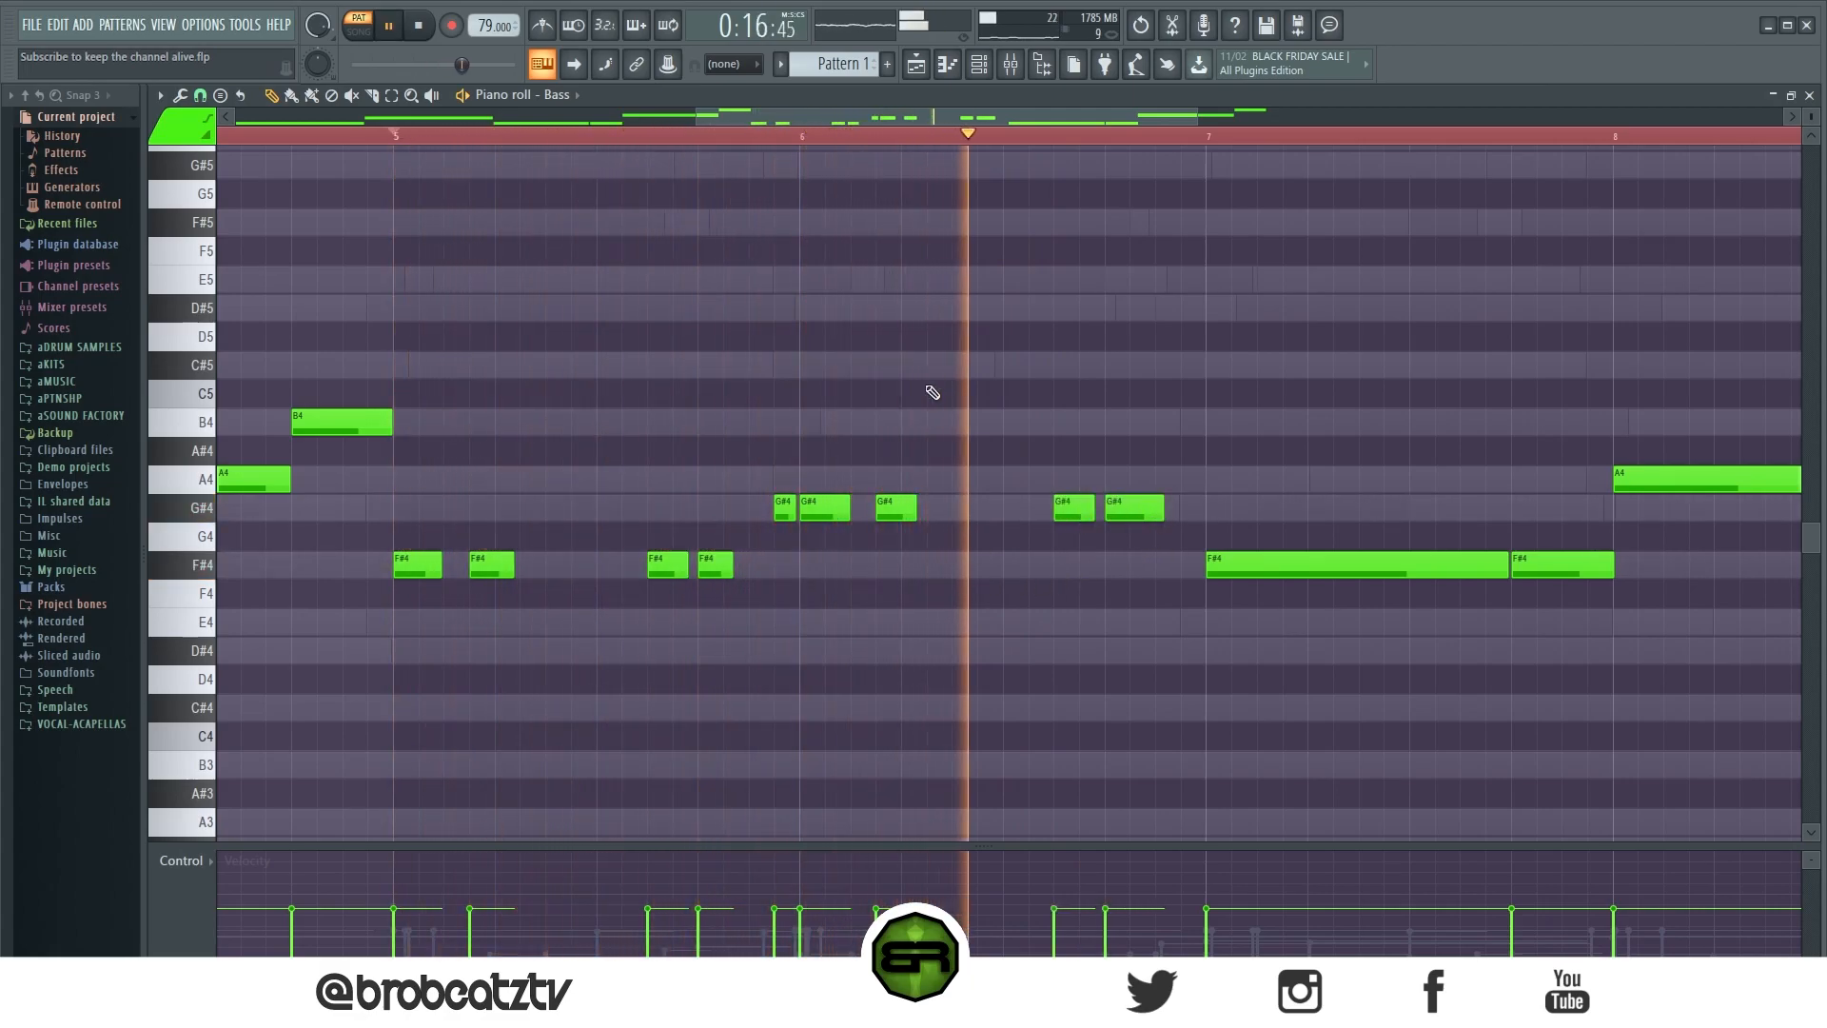
pyautogui.press('space')
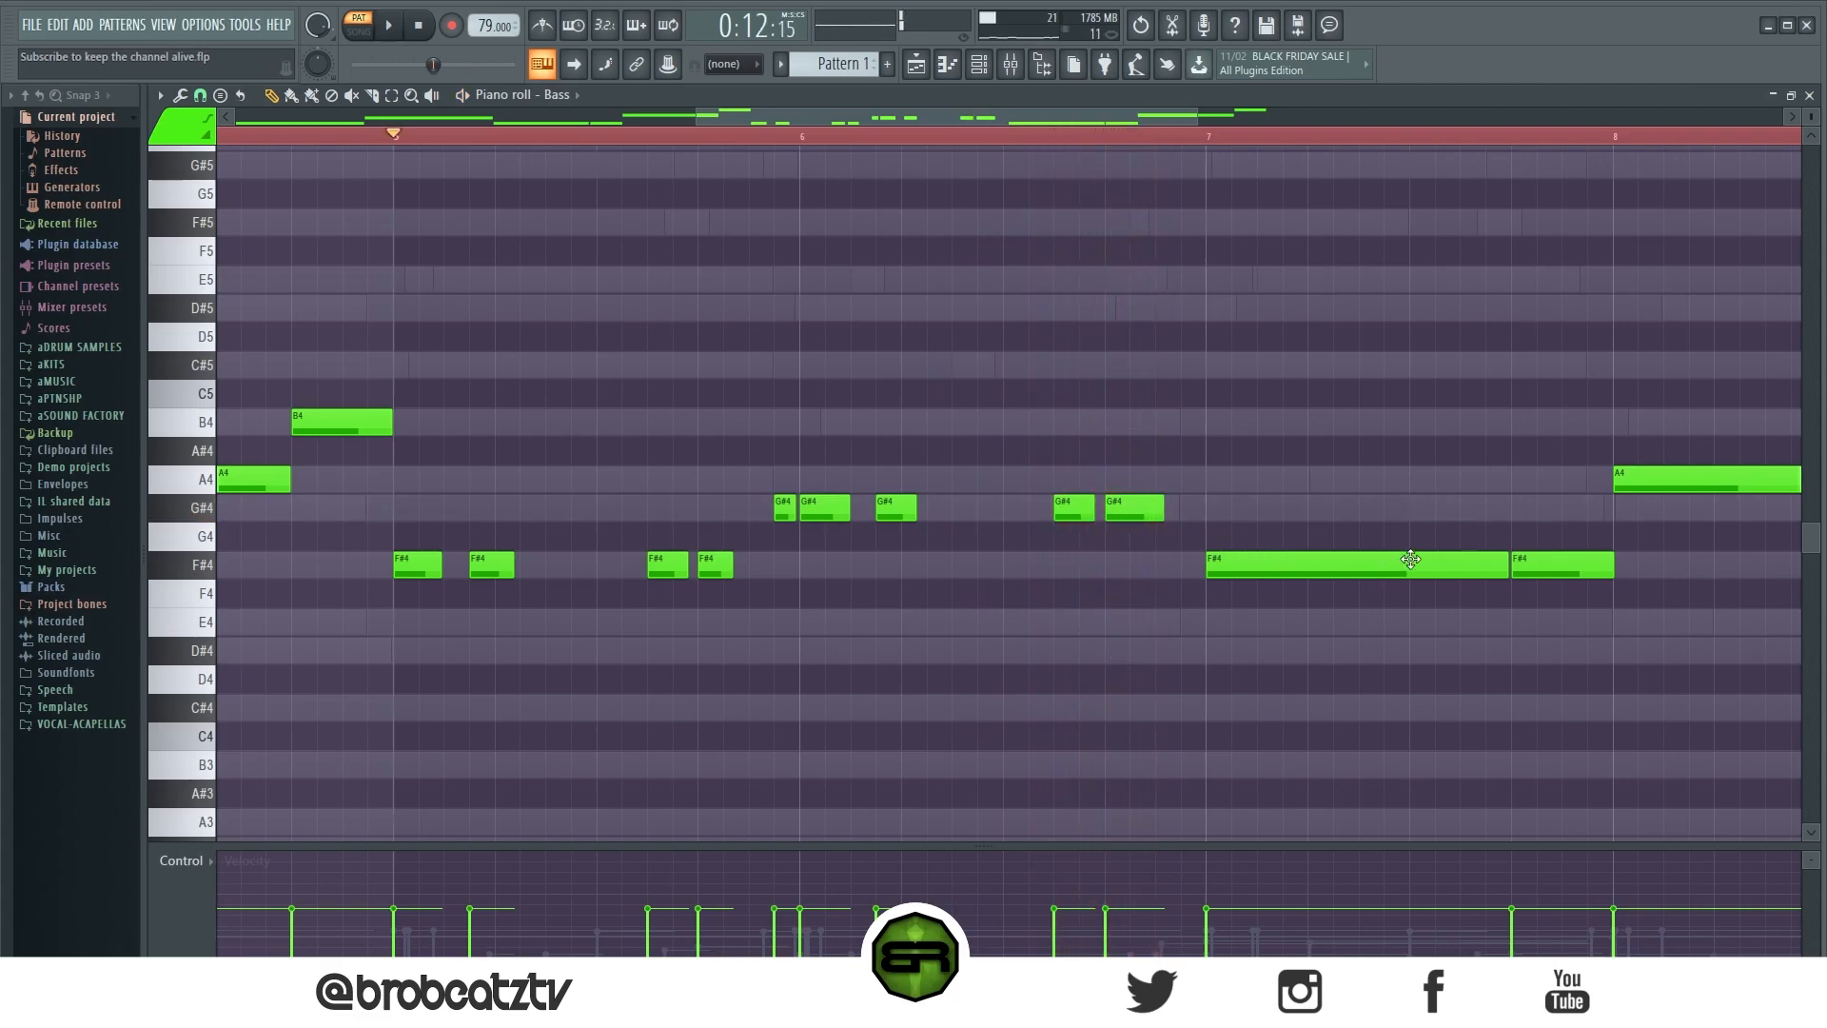
# Step: Replace the two F#4 notes in bar 7 with the four-hit rhythm of bar 5, extending the last hit almost to bar 8
pyautogui.rightClick(1399, 562)
pyautogui.rightClick(1561, 564)
pyautogui.moveTo(756, 604); pyautogui.dragTo(1232, 568)
pyautogui.click(1233, 621)
pyautogui.moveTo(1542, 565); pyautogui.dragTo(1598, 569)
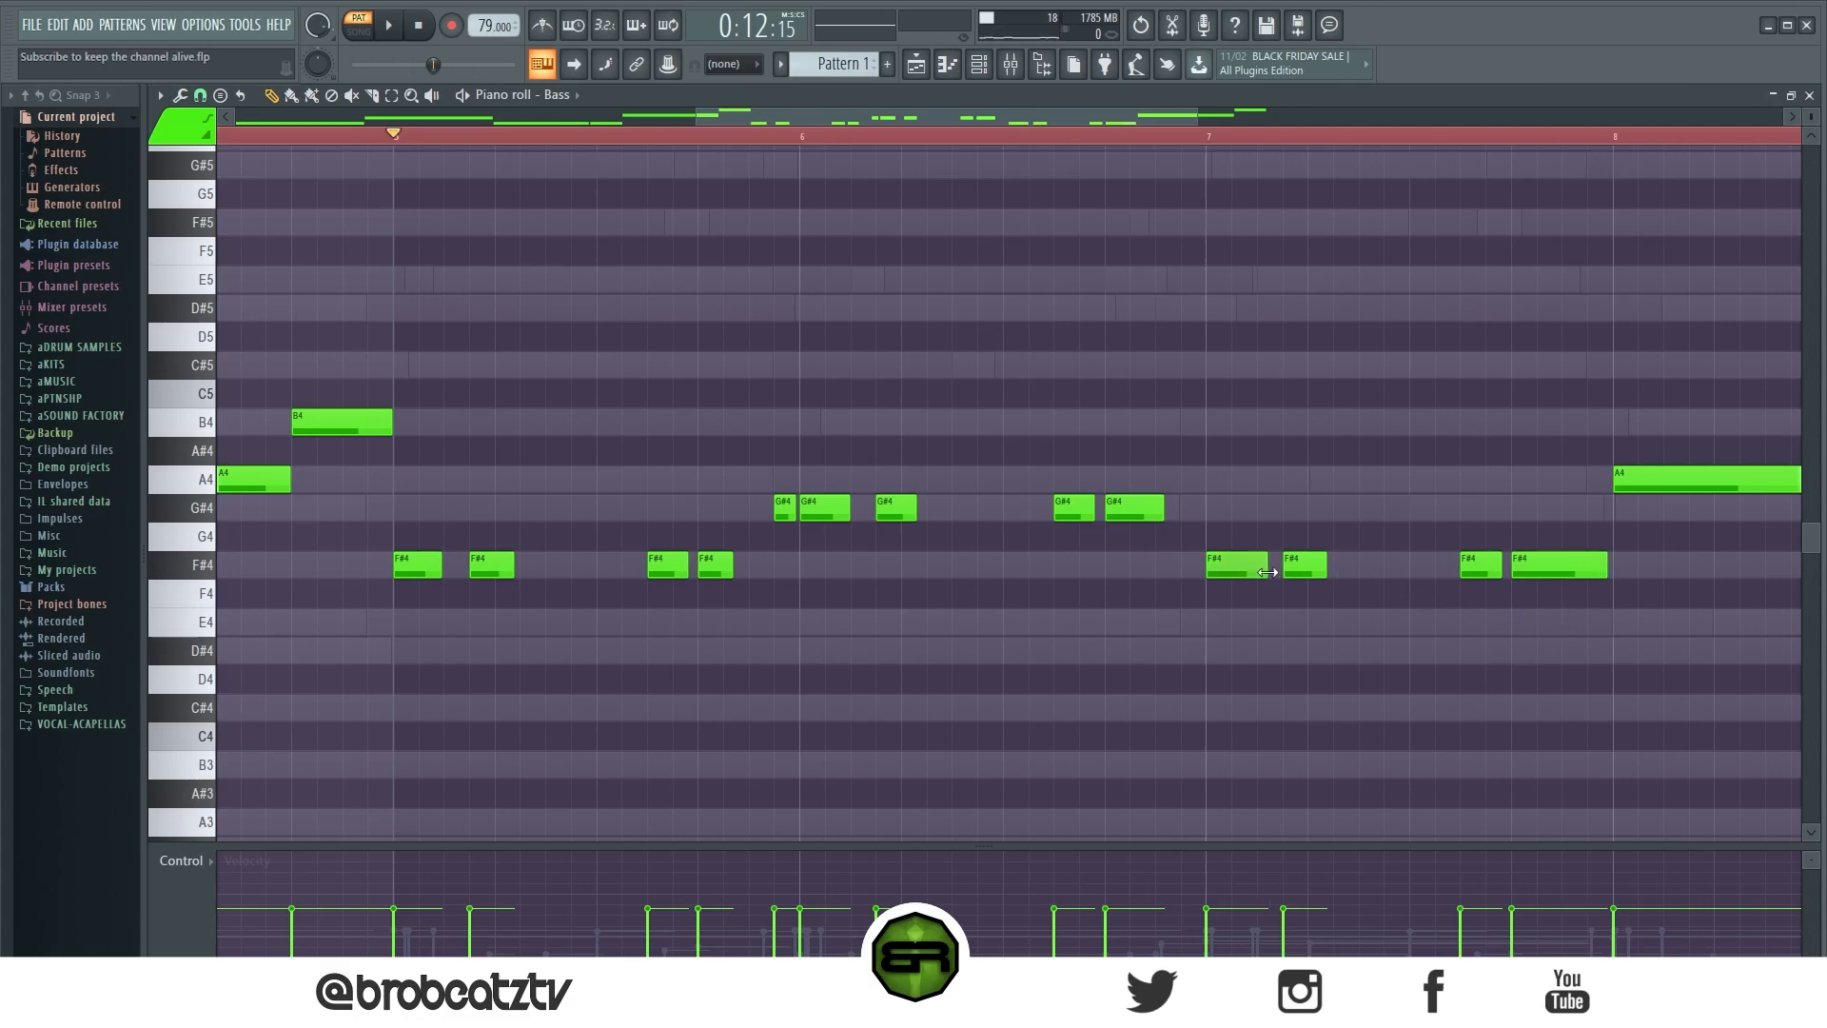
# Step: Shorten the A4 in bar 8 and add a short A4 just before the B4
pyautogui.hscroll(4, 1013, 146)
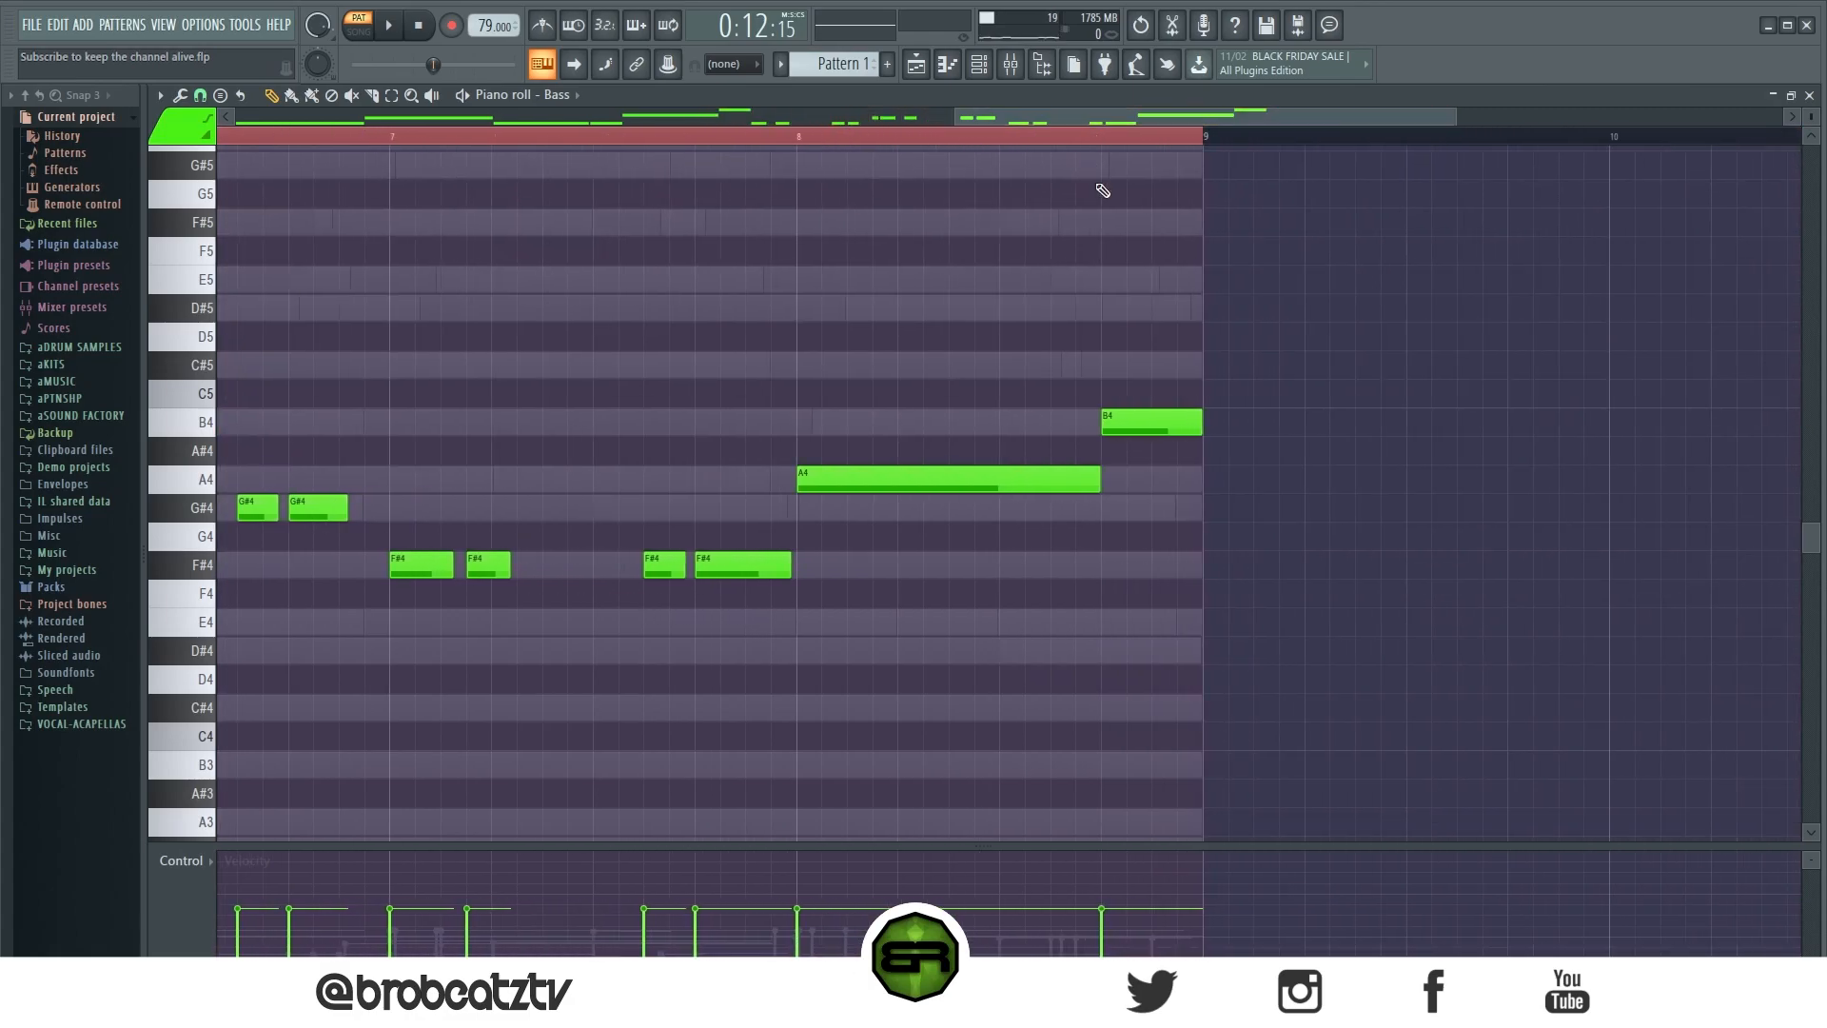
pyautogui.moveTo(1186, 383); pyautogui.dragTo(943, 566)
pyautogui.keyDown('ctrl'); pyautogui.click(921, 572); pyautogui.keyUp('ctrl')
pyautogui.moveTo(1080, 489); pyautogui.dragTo(1022, 489)
pyautogui.click(1062, 480)
pyautogui.moveTo(1275, 482); pyautogui.dragTo(1095, 482)
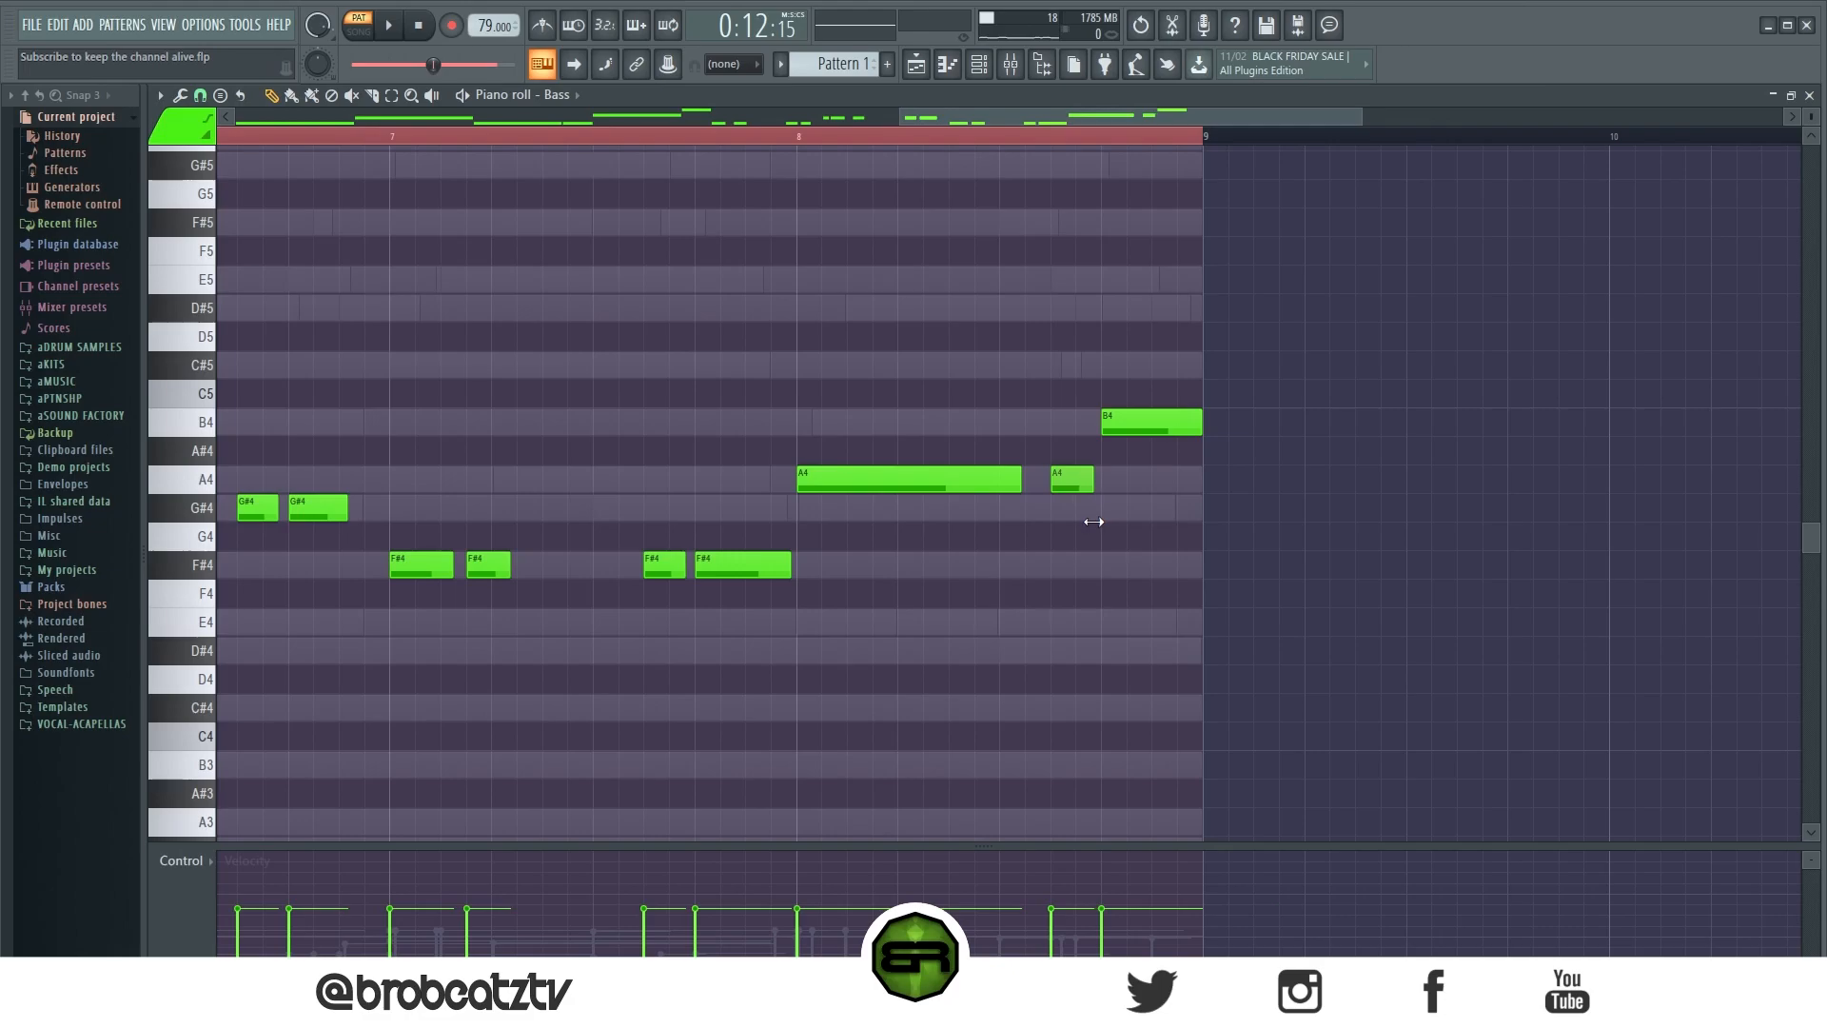
# Step: Raise the velocities of the short A4 and the B4 at the end of bar 8
pyautogui.moveTo(1185, 409); pyautogui.dragTo(1047, 522)
pyautogui.moveTo(1116, 877); pyautogui.dragTo(1121, 872)
pyautogui.keyDown('ctrl'); pyautogui.click(1046, 752); pyautogui.keyUp('ctrl')
pyautogui.scroll(-3, 663, 143)
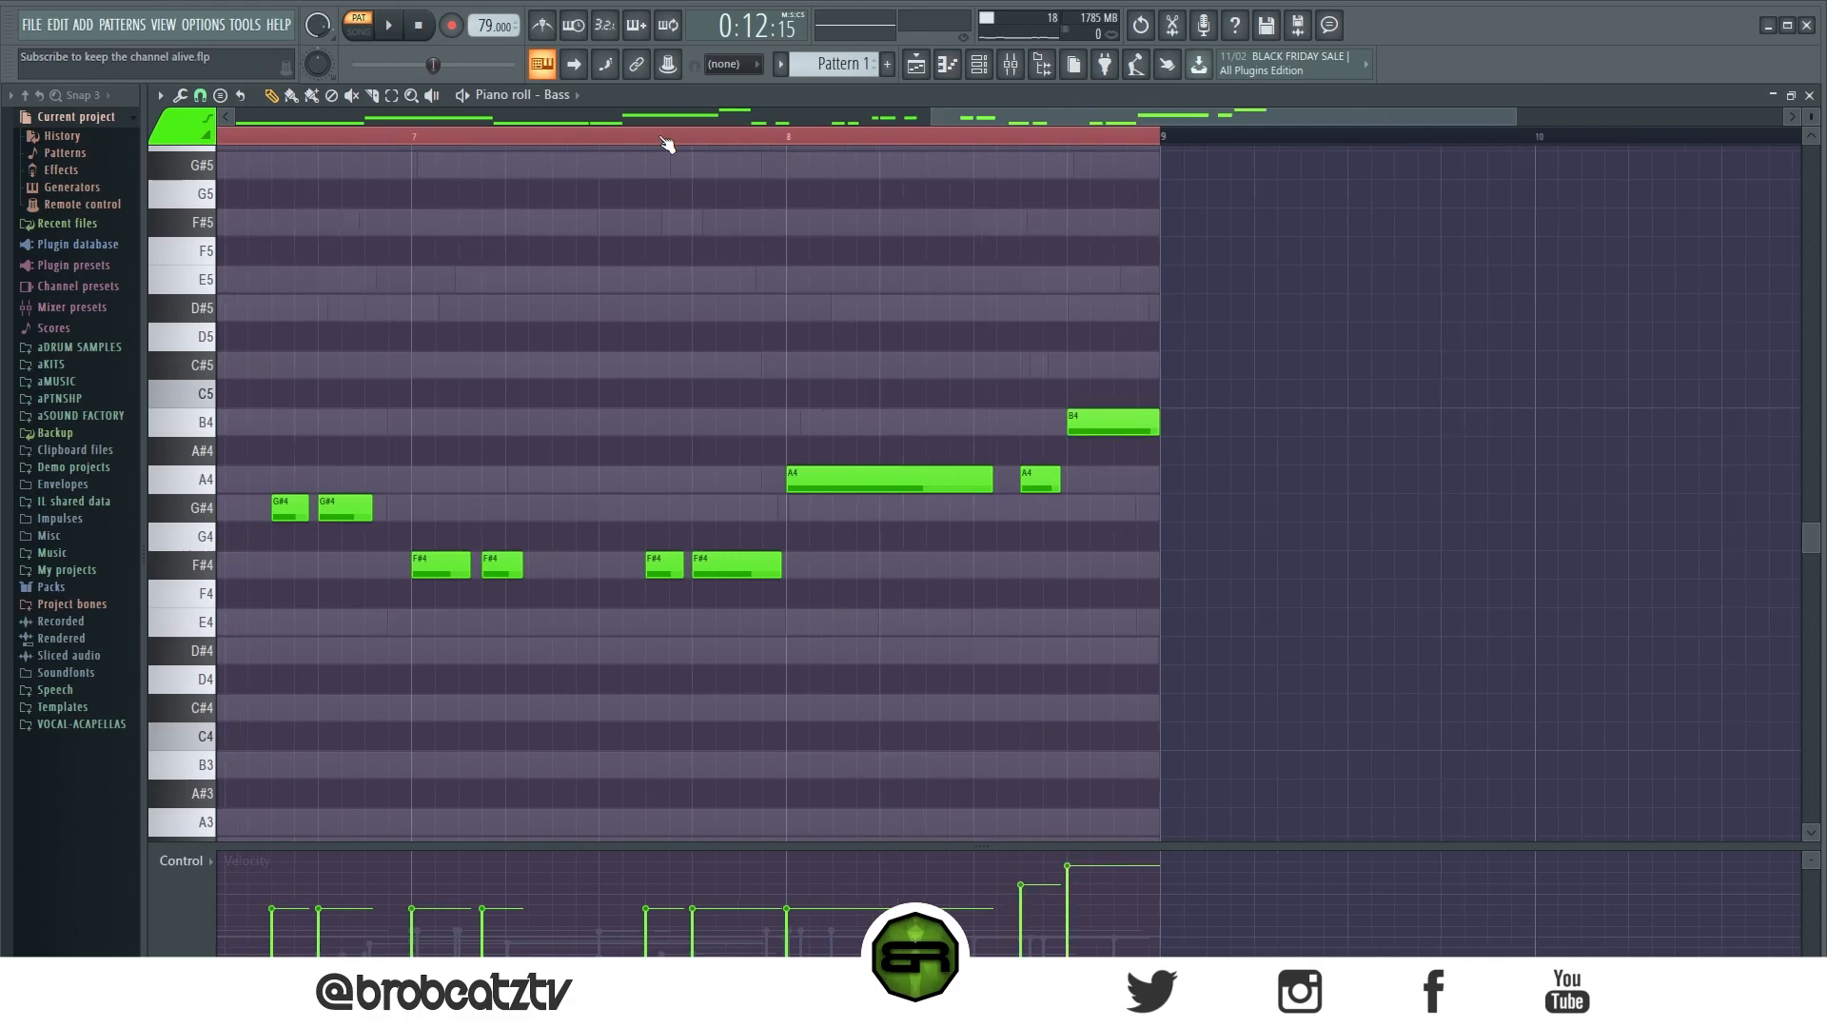
# Step: Transpose the whole bass line down one octave and play it from bar 5
pyautogui.moveTo(886, 118)
pyautogui.mouseDown()
pyautogui.moveTo(876, 142)
pyautogui.moveTo(765, 141)
pyautogui.mouseUp()
pyautogui.hotkey('ctrl', 'a')
pyautogui.hotkey('ctrl', 'Down')
pyautogui.scroll(-3, 776, 148)
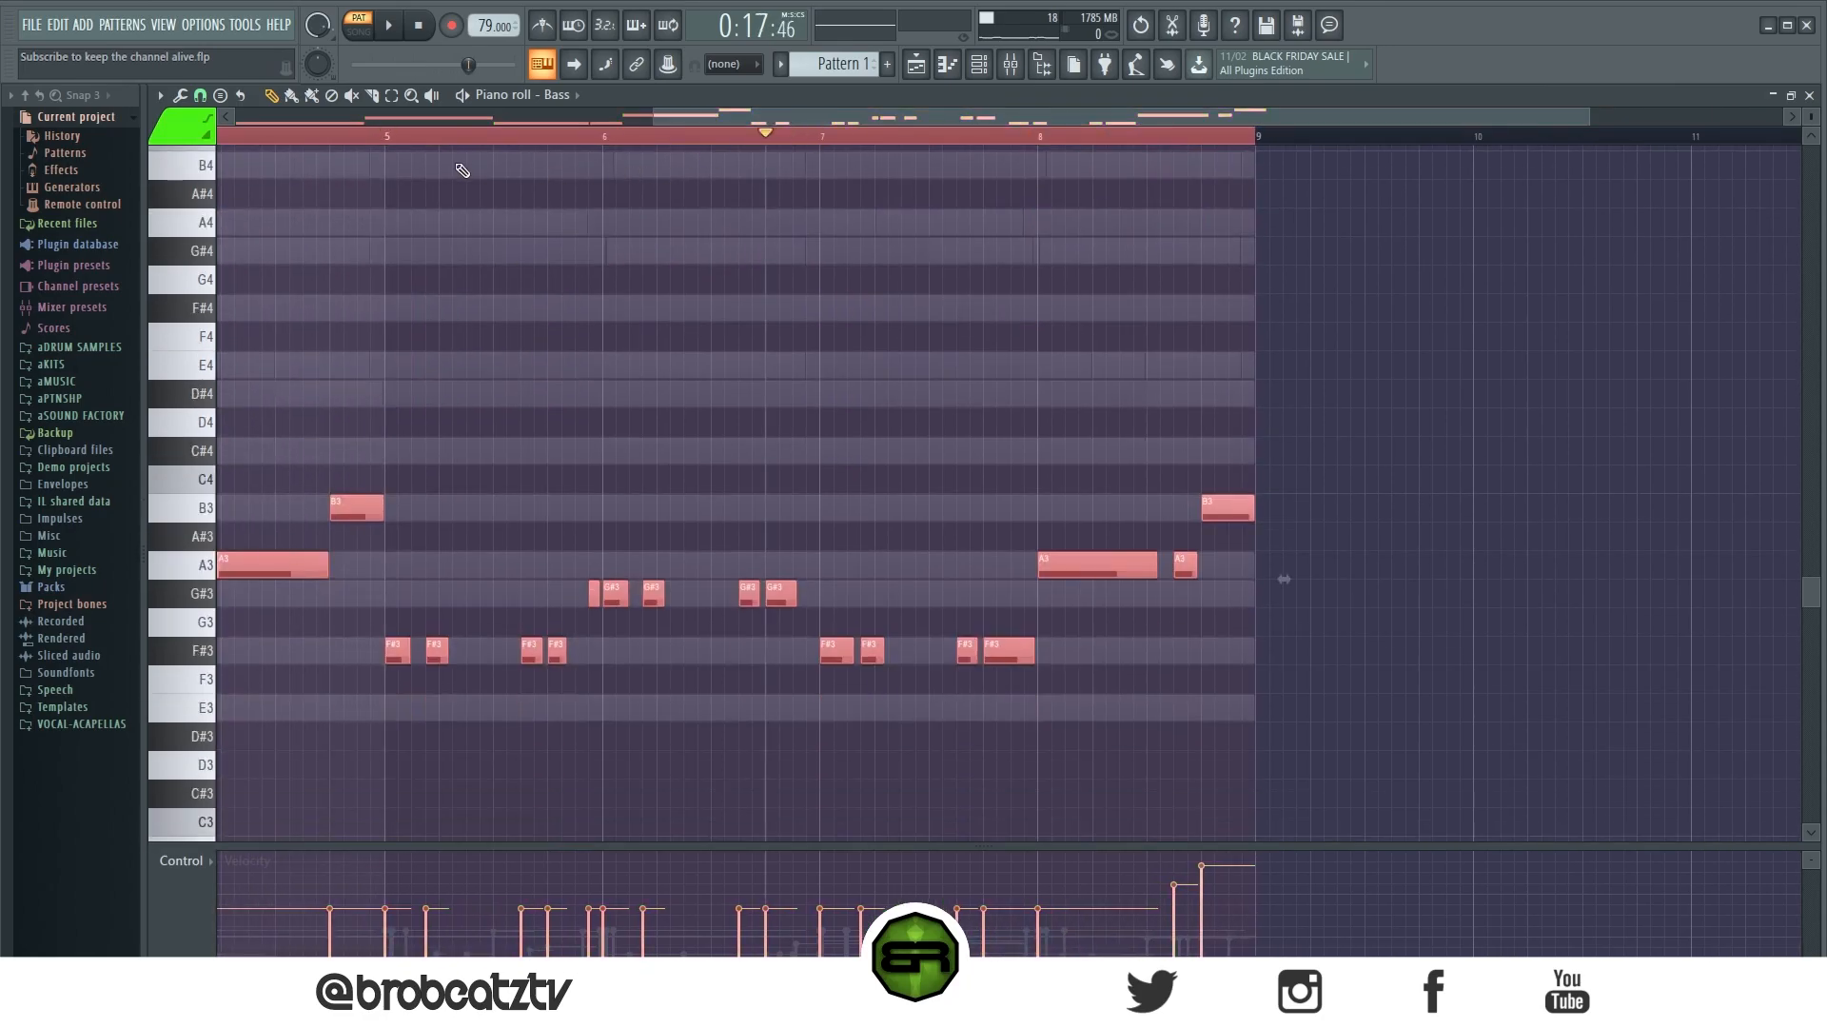
pyautogui.click(388, 139)
pyautogui.press('space')
pyautogui.keyDown('ctrl'); pyautogui.click(846, 290); pyautogui.keyUp('ctrl')
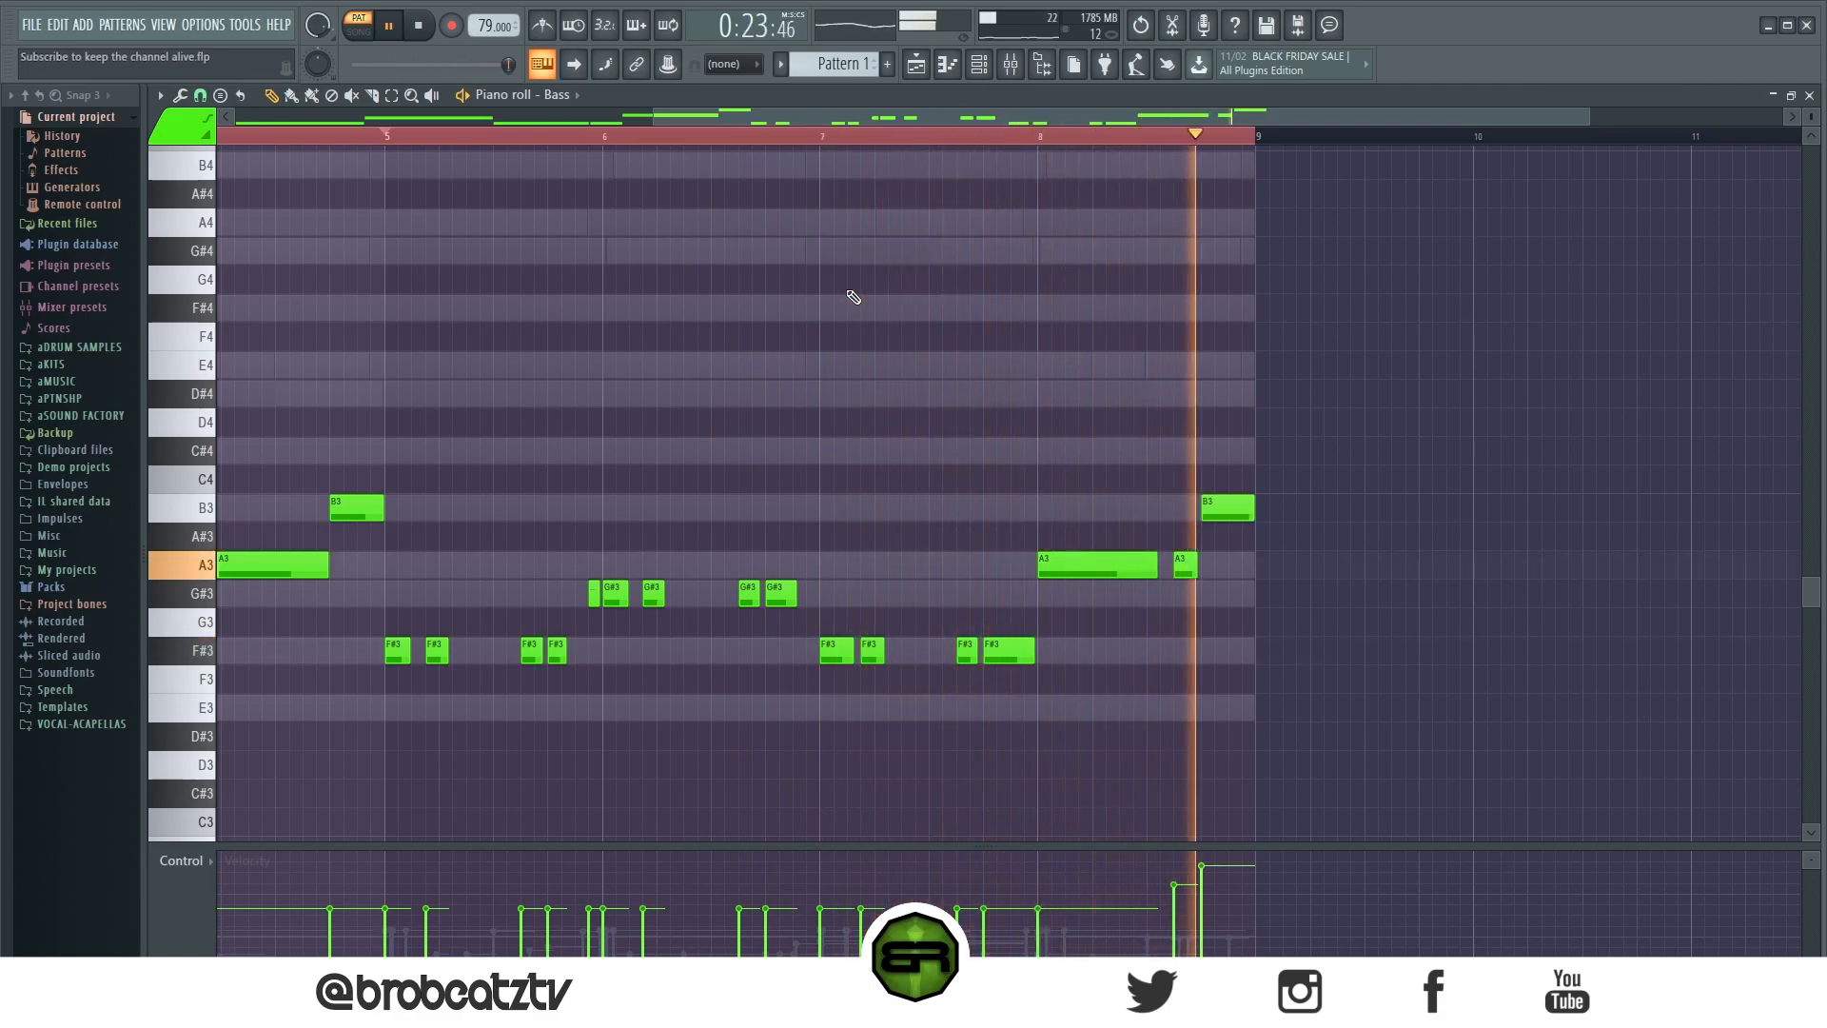
pyautogui.press('space')
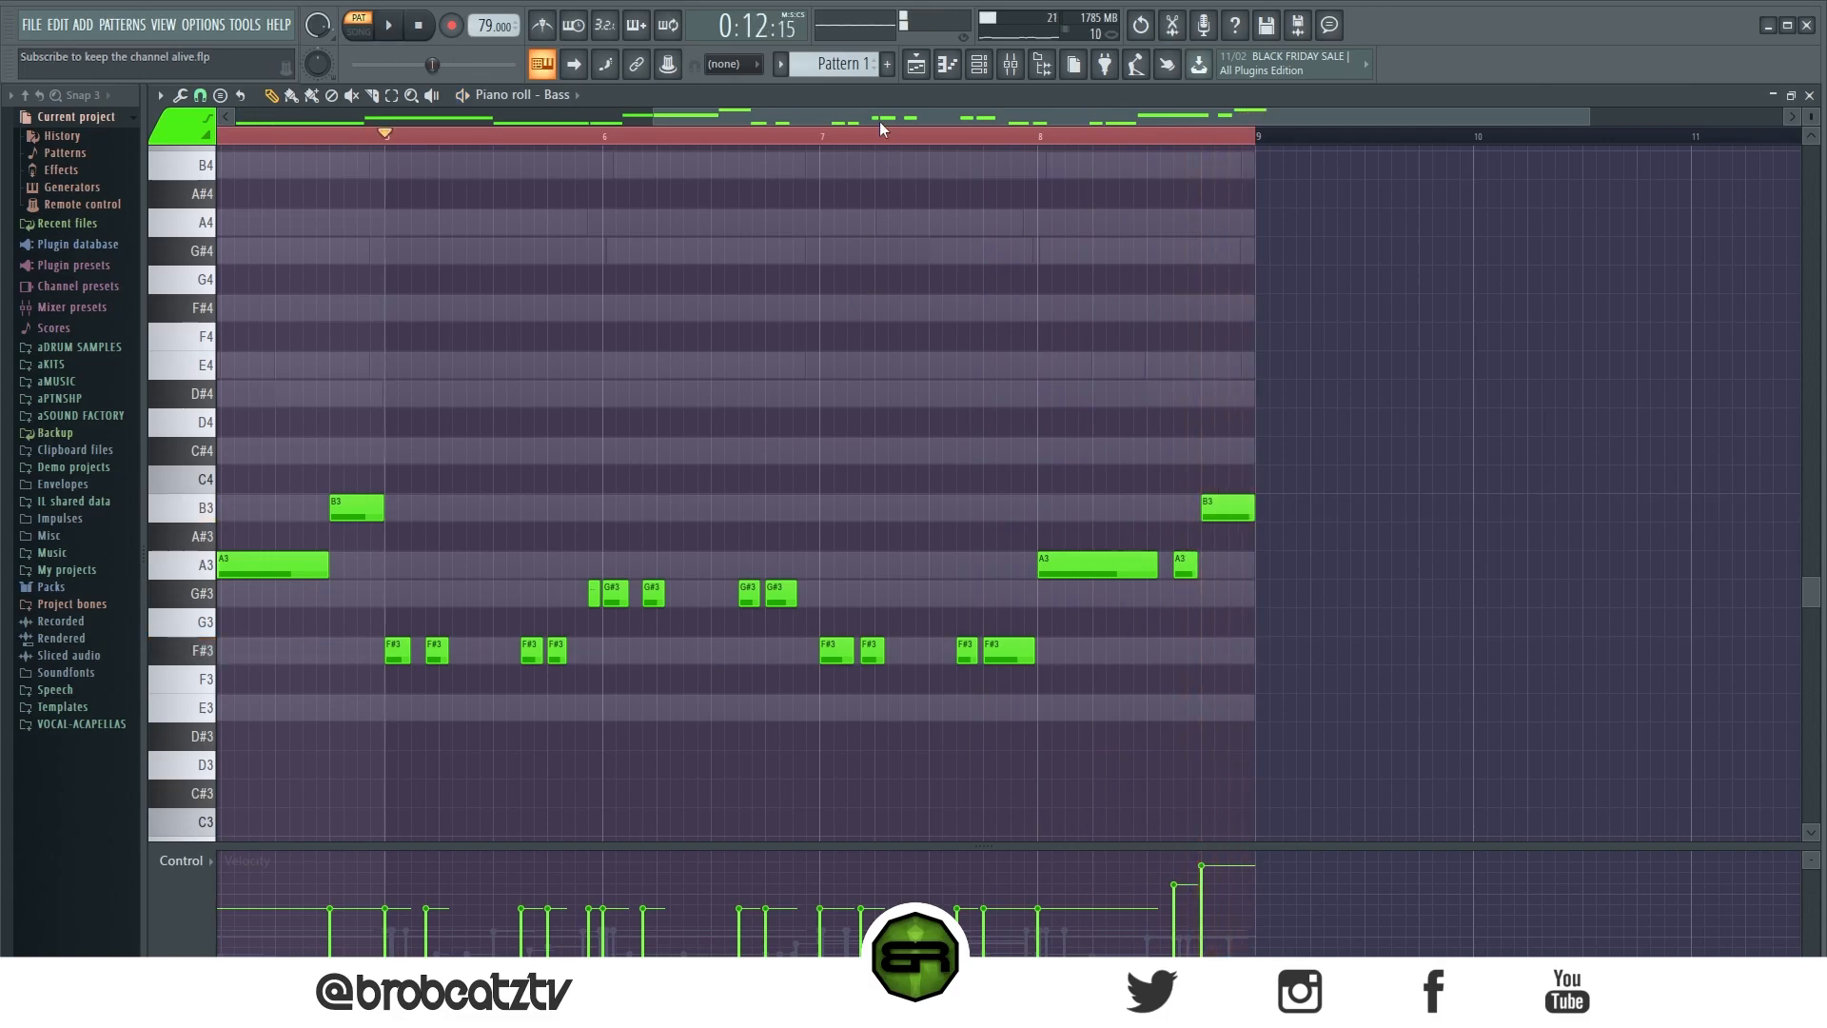
pyautogui.moveTo(879, 123); pyautogui.dragTo(317, 153)
pyautogui.scroll(-2, 517, 142)
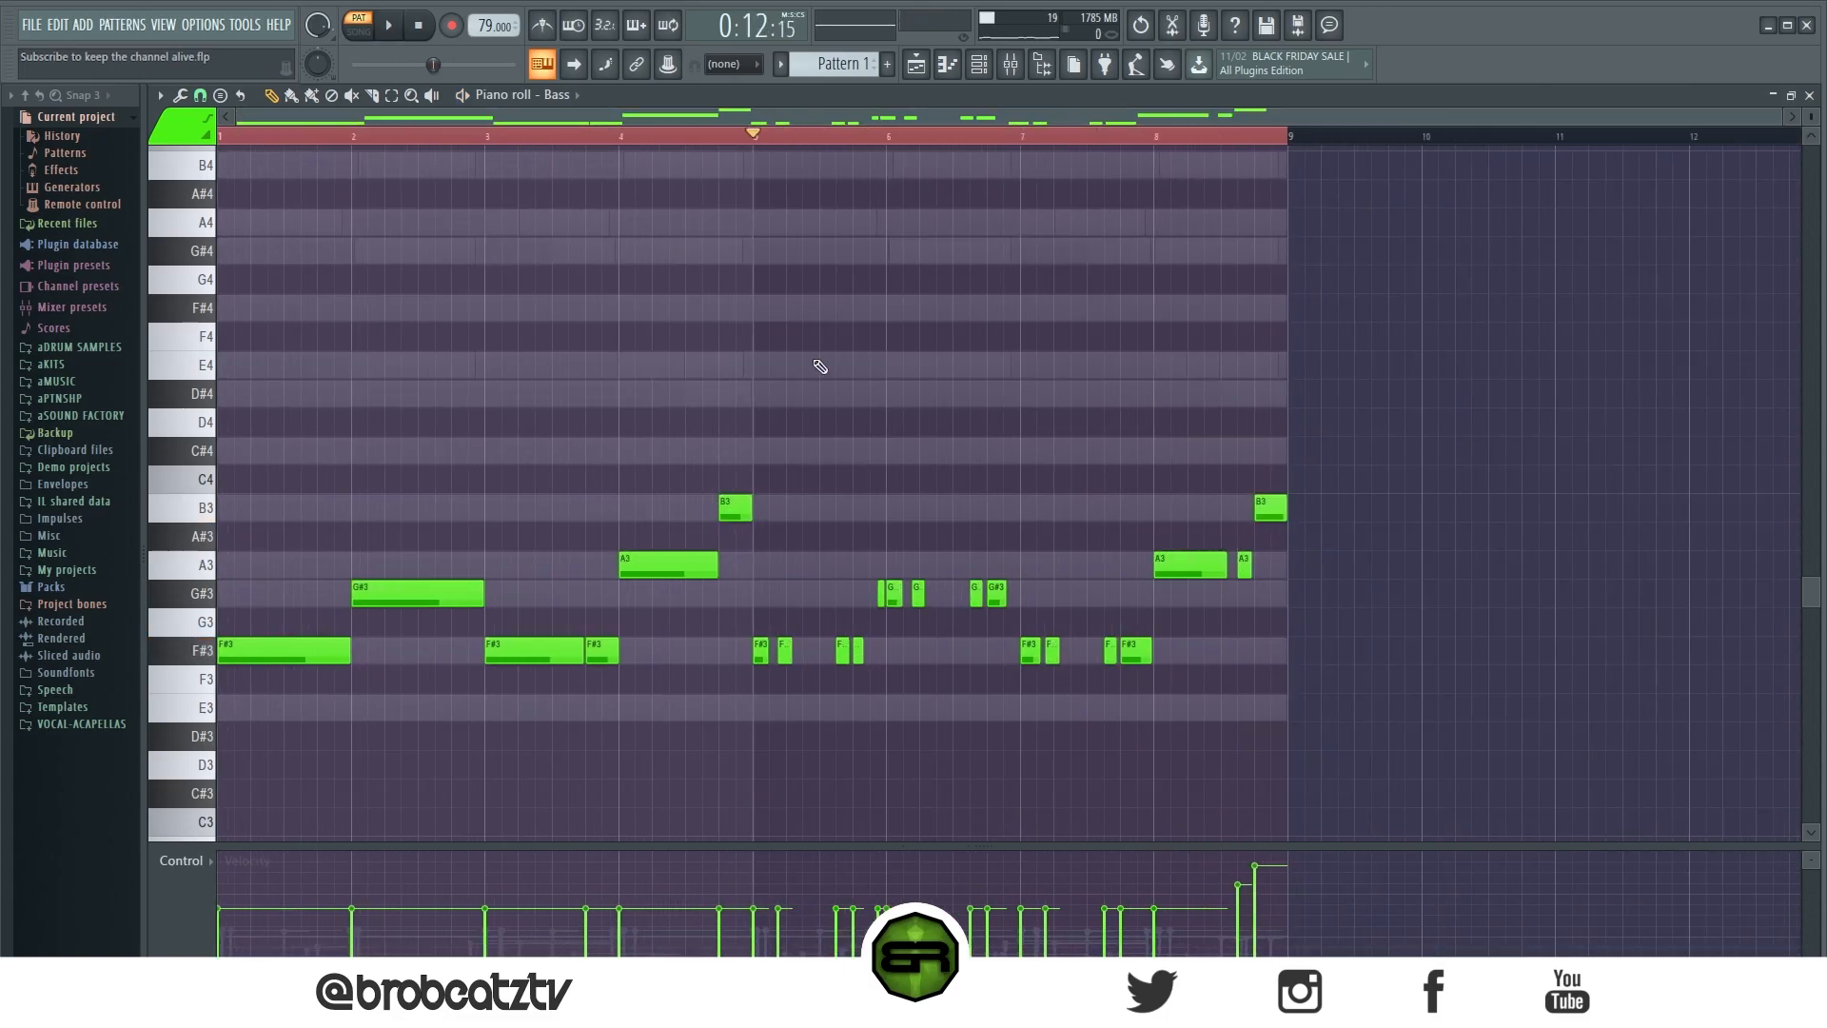
pyautogui.moveTo(1052, 135); pyautogui.dragTo(746, 274)
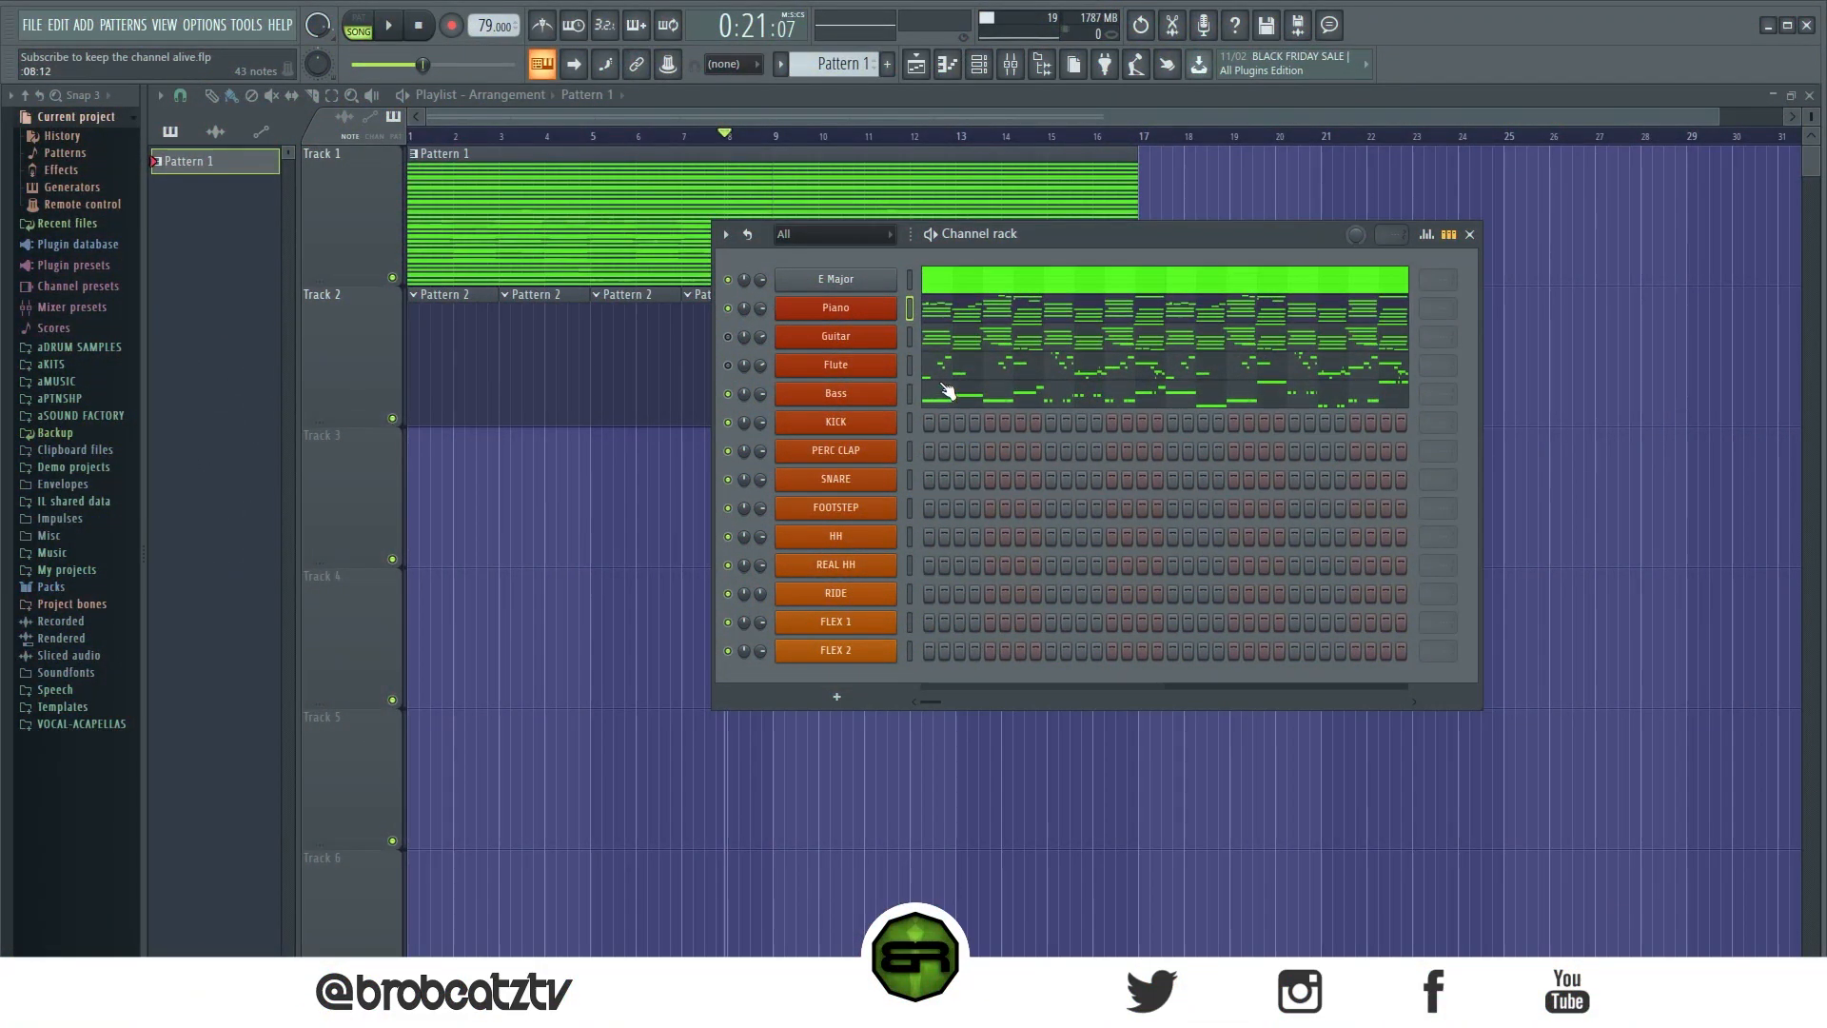
# Step: Open the 16-bar Bass part and play its second half in pattern mode, starting from bar 8
pyautogui.click(963, 395)
pyautogui.scroll(-5, 861, 421)
pyautogui.moveTo(1599, 306); pyautogui.dragTo(214, 669)
pyautogui.hotkey('ctrl', 'd')
pyautogui.moveTo(1589, 317); pyautogui.dragTo(864, 648)
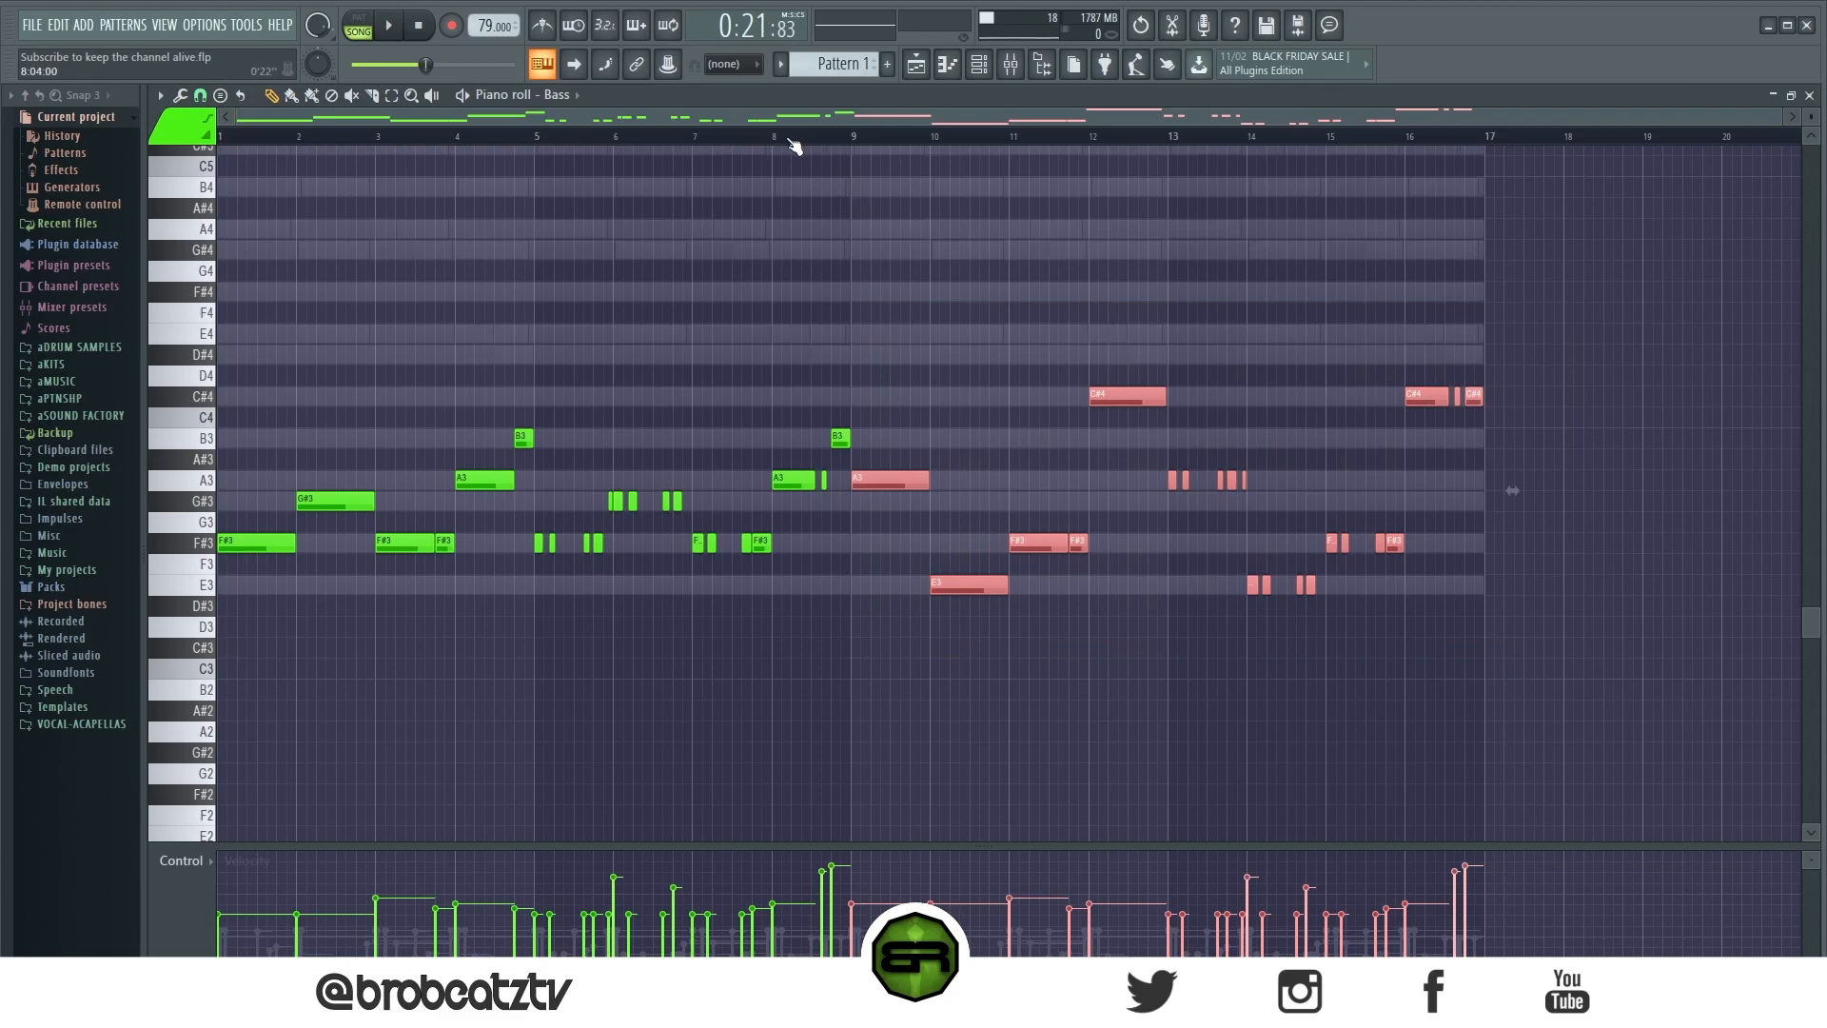
pyautogui.hotkey('ctrl', 'd')
pyautogui.click(358, 18)
pyautogui.click(773, 136)
pyautogui.press('space')
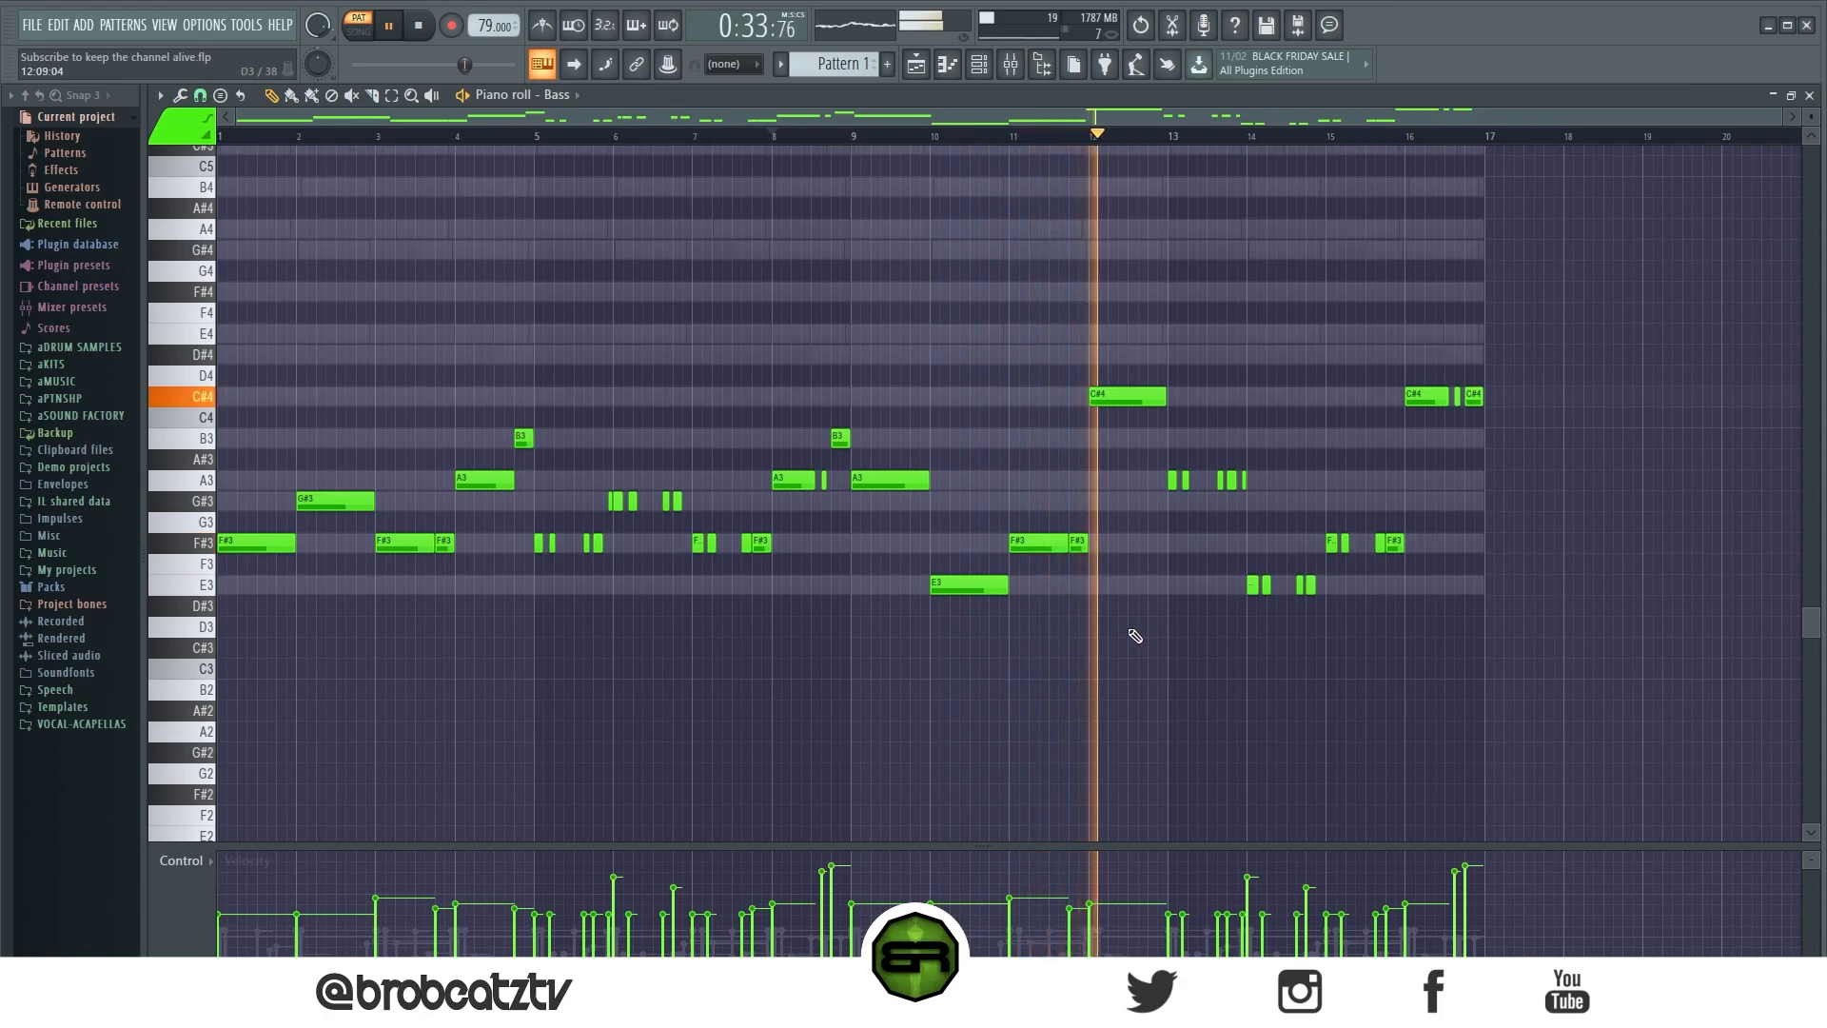
pyautogui.press('space')
# Step: Examine the variations in the bass notes of bars 9 to 16 and bars 5 to 8, and return playback to the start
pyautogui.moveTo(1570, 303); pyautogui.dragTo(870, 653)
pyautogui.keyDown('ctrl'); pyautogui.click(872, 637); pyautogui.keyUp('ctrl')
pyautogui.keyDown('ctrl'); pyautogui.keyDown('shift'); pyautogui.click(523, 439); pyautogui.keyUp('shift'); pyautogui.keyUp('ctrl')
pyautogui.keyDown('ctrl'); pyautogui.keyDown('shift'); pyautogui.click(677, 501); pyautogui.keyUp('shift'); pyautogui.keyUp('ctrl')
pyautogui.keyDown('ctrl'); pyautogui.click(655, 423); pyautogui.keyUp('ctrl')
pyautogui.moveTo(851, 408); pyautogui.dragTo(542, 592)
pyautogui.click(778, 437)
pyautogui.moveTo(776, 139); pyautogui.dragTo(167, 179)
# Step: Switch to Pattern 2 and show its channels in the channel rack
pyautogui.click(917, 65)
pyautogui.click(979, 67)
pyautogui.moveTo(1042, 233); pyautogui.dragTo(798, 223)
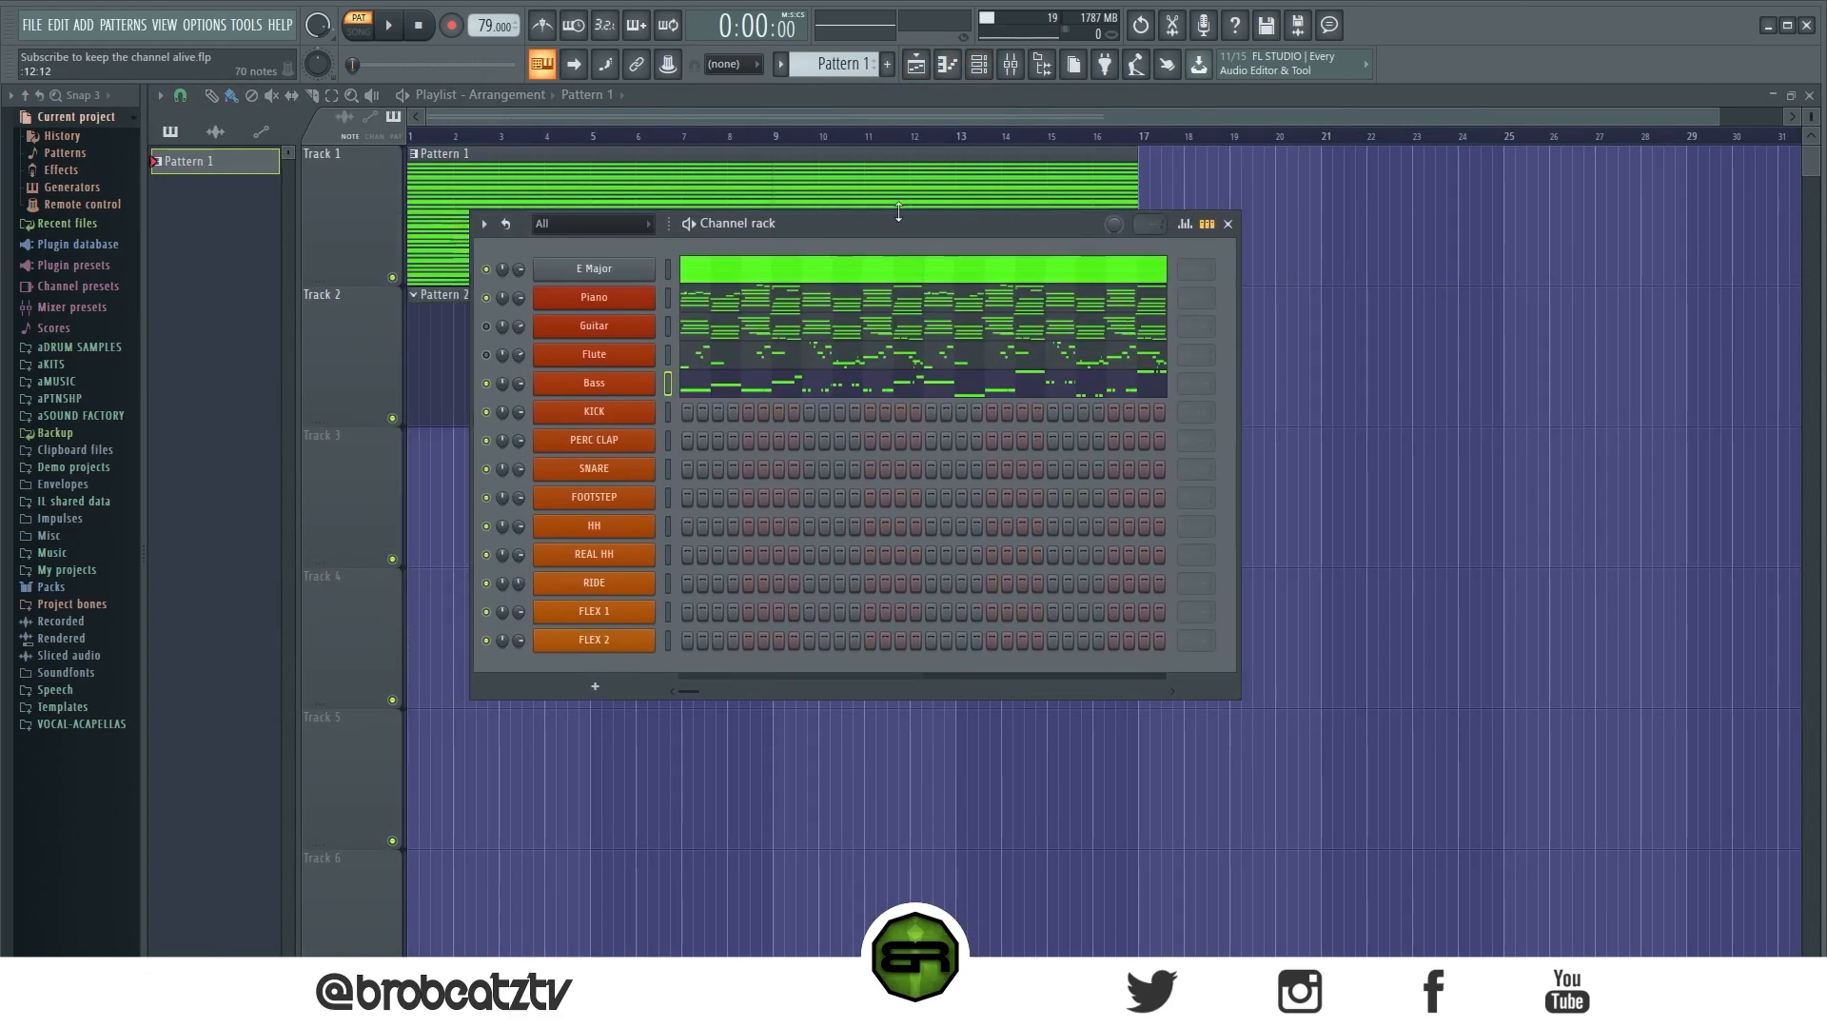
pyautogui.scroll(1, 826, 74)
pyautogui.click(814, 117)
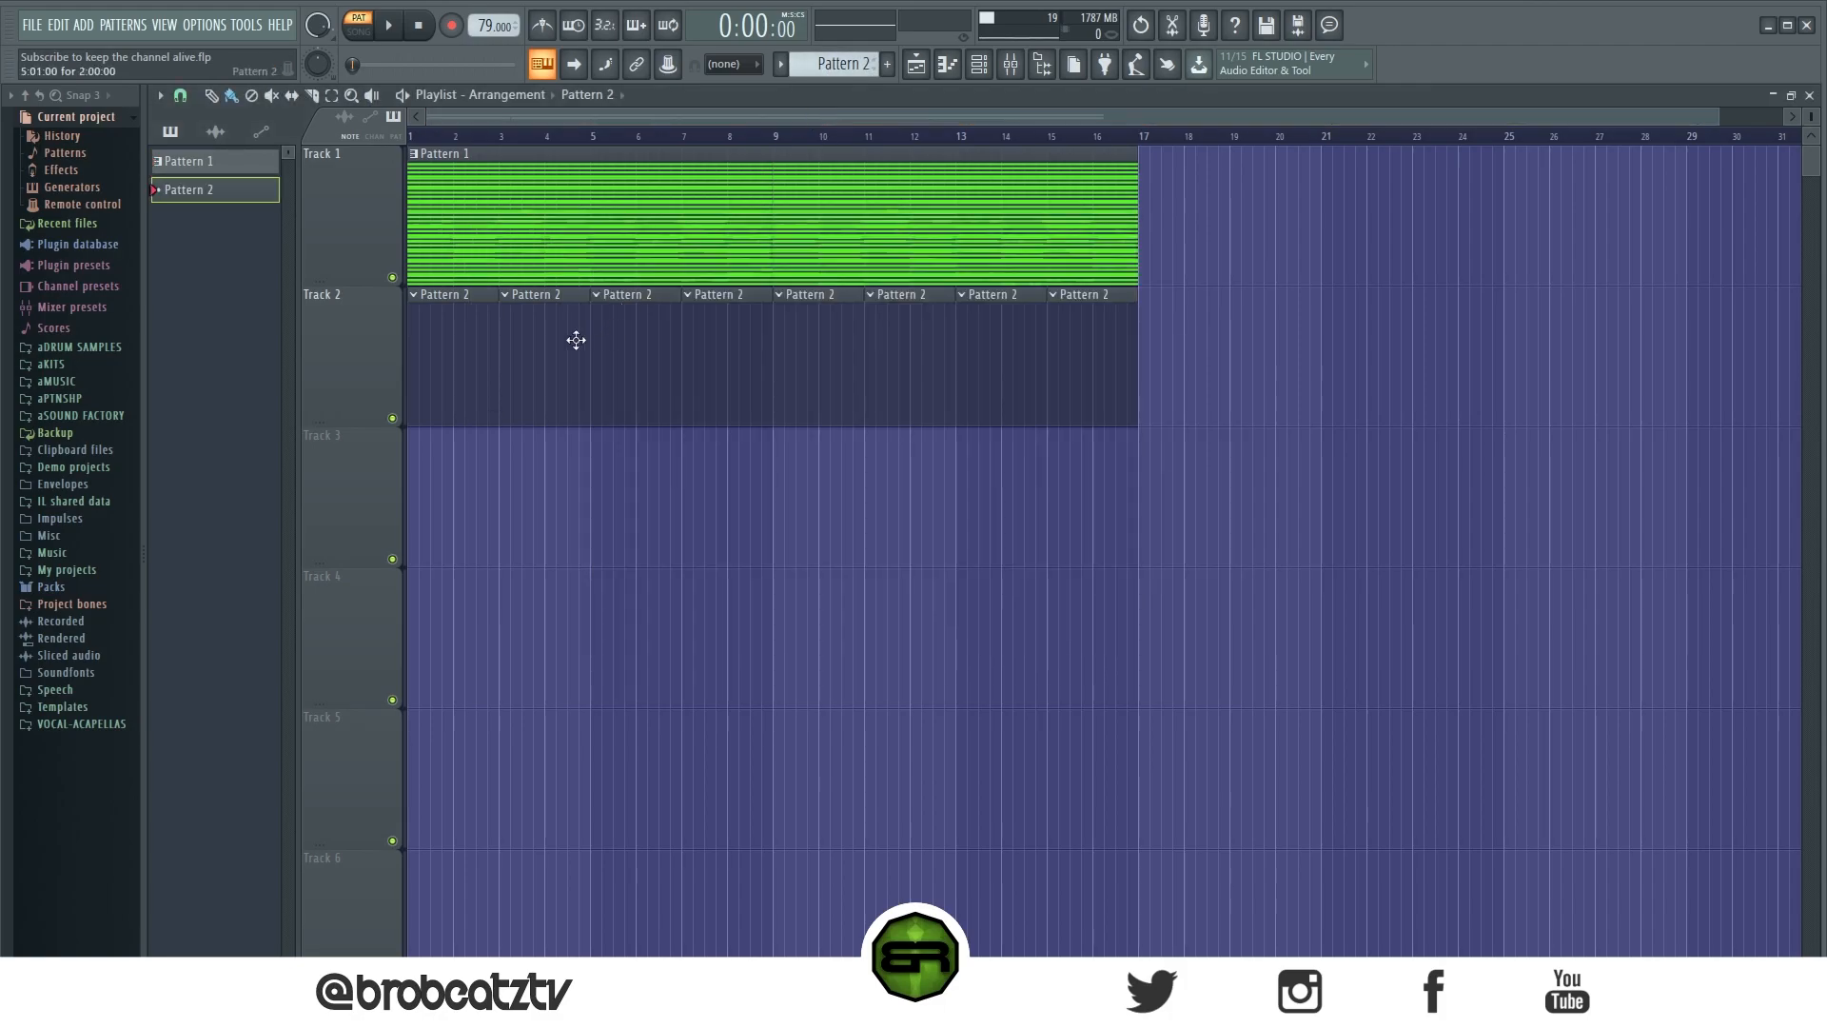
pyautogui.click(979, 64)
# Step: Set the channel rack's main swing to 40%
pyautogui.moveTo(905, 213); pyautogui.dragTo(872, 290)
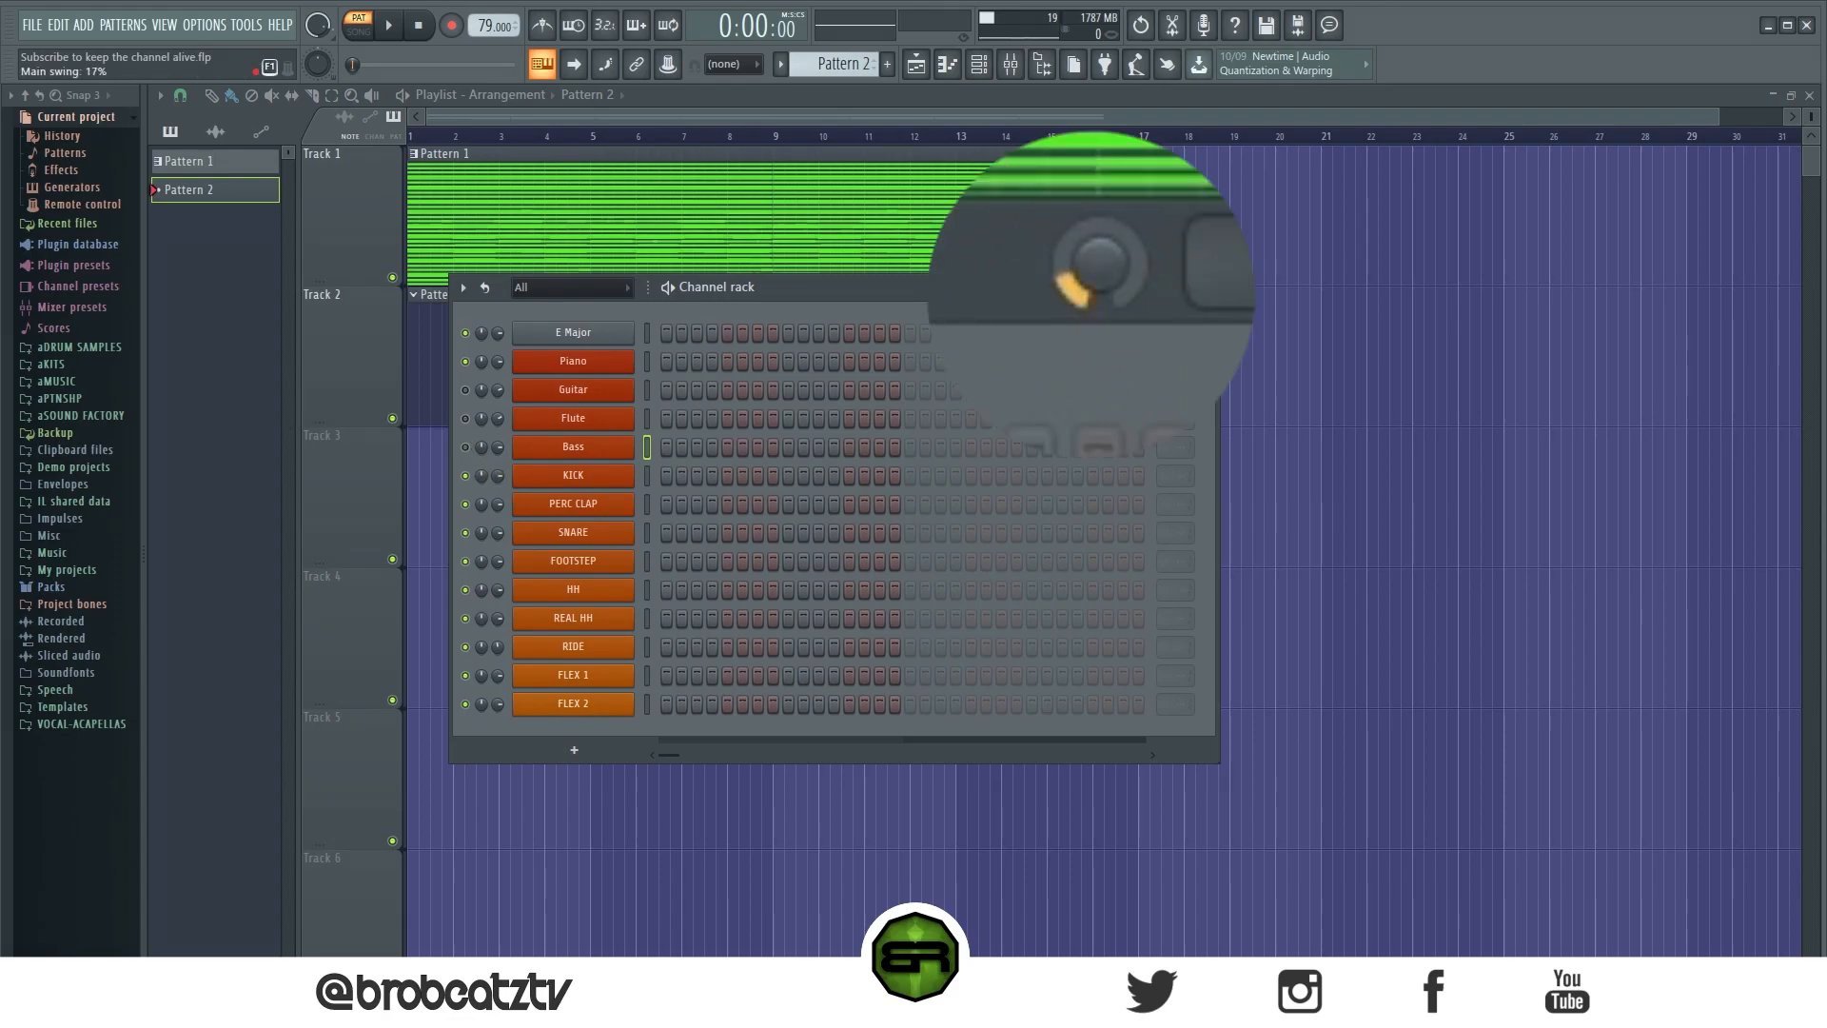
pyautogui.moveTo(1094, 287); pyautogui.dragTo(1094, 255)
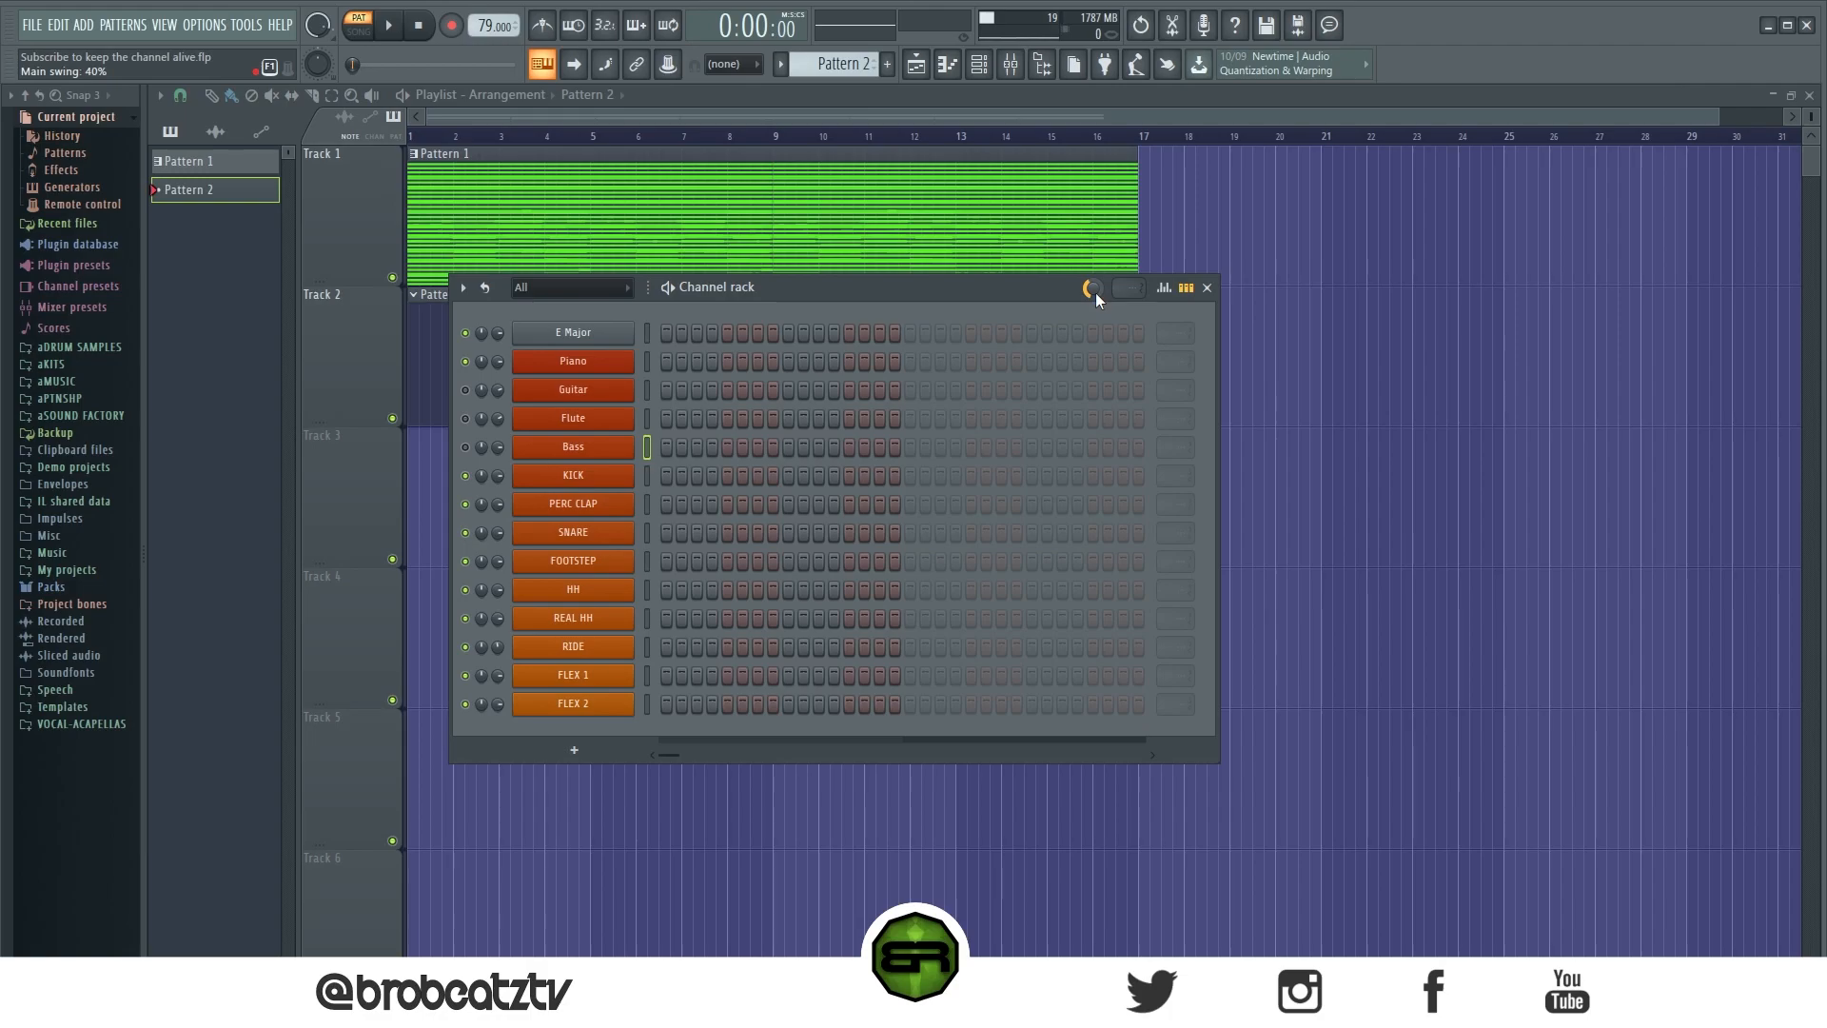
pyautogui.moveTo(1031, 293); pyautogui.dragTo(1055, 283)
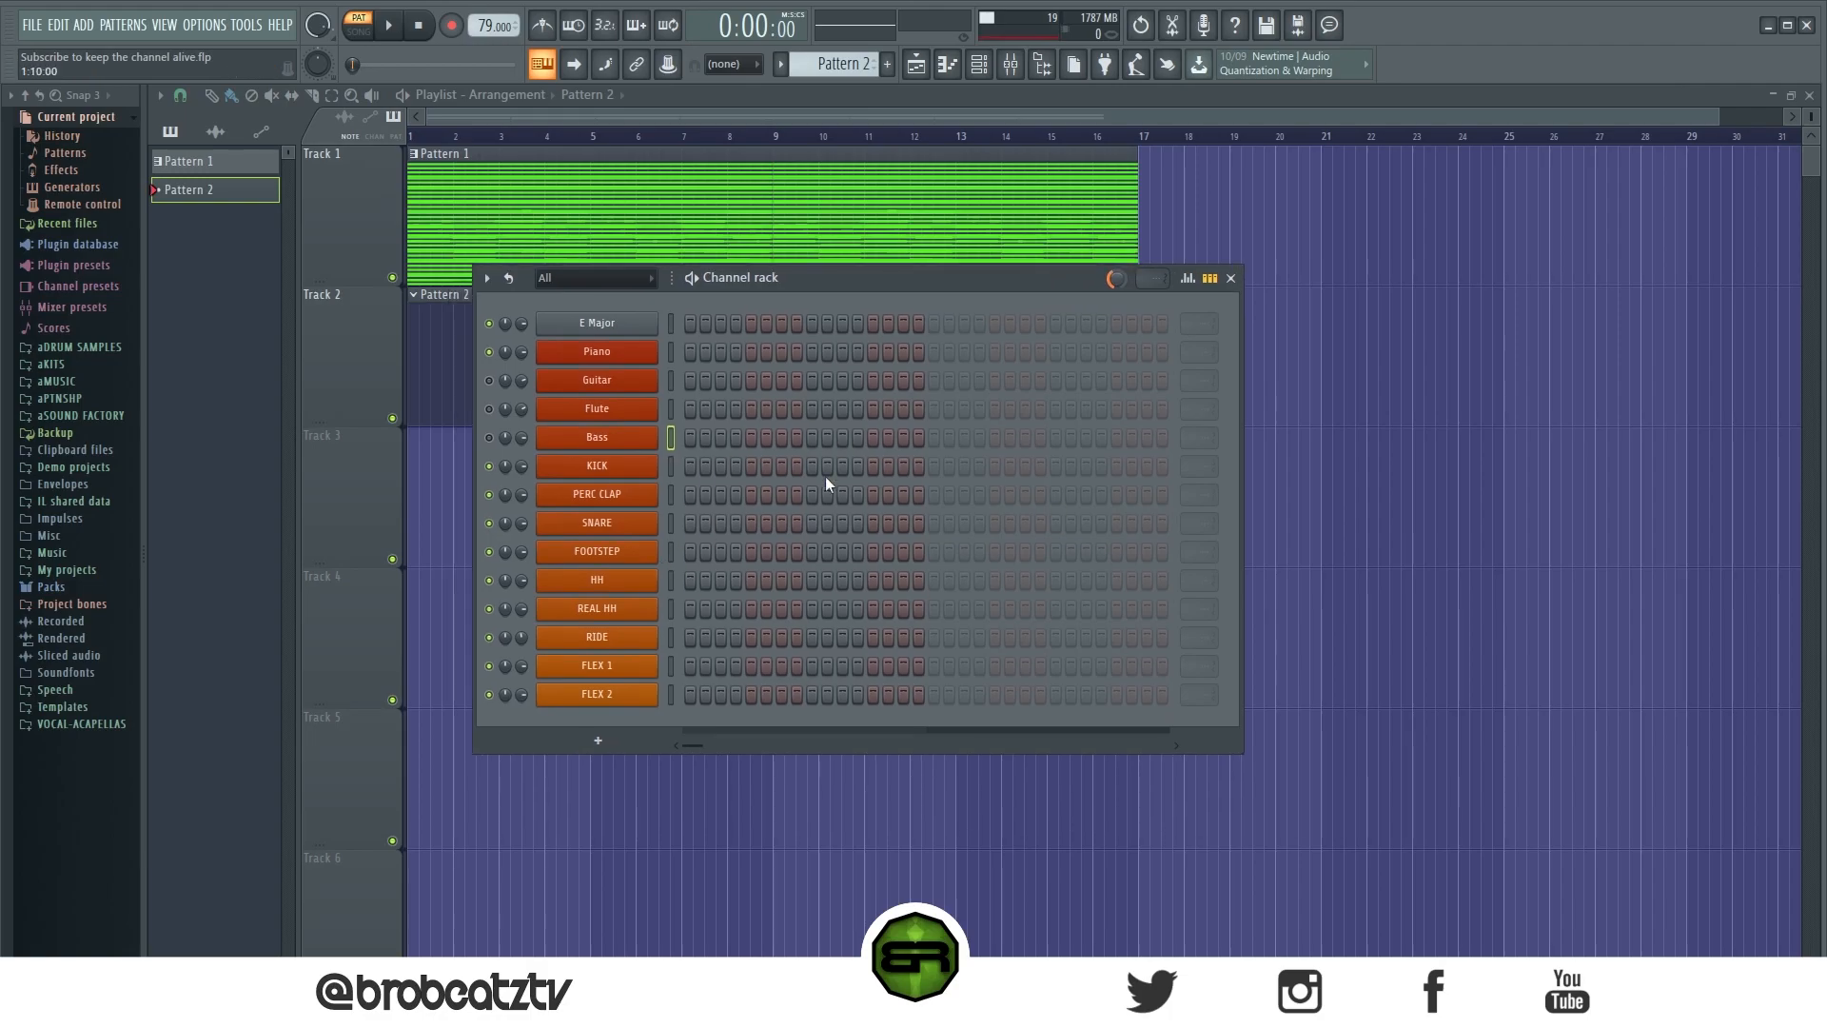
# Step: Place PERC CLAP and SNARE hits on steps 5, 13, 21 and 29, and open the SNARE notes in the piano roll
pyautogui.click(752, 494)
pyautogui.click(751, 522)
pyautogui.click(872, 494)
pyautogui.click(873, 523)
pyautogui.click(1010, 494)
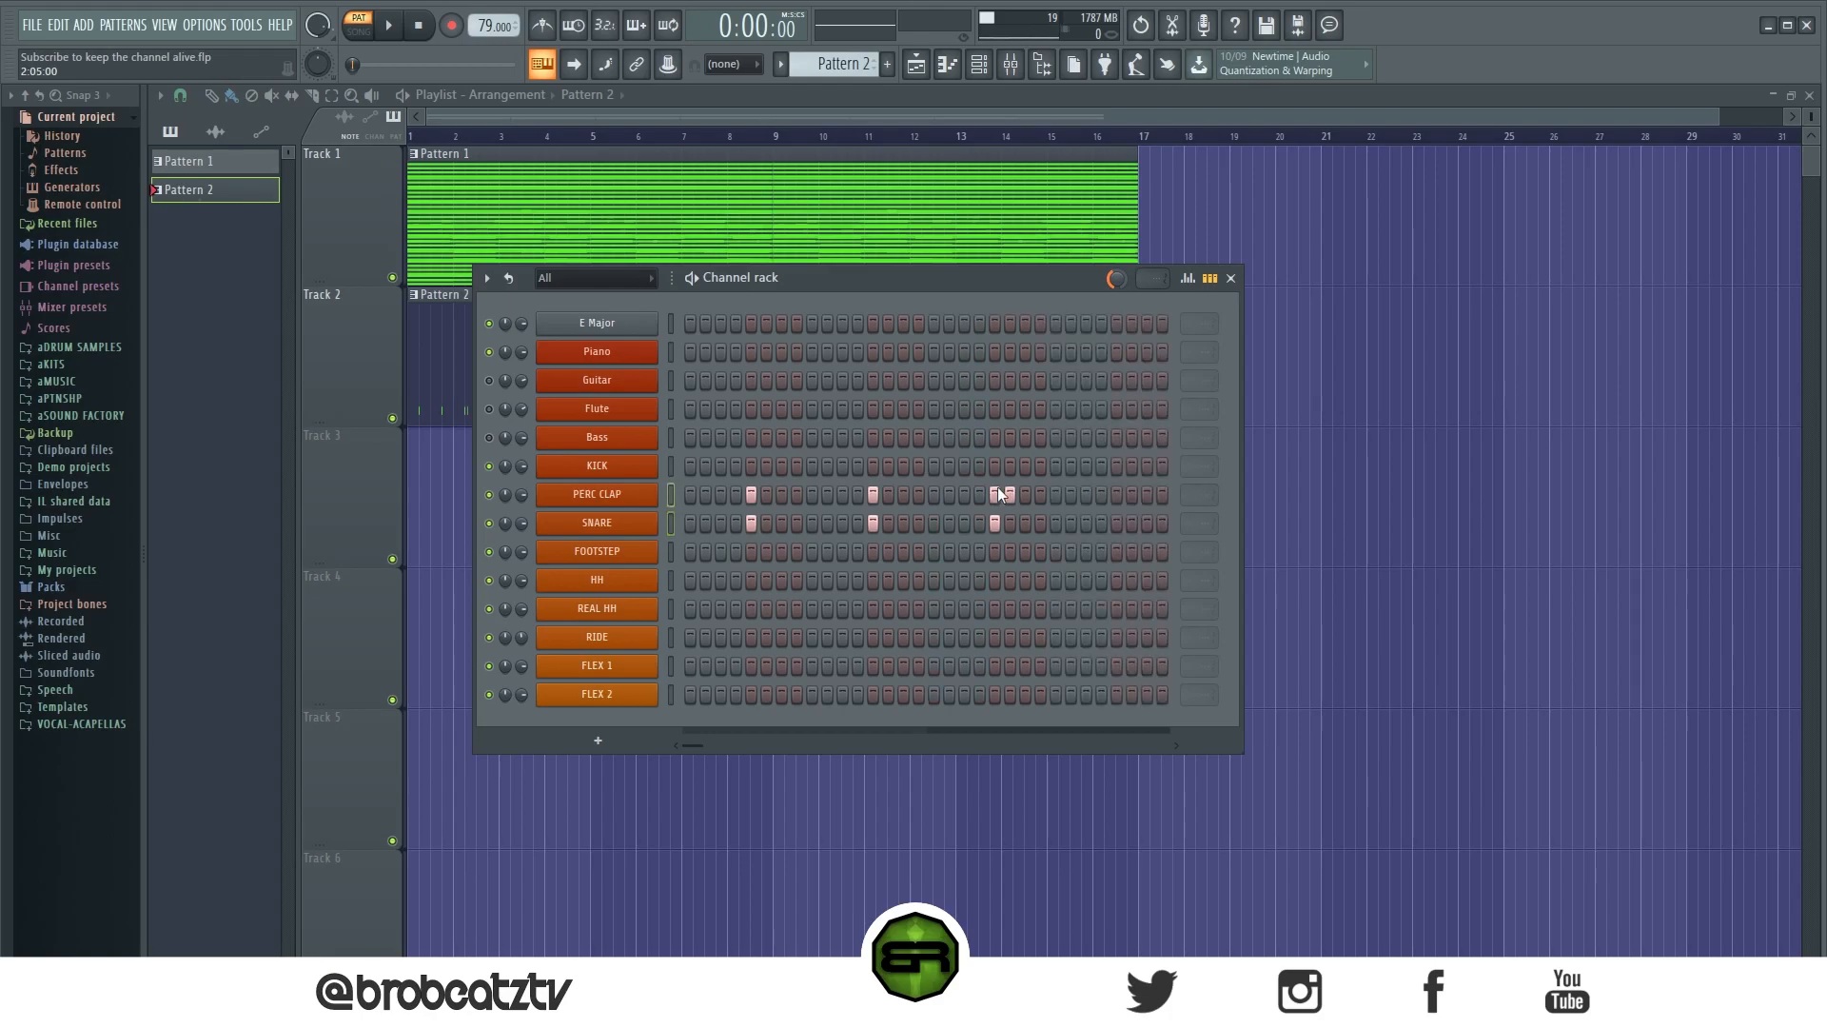
pyautogui.click(1116, 494)
pyautogui.click(1116, 522)
pyautogui.rightClick(654, 519)
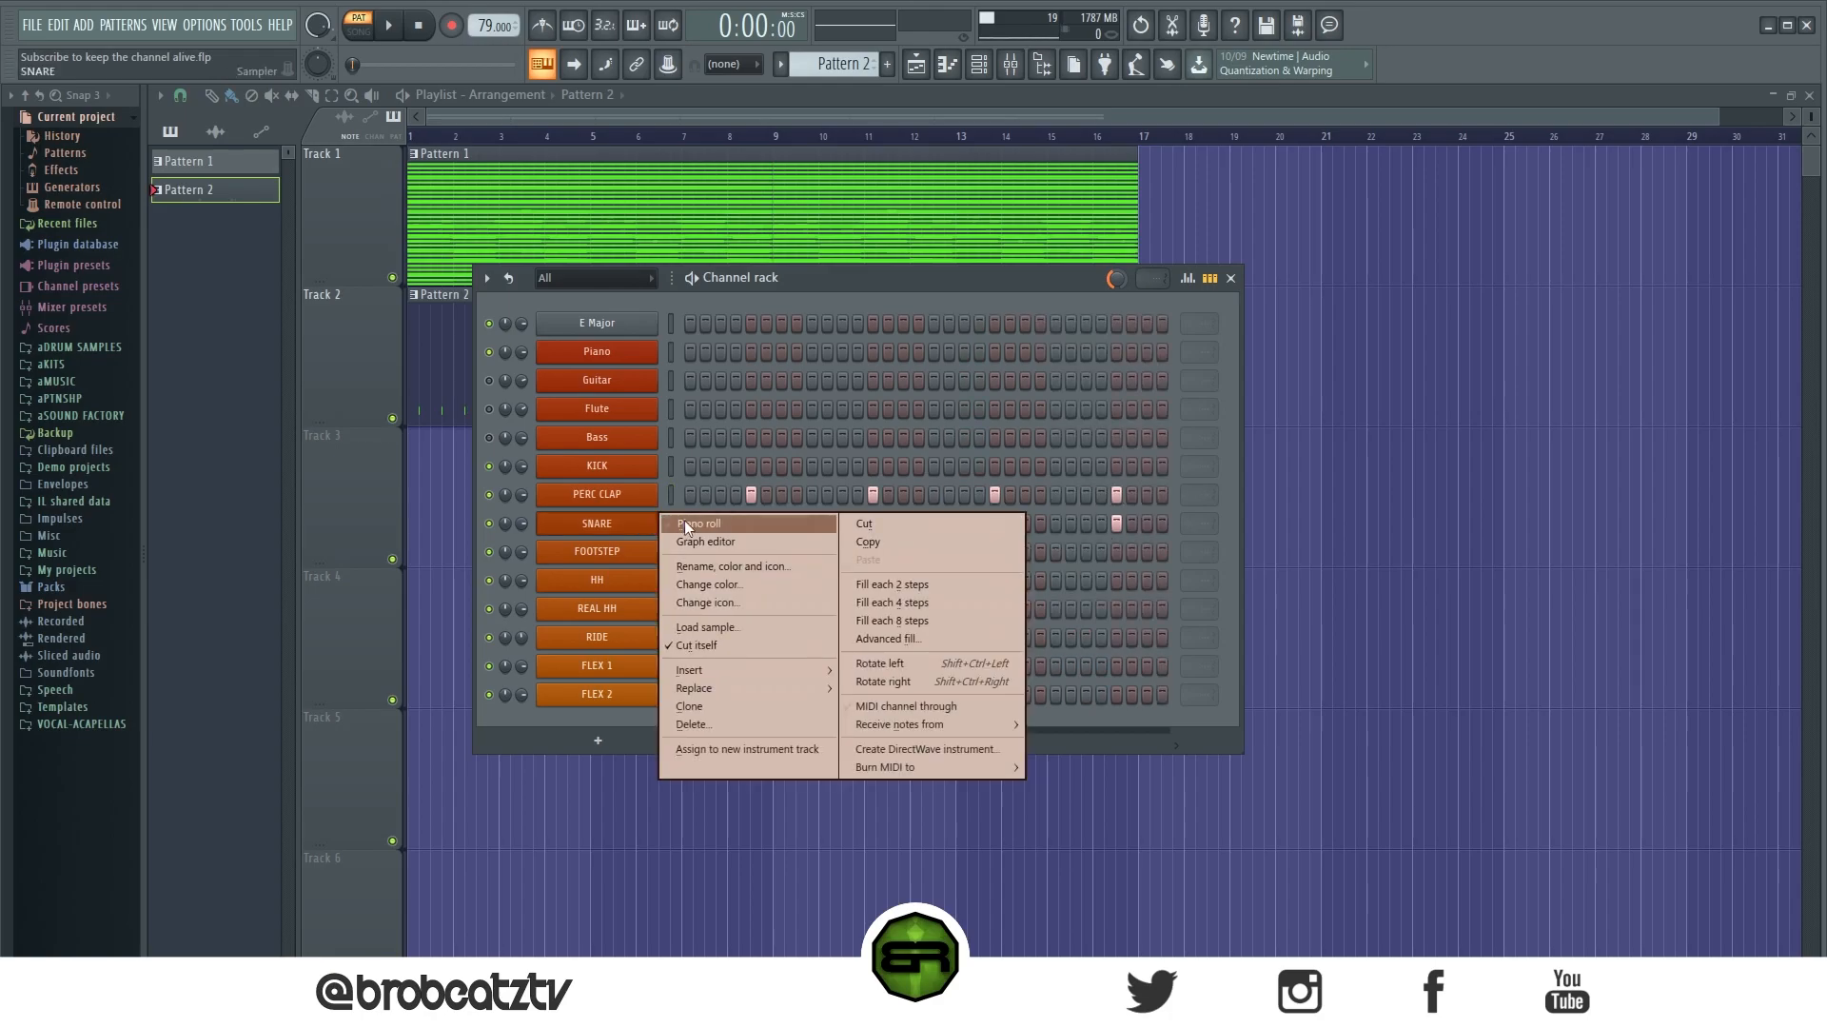
pyautogui.click(687, 519)
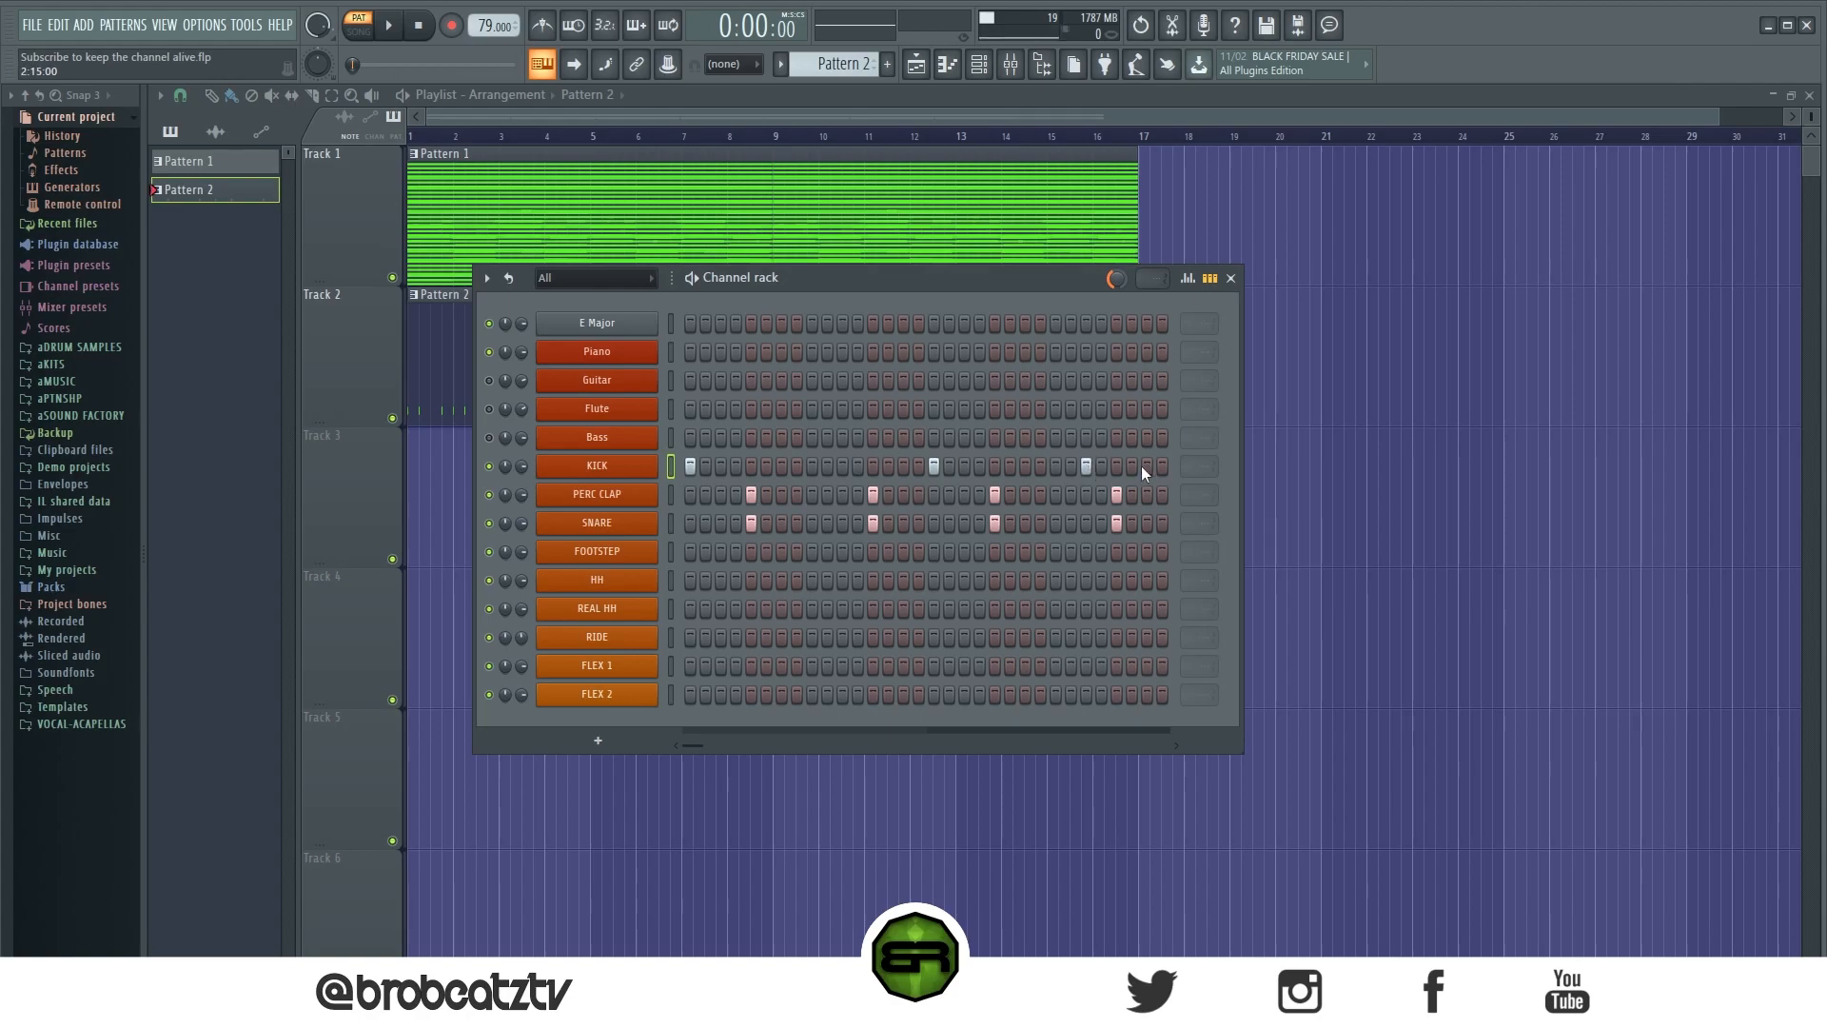
# Step: Complete the KICK pattern with a hit on step 30 and check its notes in the piano roll
pyautogui.rightClick(653, 458)
pyautogui.click(696, 466)
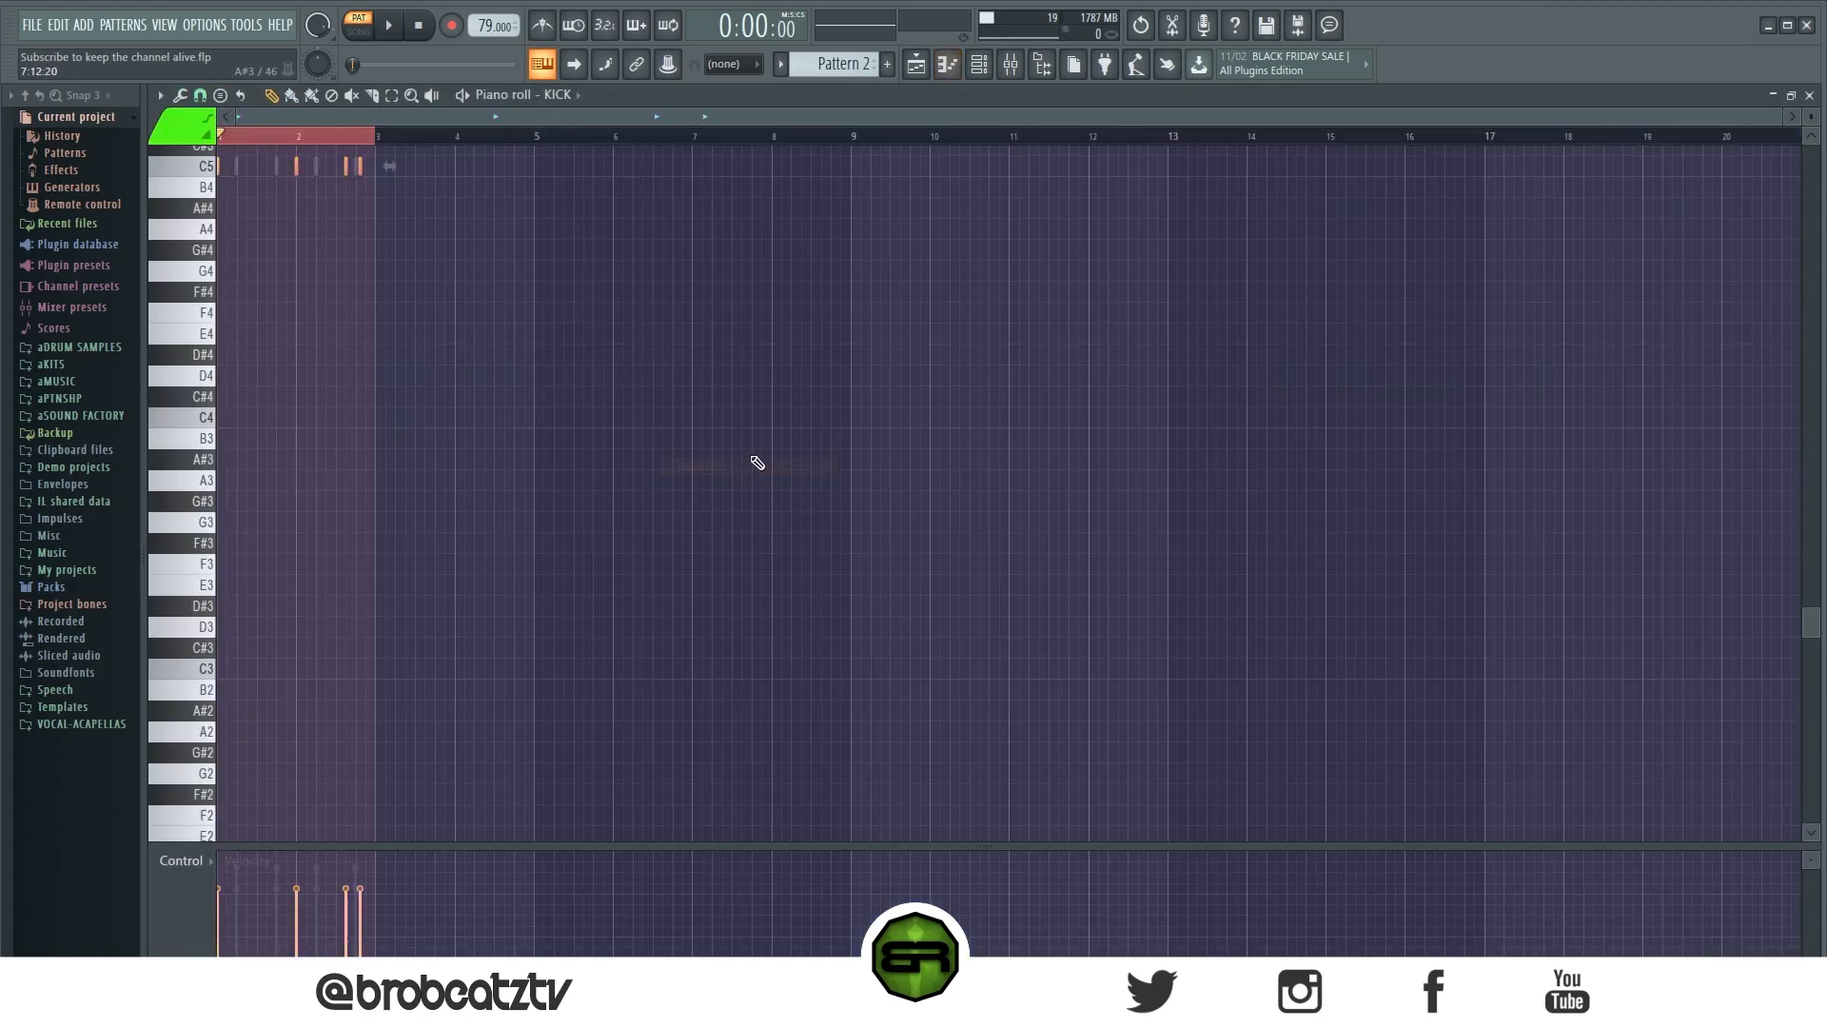
pyautogui.click(920, 68)
pyautogui.click(983, 69)
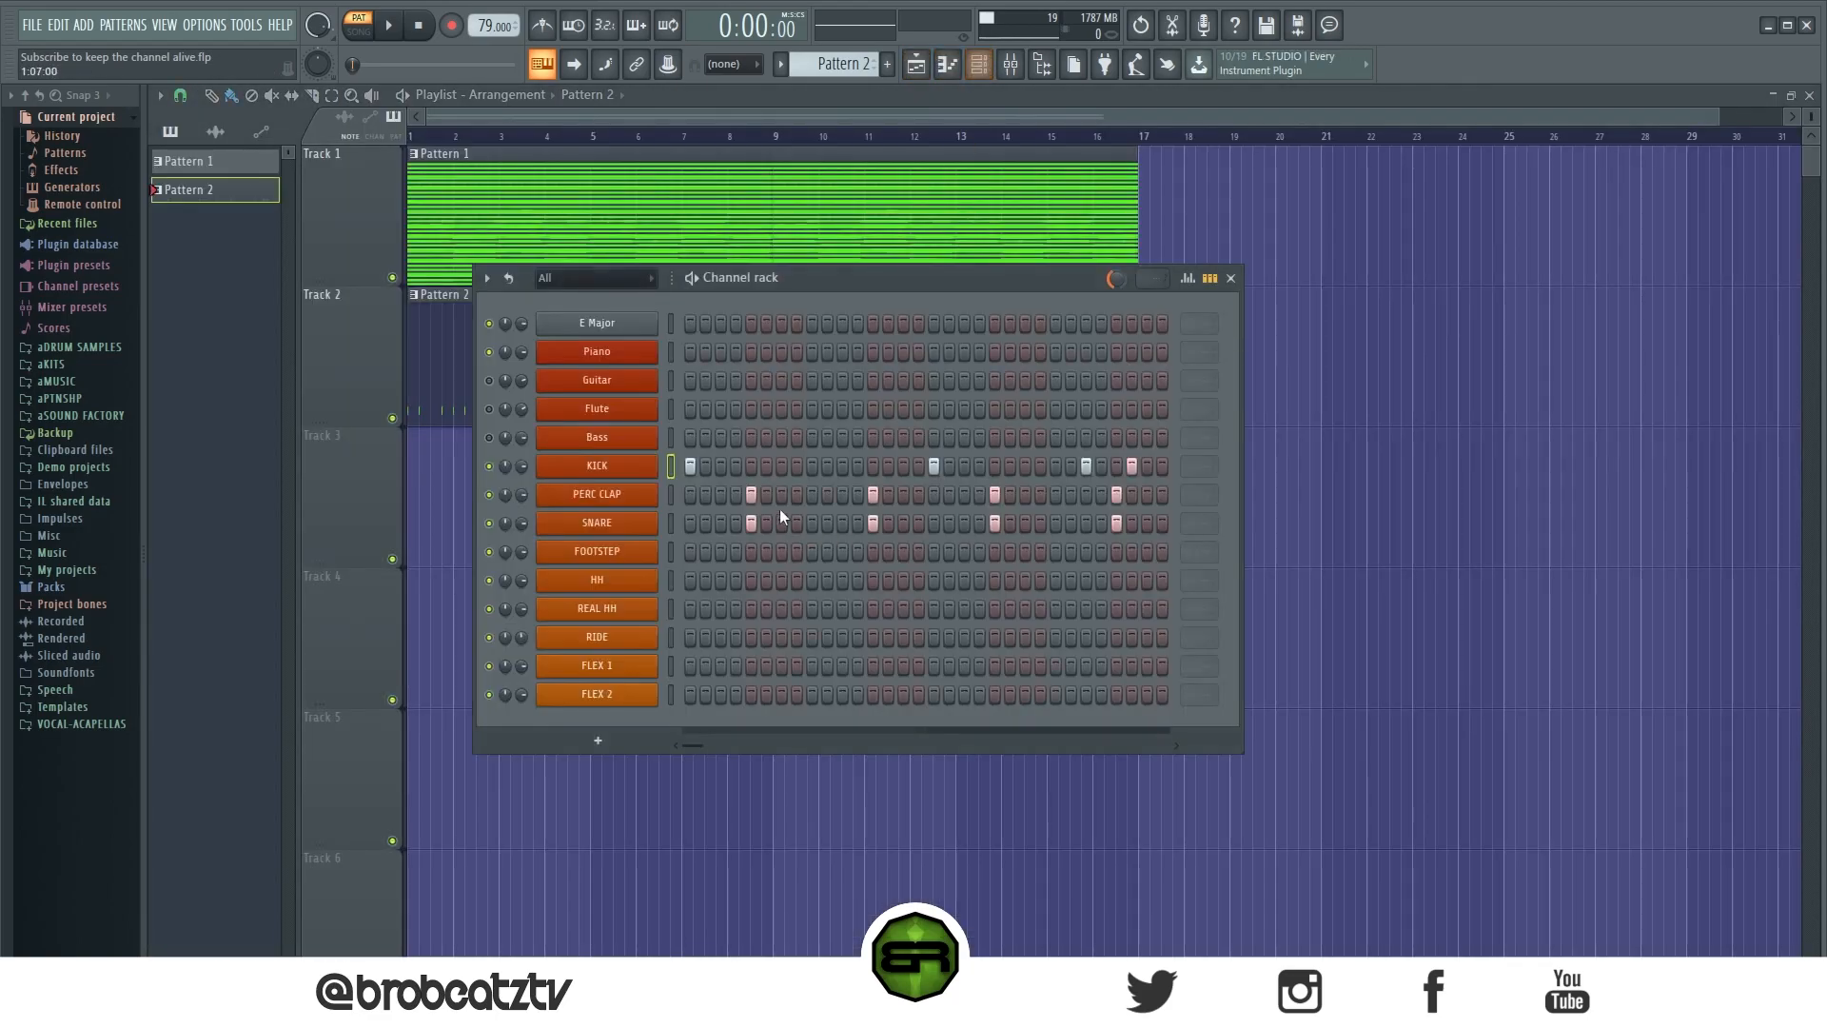
# Step: Fill the FOOTSTEP channel with a hit on every fourth step
pyautogui.rightClick(655, 550)
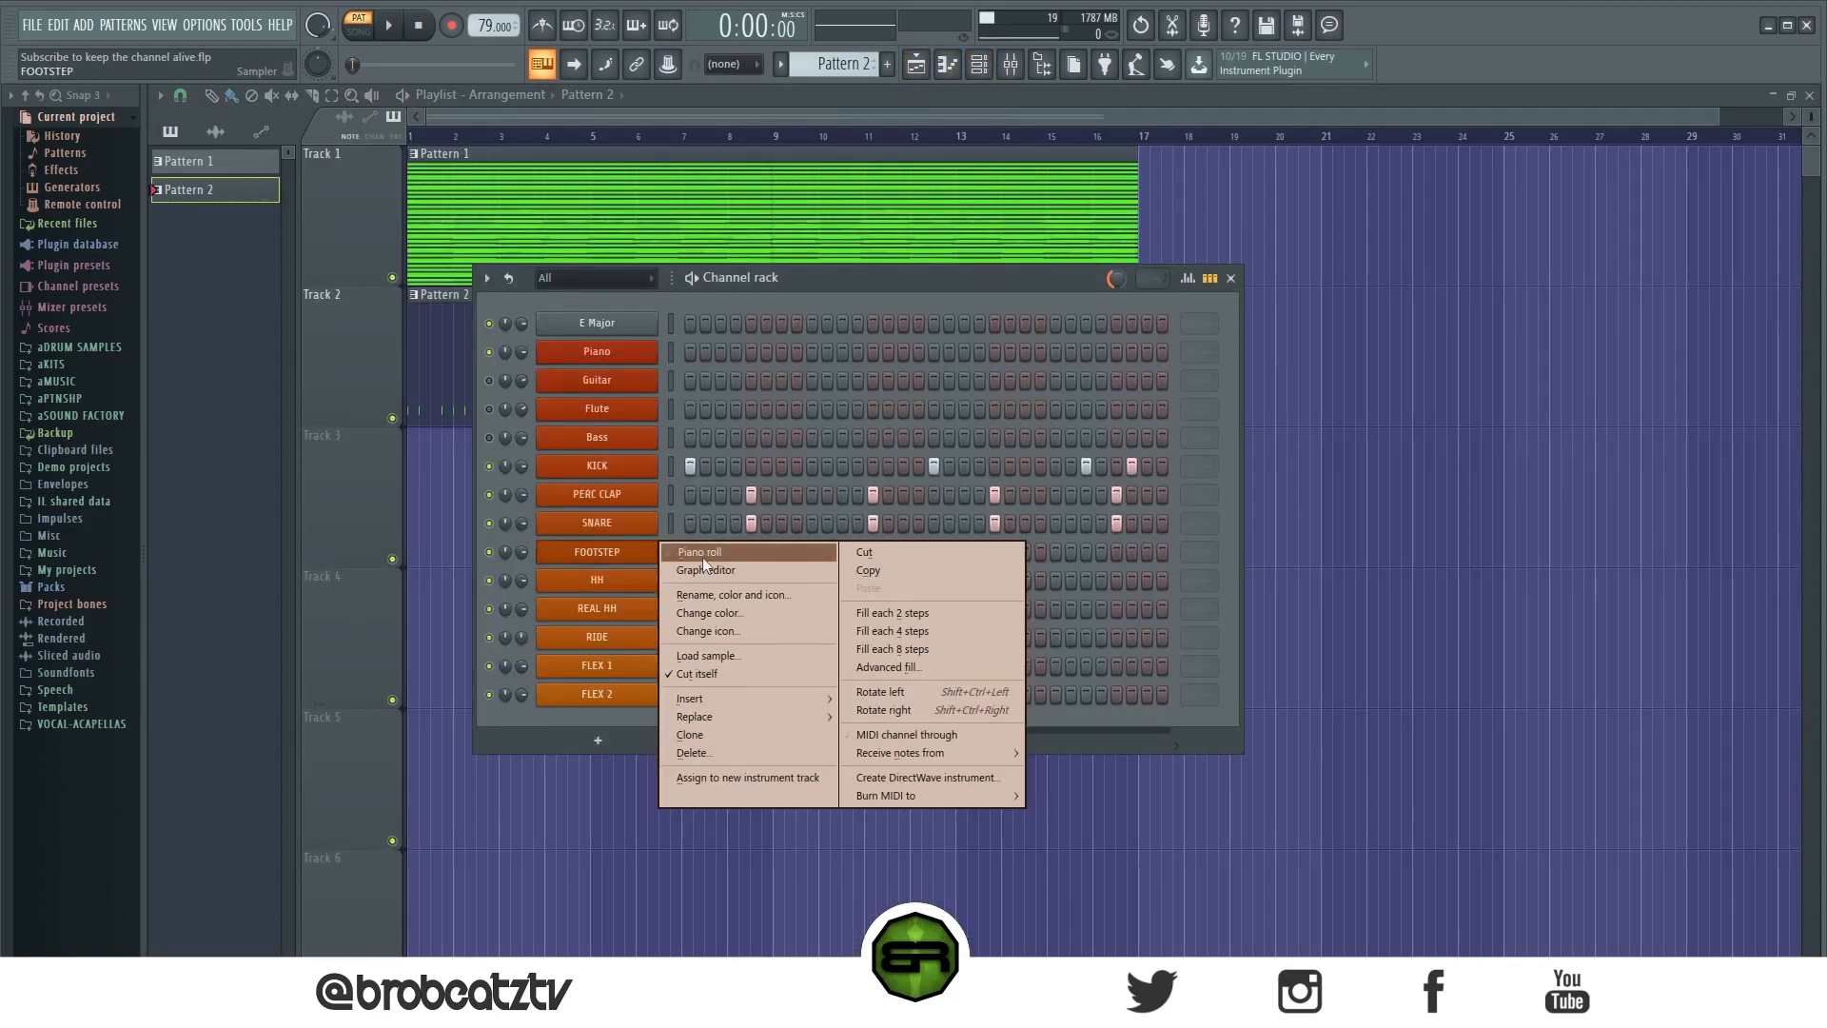
pyautogui.click(892, 613)
pyautogui.rightClick(643, 554)
pyautogui.click(859, 631)
# Step: Lower the velocity of the FOOTSTEP notes in the piano roll and clone them half a beat later onto the offbeats
pyautogui.rightClick(645, 554)
pyautogui.click(694, 553)
pyautogui.scroll(5, 391, 277)
pyautogui.keyDown('ctrl'); pyautogui.scroll(5, 372, 244); pyautogui.keyUp('ctrl')
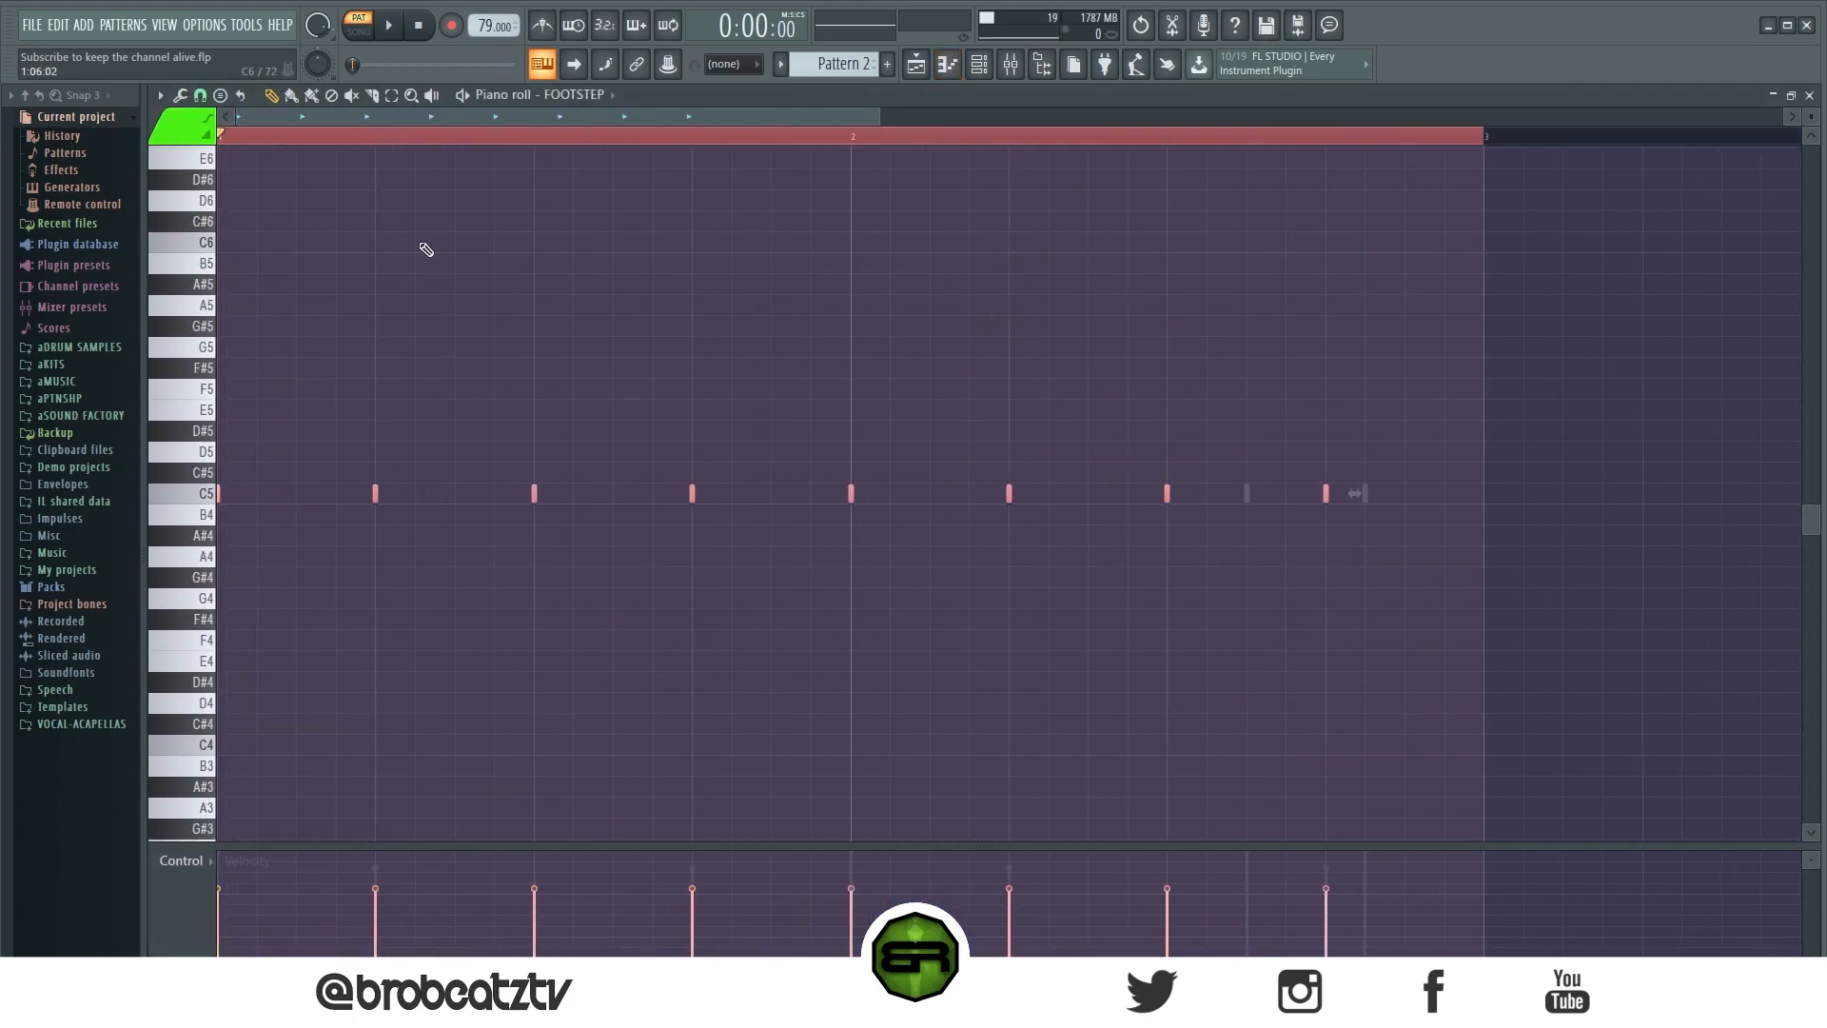
pyautogui.keyDown('alt'); pyautogui.scroll(-2, 286, 492); pyautogui.keyUp('alt')
pyautogui.keyDown('shift'); pyautogui.moveTo(218, 498); pyautogui.dragTo(296, 495); pyautogui.keyUp('shift')
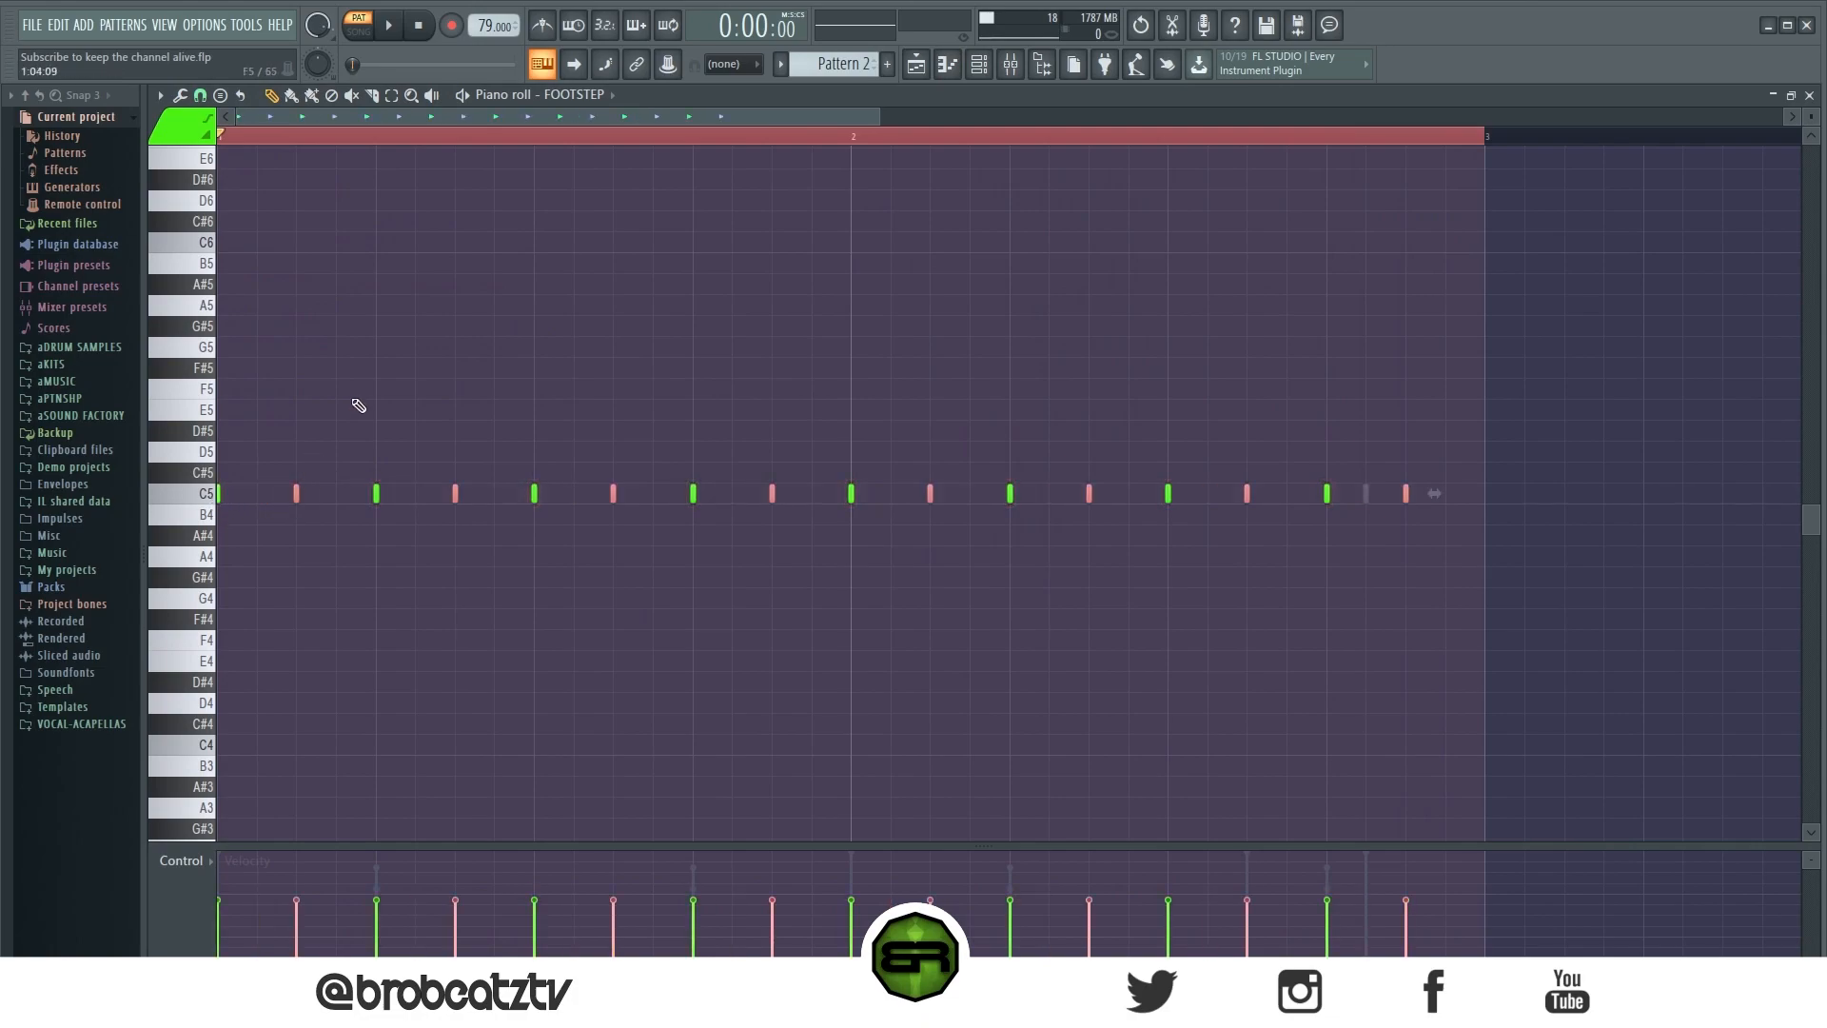
# Step: Lower the velocity of the offbeat FOOTSTEP notes below the on-beat ones and play the pattern
pyautogui.moveTo(542, 845); pyautogui.dragTo(543, 625)
pyautogui.press('space')
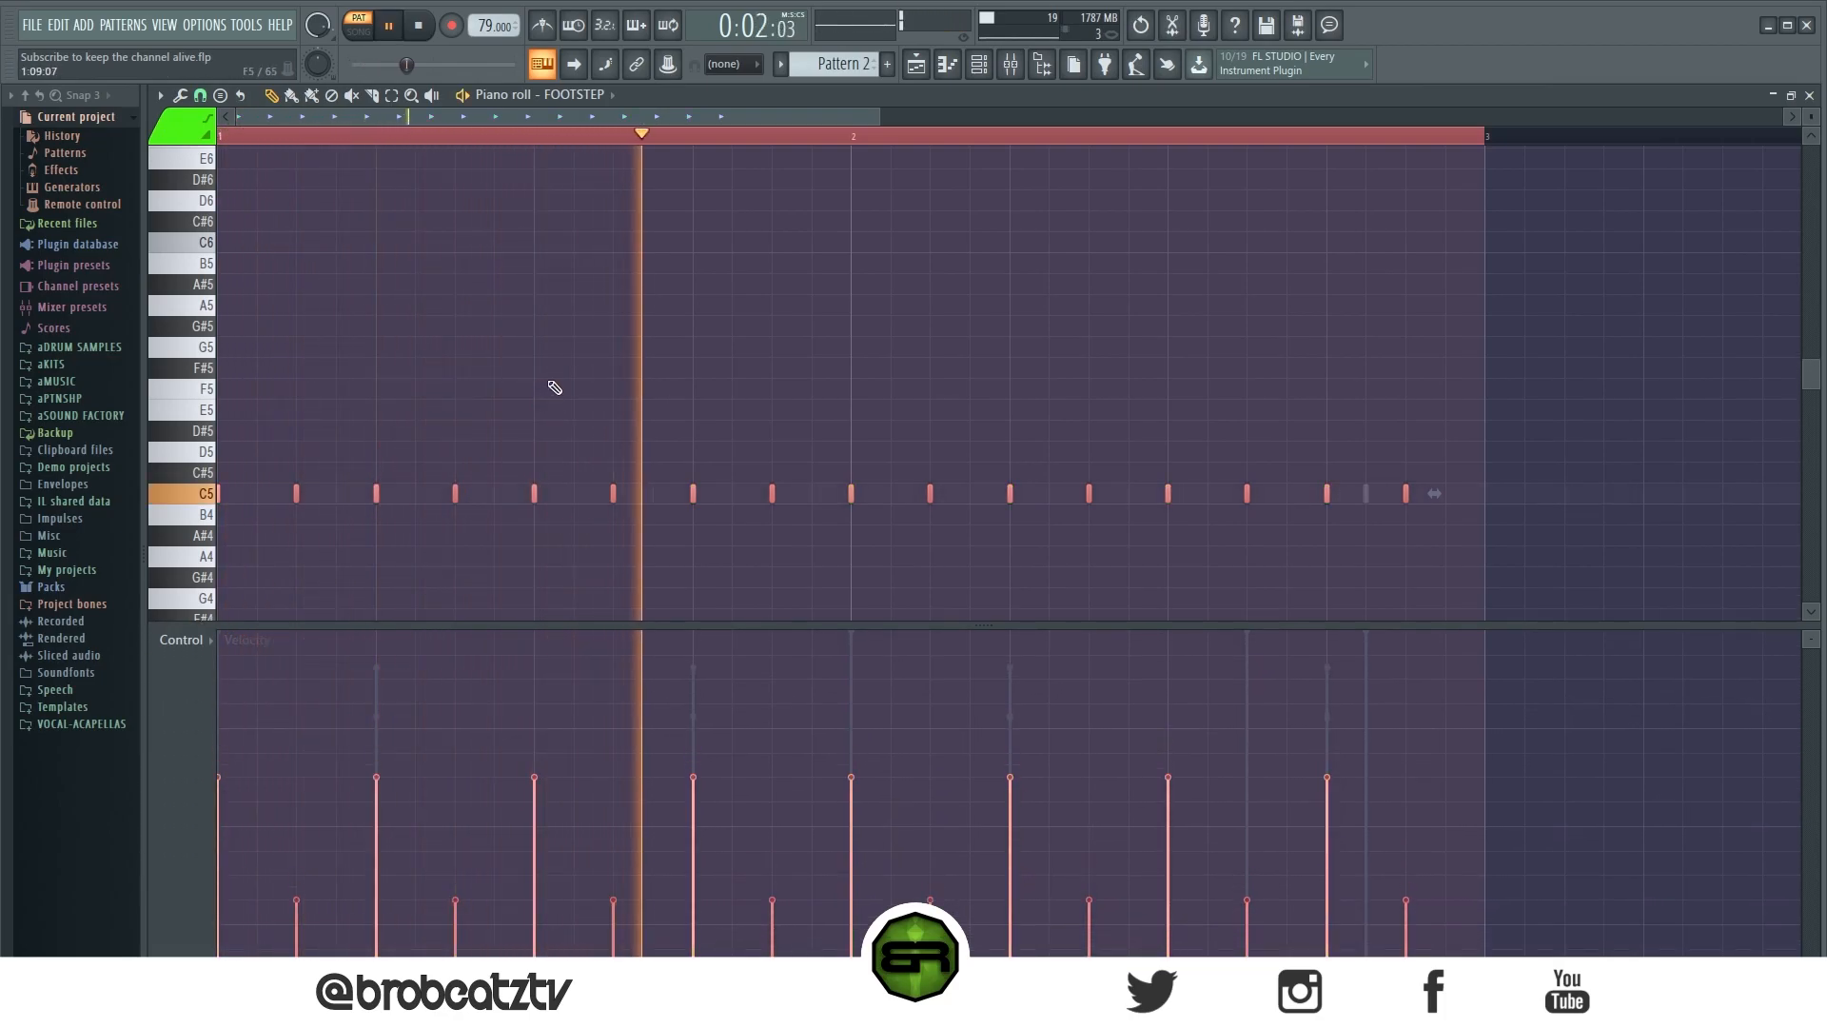
pyautogui.press('space')
# Step: Place opening hits in the channel rack on HH step 1, REAL HH step 2 and RIDE step 1, and start playback
pyautogui.click(936, 67)
pyautogui.click(980, 64)
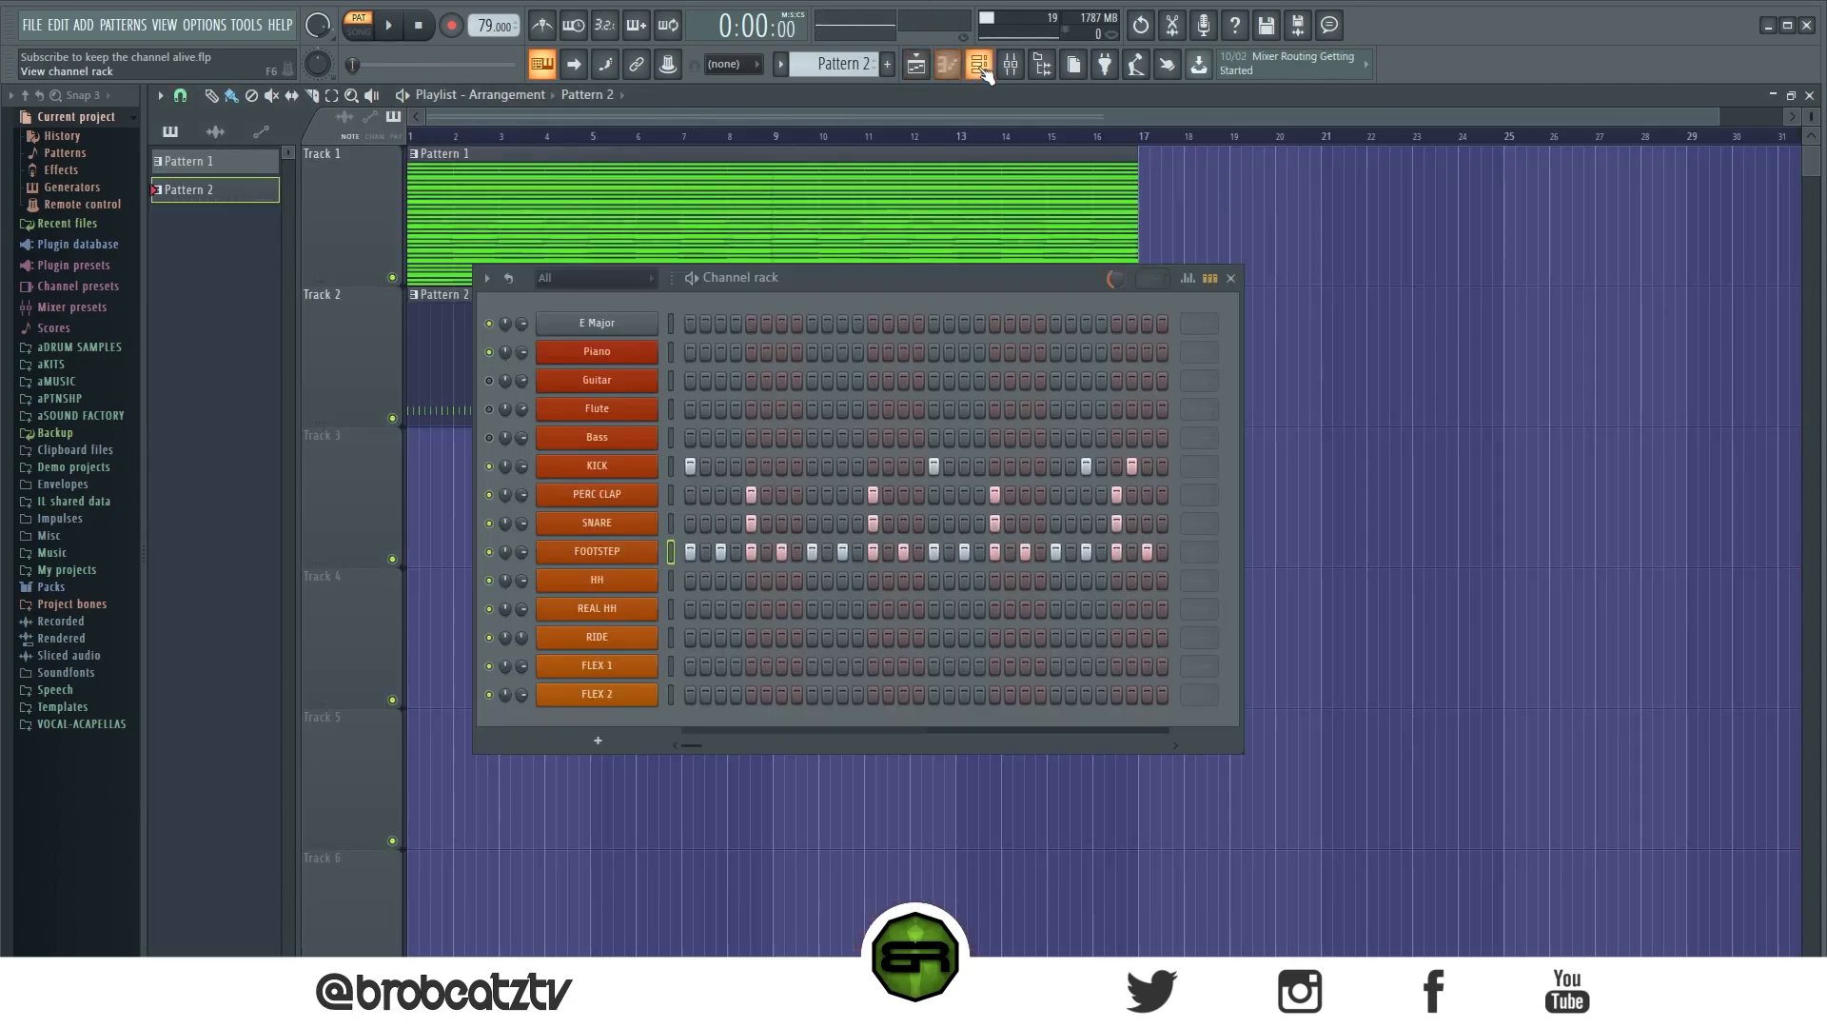
pyautogui.click(705, 610)
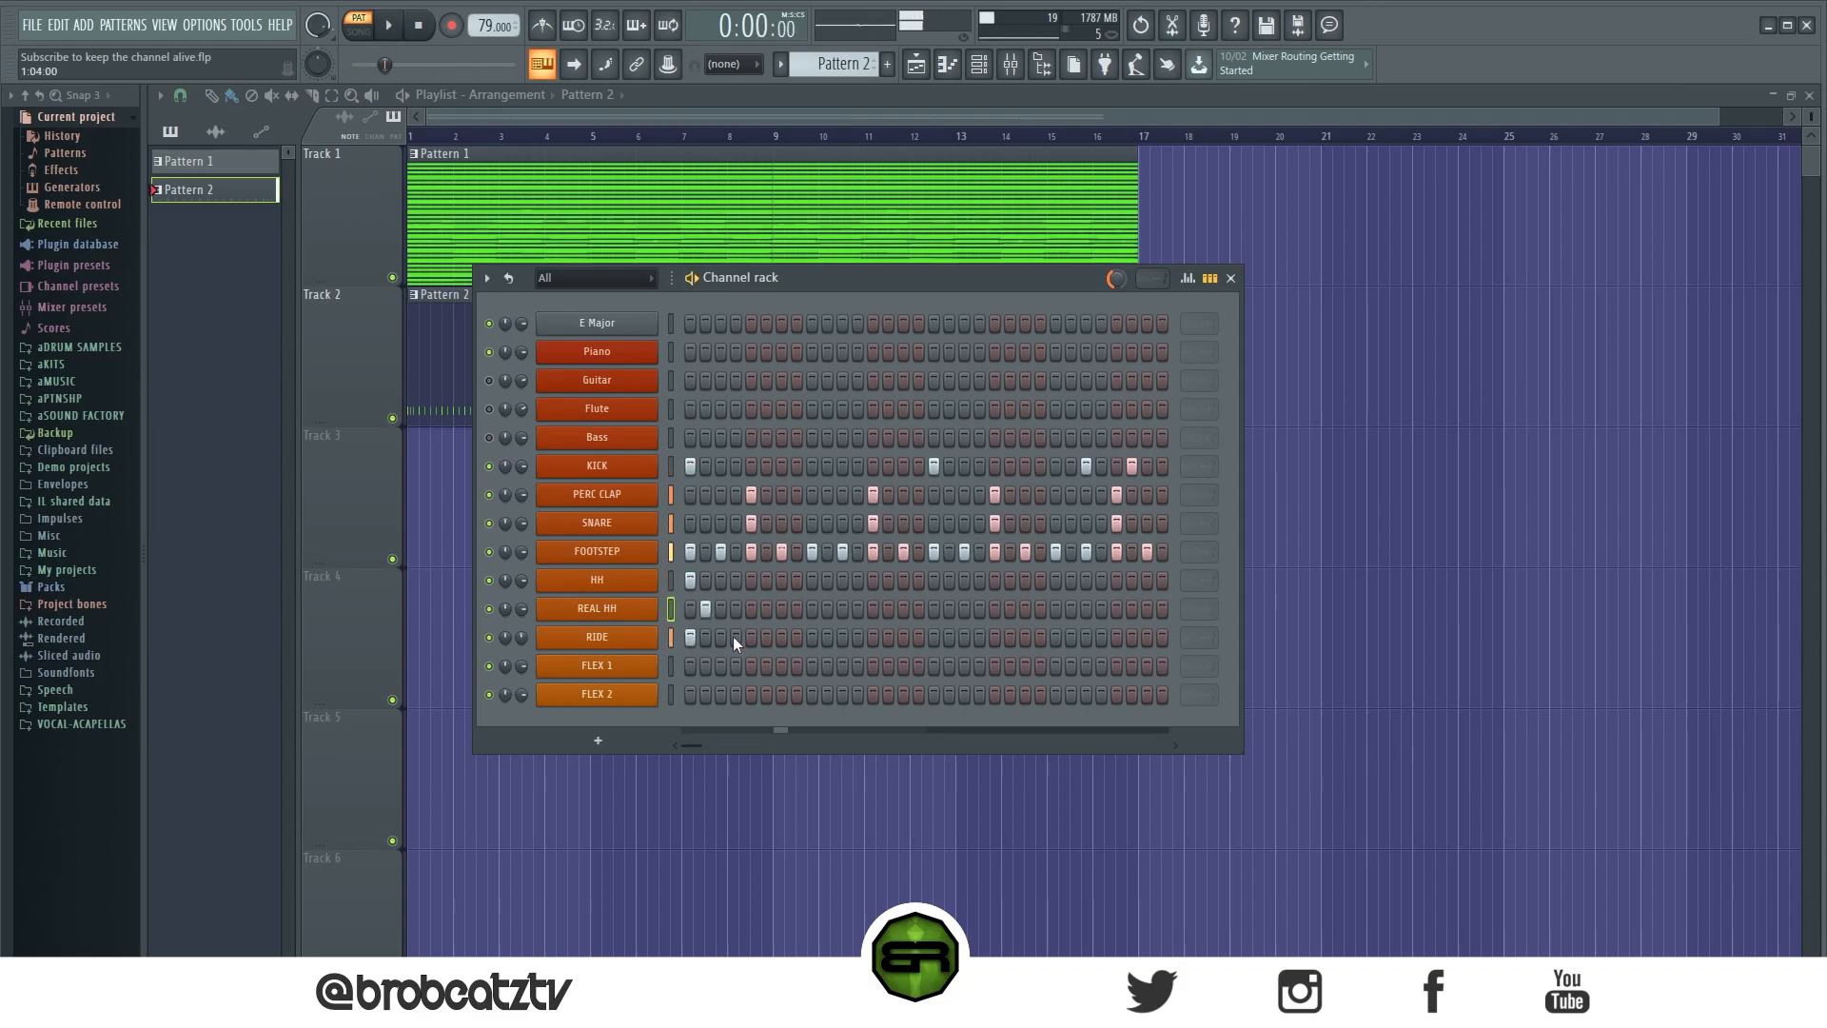
pyautogui.press('space')
# Step: Add FLEX 1 hits on steps 8, 13 and 15, FLEX 2 on step 12, HH on step 17 and REAL HH on step 19
pyautogui.click(798, 666)
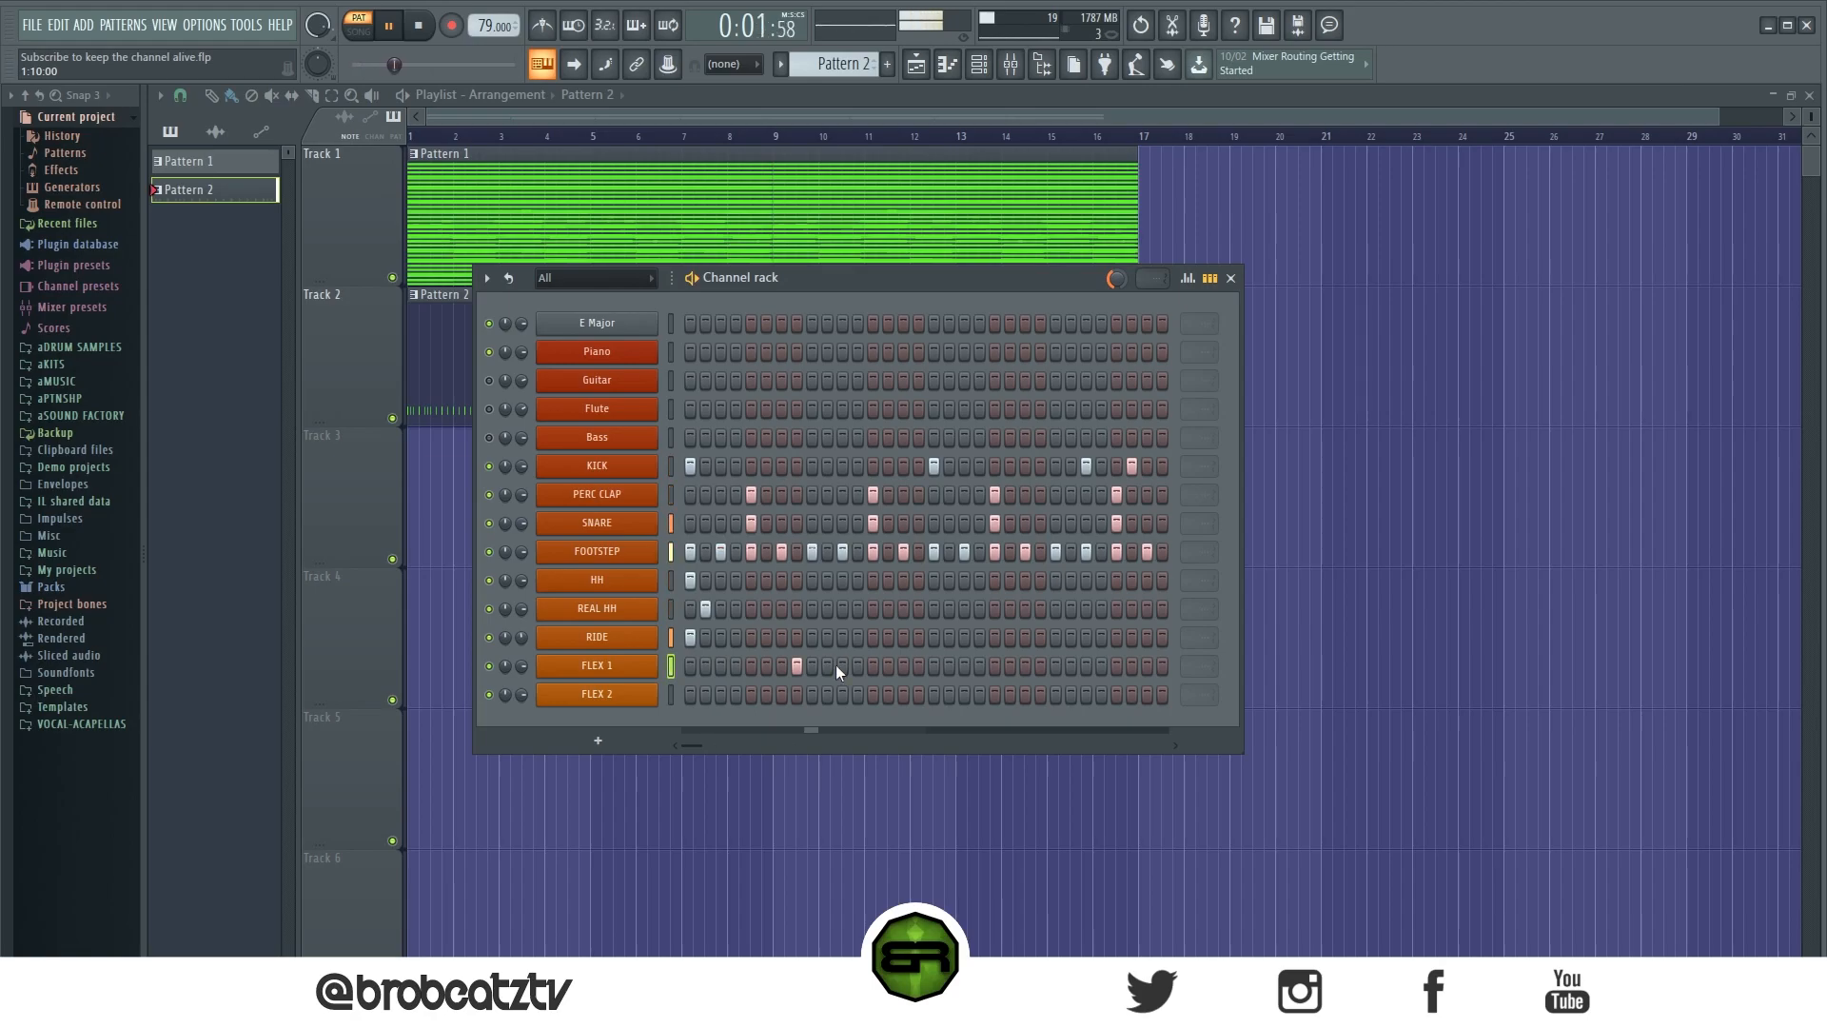
pyautogui.click(859, 691)
pyautogui.click(873, 666)
pyautogui.click(902, 667)
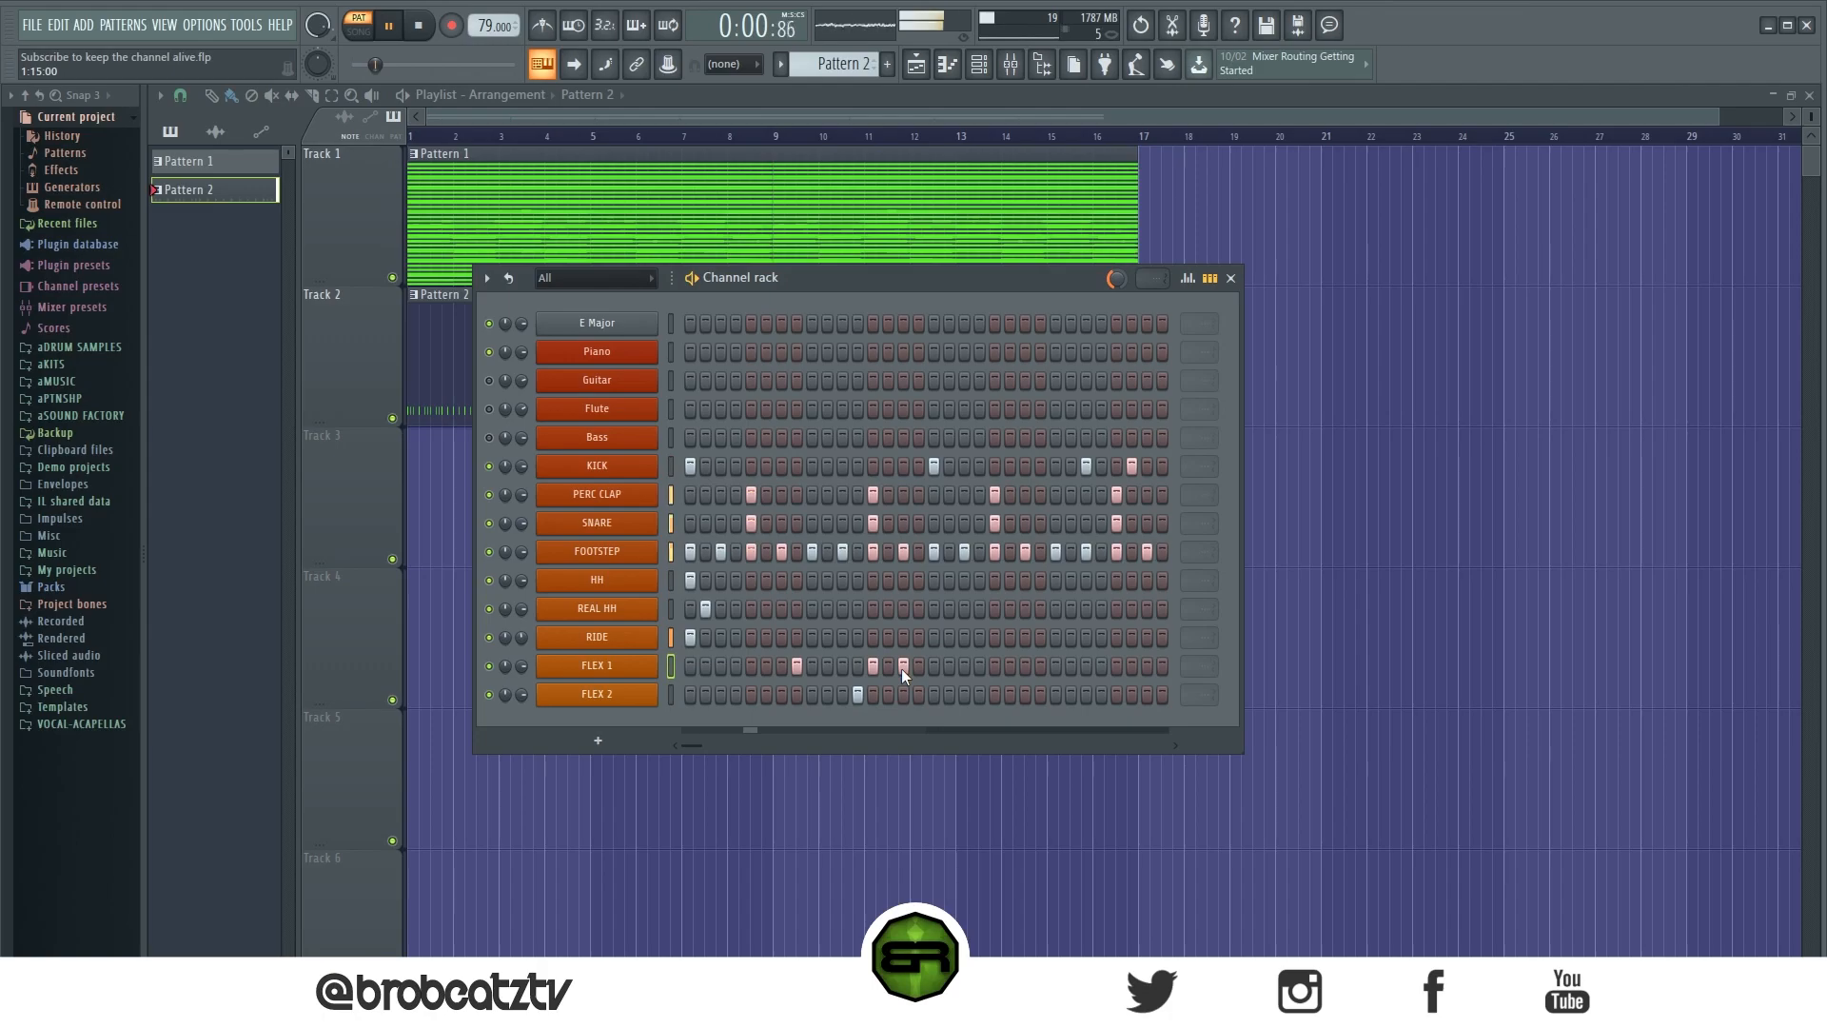
pyautogui.click(934, 580)
pyautogui.click(965, 608)
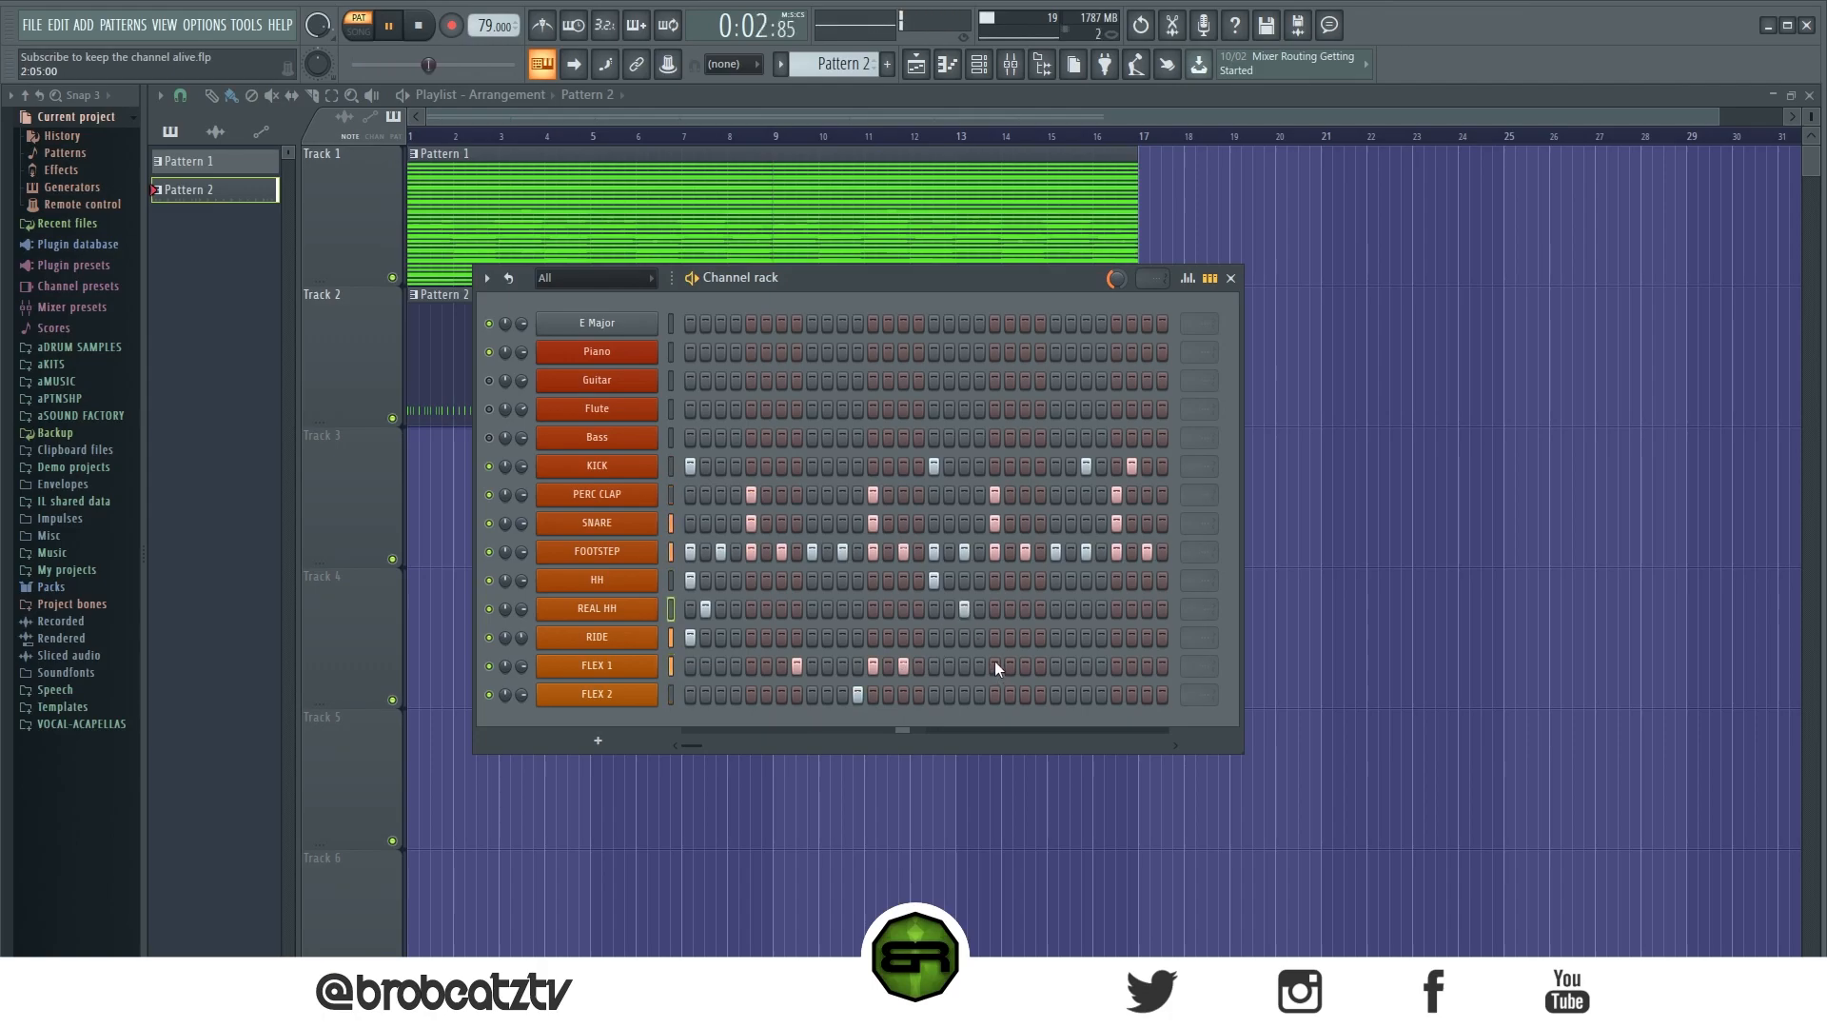
# Step: Move the second and third FLEX 1 hits to steps 14 and 16, and the FLEX 2 hit to step 13
pyautogui.click(902, 667)
pyautogui.click(874, 666)
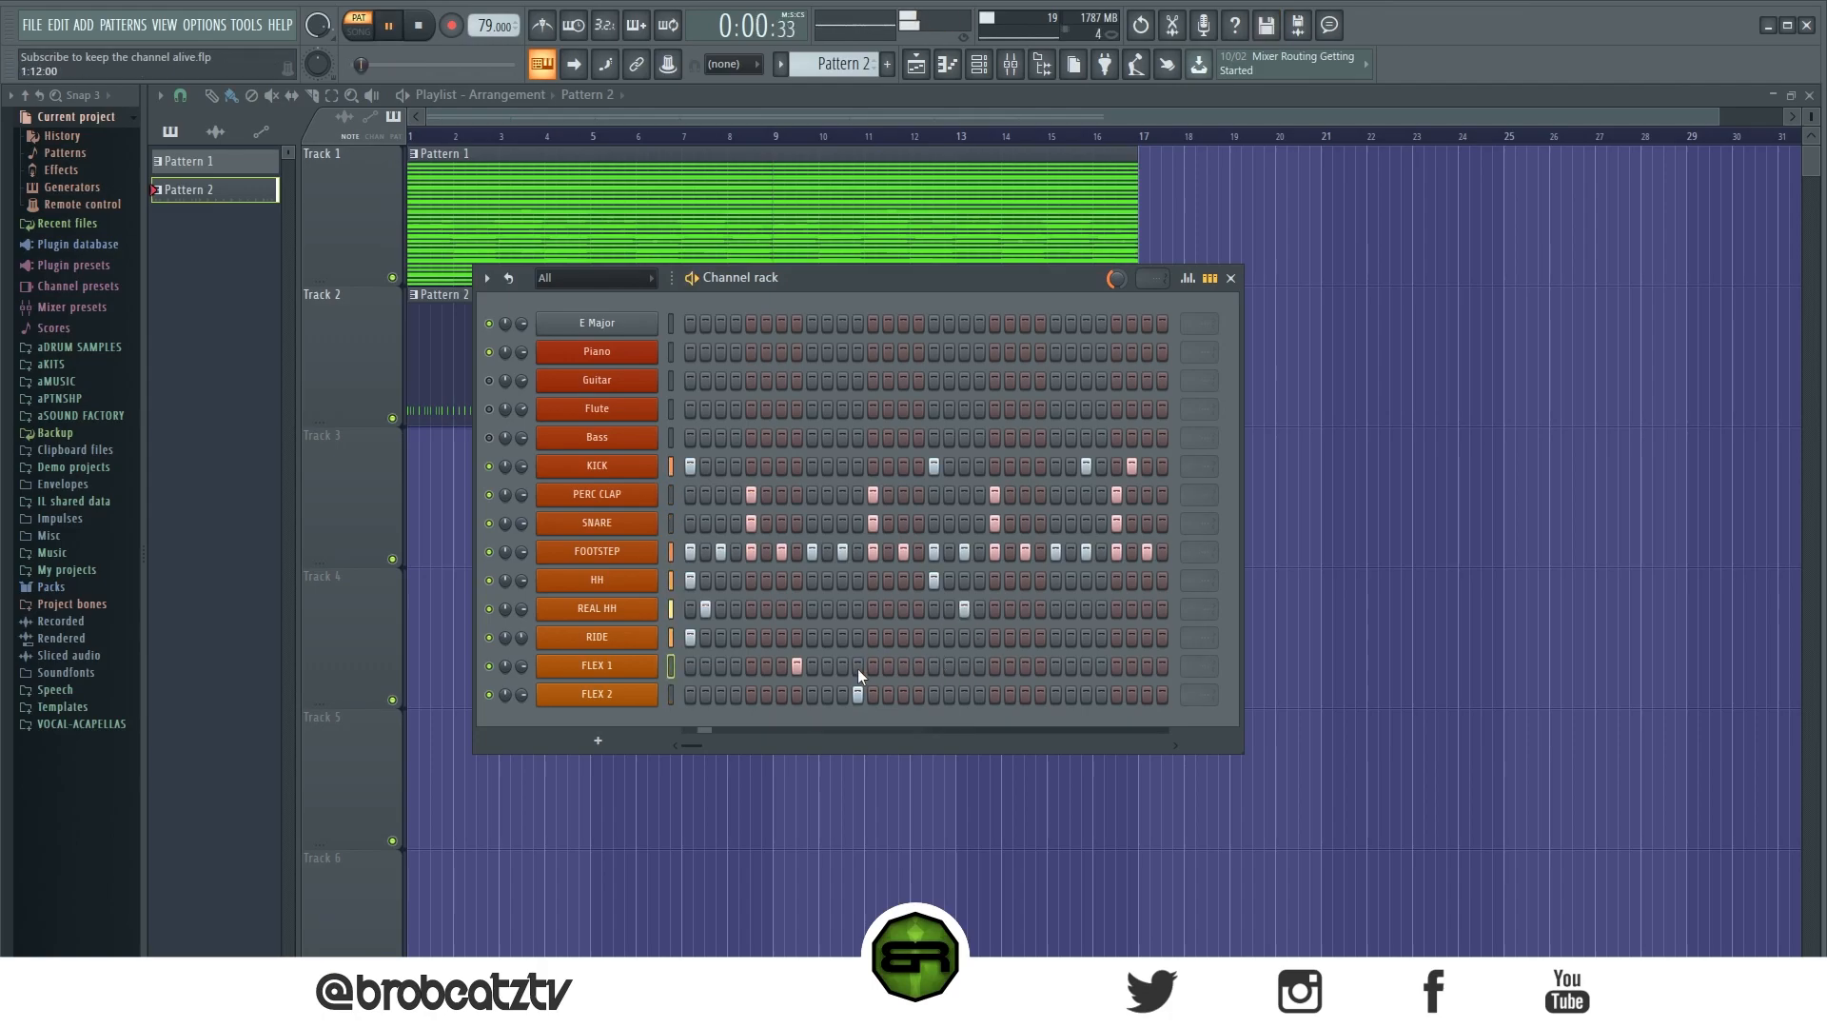
pyautogui.click(888, 667)
pyautogui.click(857, 694)
pyautogui.click(873, 694)
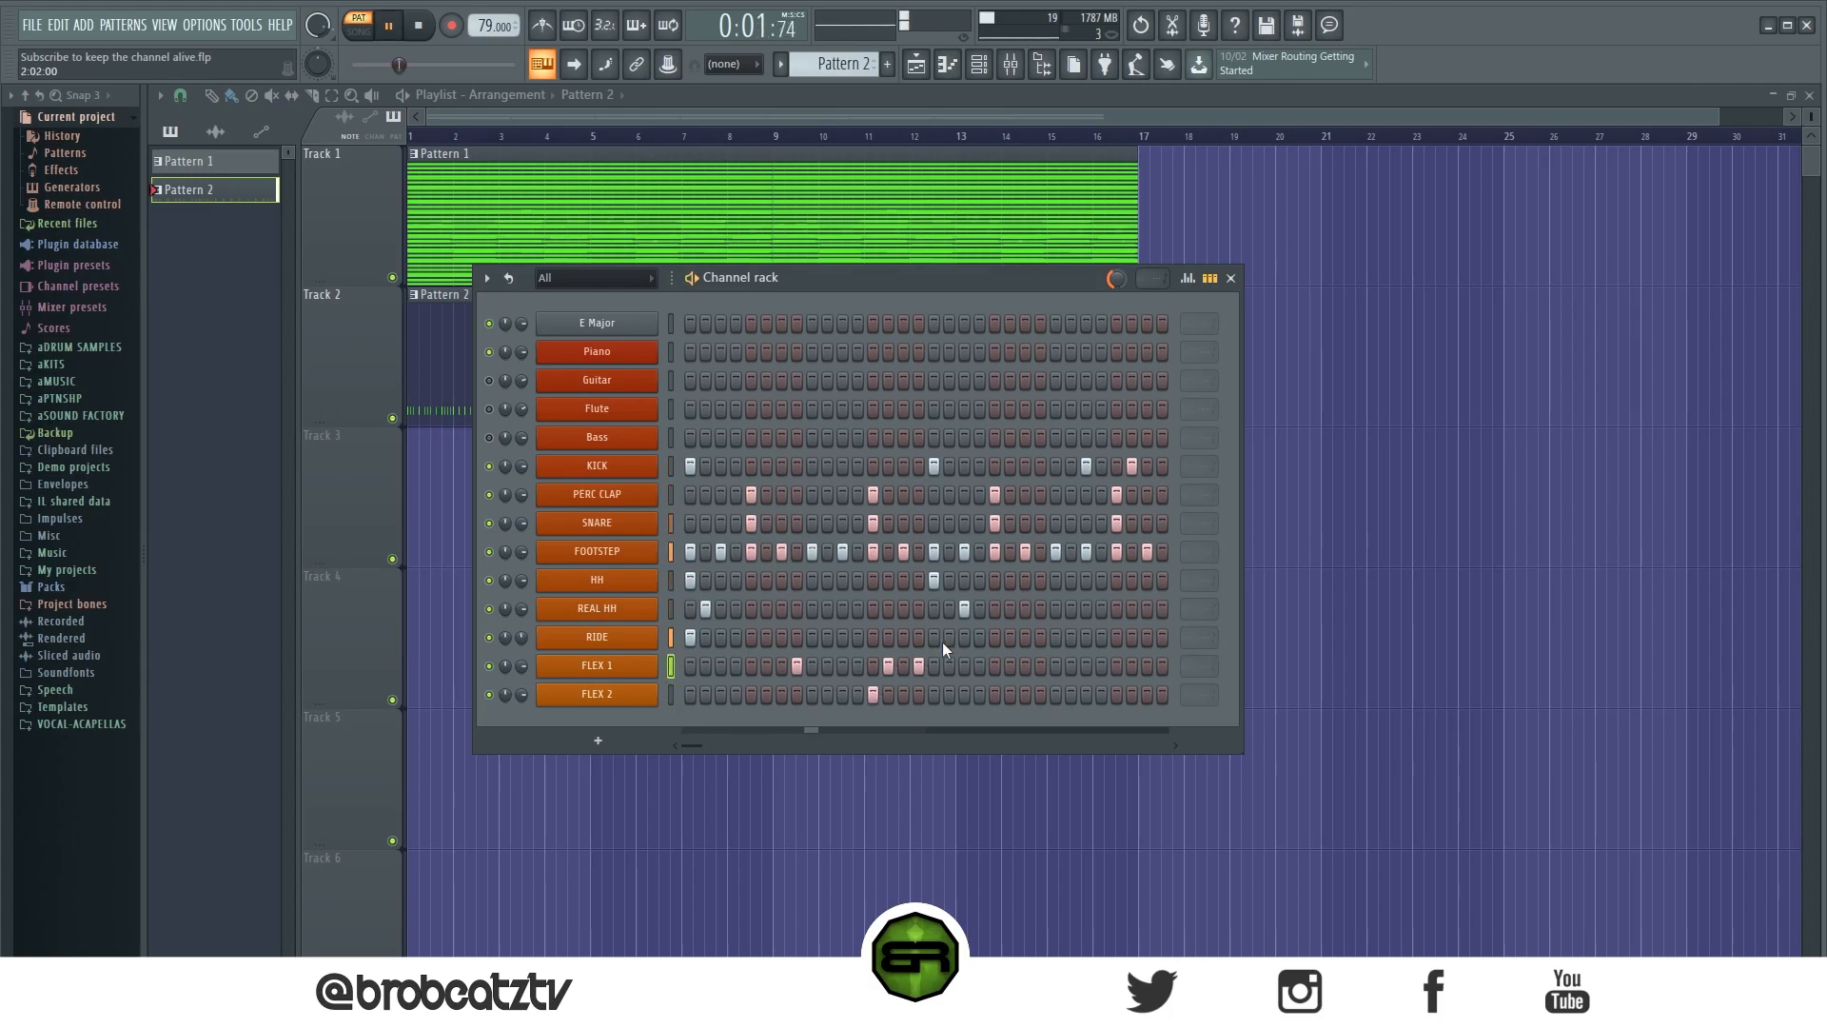
# Step: Fill the second bar with FLEX 1 hits on steps 24, 26 and 32 and FLEX 2 hits on steps 22 and 23
pyautogui.click(1026, 698)
pyautogui.click(1039, 665)
pyautogui.click(1071, 667)
pyautogui.press('space')
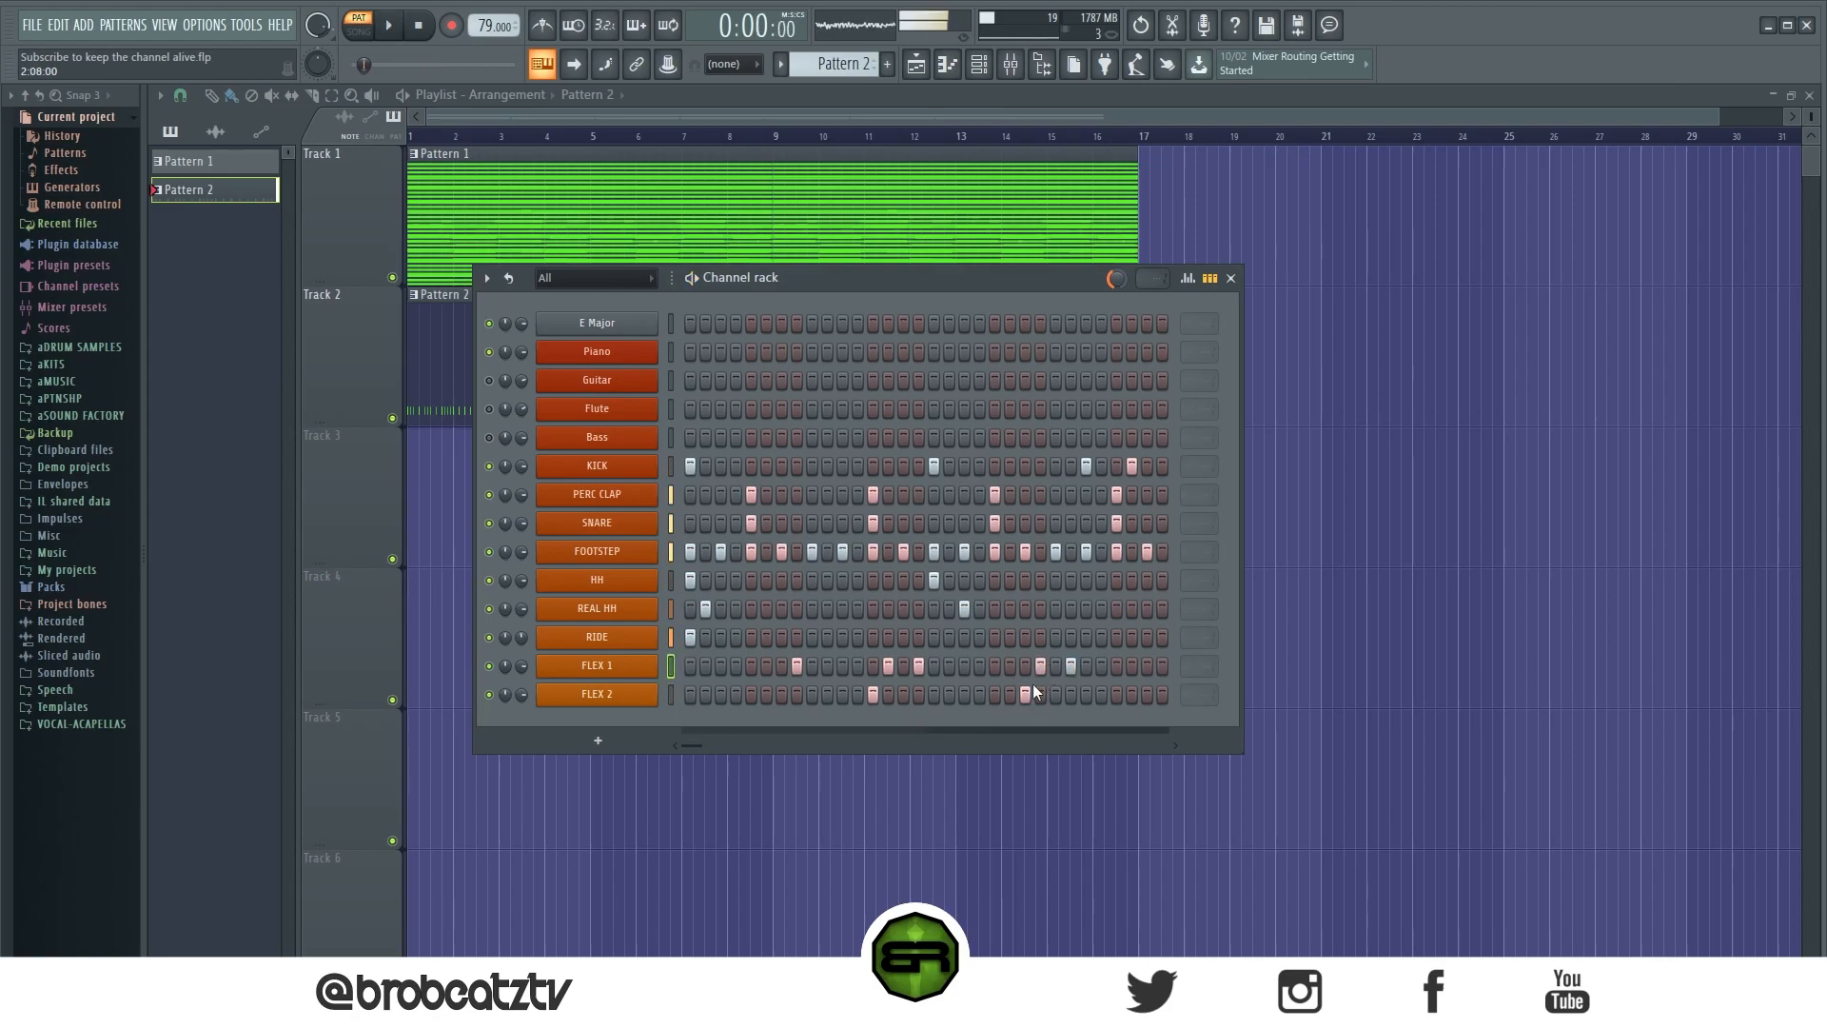
pyautogui.click(1006, 697)
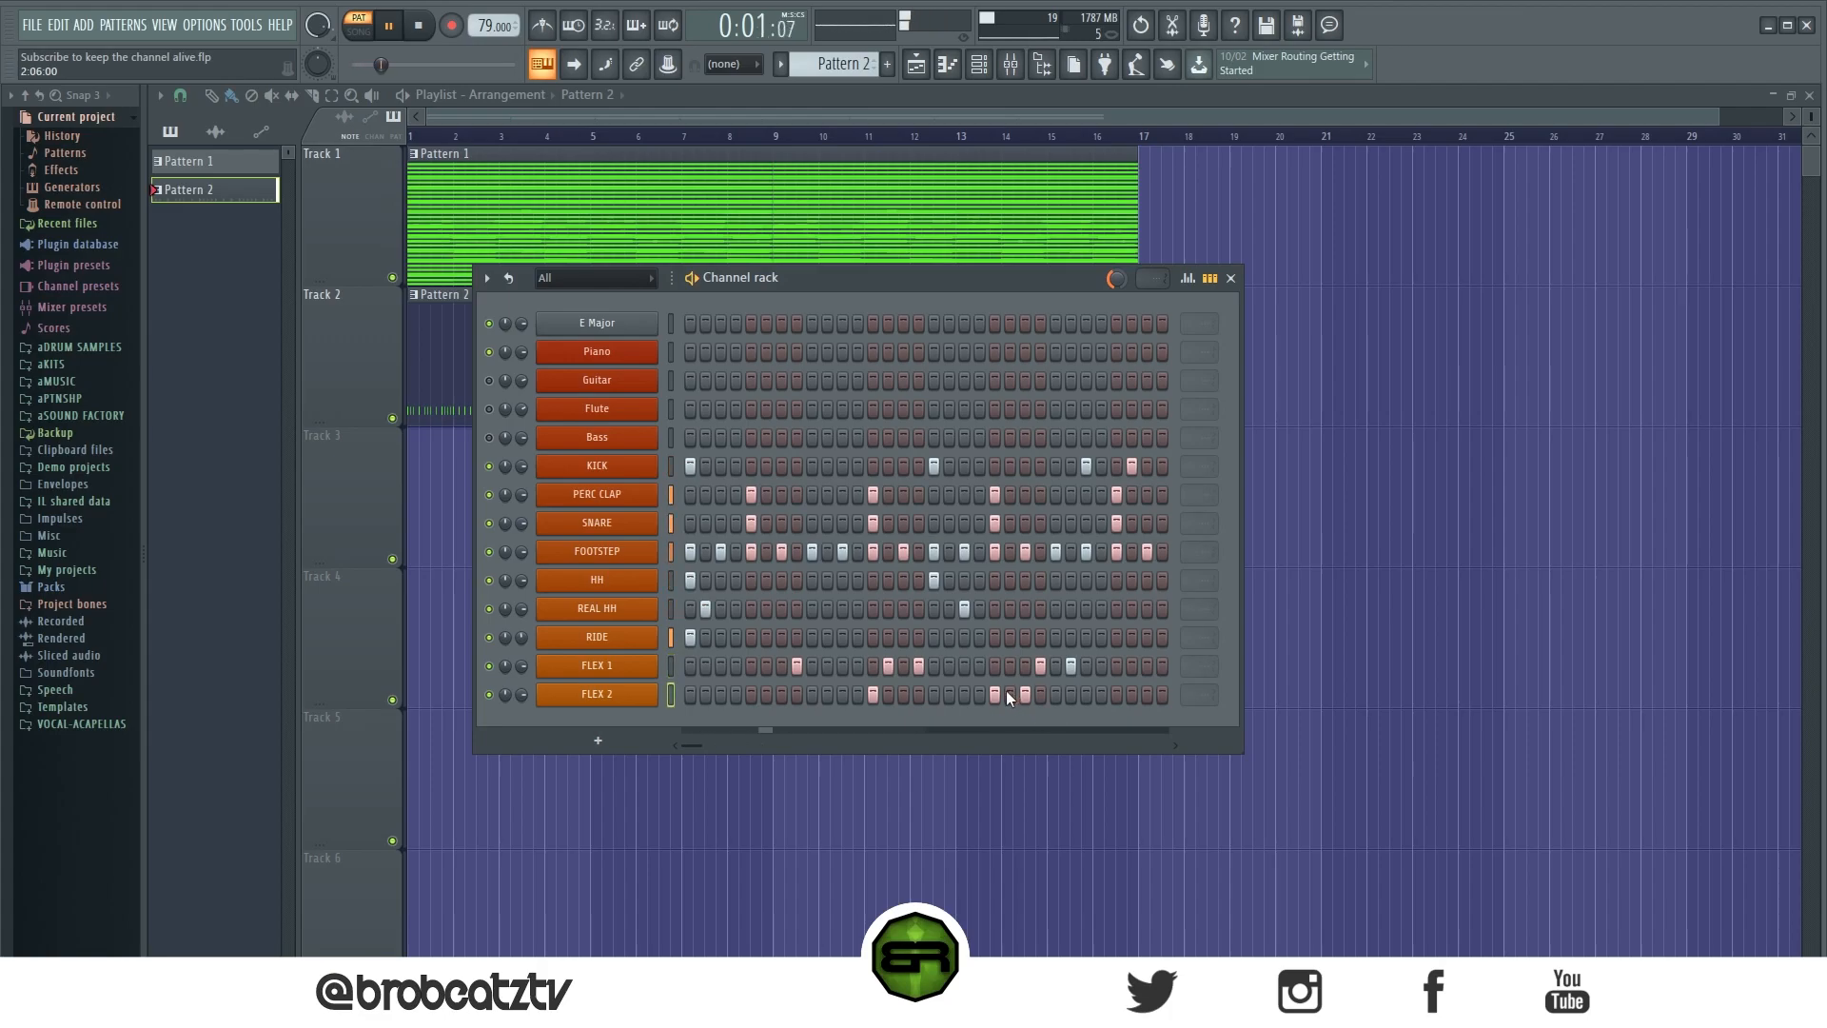
pyautogui.click(1161, 665)
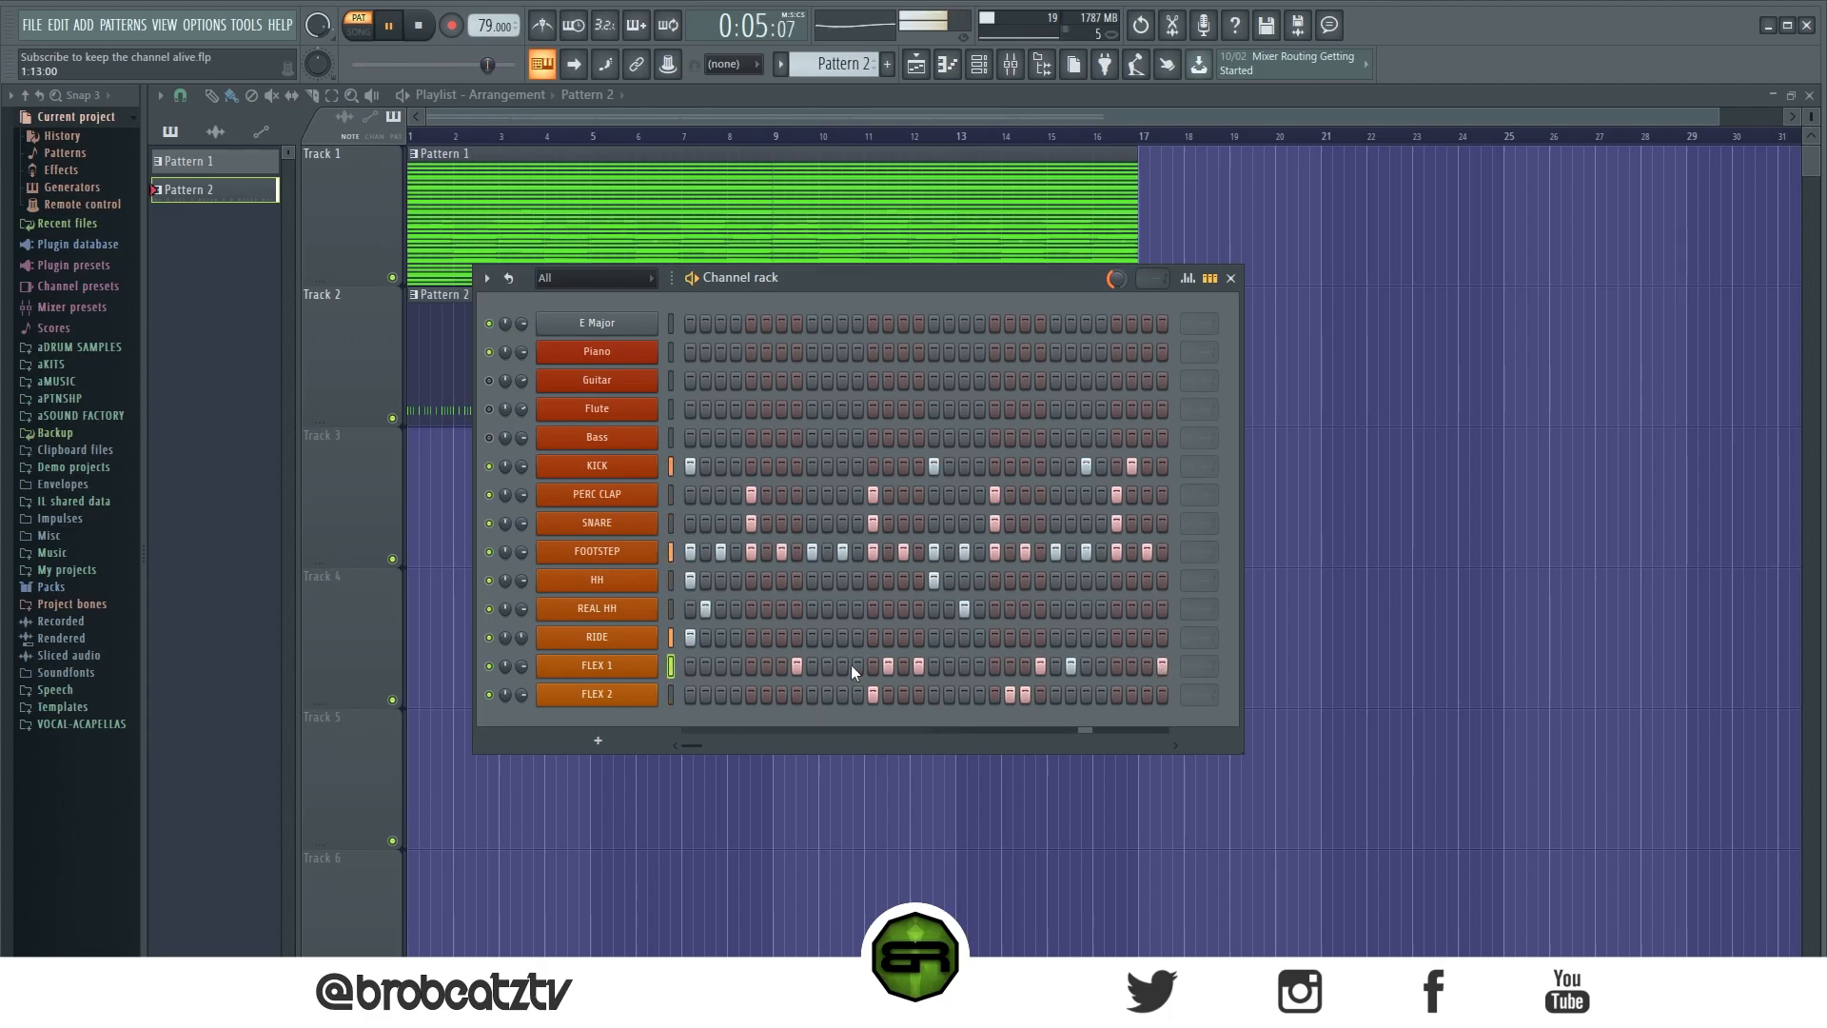
# Step: Lower the velocity of the FLEX 2 note on step 22 in the piano roll and play the drum pattern with the channel rack open
pyautogui.rightClick(656, 685)
pyautogui.click(714, 694)
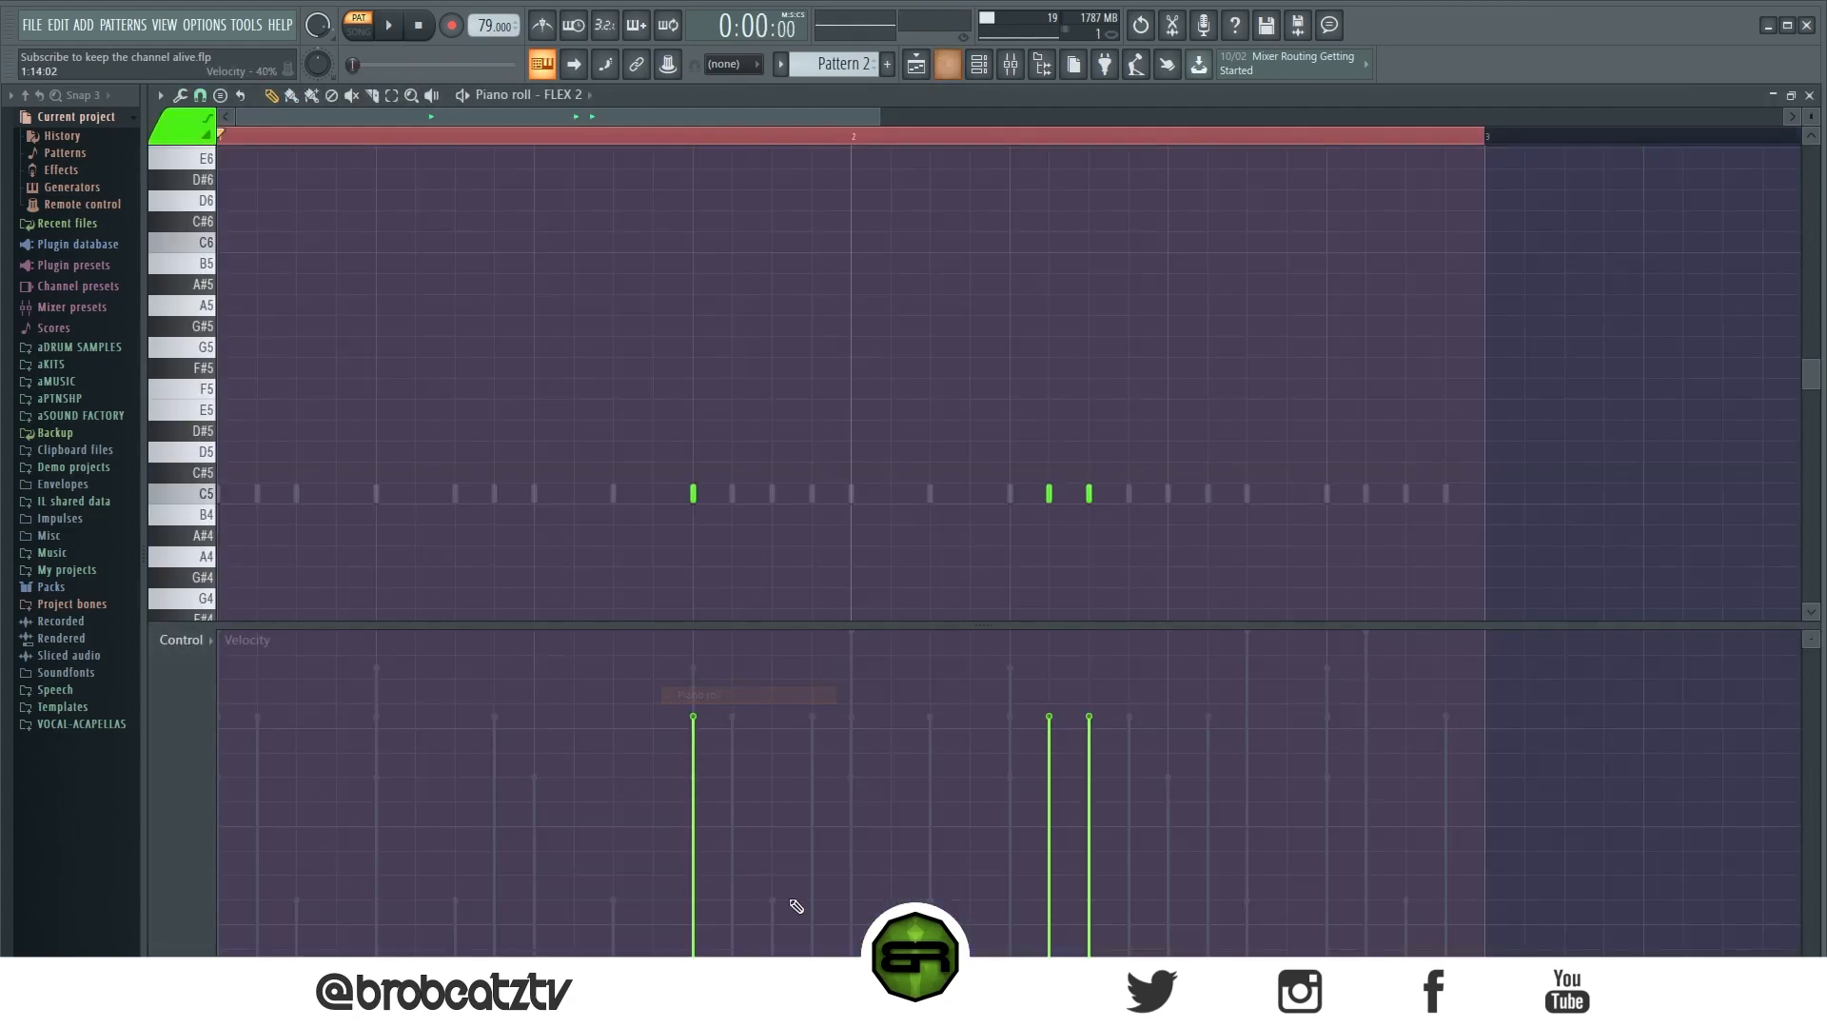
pyautogui.press('space')
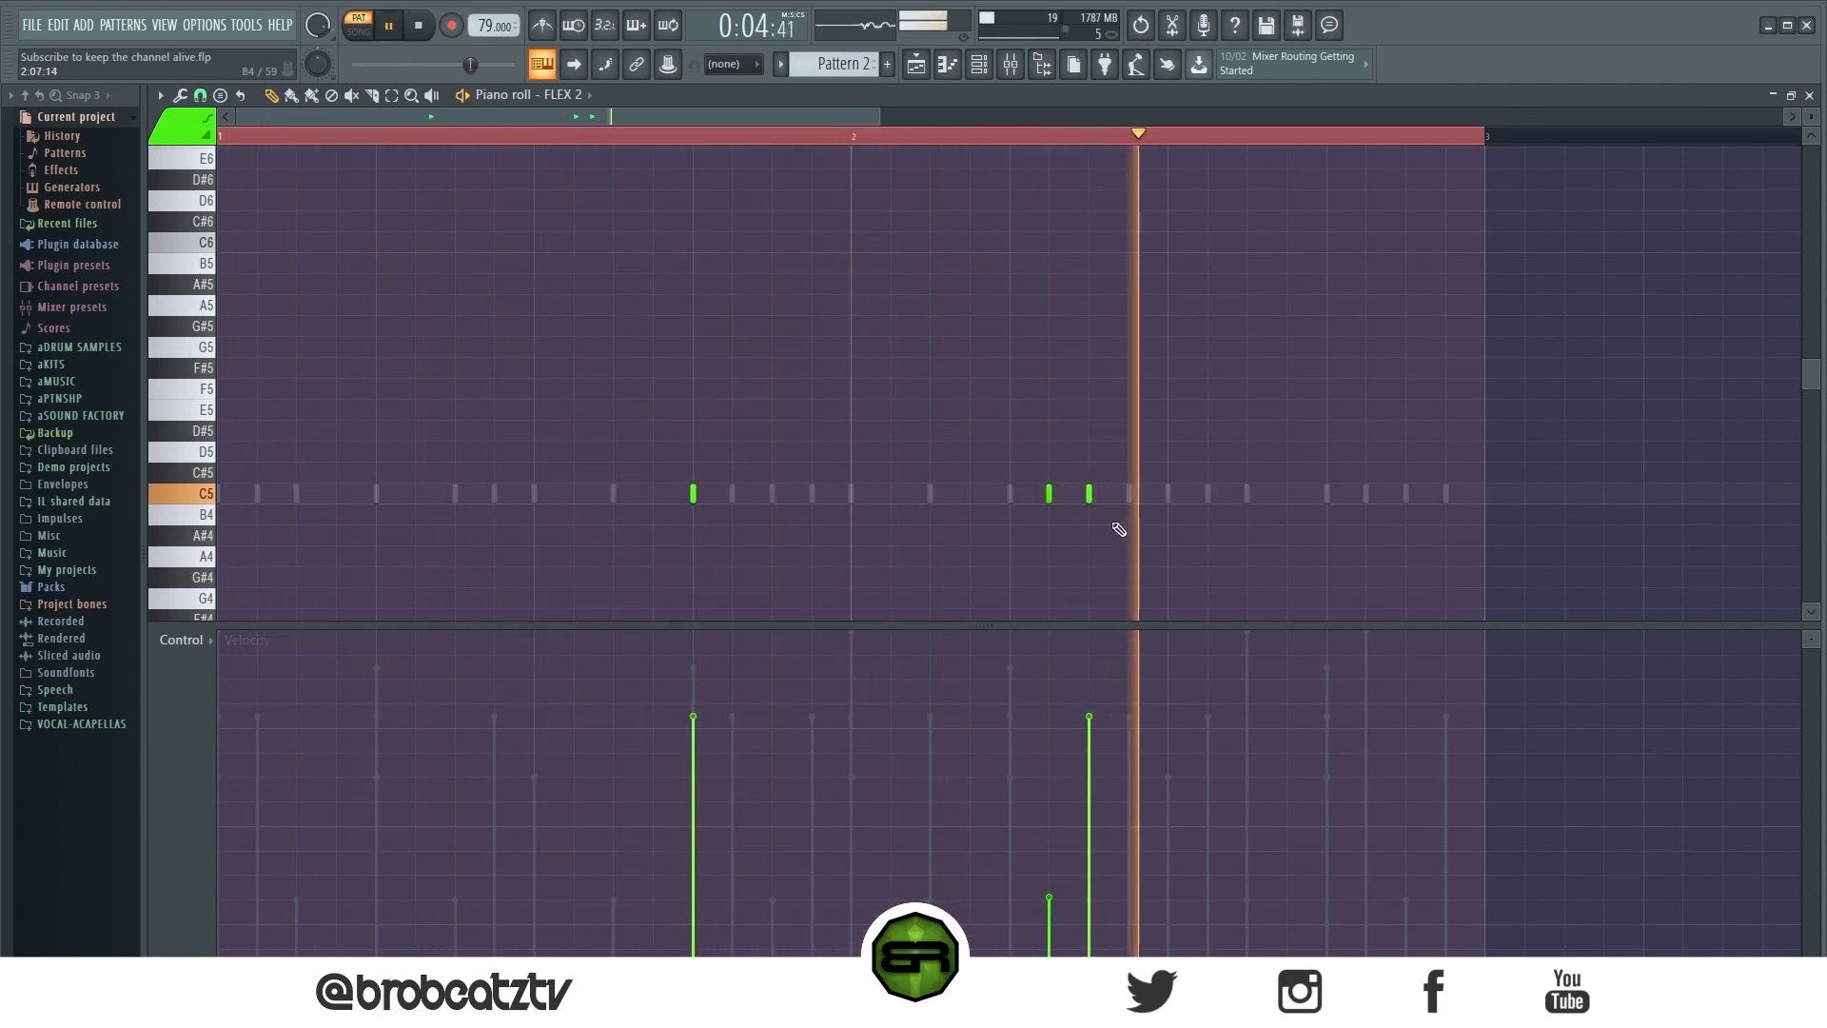
pyautogui.click(947, 63)
pyautogui.click(979, 64)
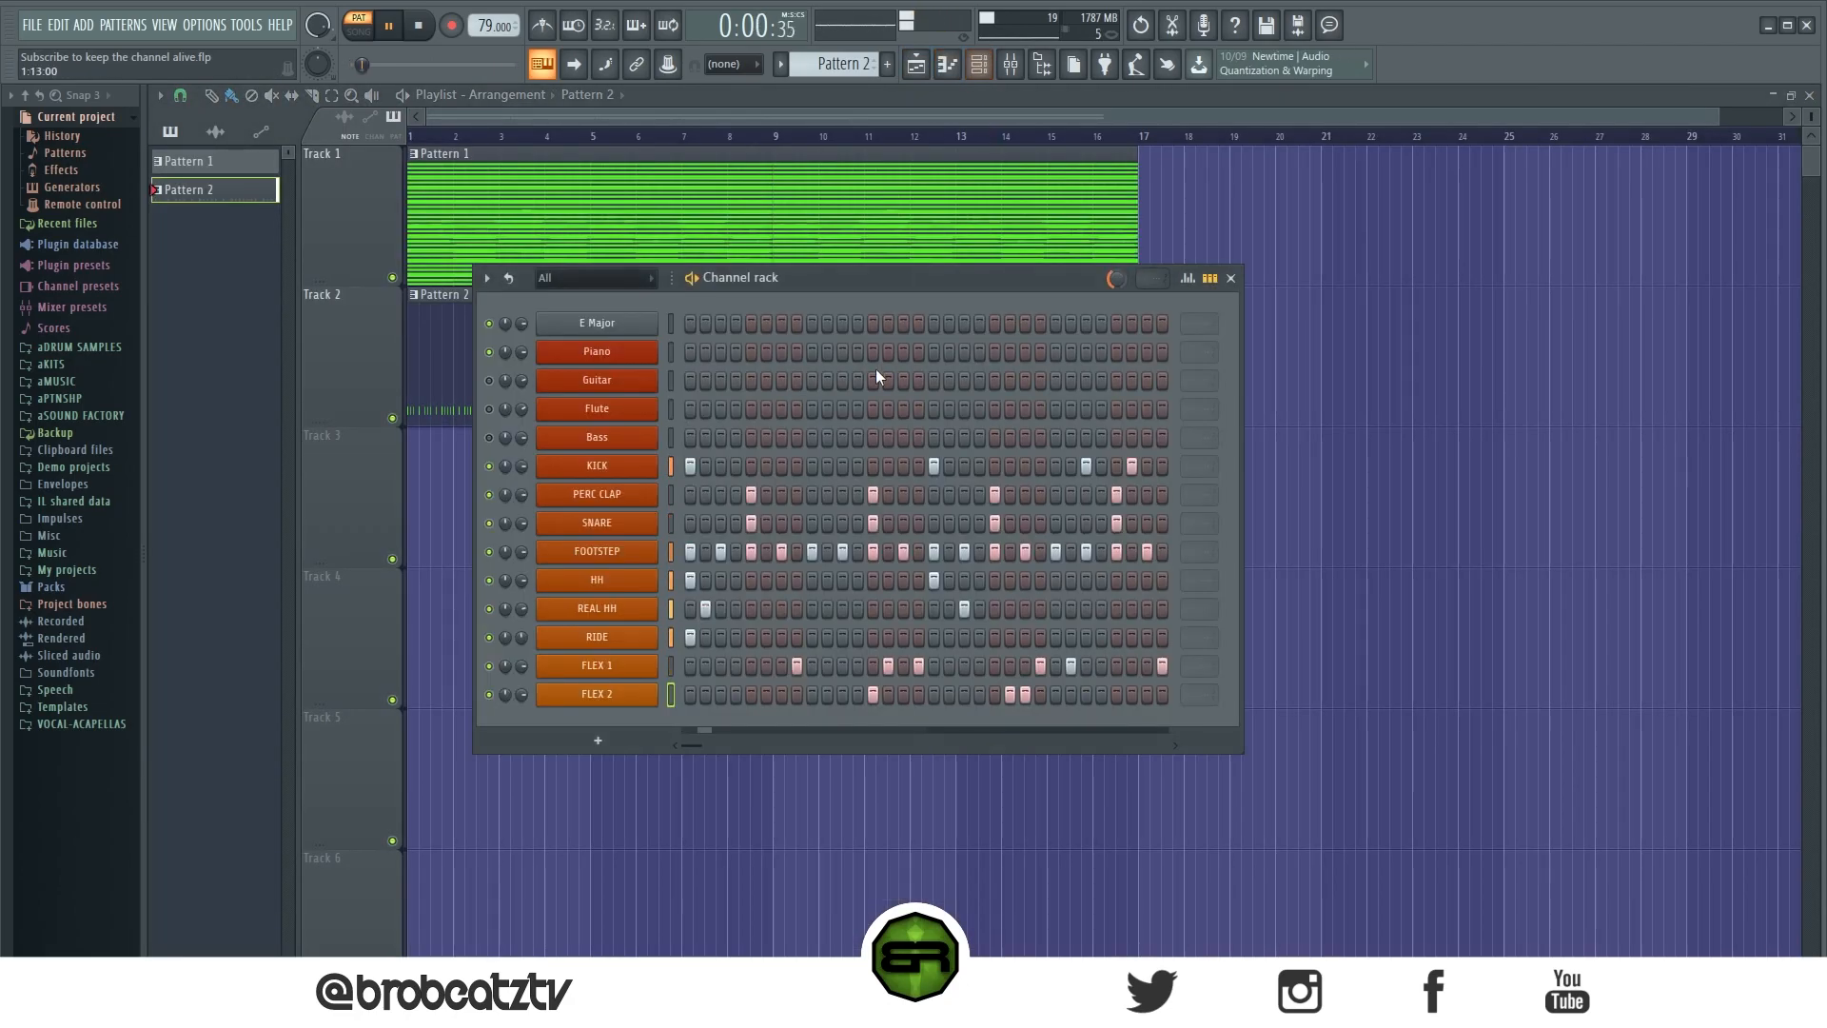
pyautogui.press('space')
pyautogui.press('space')
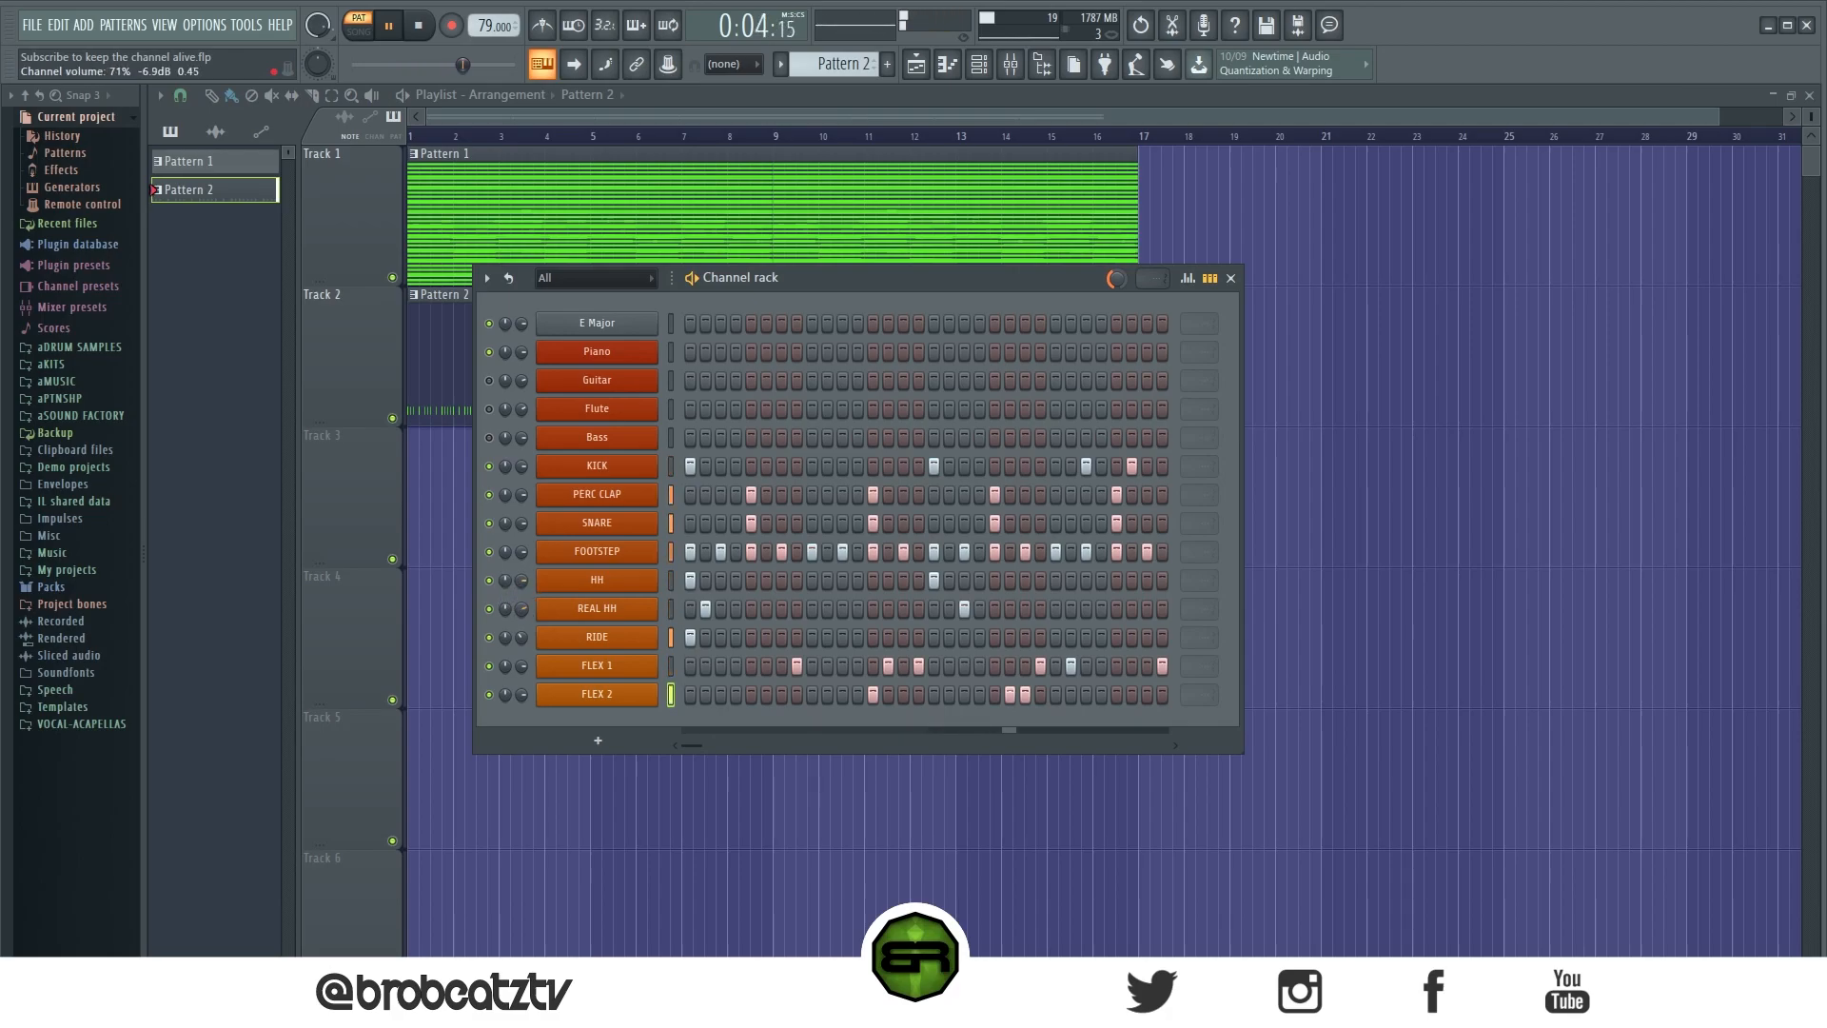
pyautogui.press('space')
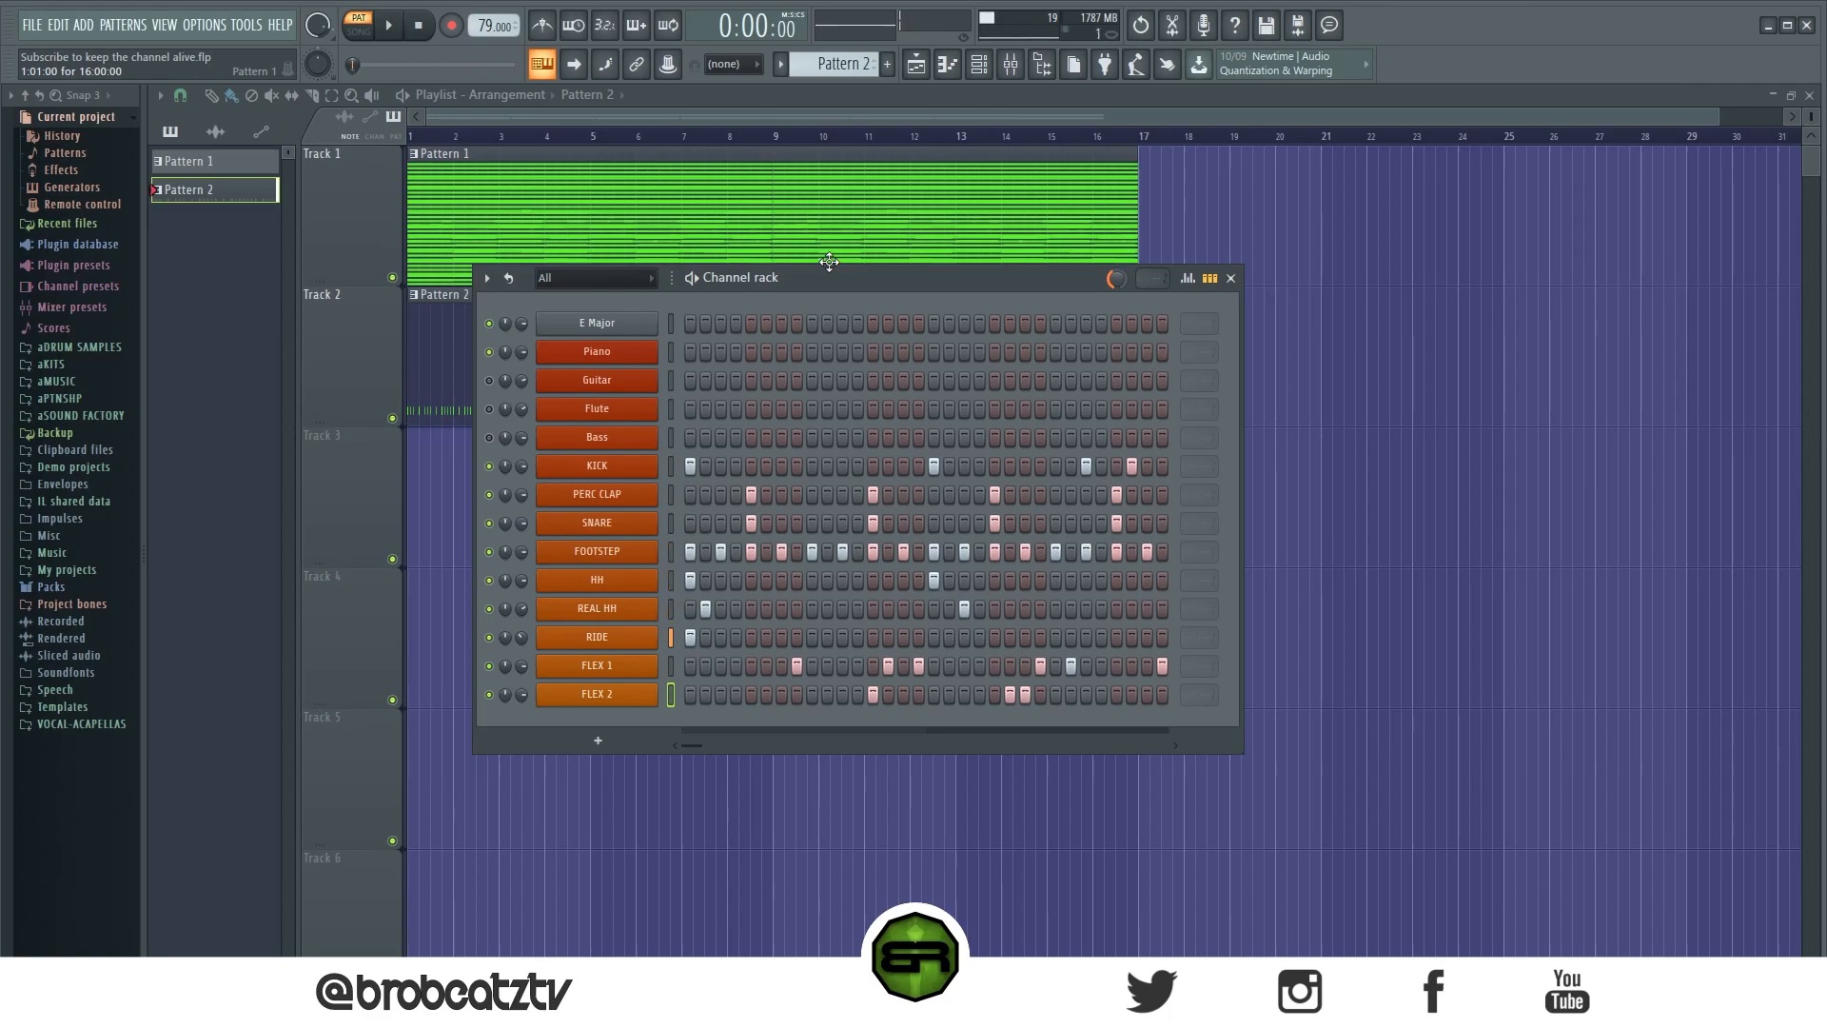
pyautogui.moveTo(824, 282); pyautogui.dragTo(762, 291)
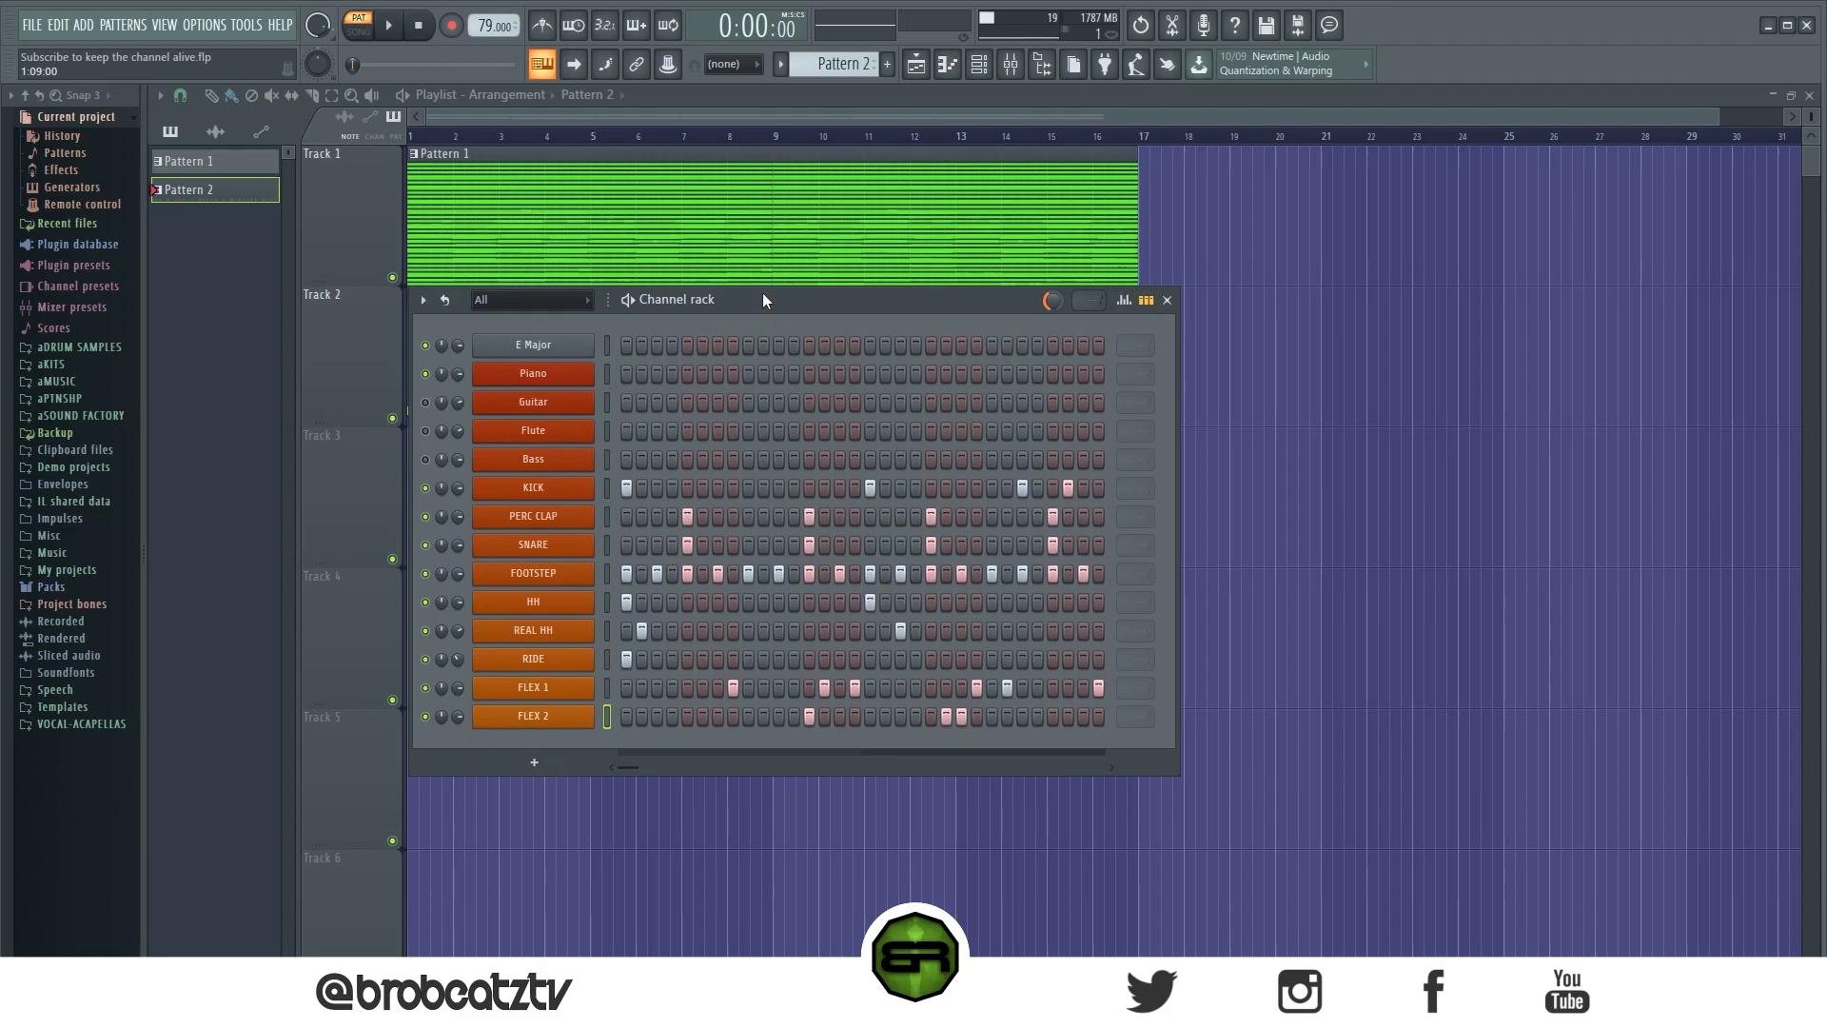
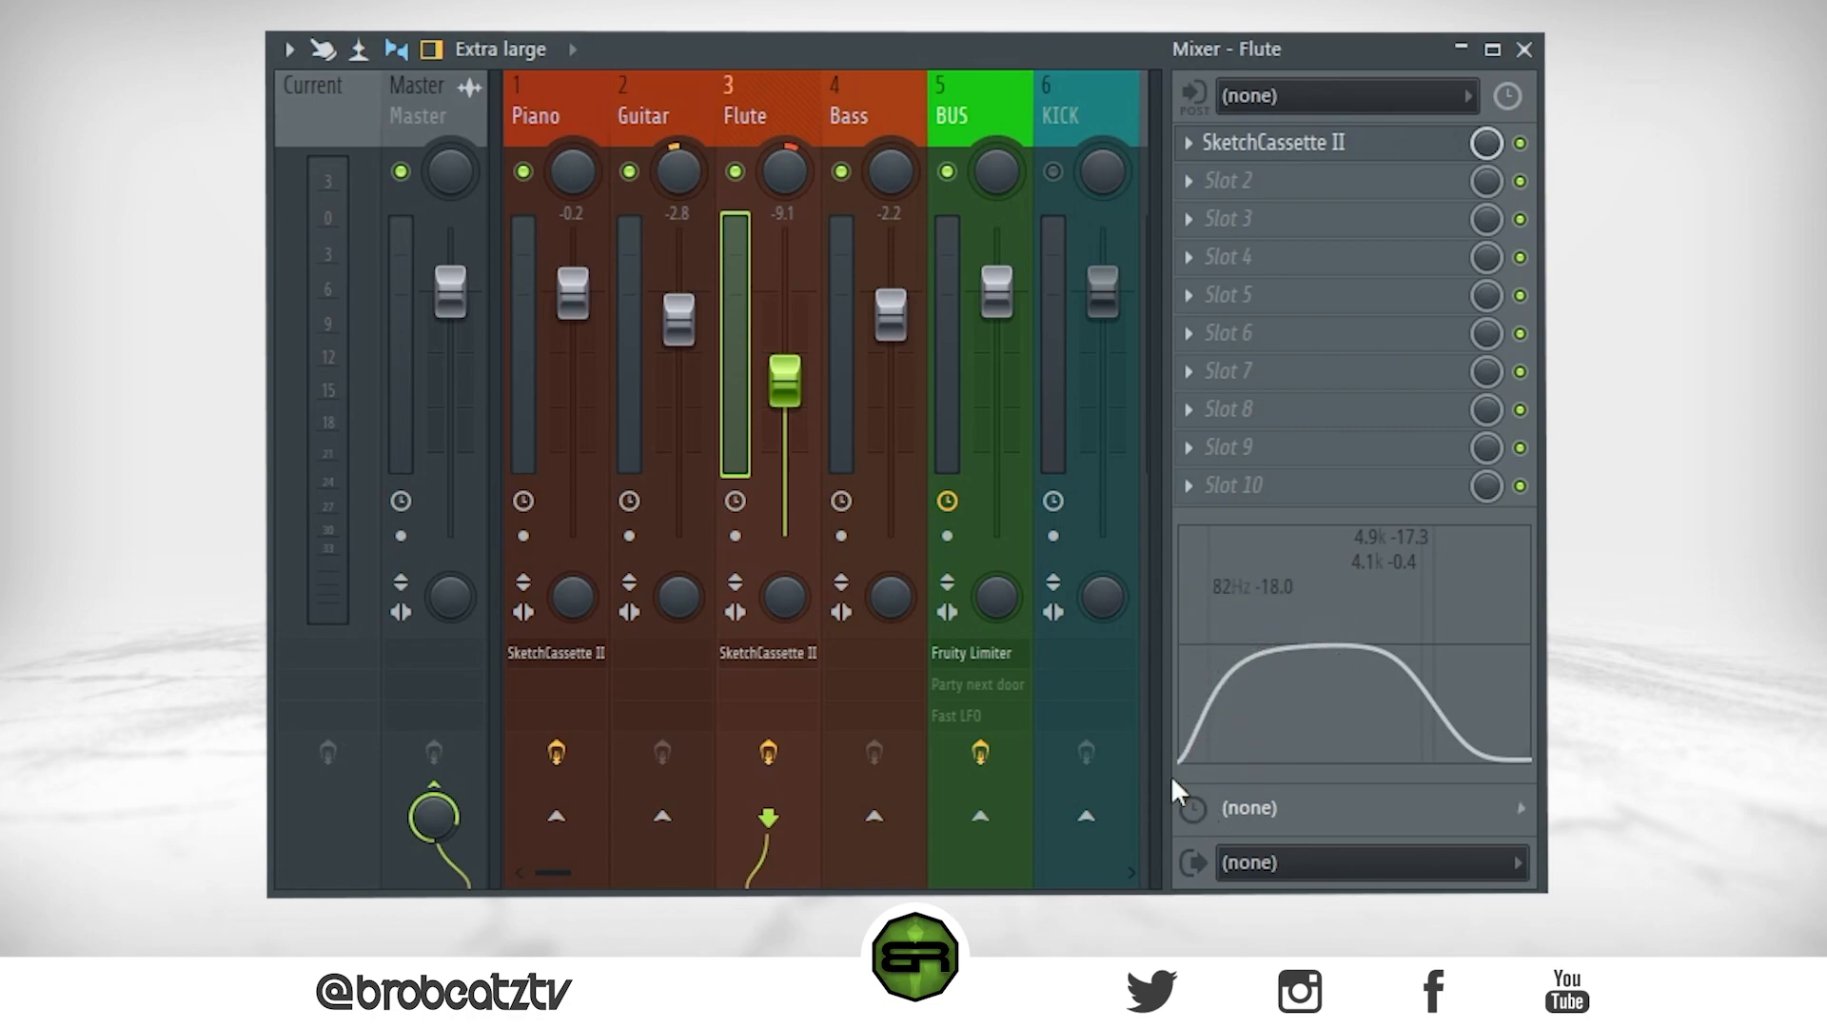
# Step: Compare the EQ curves of the Guitar, Piano and Flute mixer tracks
pyautogui.click(655, 114)
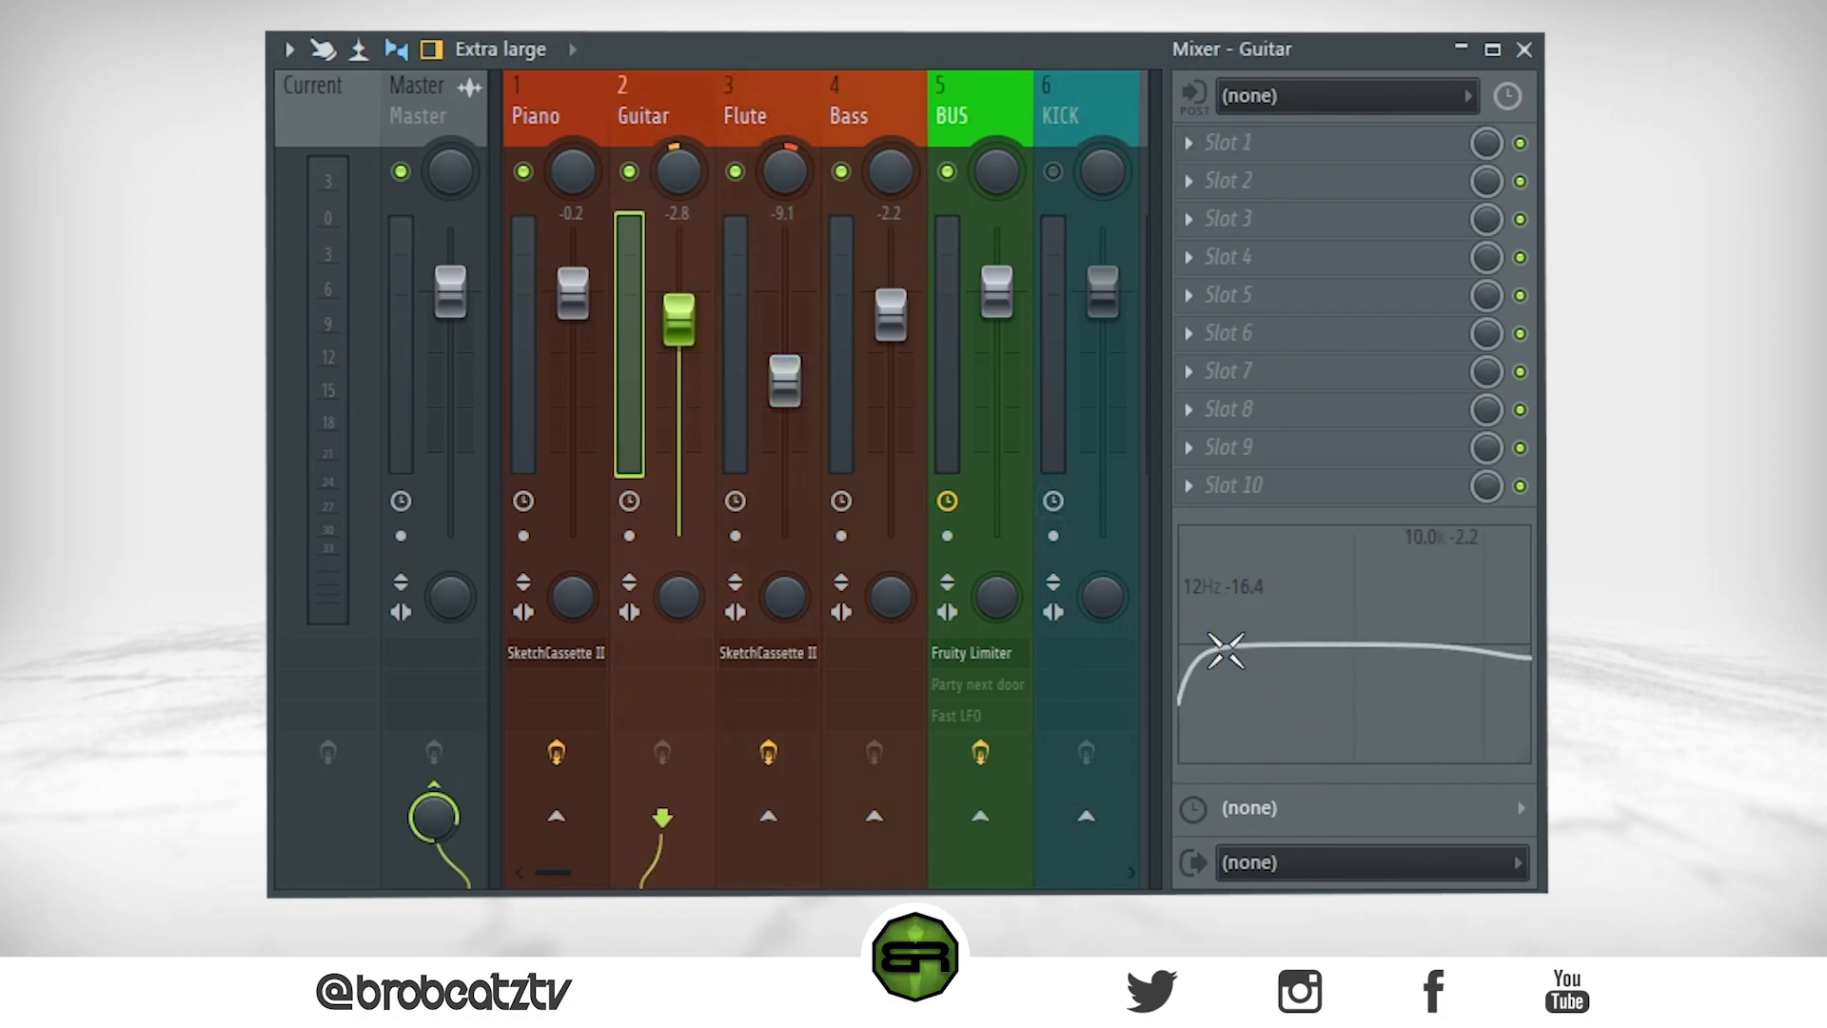
pyautogui.click(581, 114)
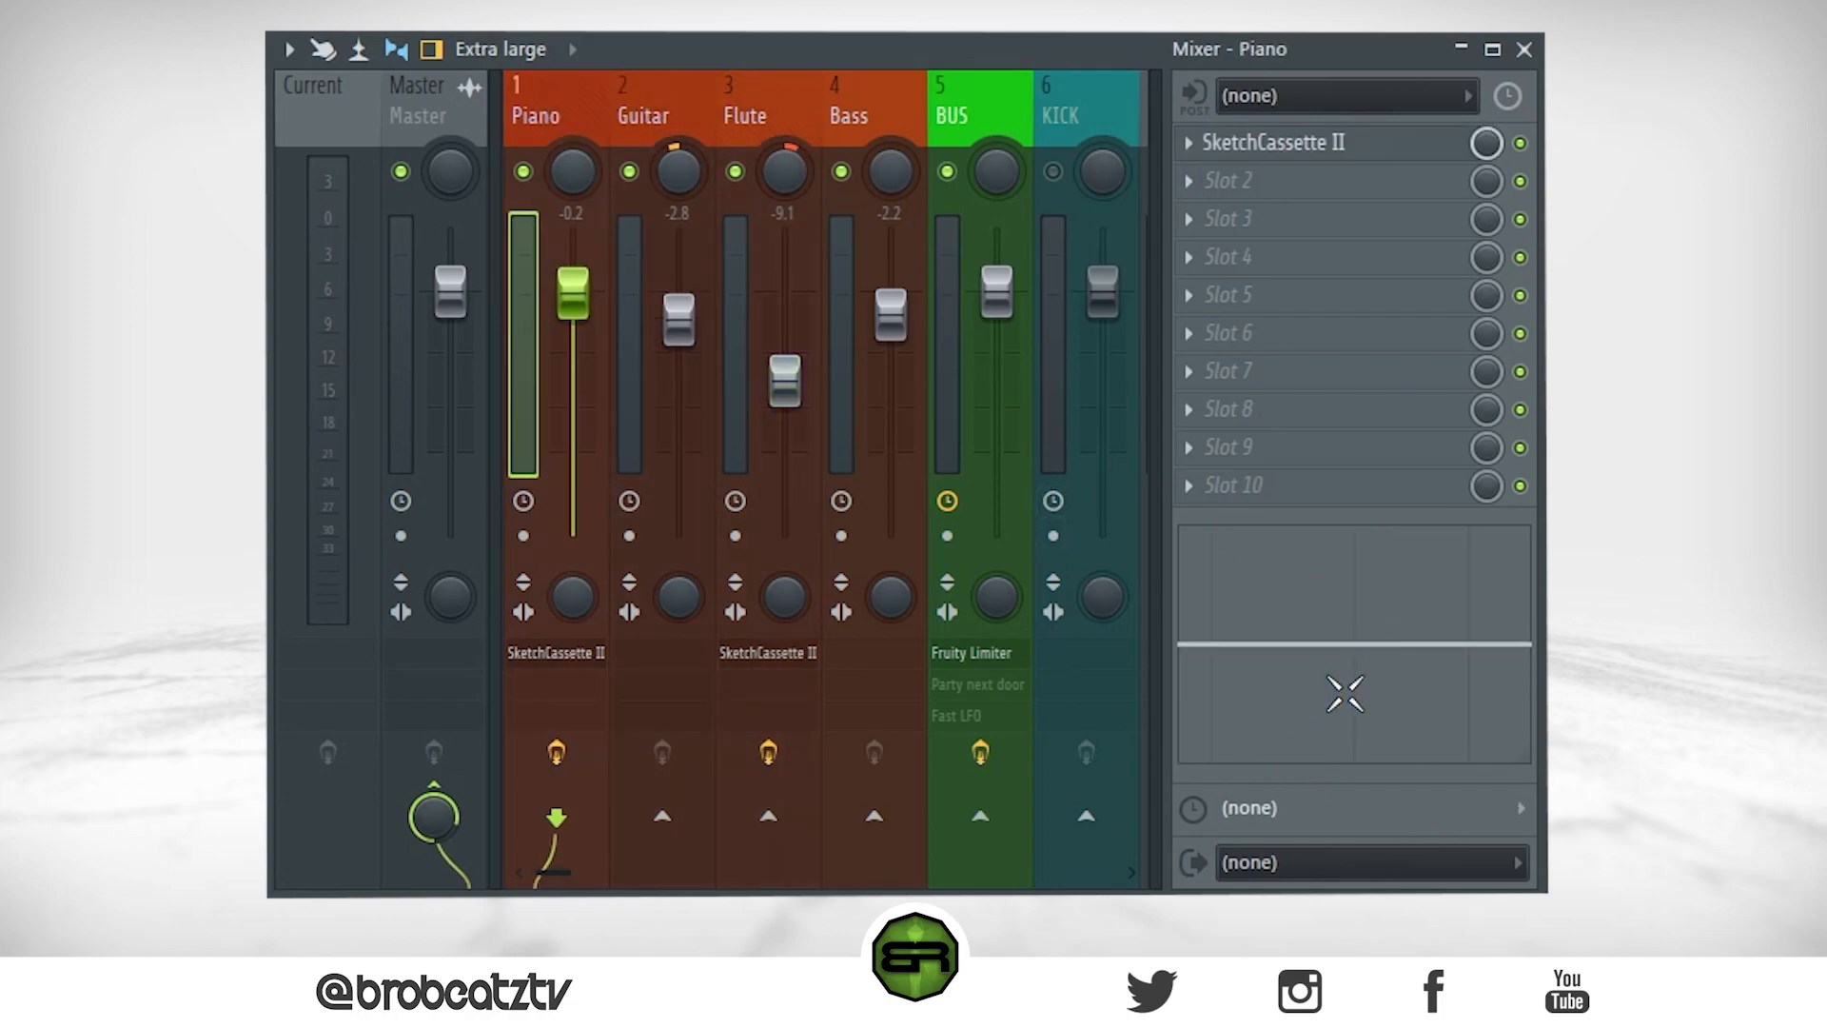
pyautogui.click(774, 102)
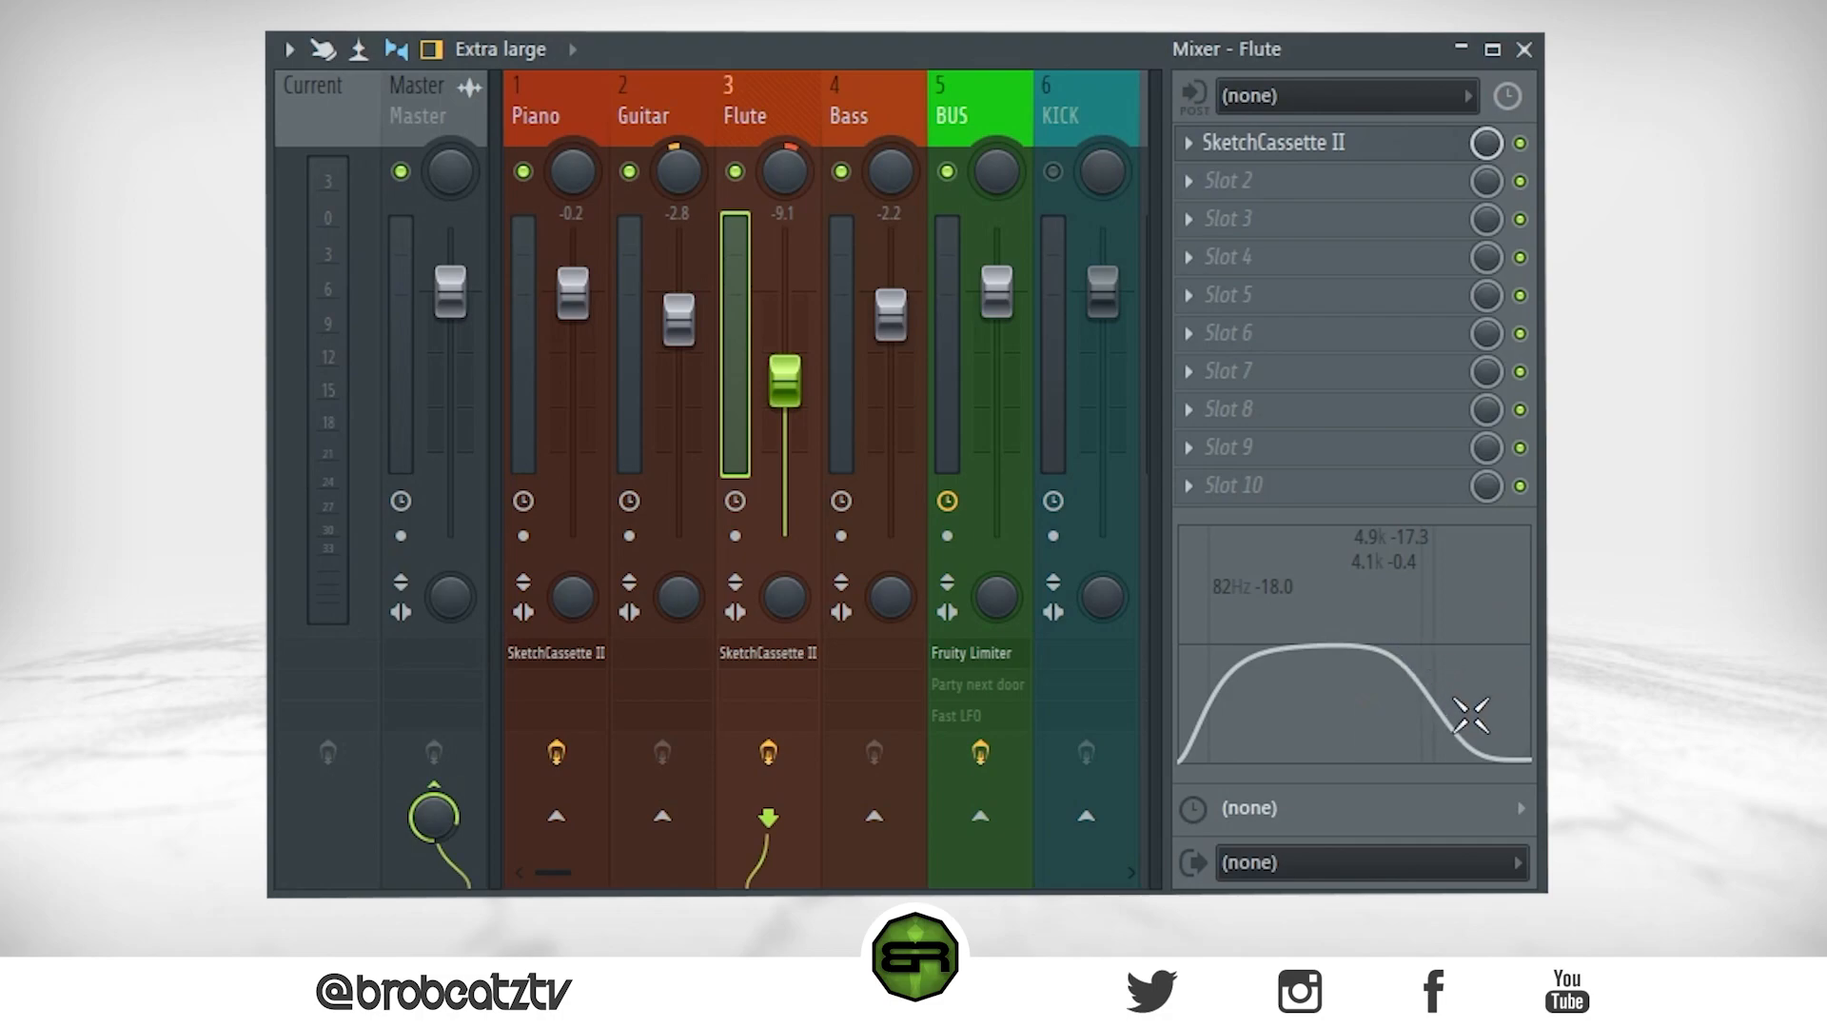
pyautogui.click(651, 110)
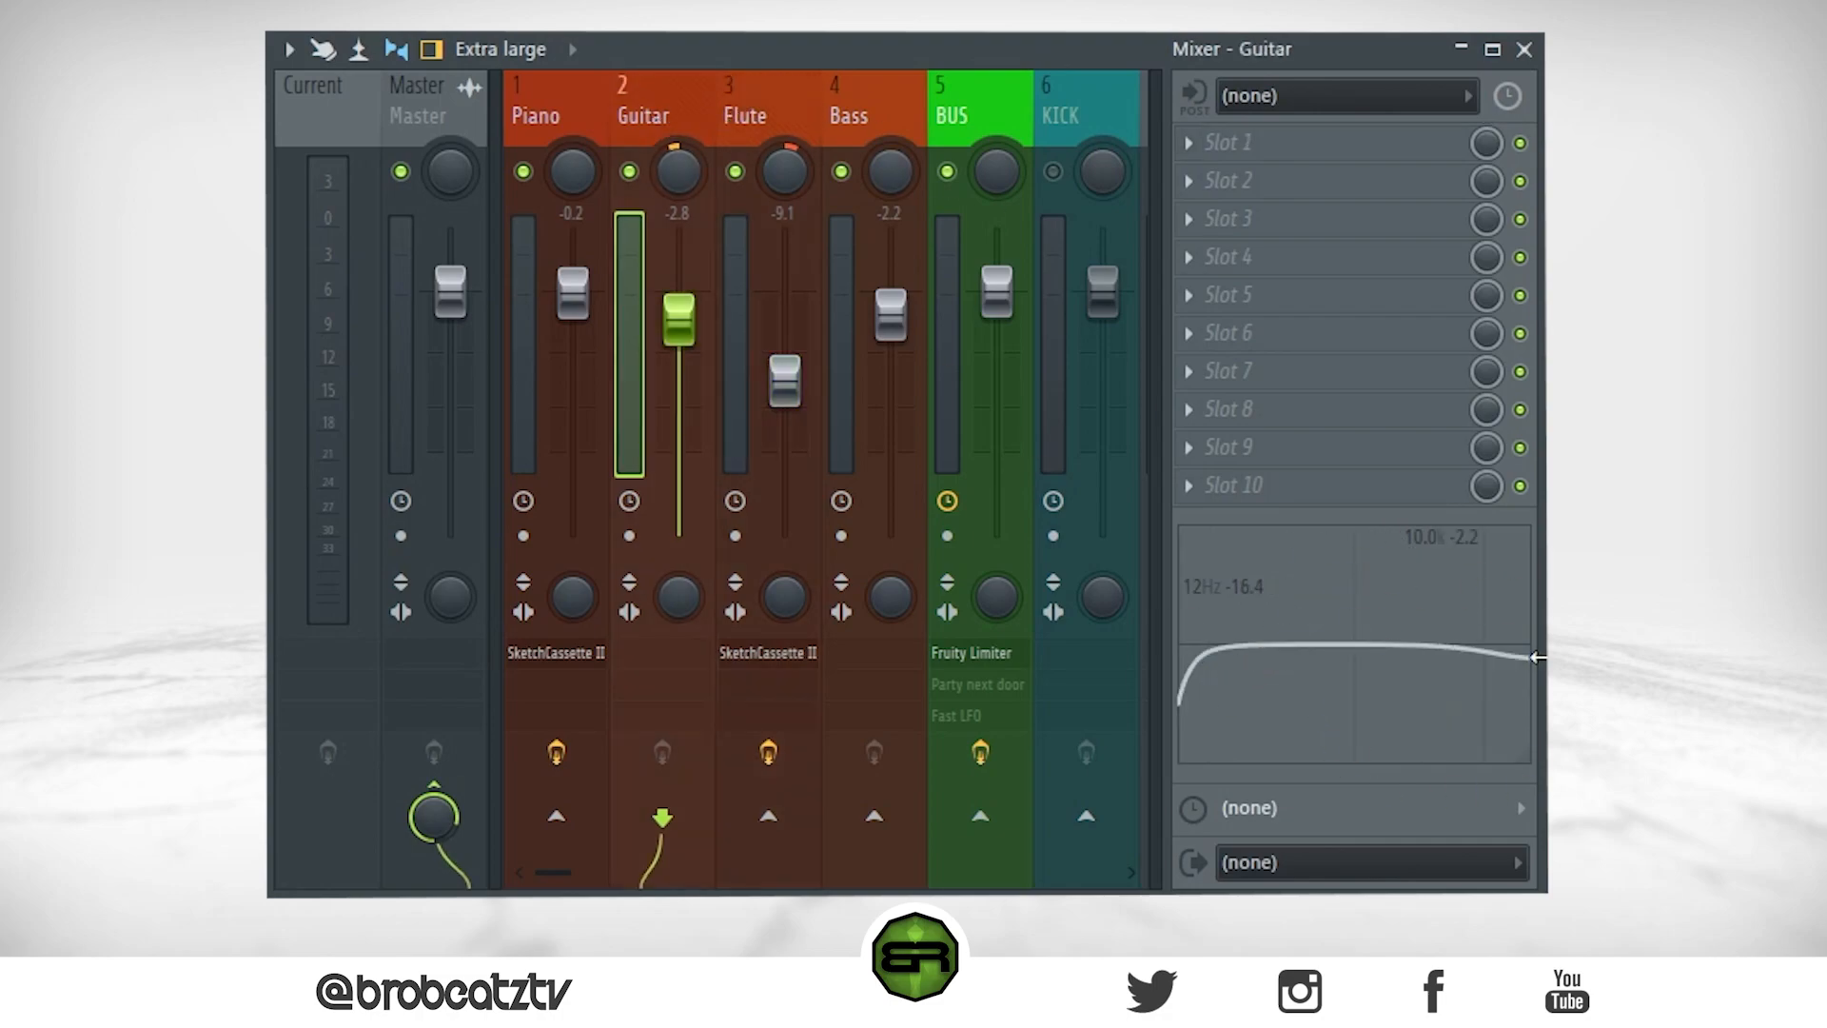
# Step: Audition the Flute mixer track at louder levels and settle its volume at -9.2 dB
pyautogui.click(738, 106)
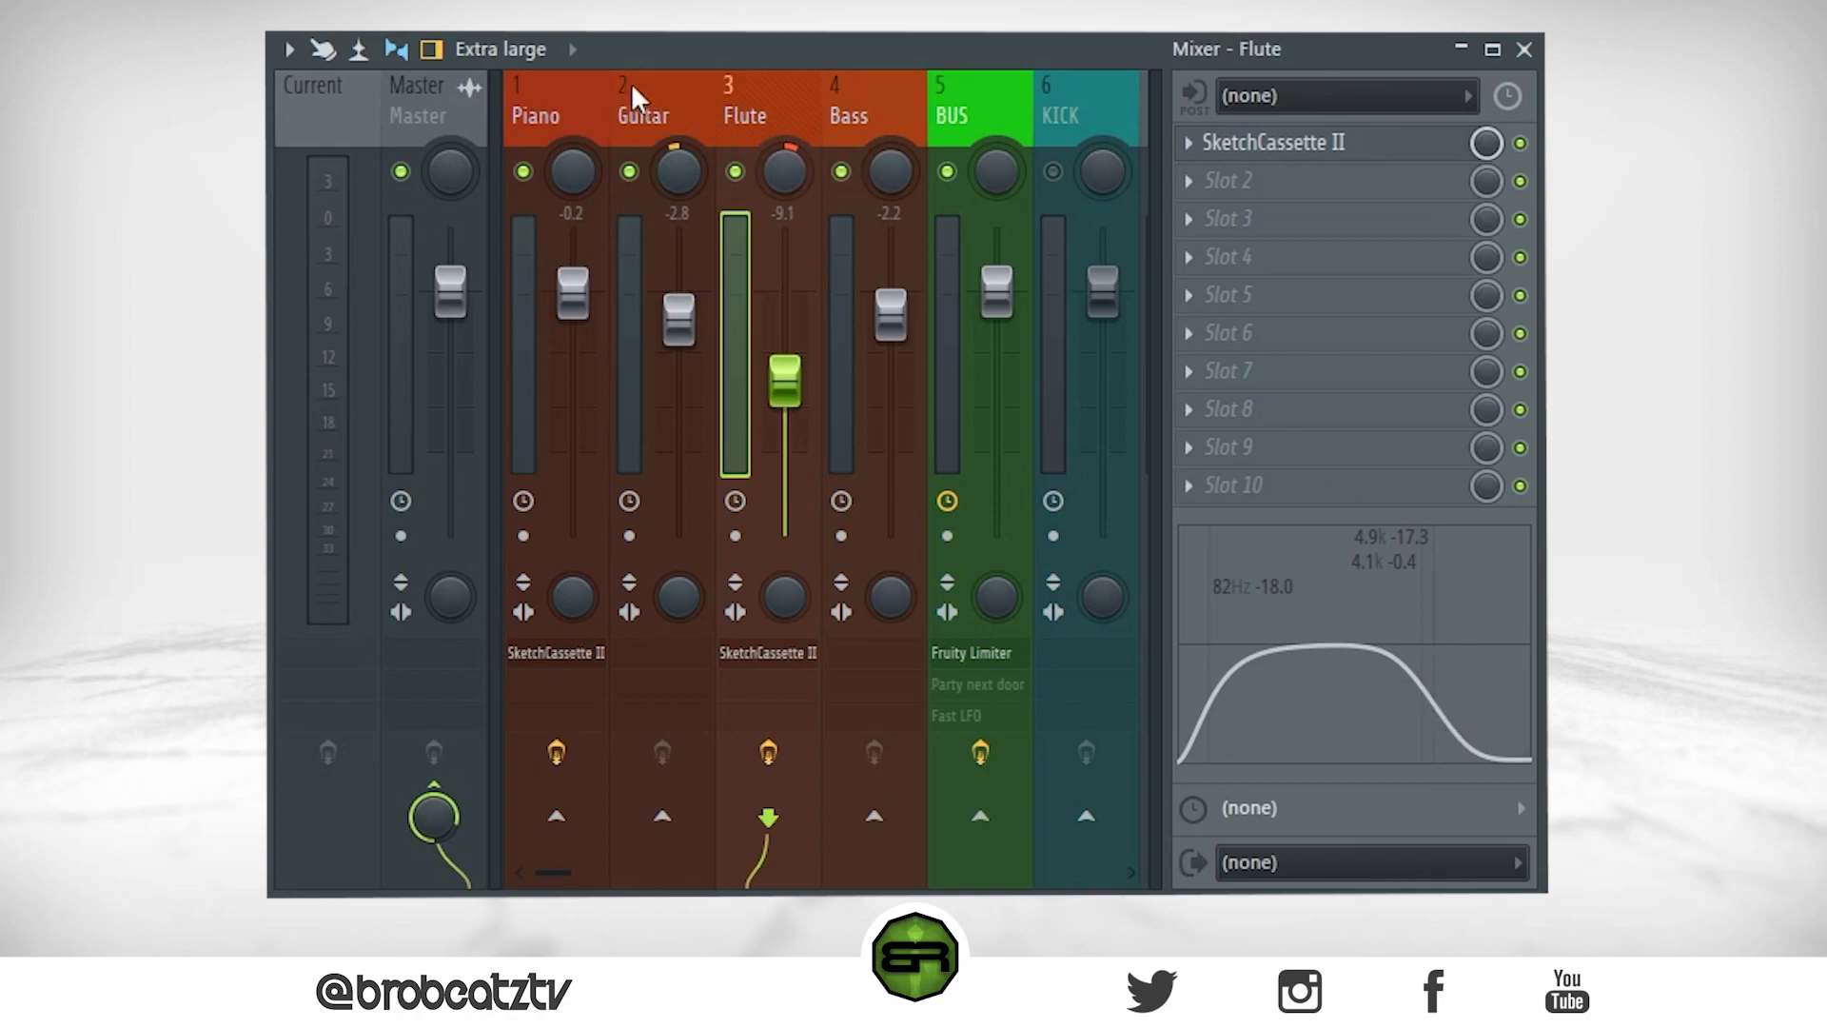
pyautogui.moveTo(785, 380); pyautogui.dragTo(785, 291)
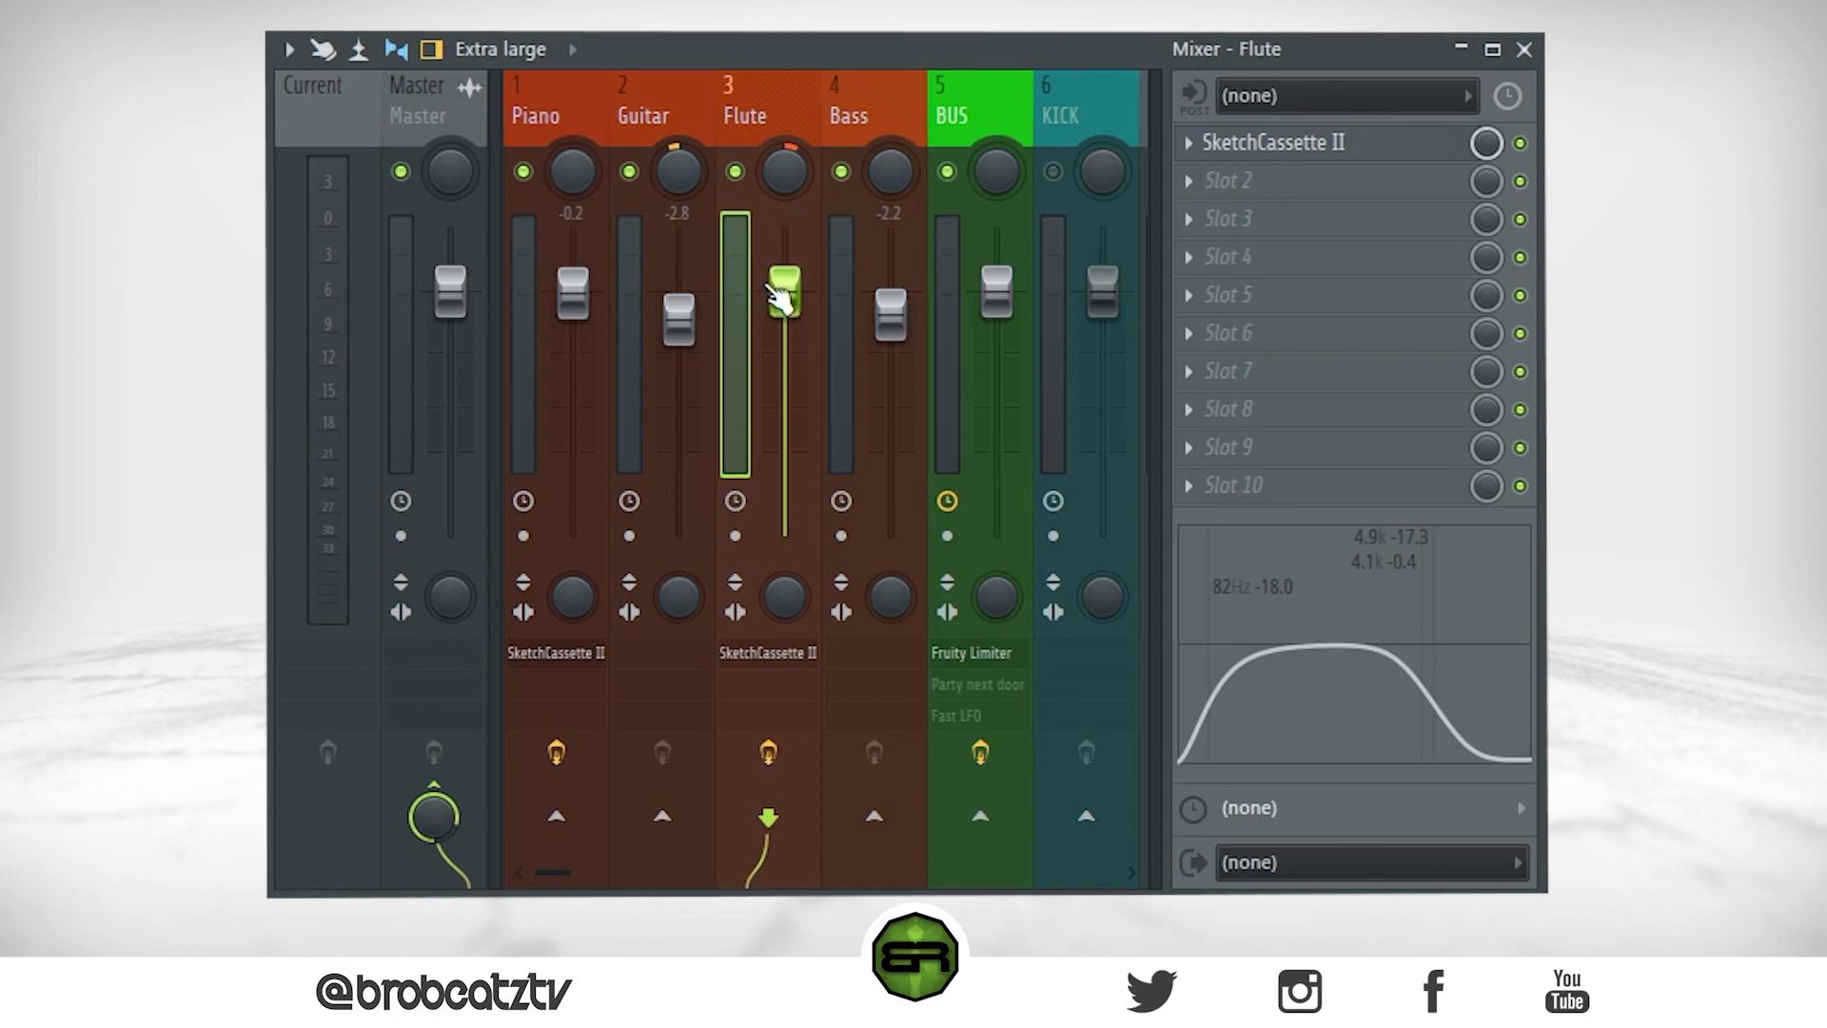
pyautogui.press('space')
pyautogui.moveTo(797, 303); pyautogui.dragTo(797, 376)
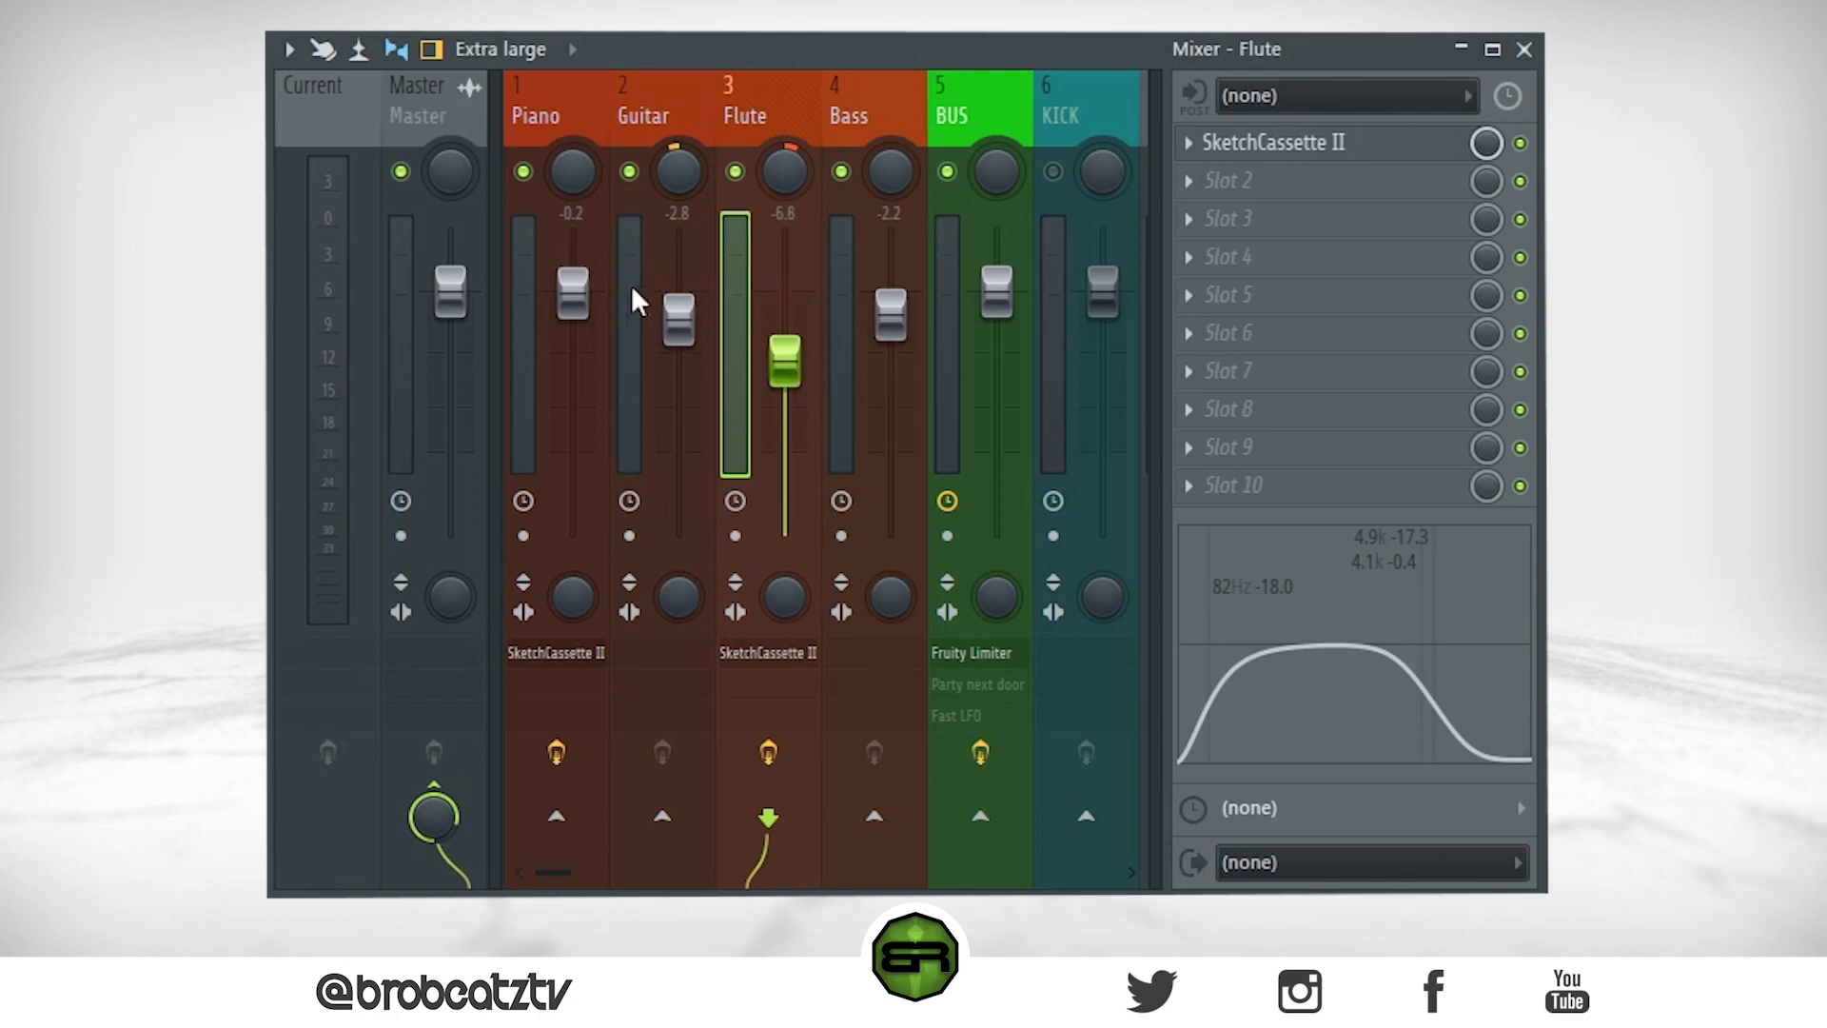
pyautogui.moveTo(811, 374); pyautogui.dragTo(811, 396)
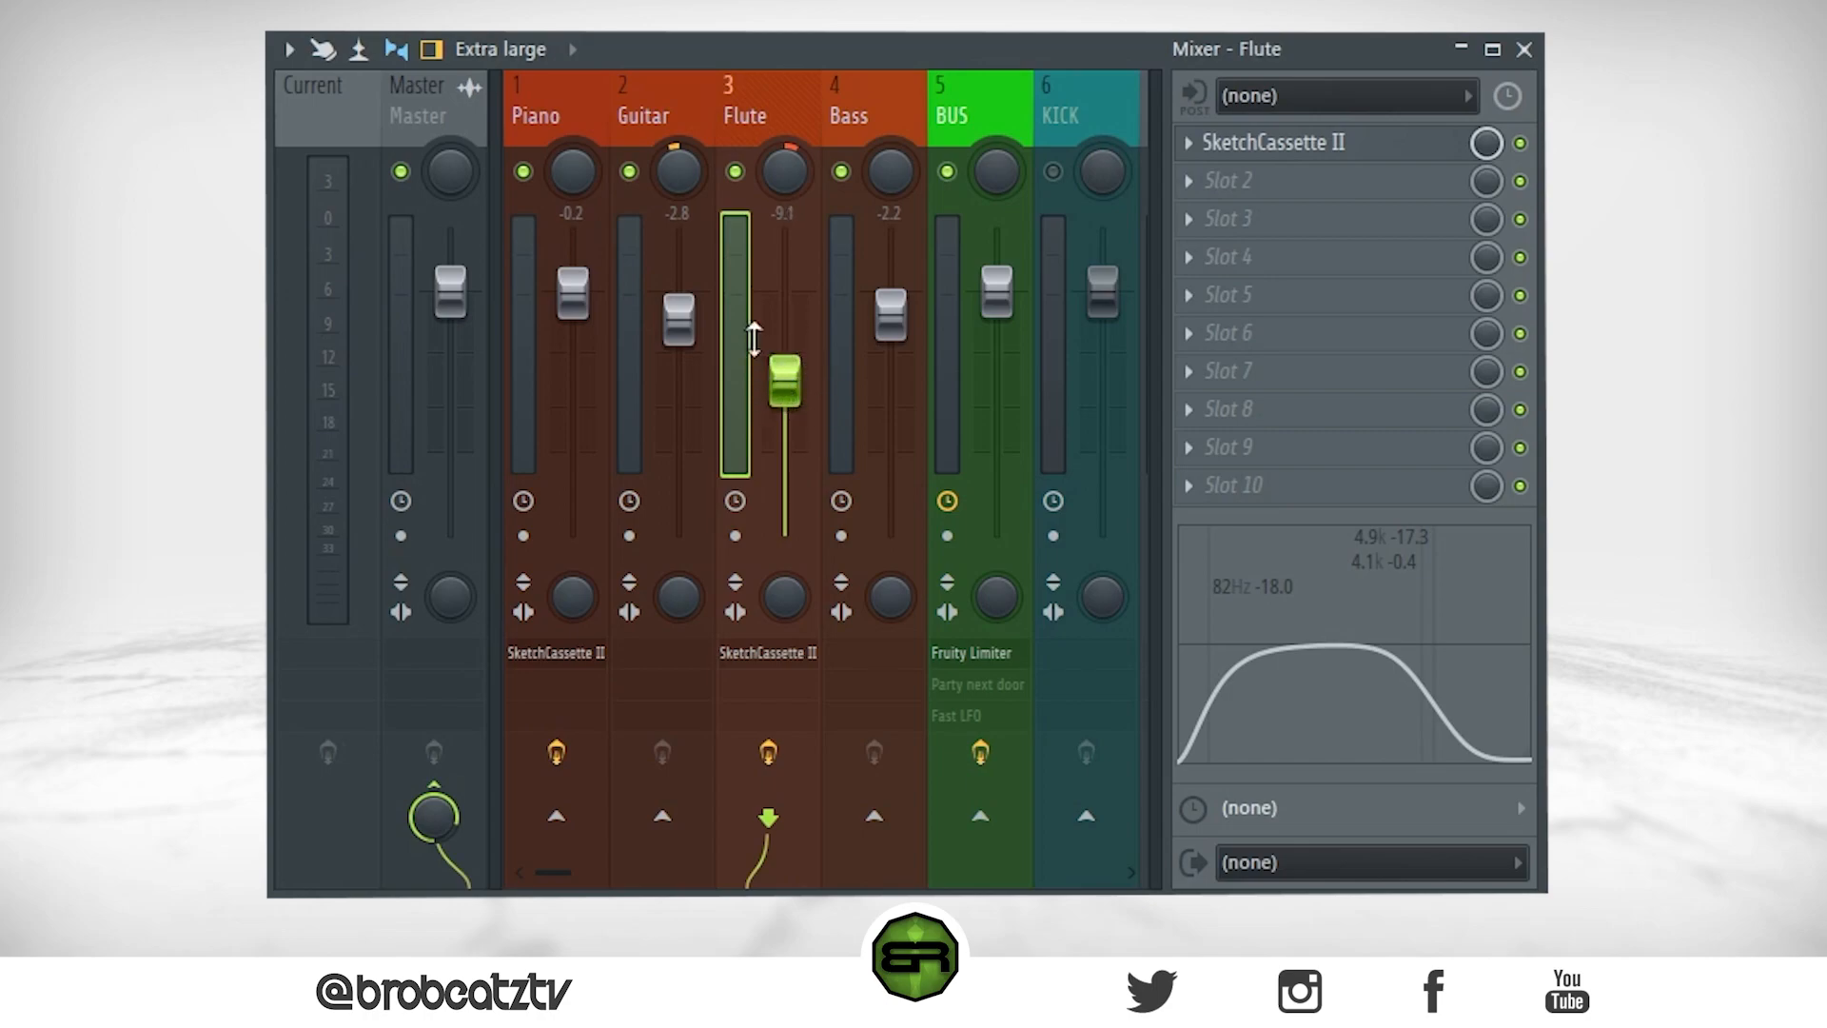
pyautogui.press('space')
pyautogui.moveTo(786, 383); pyautogui.dragTo(786, 386)
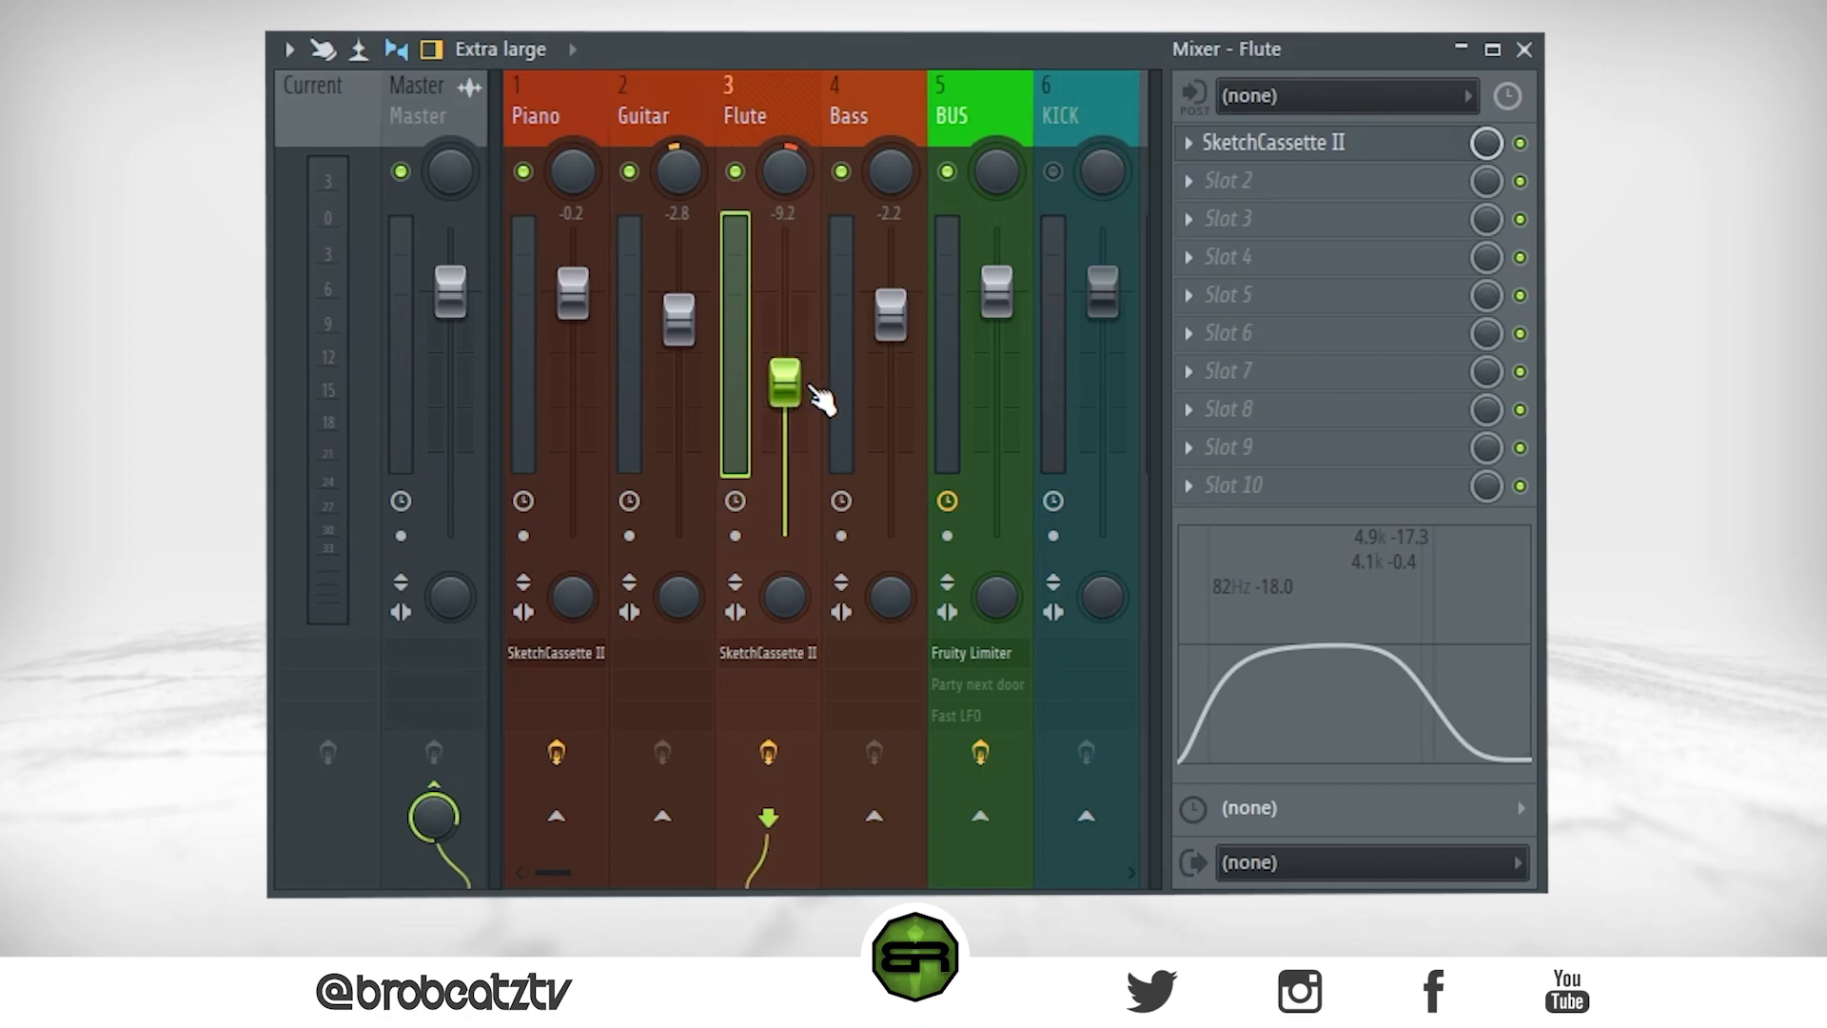
# Step: Examine the SketchCassette II effect on the Piano mixer track and the effect chain on the BUS track
pyautogui.click(550, 109)
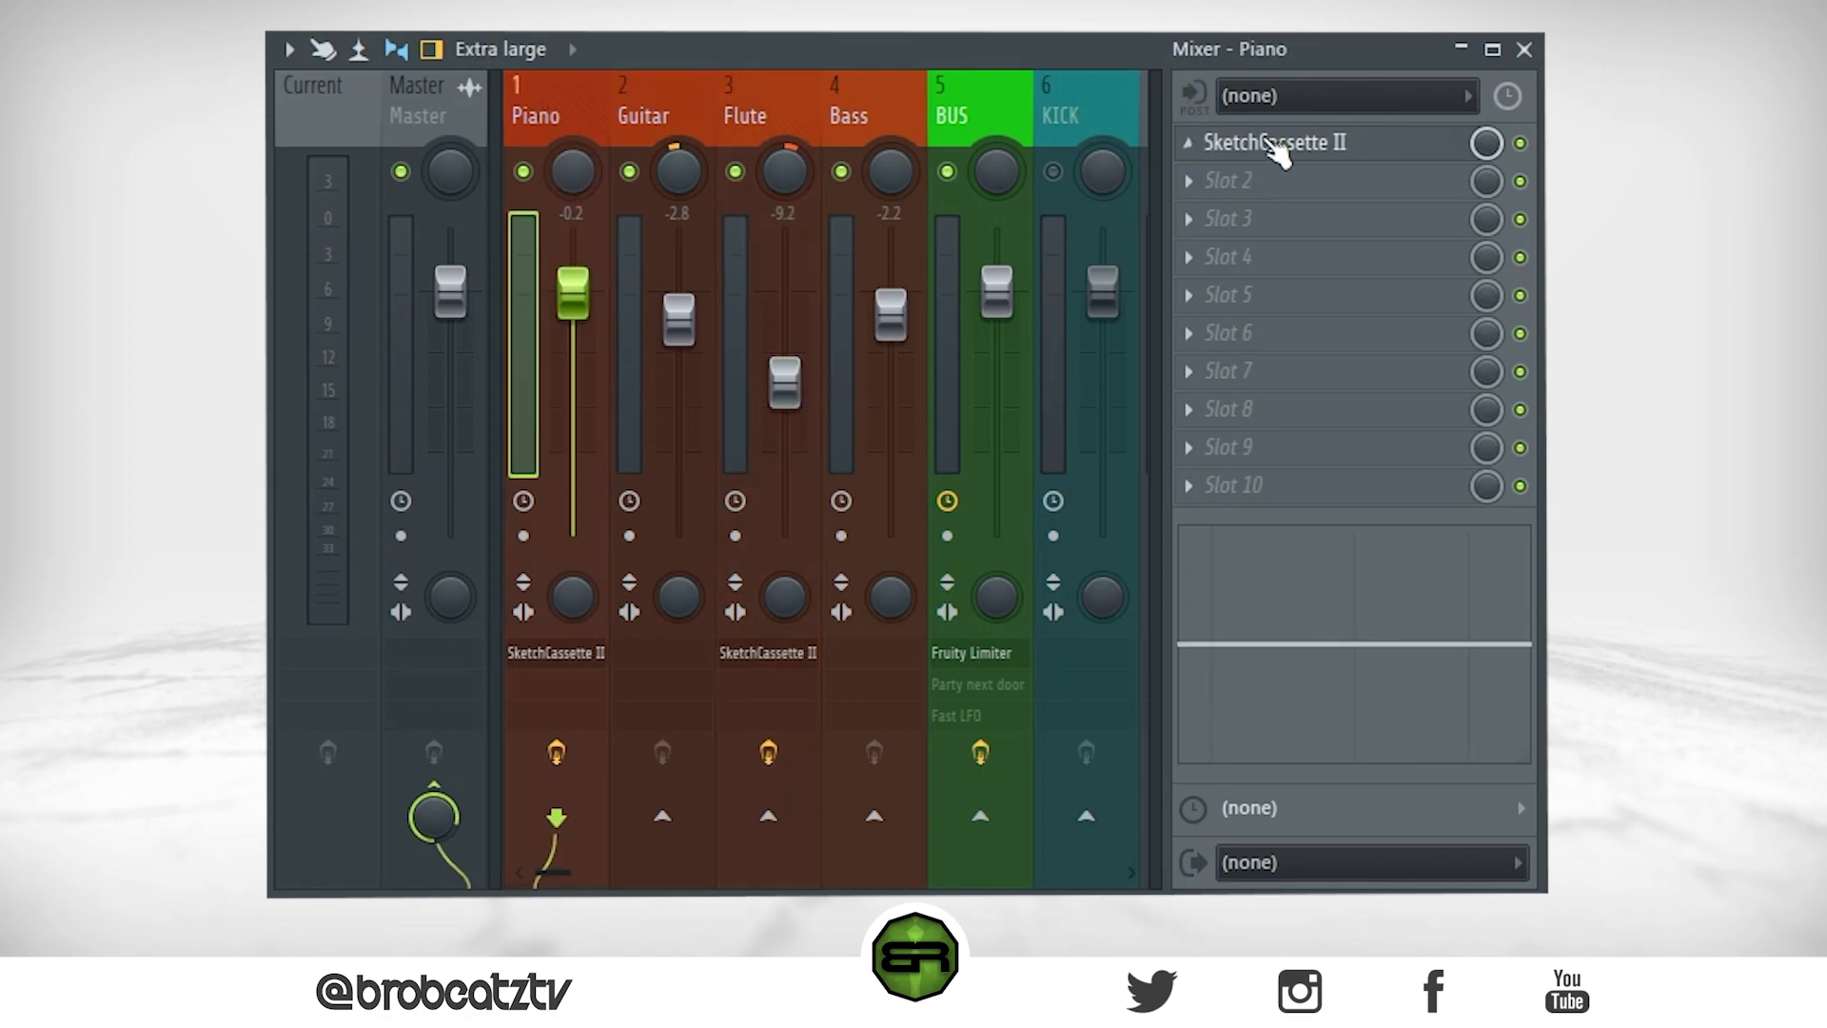
pyautogui.click(1290, 145)
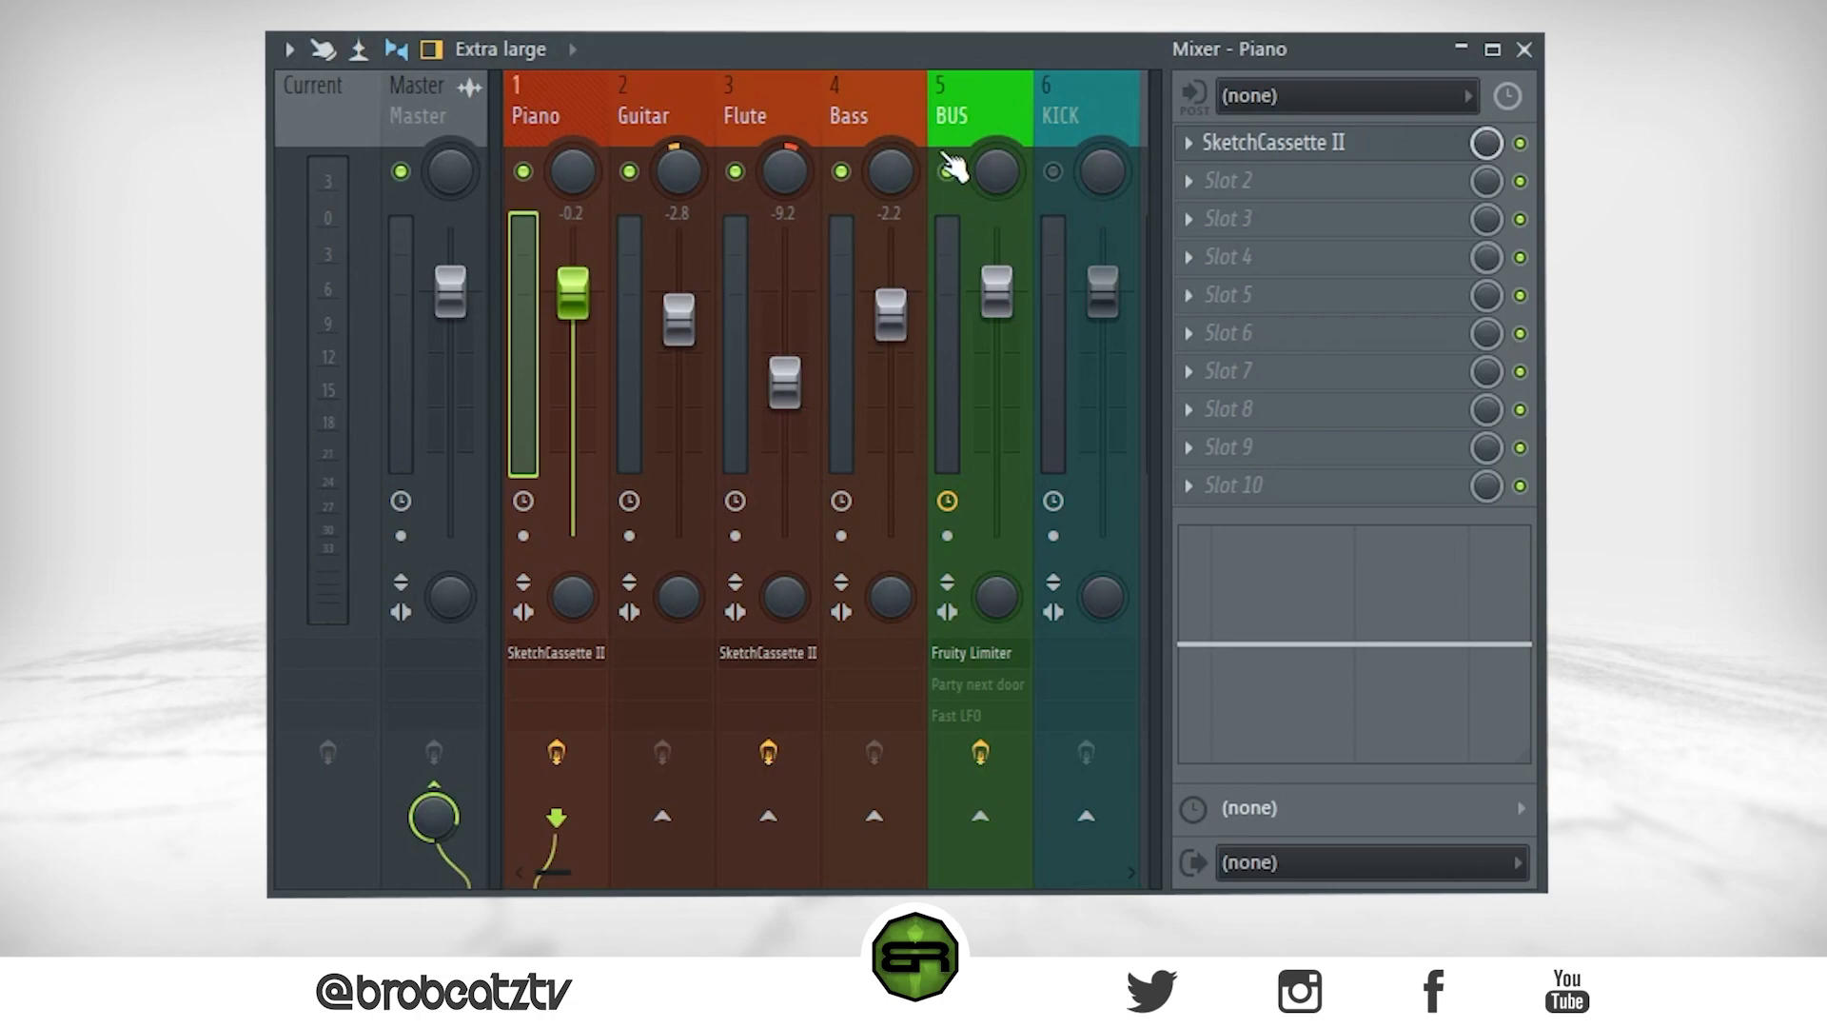
pyautogui.click(971, 86)
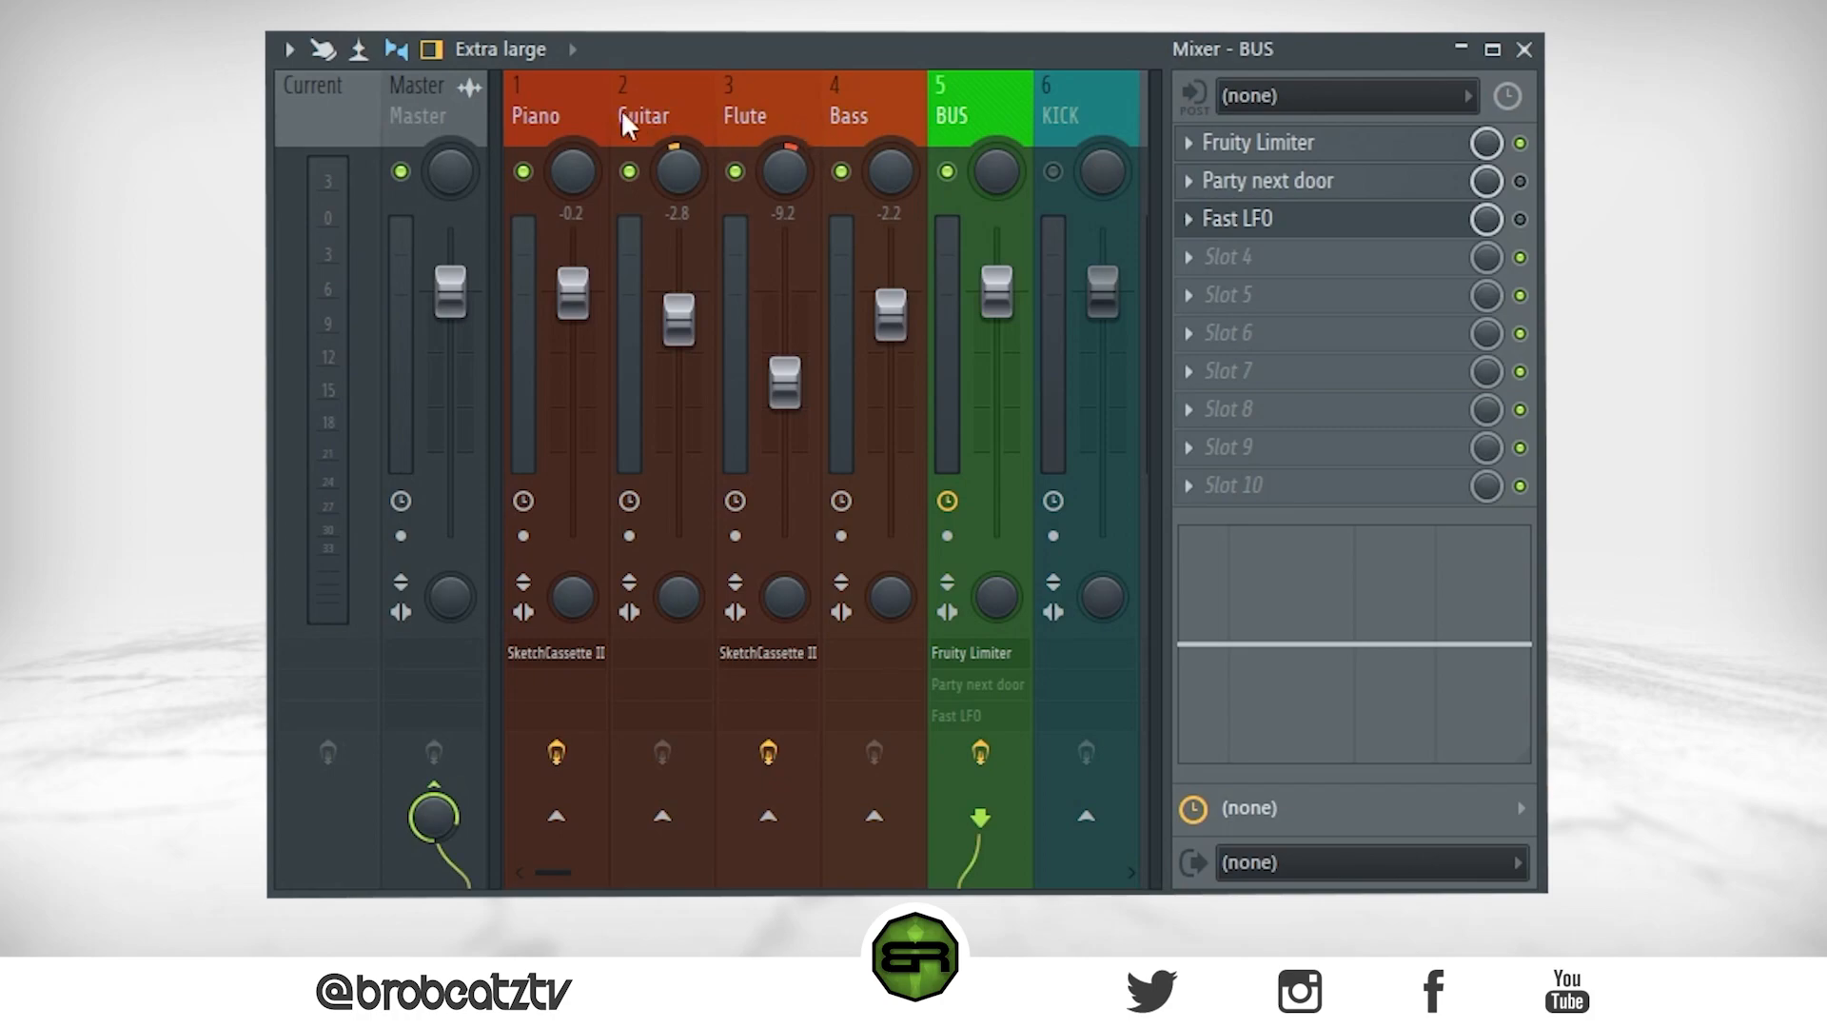
# Step: Route the Piano, Guitar, Flute and Bass mixer tracks to BUS only, and mute BUS during playback to test the routing
pyautogui.moveTo(586, 110); pyautogui.dragTo(954, 101)
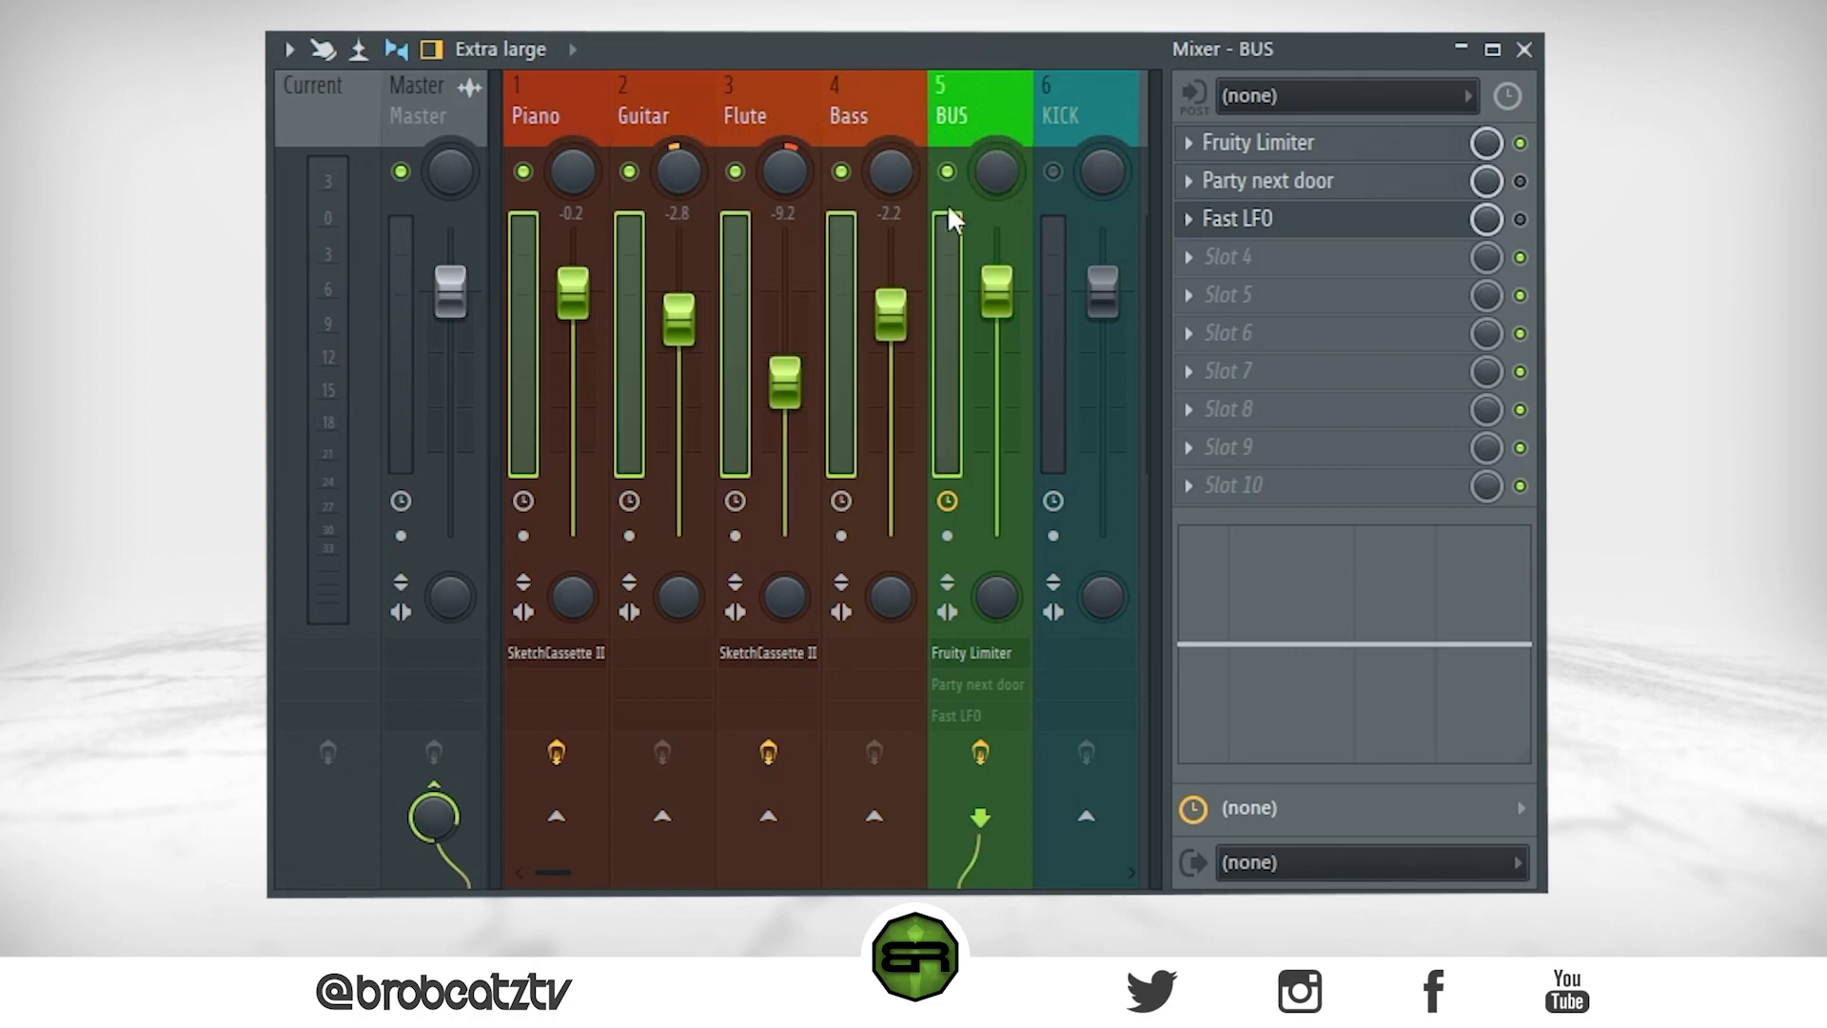
pyautogui.rightClick(974, 112)
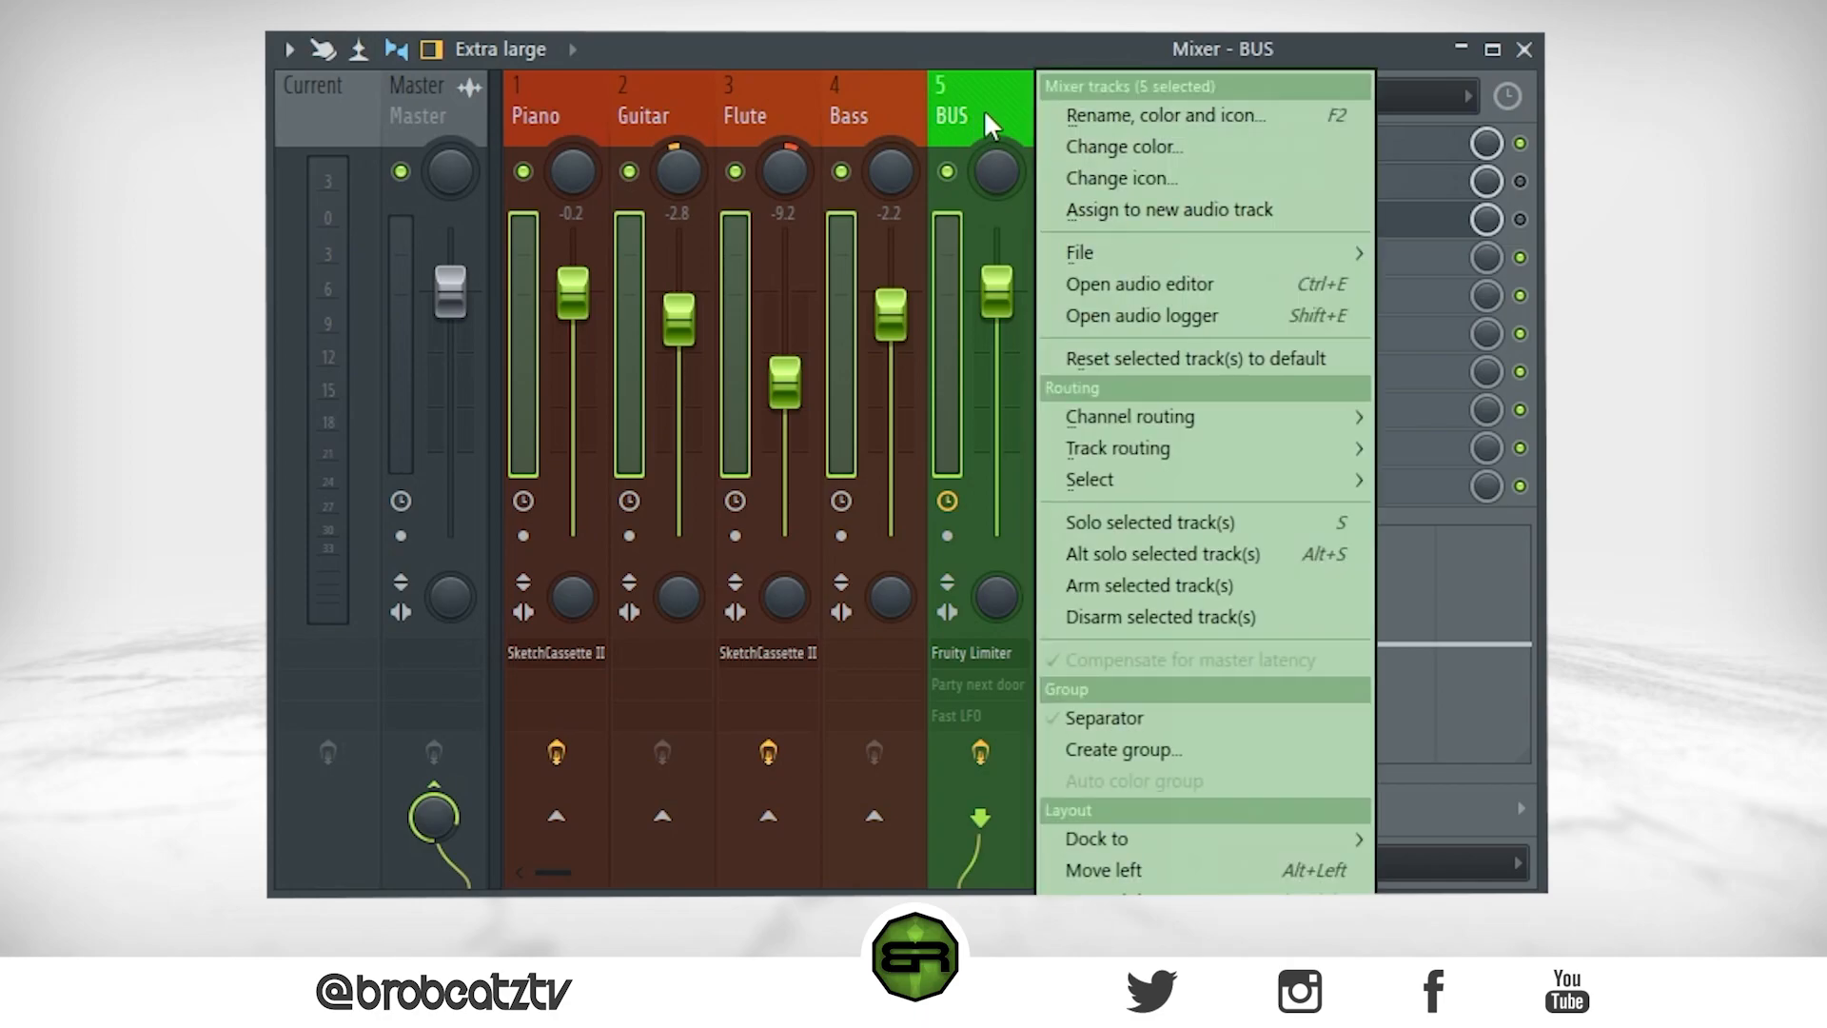
pyautogui.moveTo(1104, 440)
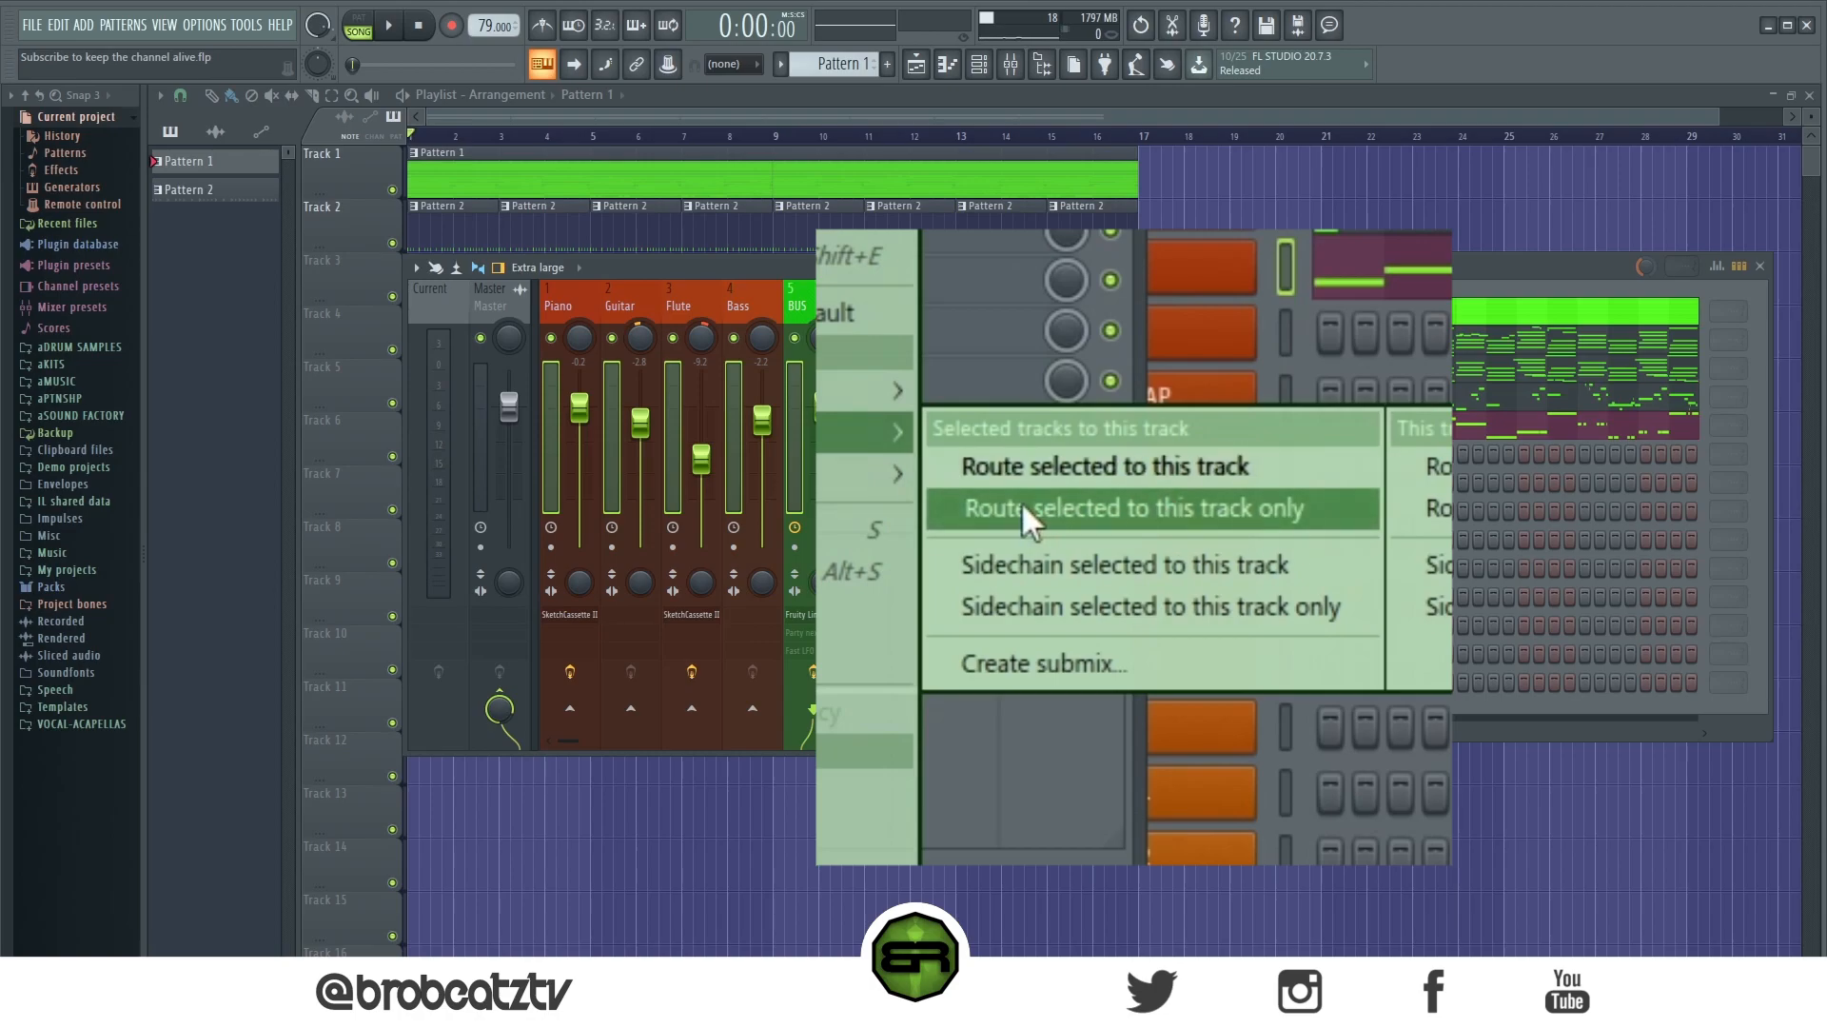
pyautogui.click(1083, 523)
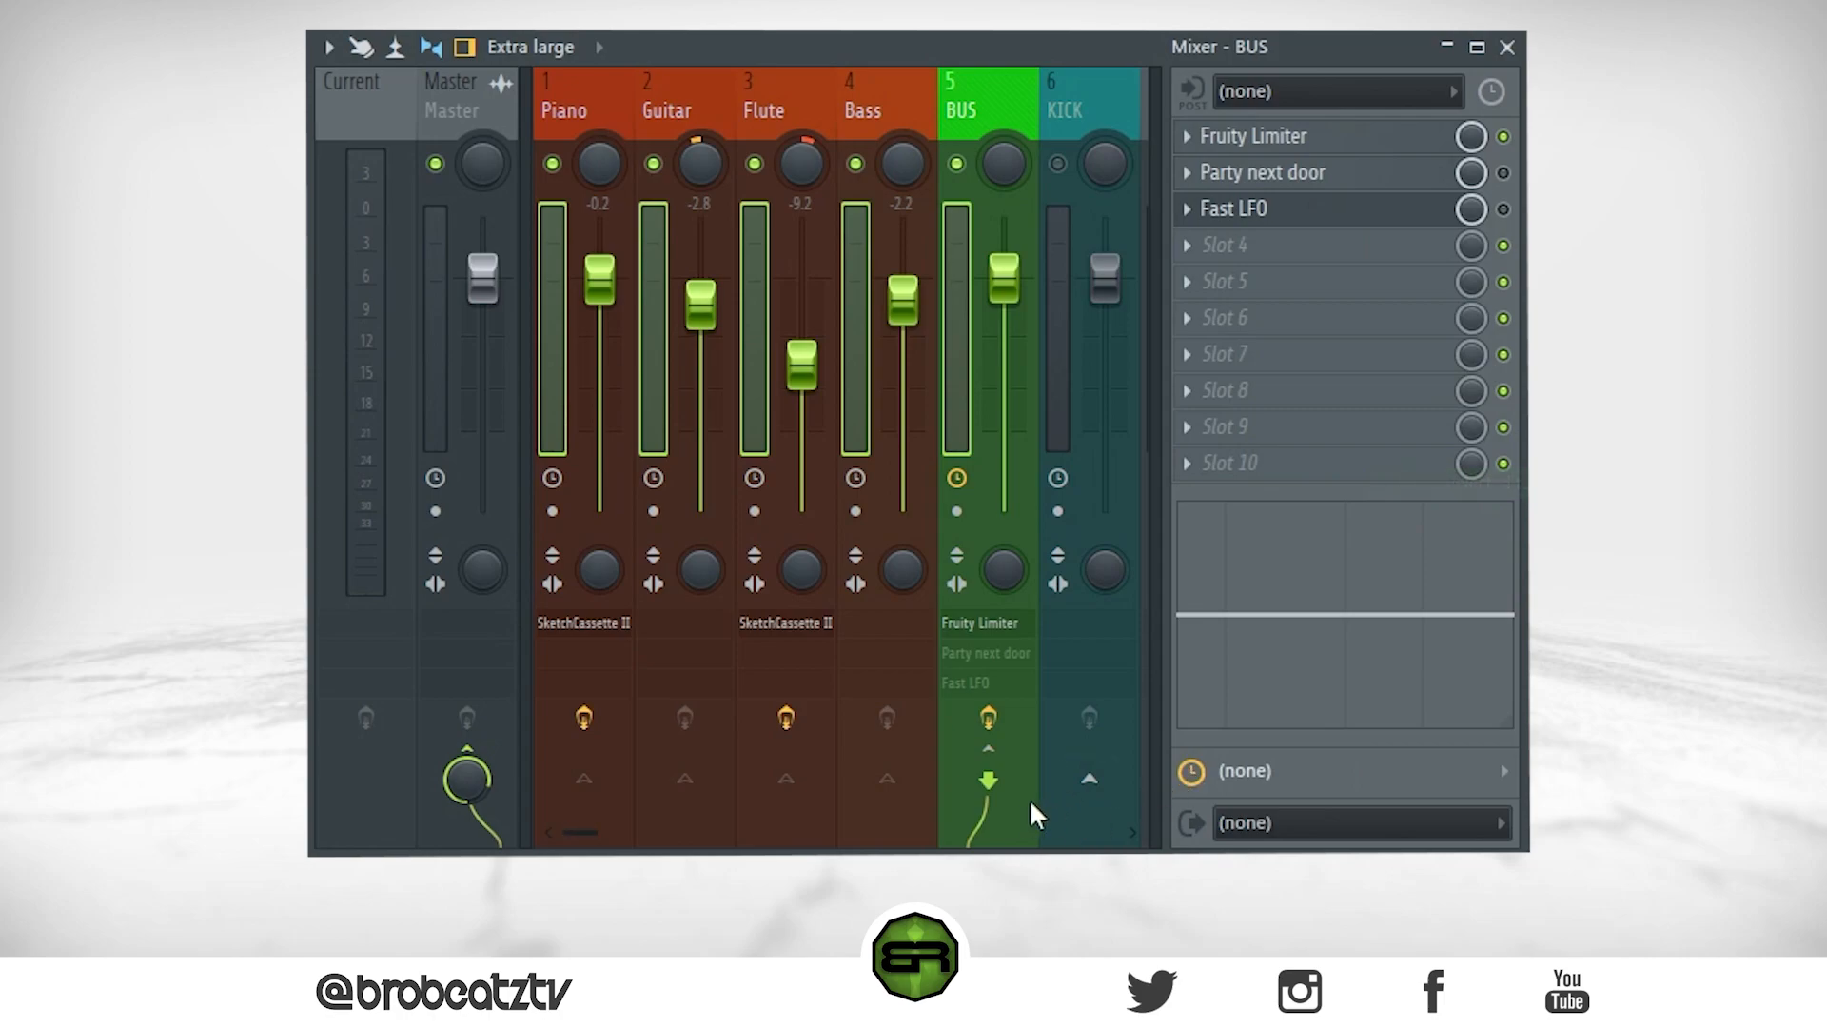
pyautogui.click(957, 164)
pyautogui.press('space')
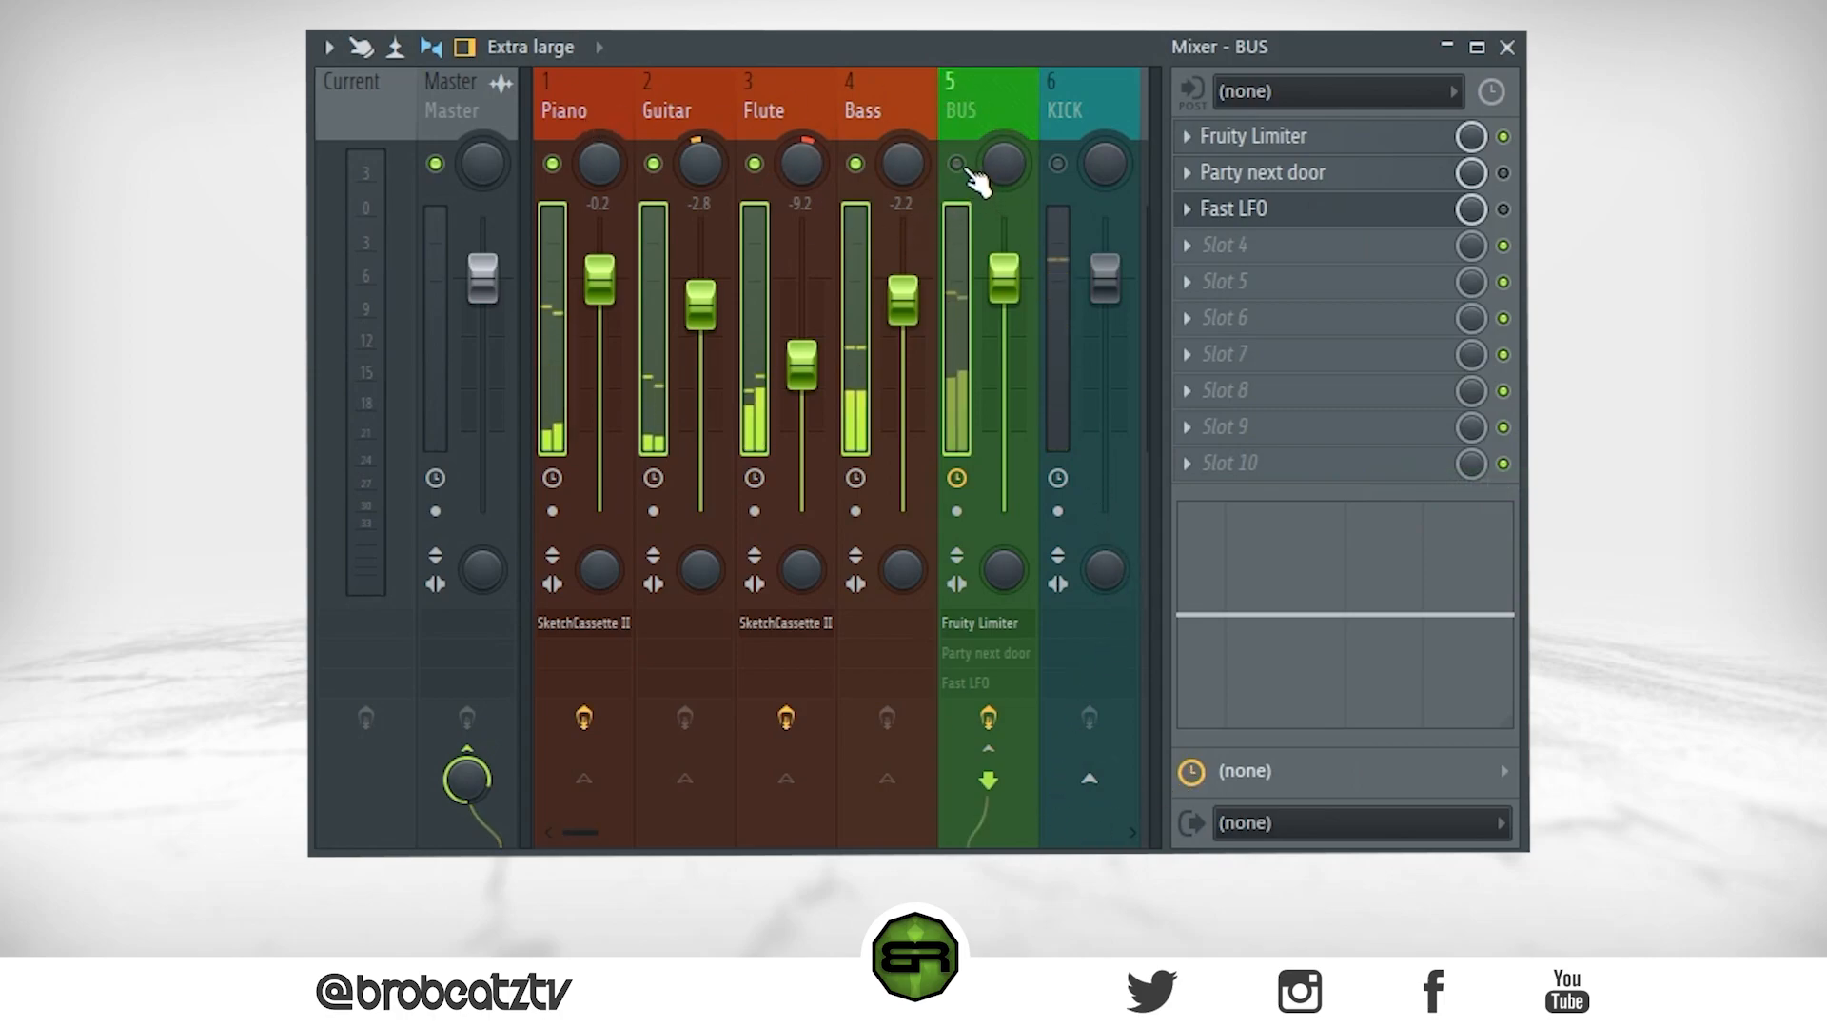
# Step: Toggle BUS on and off during playback to compare the sound, and check where the Piano mixer track is routed
pyautogui.click(958, 164)
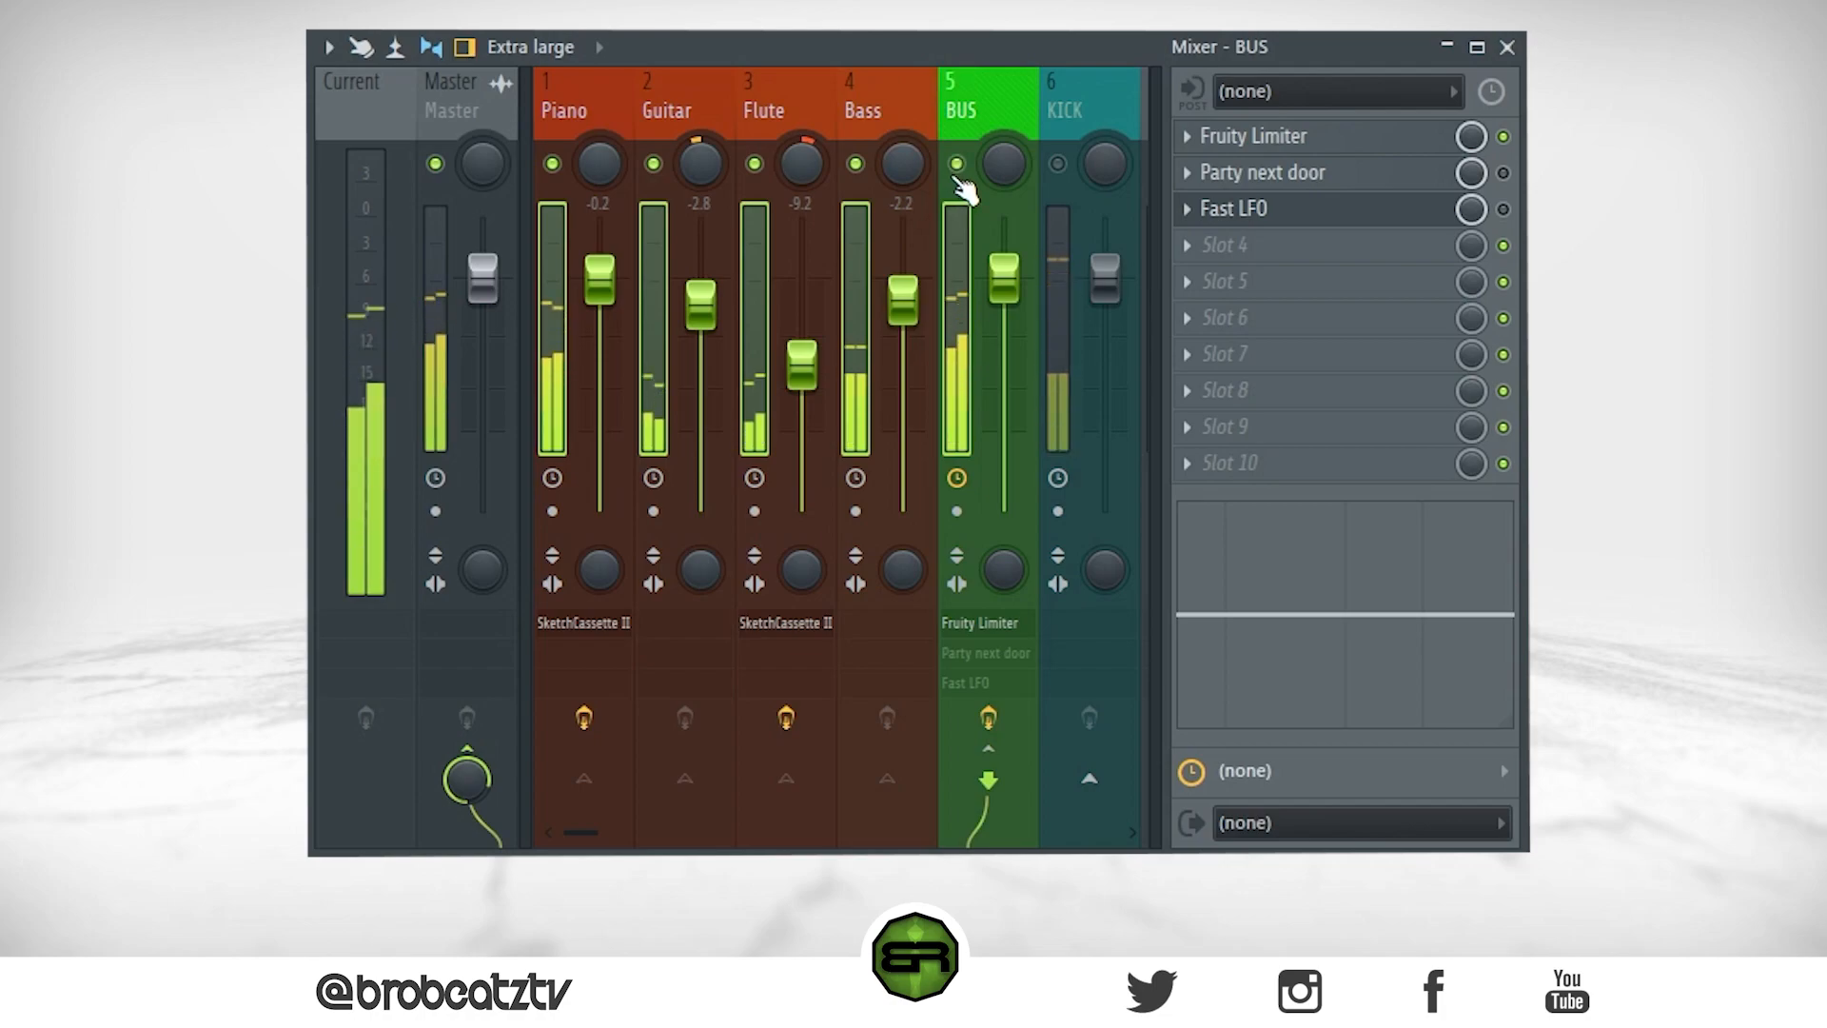
pyautogui.click(956, 164)
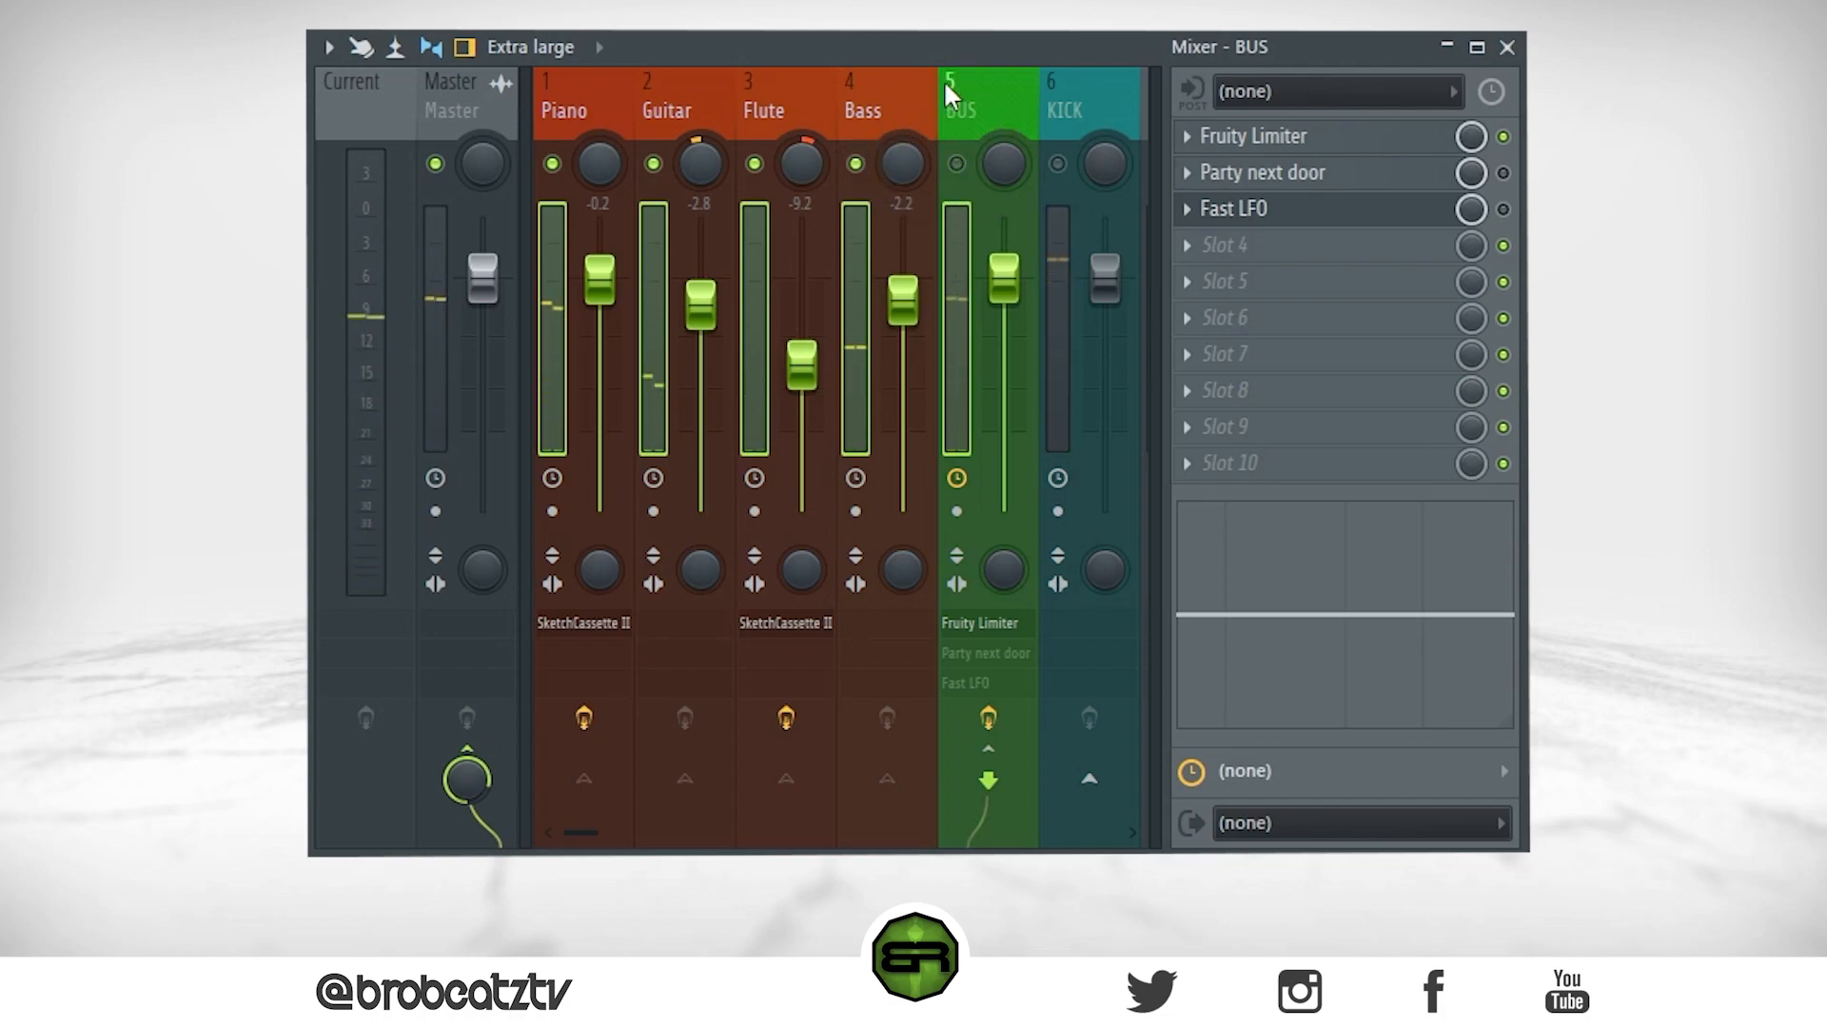
pyautogui.click(596, 90)
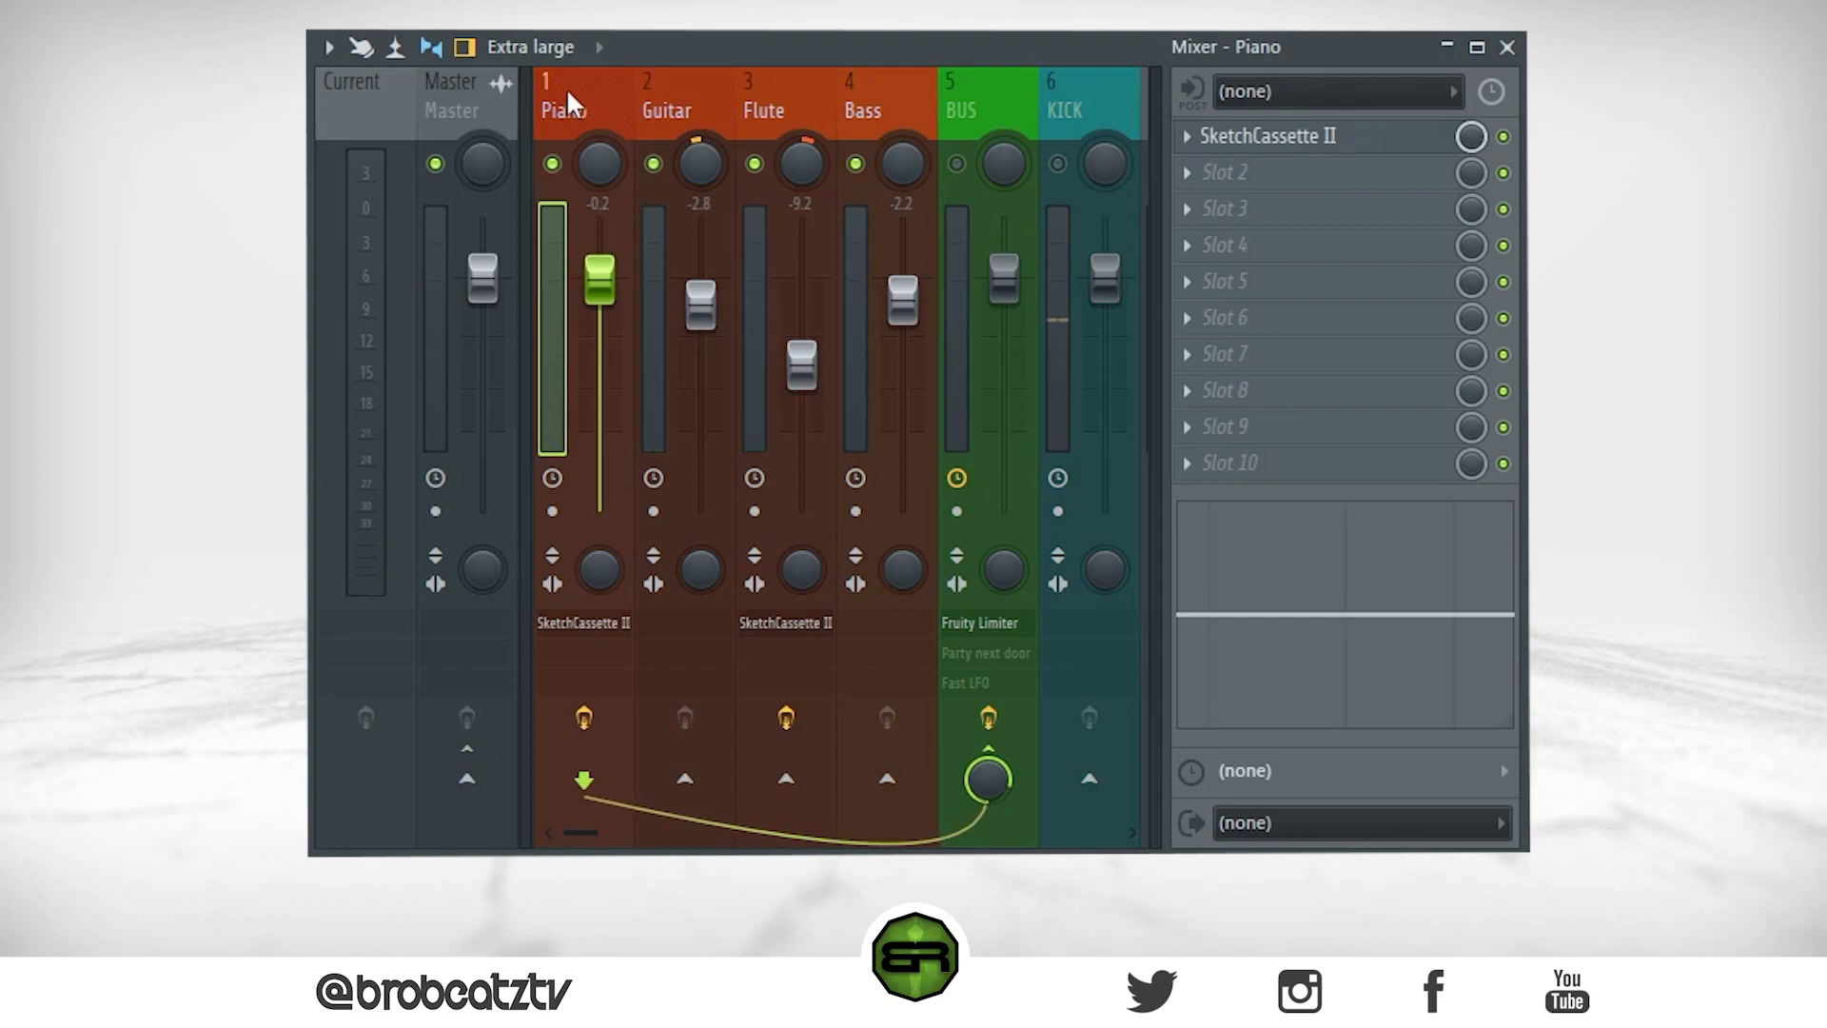
# Step: Move the Party next door and Fast LFO effects on the BUS track down to slots 9 and 10
pyautogui.click(993, 112)
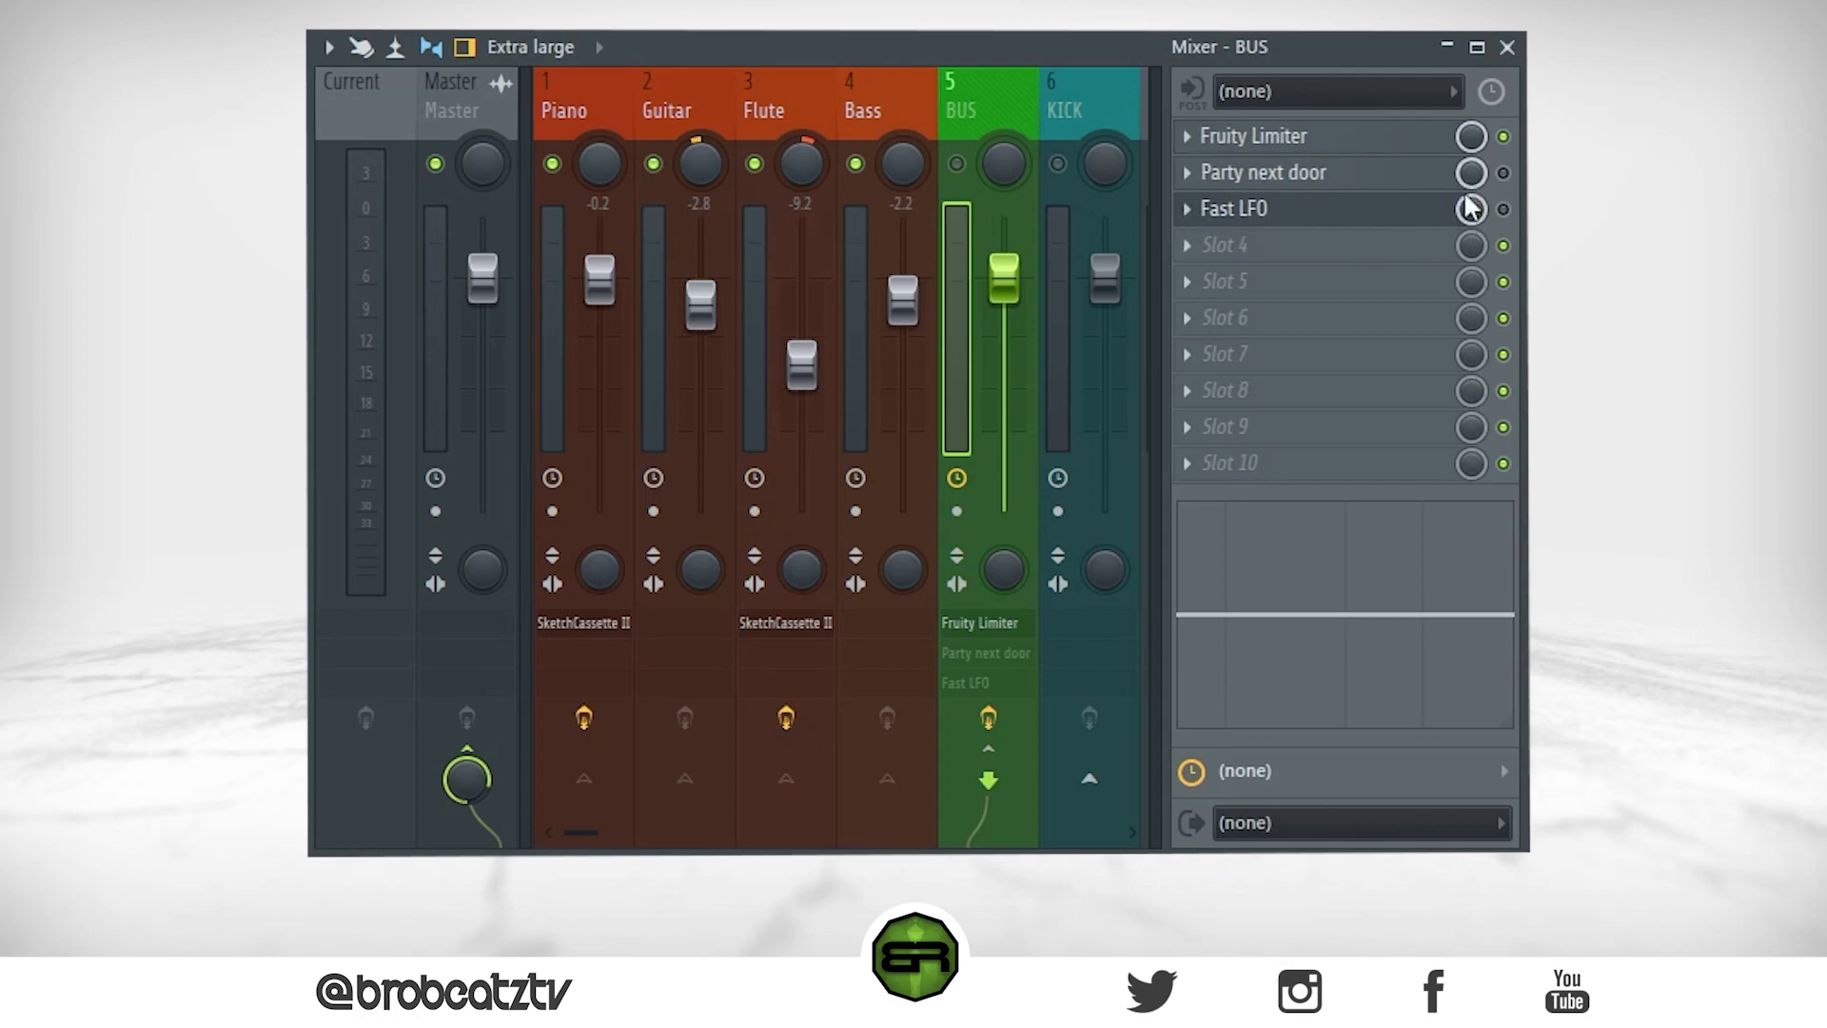
pyautogui.moveTo(1266, 195); pyautogui.dragTo(1268, 476)
pyautogui.moveTo(1290, 207); pyautogui.dragTo(1363, 430)
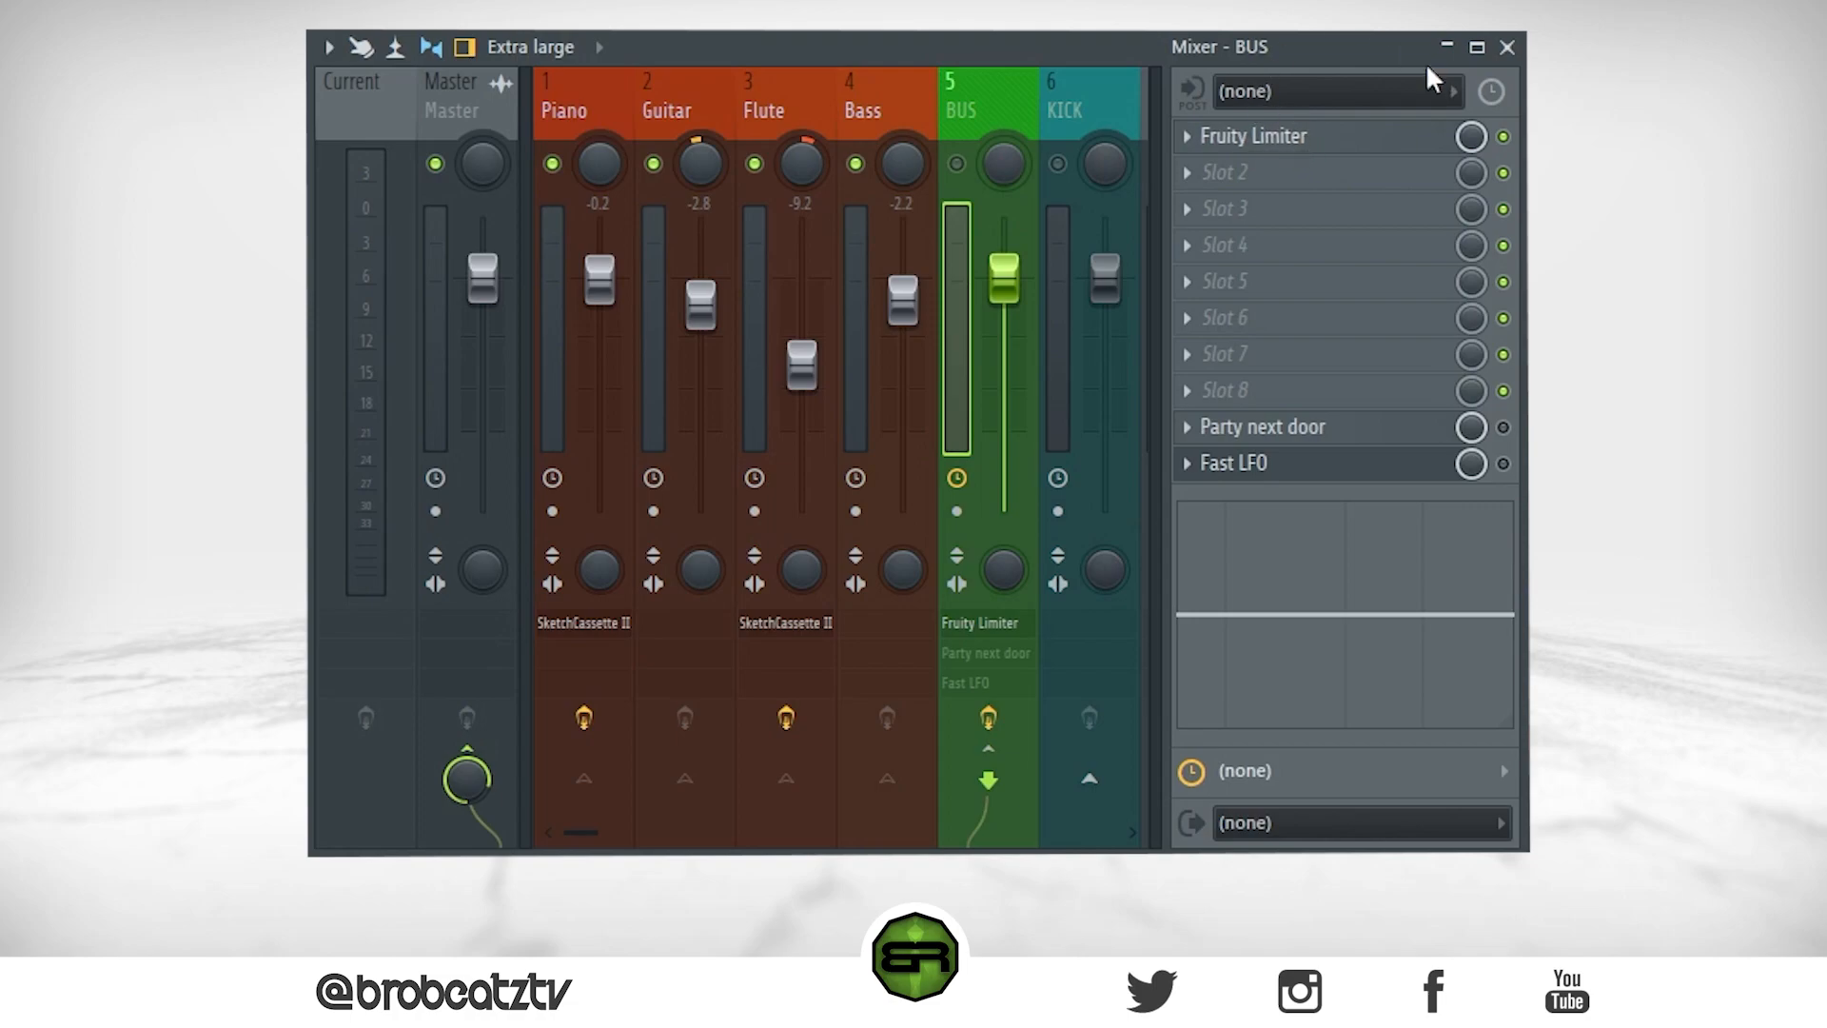
# Step: Sidechain the KICK mixer track to the BUS track
pyautogui.click(1057, 103)
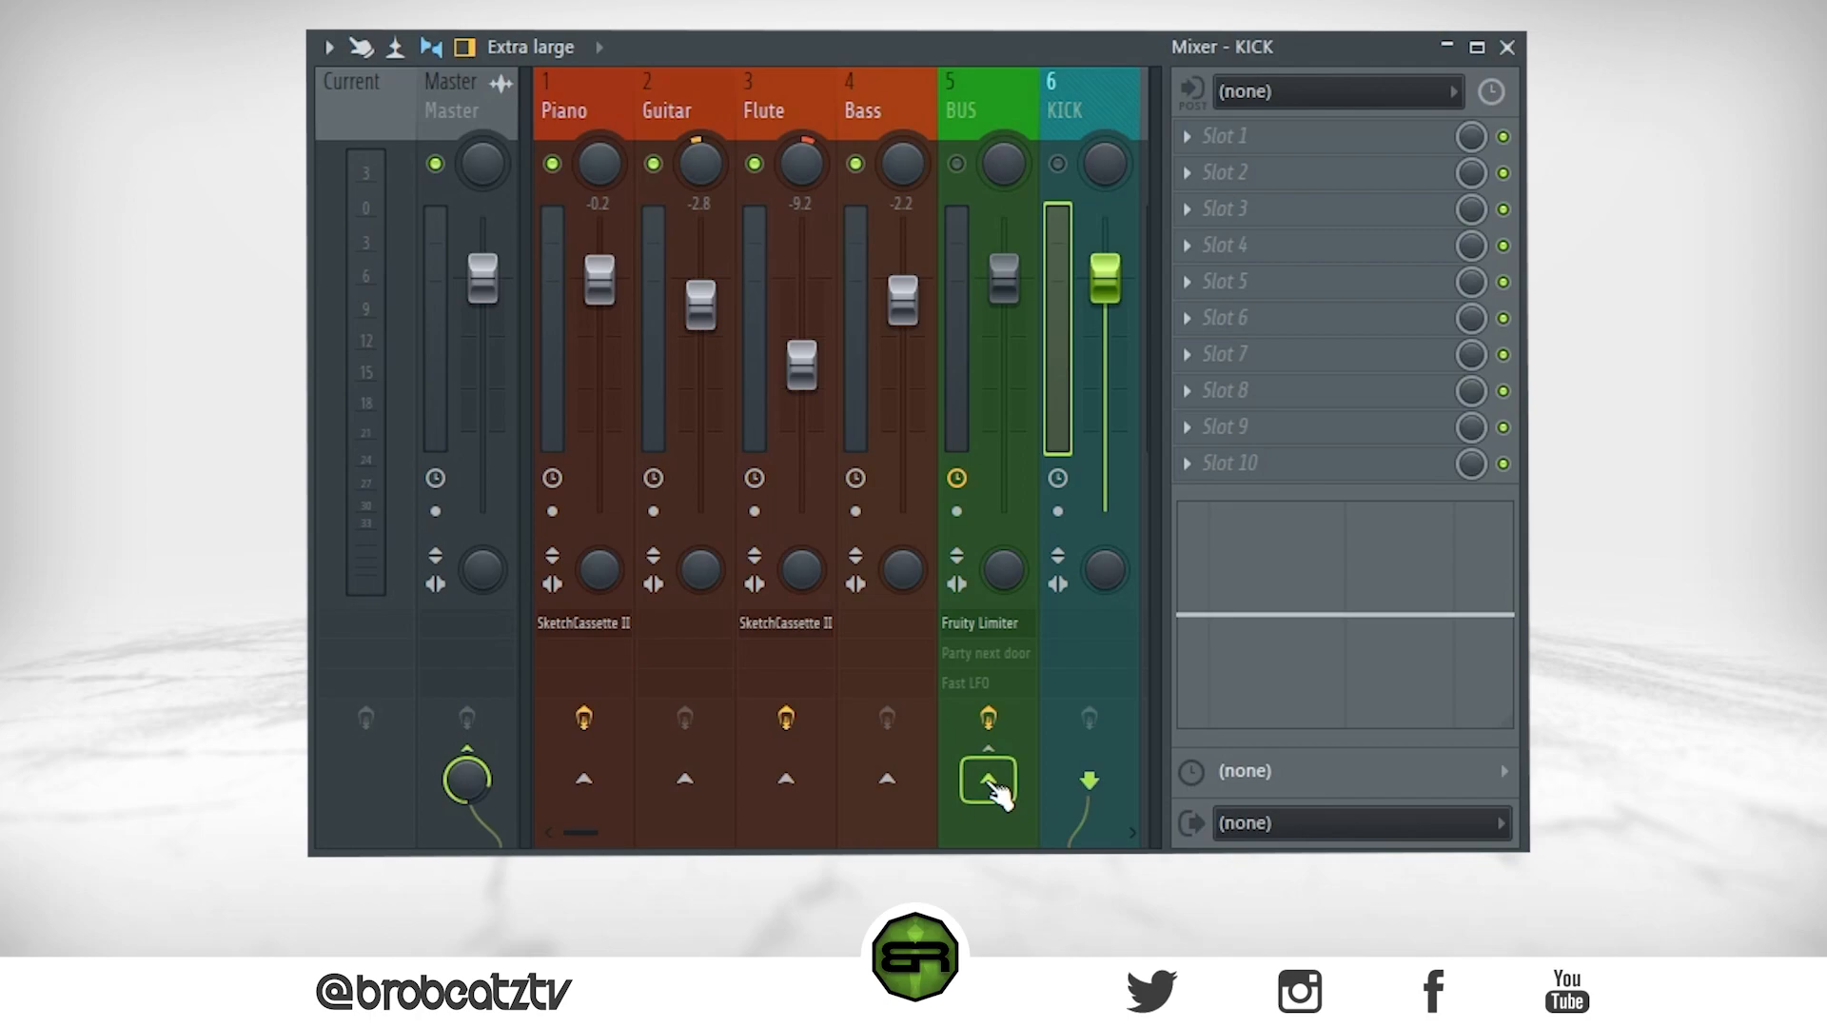
pyautogui.rightClick(988, 781)
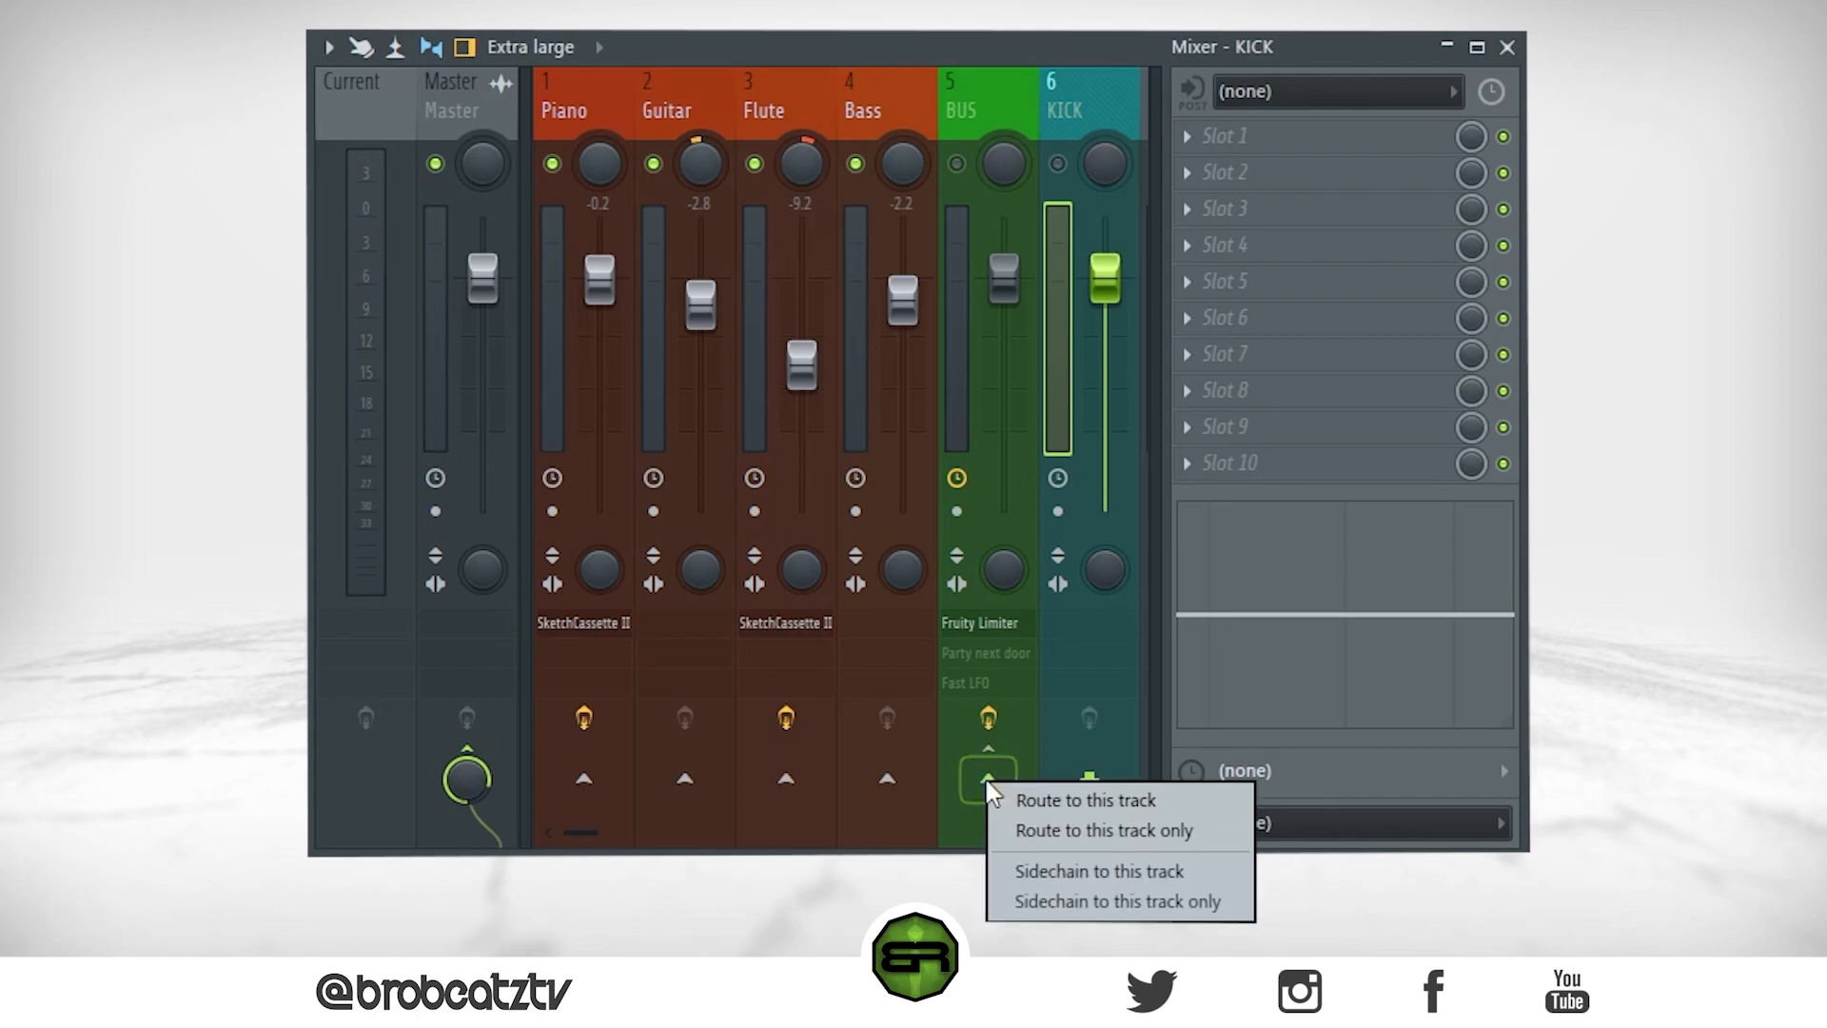
pyautogui.click(1140, 873)
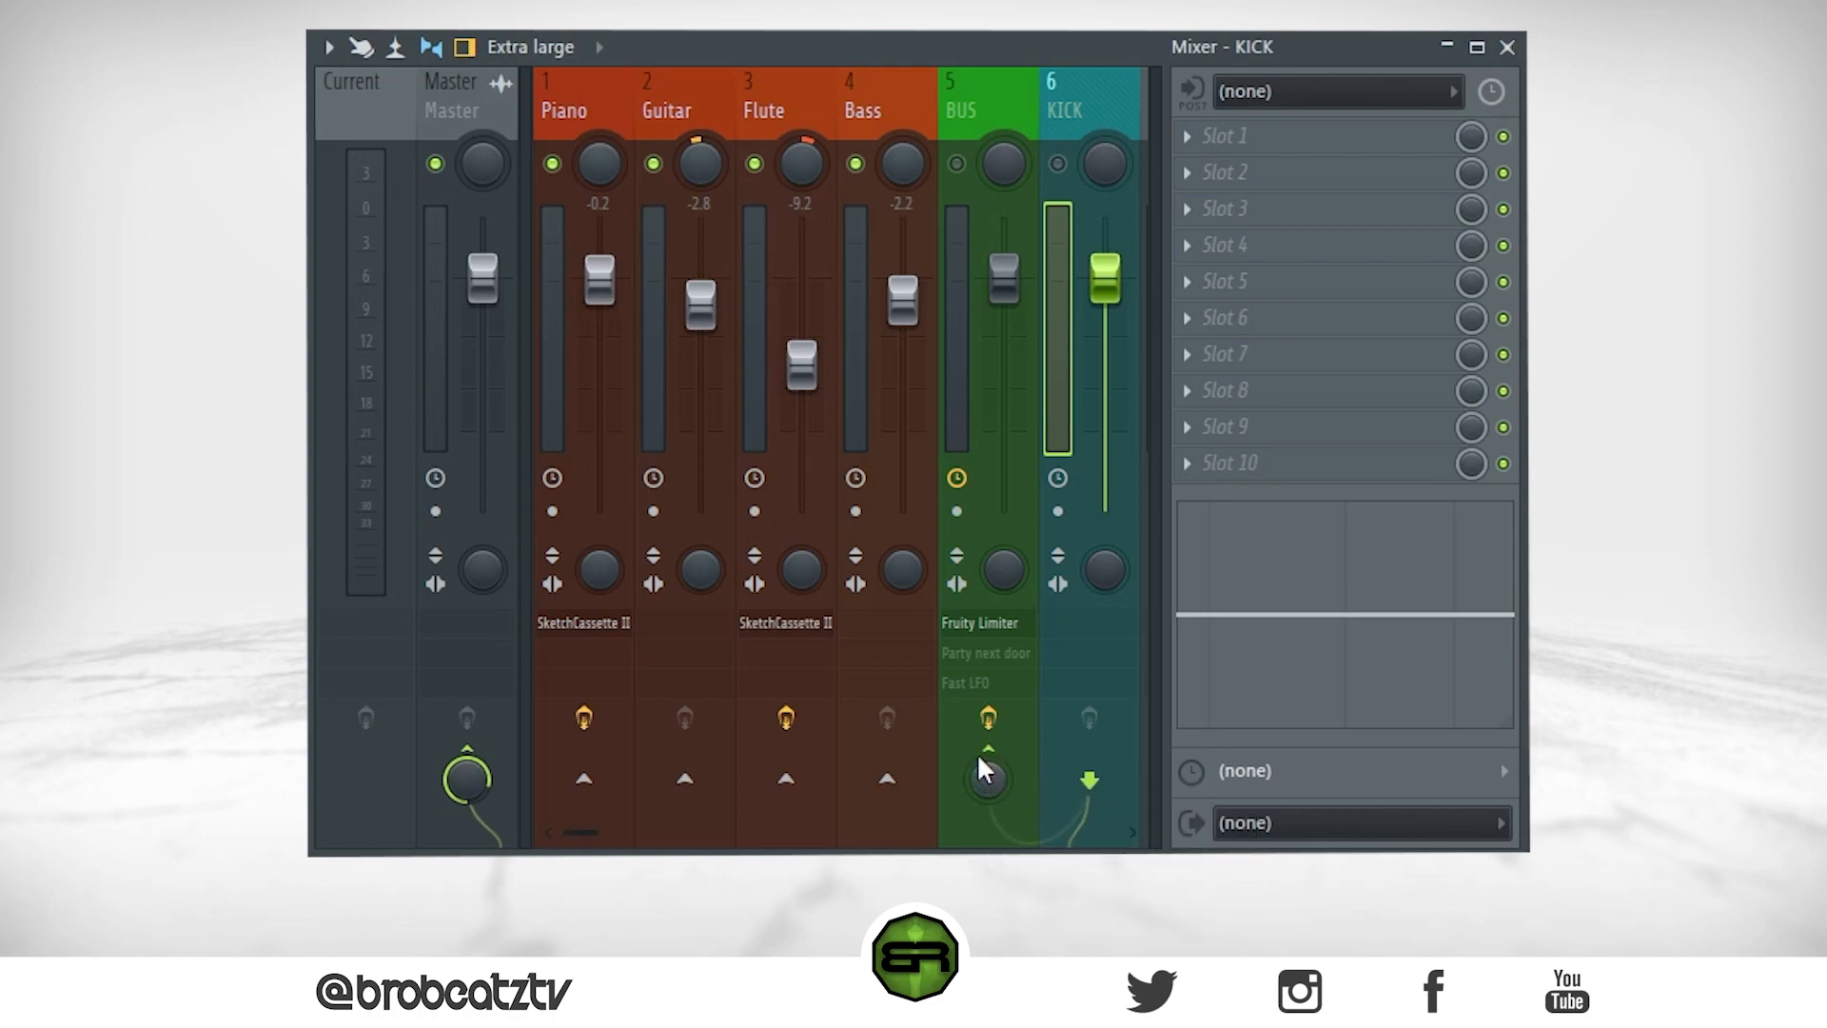
# Step: Try a KICK send to Bass and remove it, and take off and re-create KICK's sidechain to BUS
pyautogui.click(887, 781)
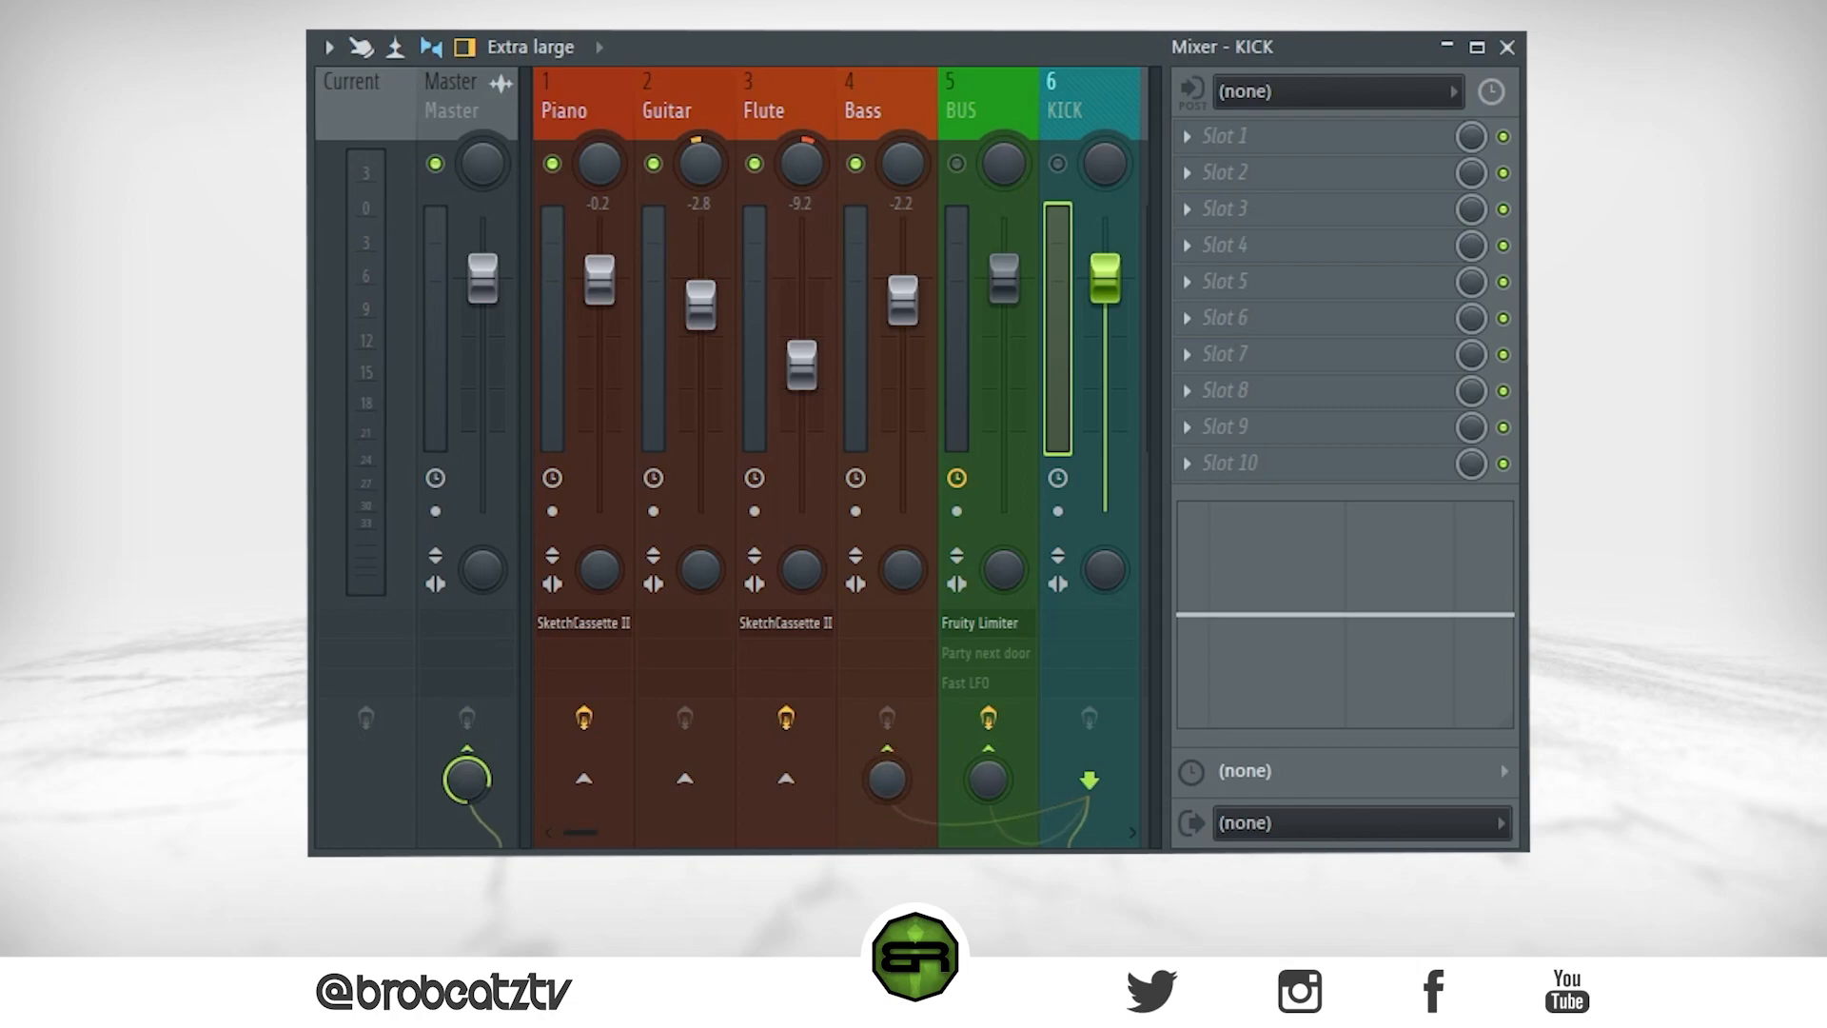
pyautogui.click(893, 766)
pyautogui.rightClick(1002, 792)
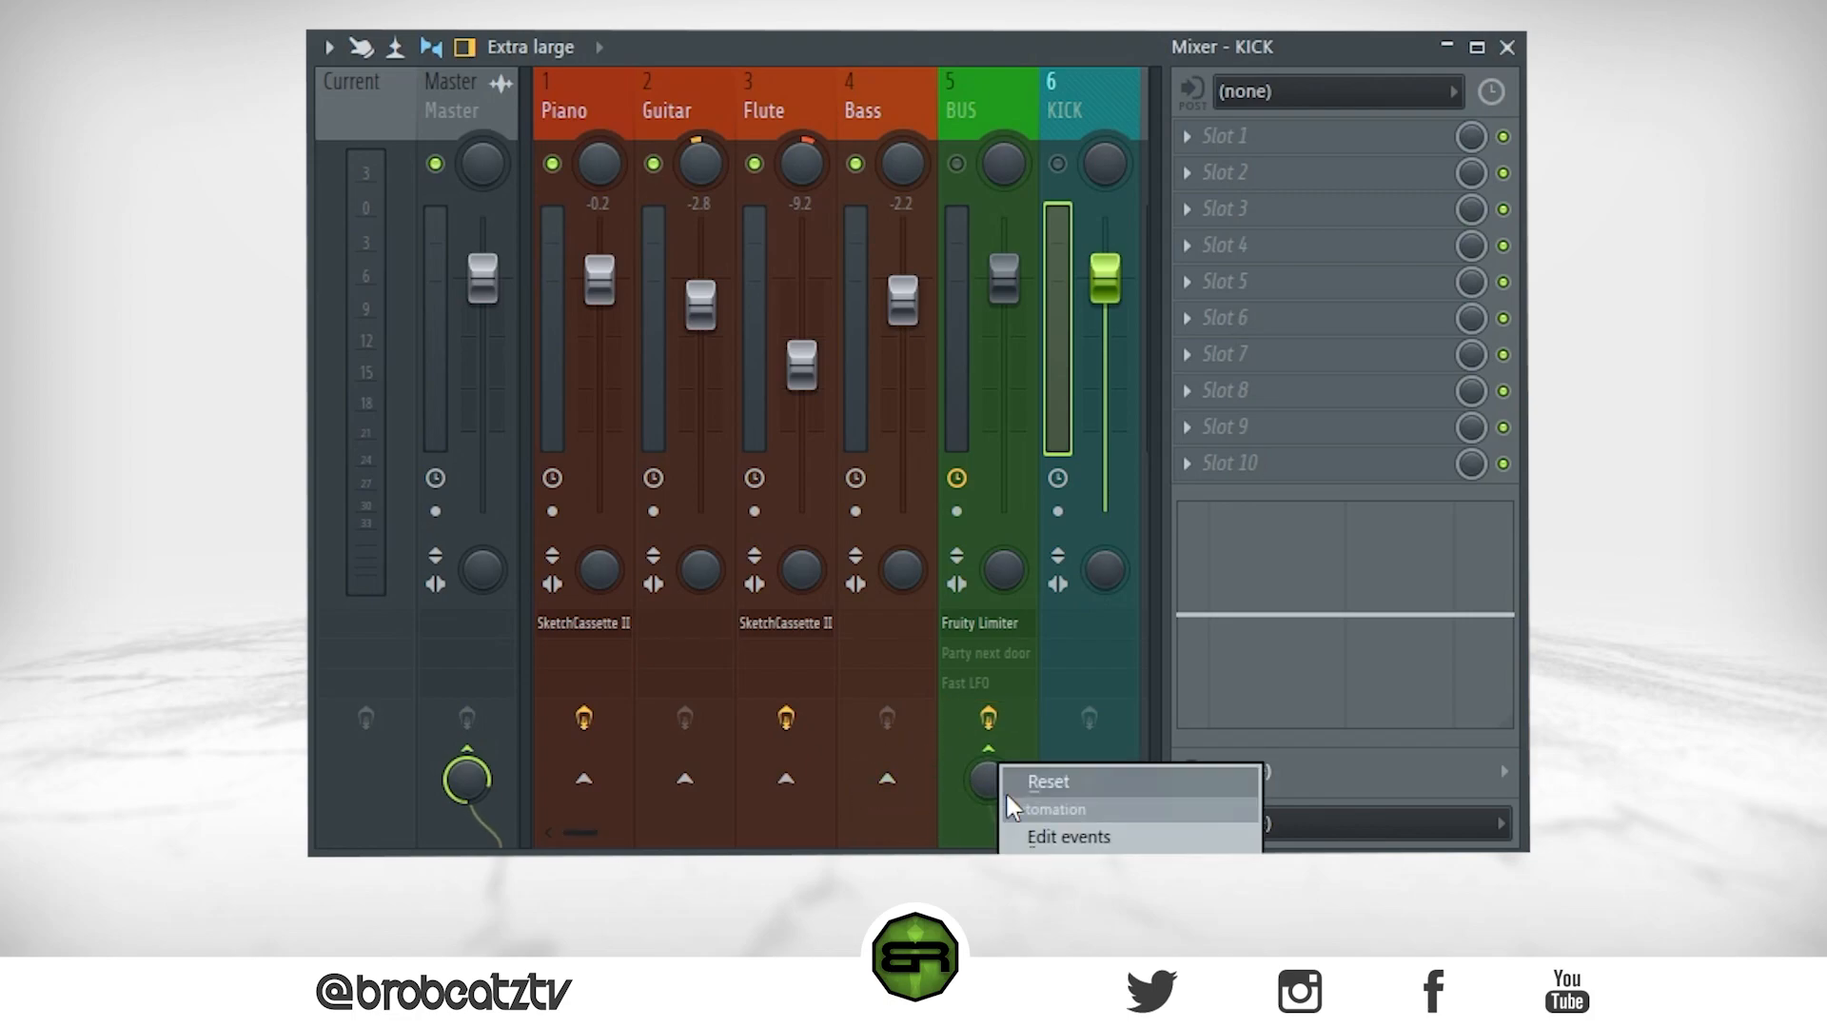
pyautogui.click(1001, 772)
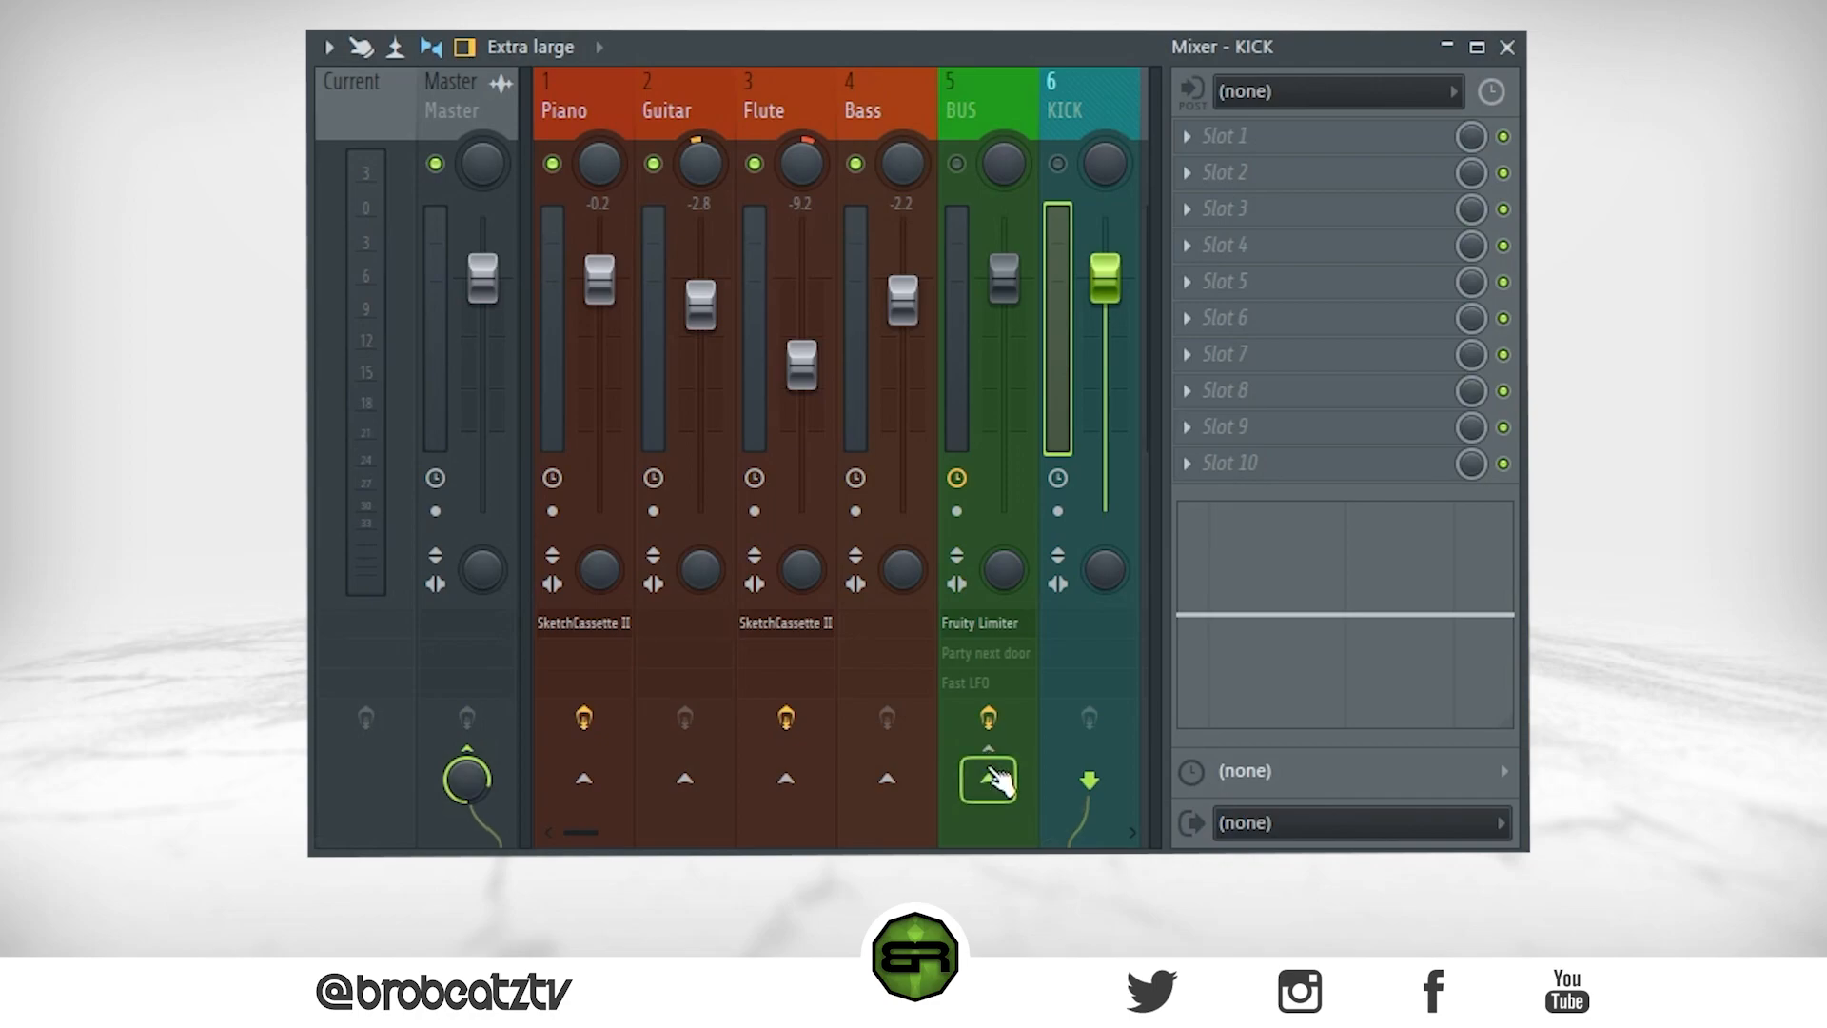
pyautogui.rightClick(991, 767)
pyautogui.click(992, 798)
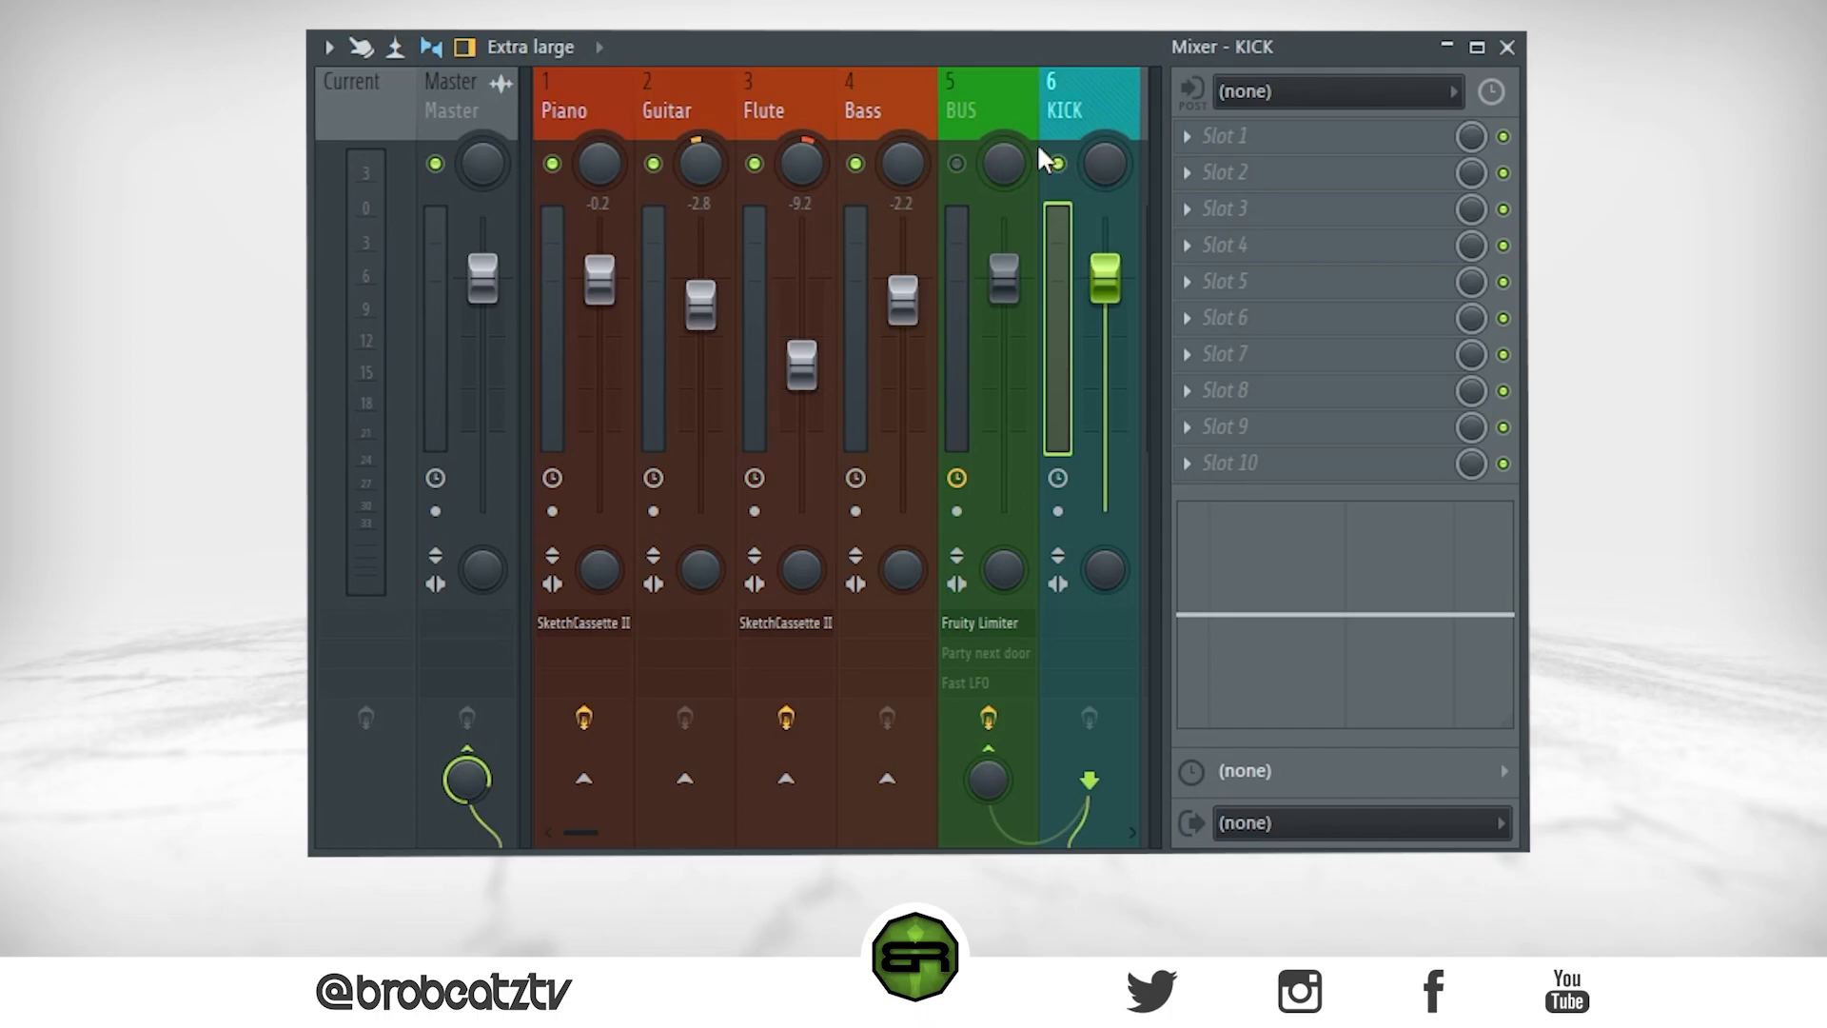
# Step: Unmute BUS and open its Fruity Limiter in an enlarged window
pyautogui.click(1007, 122)
pyautogui.click(956, 164)
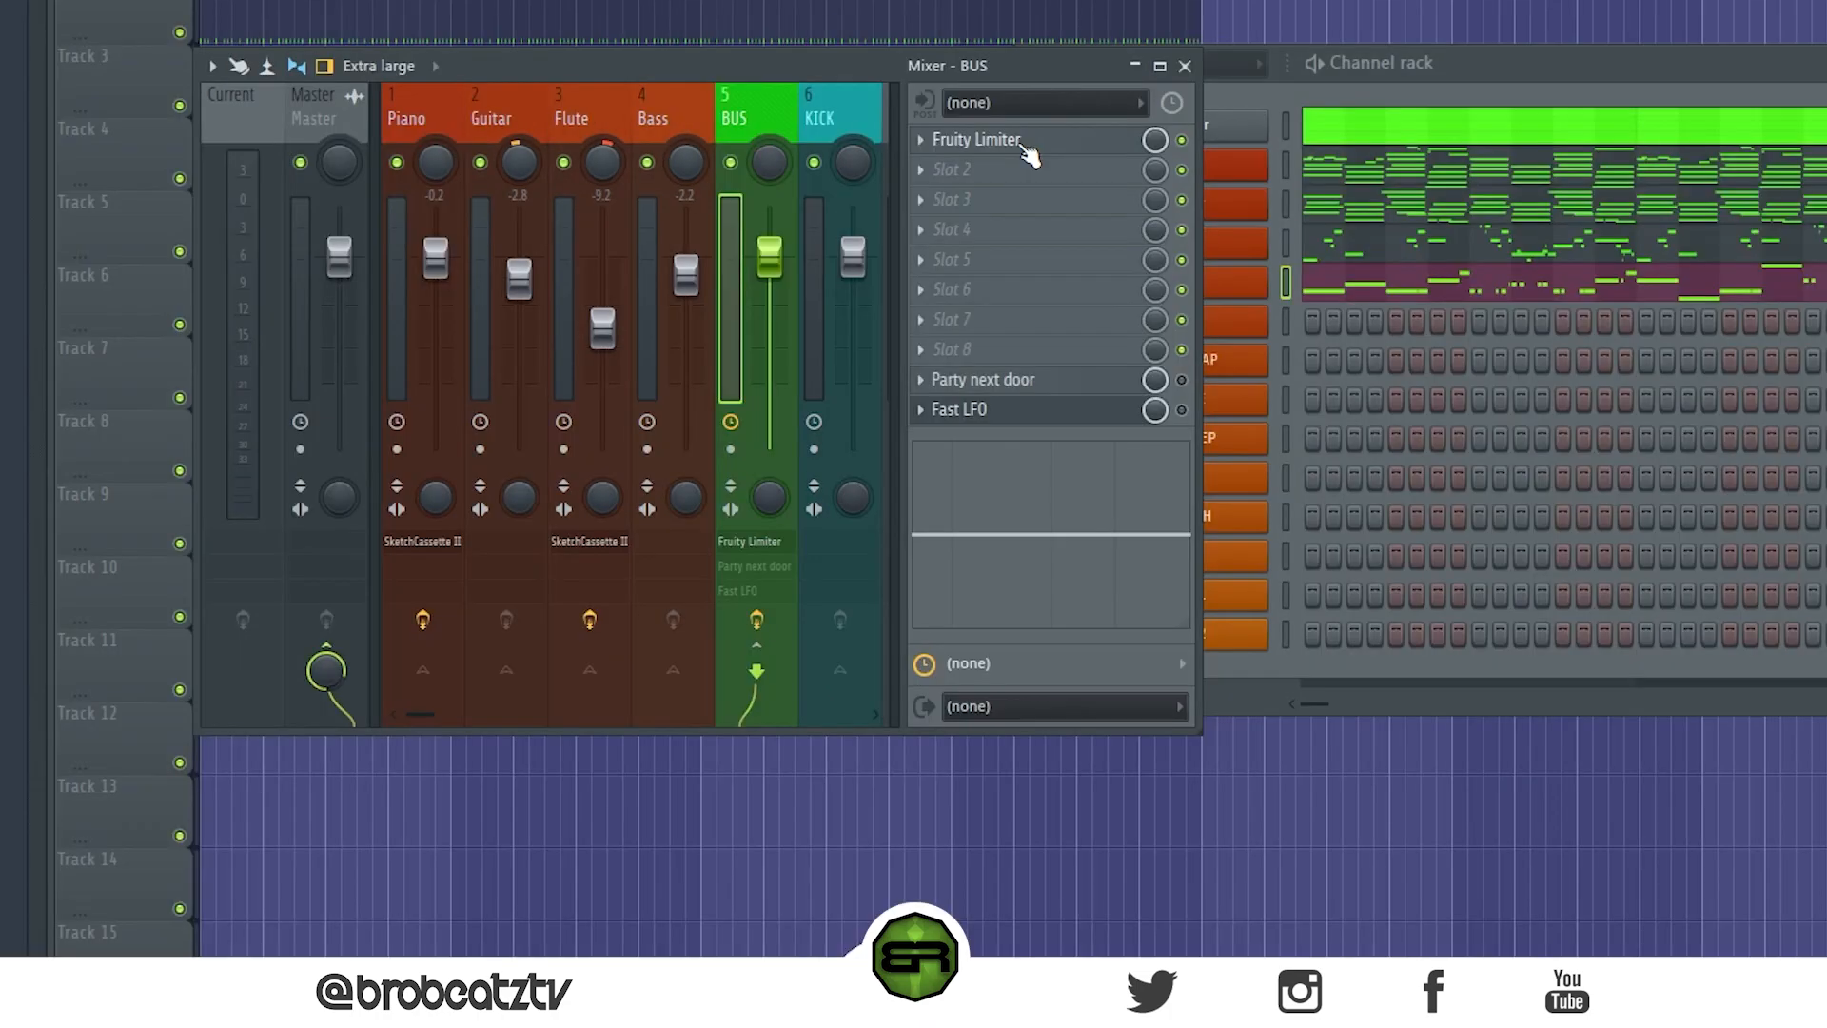
pyautogui.click(1328, 135)
pyautogui.moveTo(441, 105); pyautogui.dragTo(392, 65)
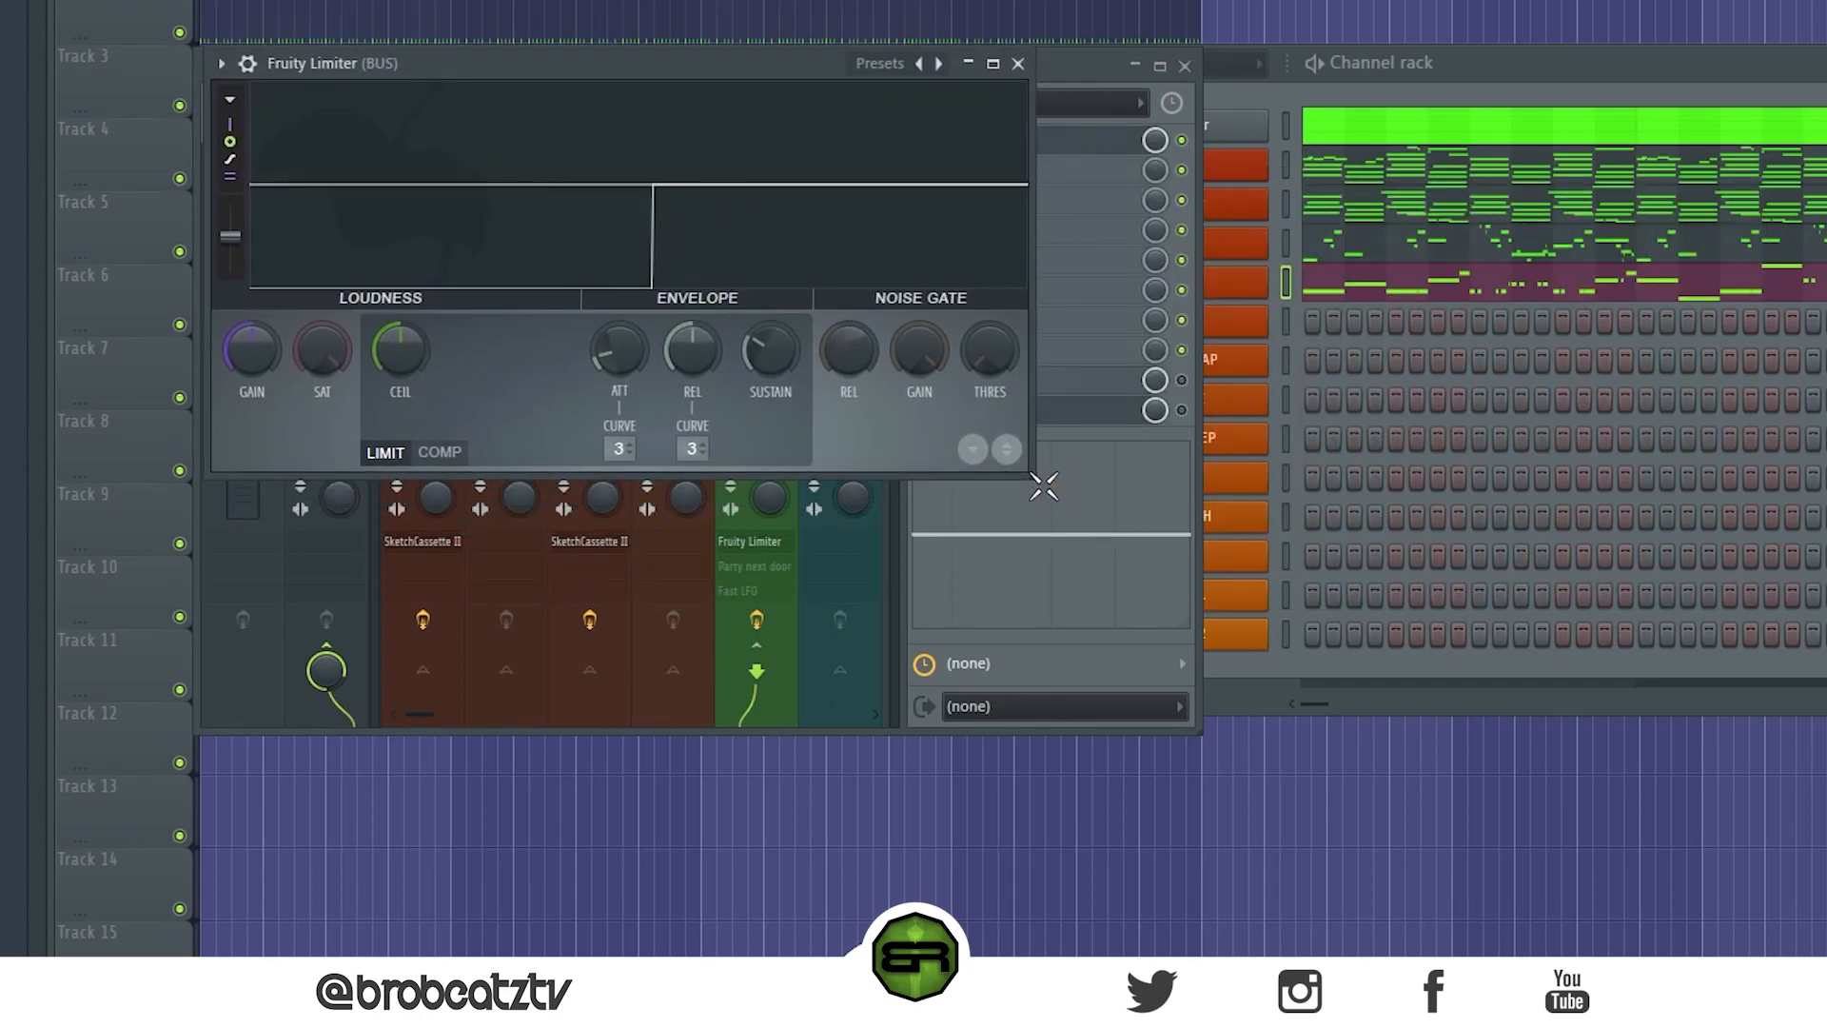
pyautogui.moveTo(1034, 484); pyautogui.dragTo(1694, 782)
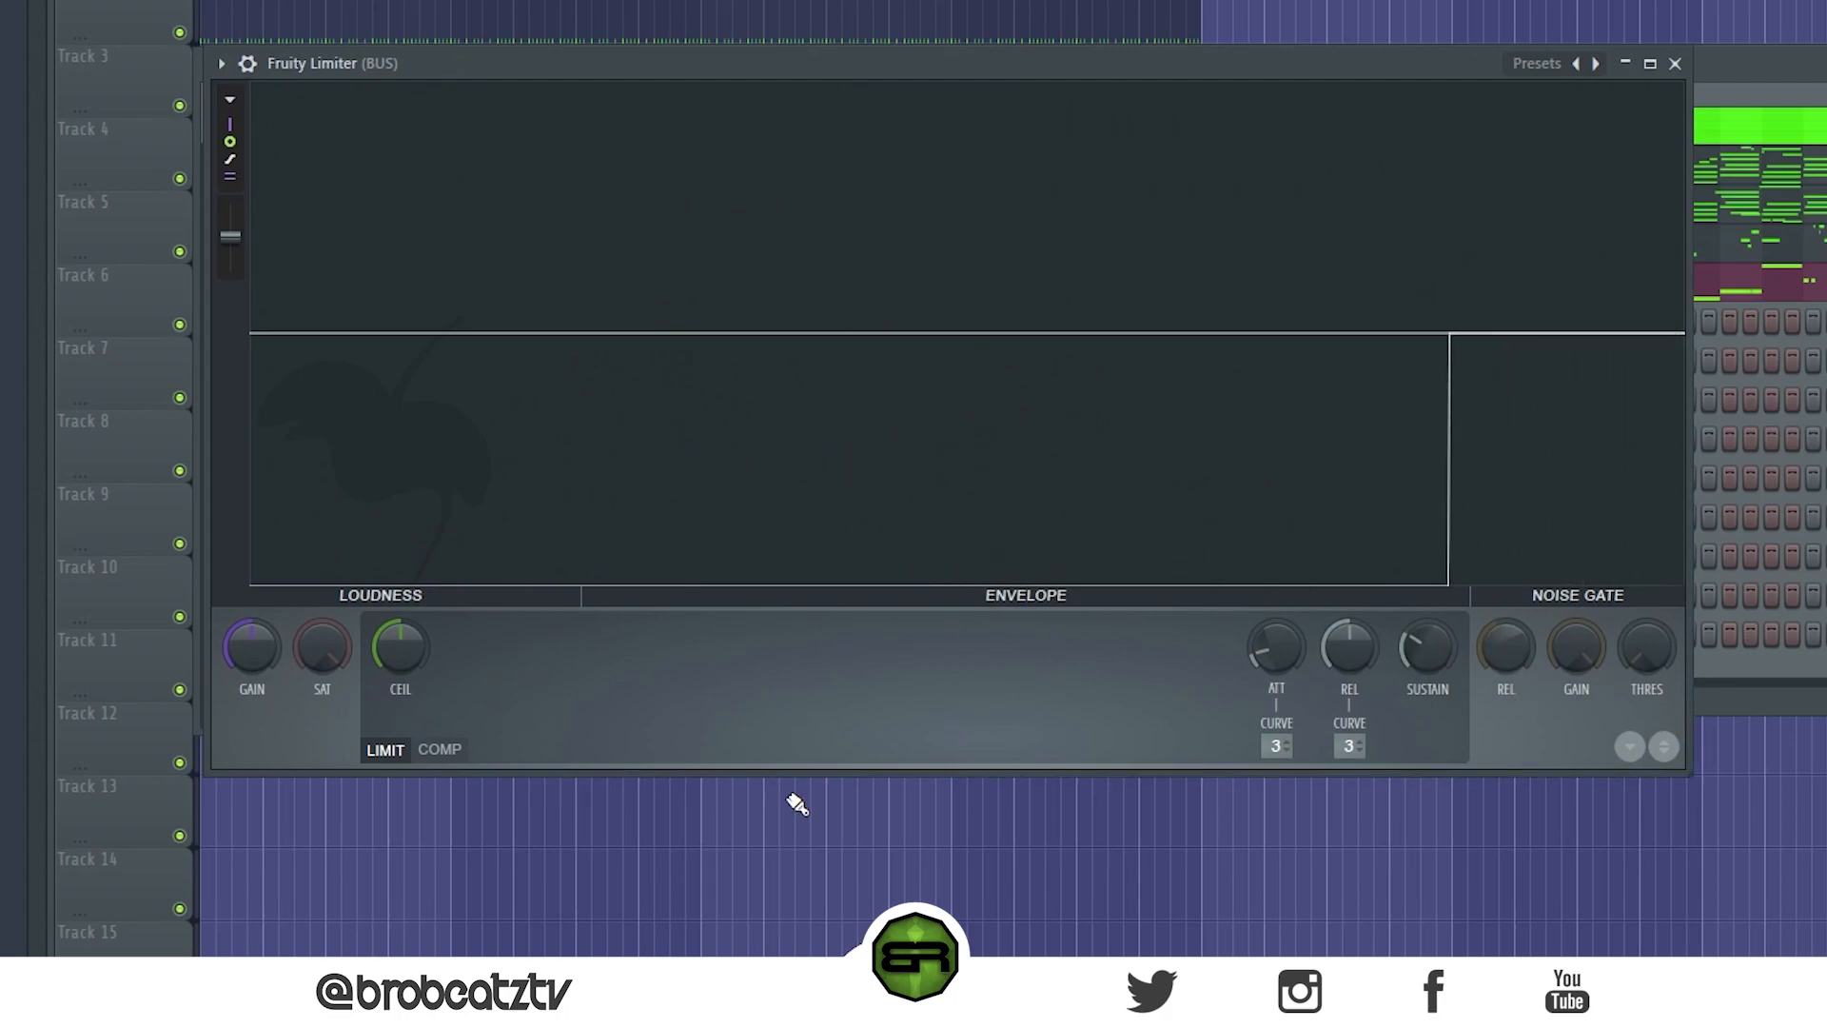
# Step: Set the BUS limiter to compressor mode with KICK as its sidechain source
pyautogui.click(441, 751)
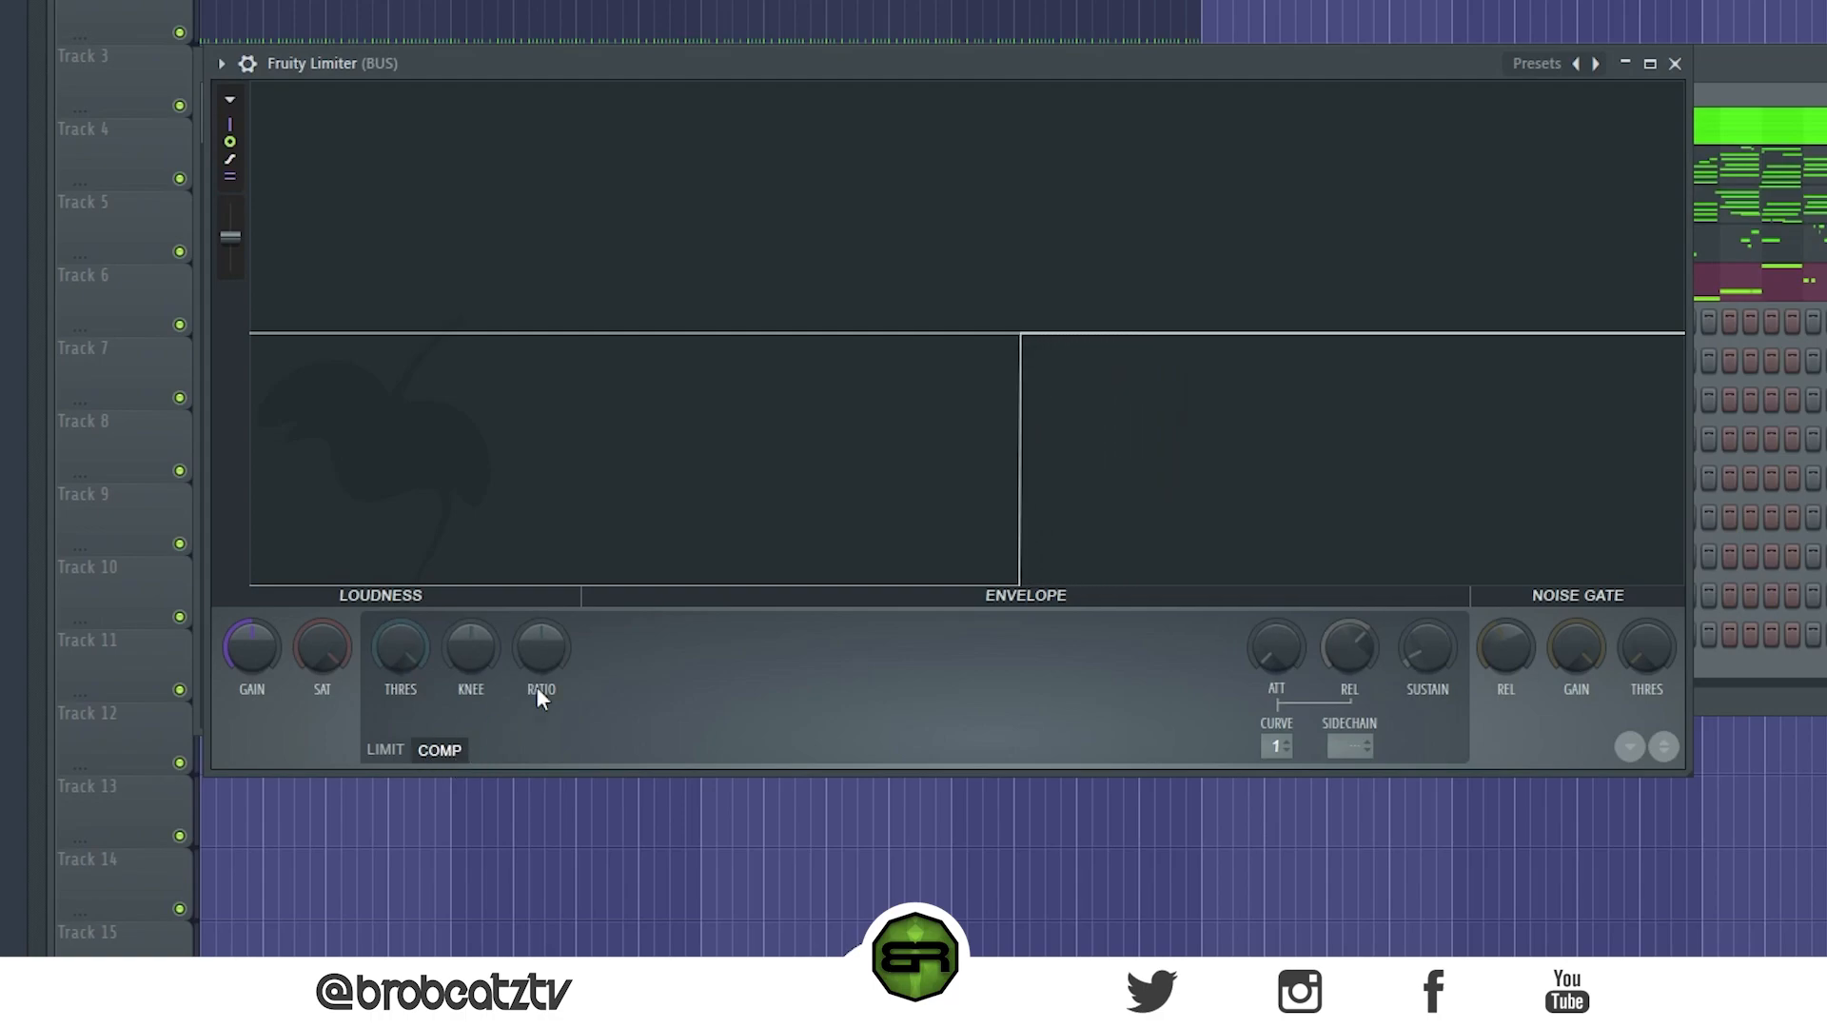
pyautogui.click(1351, 744)
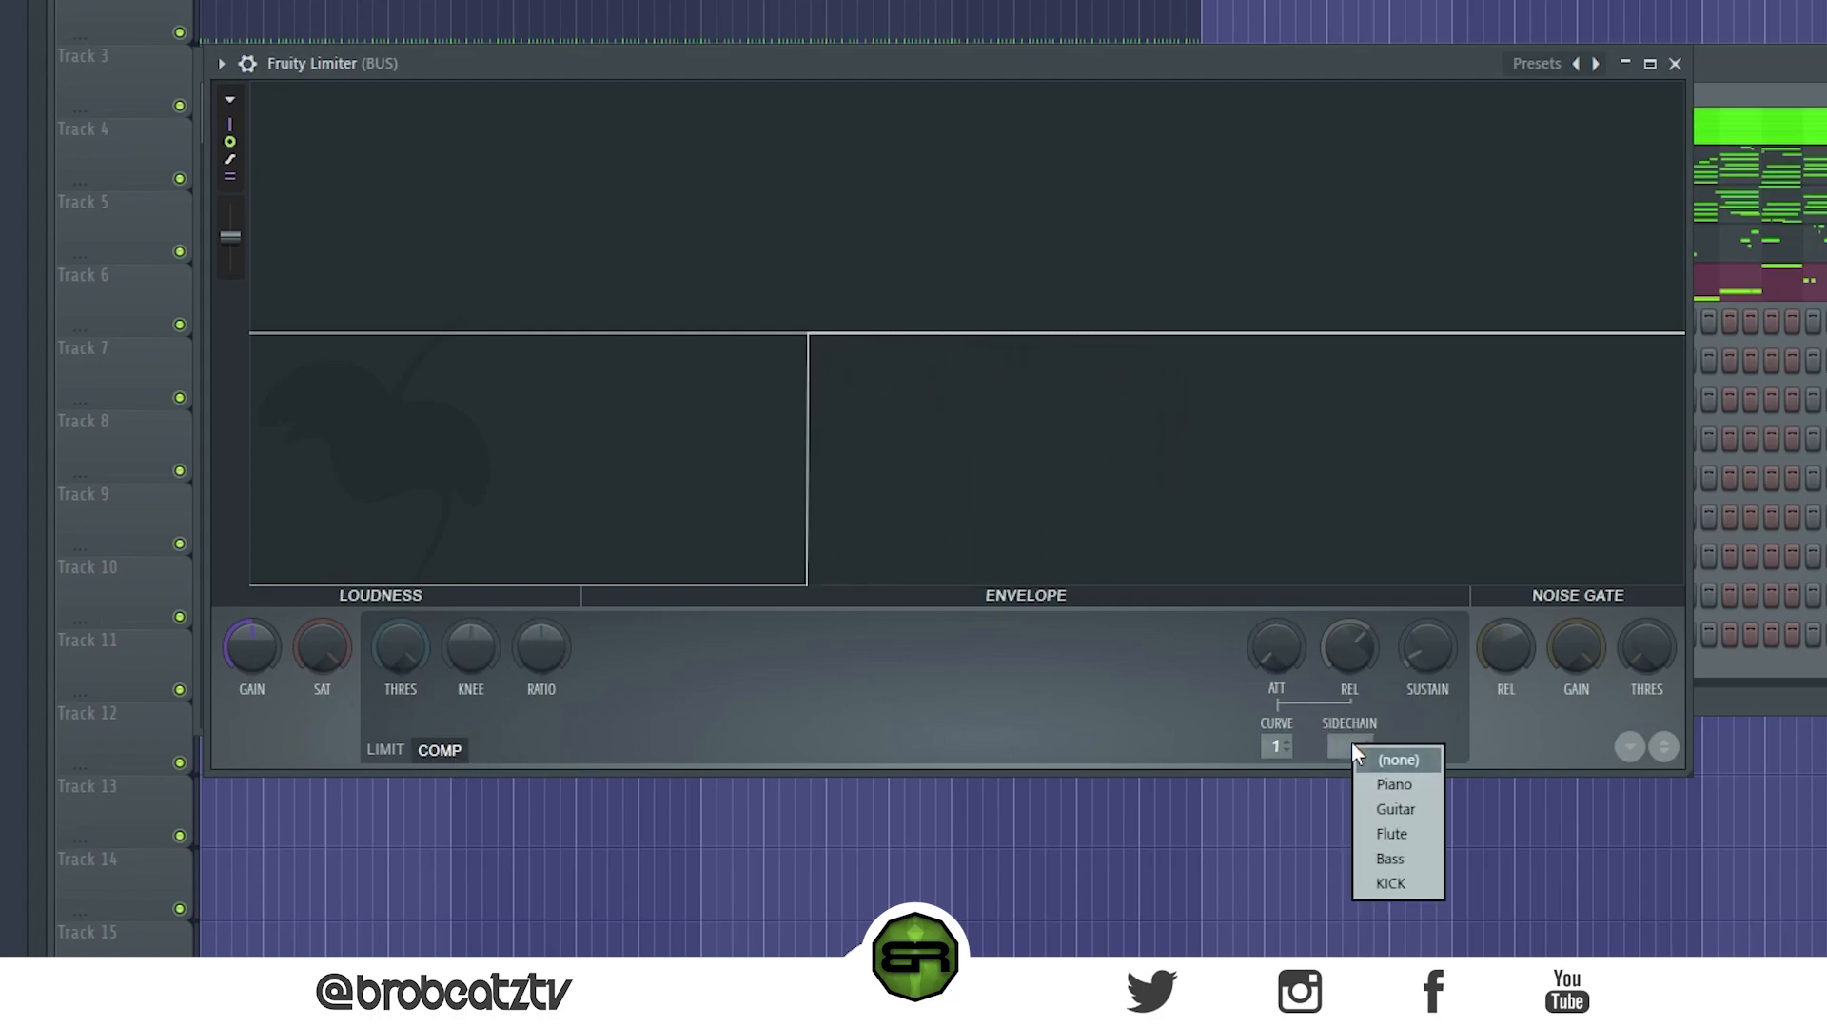
pyautogui.click(1388, 882)
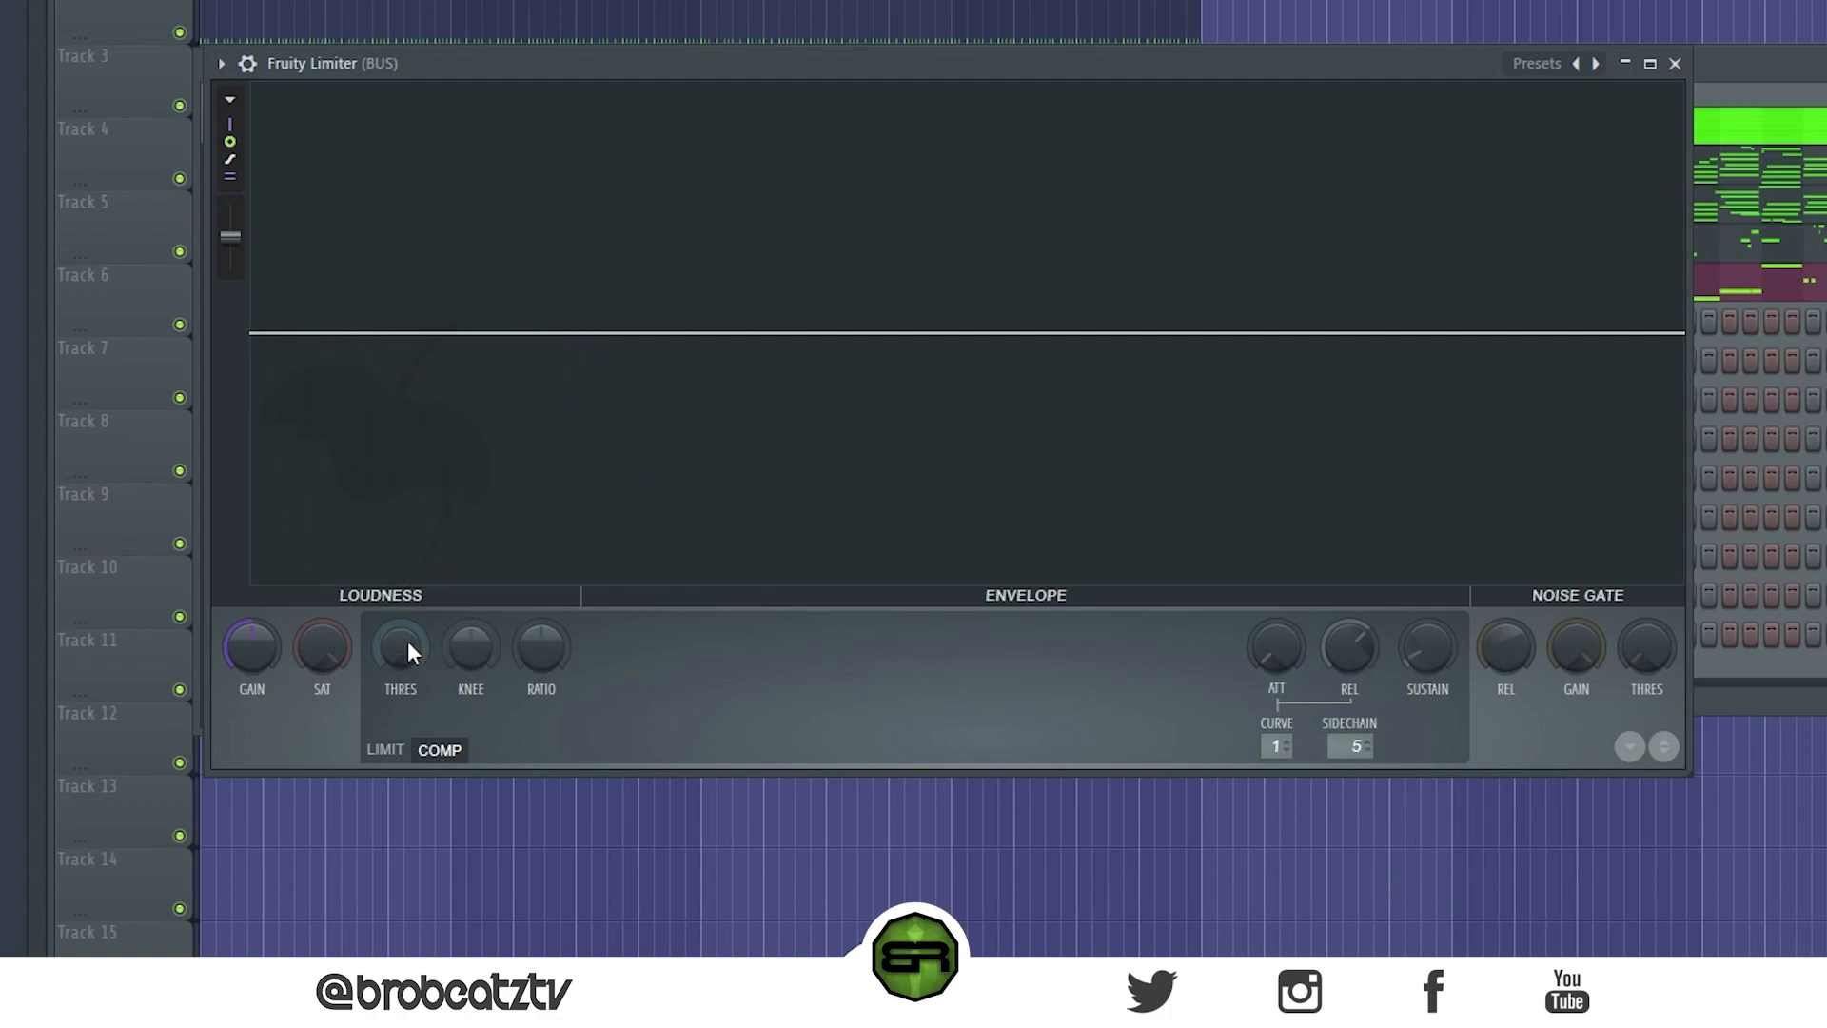
# Step: Lower the compressor threshold to near its minimum and raise the ratio, auditioning the kick's effect on the BUS signal
pyautogui.moveTo(515, 59); pyautogui.dragTo(547, 0)
pyautogui.press('space')
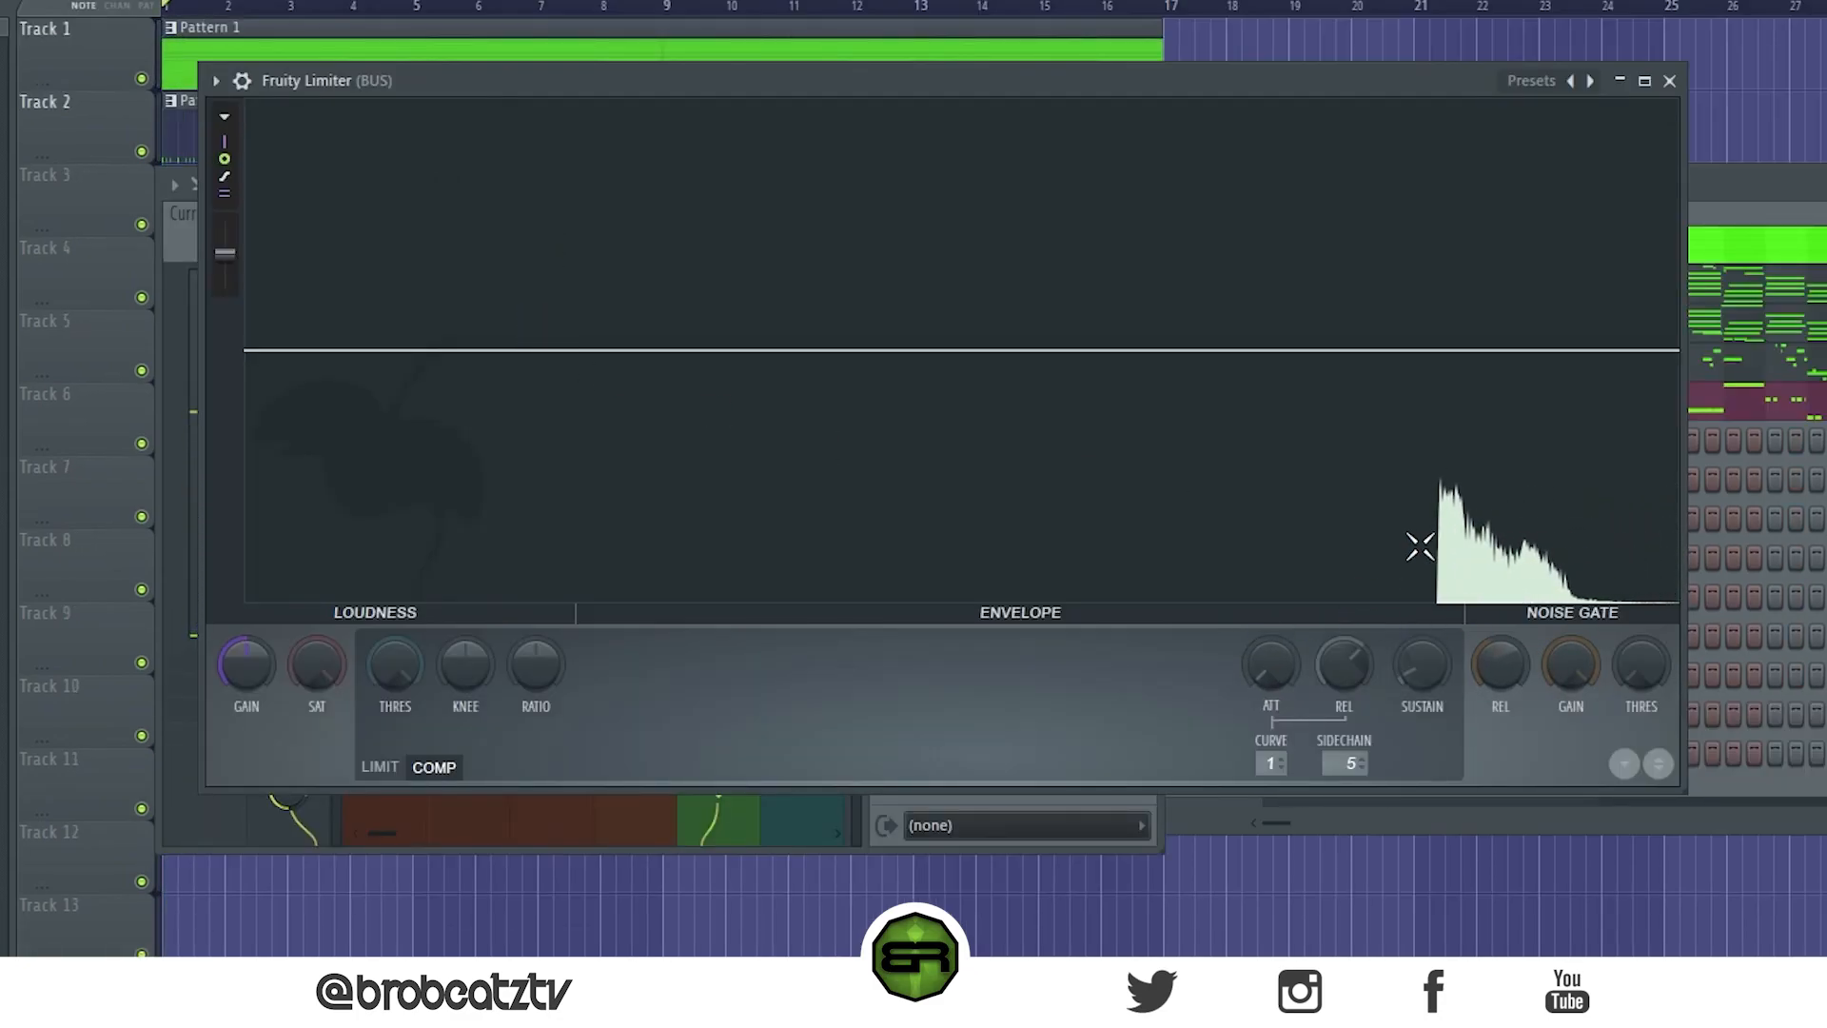
pyautogui.moveTo(392, 673); pyautogui.dragTo(392, 775)
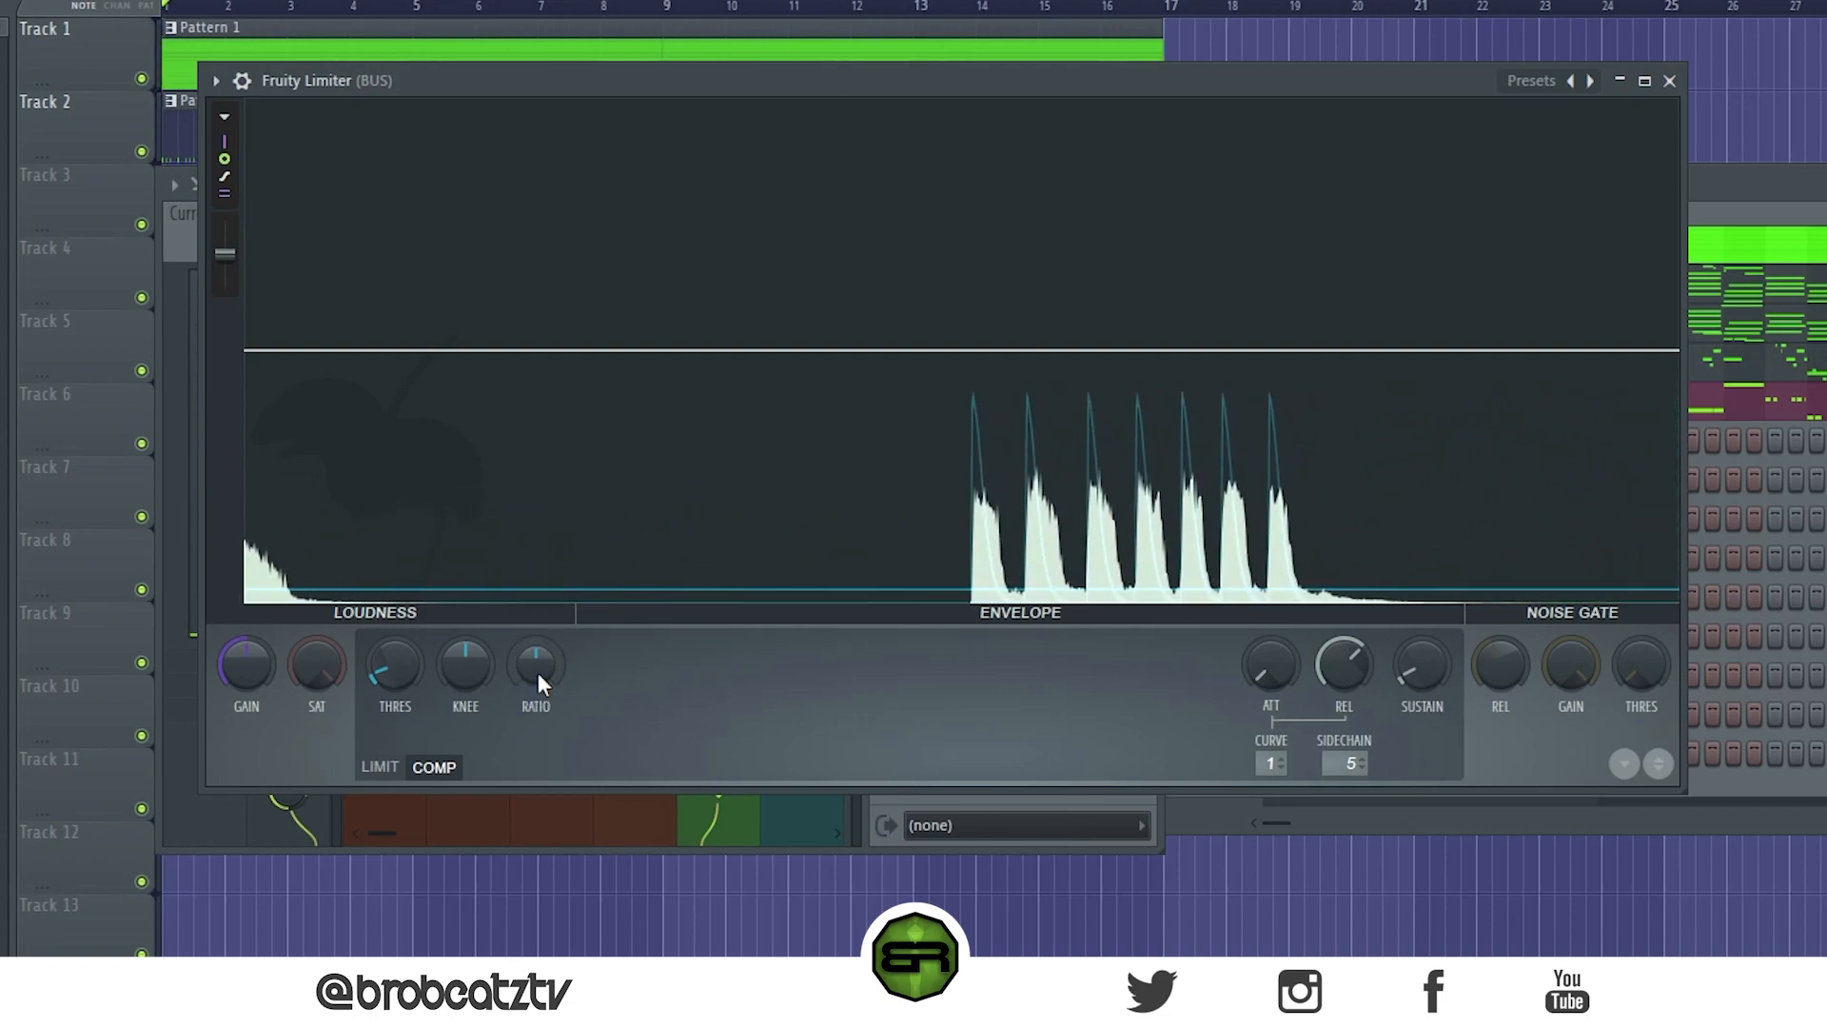
pyautogui.moveTo(539, 672); pyautogui.dragTo(530, 624)
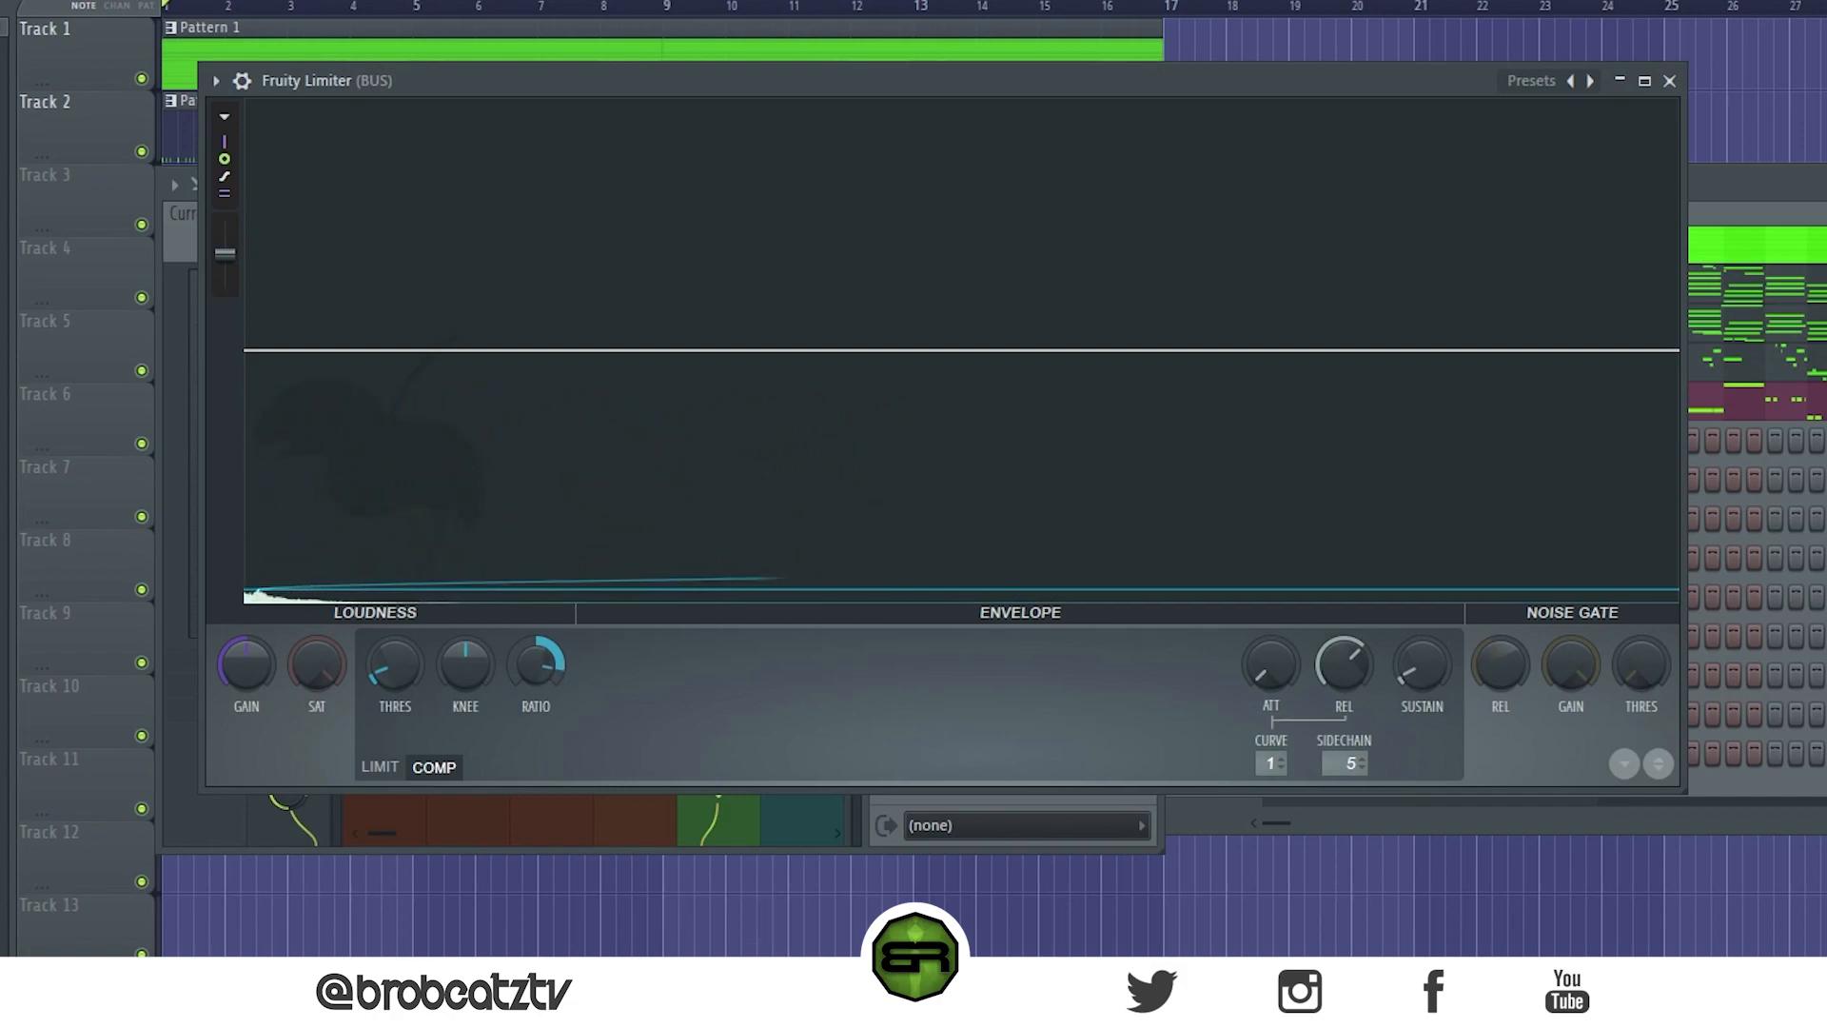
pyautogui.press('space')
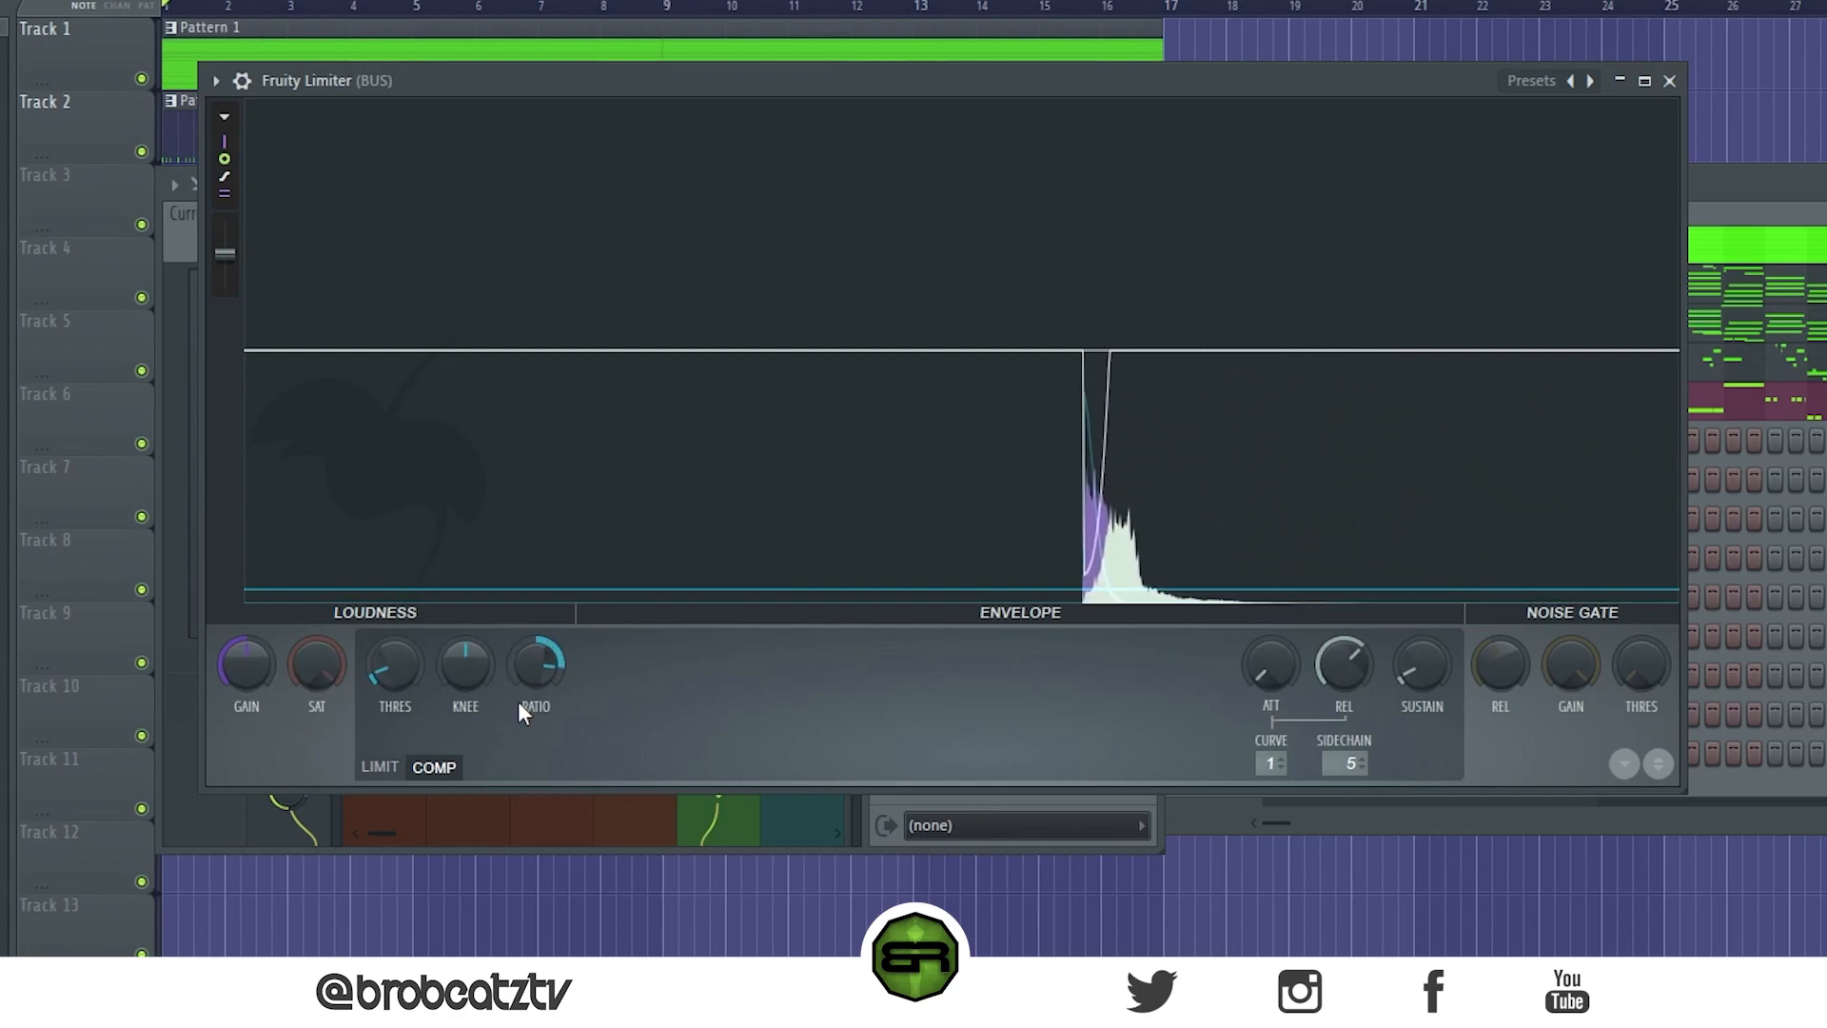
# Step: Compare the limiter and compressor modes, and lower the saturation threshold on the BUS limiter
pyautogui.click(385, 767)
pyautogui.click(440, 767)
pyautogui.moveTo(317, 664); pyautogui.dragTo(317, 786)
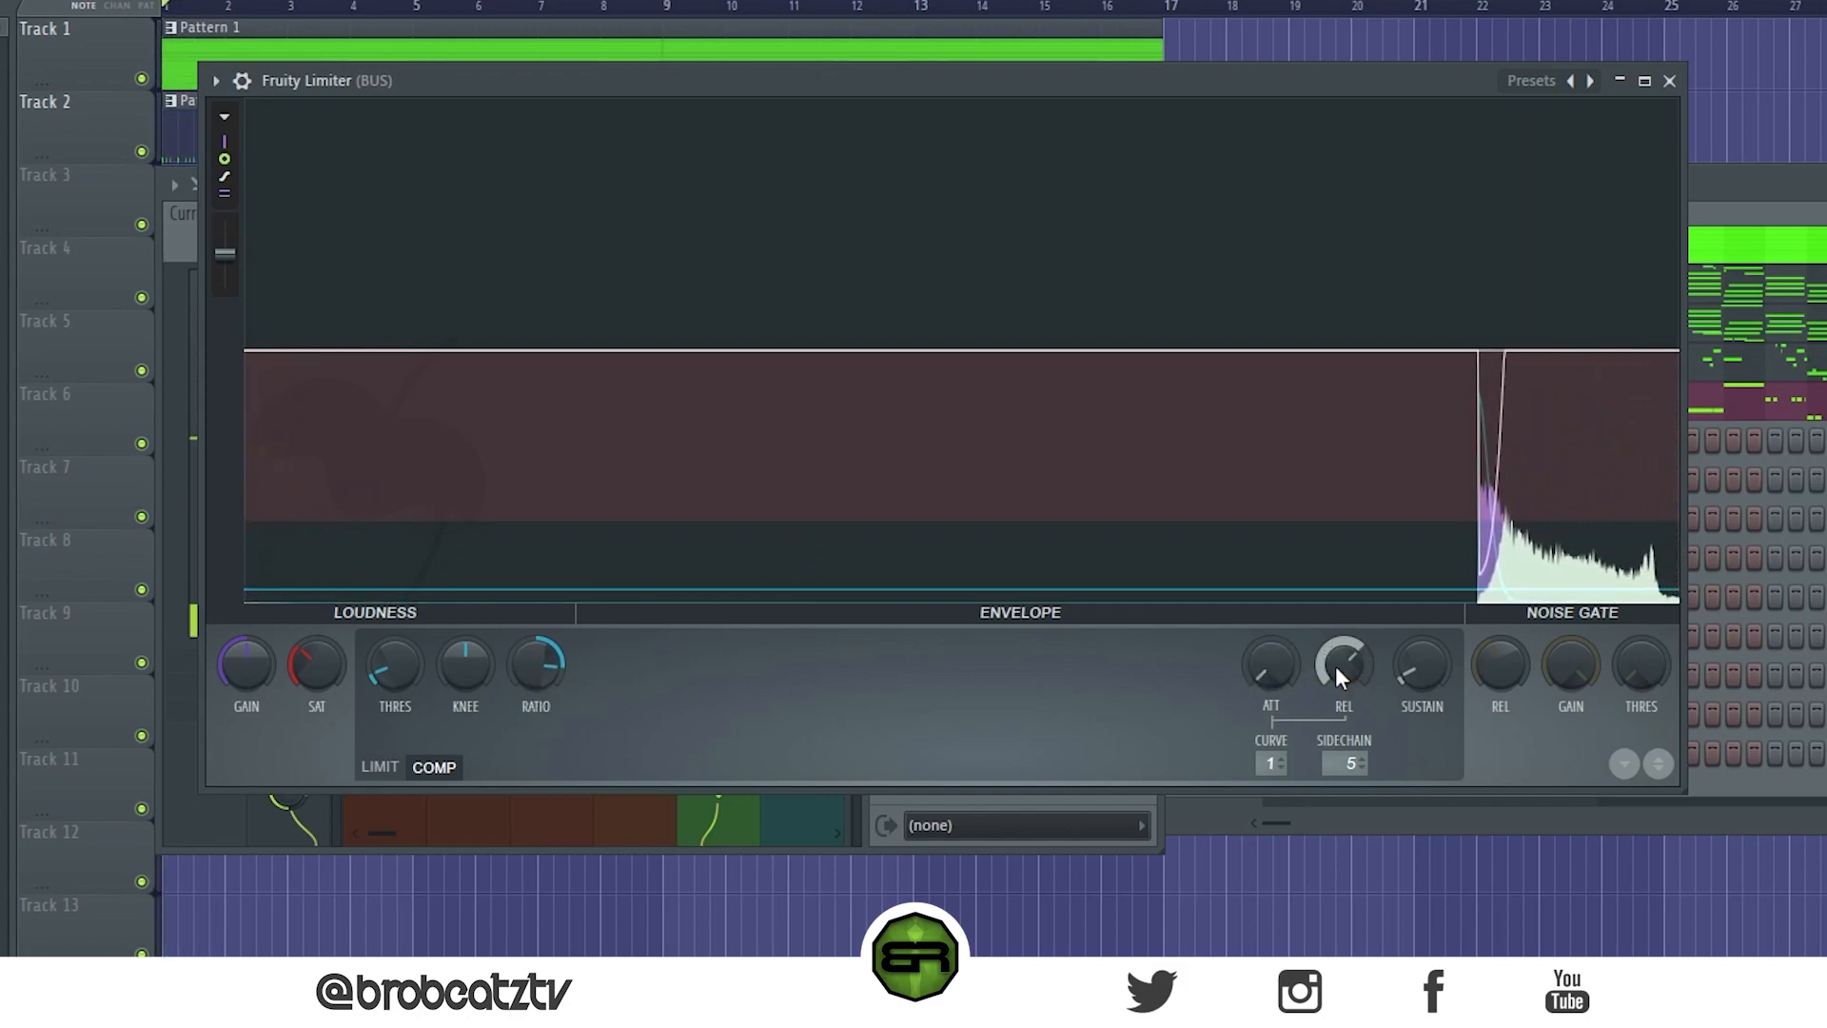
# Step: Audition the sidechain ducking with the compressor's release at maximum and at a short setting
pyautogui.moveTo(1344, 676); pyautogui.dragTo(1344, 624)
pyautogui.press('space')
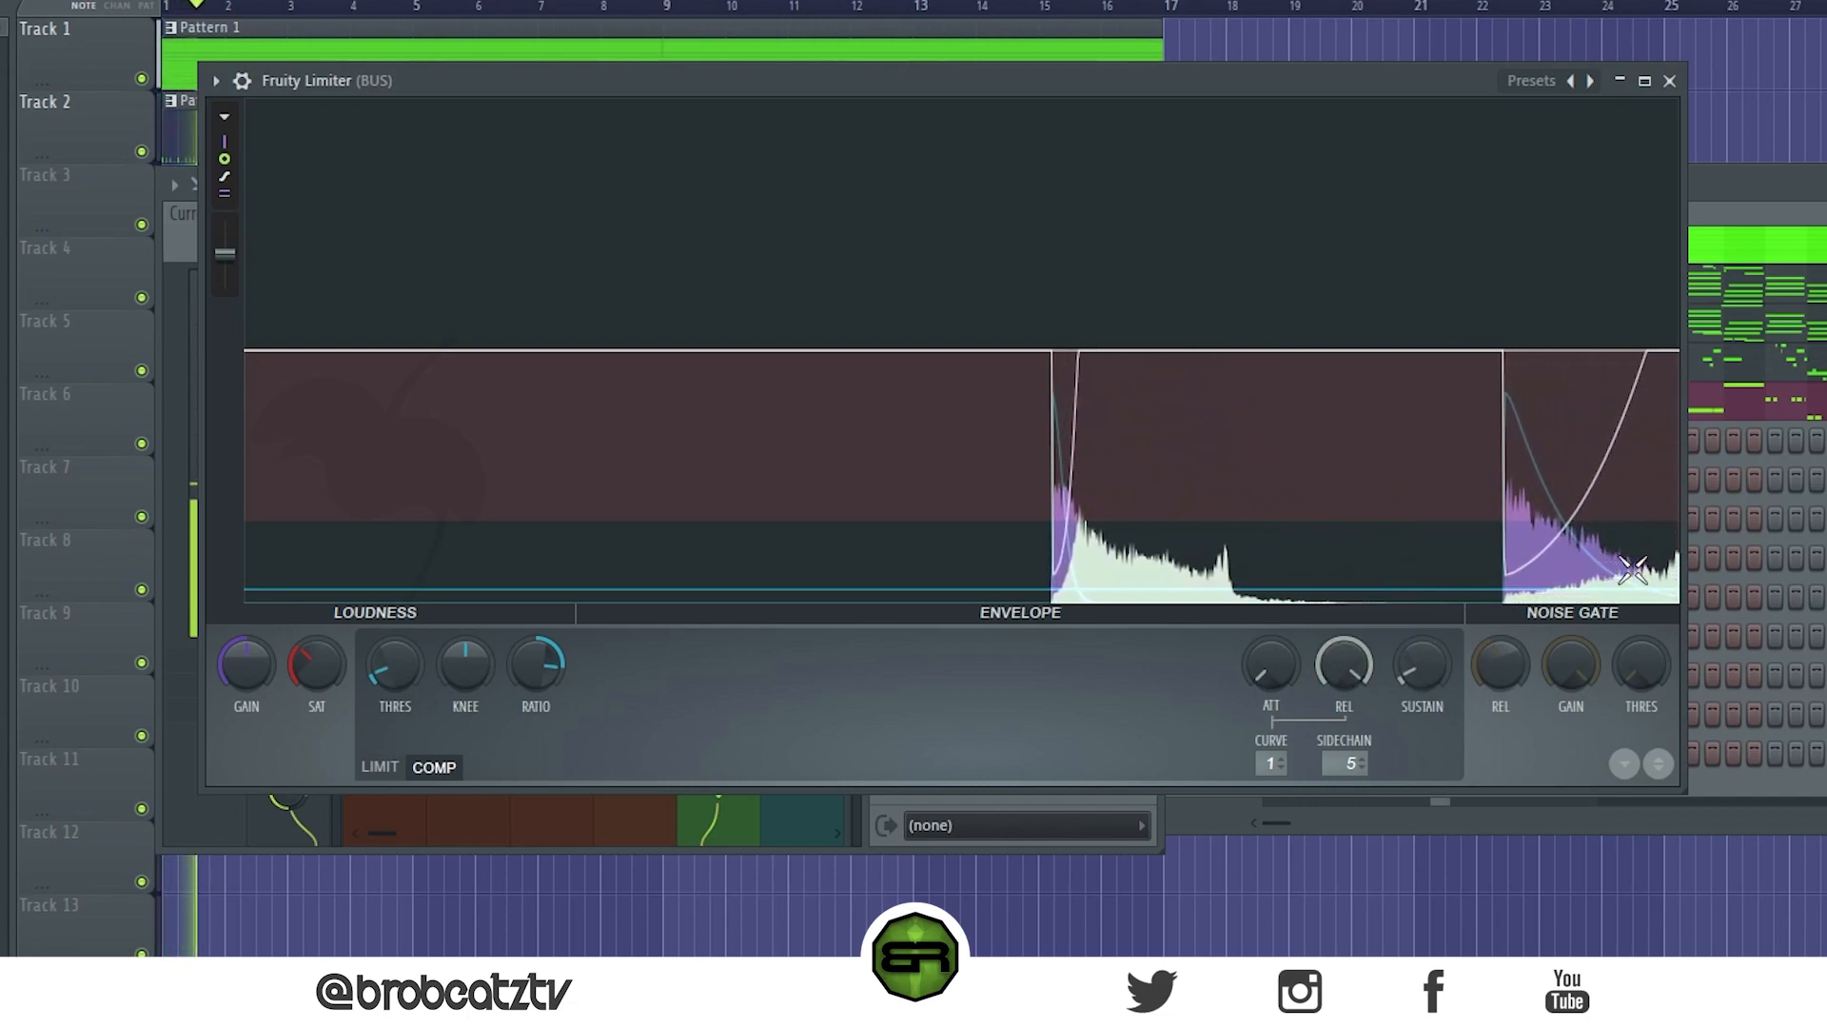
pyautogui.press('space')
pyautogui.moveTo(1352, 663); pyautogui.dragTo(1352, 747)
pyautogui.press('space')
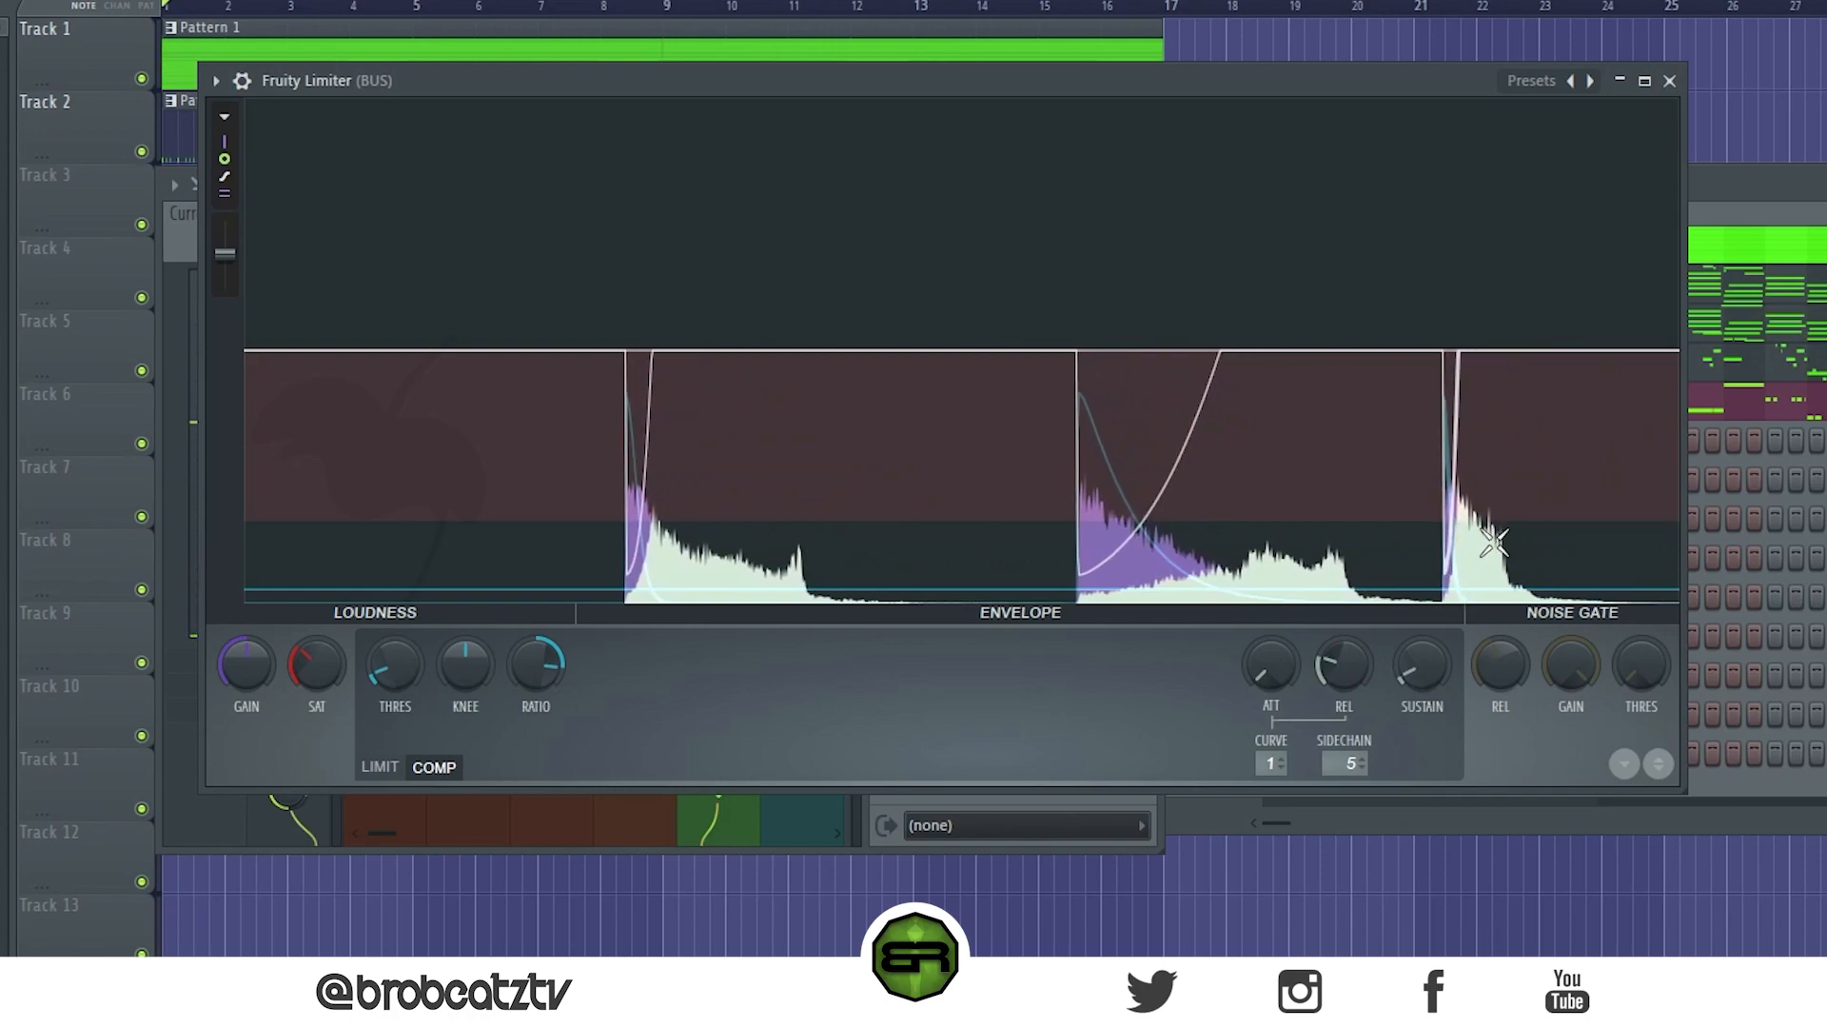
# Step: Raise the compressor's release to a moderately long setting and audition the ducking over repeated playback
pyautogui.moveTo(1344, 664); pyautogui.dragTo(1344, 600)
pyautogui.press('space')
pyautogui.press('space')
pyautogui.press('space')
pyautogui.press('space')
pyautogui.press('space')
pyautogui.press('space')
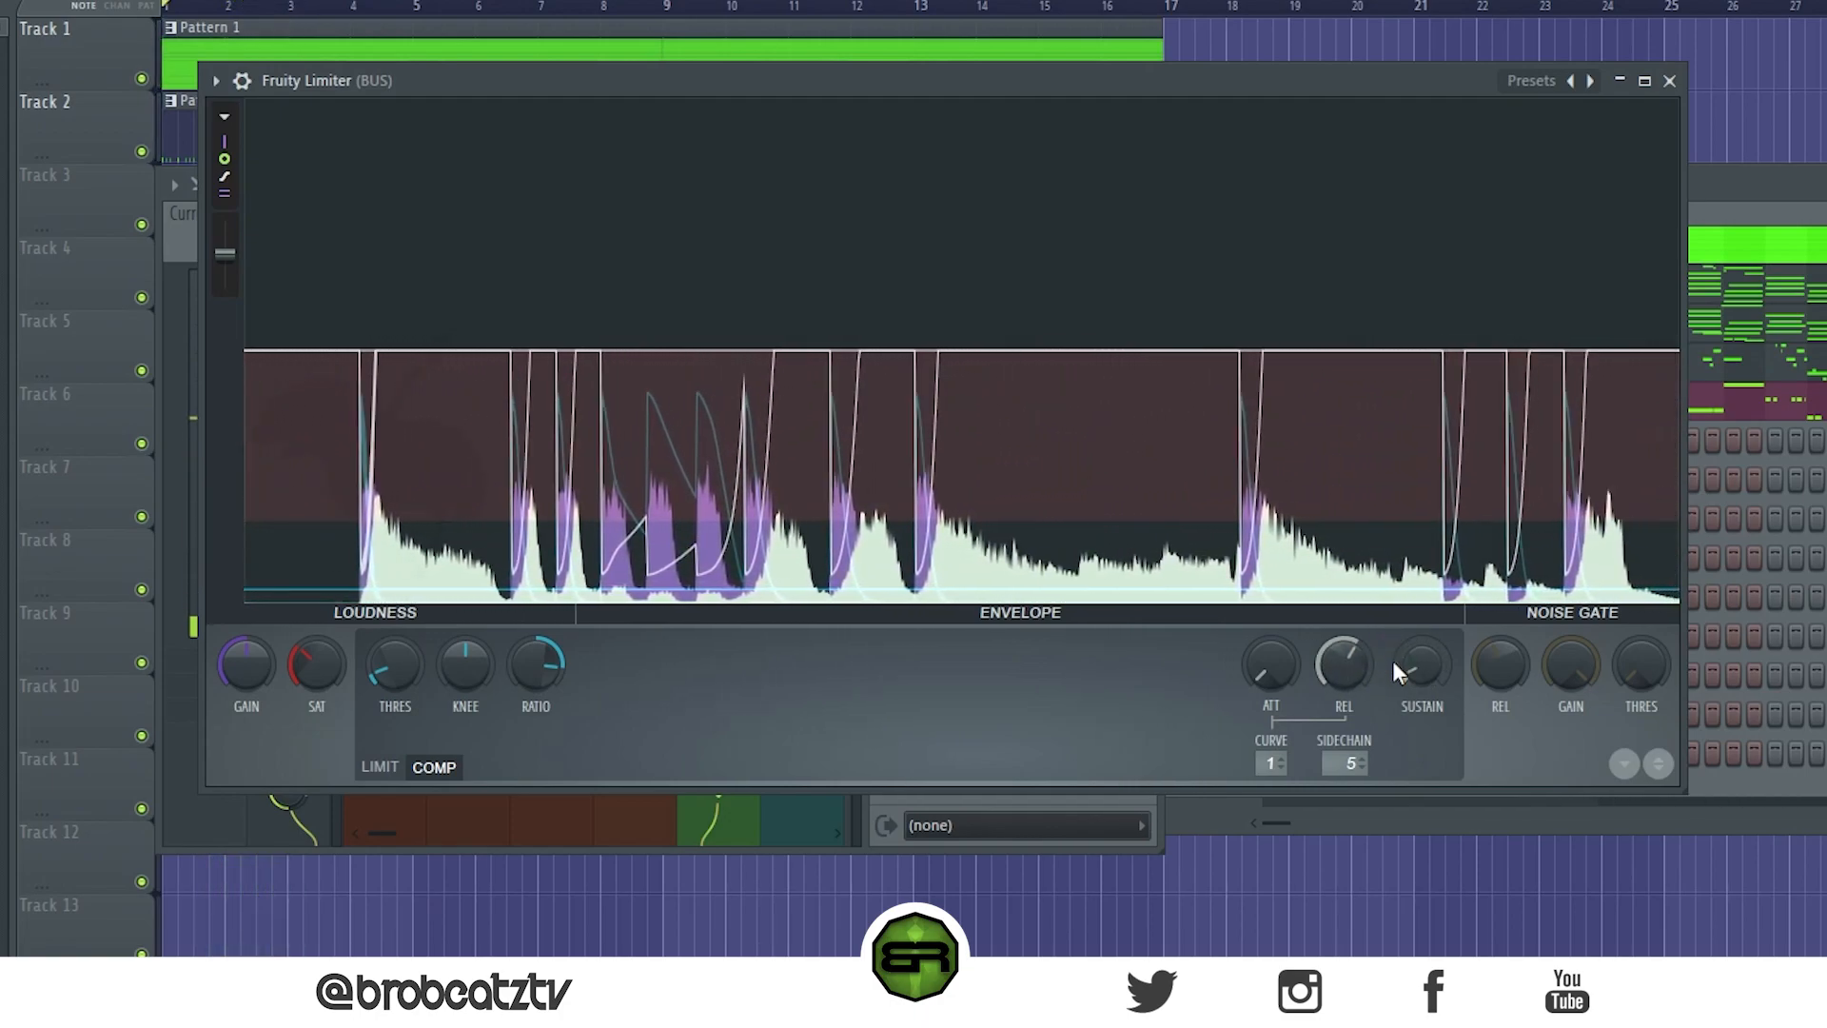
# Step: Move Party next door and Fast LFO to slots 4 and 5 on BUS, and enable Party next door
pyautogui.click(216, 81)
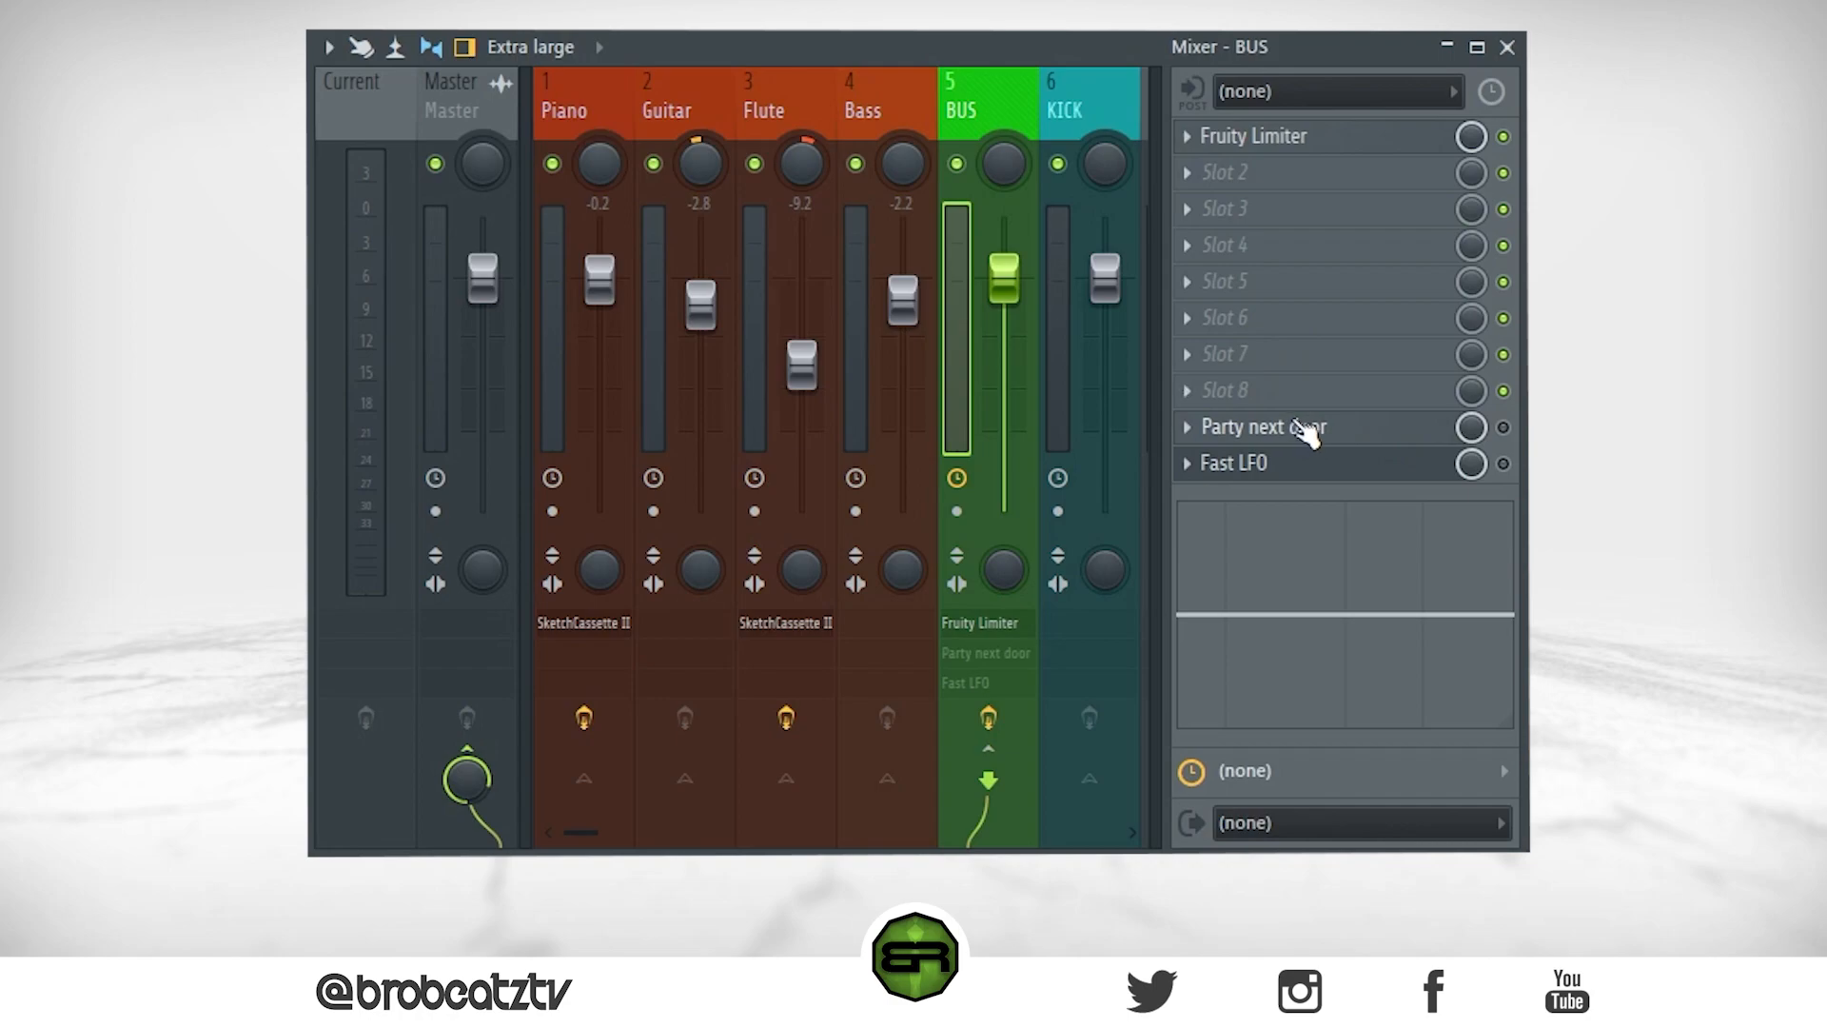
pyautogui.moveTo(947, 88); pyautogui.dragTo(1031, 142)
pyautogui.moveTo(1375, 433); pyautogui.dragTo(1375, 249)
pyautogui.moveTo(1337, 457); pyautogui.dragTo(1337, 290)
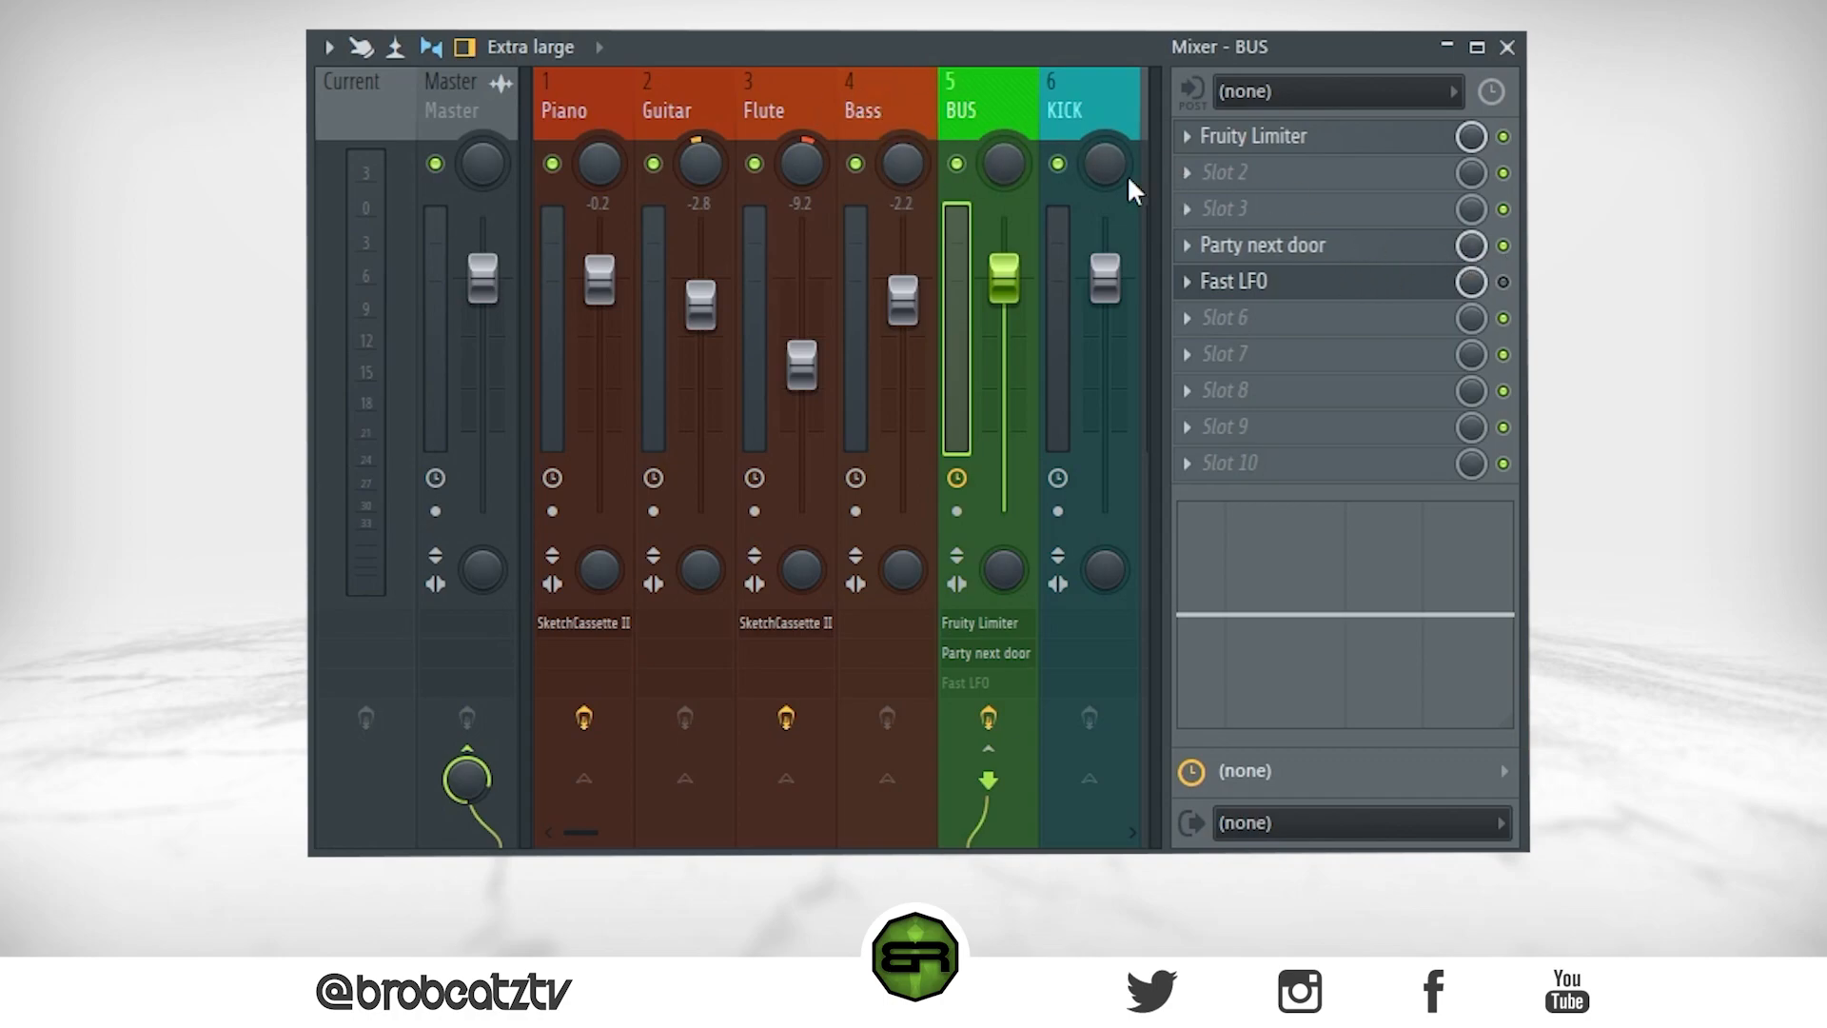
# Step: Inspect the Party next door filter and the Fast LFO controller on BUS, and enable Fast LFO
pyautogui.click(1265, 245)
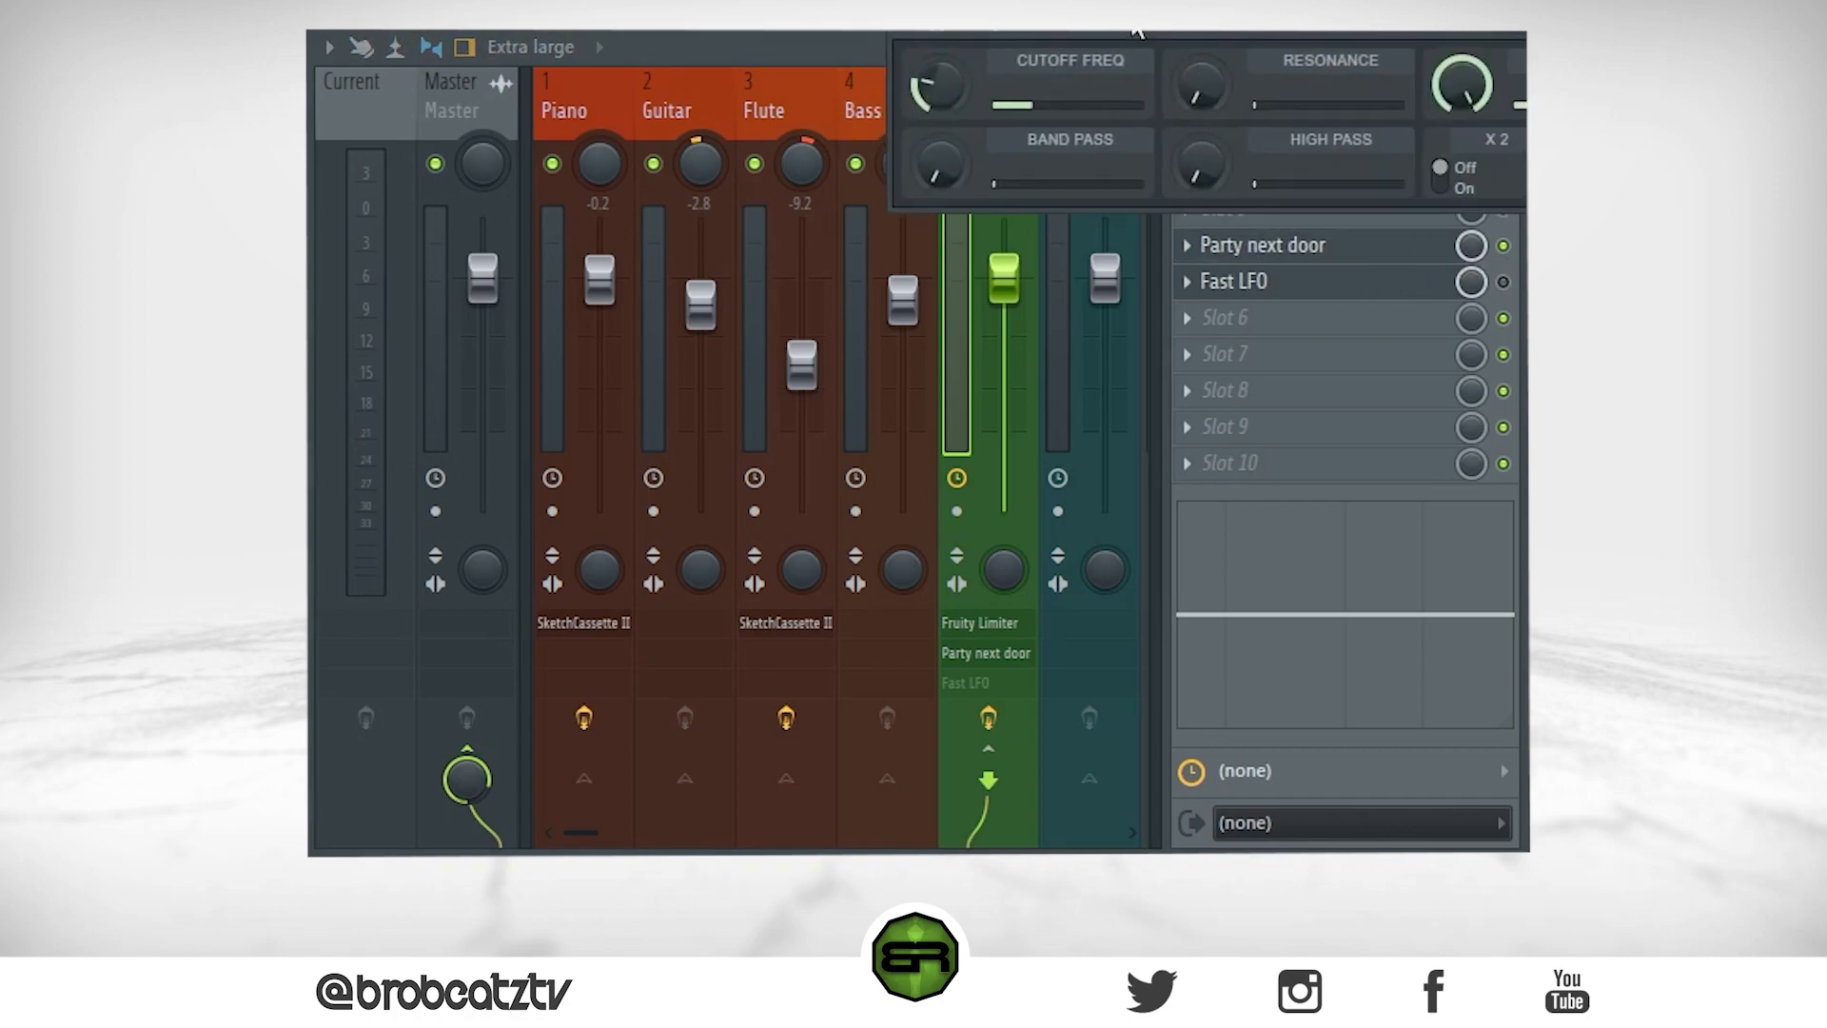
pyautogui.moveTo(1181, 10); pyautogui.dragTo(779, 68)
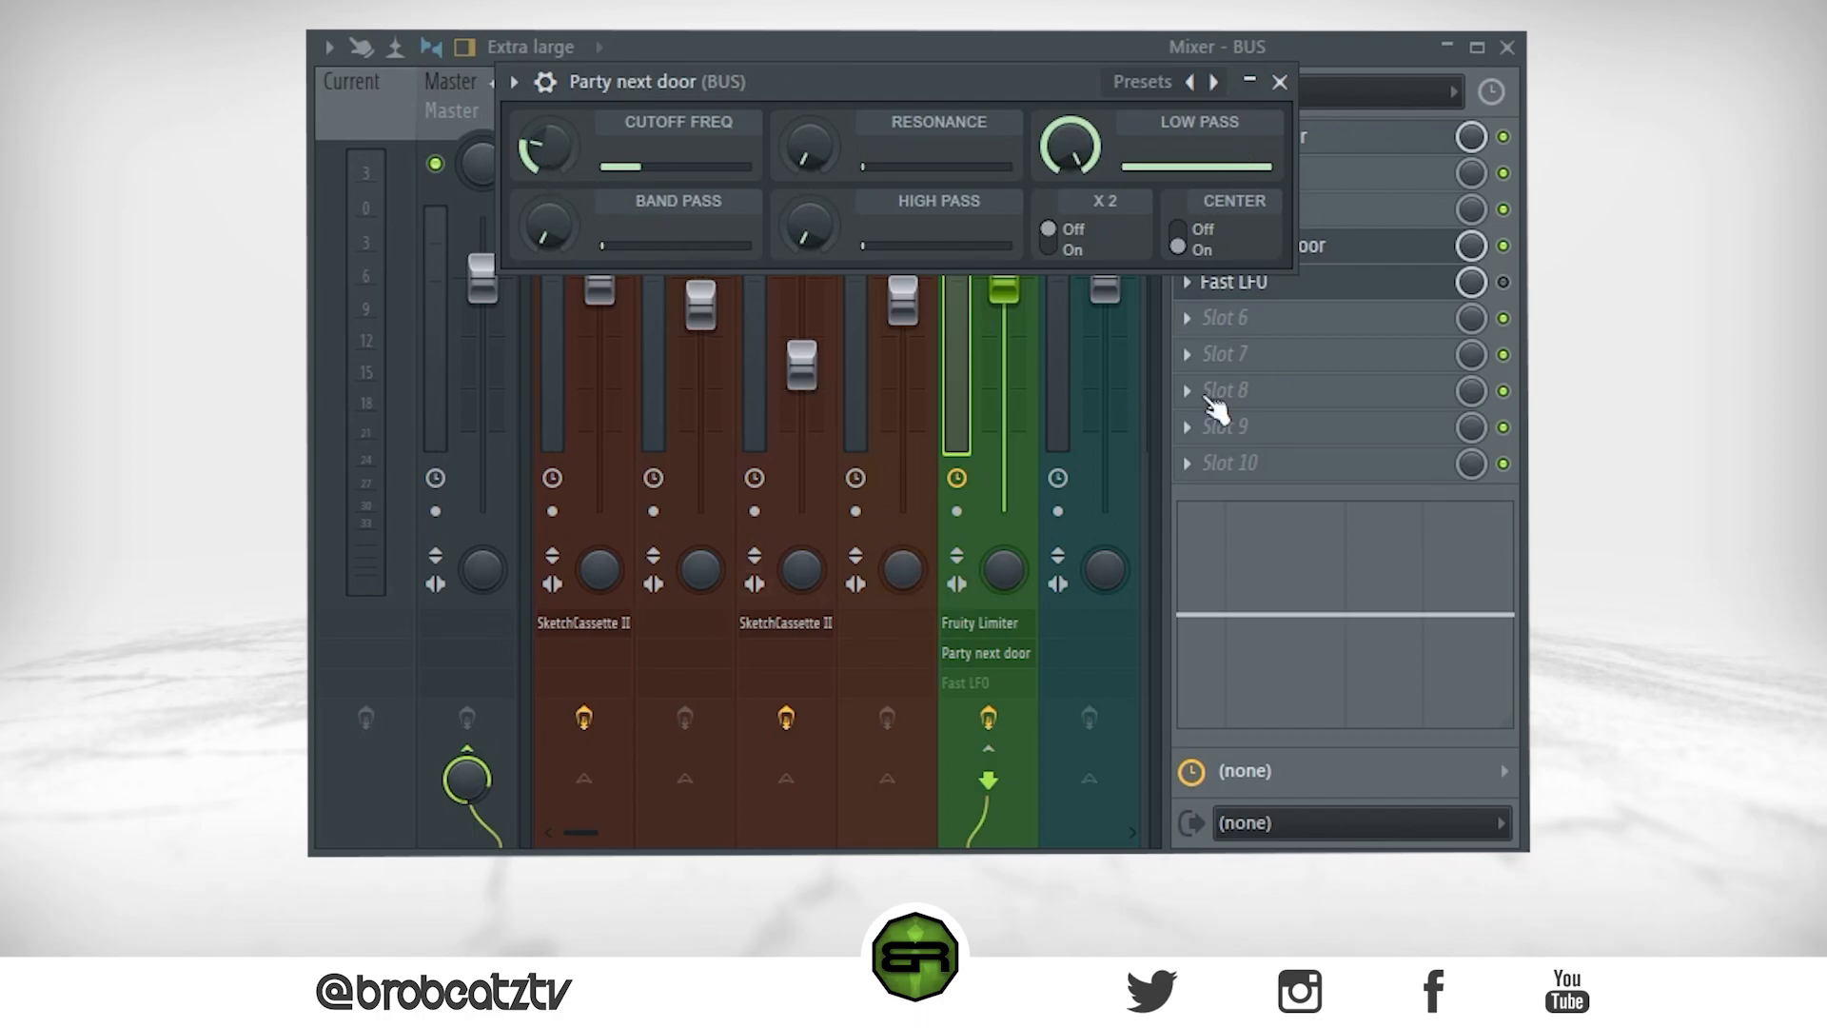
pyautogui.click(1419, 285)
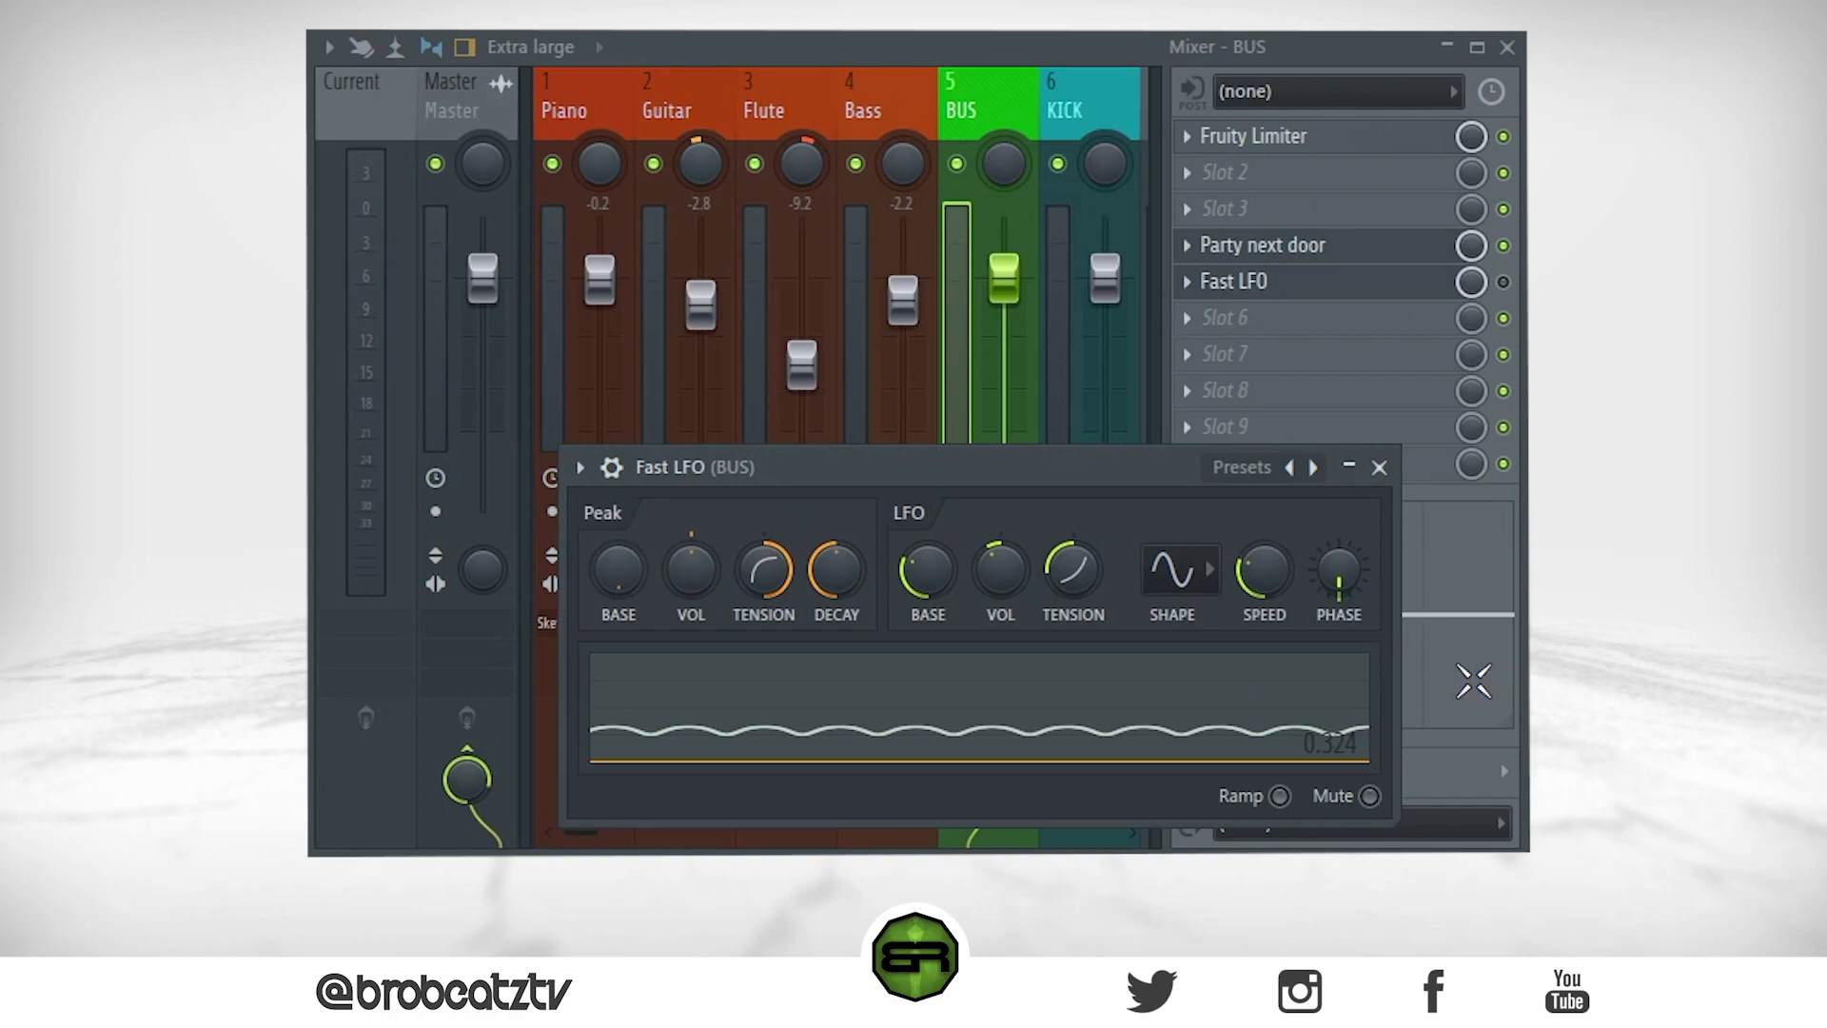
pyautogui.moveTo(709, 483); pyautogui.dragTo(692, 387)
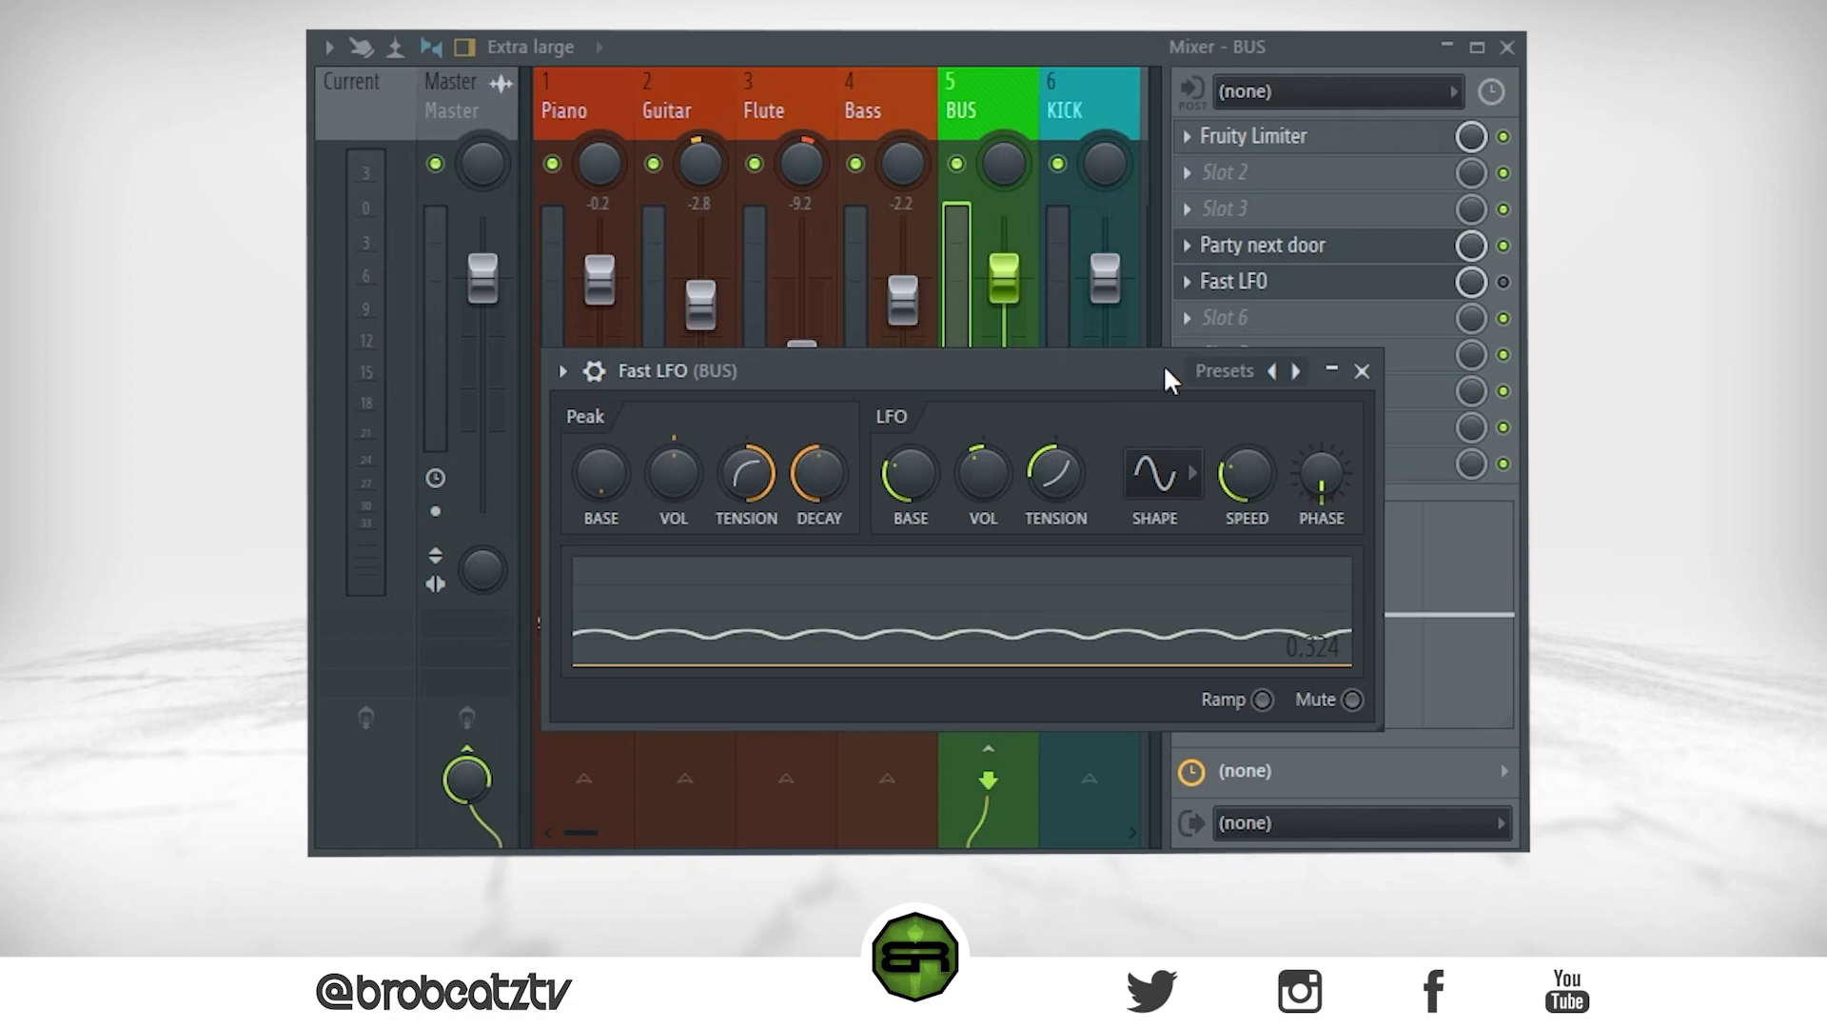
pyautogui.click(1511, 285)
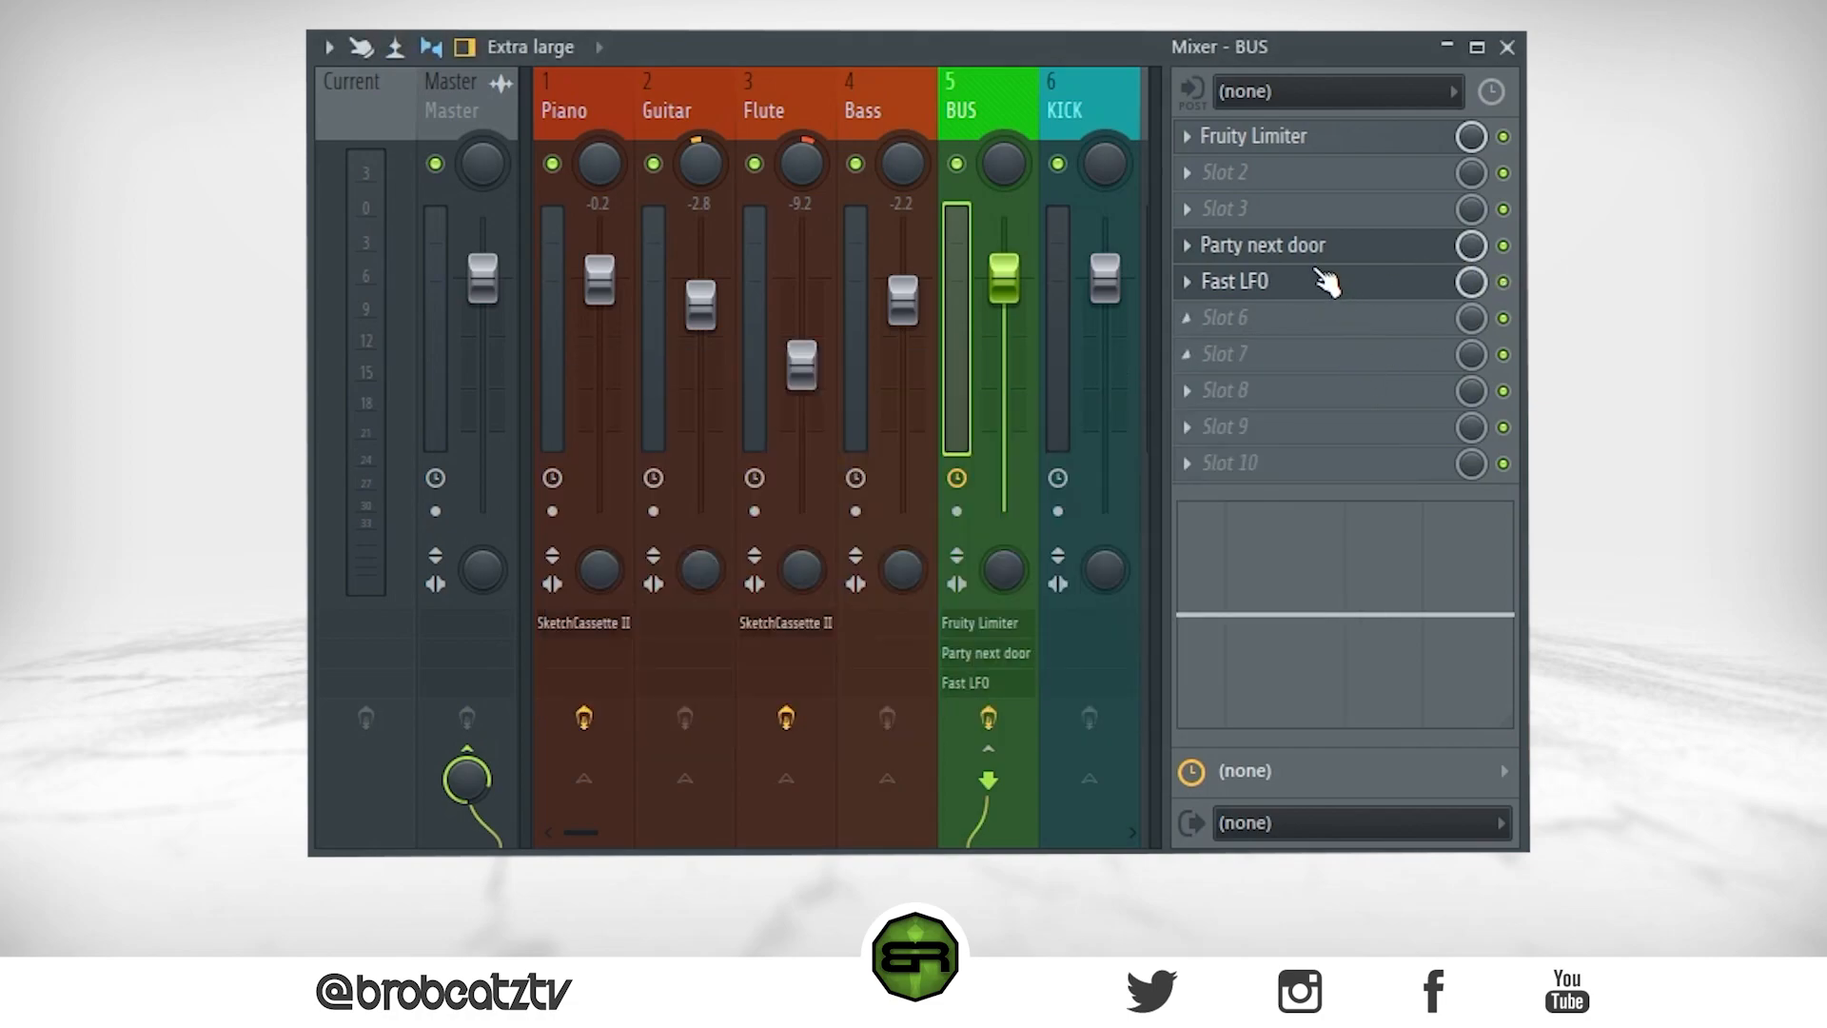
# Step: Link the Party next door cutoff frequency on BUS to the internal controller Fast LFO - Peak+LFO
pyautogui.click(1319, 263)
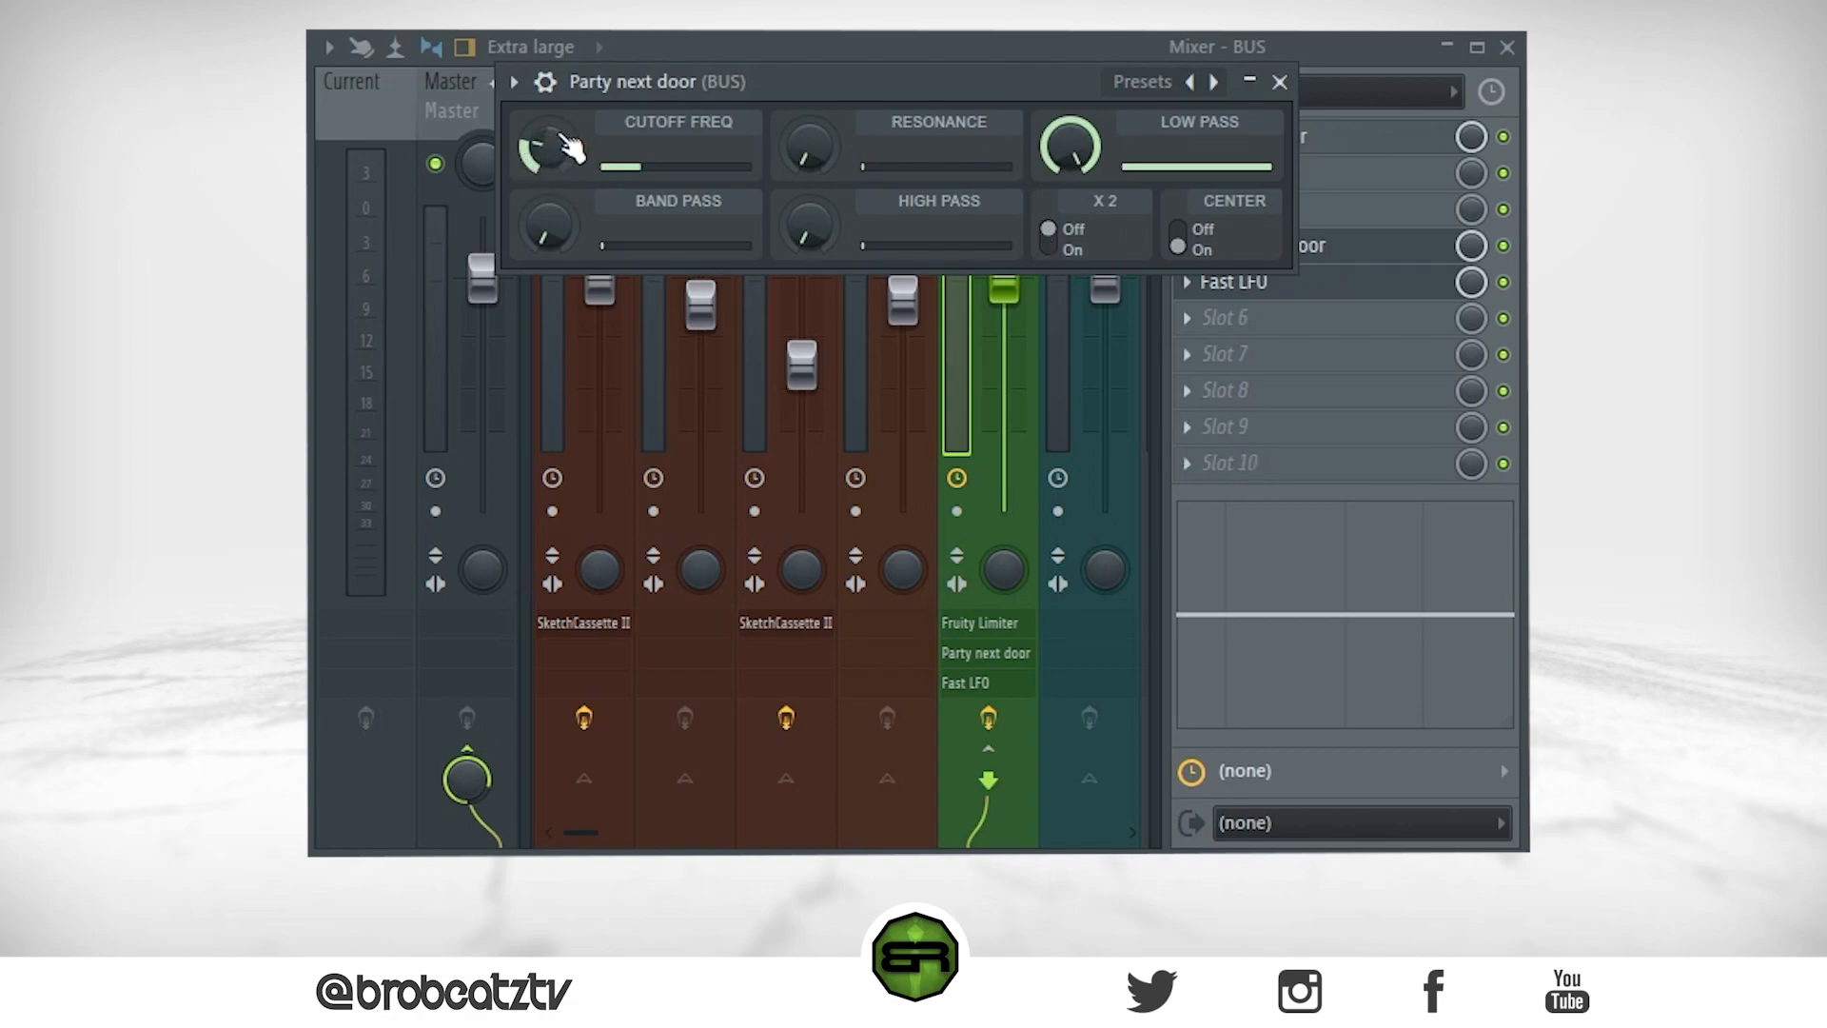
pyautogui.rightClick(560, 142)
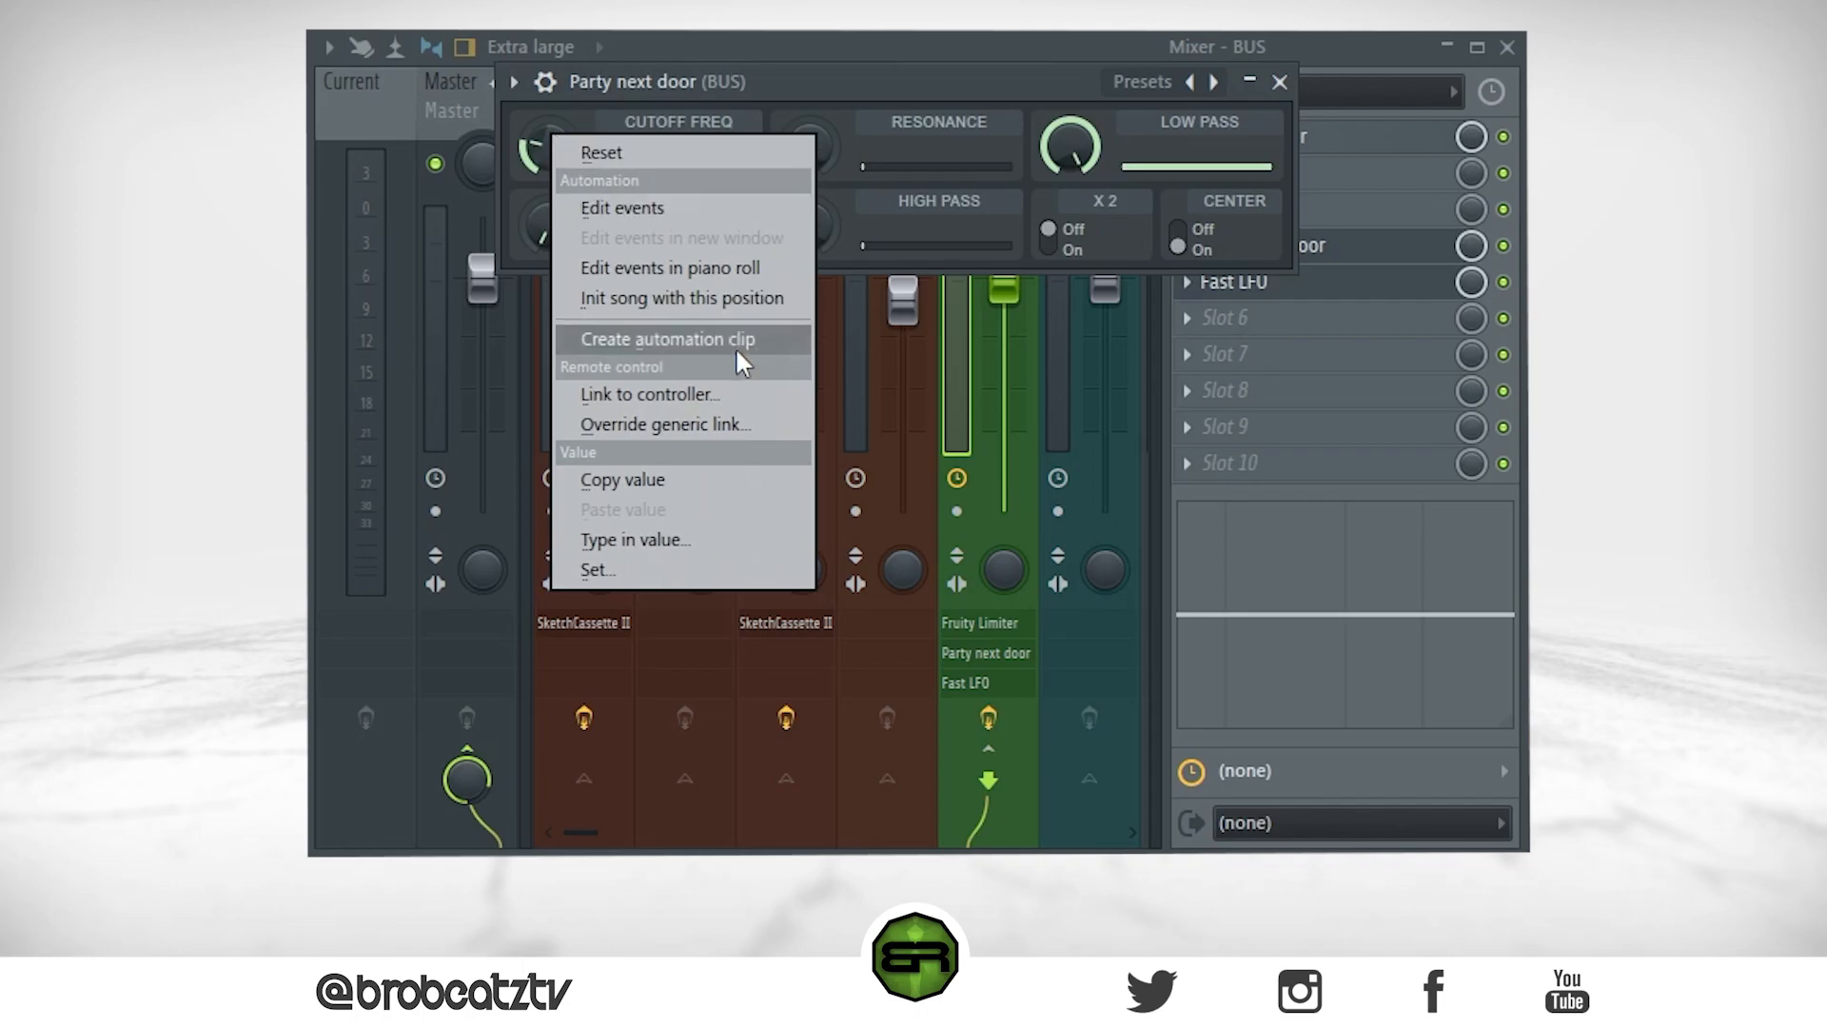
pyautogui.click(640, 396)
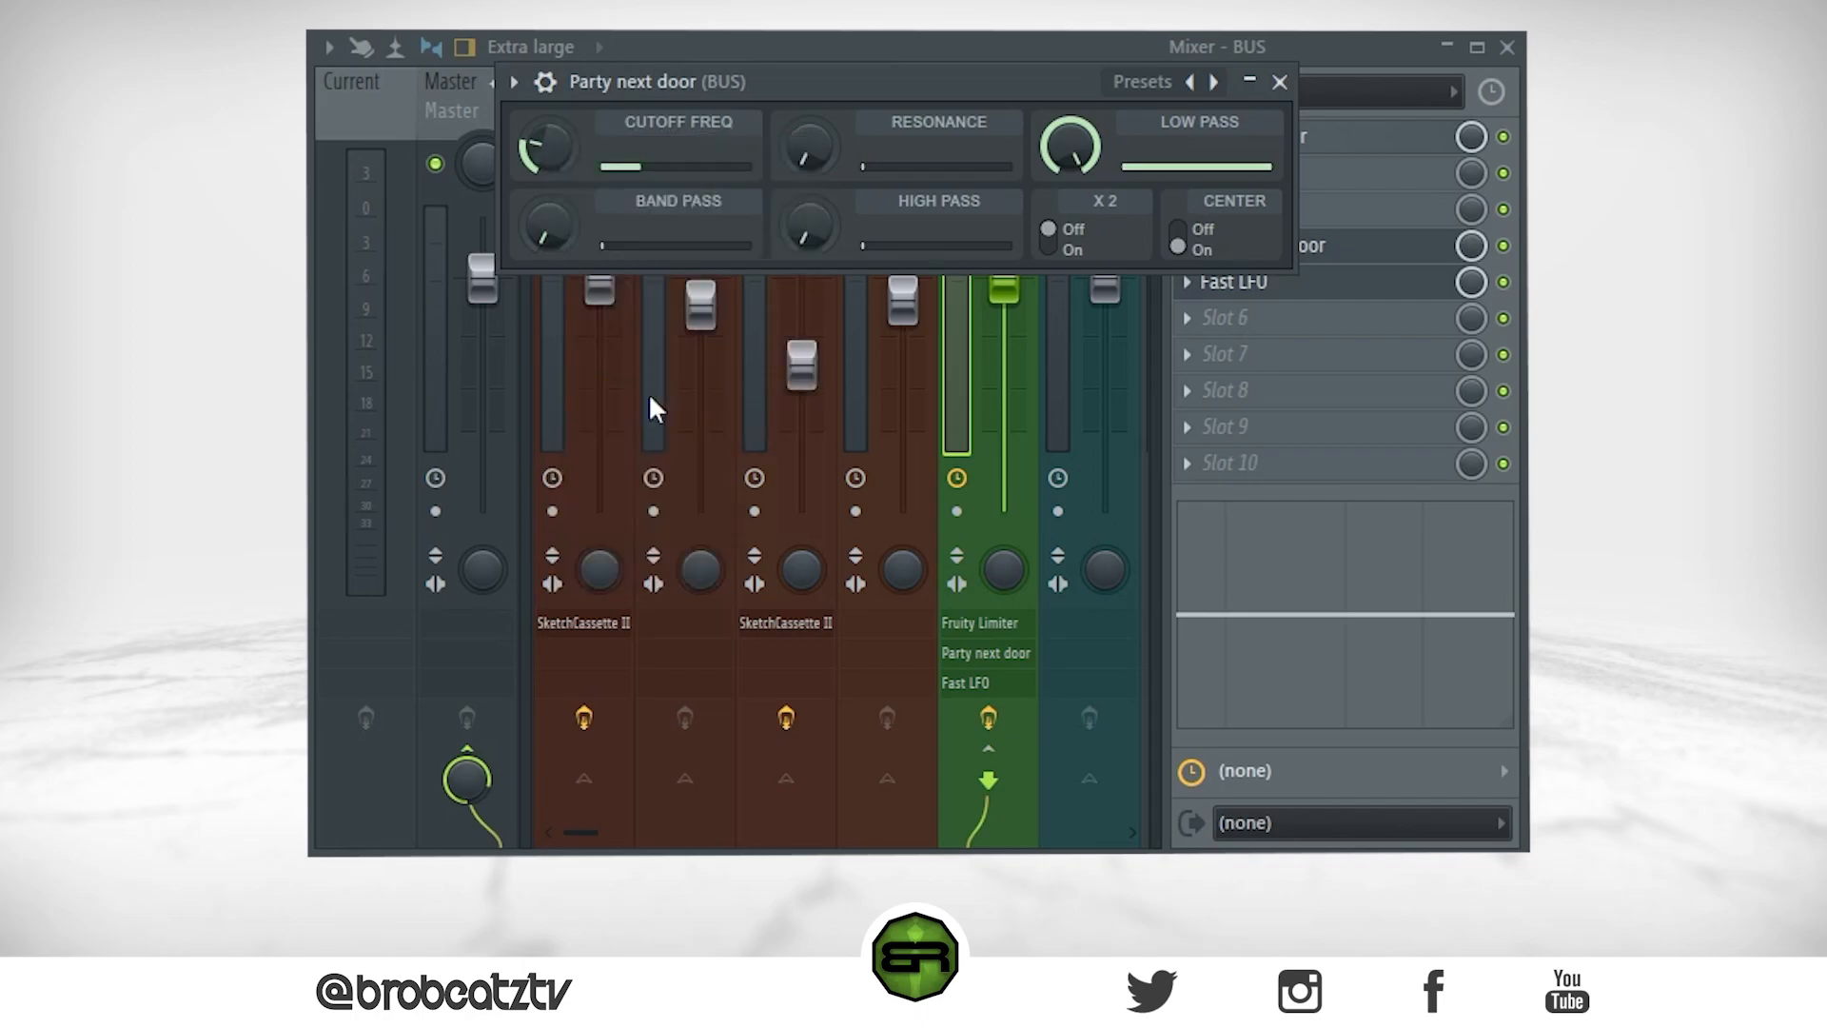
pyautogui.moveTo(602, 112); pyautogui.dragTo(768, 61)
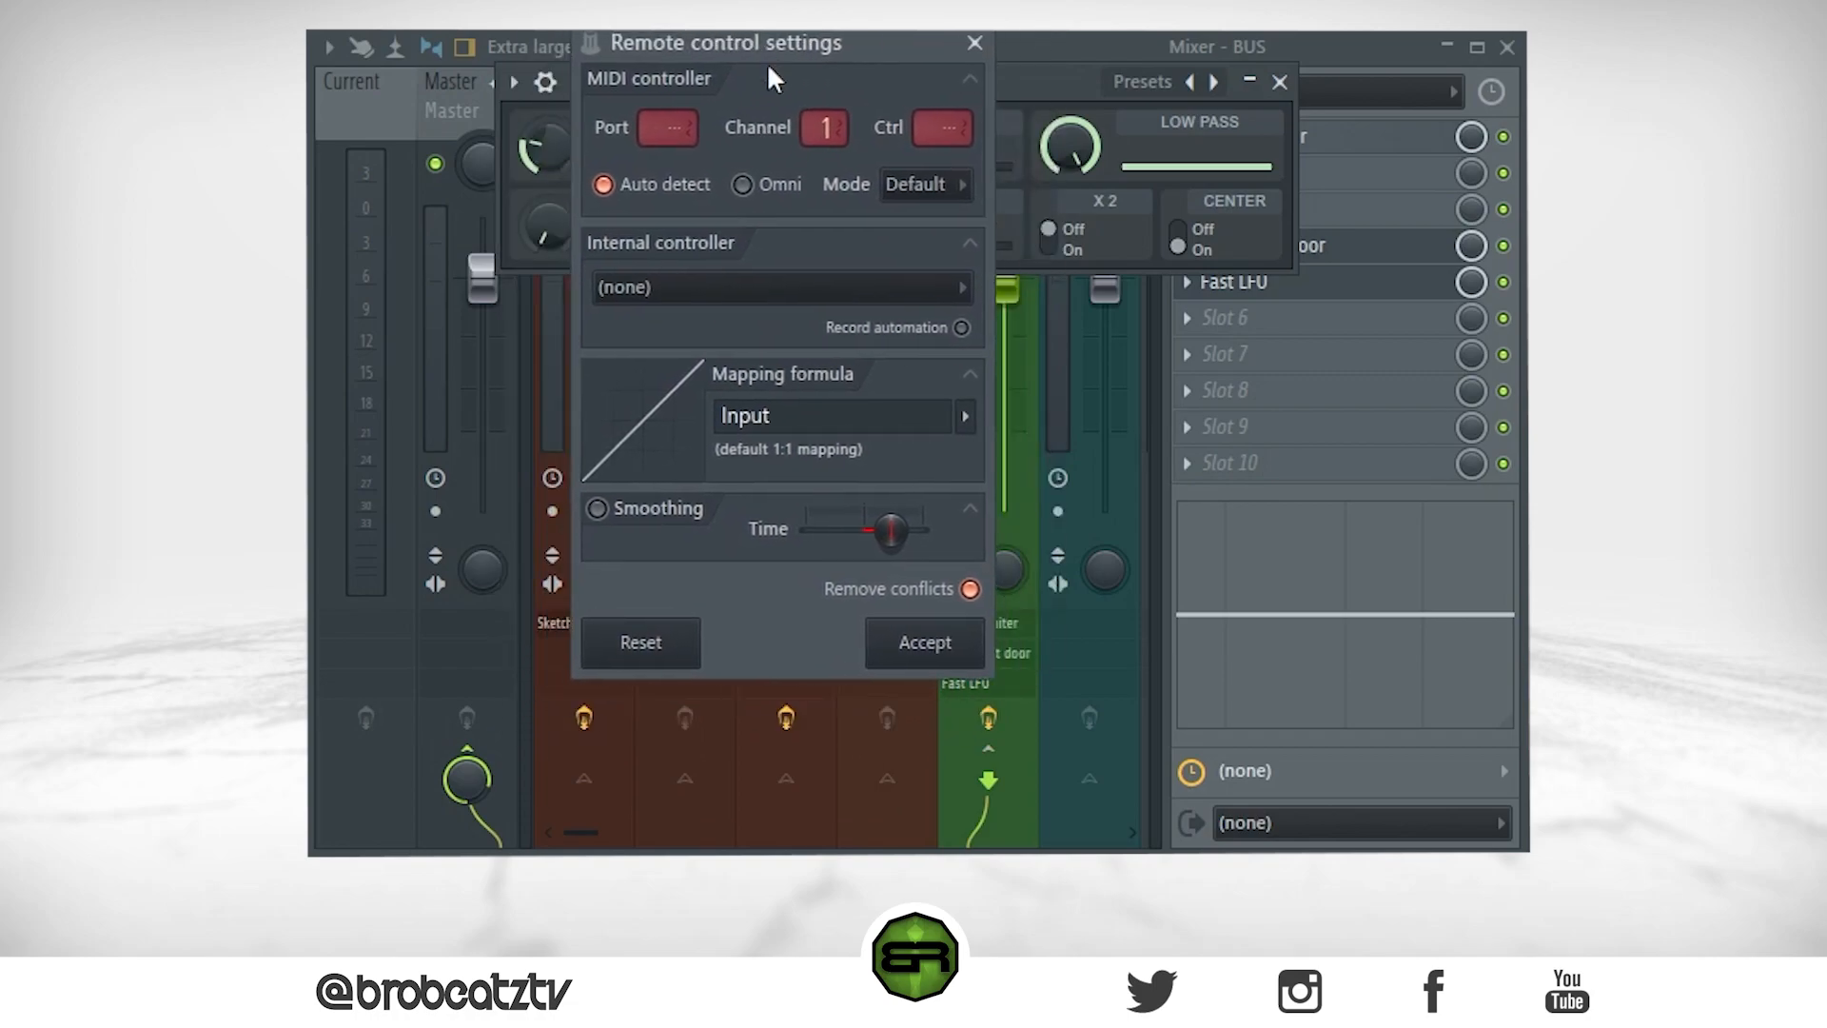
pyautogui.click(968, 78)
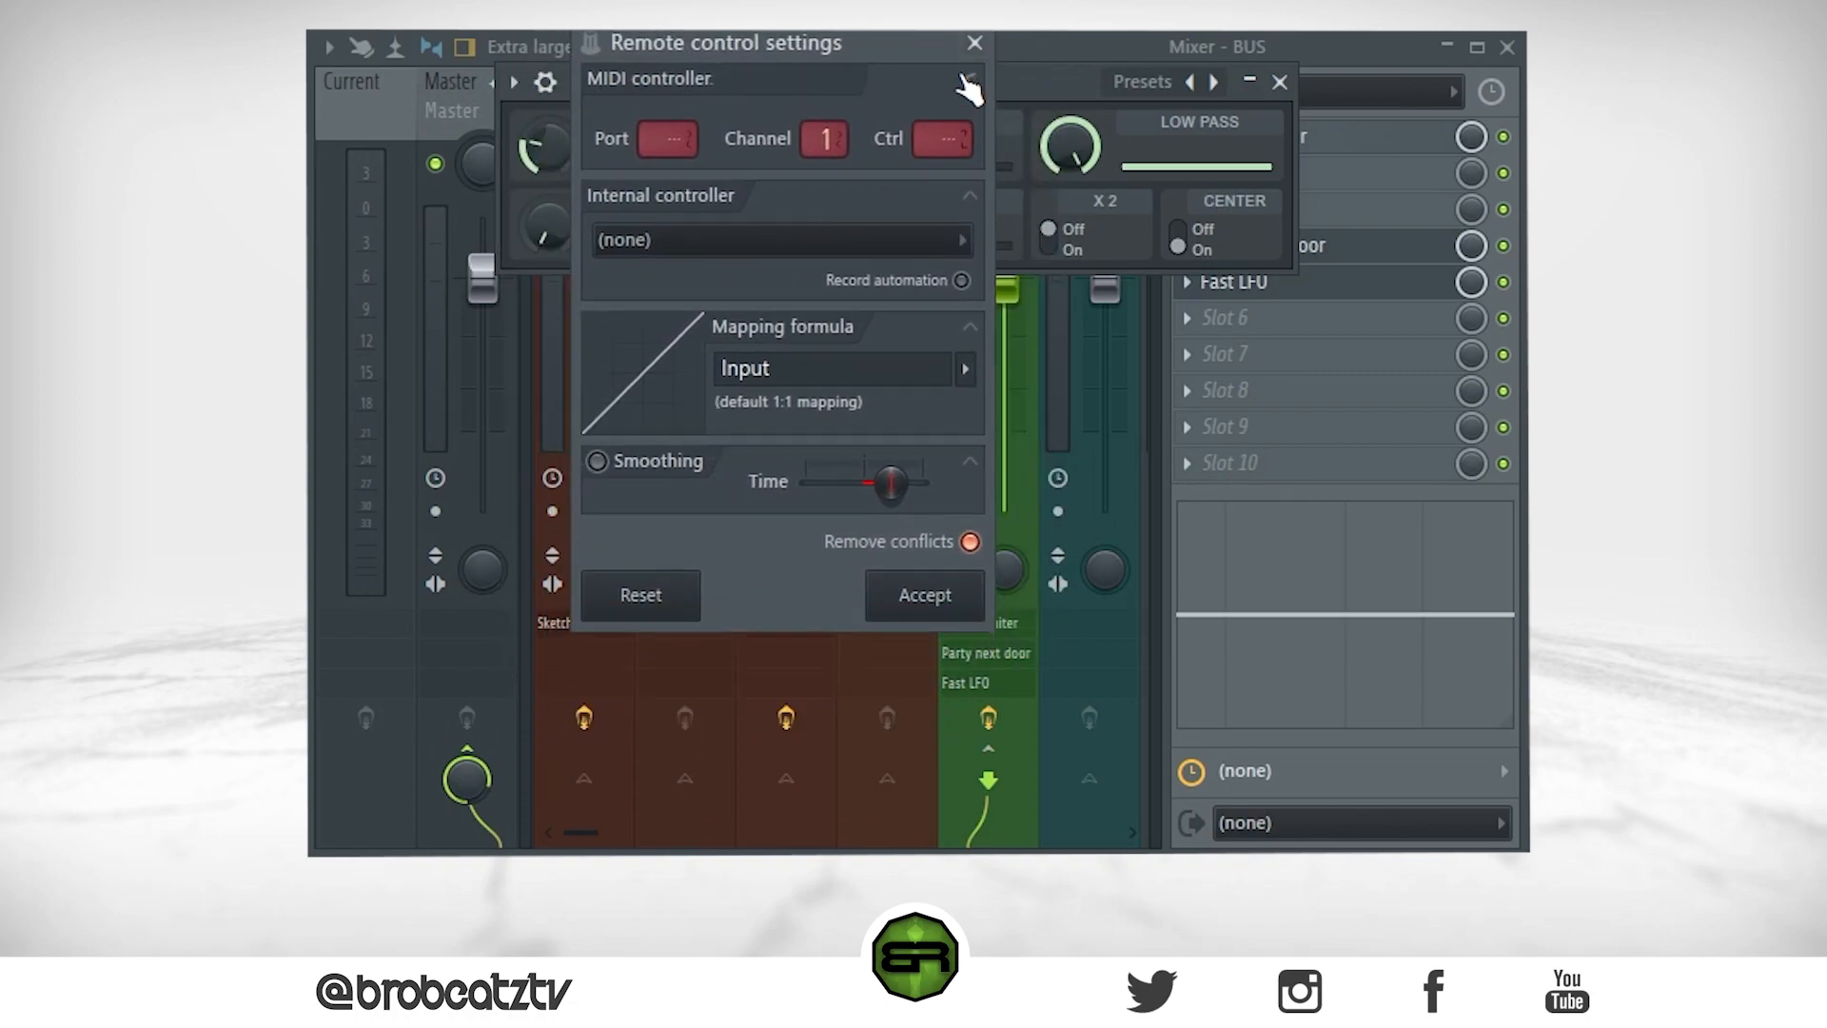
pyautogui.click(963, 254)
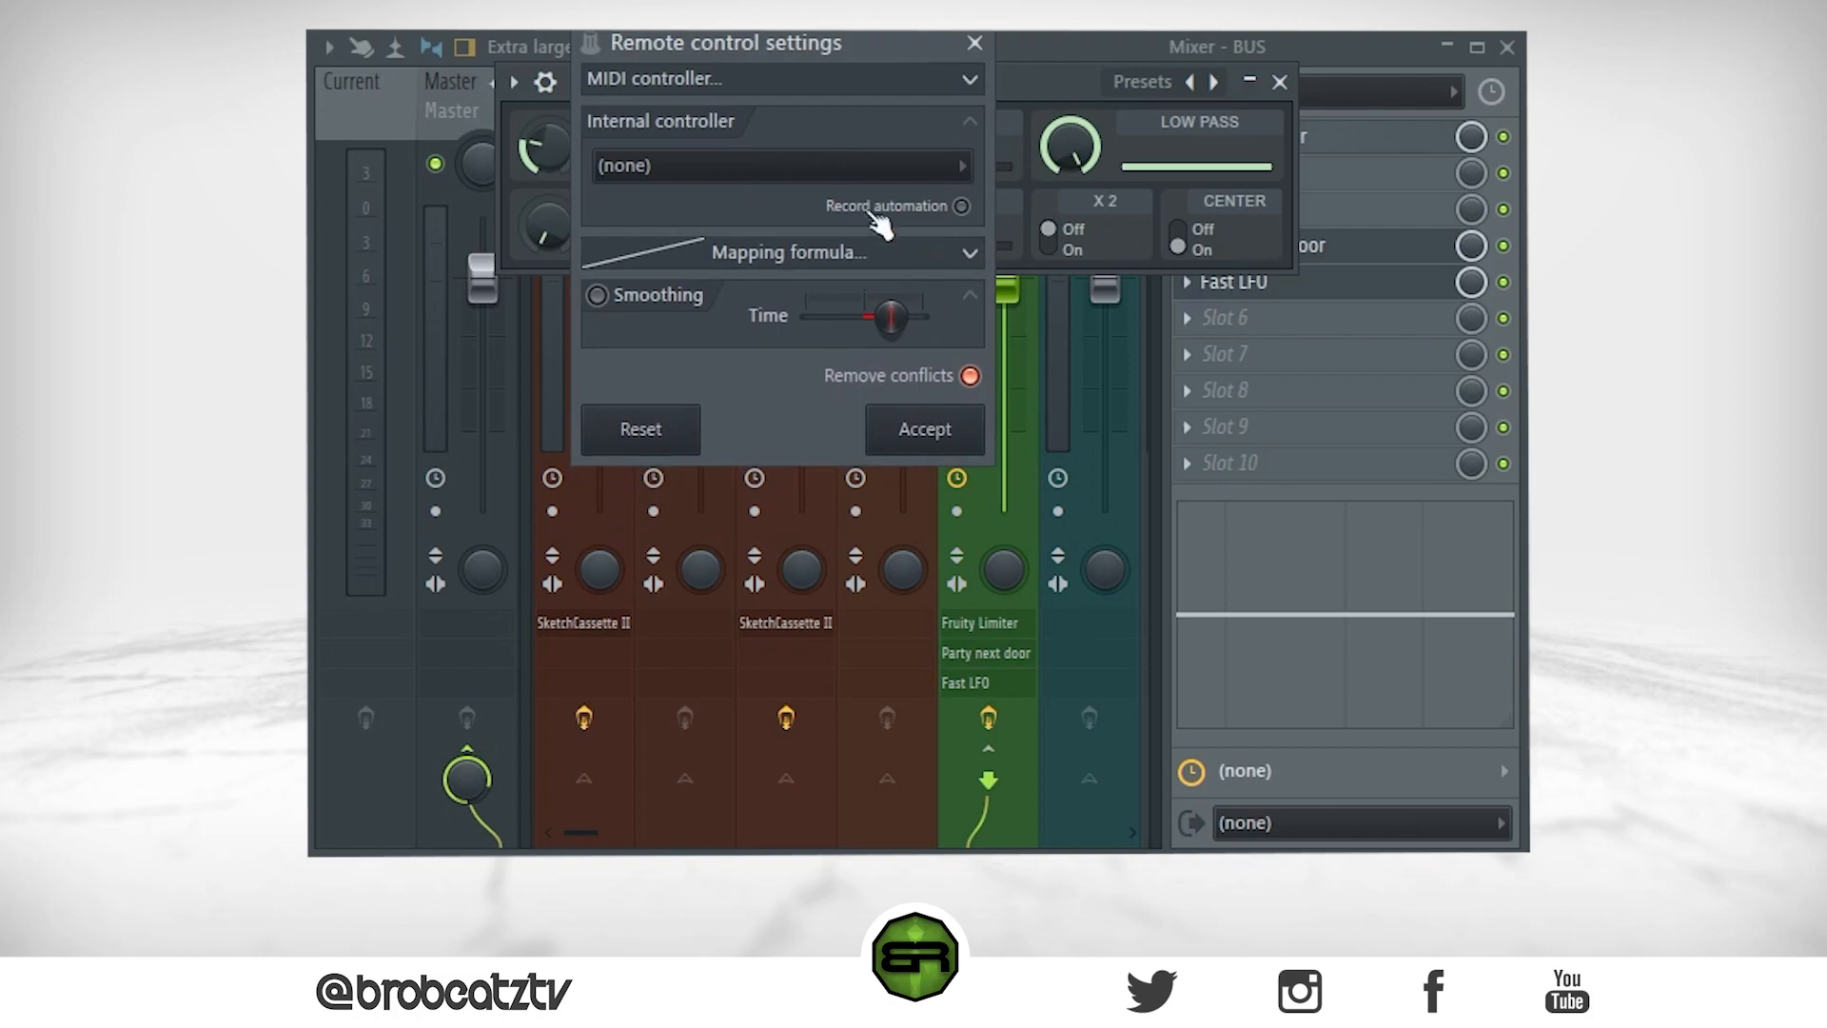
pyautogui.click(693, 164)
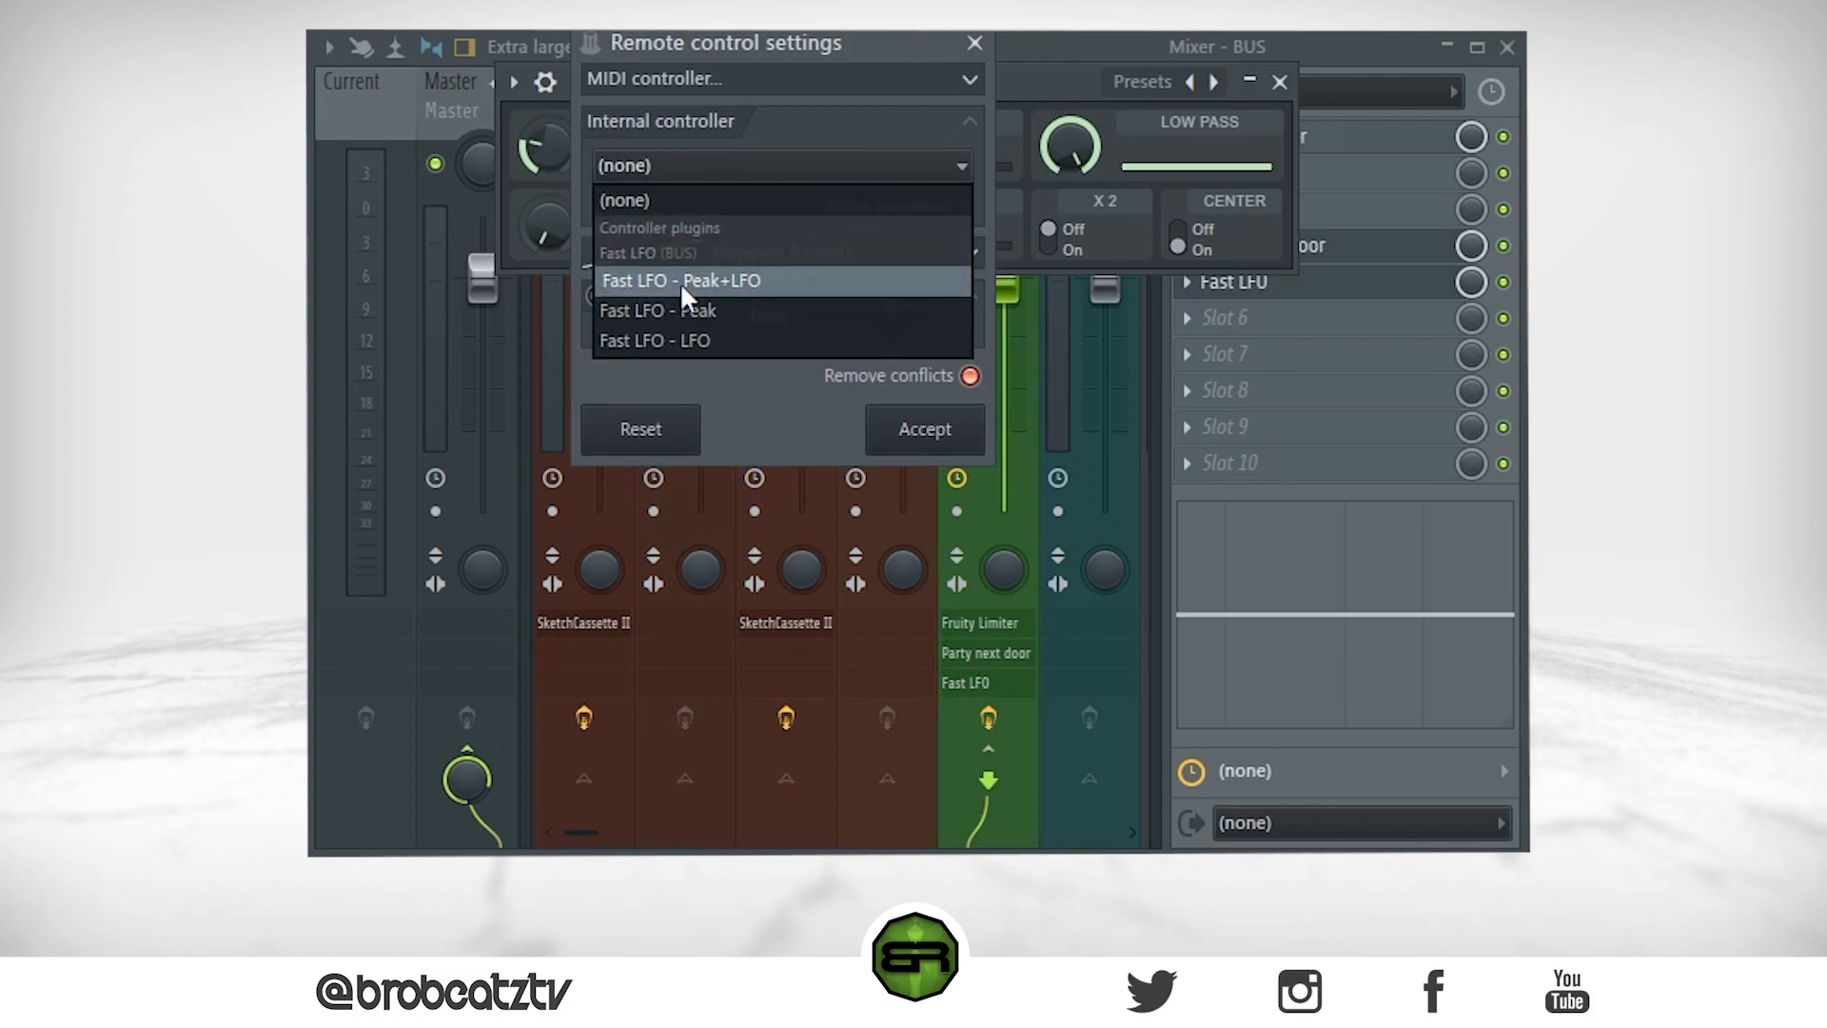
pyautogui.click(712, 283)
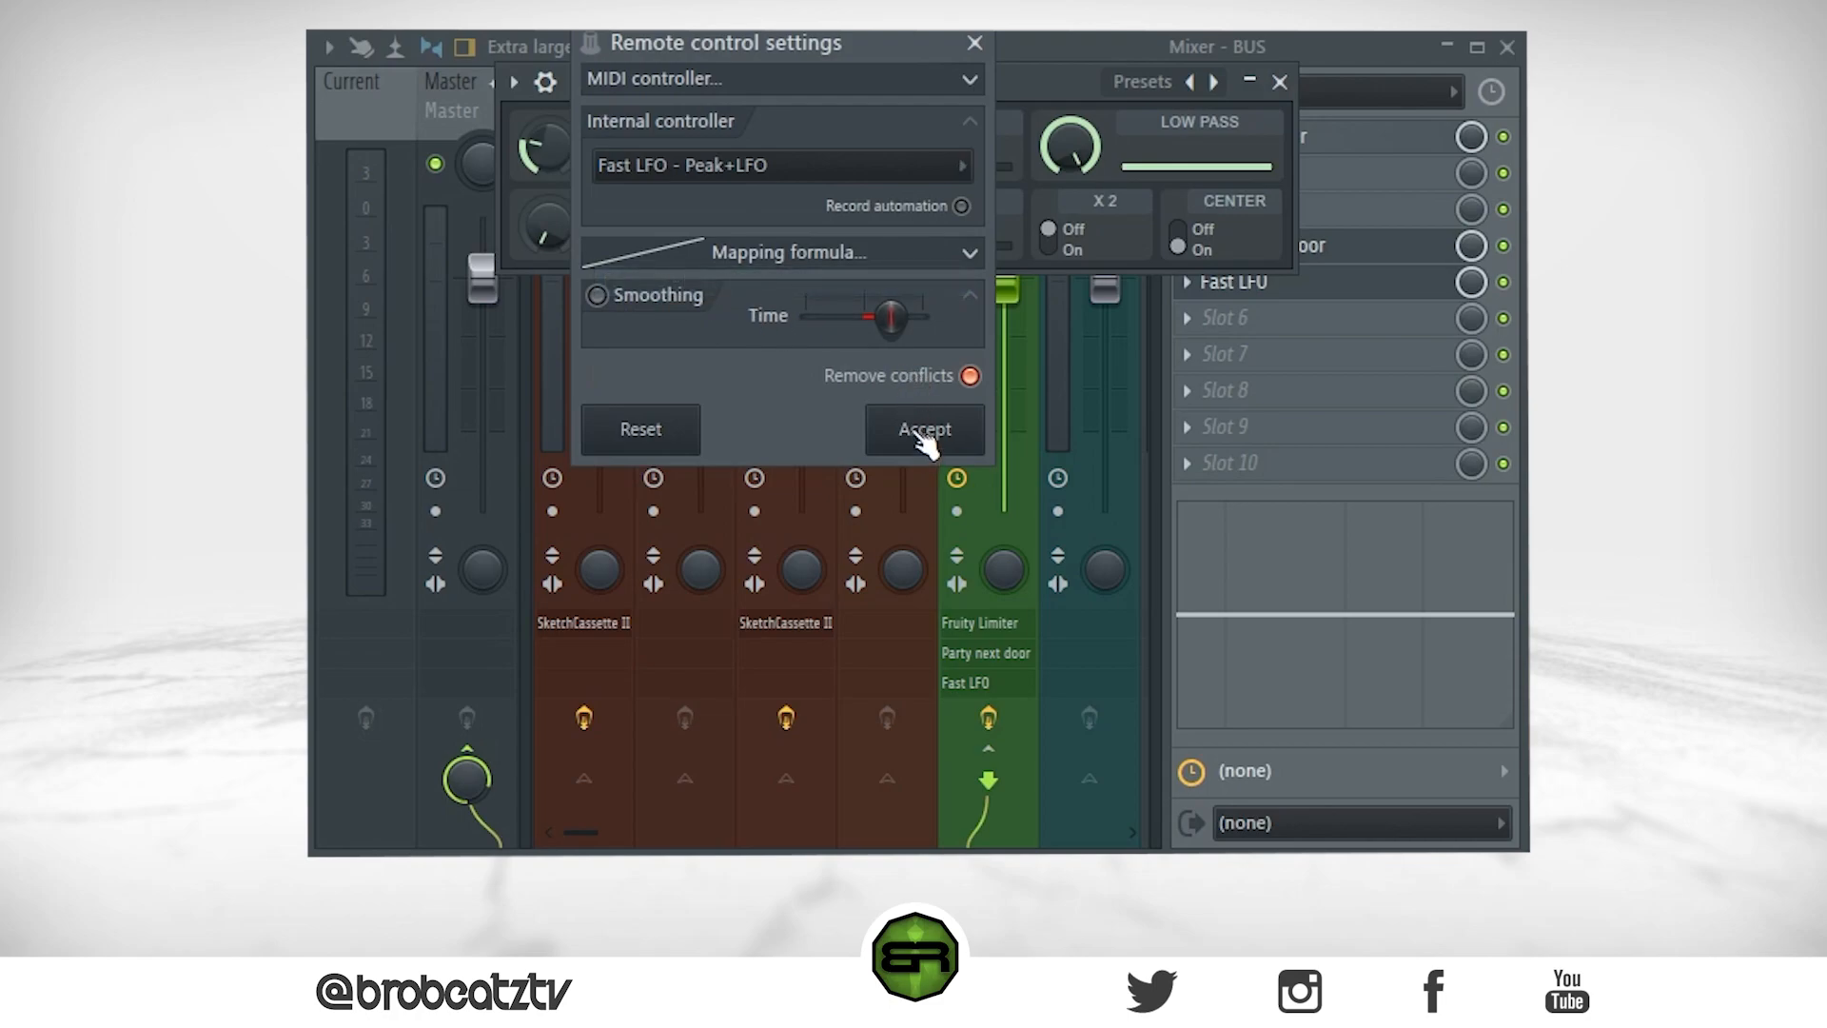
pyautogui.click(925, 431)
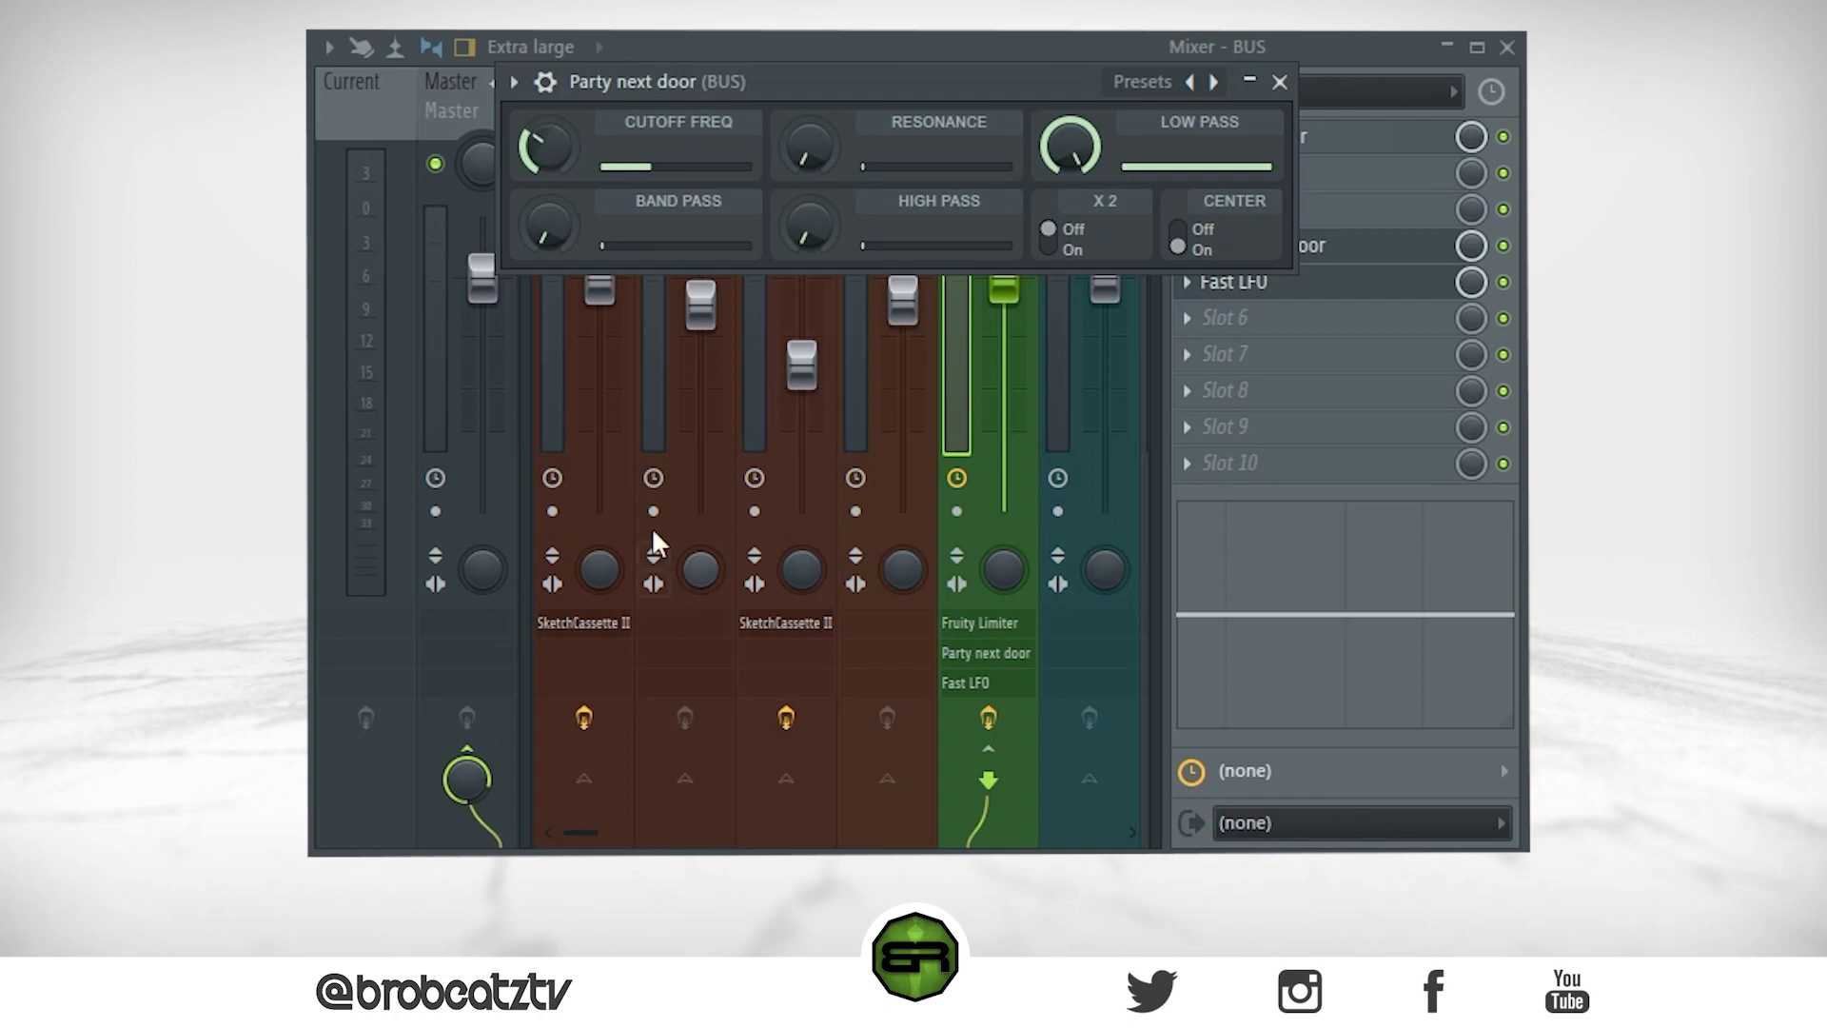
# Step: Compare the linked cutoff on Party next door with the Fast LFO curve, and place the Fast LFO window clear of the mixer strips
pyautogui.click(1395, 284)
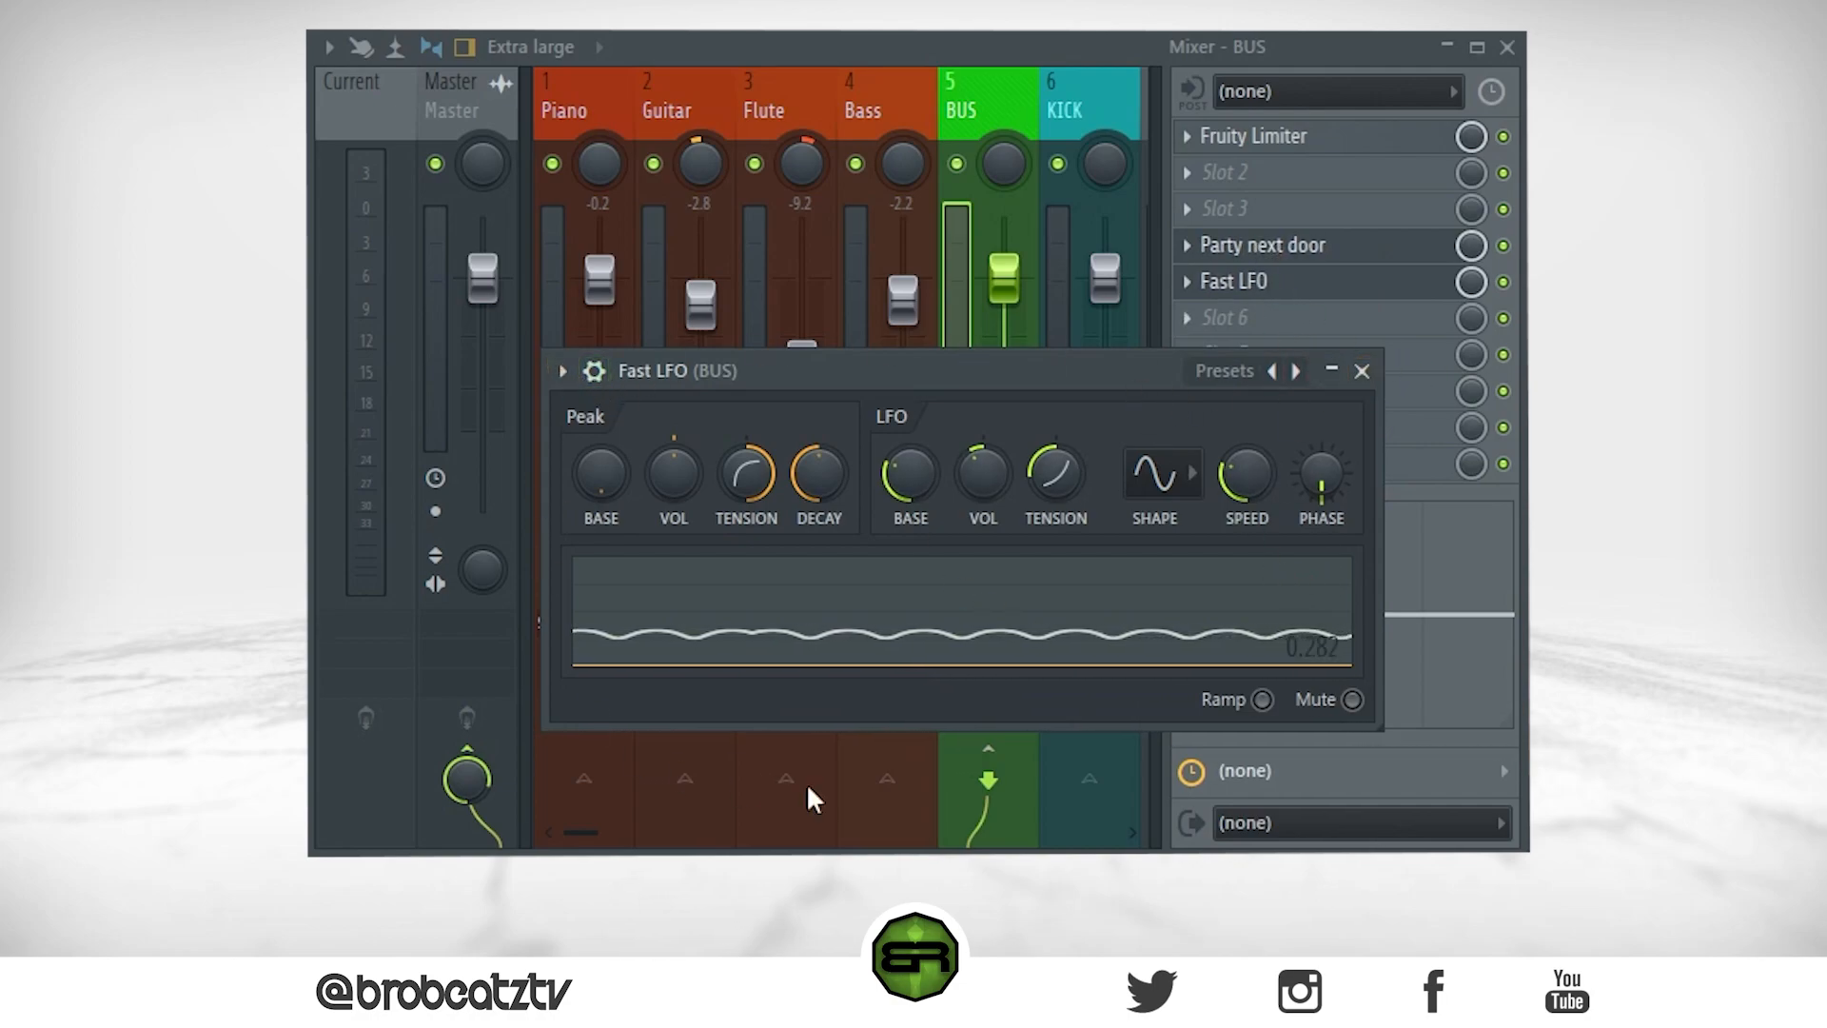
pyautogui.click(1285, 246)
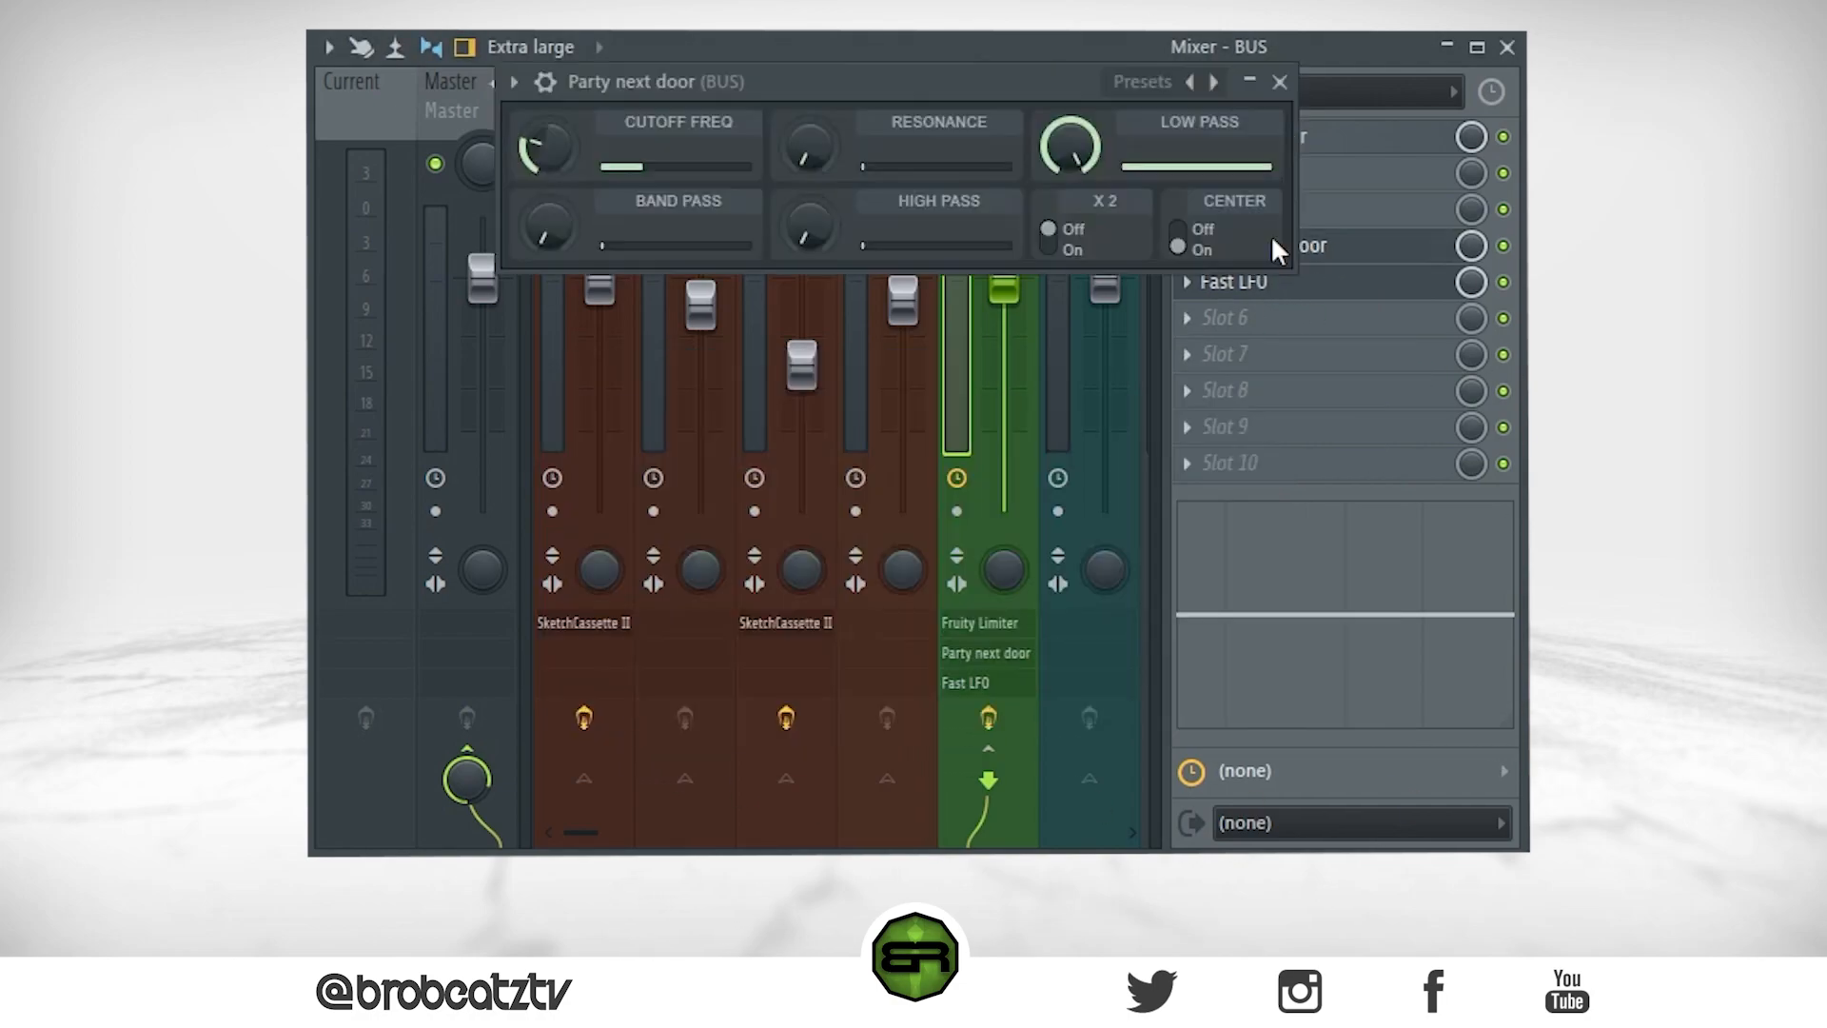
pyautogui.click(1397, 250)
pyautogui.click(1277, 281)
pyautogui.moveTo(1101, 373); pyautogui.dragTo(1393, 298)
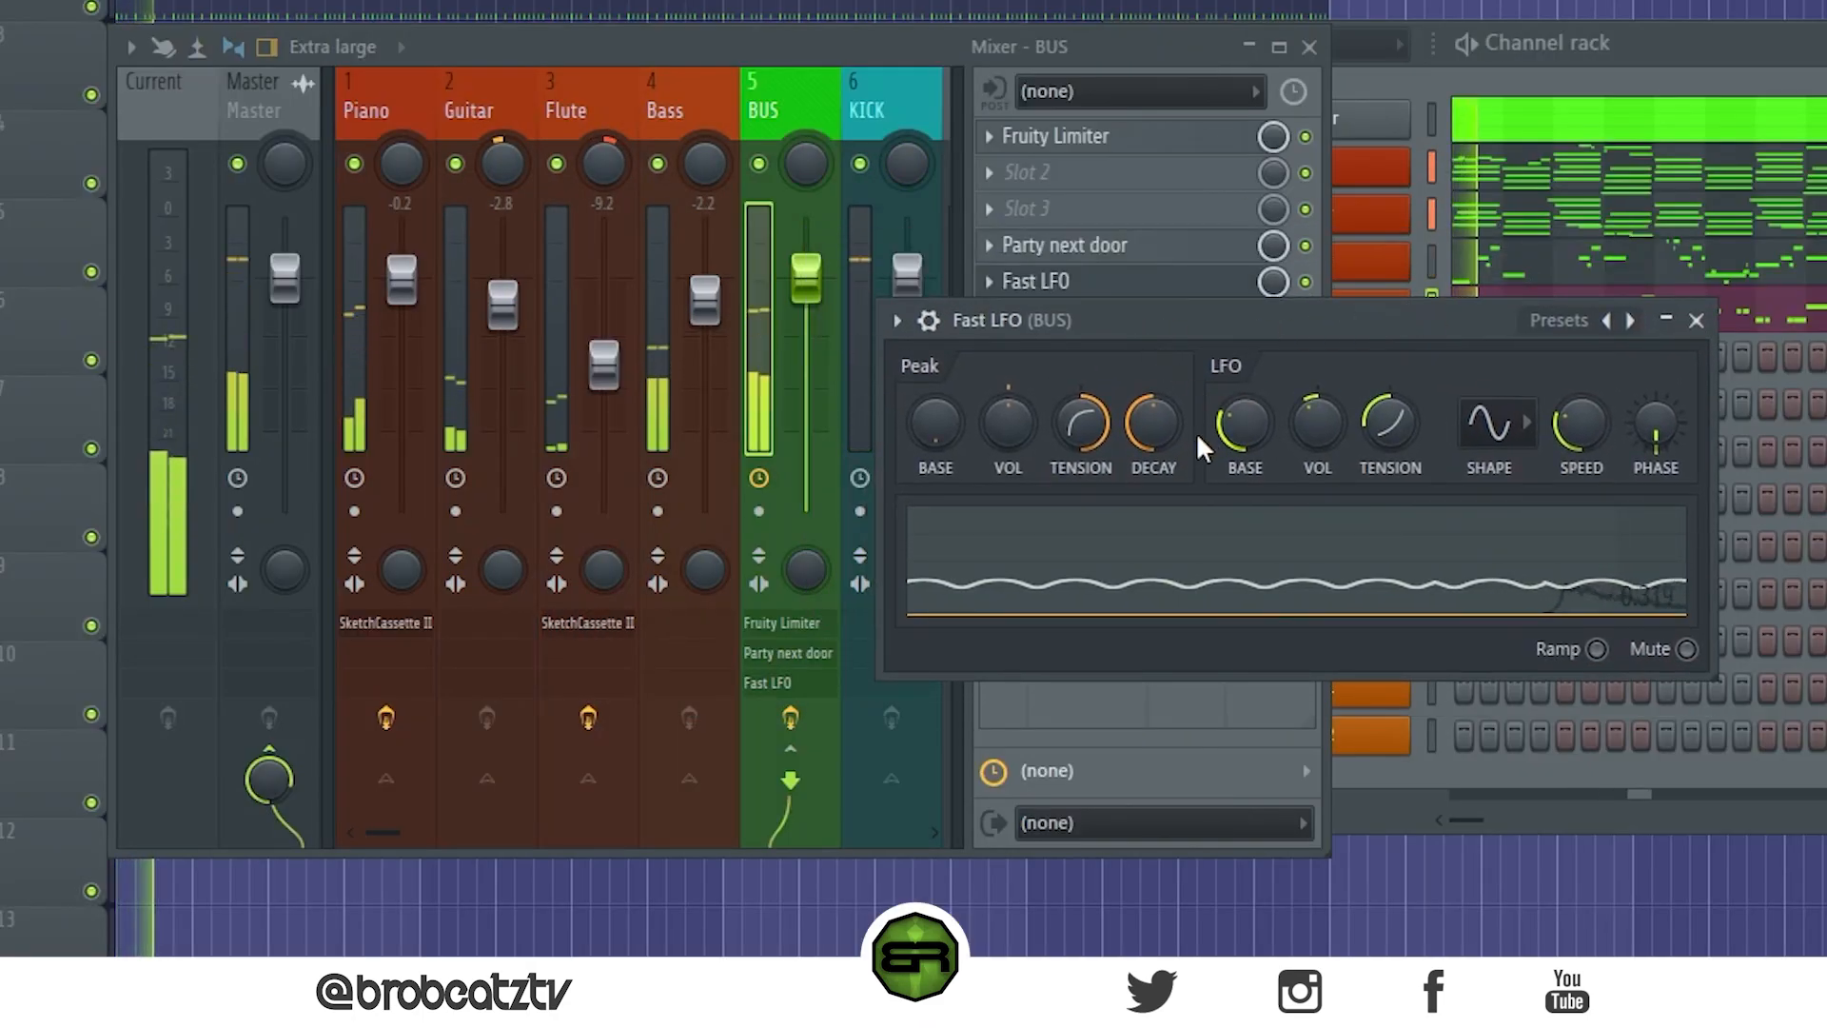
# Step: Try Fast LFO with its LFO base at maximum and a much deeper LFO volume during playback, and bring both back down
pyautogui.moveTo(1240, 429); pyautogui.dragTo(1240, 348)
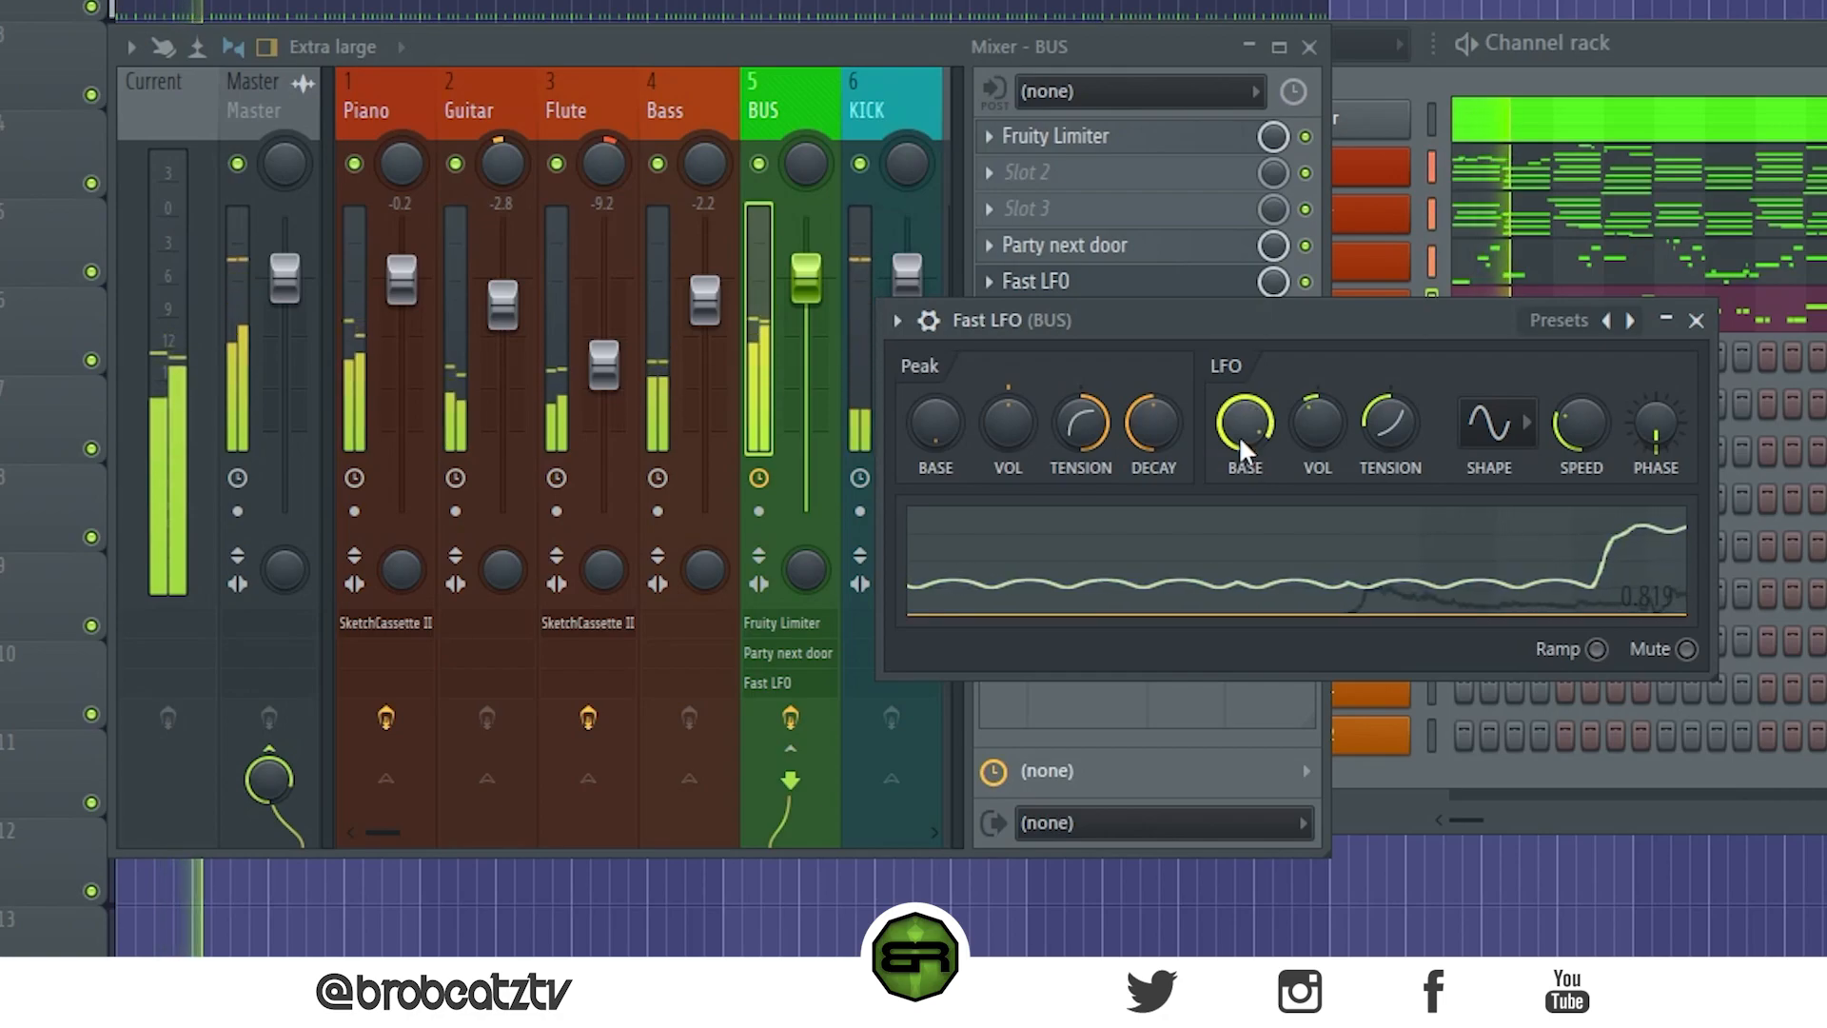
pyautogui.moveTo(1317, 426); pyautogui.dragTo(1317, 466)
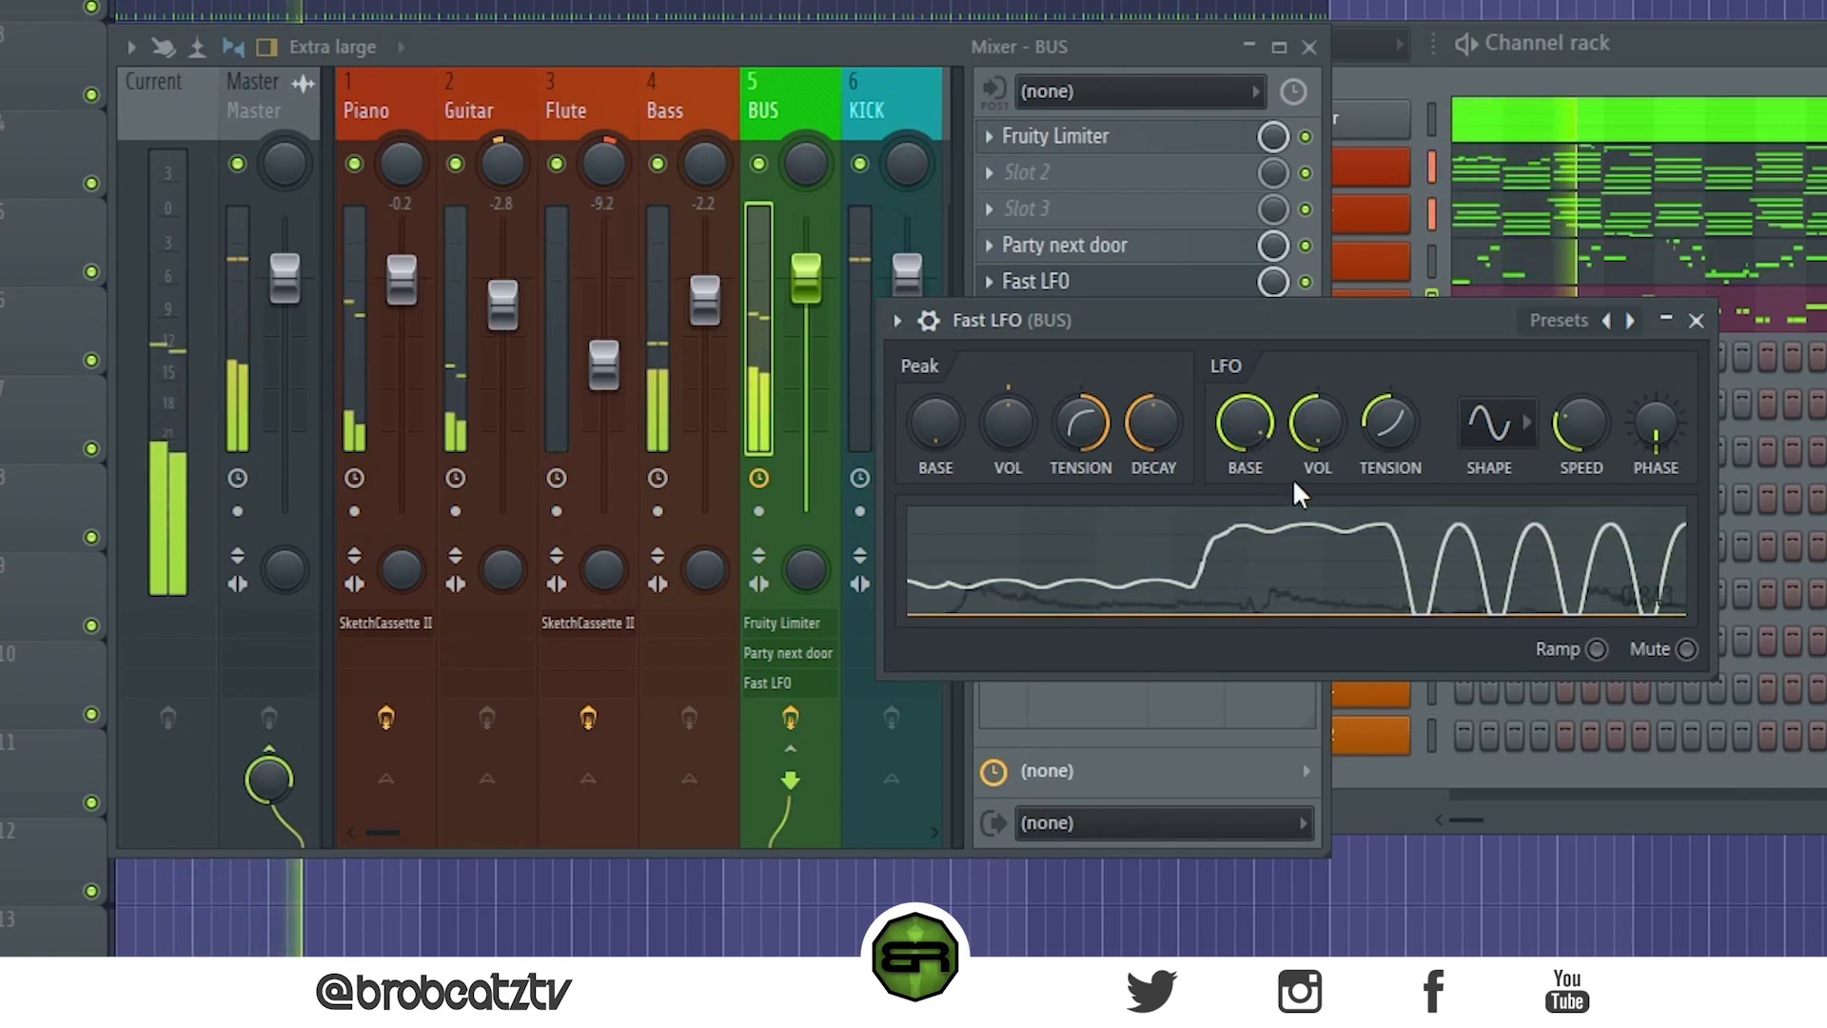
pyautogui.moveTo(1317, 436)
pyautogui.mouseDown()
pyautogui.moveTo(1316, 421)
pyautogui.moveTo(1247, 451)
pyautogui.mouseUp()
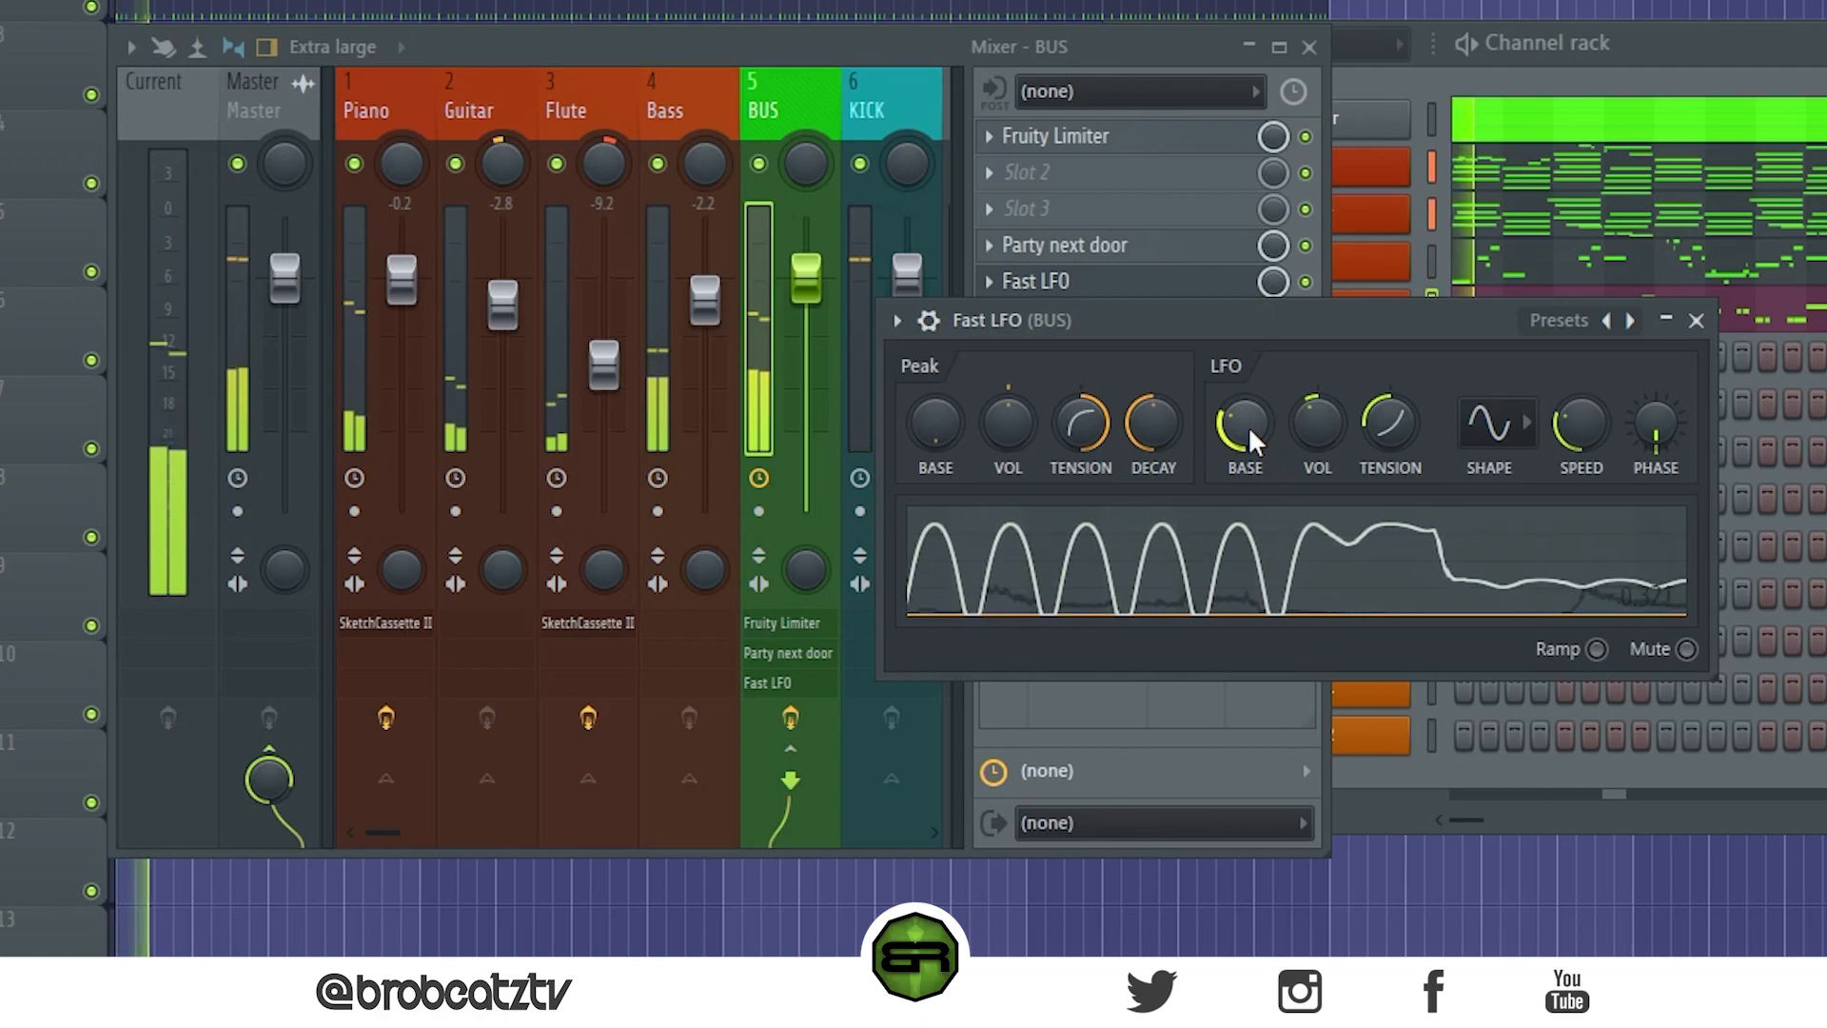
# Step: Raise Fast LFO's LFO base slightly, stop playback and close the controller
pyautogui.moveTo(1248, 425); pyautogui.dragTo(1248, 412)
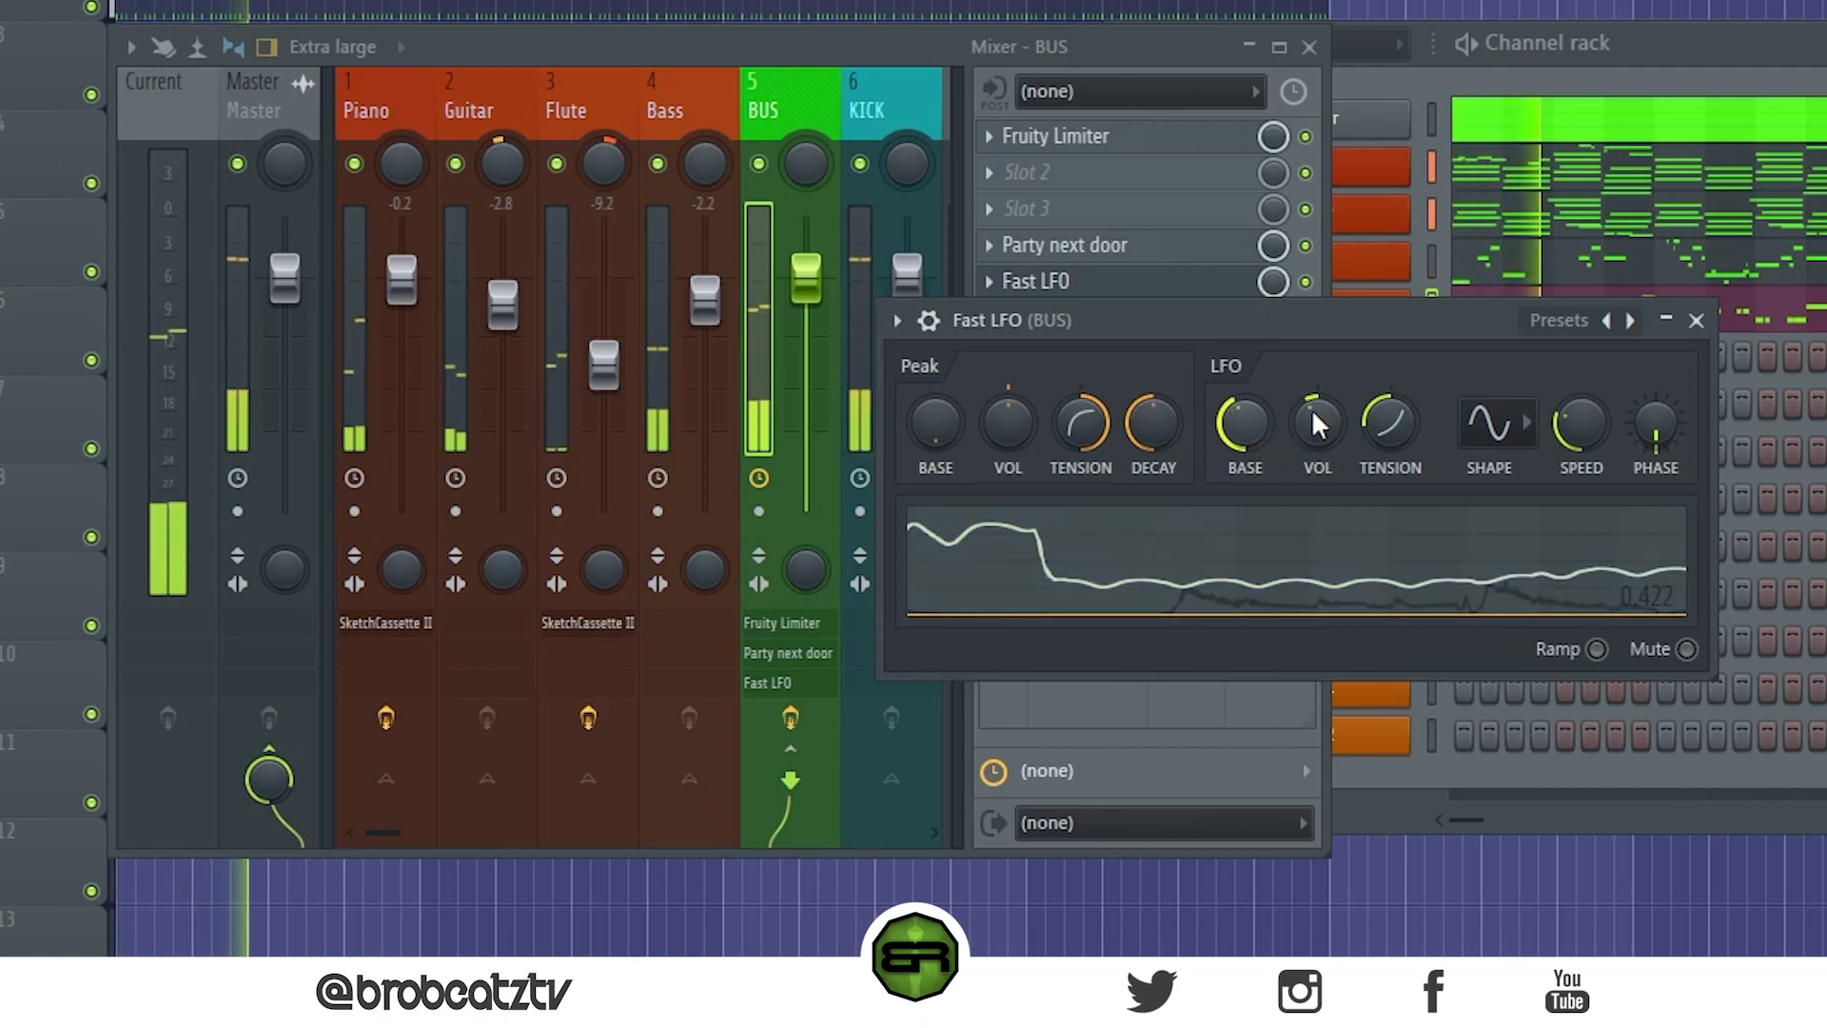
pyautogui.press('space')
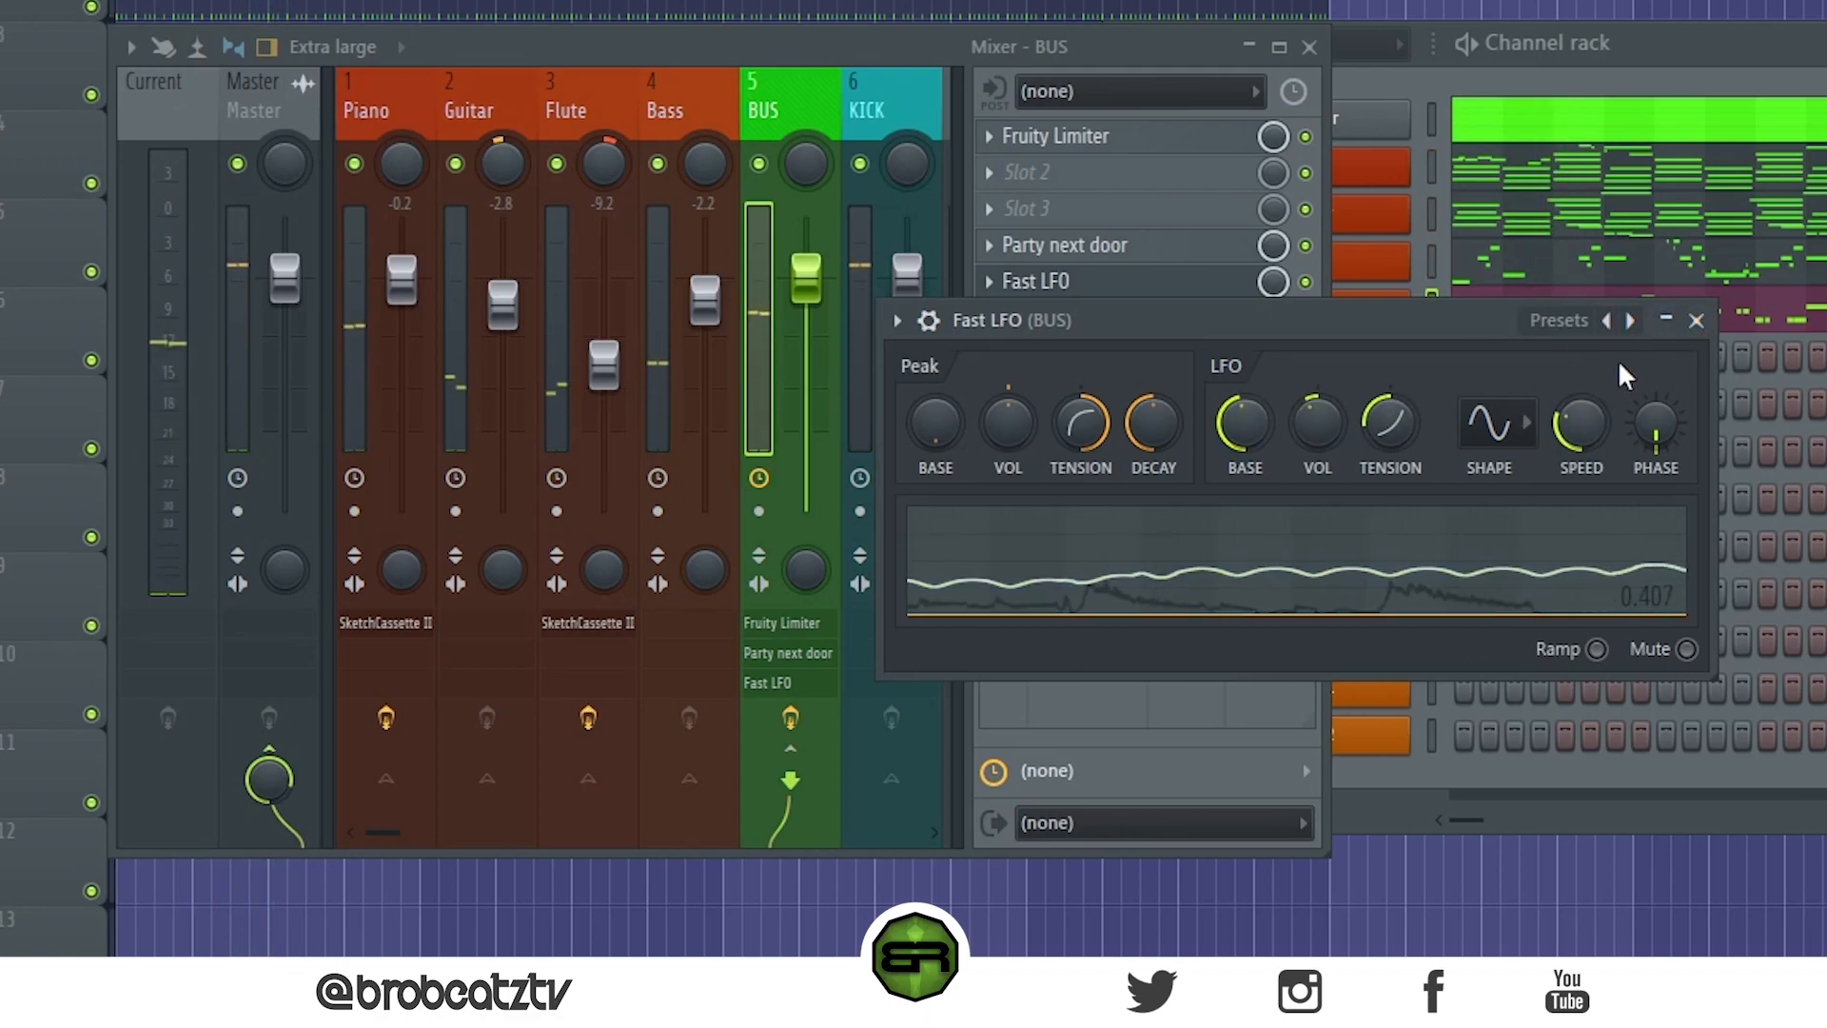
pyautogui.click(1696, 320)
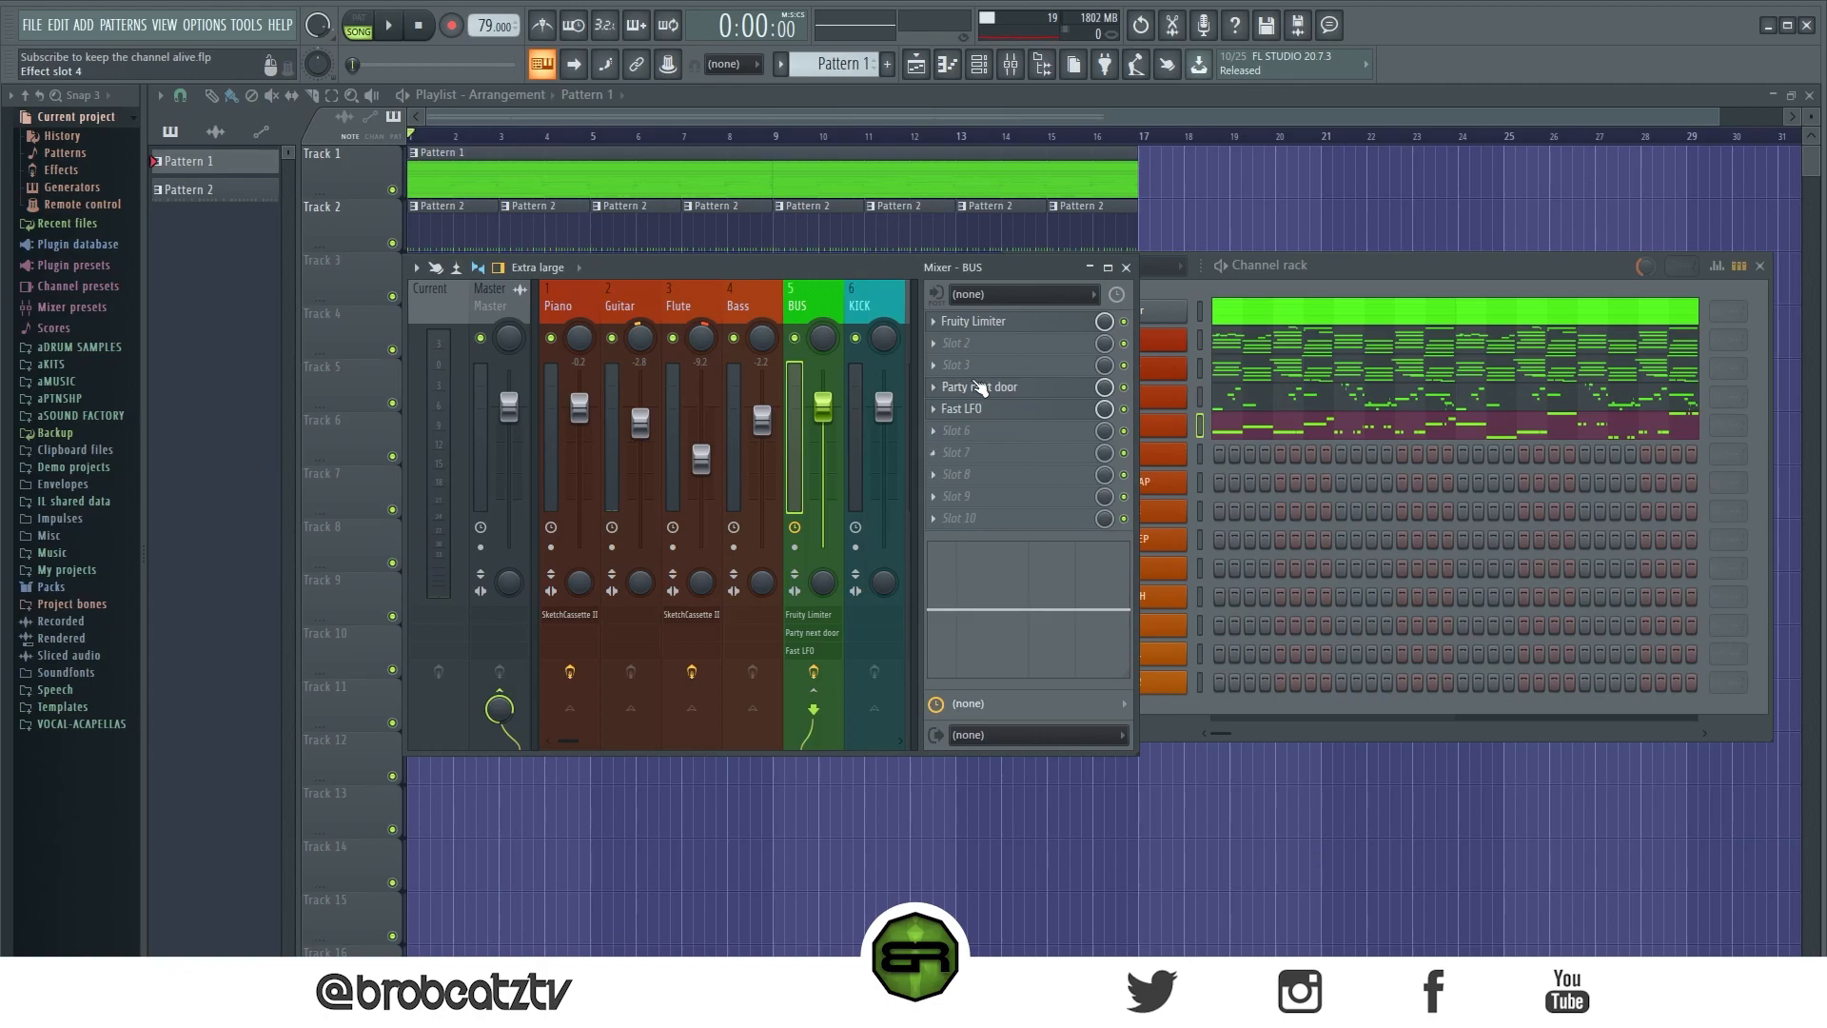
# Step: Reposition the channel rack over the playlist, clear the floating windows and play the full arrangement
pyautogui.click(868, 342)
pyautogui.click(1301, 268)
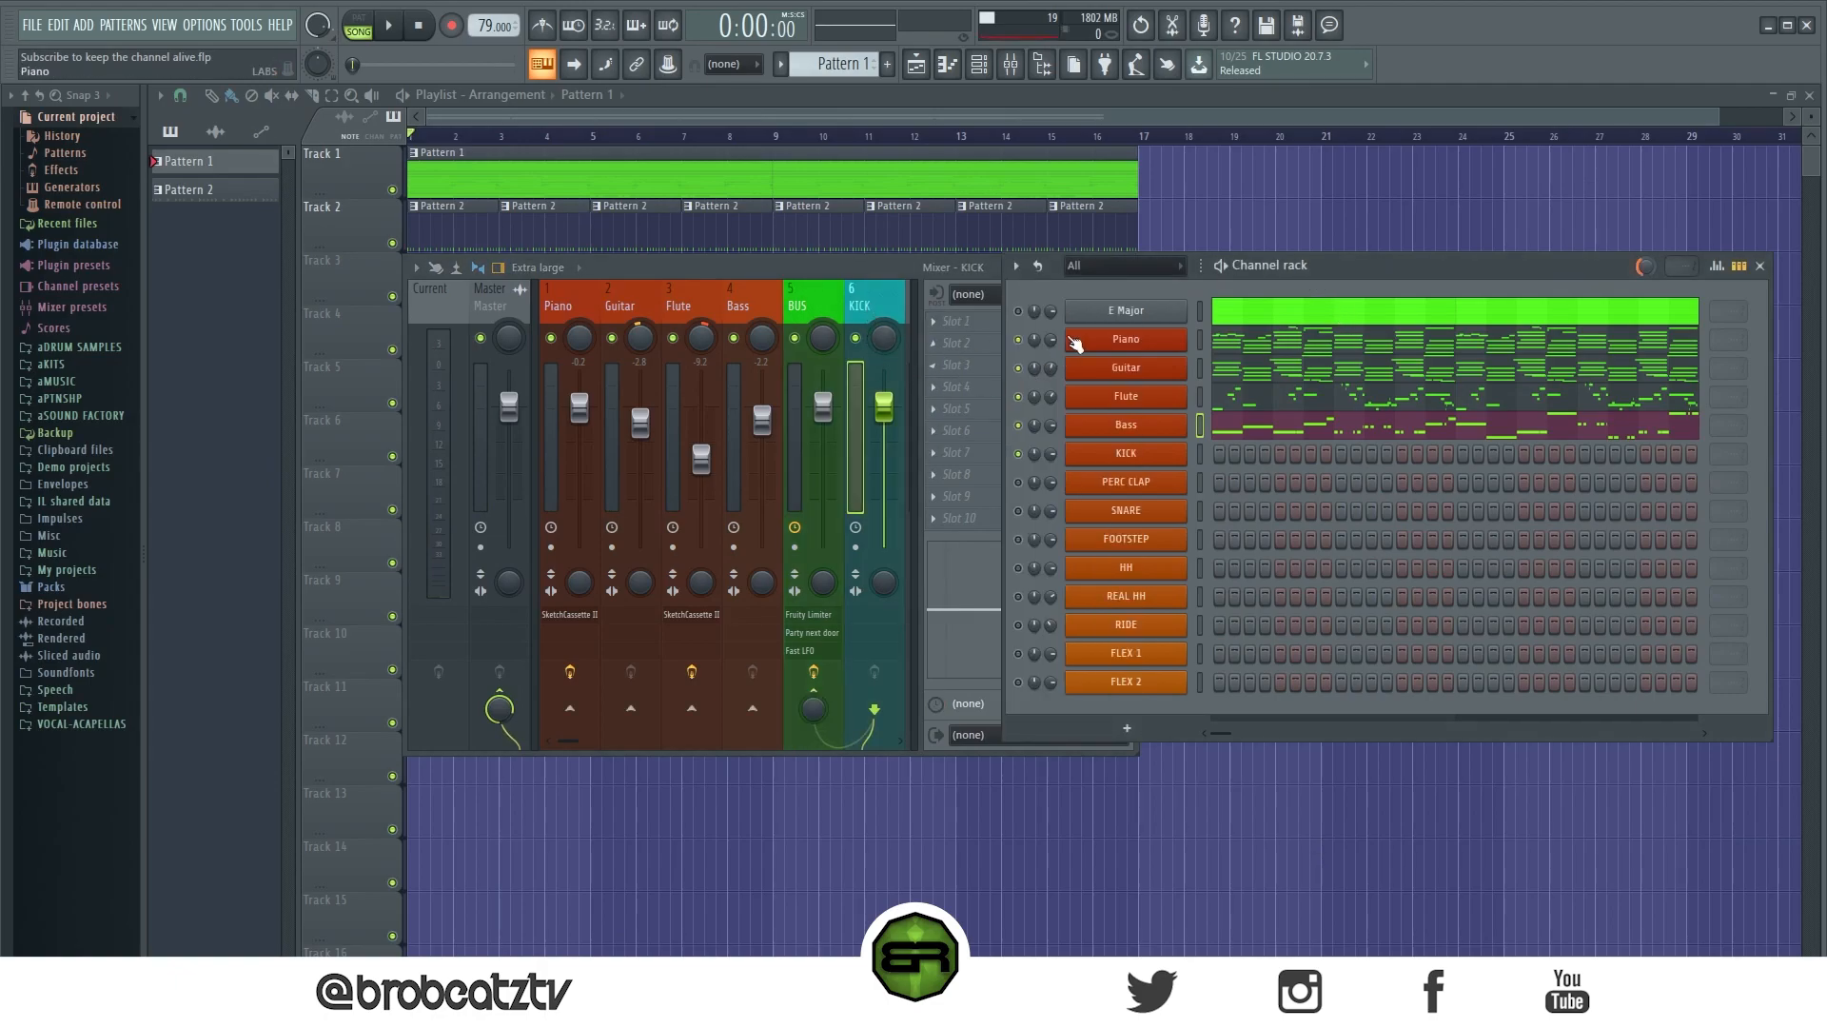
pyautogui.moveTo(1268, 271); pyautogui.dragTo(701, 255)
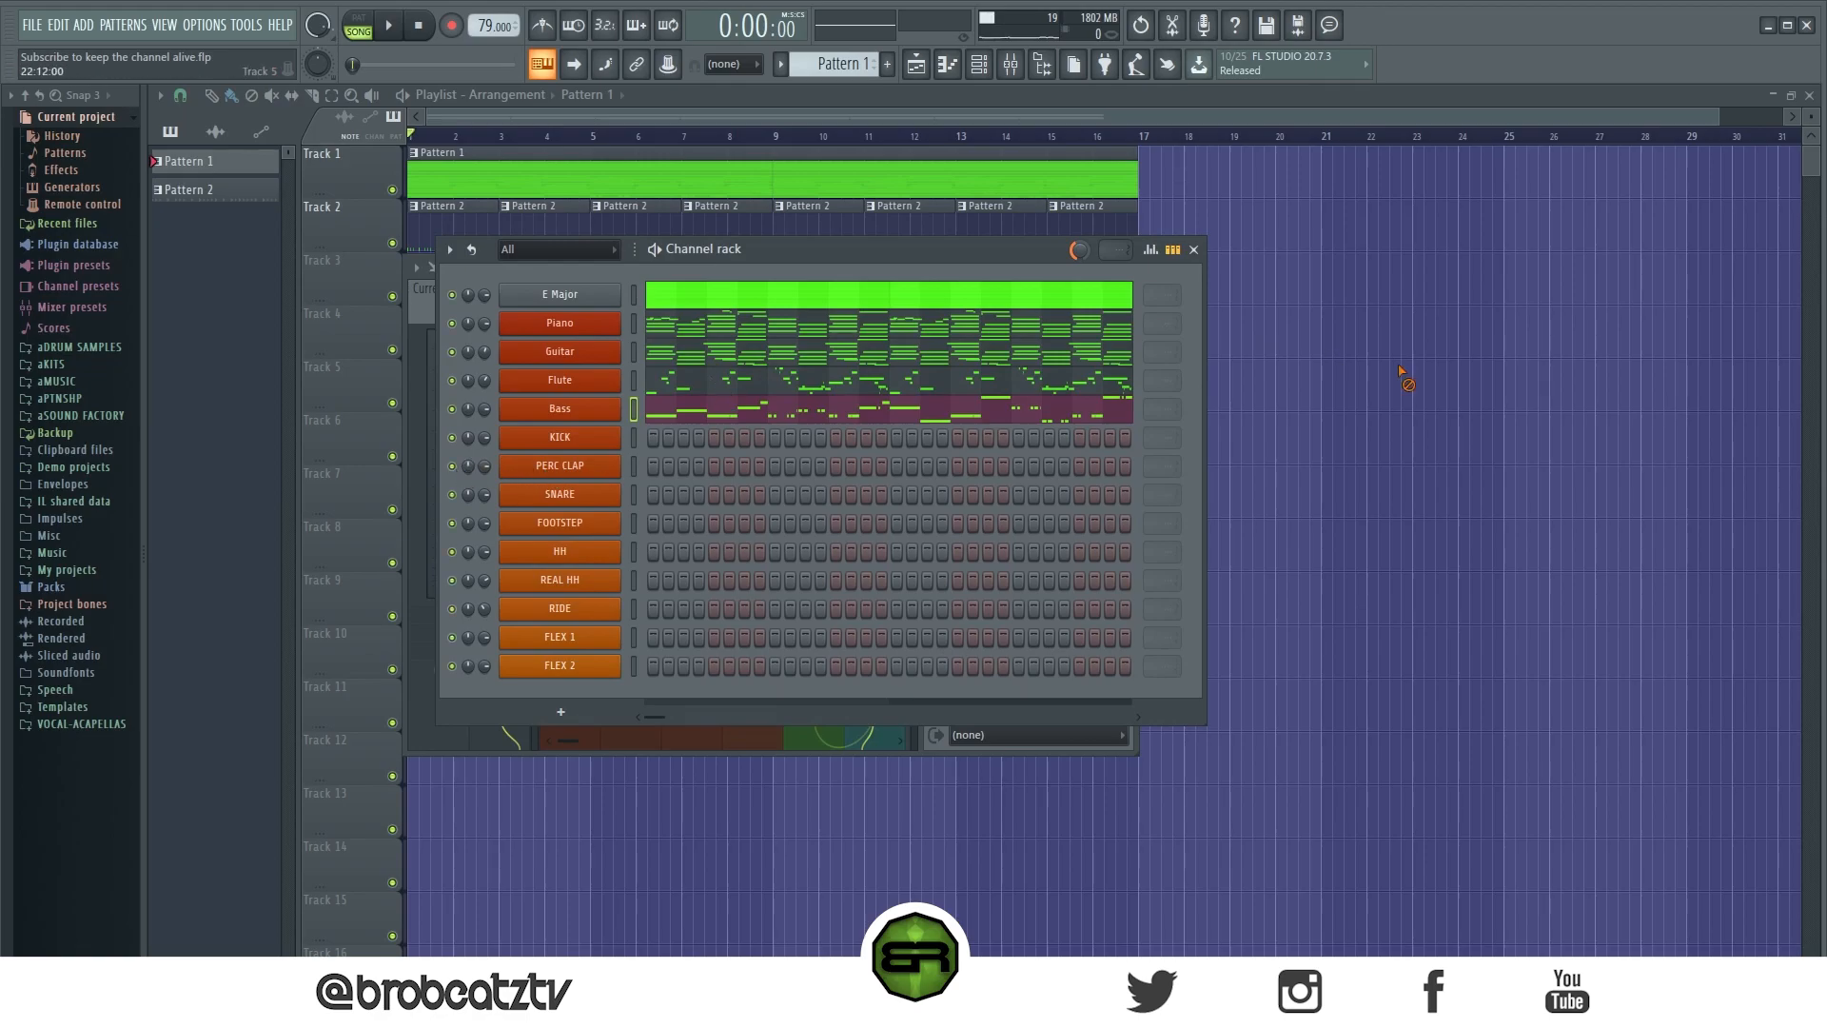
pyautogui.press('F12')
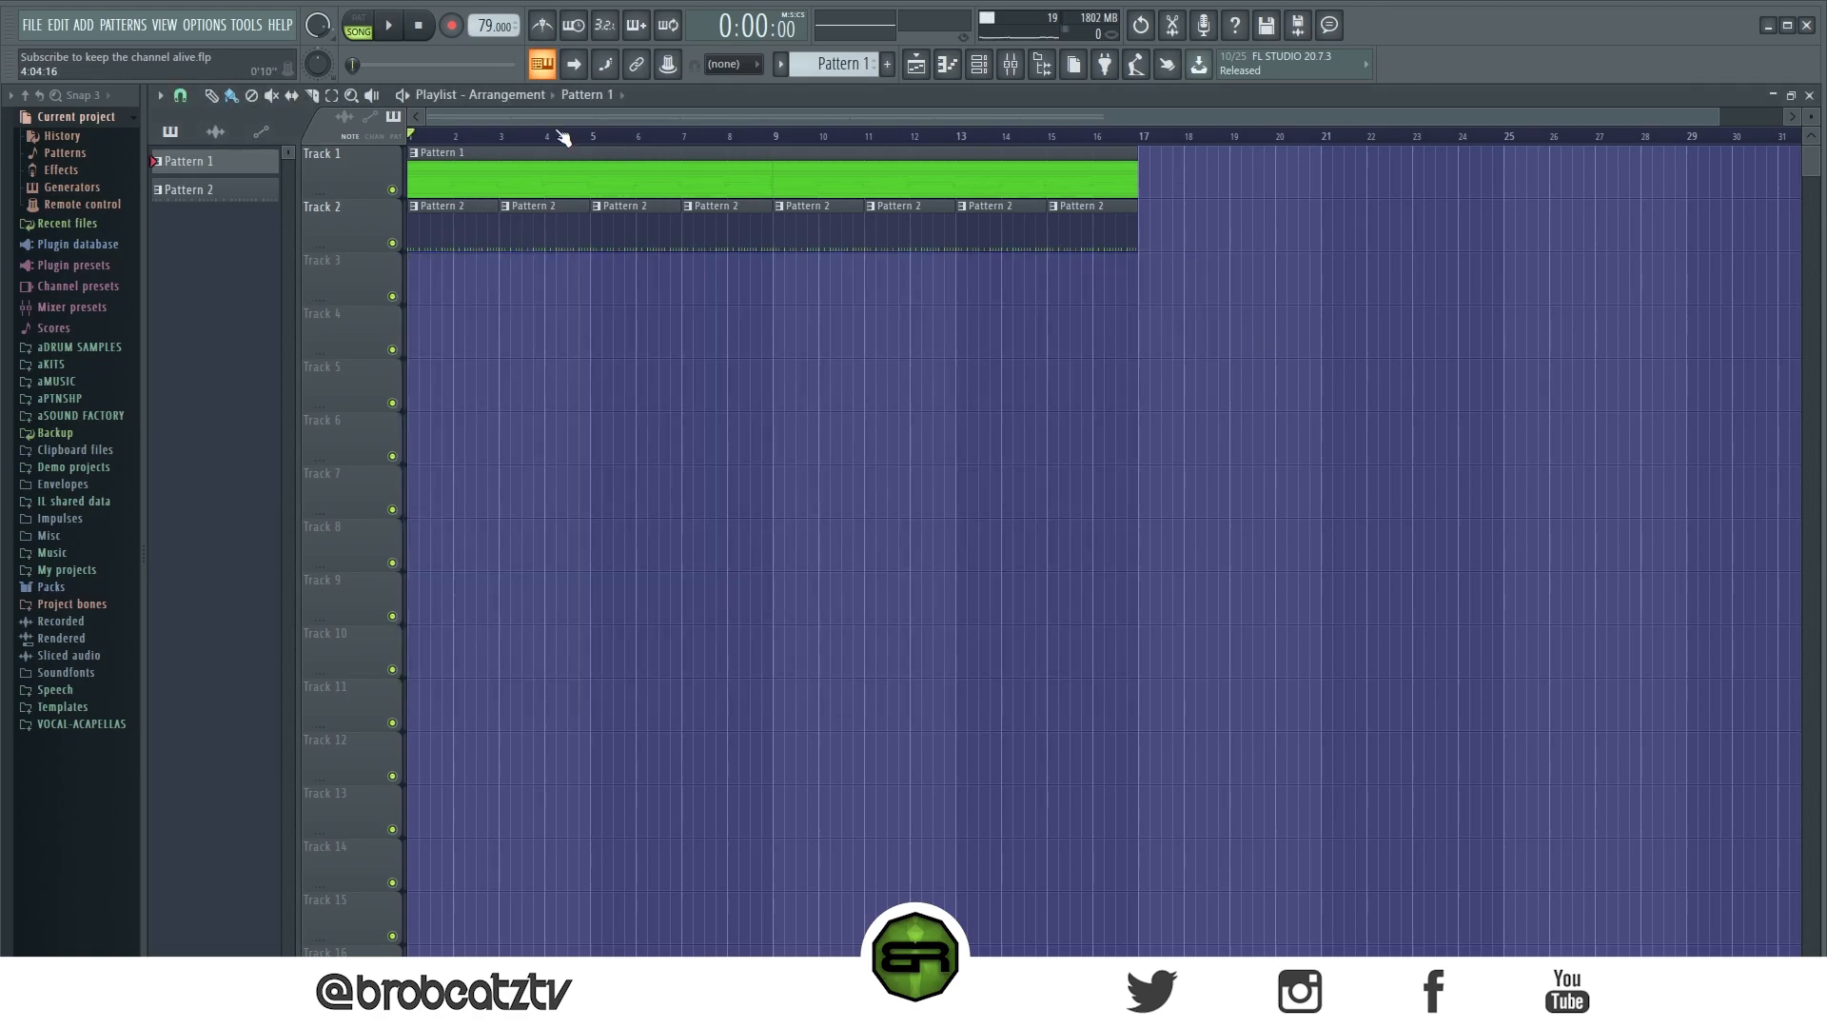
pyautogui.click(990, 73)
pyautogui.click(990, 74)
pyautogui.press('space')
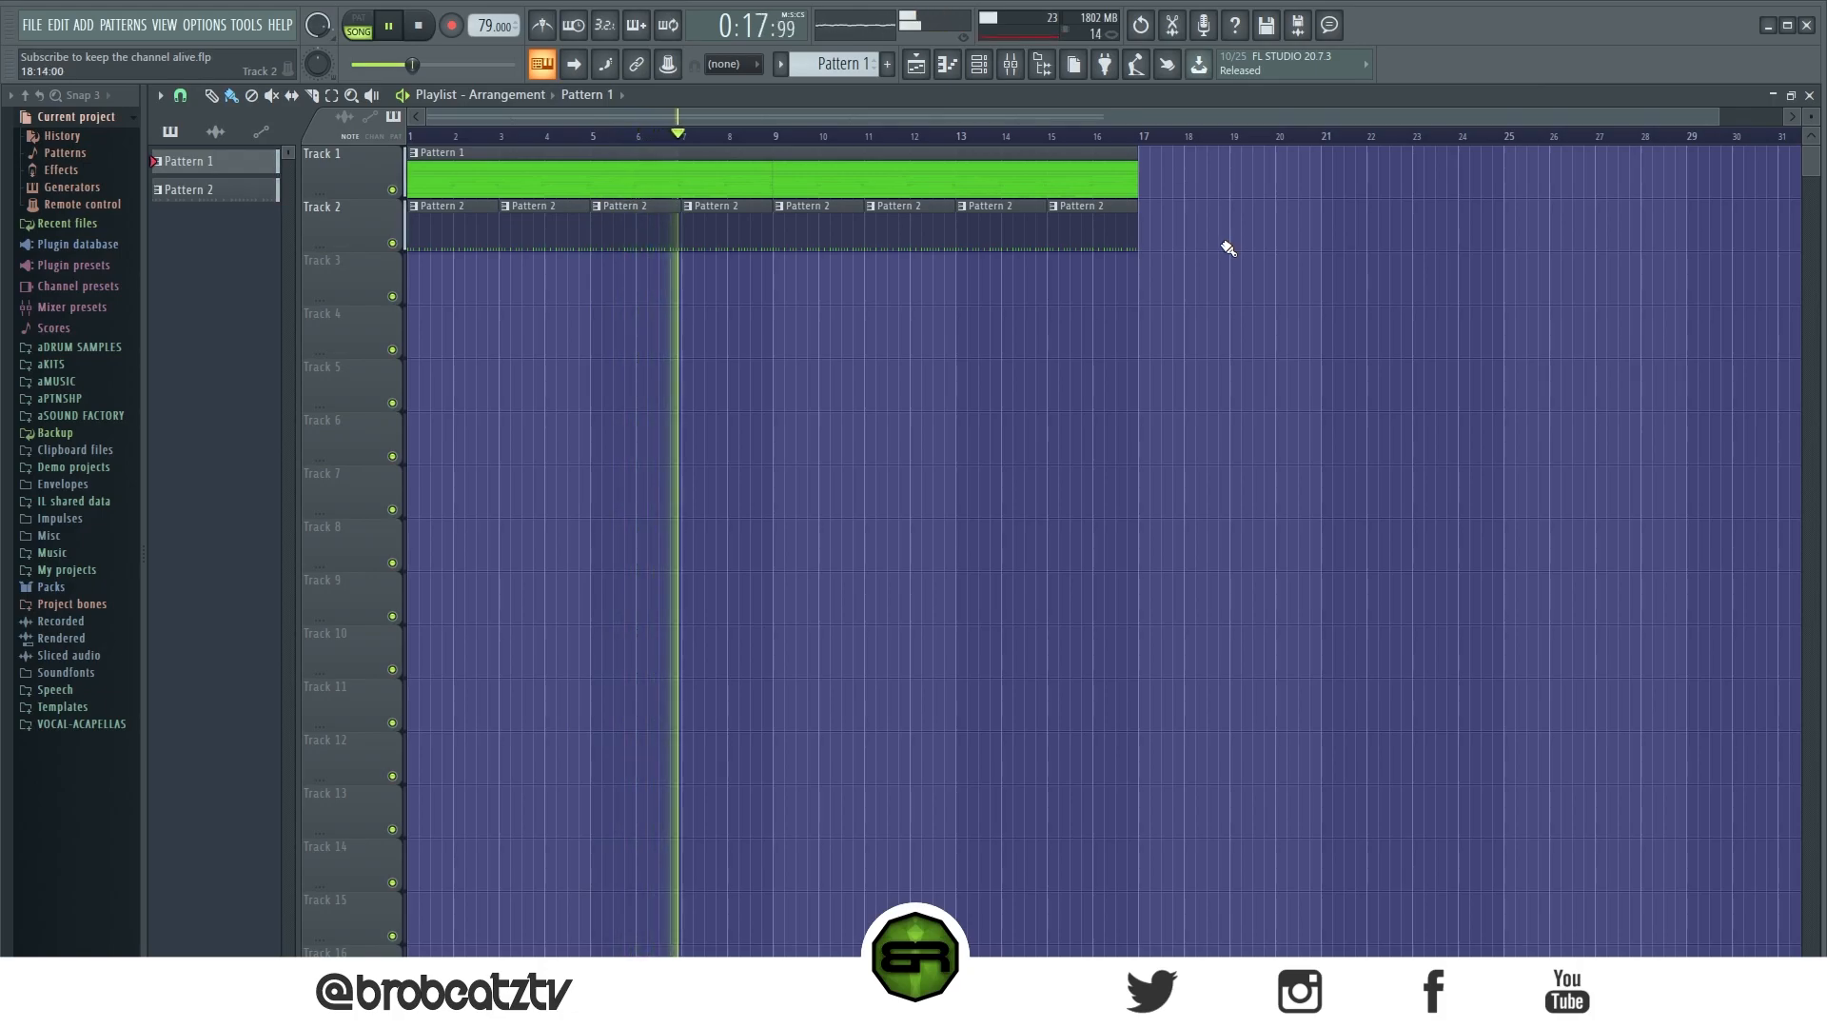
# Step: Add KICK hits on steps 7 and 11 of Pattern 2 and check the kick notes in the piano roll
pyautogui.click(979, 63)
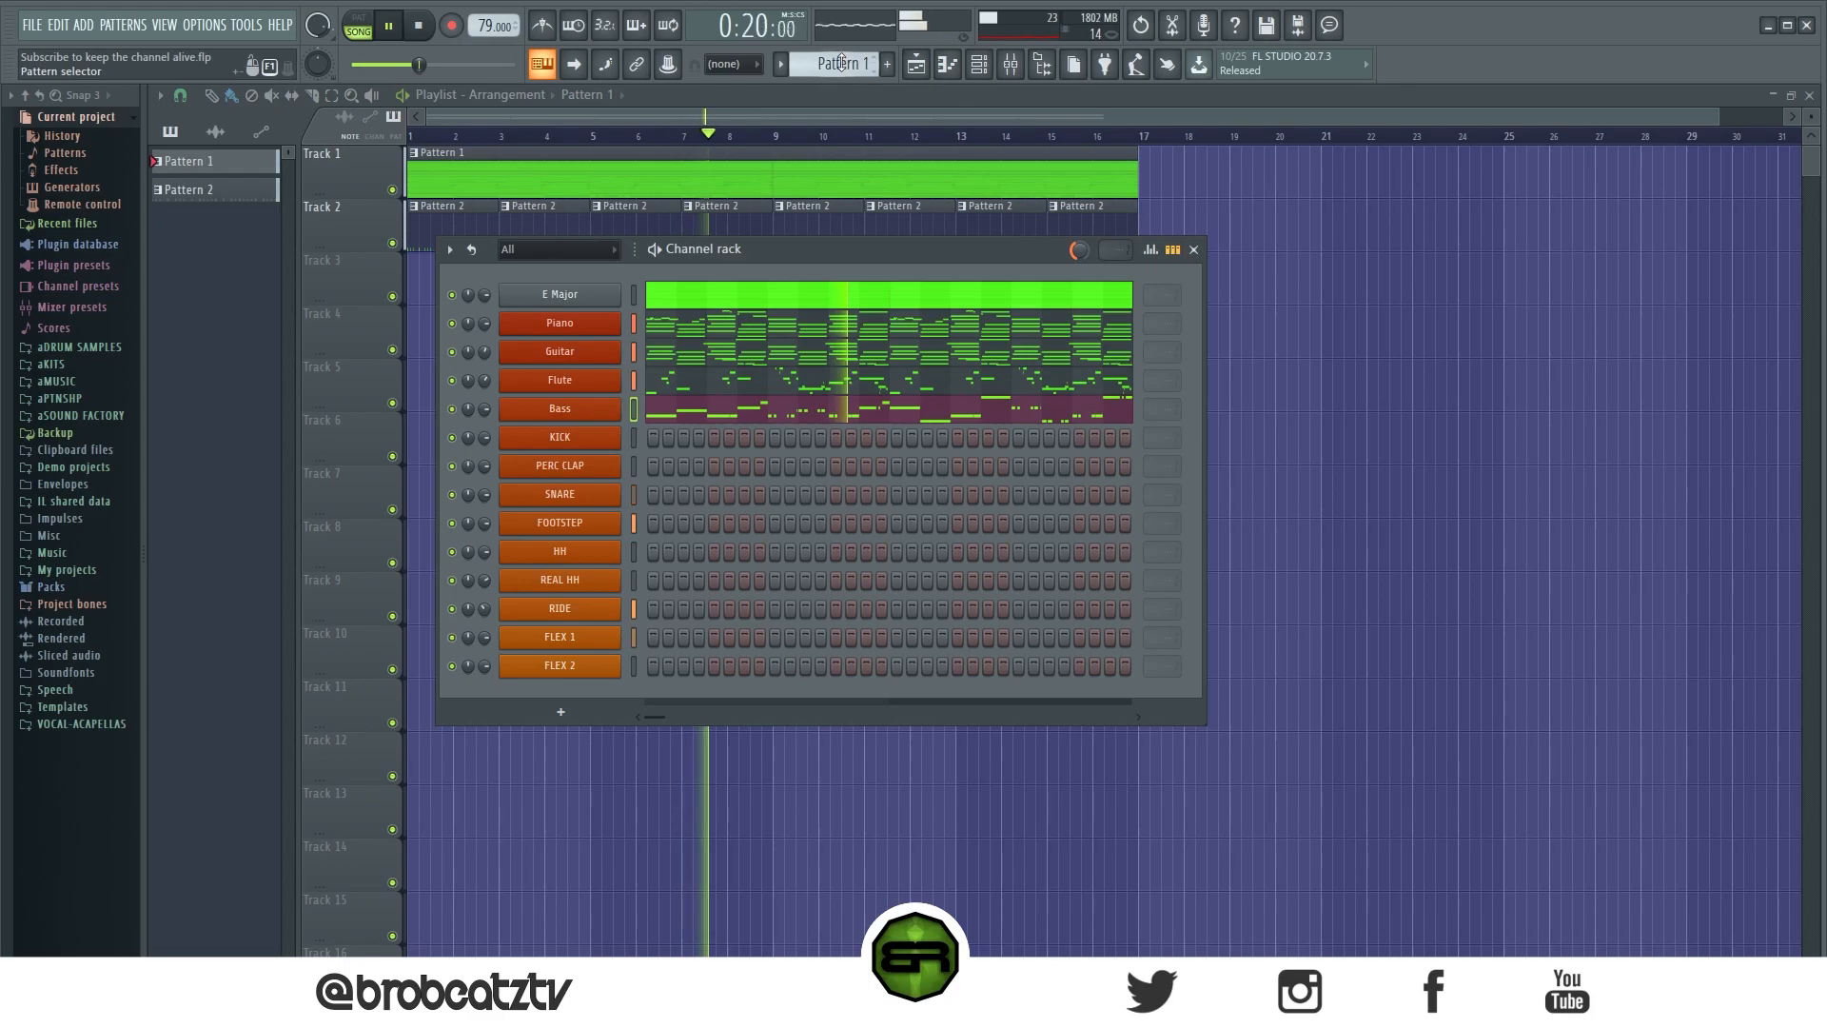
pyautogui.scroll(1, 842, 62)
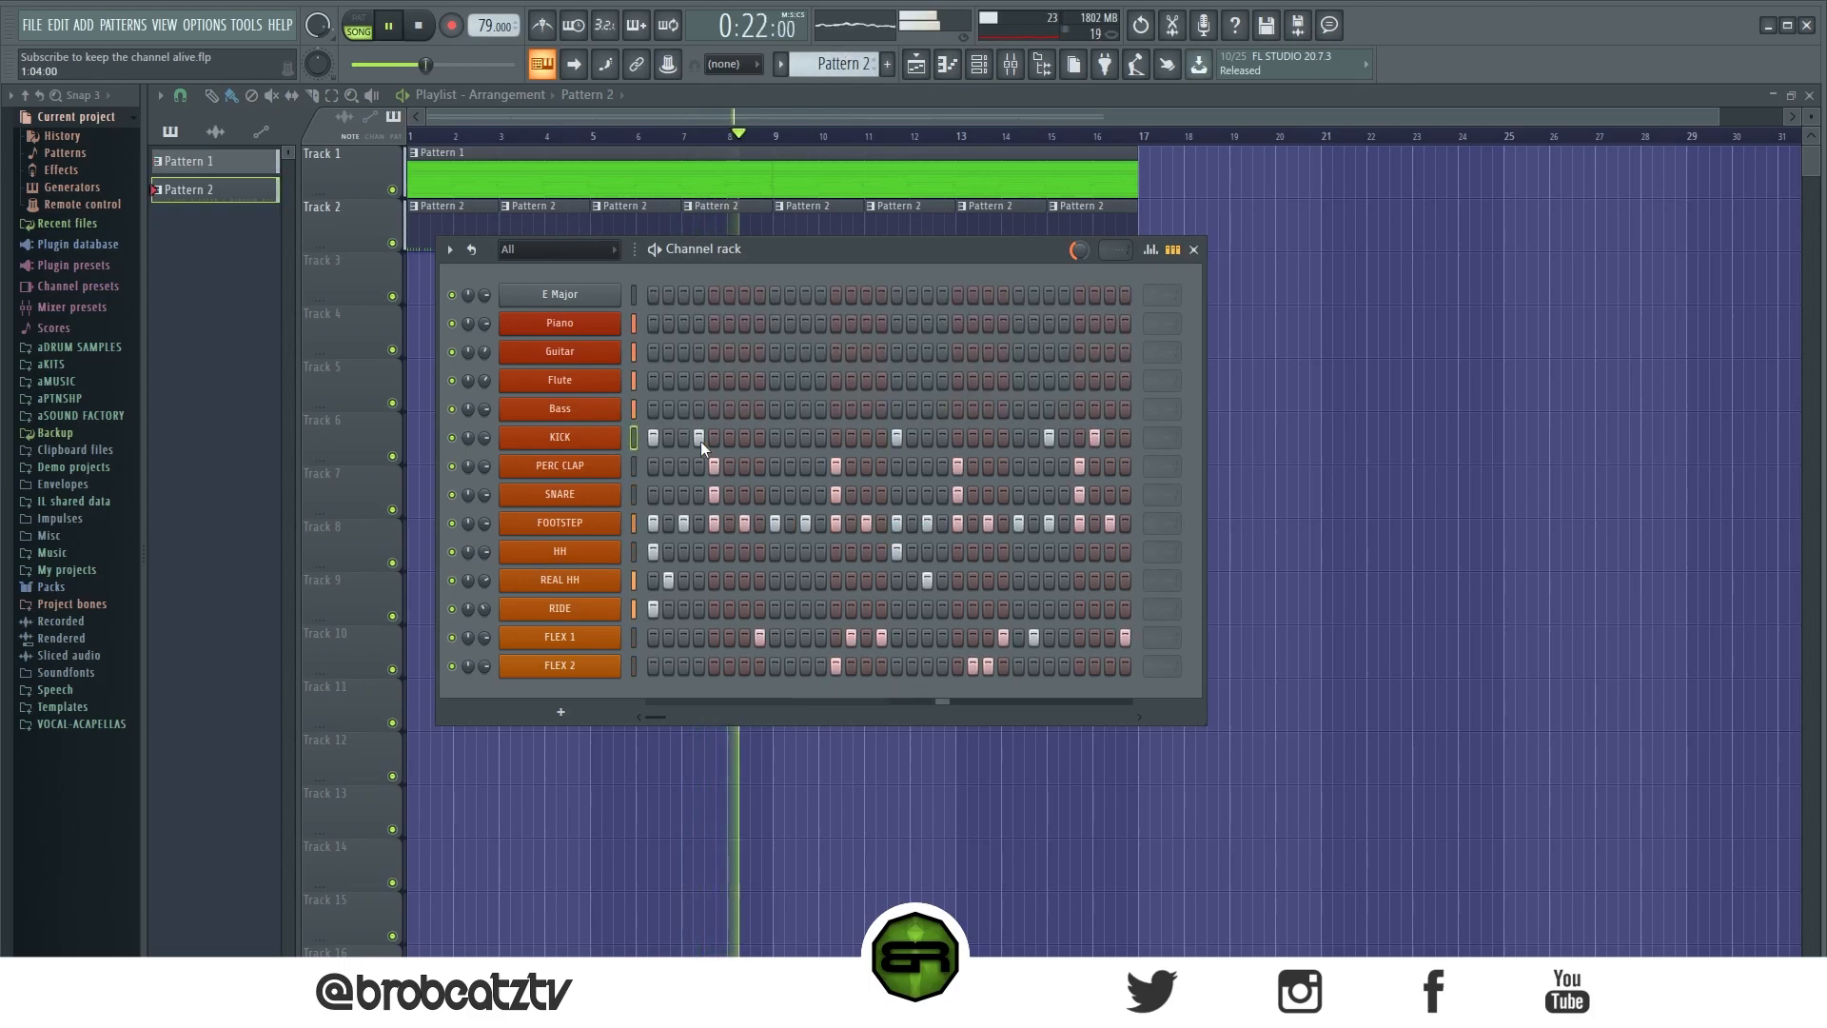
pyautogui.rightClick(583, 439)
pyautogui.click(632, 440)
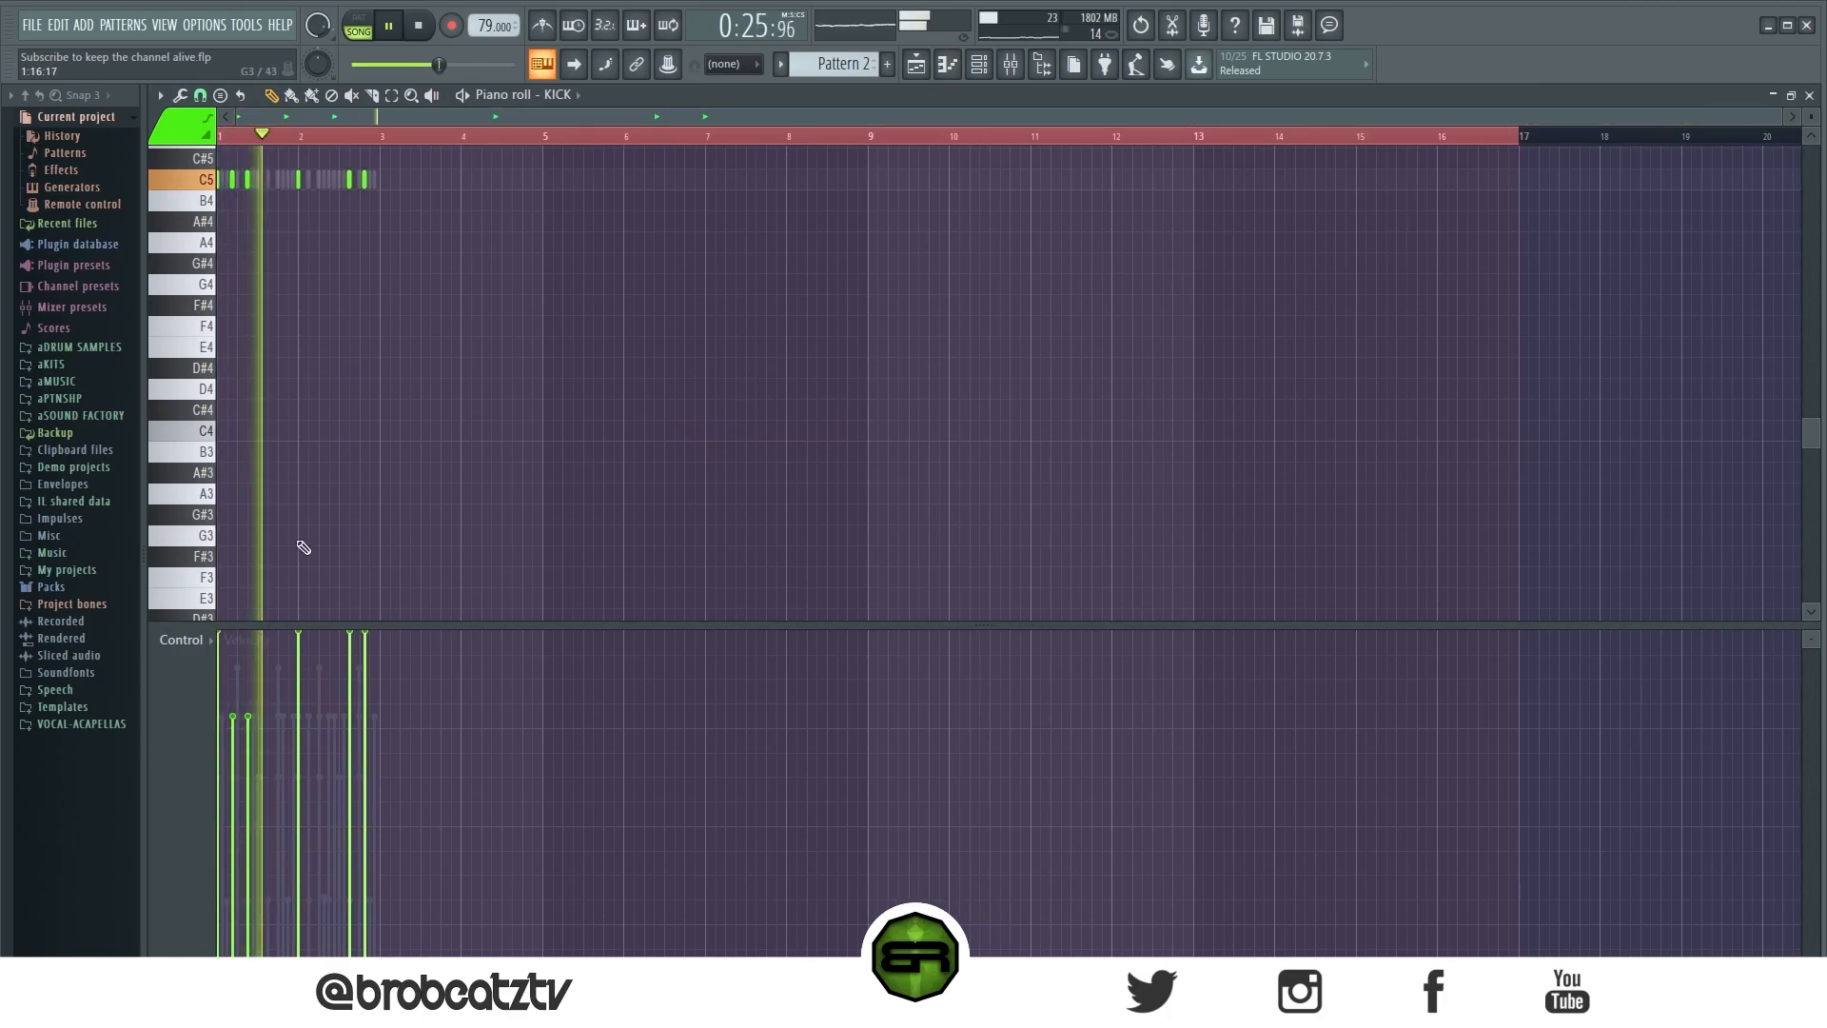
pyautogui.click(916, 64)
pyautogui.click(982, 64)
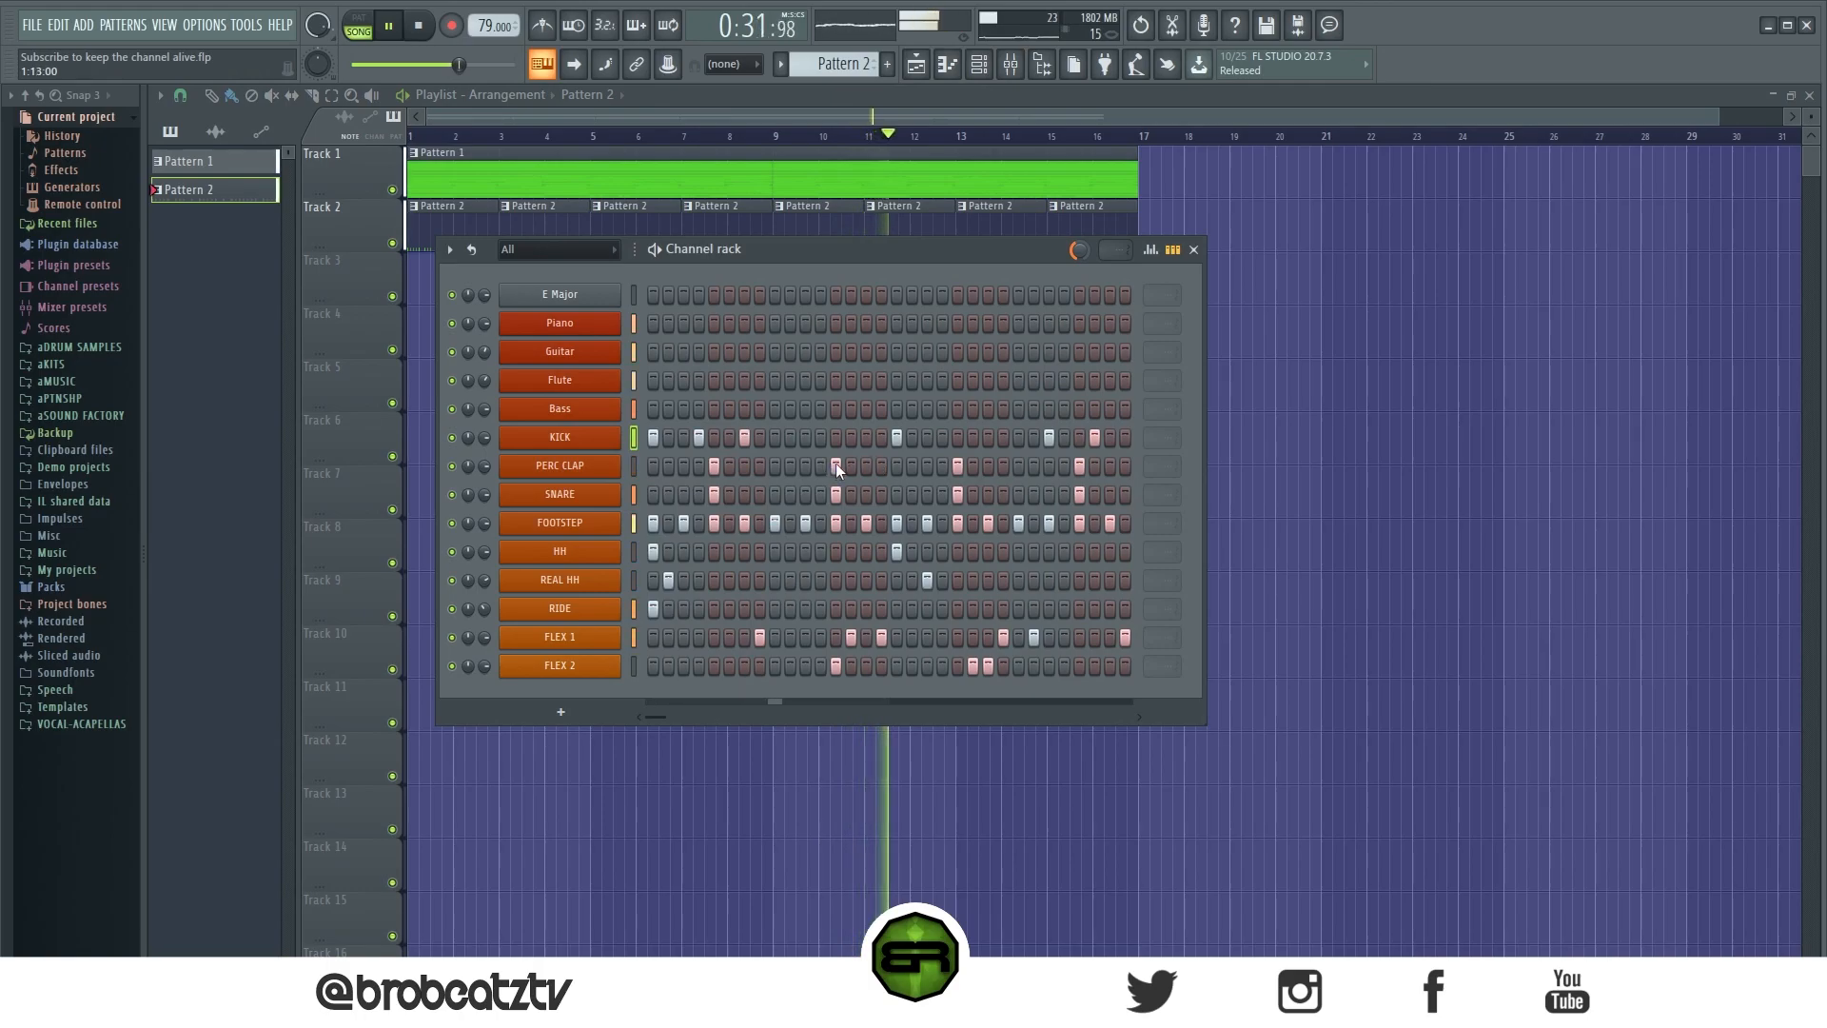
pyautogui.click(805, 437)
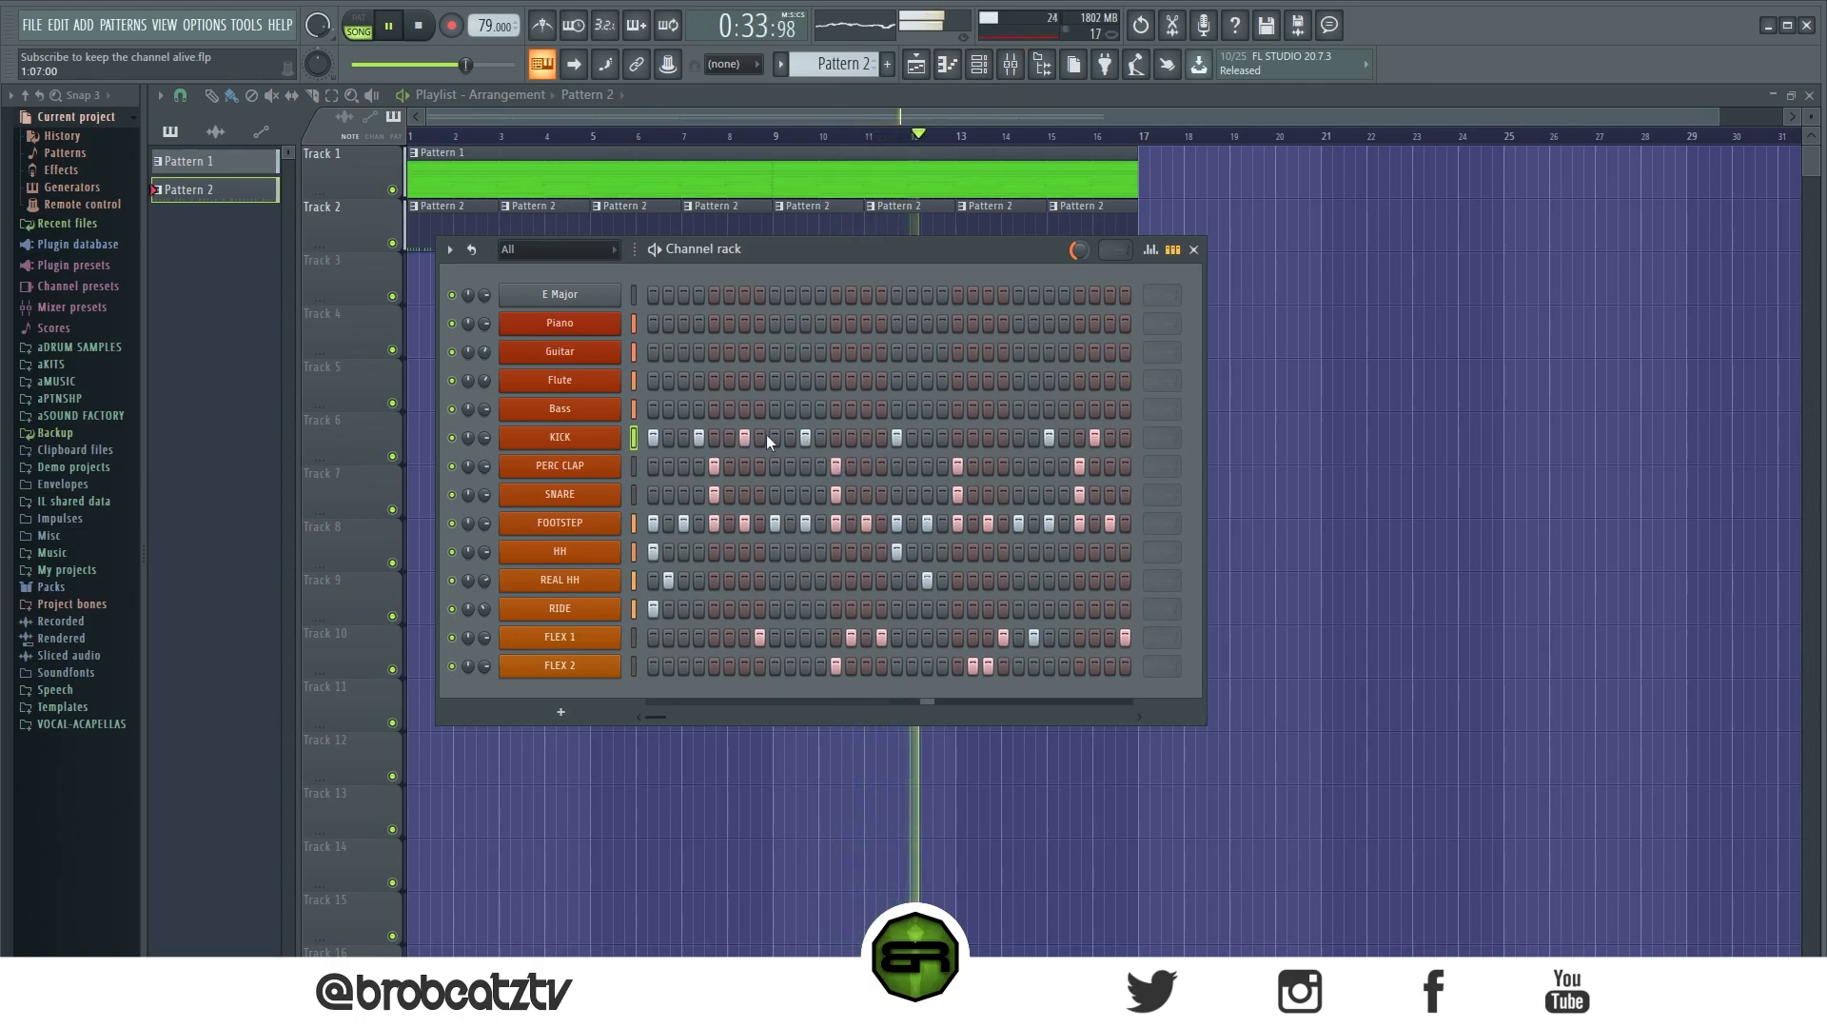
# Step: Set the KICK hits to full velocity, add a full-velocity hit on step 16 and remove the hit on step 4
pyautogui.click(1167, 253)
pyautogui.moveTo(804, 510); pyautogui.dragTo(806, 455)
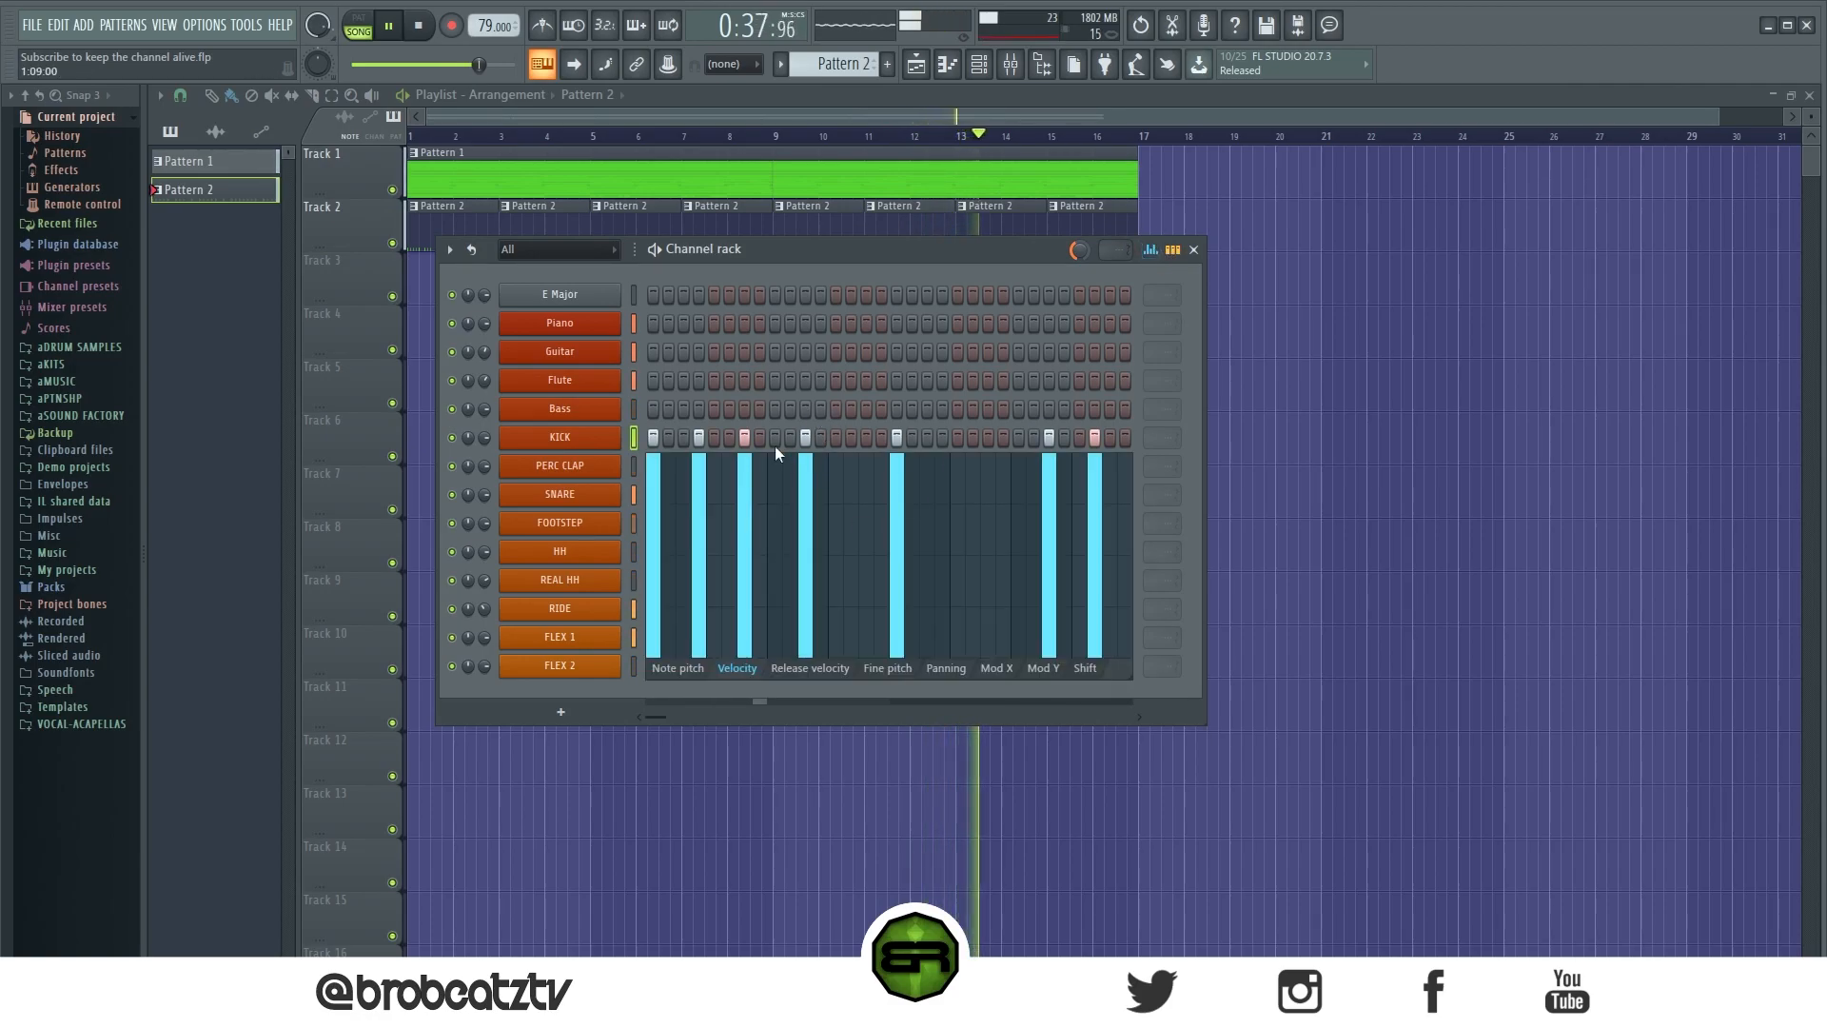
pyautogui.click(882, 436)
pyautogui.click(882, 455)
pyautogui.click(695, 437)
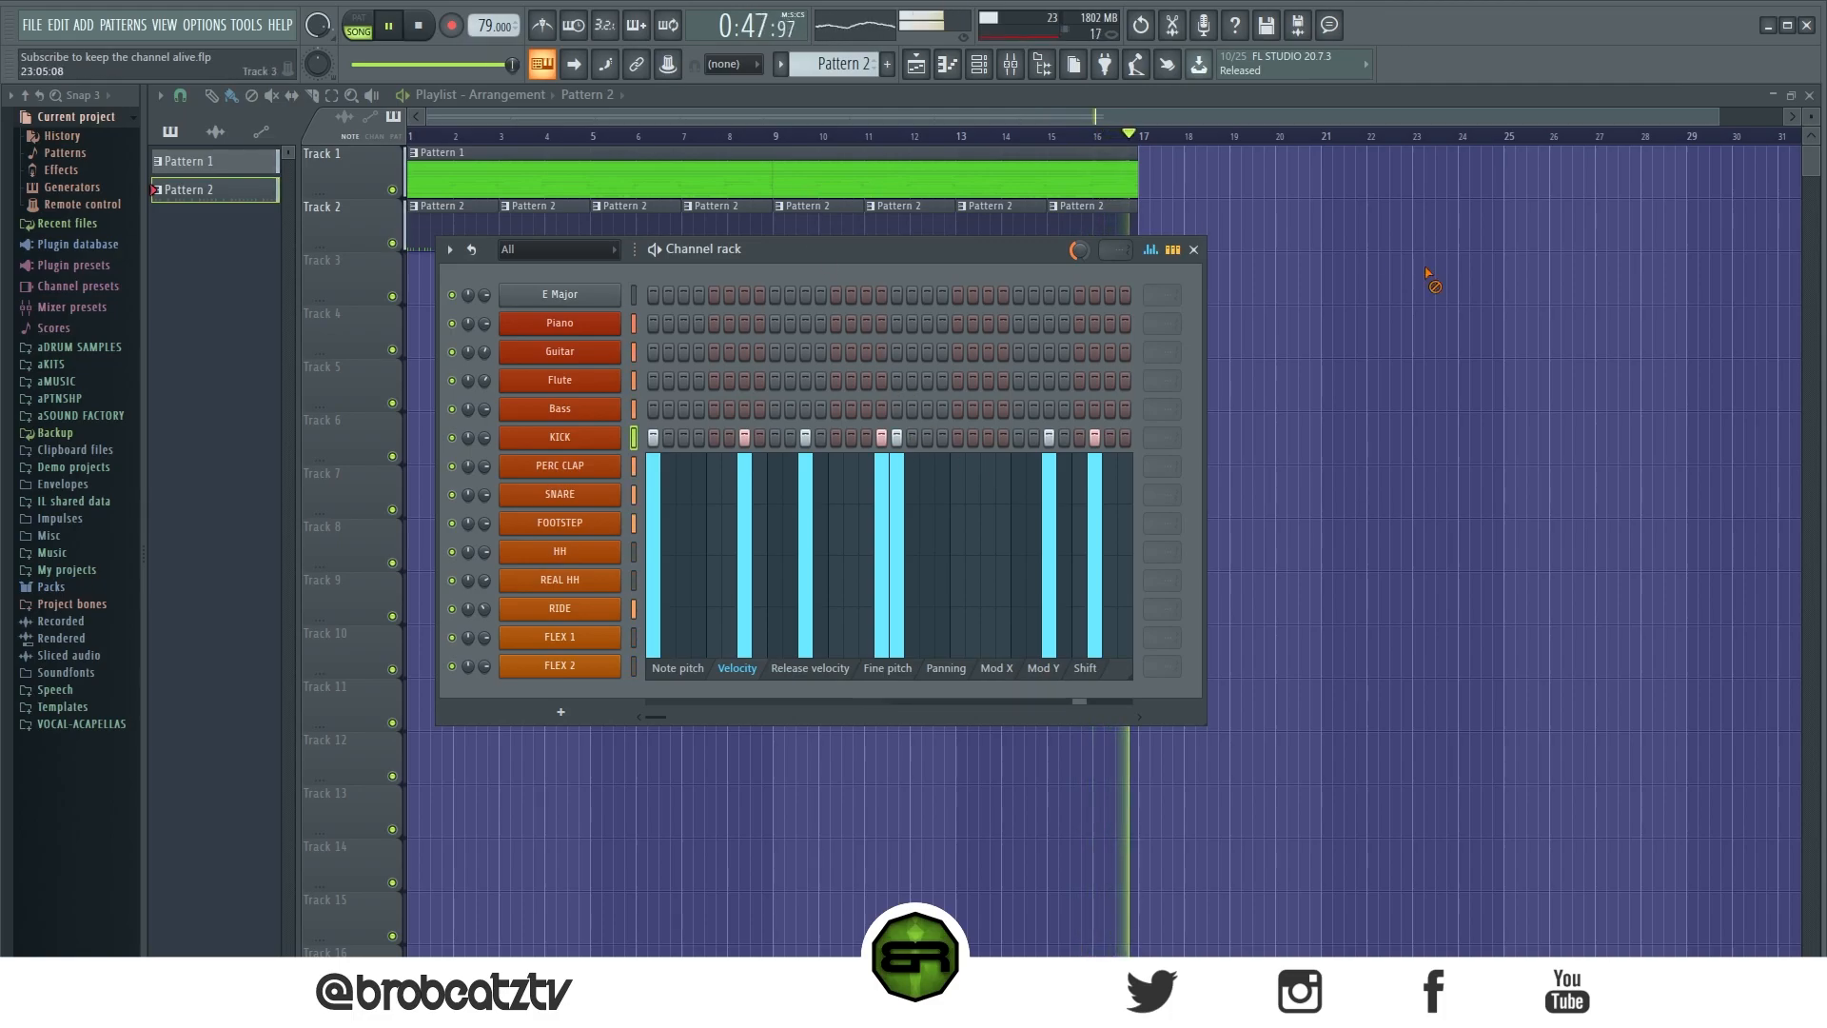
# Step: Show the disk recording options for rendering the Master track to a wave file, without starting a render
pyautogui.press('F6')
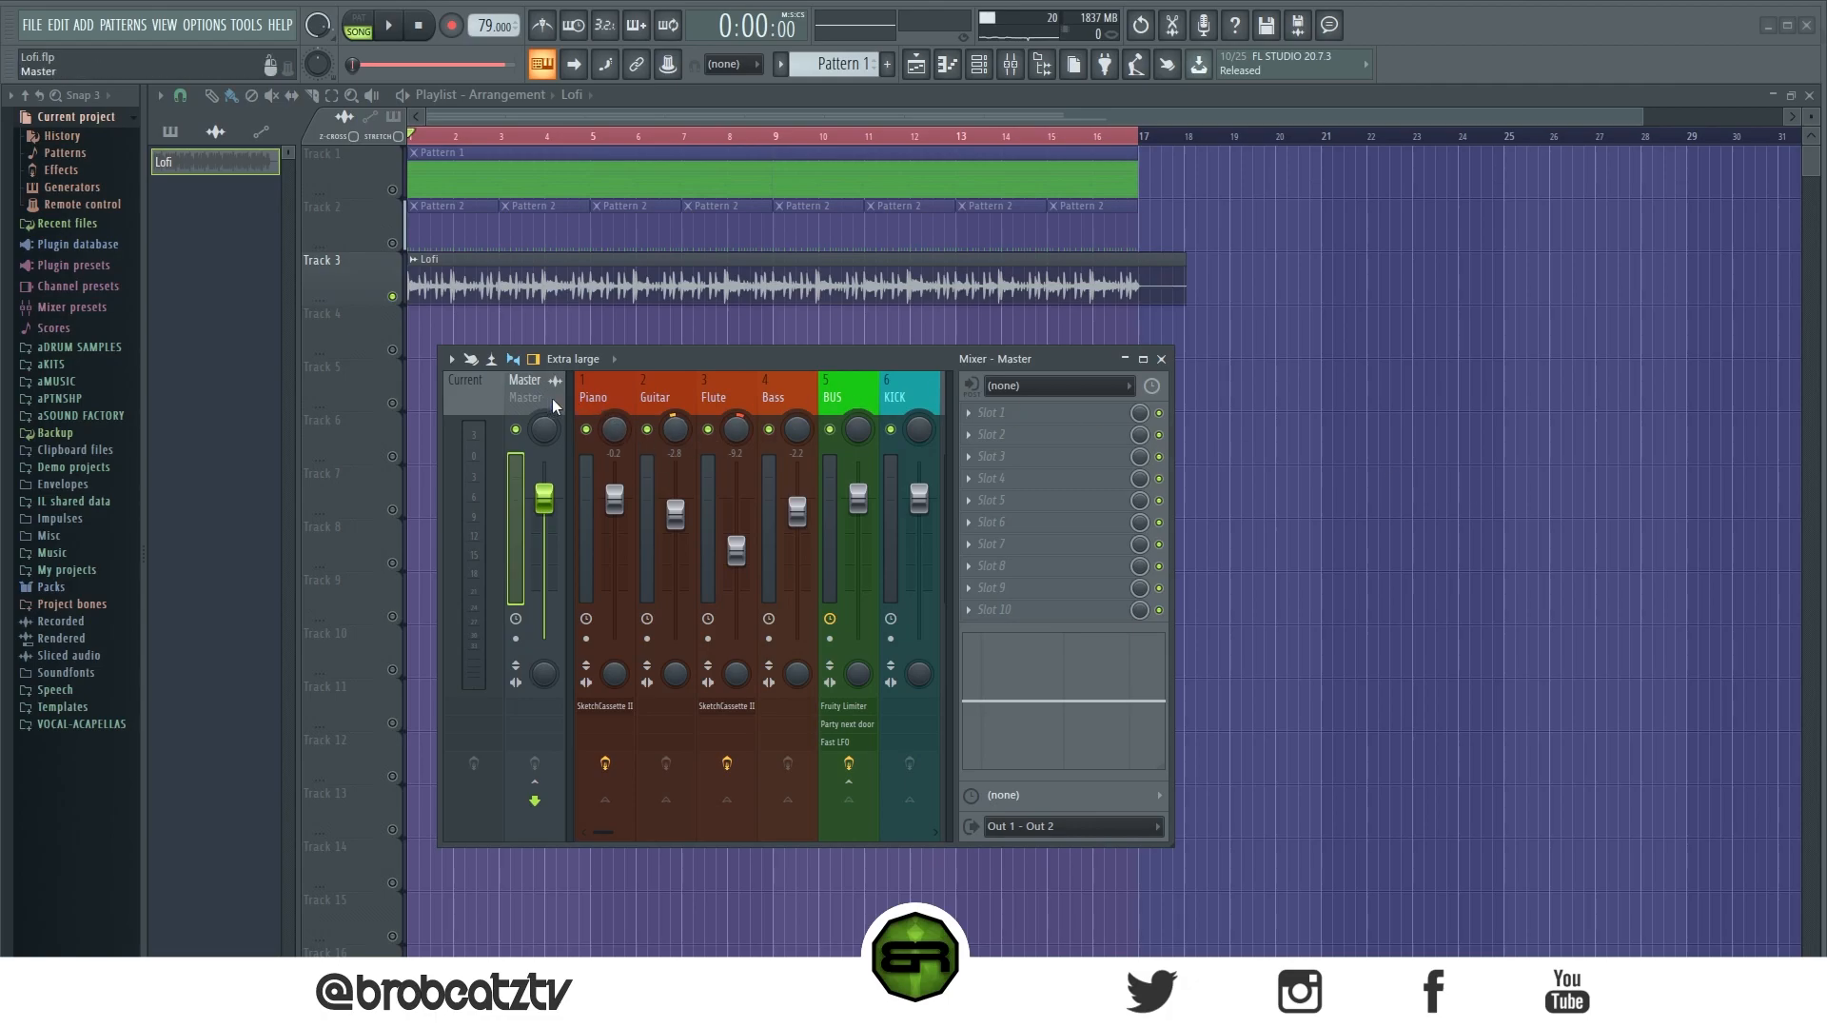
pyautogui.click(463, 359)
pyautogui.moveTo(493, 369)
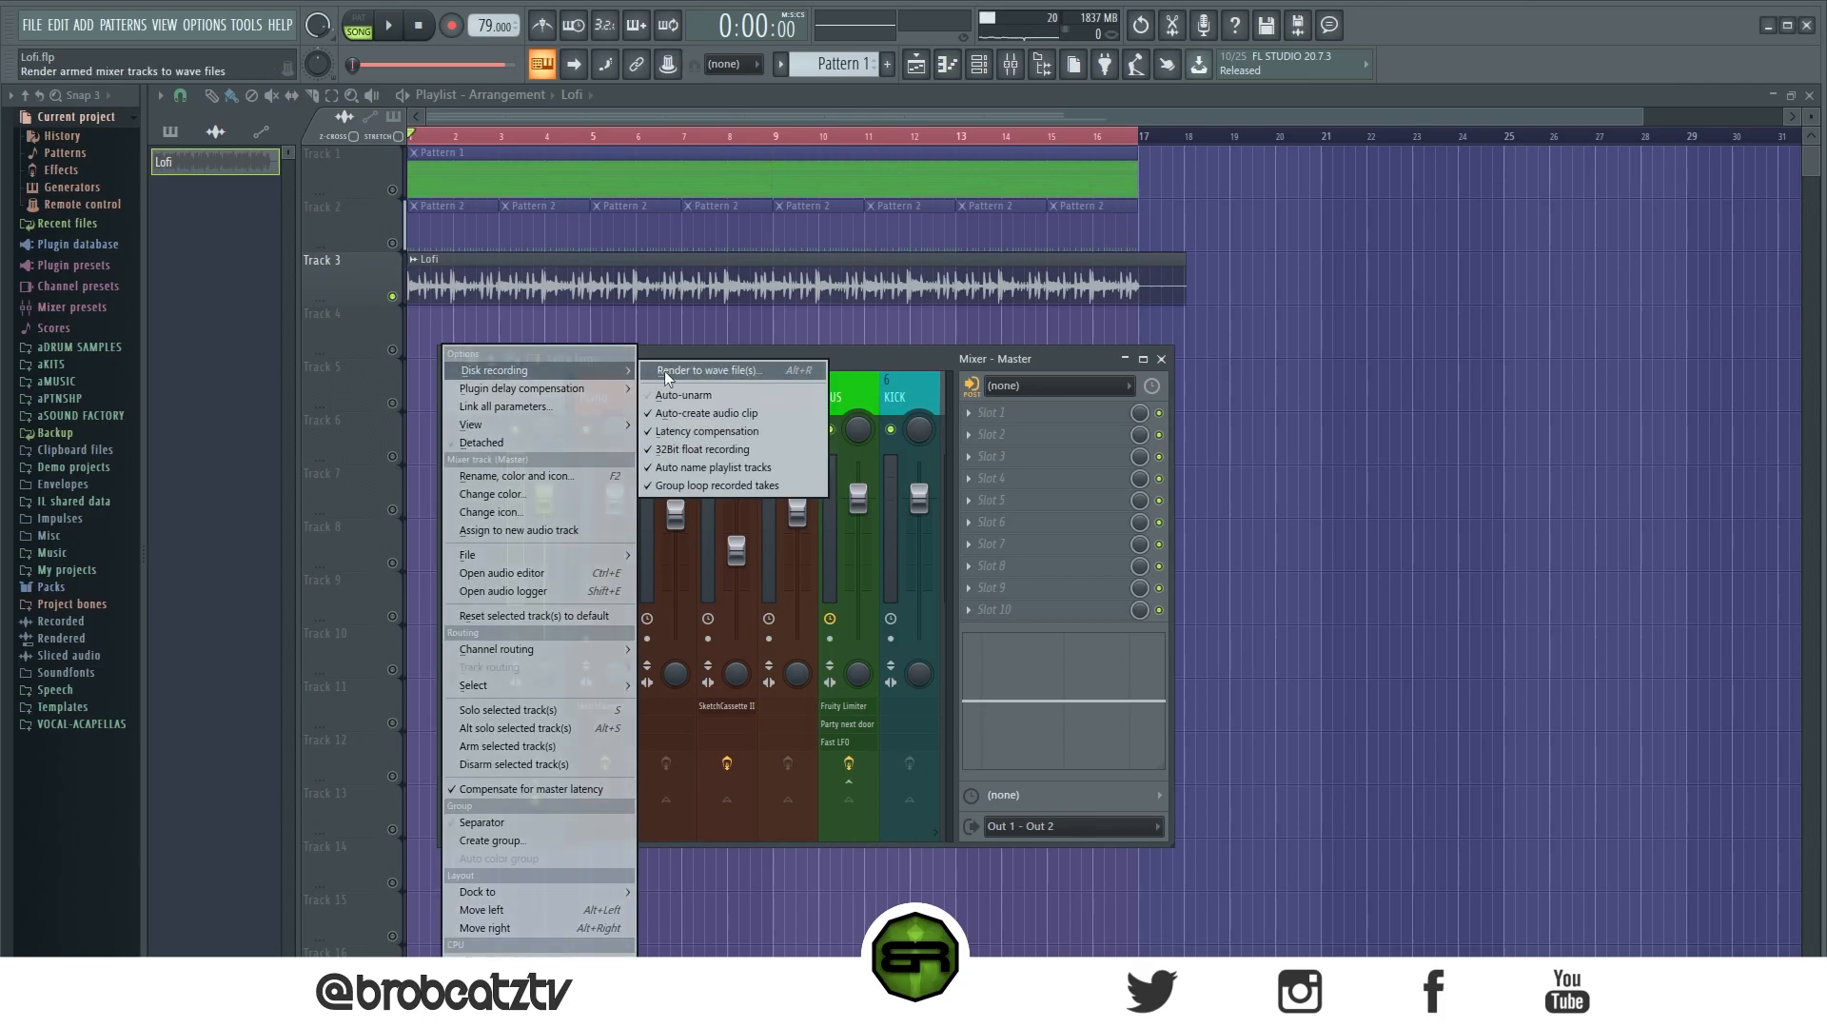
pyautogui.click(1237, 450)
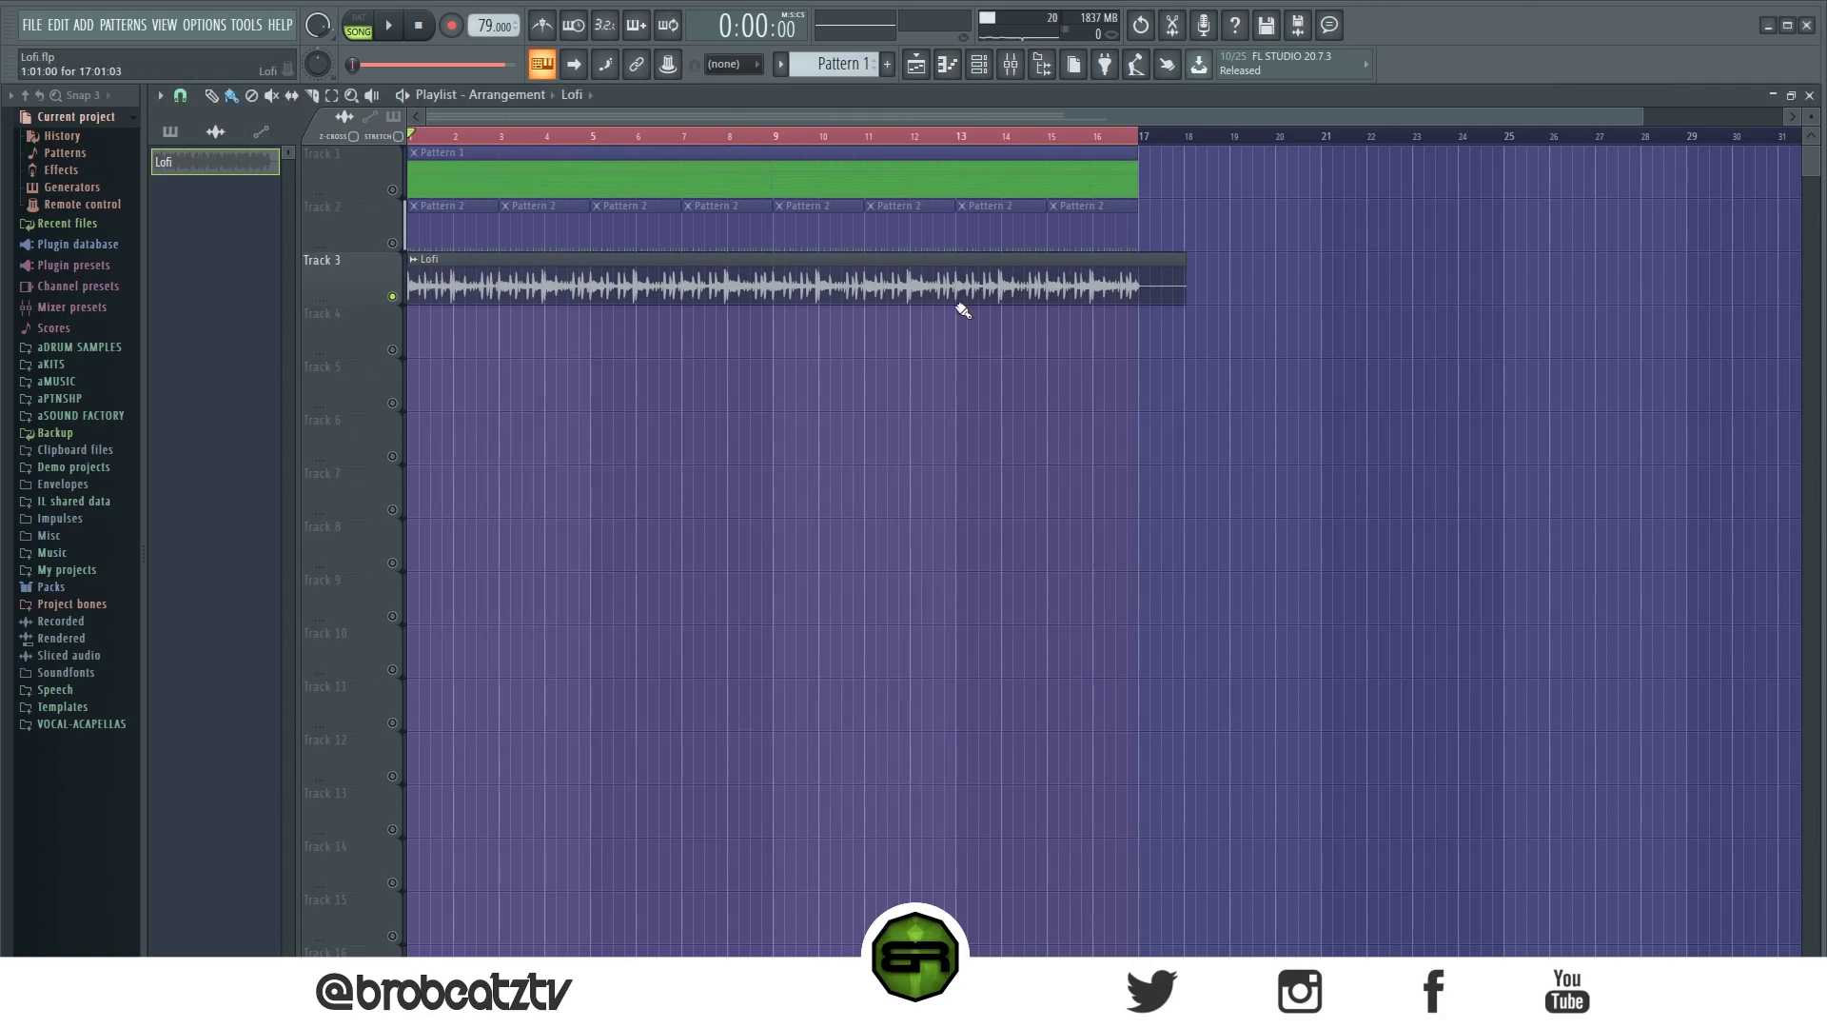
# Step: Open the Lofi audio clip's channel settings, raise its pitch to +192 cents and audition the result
pyautogui.doubleClick(859, 294)
pyautogui.moveTo(606, 268); pyautogui.dragTo(986, 324)
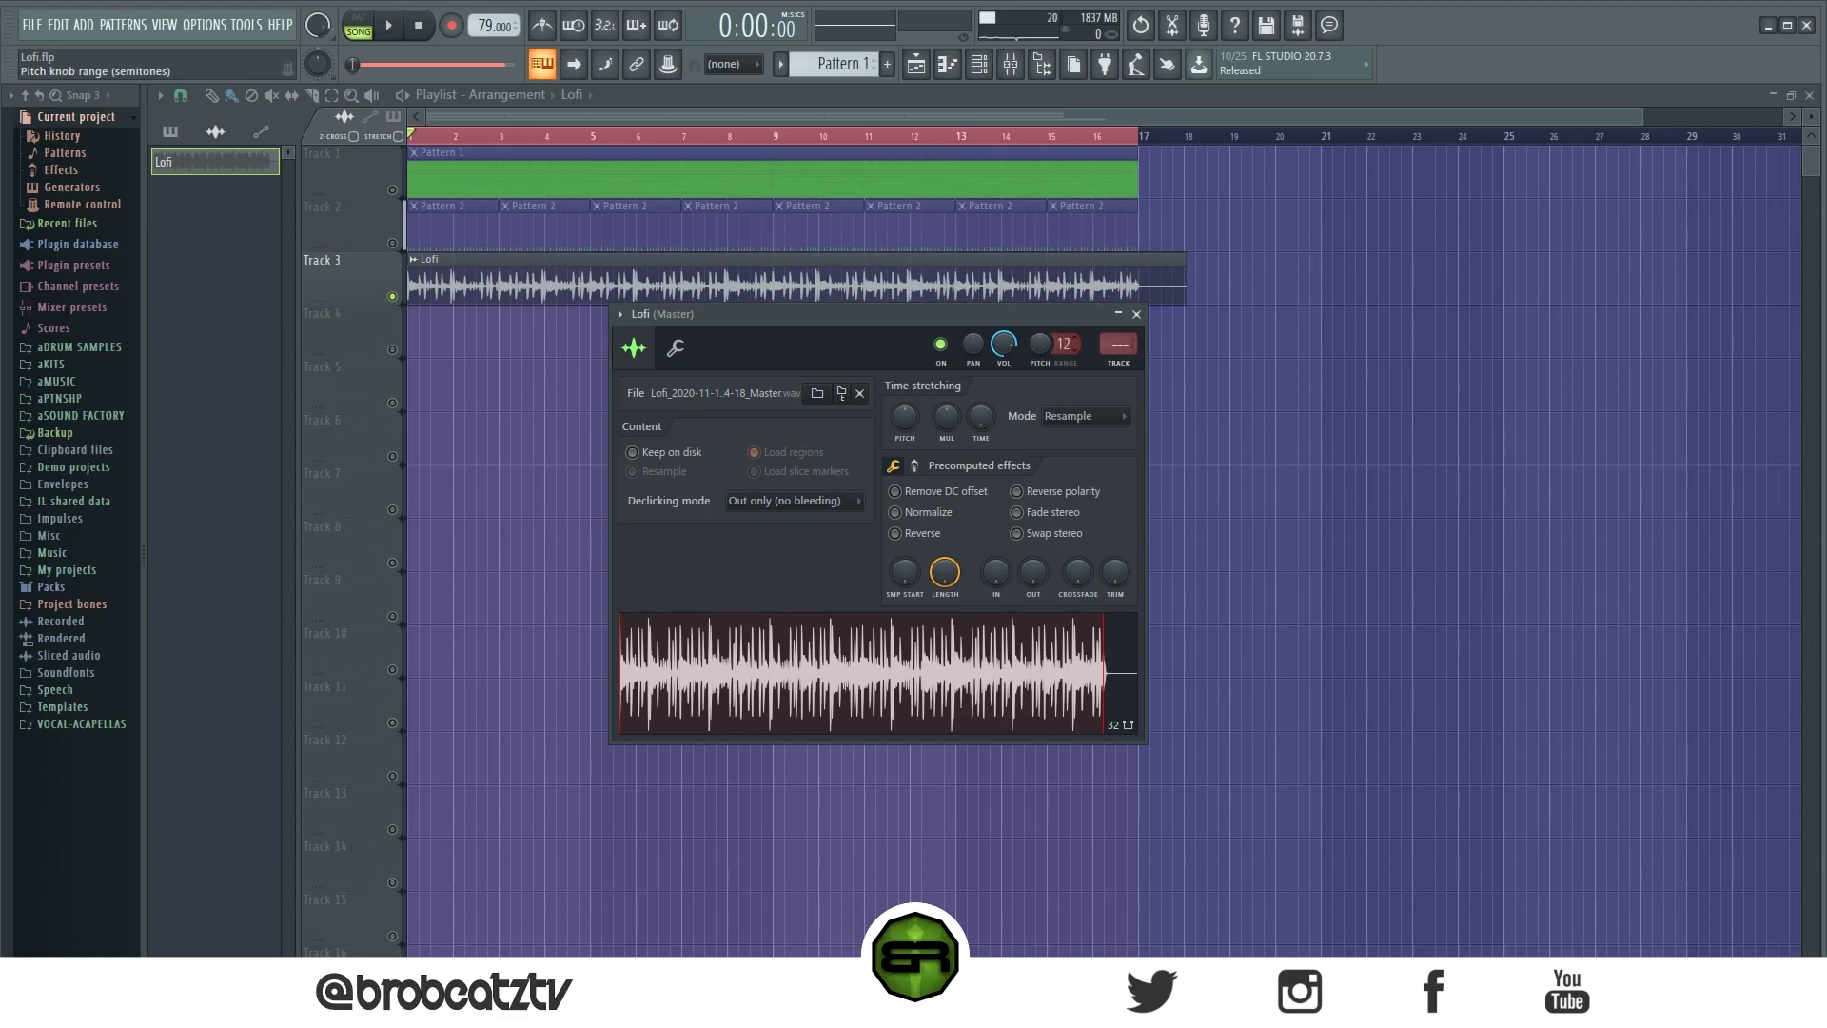
pyautogui.moveTo(1041, 345)
pyautogui.mouseDown()
pyautogui.moveTo(1057, 341)
pyautogui.moveTo(1041, 349)
pyautogui.mouseUp()
pyautogui.press('space')
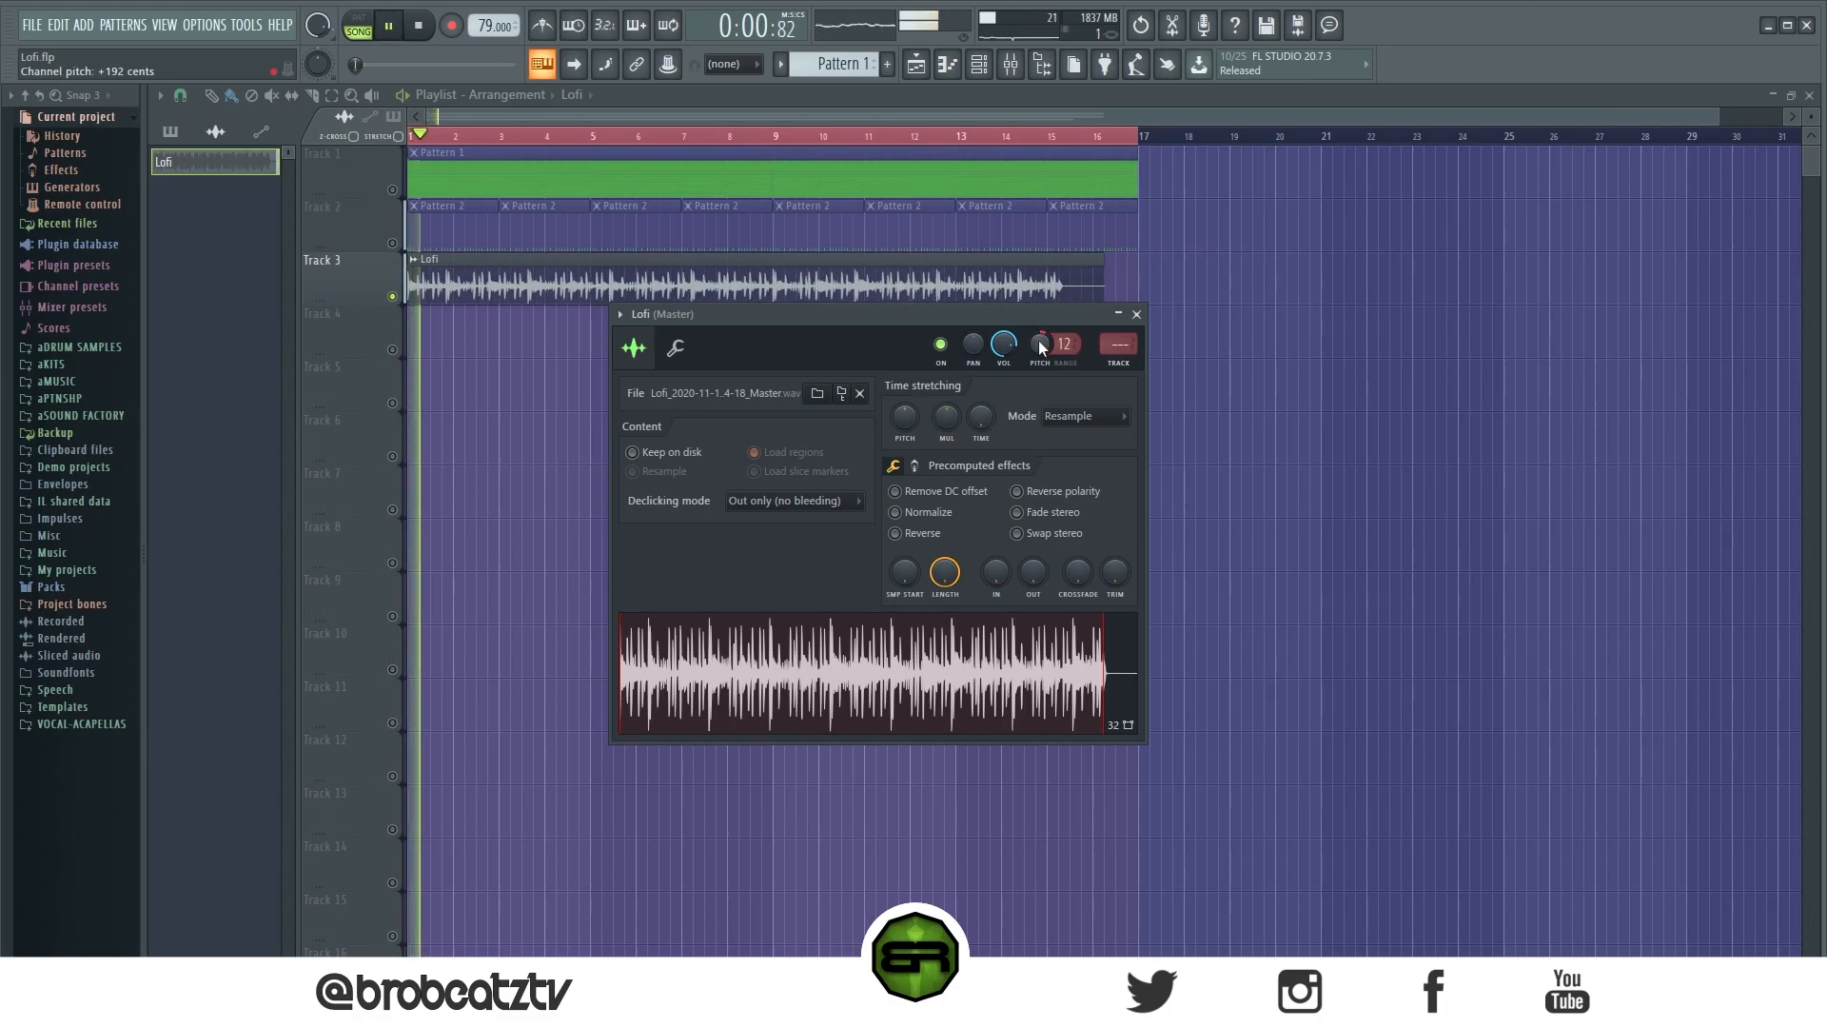
pyautogui.press('space')
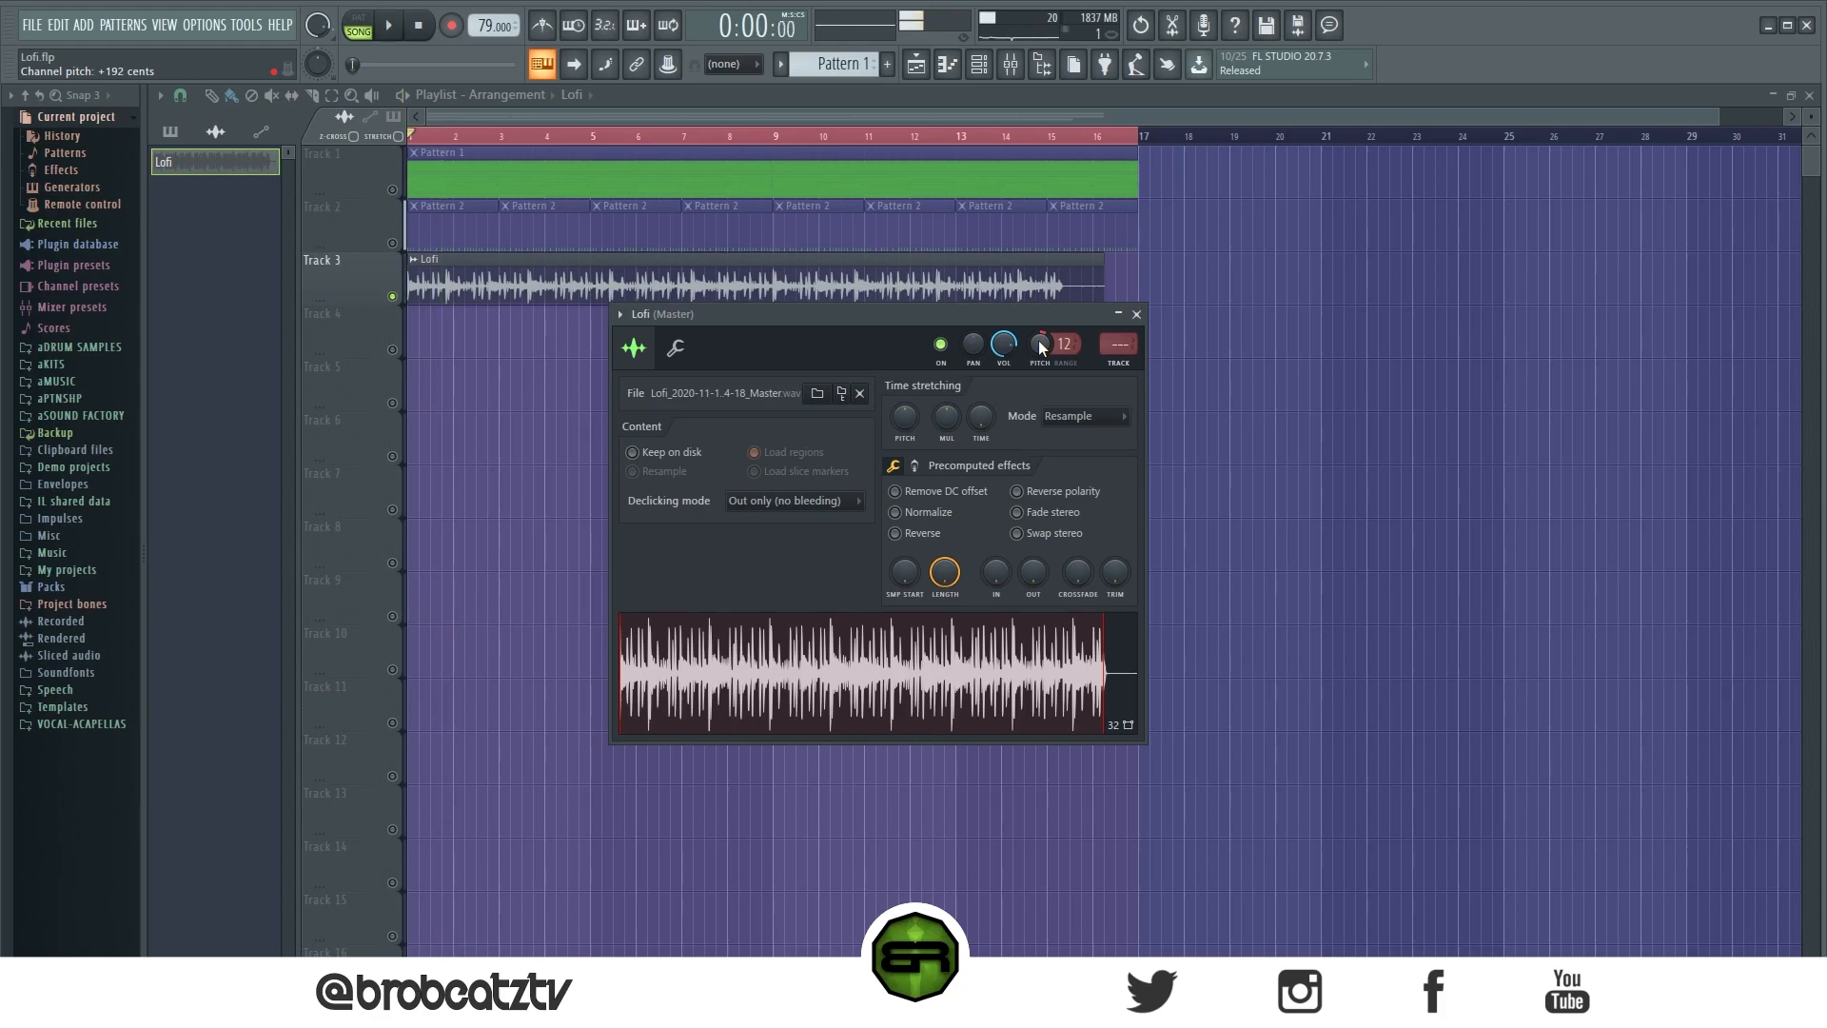
# Step: Lower the Lofi clip's pitch below its original tuning and audition the slowed-down playback
pyautogui.moveTo(1042, 349); pyautogui.dragTo(1042, 354)
pyautogui.press('space')
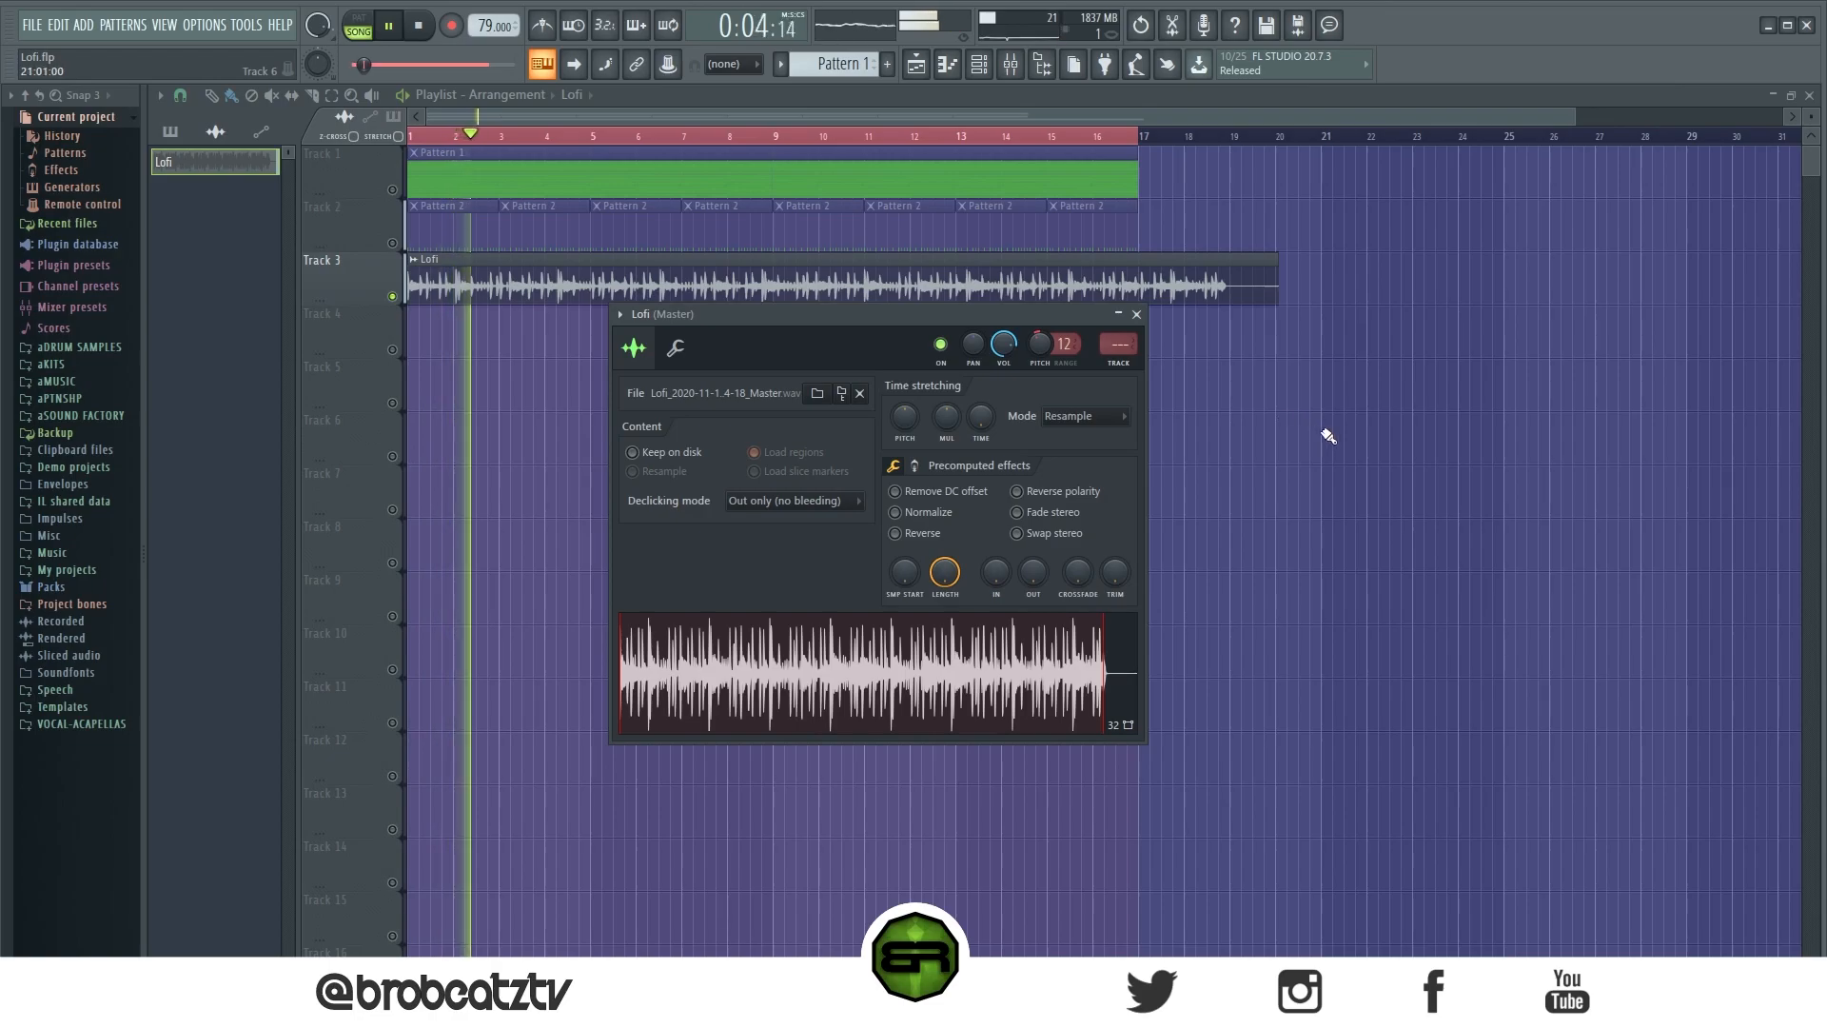
pyautogui.press('space')
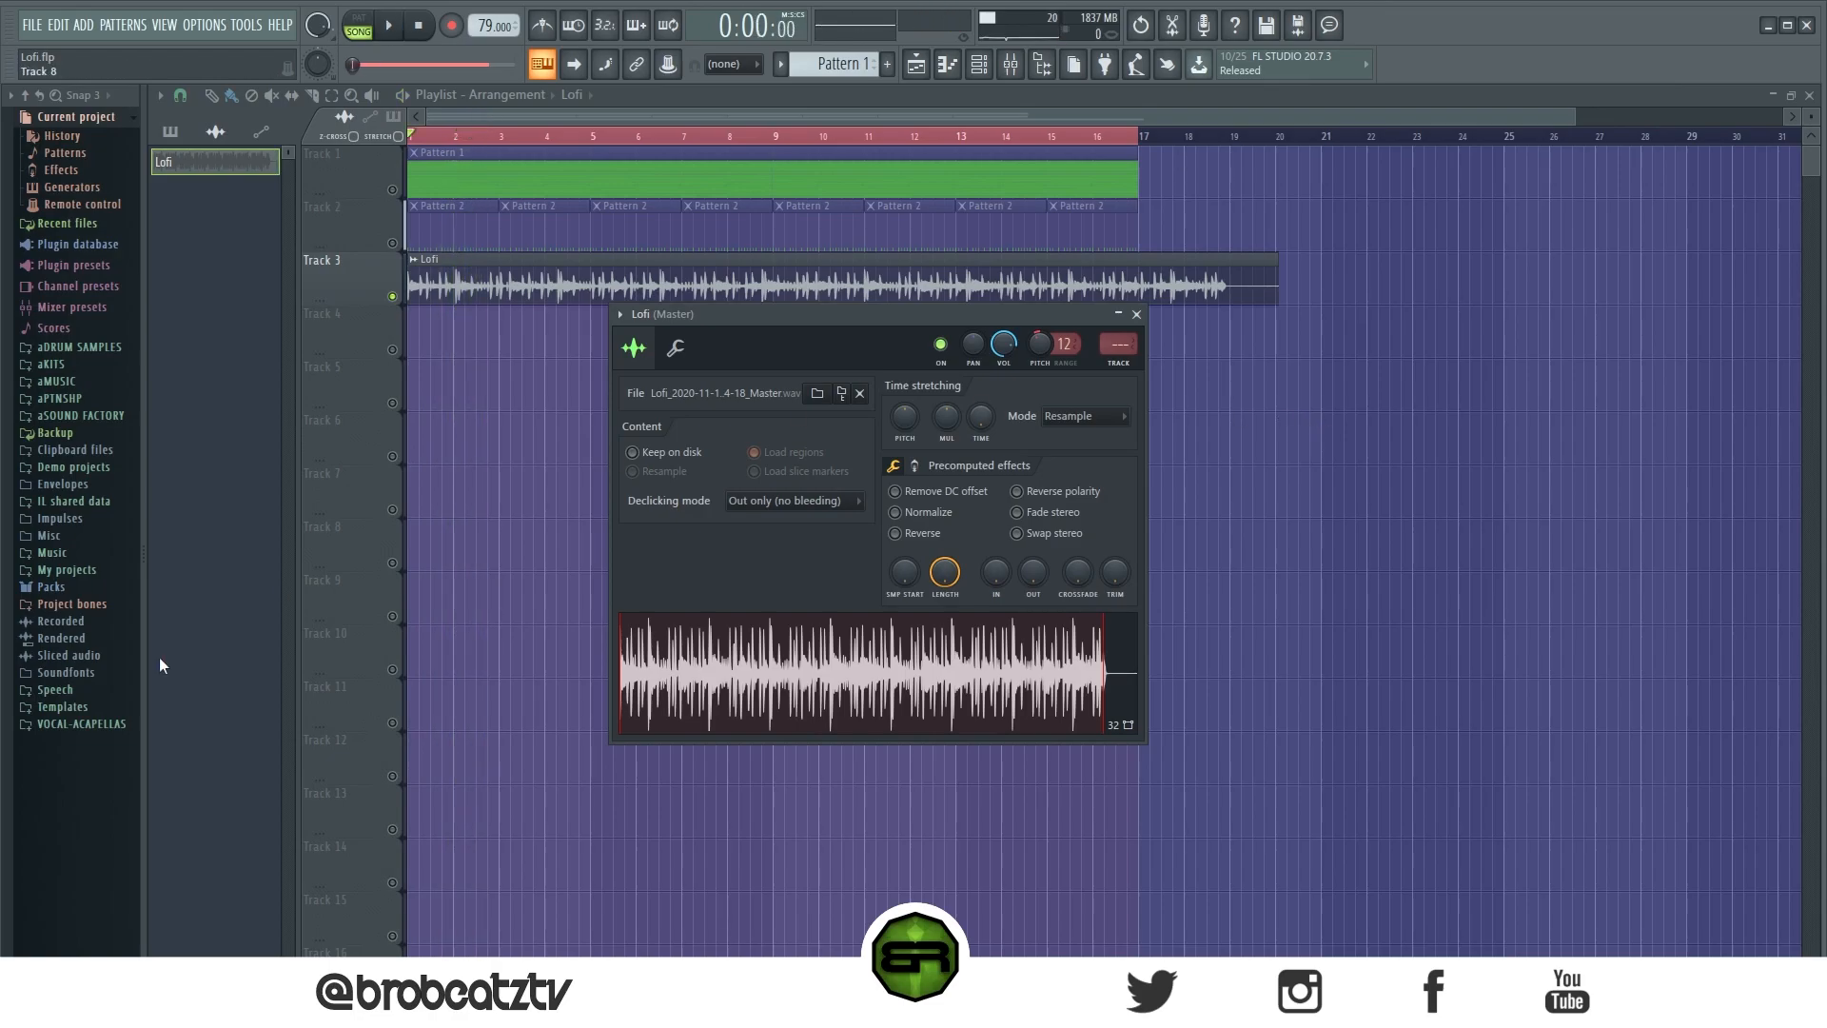